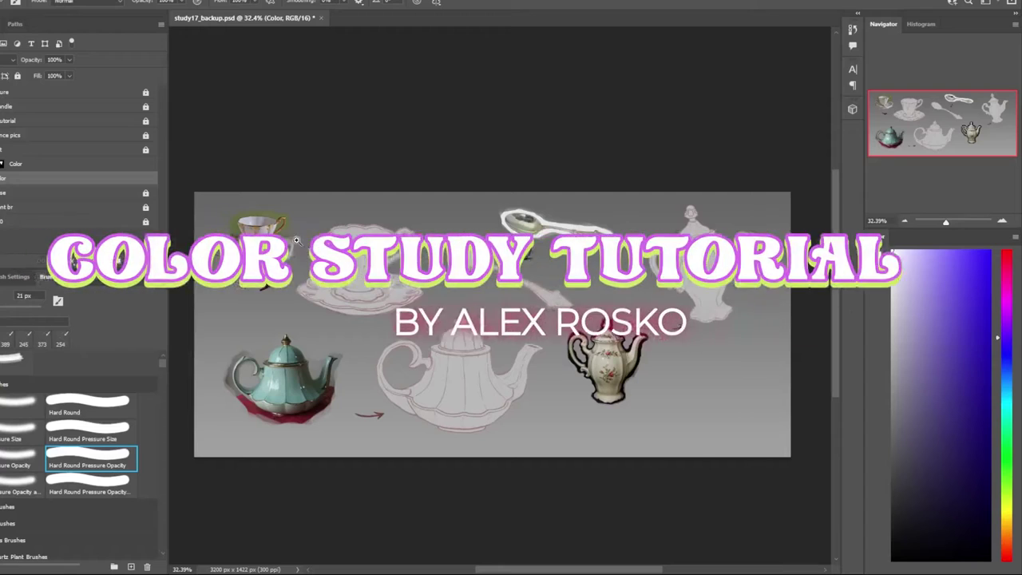
Lasso-trace the teacup body, excluding rim and saucer, into a closed selection
scroll(212, 233, up, 5)
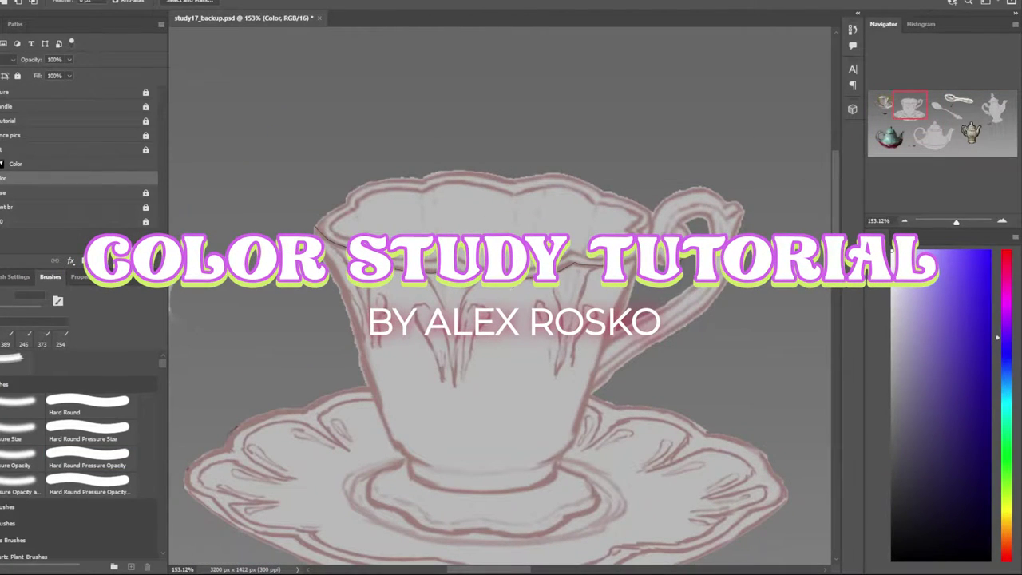
mouse_move(637, 278)
mouse_down()
mouse_move(328, 263)
mouse_move(317, 231)
mouse_up()
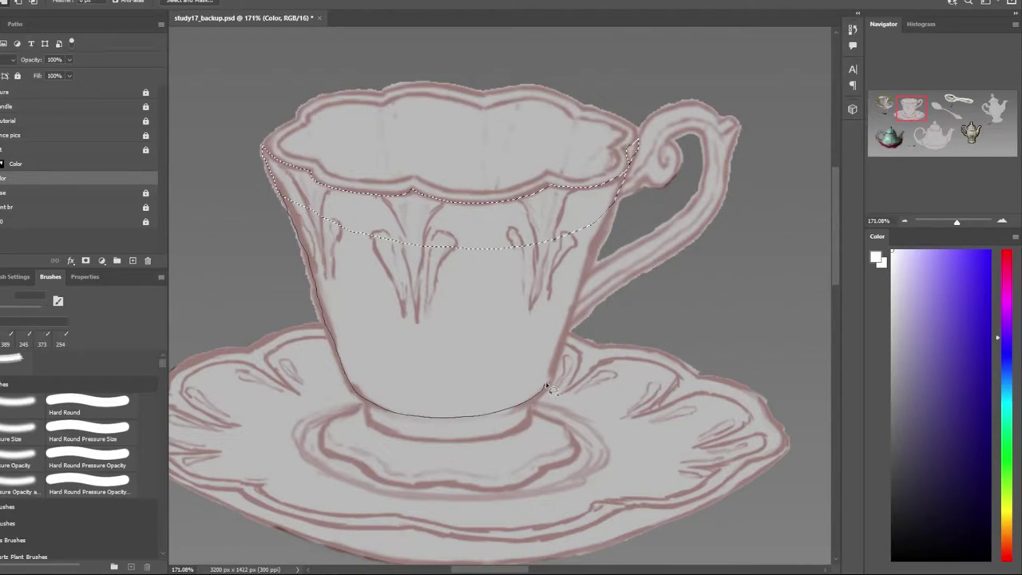
drag(549, 389, 551, 379)
scroll(519, 319, up, 1)
drag(527, 230, 487, 339)
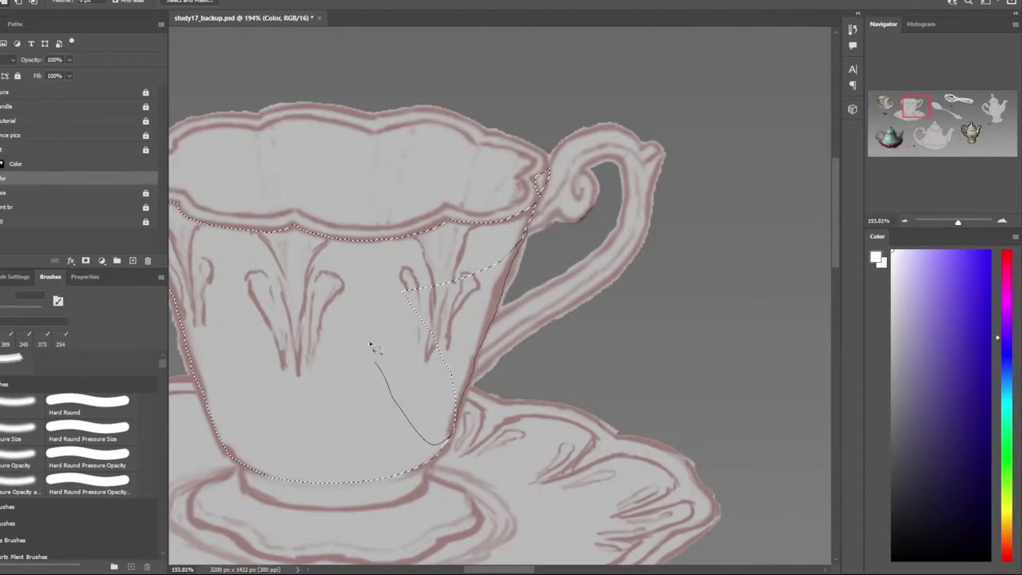
drag(372, 346, 447, 439)
scroll(614, 272, down, 4)
scroll(275, 222, up, 2)
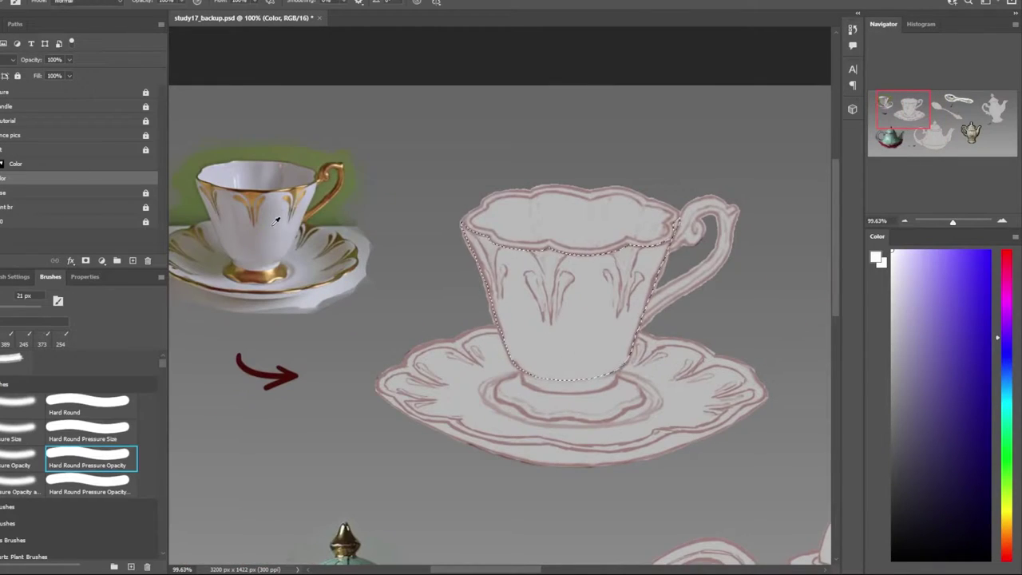
Paint the cup's right side blue-lavender and its left and middle dusty pink, shrinking the brush to 19 px
click(923, 330)
drag(630, 251, 607, 360)
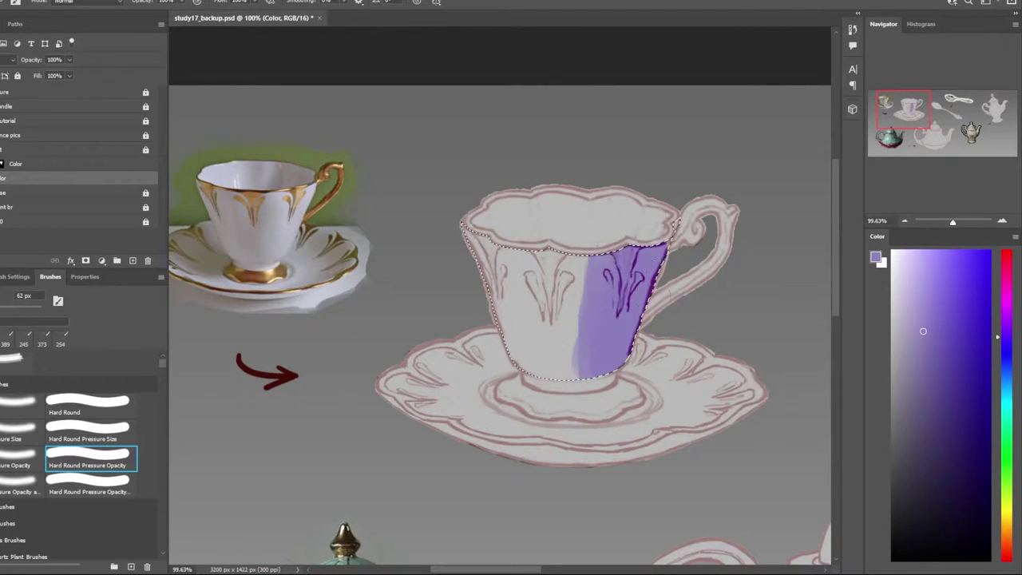
click(921, 290)
drag(639, 247, 614, 351)
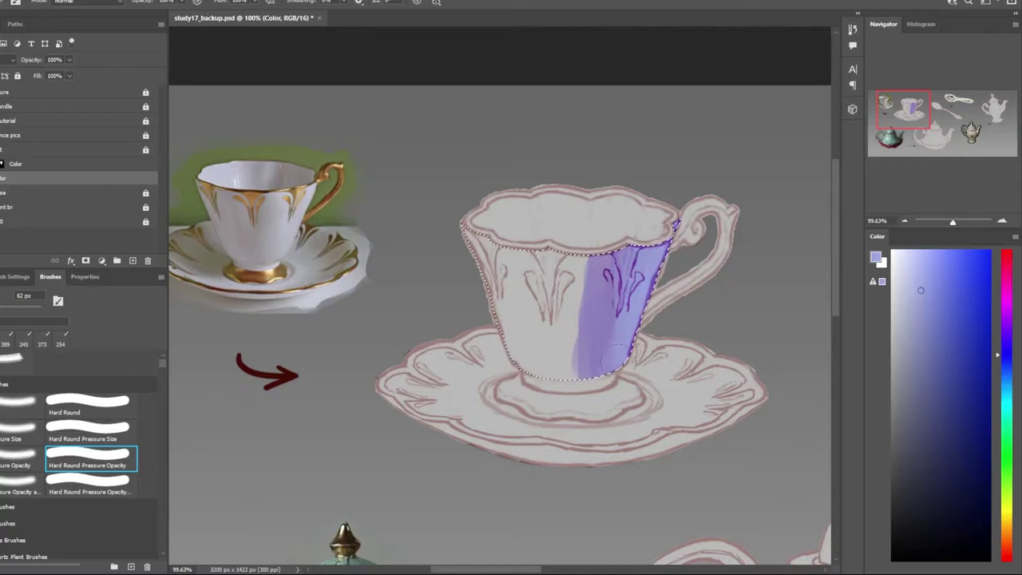
alt+click(471, 238)
key(bracketleft)
key(bracketleft)
key(bracketleft)
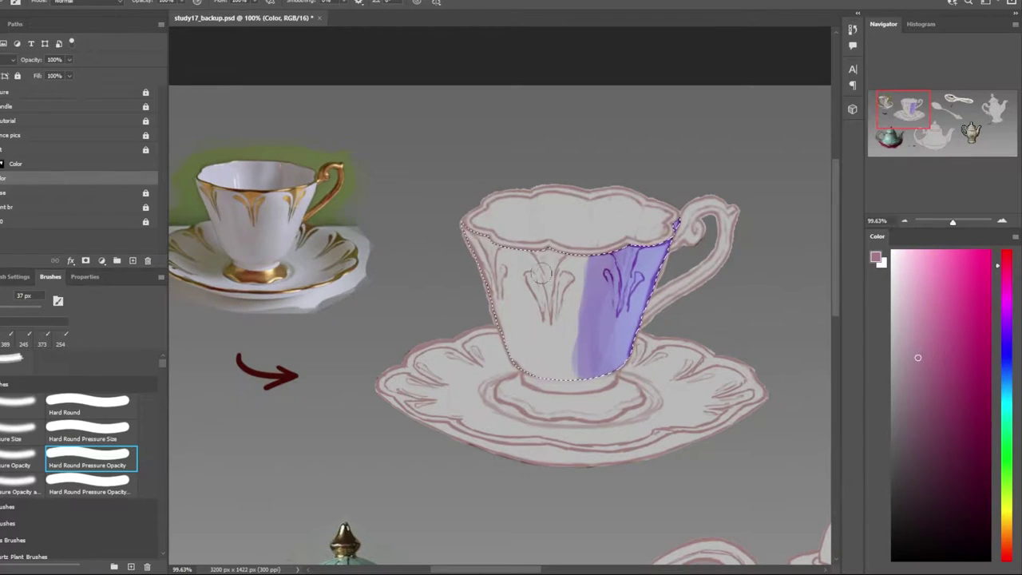
drag(540, 274, 549, 291)
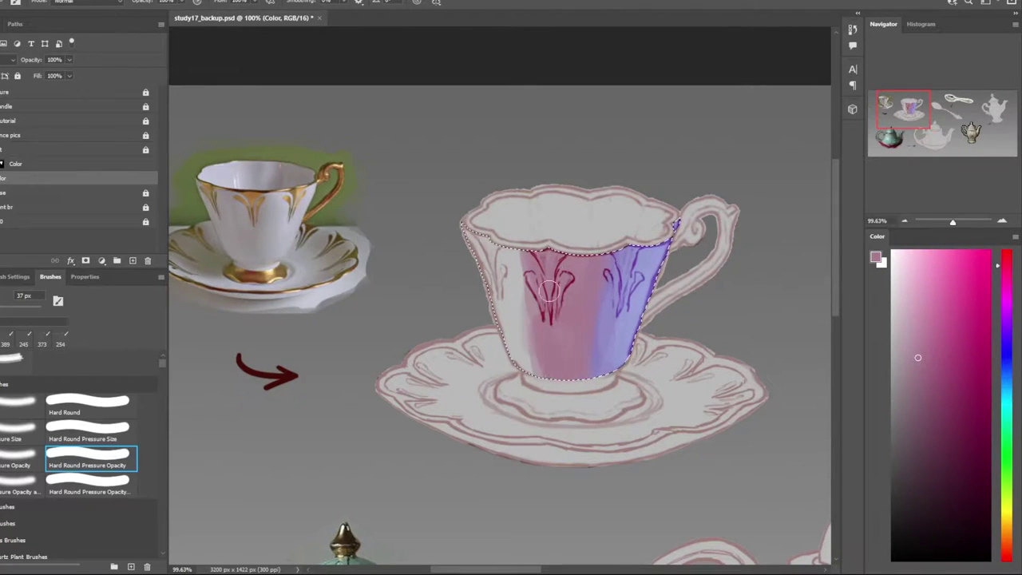
key(bracketleft)
key(bracketleft)
Paint orange-brown over the cup's upper left side and resample that tone
alt+click(213, 201)
mouse_move(487, 303)
mouse_down()
mouse_move(512, 224)
mouse_move(519, 351)
mouse_up()
alt+click(478, 273)
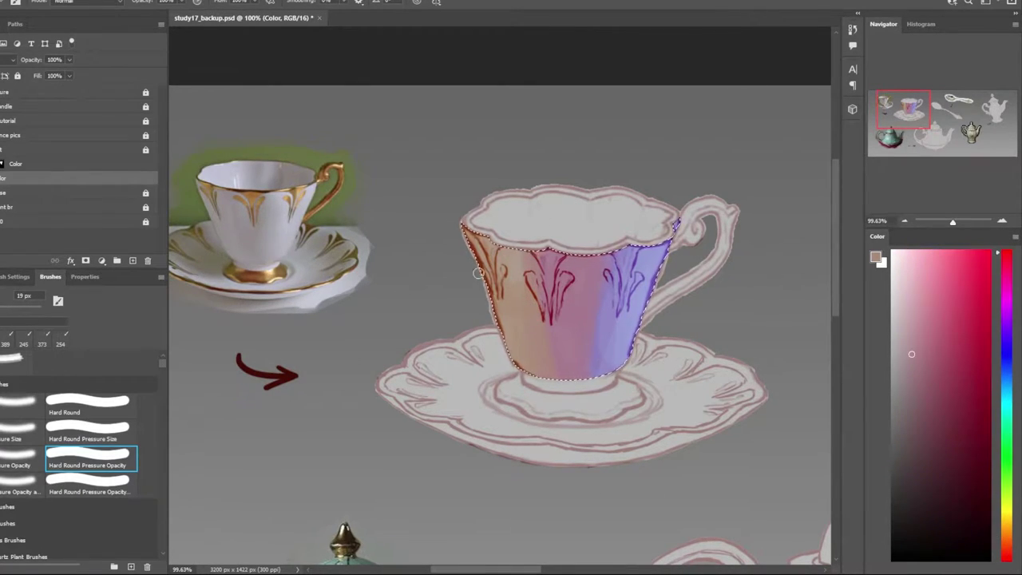
alt+click(540, 339)
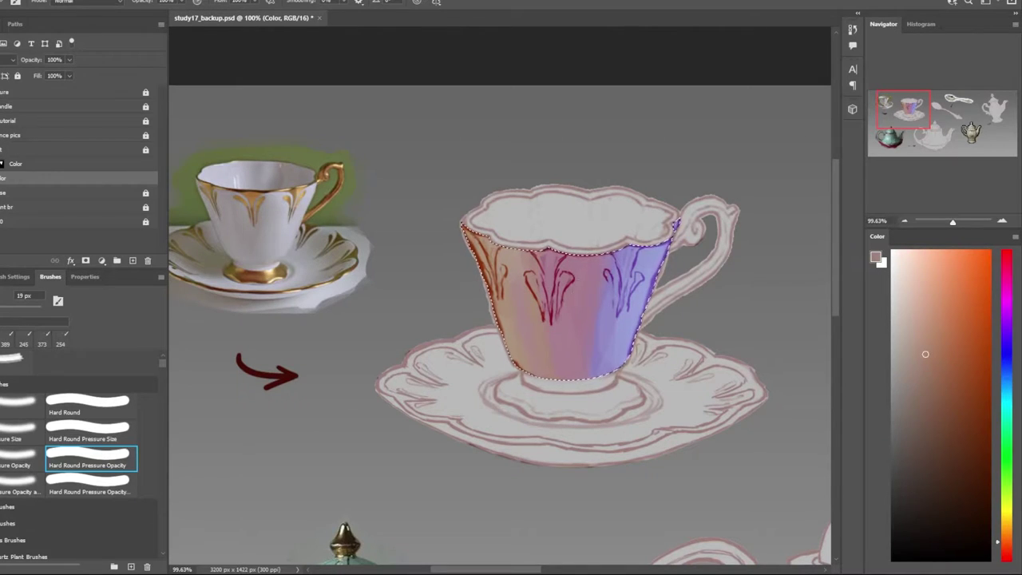
scroll(579, 328, down, 1)
Build up purple strokes across the cup body toward its lower right
alt+click(615, 311)
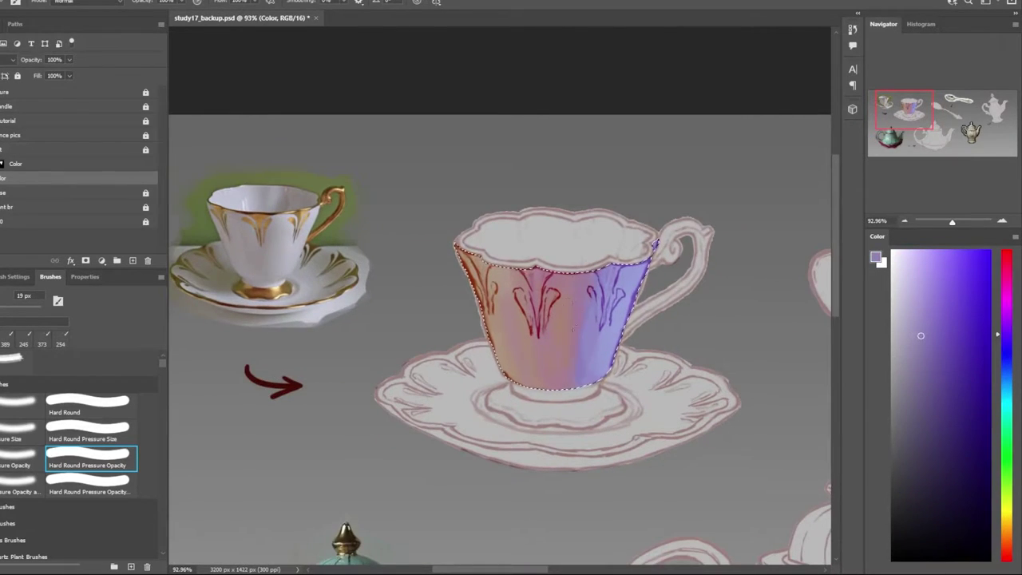
drag(607, 336, 557, 392)
scroll(556, 393, up, 1)
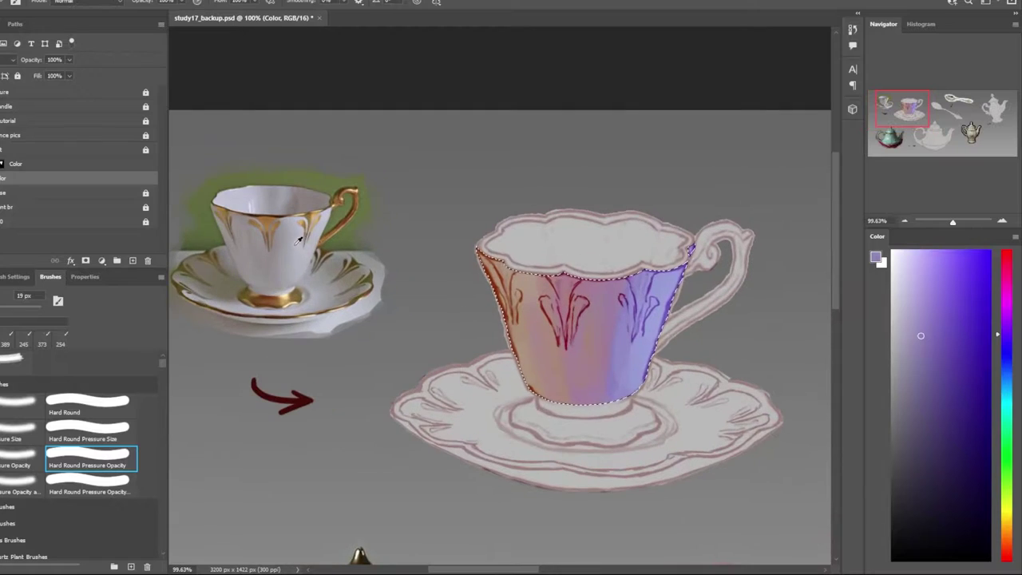
drag(661, 323, 623, 388)
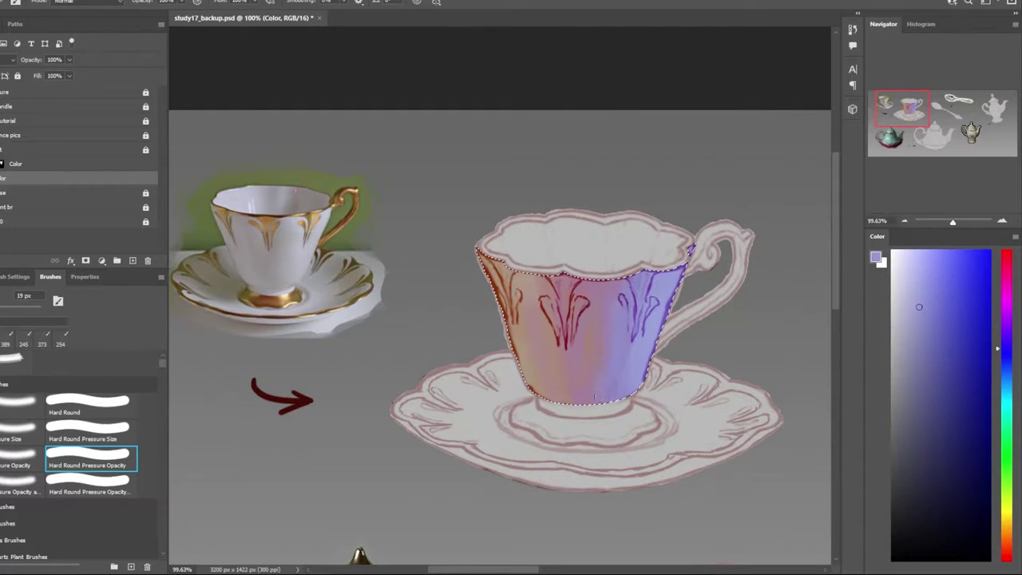
scroll(594, 397, down, 3)
scroll(594, 397, up, 3)
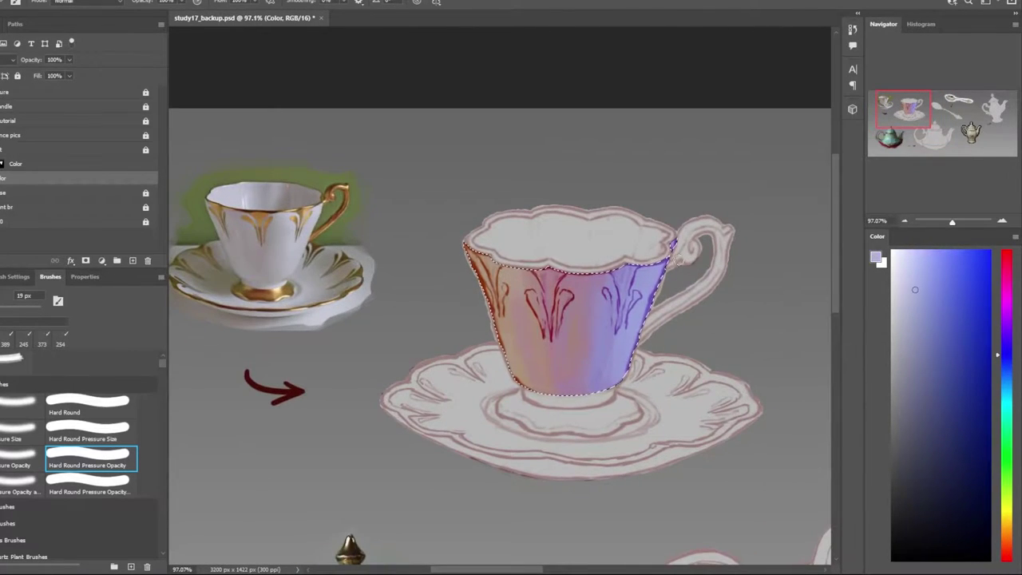
drag(642, 327, 574, 390)
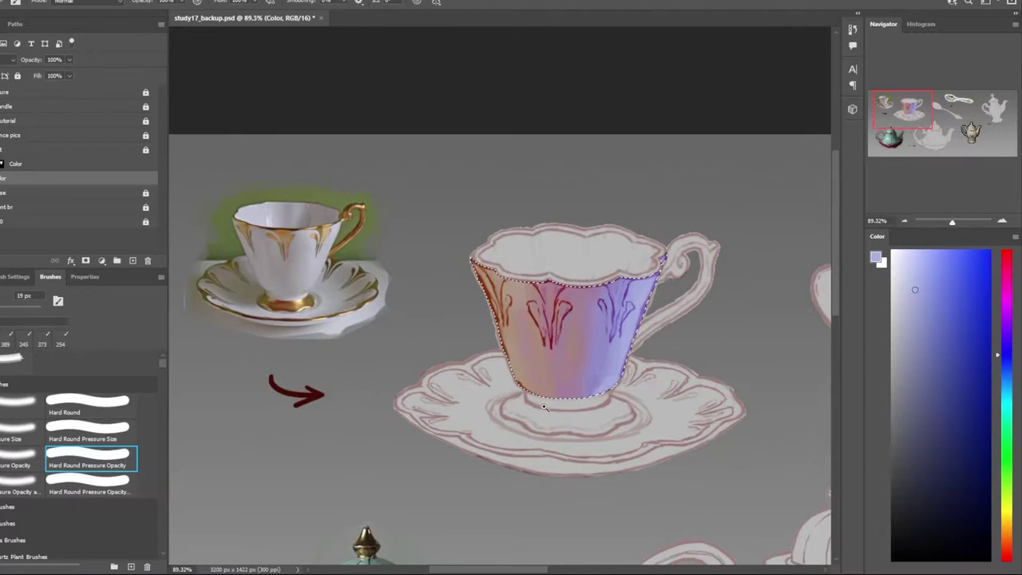
scroll(572, 389, up, 2)
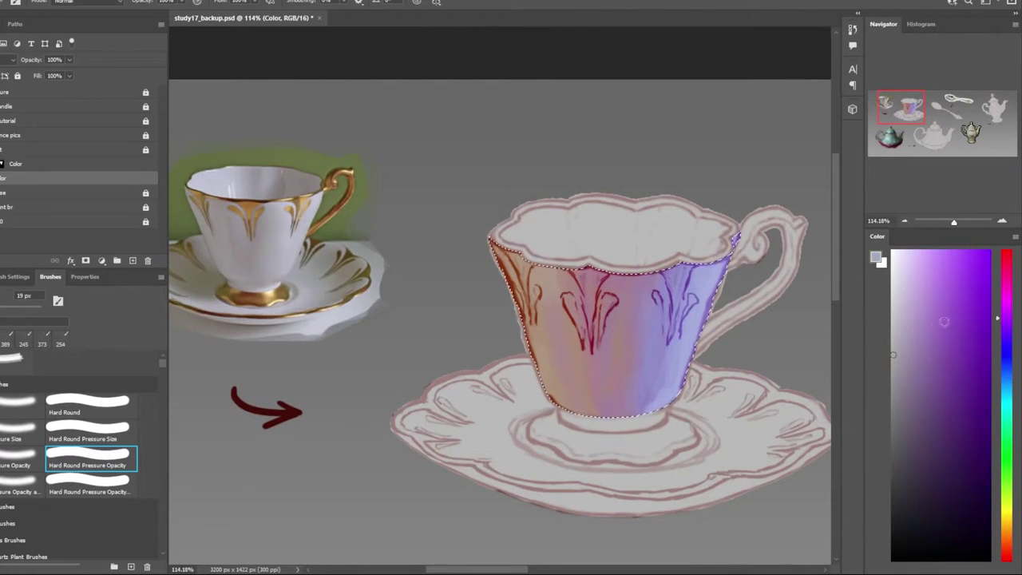
Blend light purple and sampled pink into the cup's bottom, then pick brownish red and orange
alt+click(551, 392)
drag(551, 391, 653, 407)
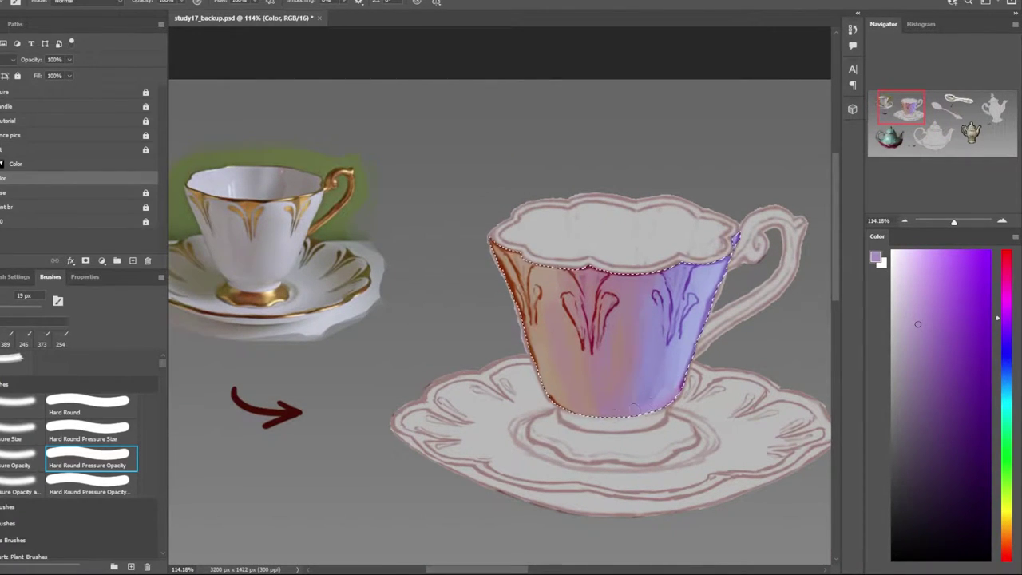
alt+click(557, 399)
drag(557, 399, 616, 421)
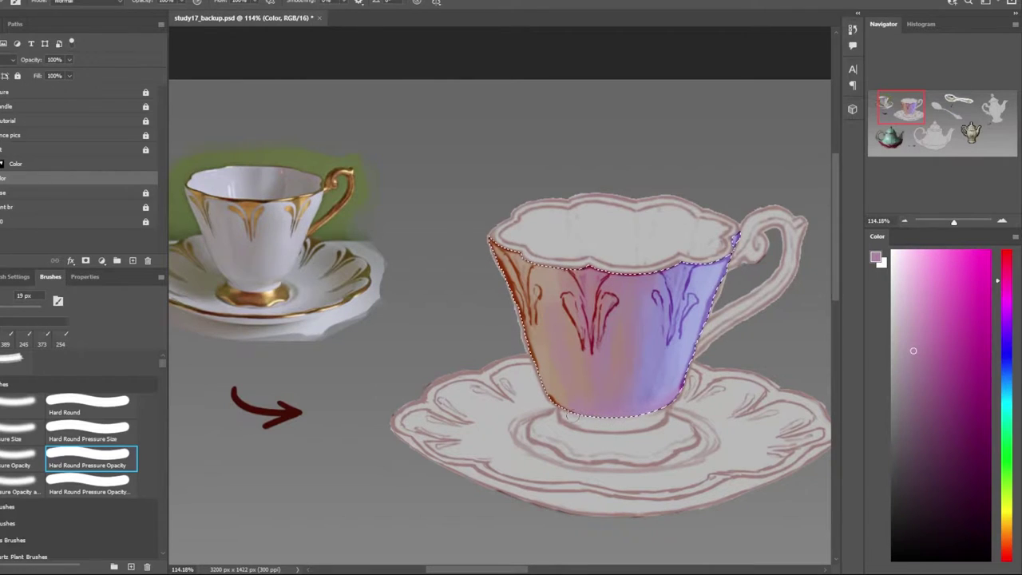
alt+click(569, 415)
scroll(581, 302, down, 1)
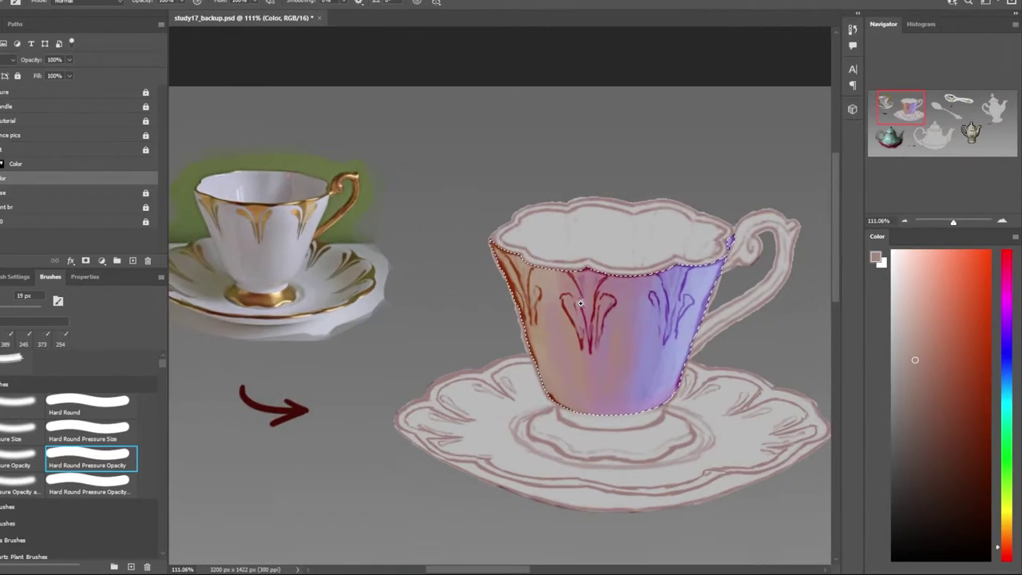
alt+click(559, 395)
scroll(630, 375, down, 3)
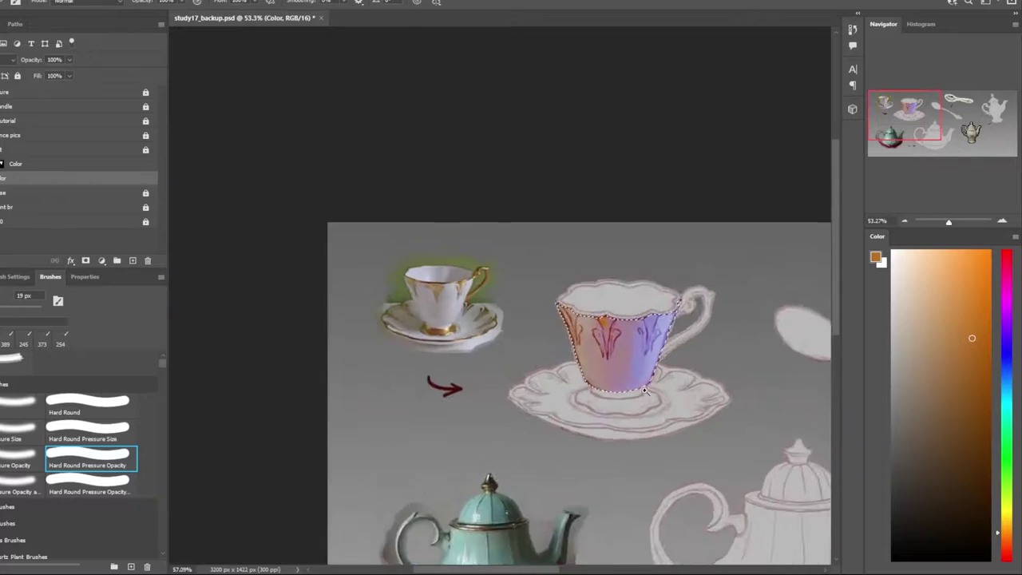
scroll(645, 390, down, 3)
scroll(635, 375, up, 3)
scroll(631, 368, up, 3)
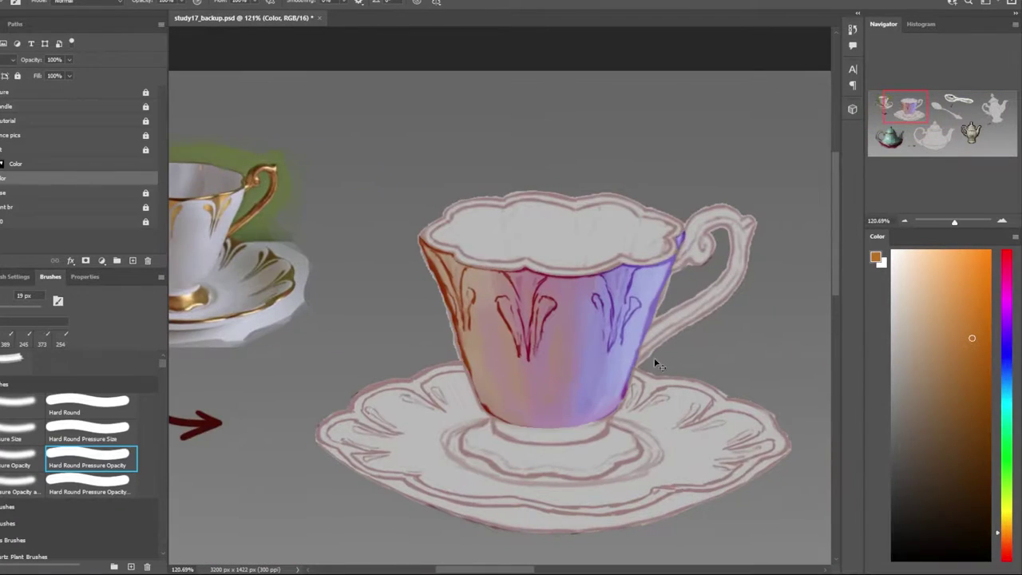
scroll(655, 364, up, 2)
With the Lasso, rotate the canvas and select the upper ornament motif plus a small motif
key(l)
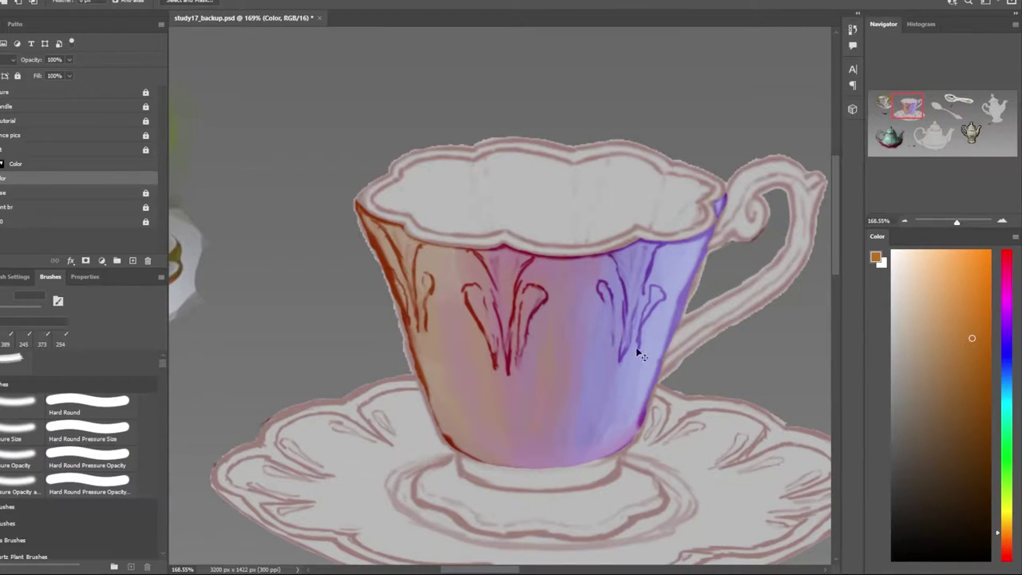
drag(639, 355, 591, 240)
scroll(568, 198, up, 3)
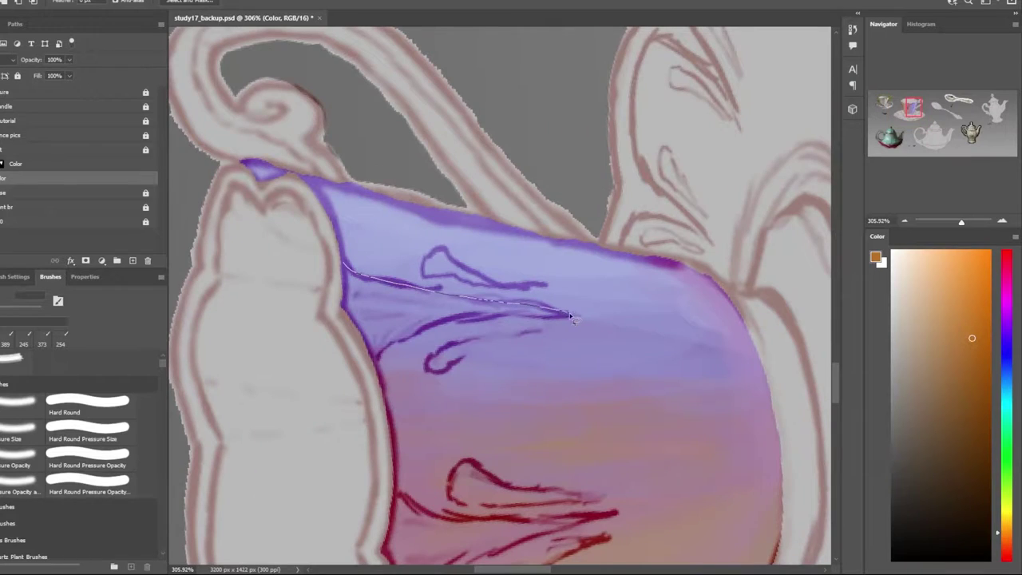
scroll(345, 280, down, 3)
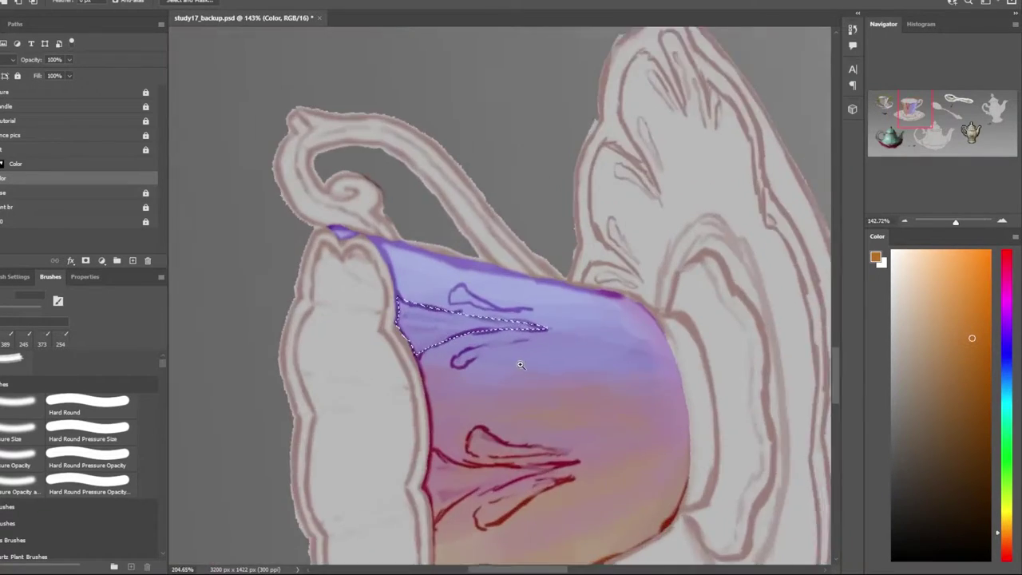
scroll(399, 280, up, 4)
drag(412, 279, 537, 297)
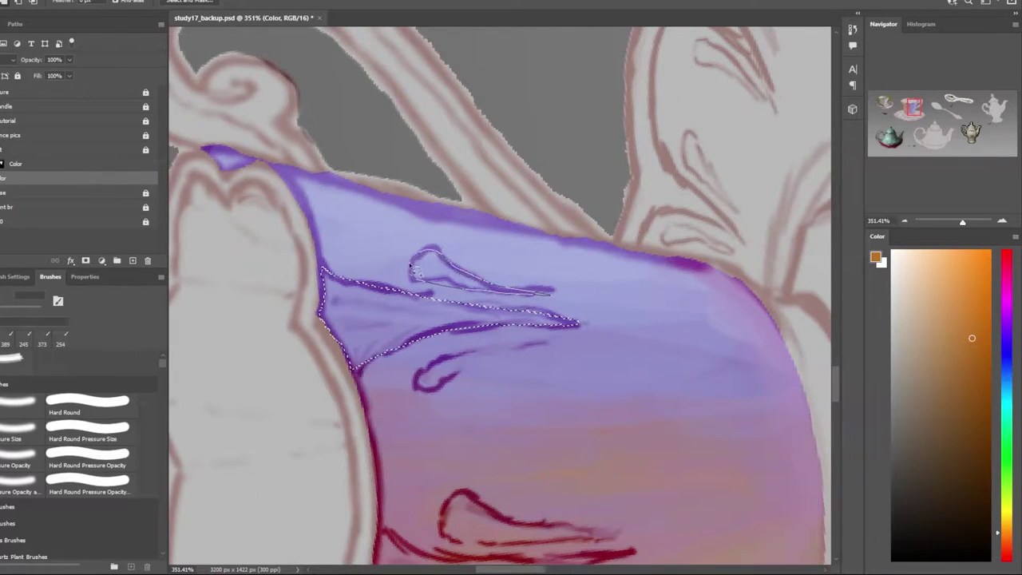
drag(411, 266, 410, 273)
scroll(425, 391, down, 5)
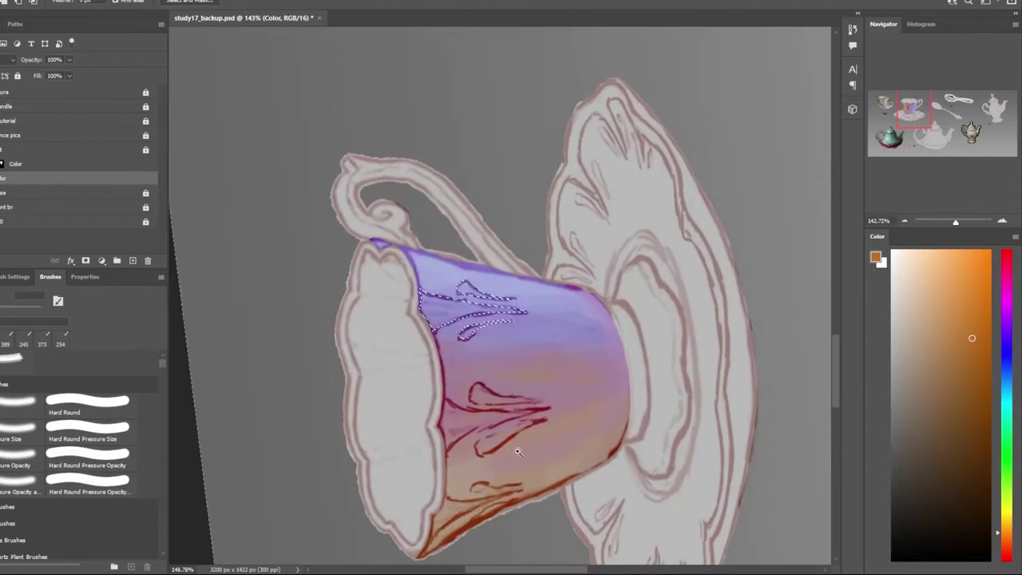
scroll(375, 200, up, 6)
Add the lower decorative motif and another ornament outline to the selection
mouse_move(364, 190)
mouse_down()
mouse_move(438, 302)
mouse_move(371, 351)
mouse_up()
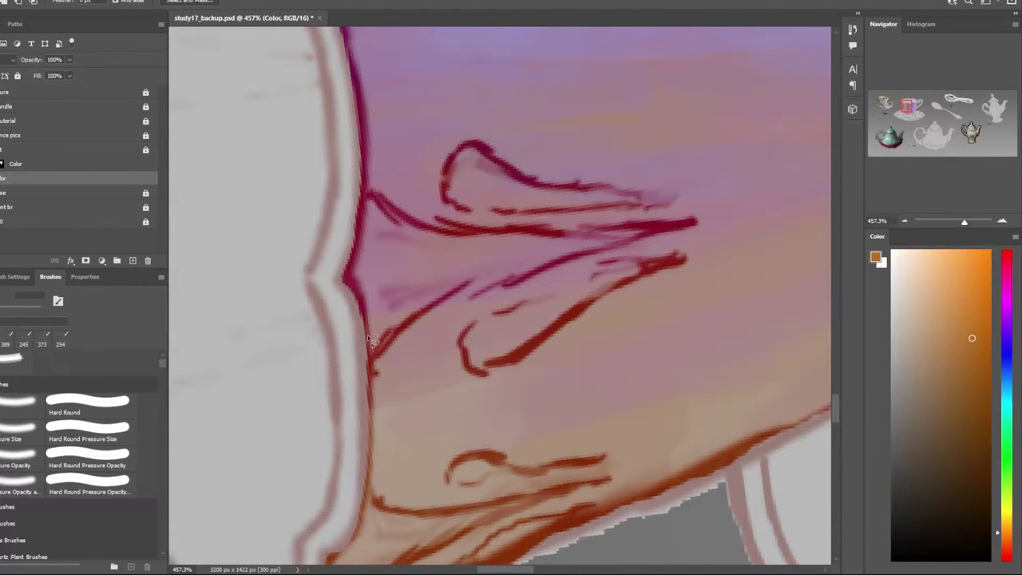
scroll(375, 343, down, 4)
scroll(369, 350, up, 3)
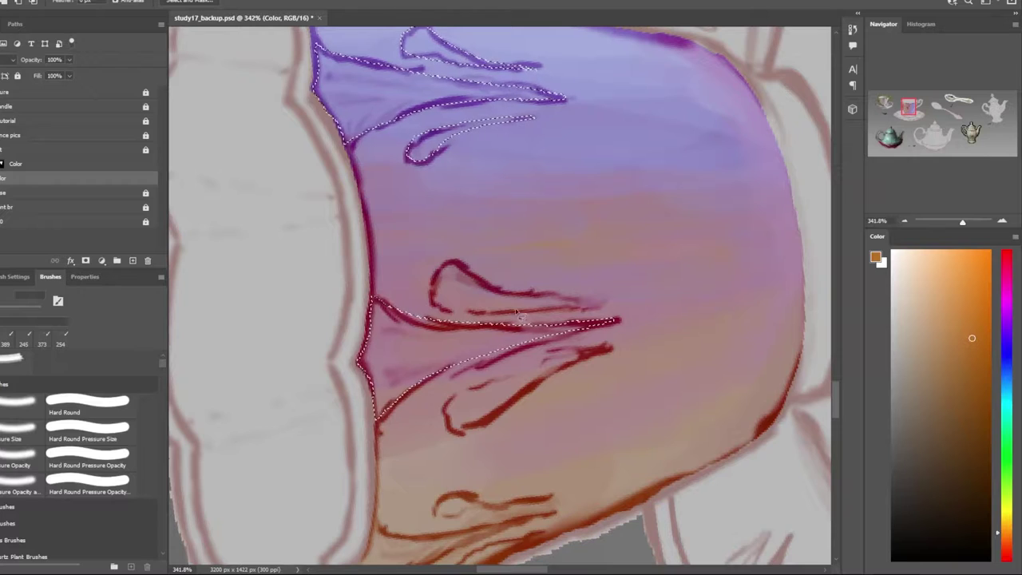
drag(432, 289, 572, 311)
drag(479, 281, 435, 276)
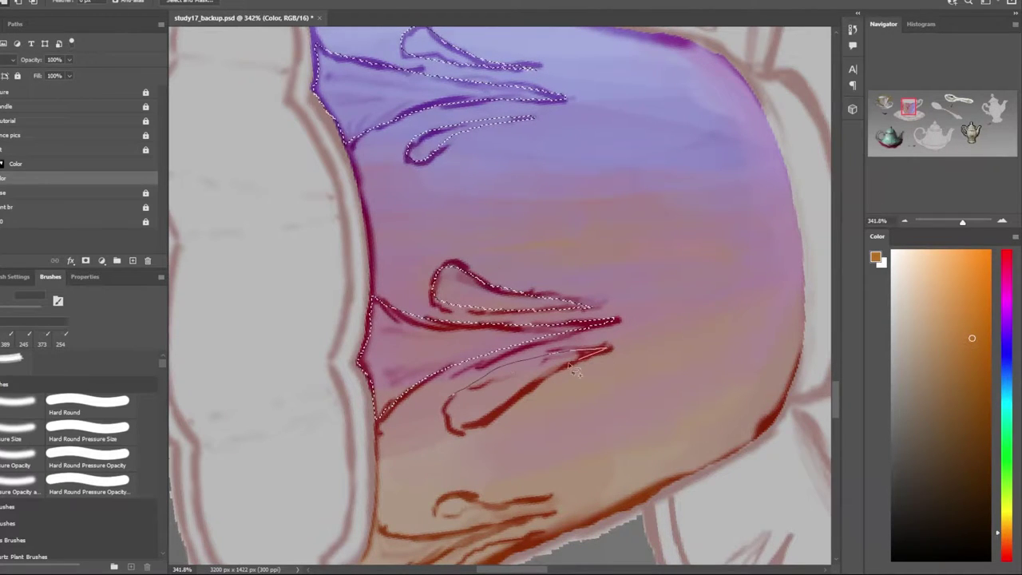
scroll(513, 495, down, 3)
Add the ornaments near the cup's bottom edge to the selection
drag(385, 345, 457, 363)
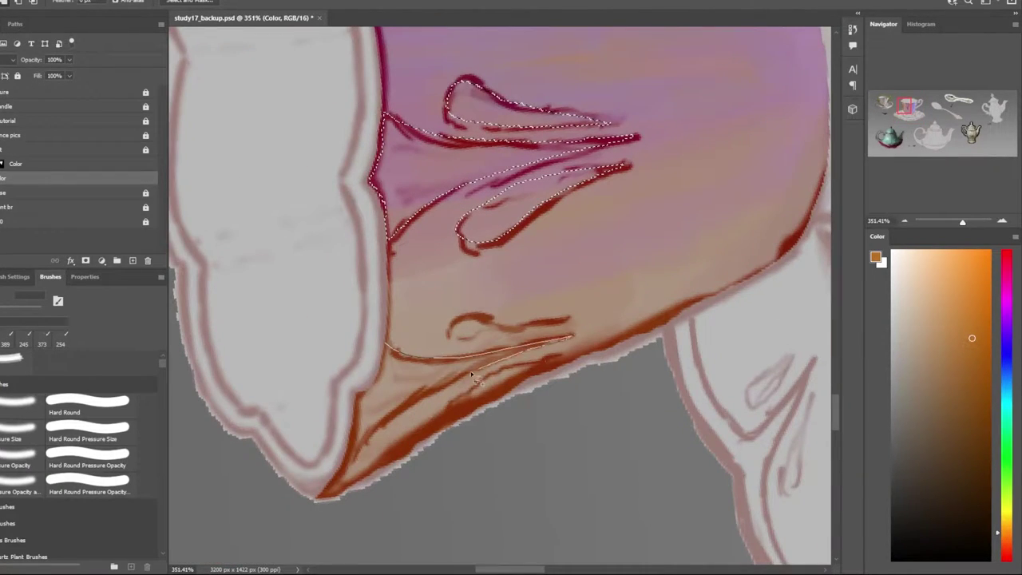
drag(361, 401, 380, 374)
drag(437, 333, 519, 339)
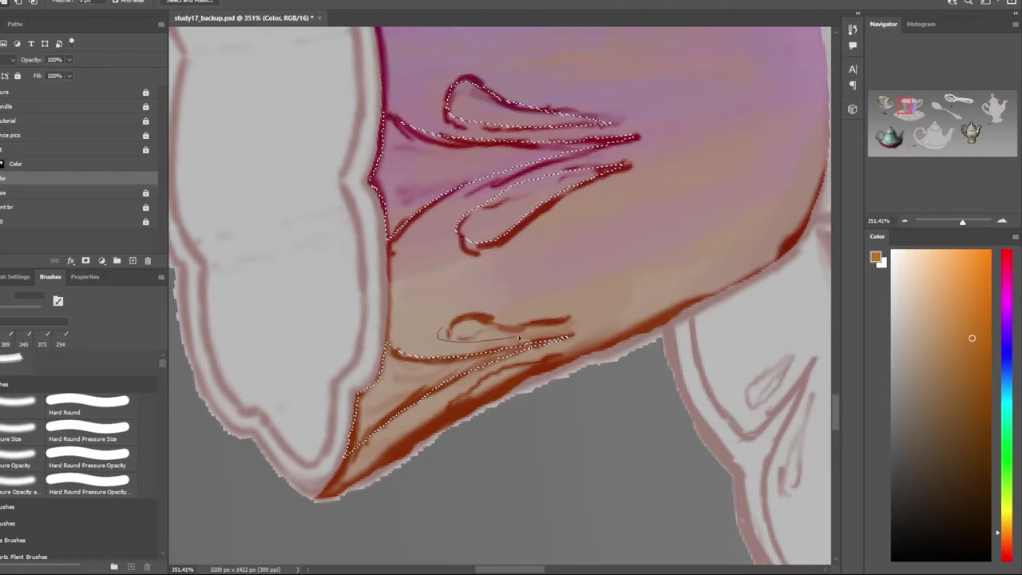
drag(461, 321, 439, 332)
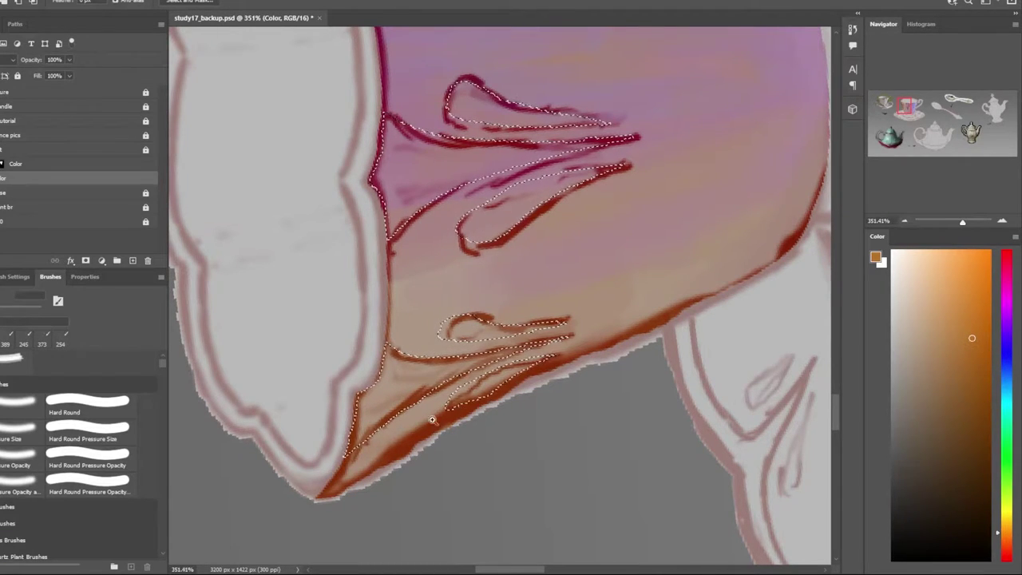
scroll(495, 343, down, 3)
scroll(479, 319, down, 3)
scroll(471, 297, down, 3)
scroll(471, 298, up, 5)
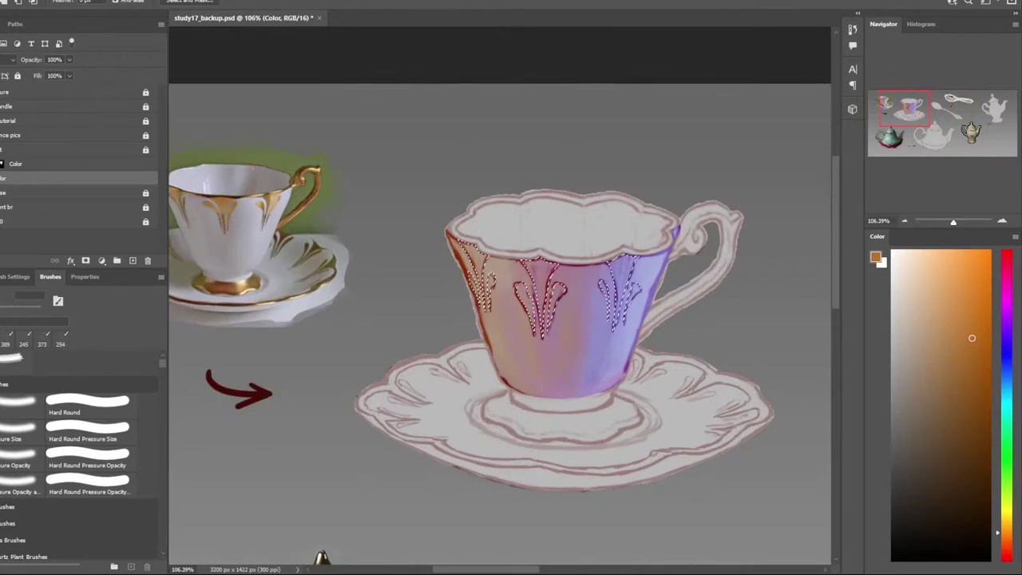
key(.)
Scroll the view around the teacup's selected ornaments
scroll(271, 231, up, 3)
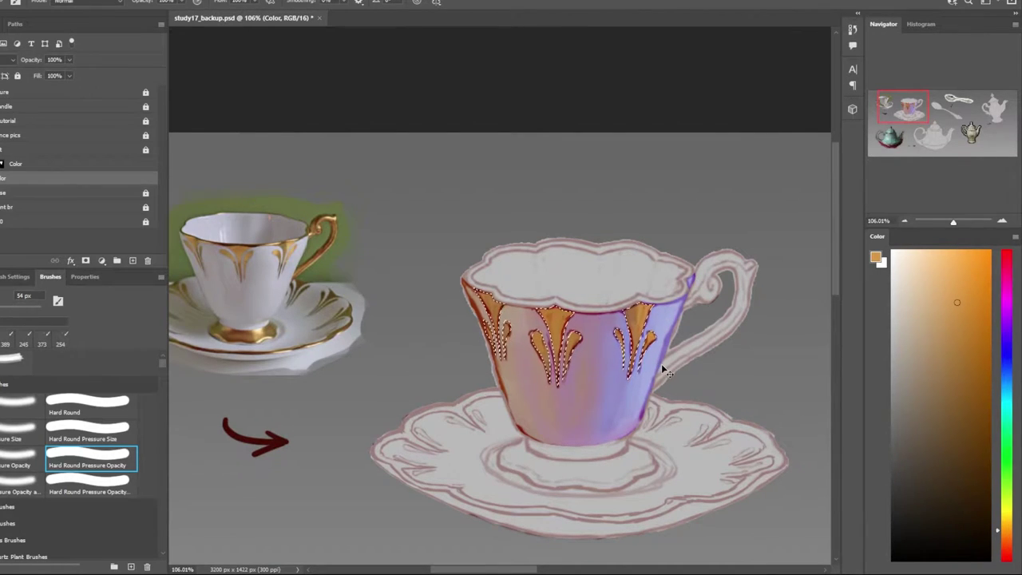
scroll(663, 363, up, 2)
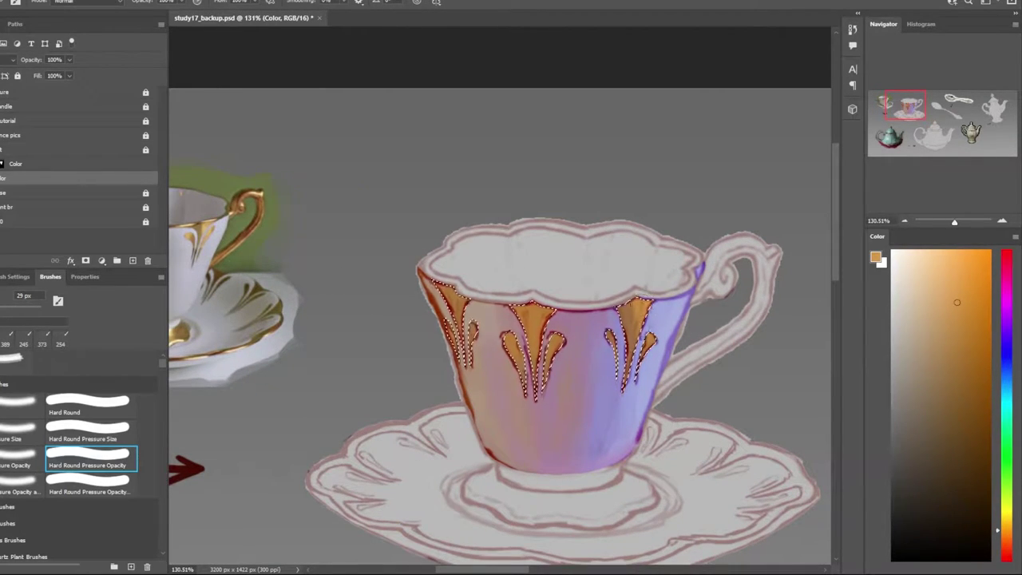
scroll(648, 430, down, 2)
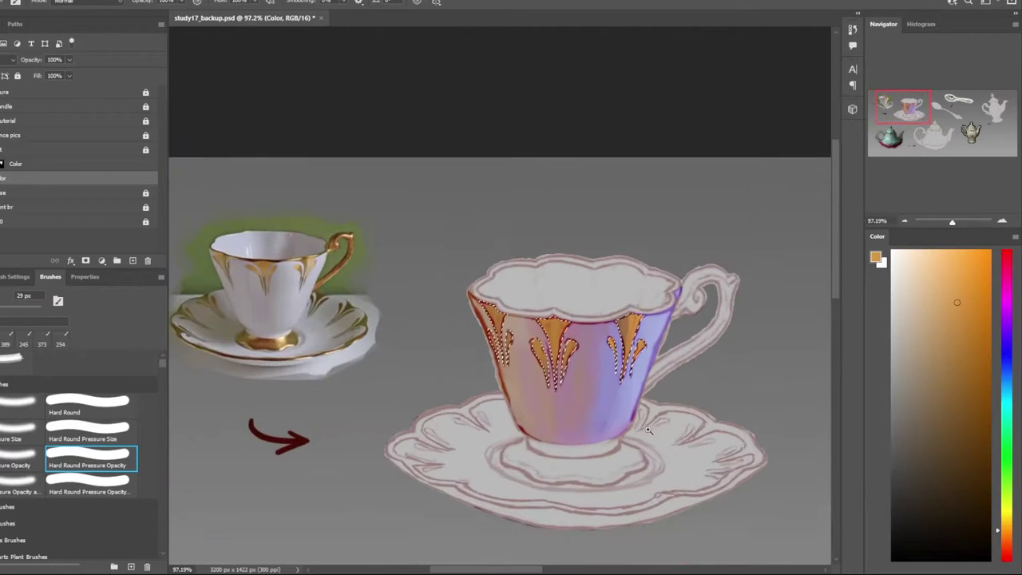
scroll(524, 363, down, 5)
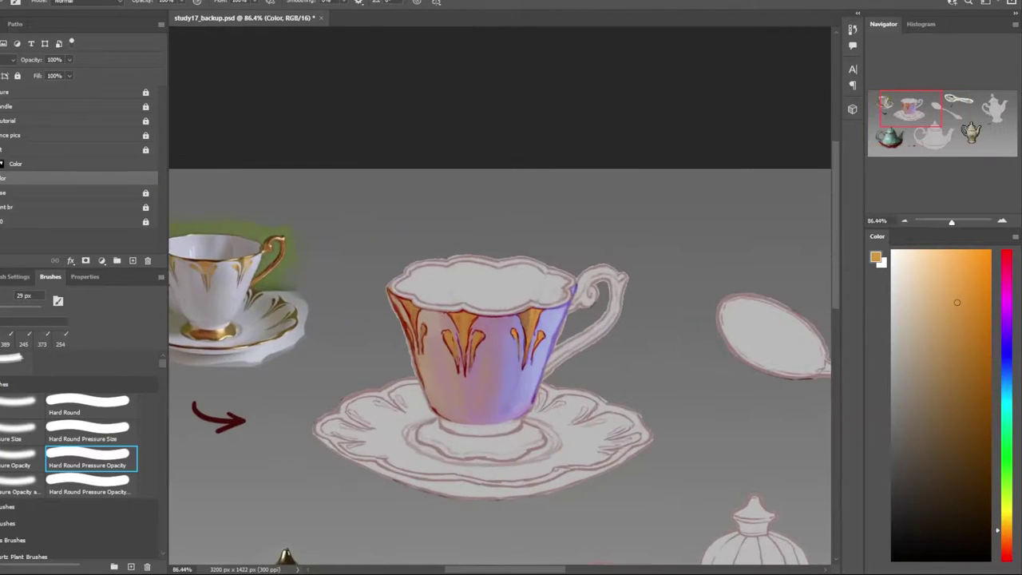
scroll(421, 266, up, 6)
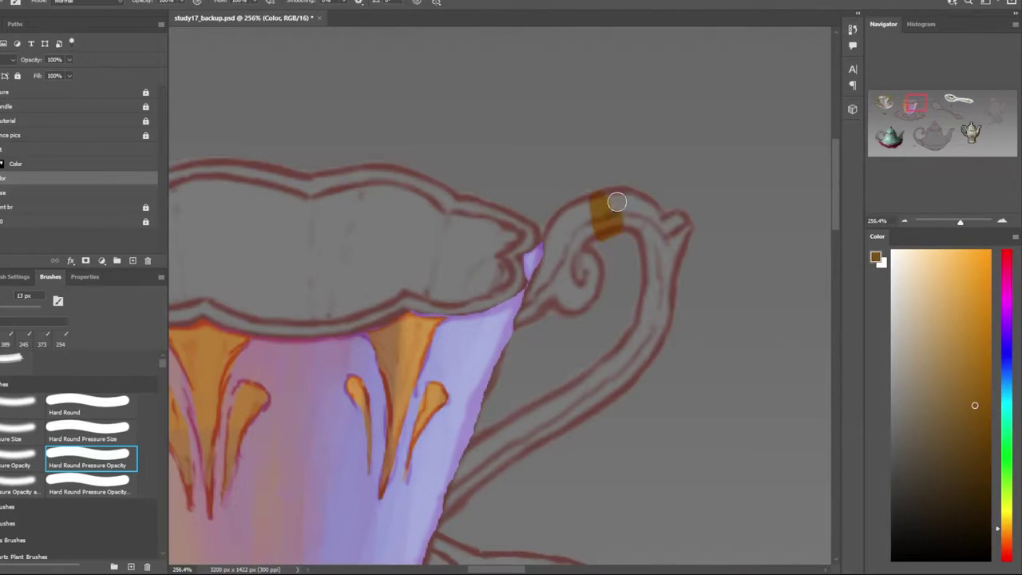
Paint the handle gold from top down to the cup, undoing one stray stroke
drag(607, 200, 662, 287)
mouse_move(575, 426)
mouse_down()
mouse_move(563, 326)
mouse_move(588, 258)
mouse_move(541, 430)
mouse_up()
key(ctrl+z)
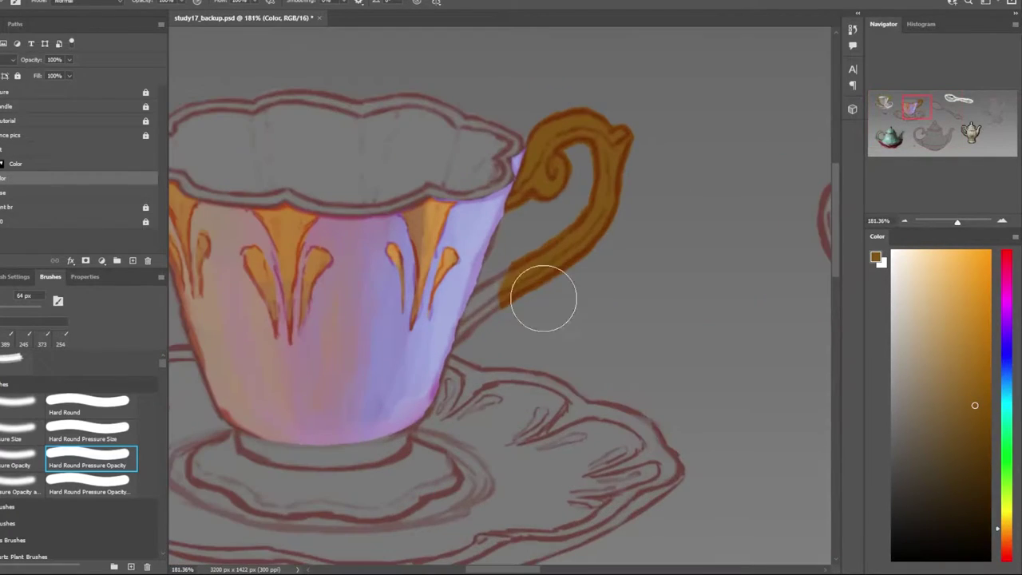
mouse_move(544, 298)
mouse_down()
mouse_move(511, 292)
mouse_move(467, 344)
mouse_up()
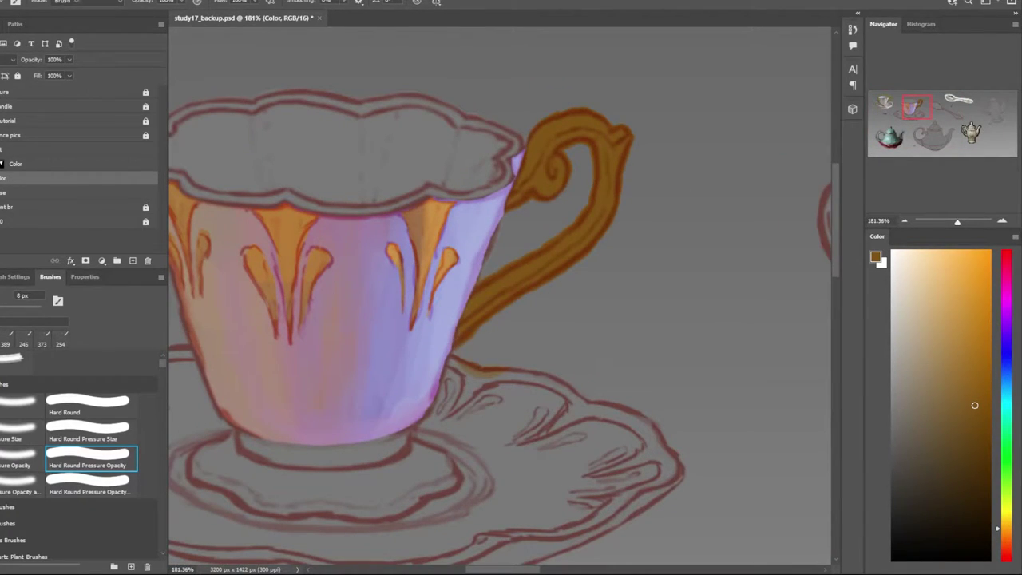
key(e)
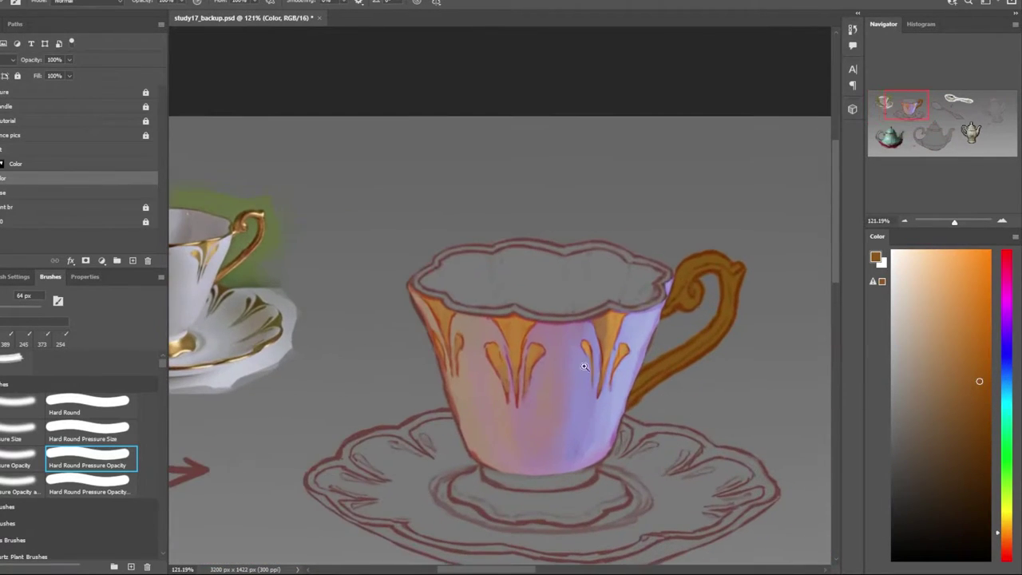
Lasso the area around the handle and shade the handle darker inside it
key(l)
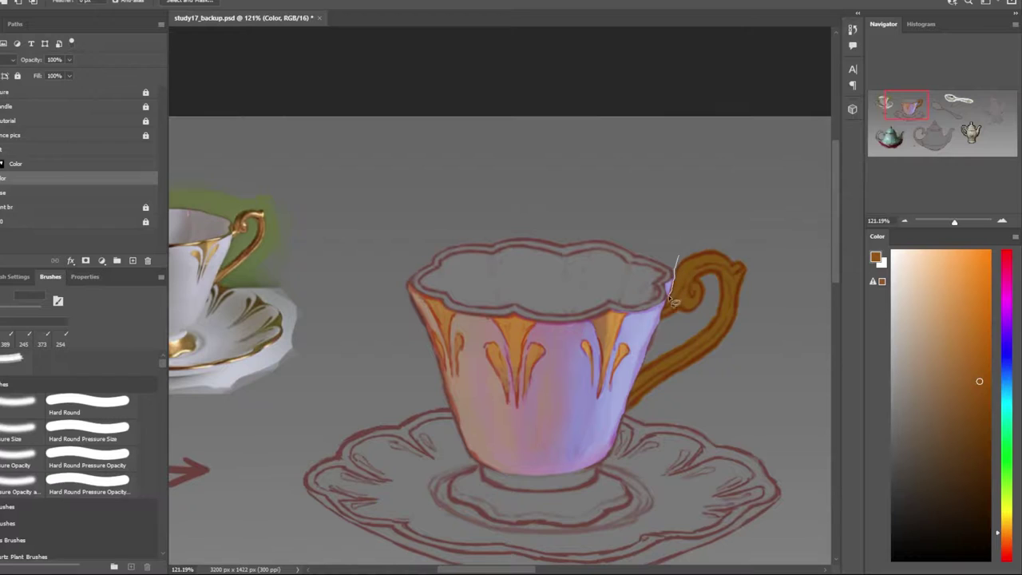
drag(683, 399, 678, 257)
key(b)
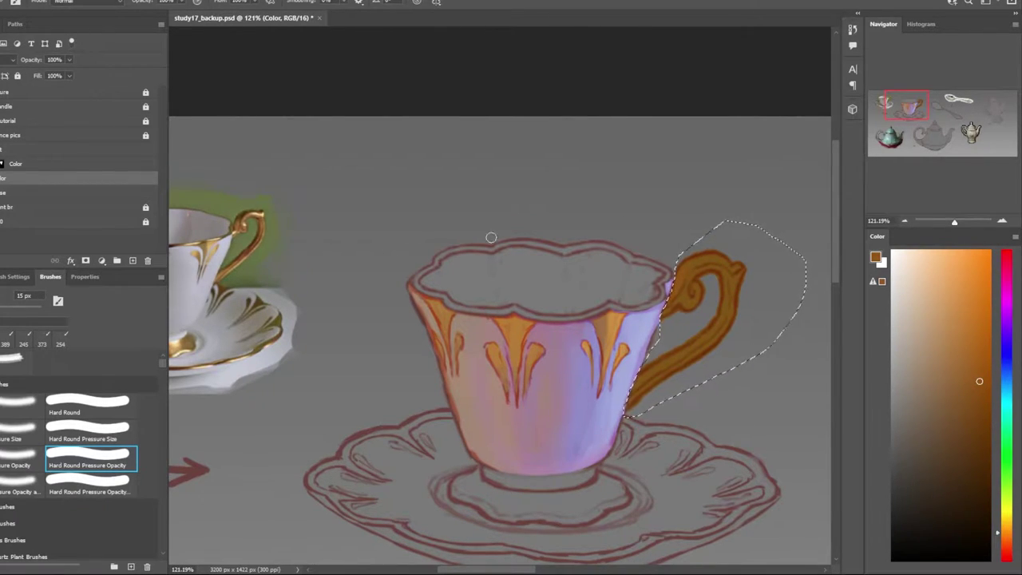
mouse_move(677, 283)
mouse_down()
mouse_move(710, 274)
mouse_move(621, 413)
mouse_up()
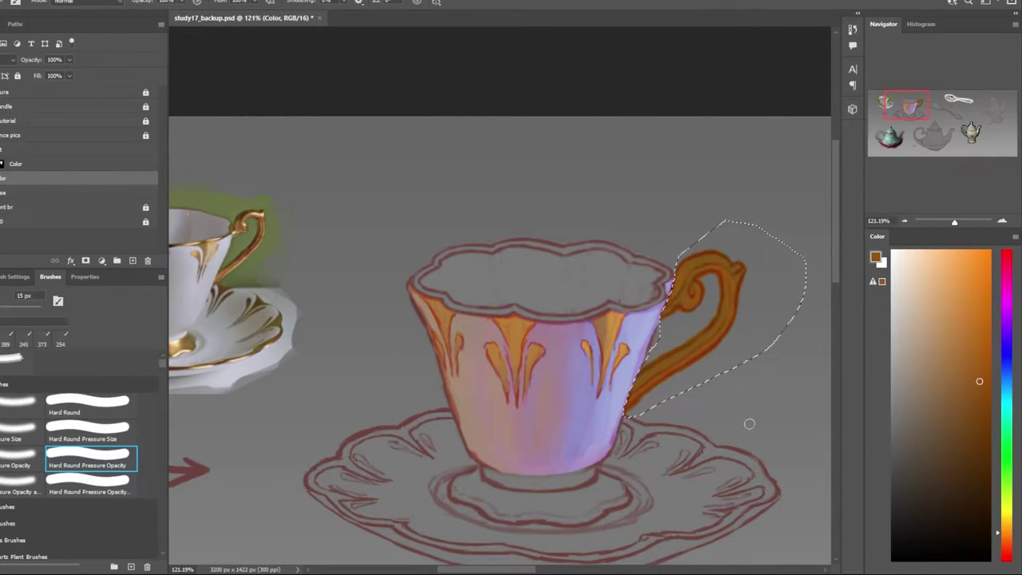
scroll(224, 208, down, 2)
scroll(255, 224, up, 5)
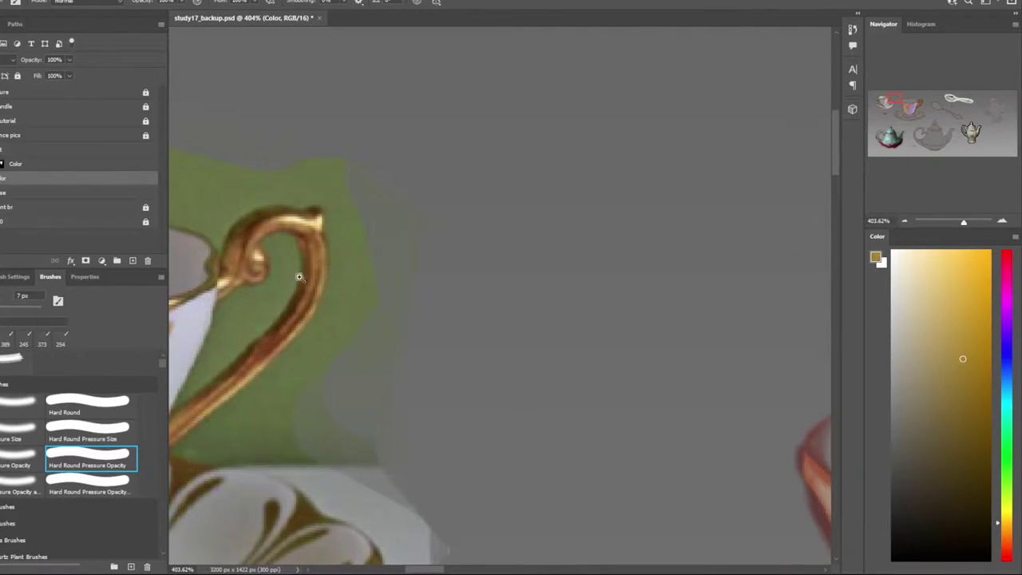
scroll(299, 277, down, 4)
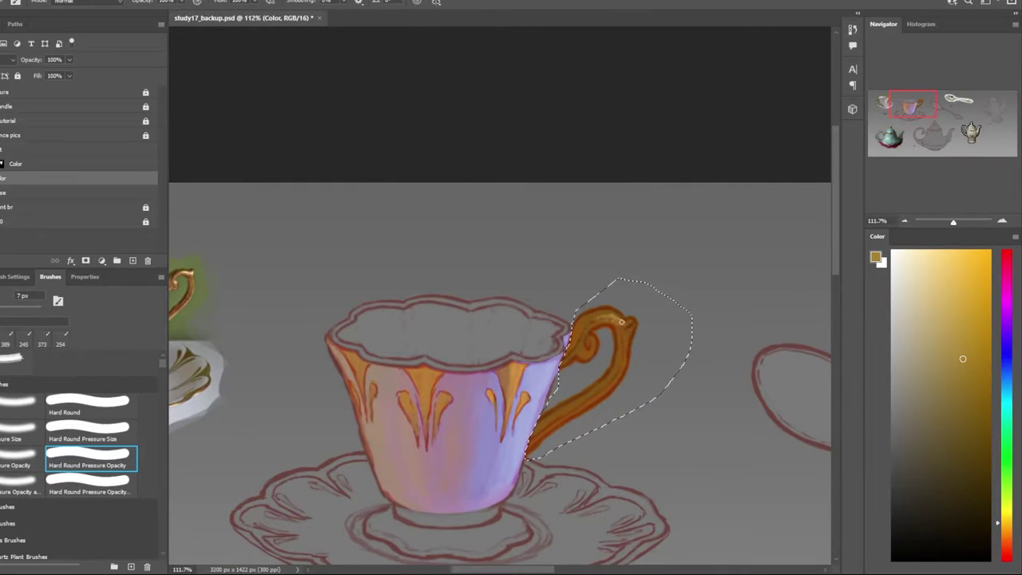
scroll(607, 367, down, 2)
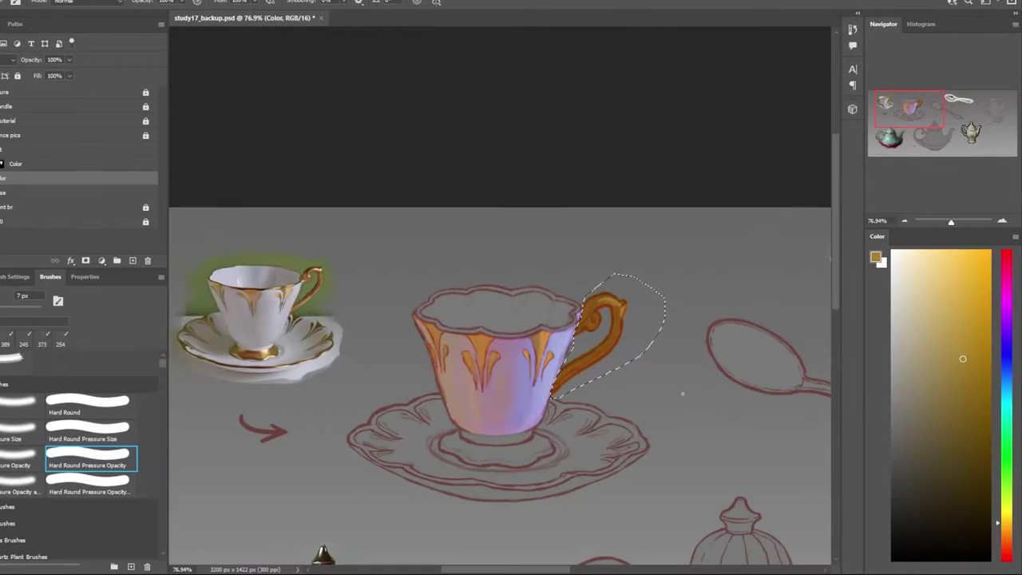
scroll(606, 367, up, 3)
scroll(549, 400, down, 3)
scroll(549, 399, up, 5)
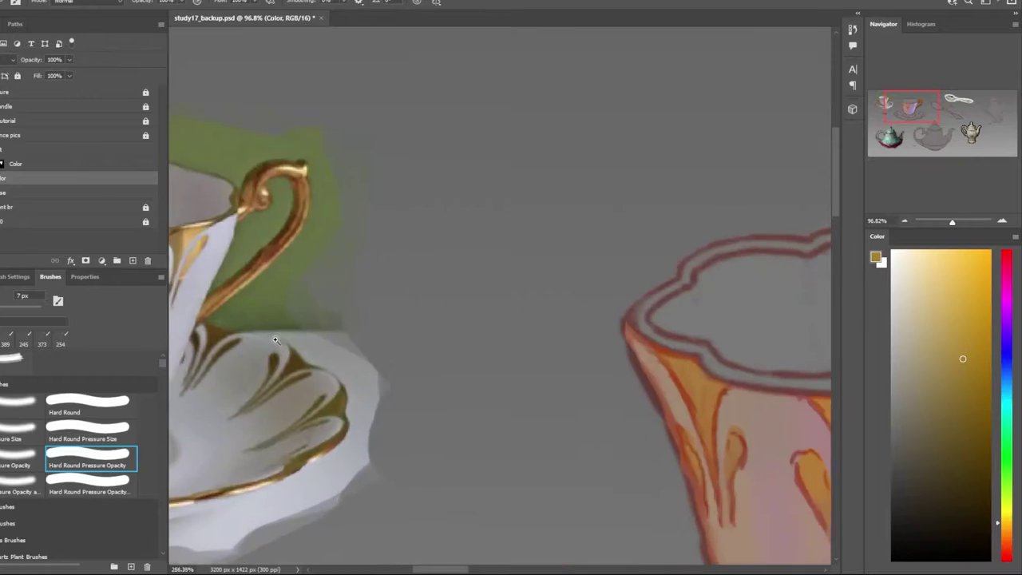
scroll(549, 399, down, 5)
scroll(549, 399, up, 2)
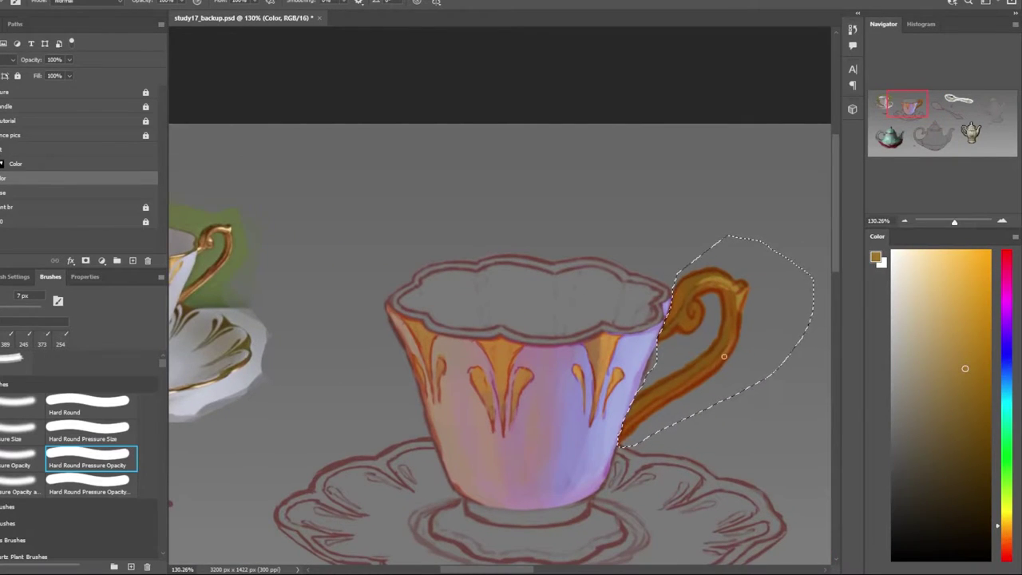
scroll(657, 457, down, 2)
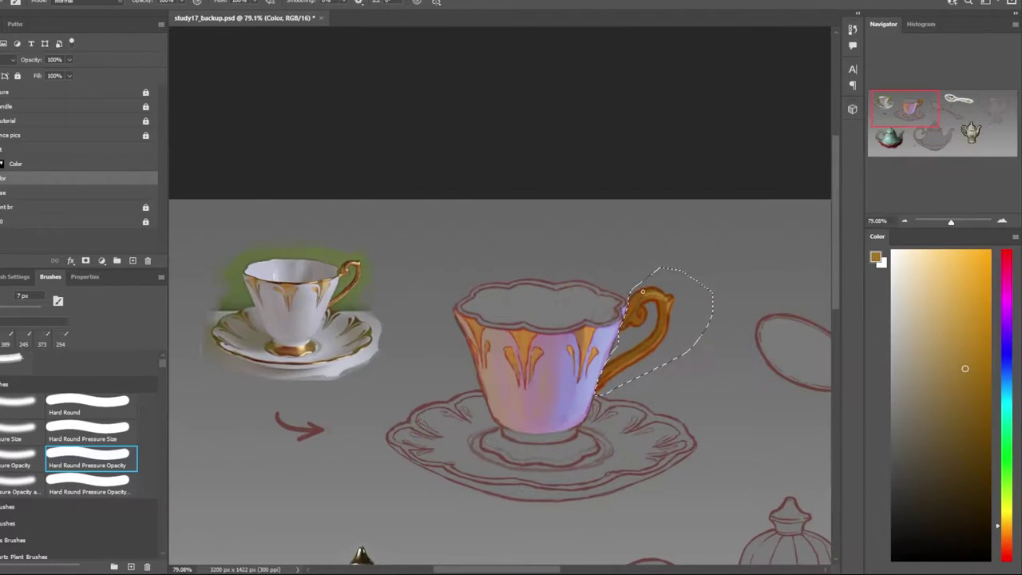
scroll(528, 431, down, 1)
scroll(369, 275, up, 5)
Sample the reference handle's gold, clear the handle selection, and sample a dark brown
alt+click(417, 239)
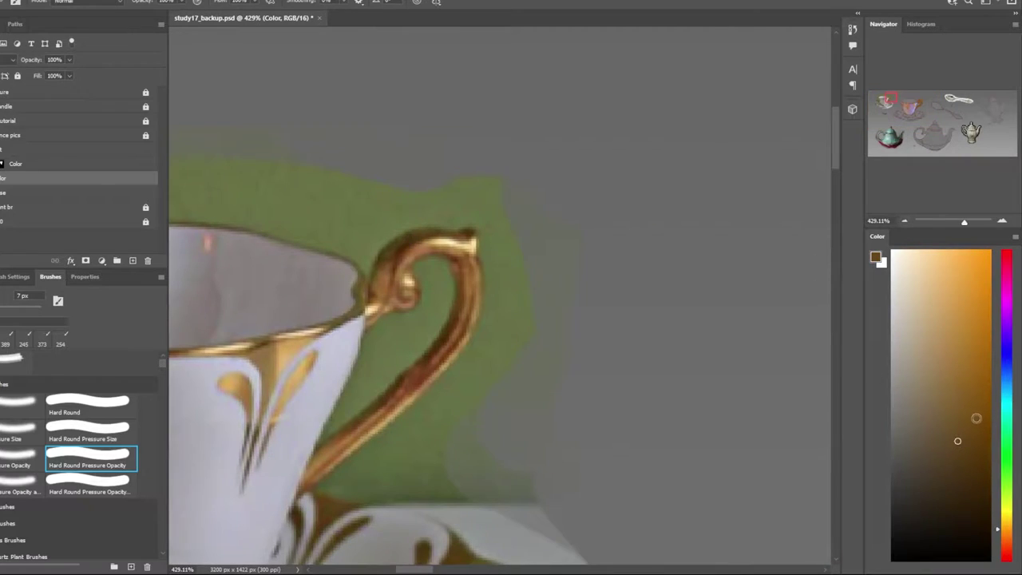
scroll(417, 240, down, 5)
scroll(616, 319, up, 2)
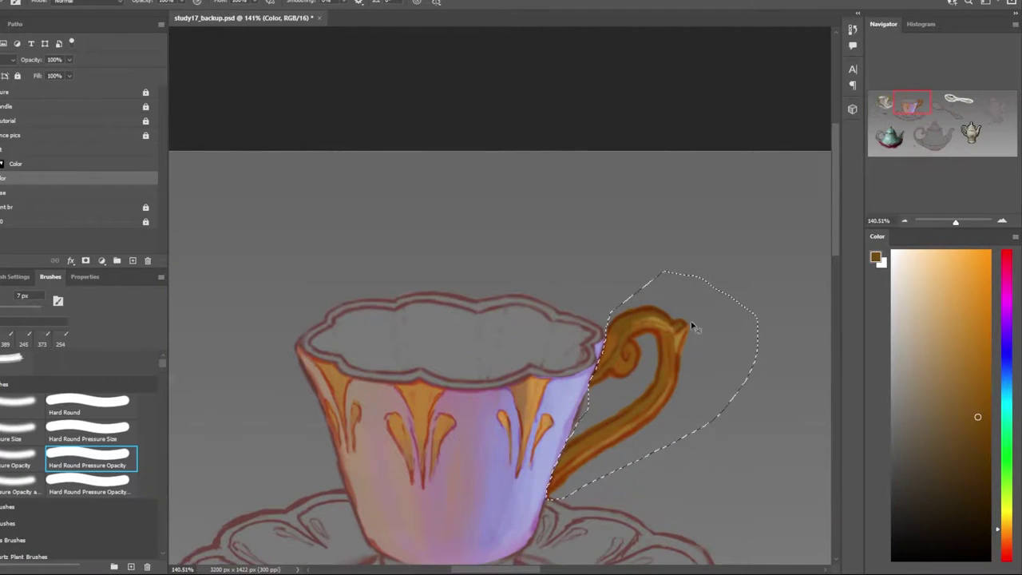
scroll(675, 341, down, 2)
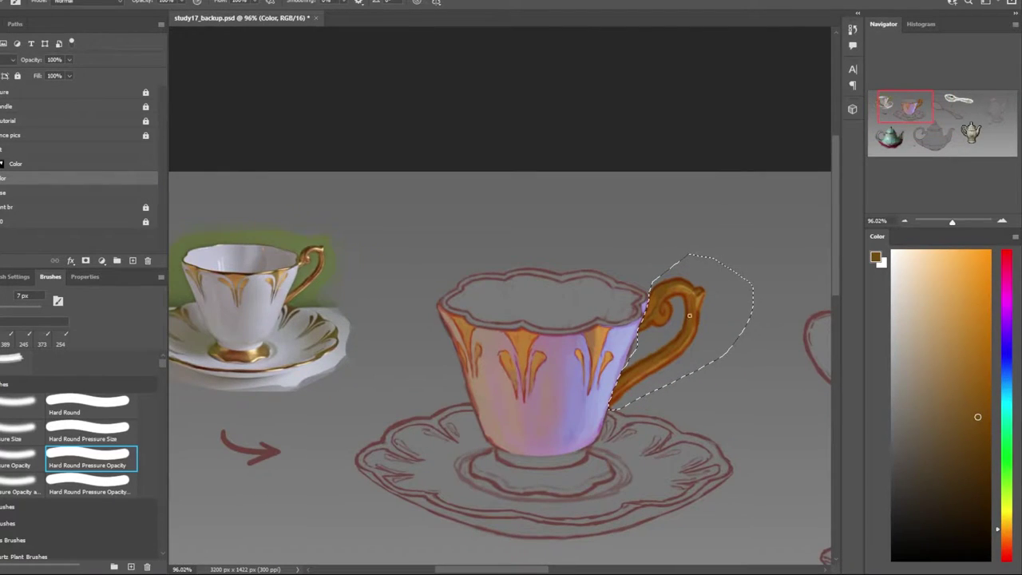
scroll(638, 315, down, 1)
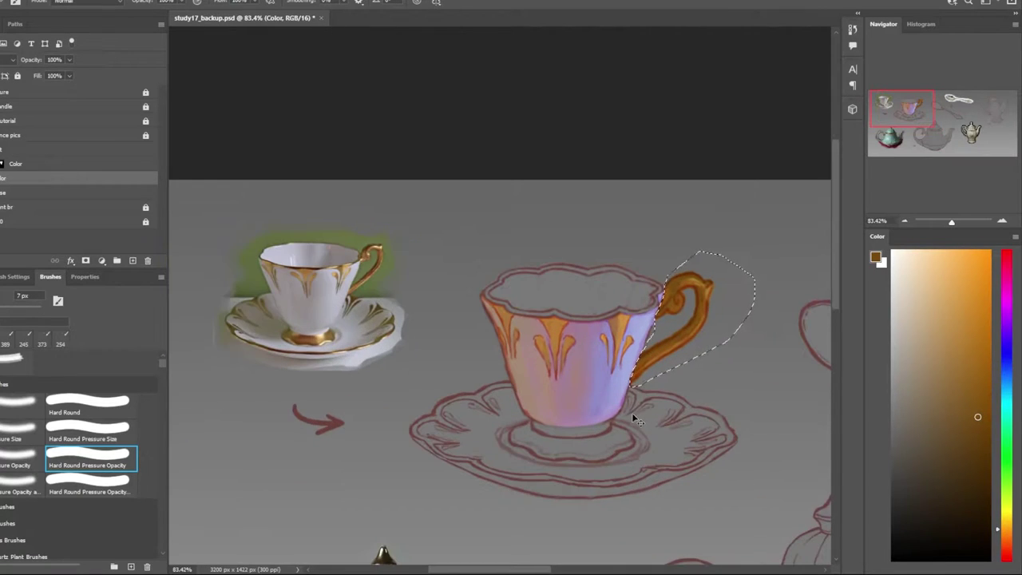
key(ctrl+d)
scroll(585, 332, up, 2)
scroll(585, 332, down, 2)
scroll(291, 269, up, 5)
alt+click(443, 320)
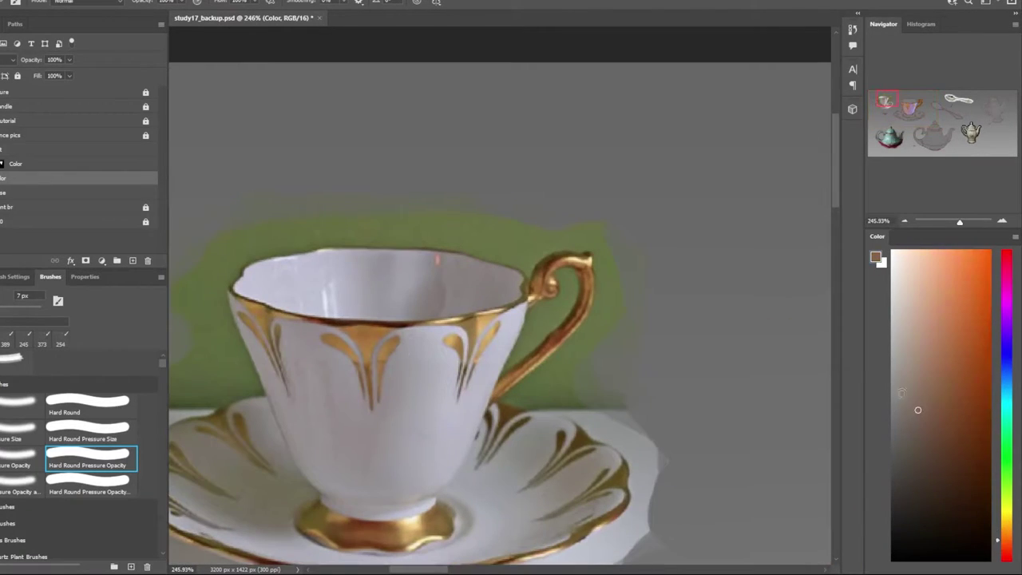
scroll(520, 204, down, 3)
Paint dark brown lines along the cup rim and its inner band, then enlarge the brush
scroll(589, 395, up, 1)
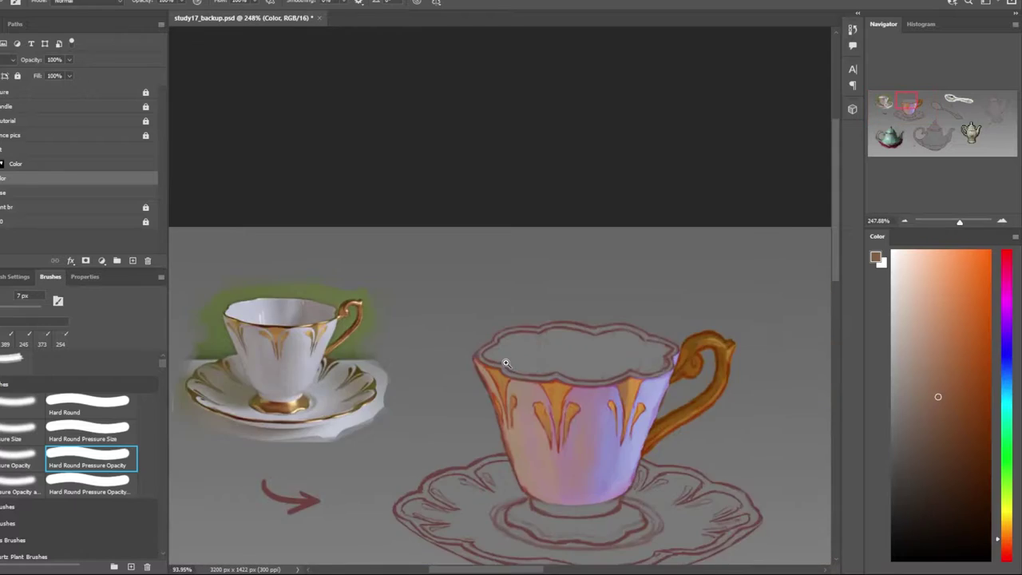
scroll(589, 395, up, 2)
drag(590, 395, 596, 393)
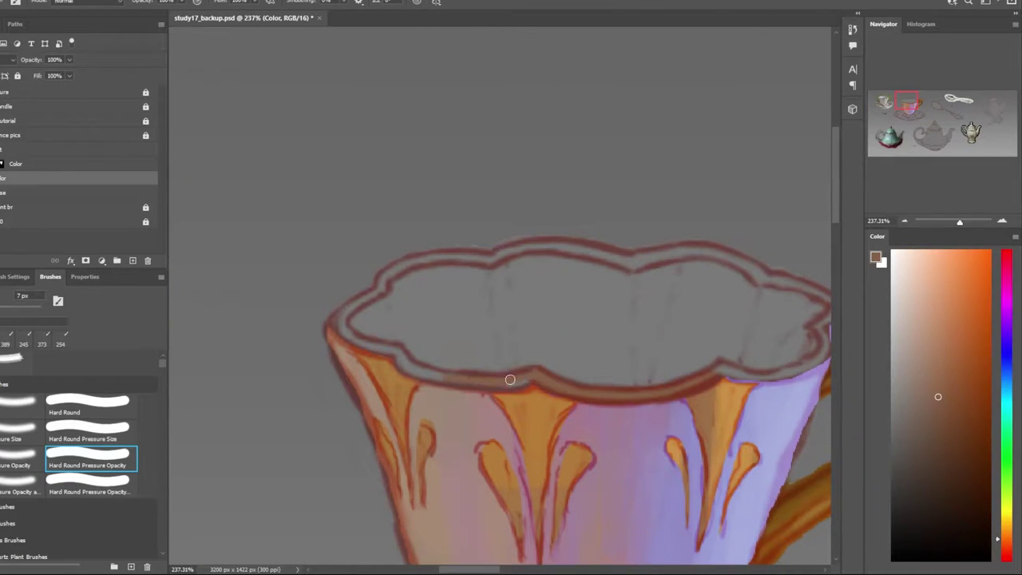
scroll(517, 369, down, 4)
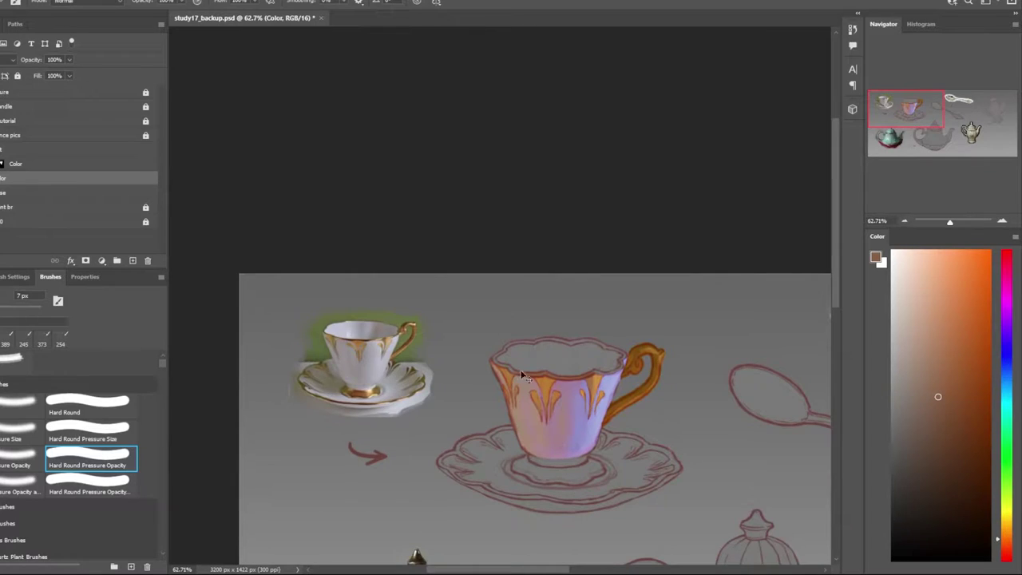
scroll(523, 375, up, 4)
scroll(424, 385, up, 1)
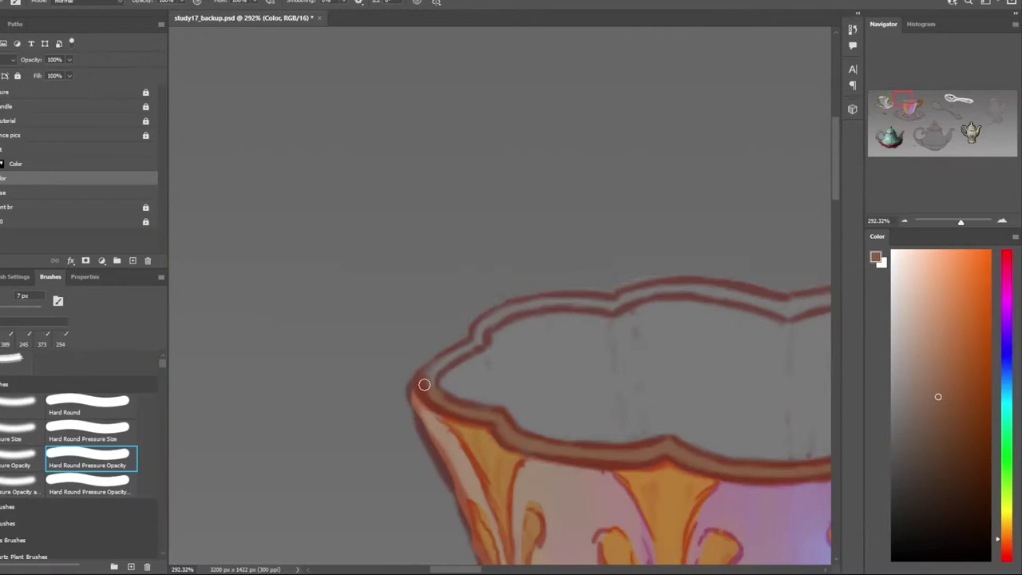
mouse_move(444, 358)
mouse_down()
mouse_move(483, 326)
mouse_move(451, 357)
mouse_up()
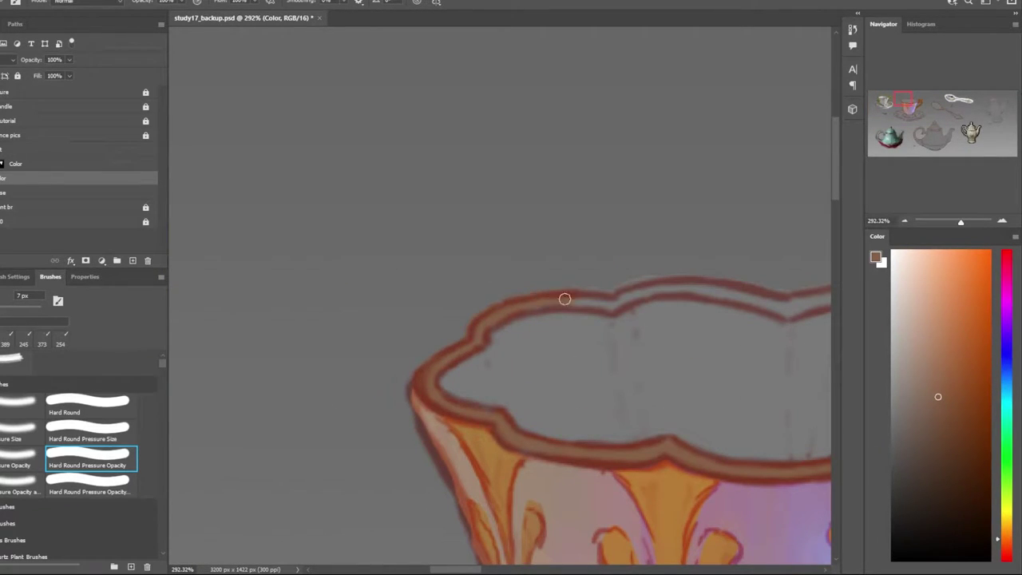
drag(565, 299, 719, 304)
key(bracketright)
key(bracketright)
key(bracketright)
Darken the rim's lower-right edge with brown
scroll(442, 287, down, 1)
scroll(638, 296, down, 3)
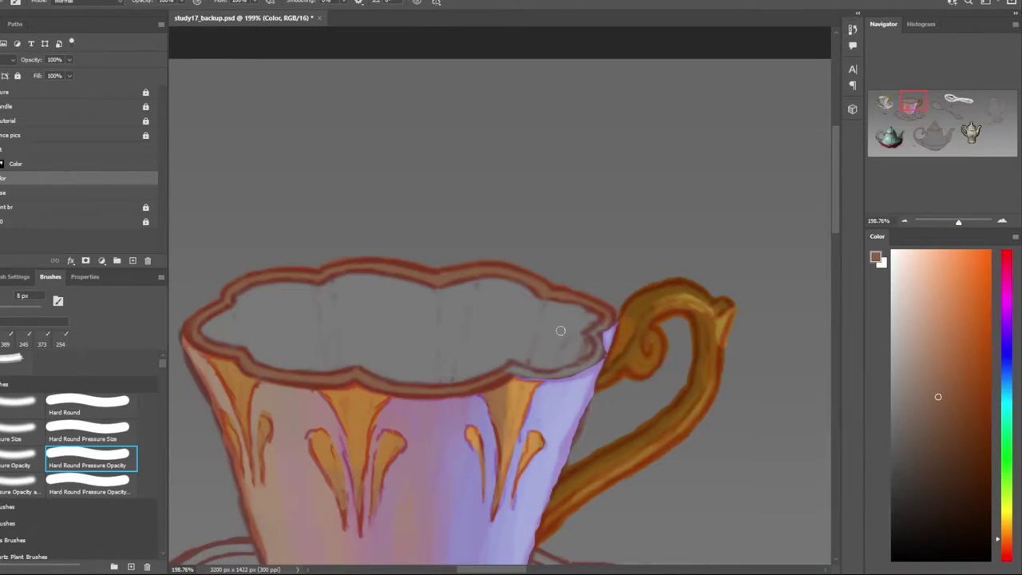
drag(599, 356, 575, 370)
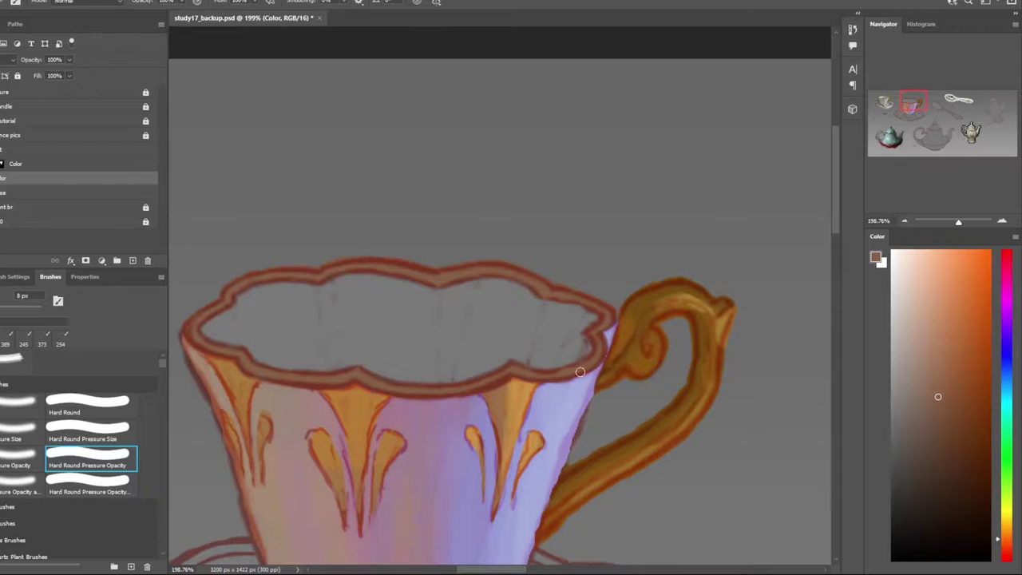
scroll(579, 372, down, 10)
scroll(588, 370, up, 5)
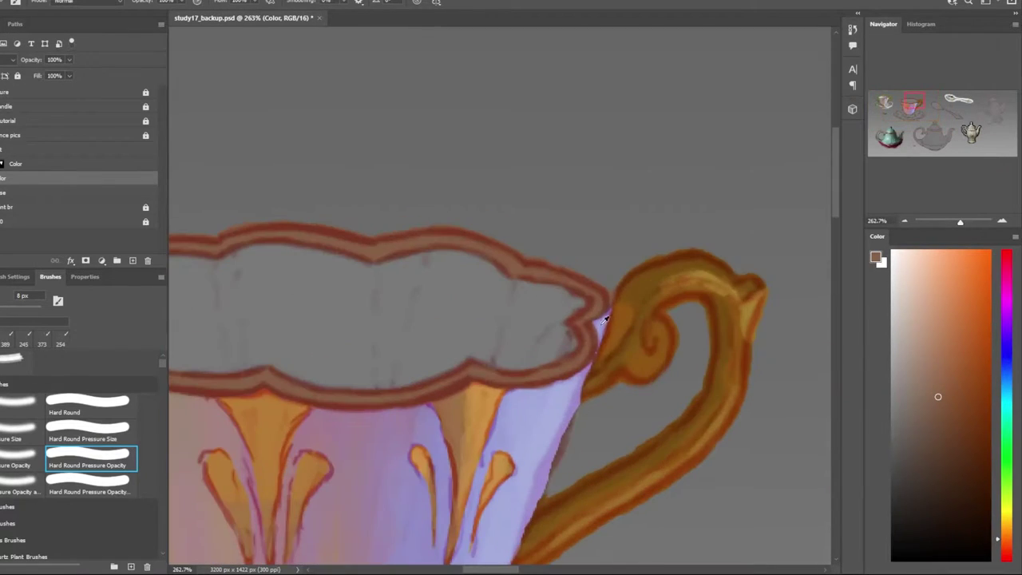
scroll(181, 459, up, 3)
scroll(357, 260, up, 4)
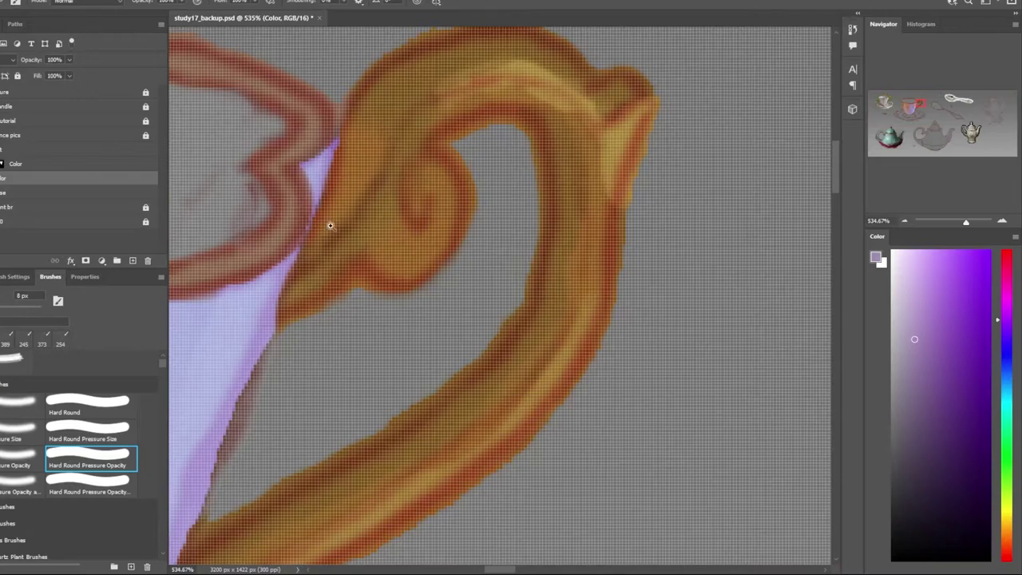
scroll(357, 260, up, 2)
scroll(594, 327, down, 8)
scroll(424, 282, up, 5)
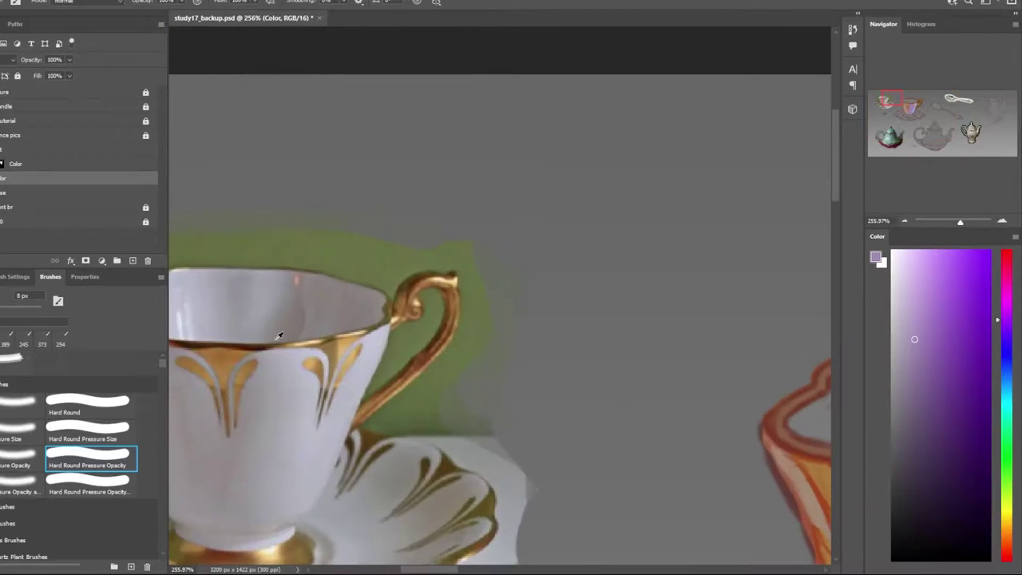
Sample a warm brown and then gold from the reference cup
alt+click(424, 281)
scroll(657, 365, down, 3)
scroll(608, 324, up, 3)
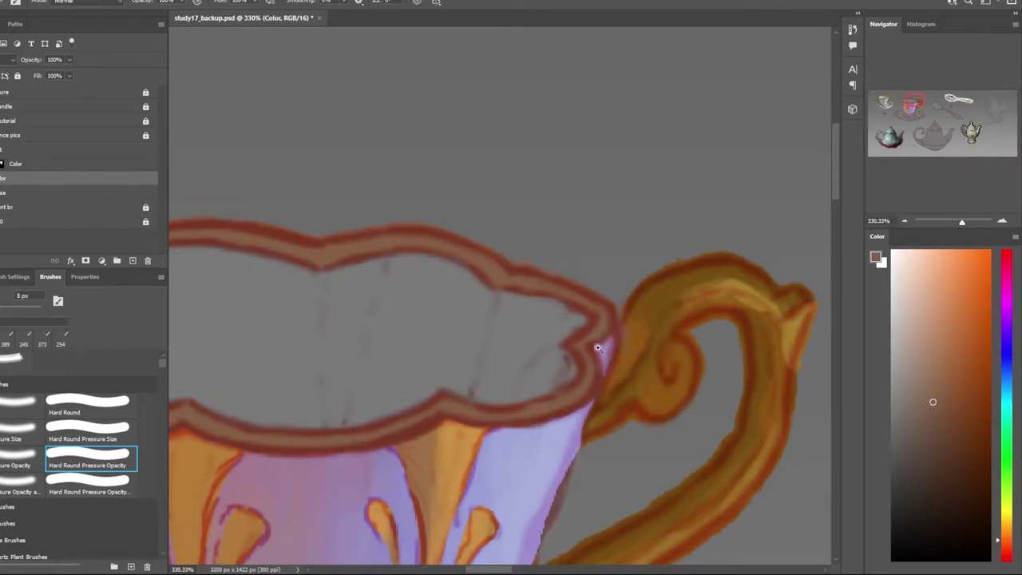
scroll(597, 348, down, 8)
scroll(283, 296, up, 5)
alt+click(440, 288)
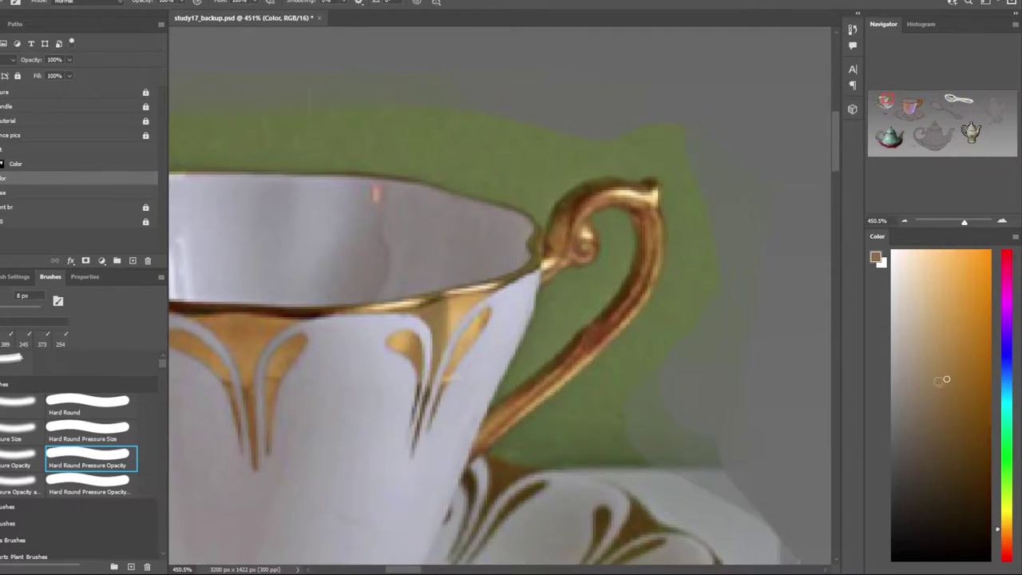
scroll(440, 288, down, 5)
scroll(605, 371, up, 2)
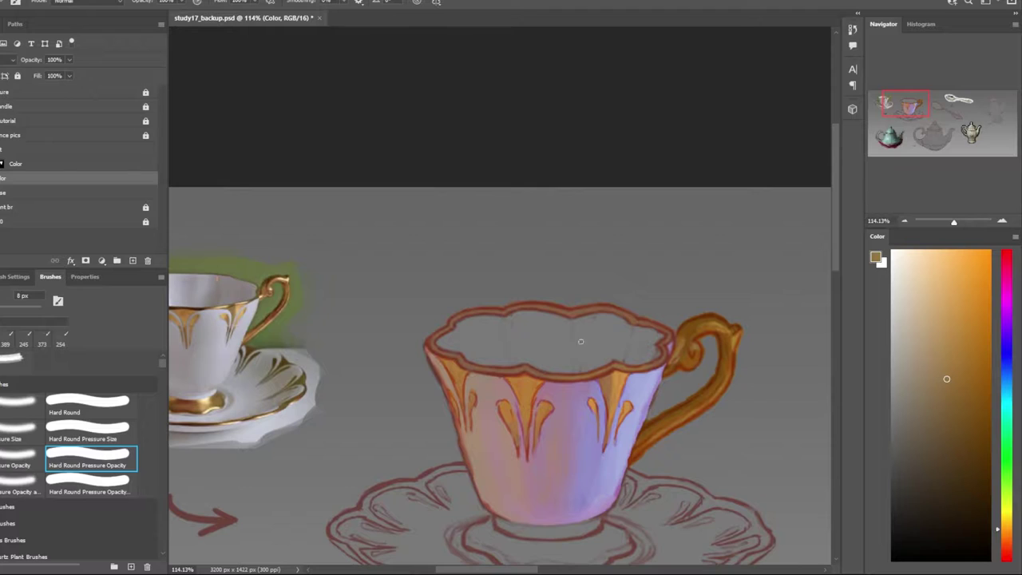
scroll(222, 297, down, 1)
scroll(222, 298, up, 3)
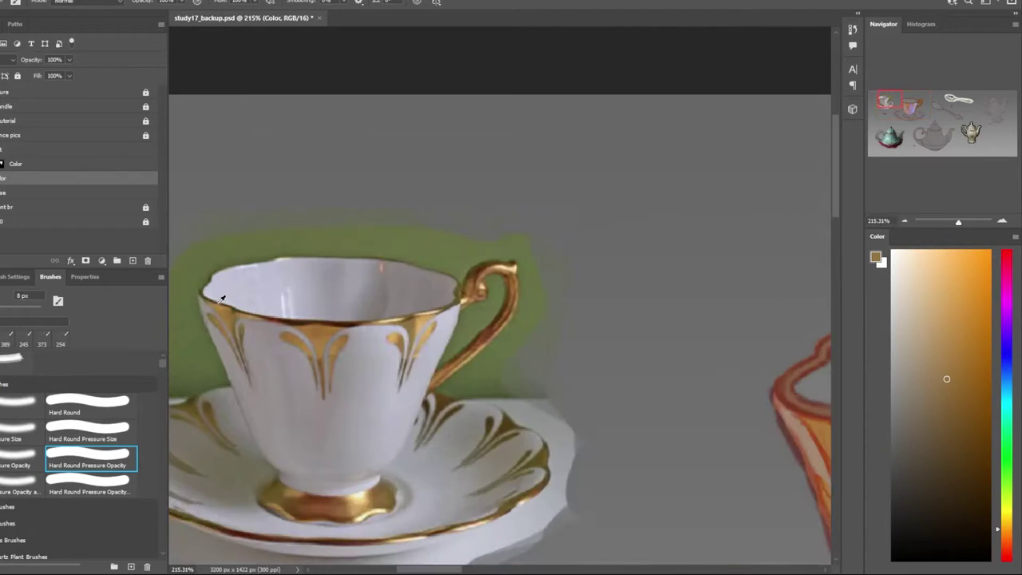
scroll(584, 369, down, 3)
scroll(583, 369, up, 2)
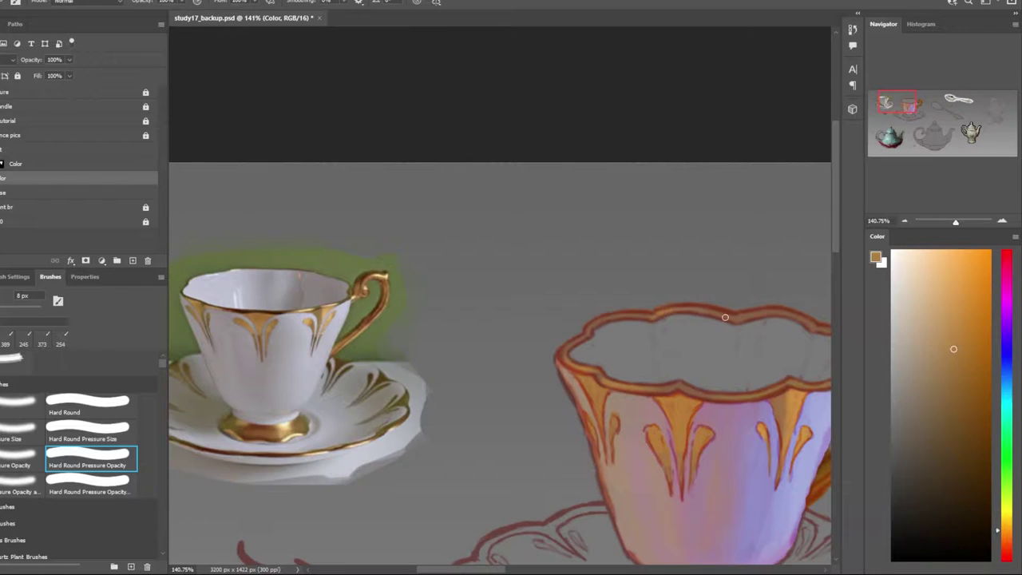
scroll(581, 340, down, 2)
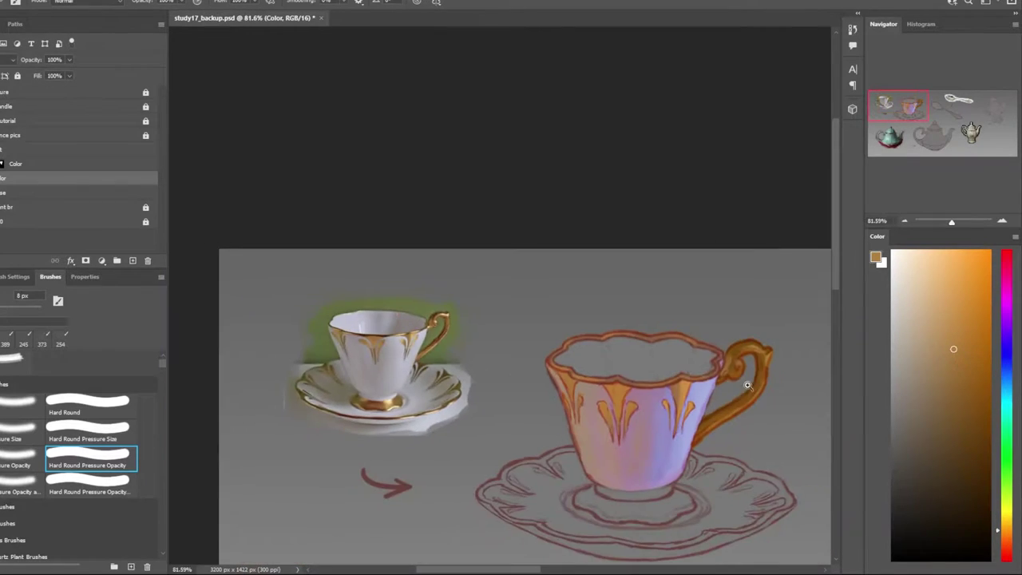
scroll(711, 358, up, 1)
scroll(735, 356, down, 3)
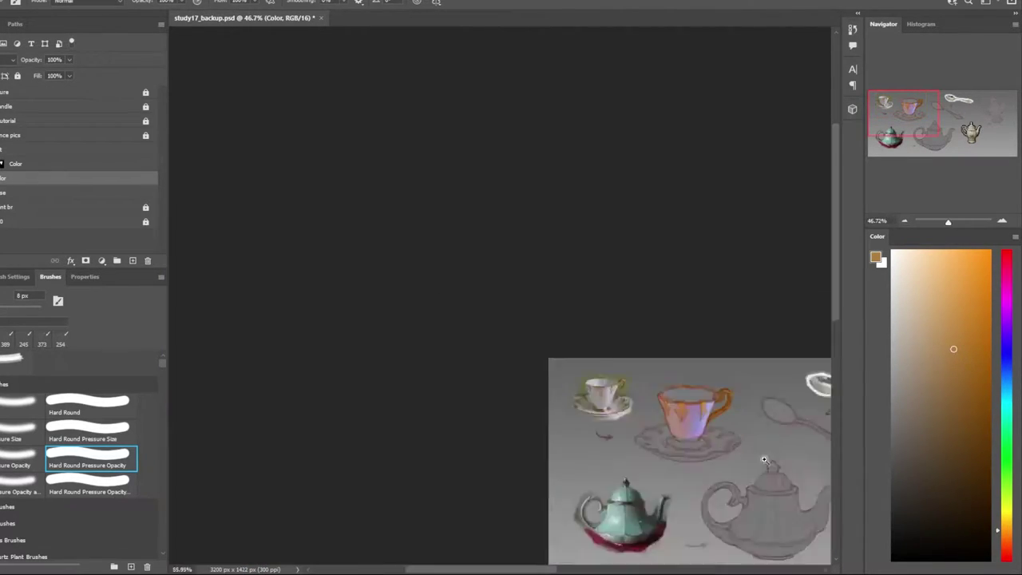
scroll(603, 401, up, 2)
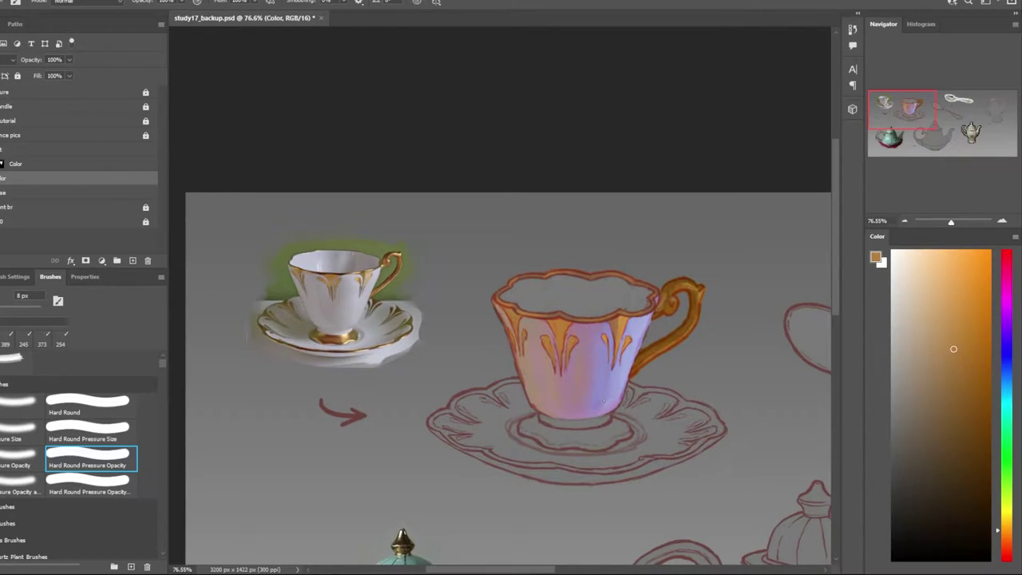
scroll(654, 318, up, 3)
Fill the cup opening with lavender and shade it with a darker mauve
click(535, 312)
scroll(589, 304, down, 3)
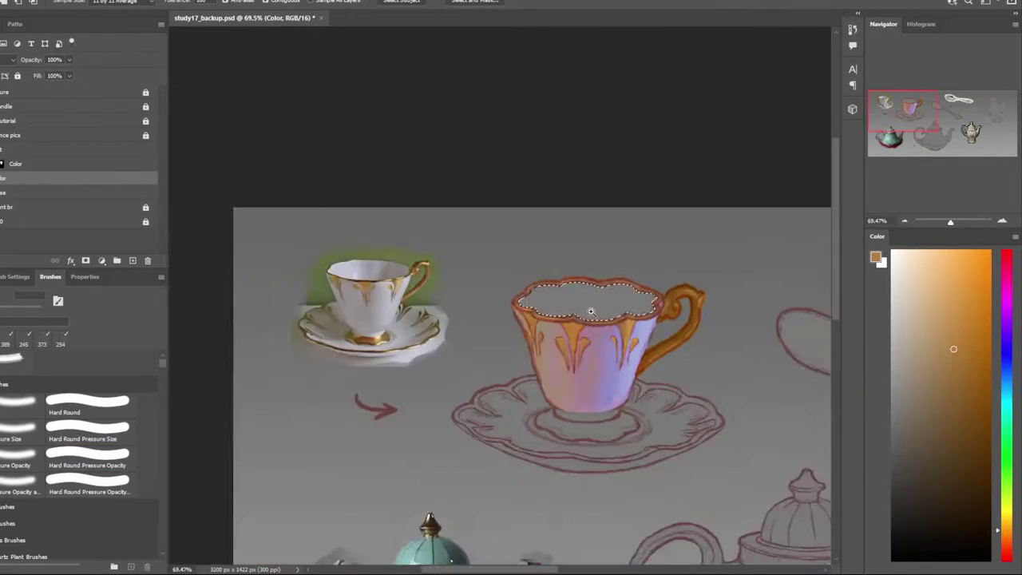
scroll(588, 304, up, 1)
scroll(331, 294, up, 2)
scroll(558, 319, up, 1)
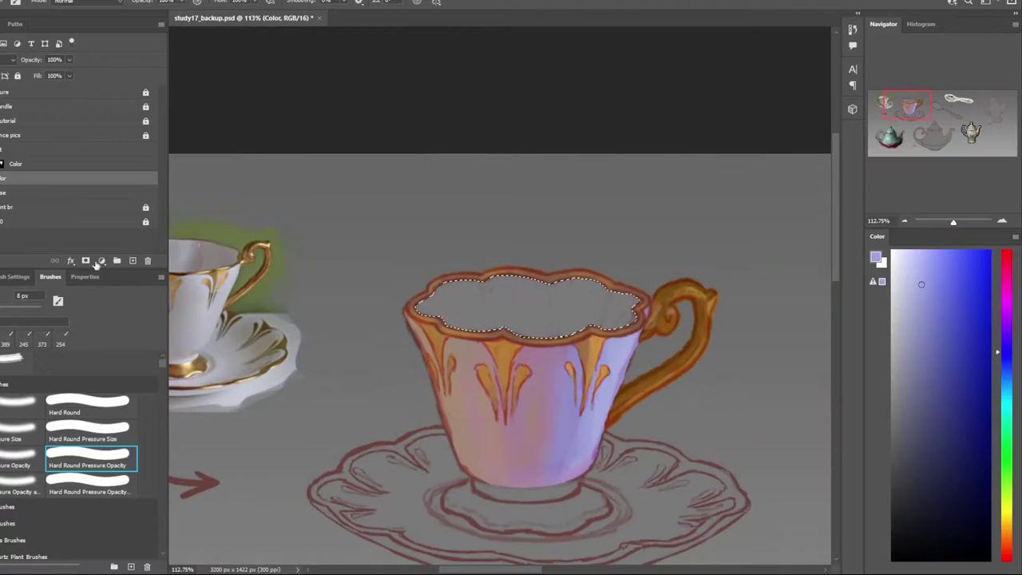
mouse_move(423, 312)
mouse_down()
mouse_move(467, 261)
mouse_move(631, 316)
mouse_up()
scroll(559, 320, down, 3)
scroll(559, 319, up, 1)
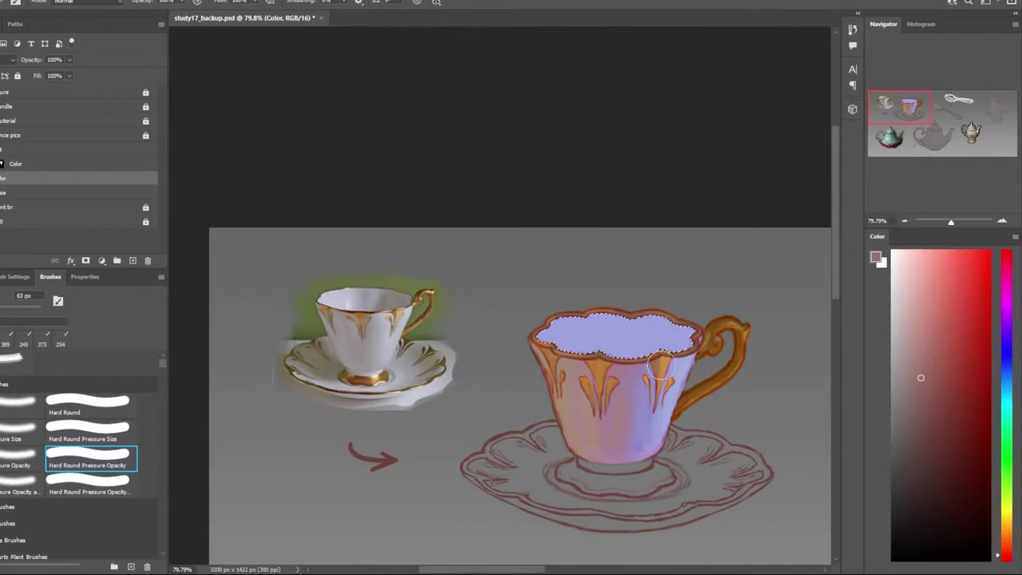
drag(661, 367, 657, 304)
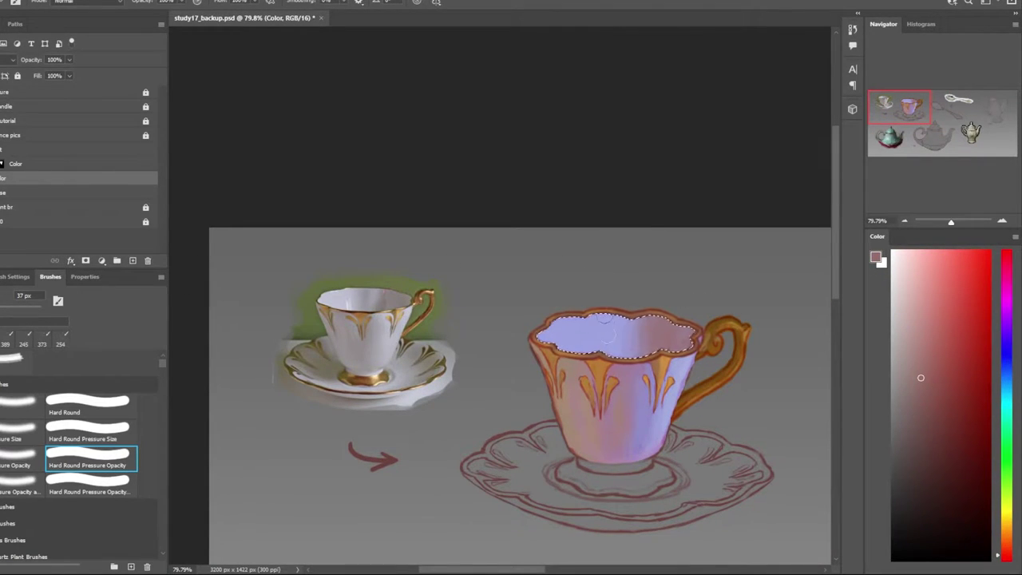
Sample light greyish-purple and duller grey-lavender tones from the reference teacup
alt+click(365, 292)
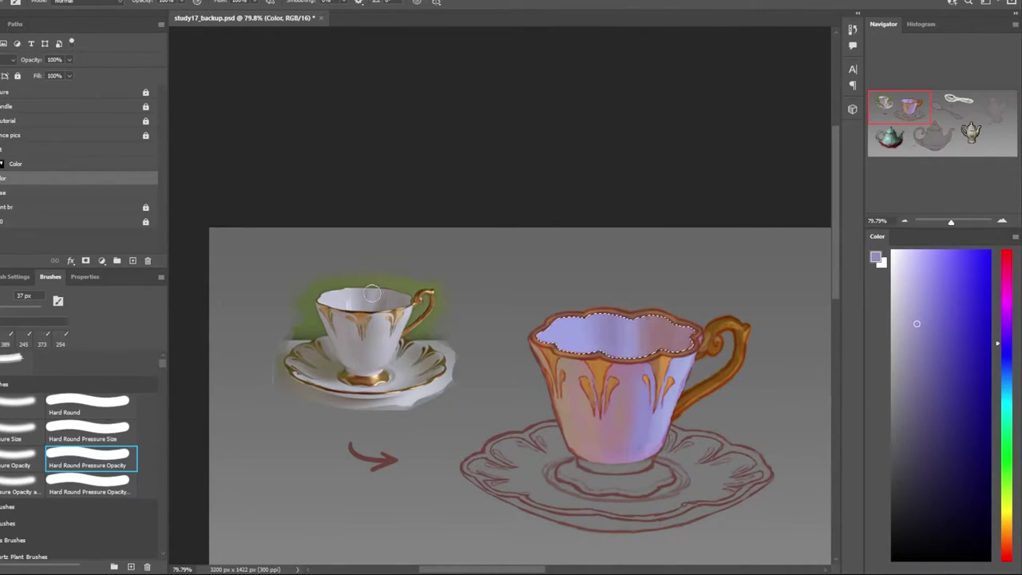
alt+click(372, 294)
click(898, 323)
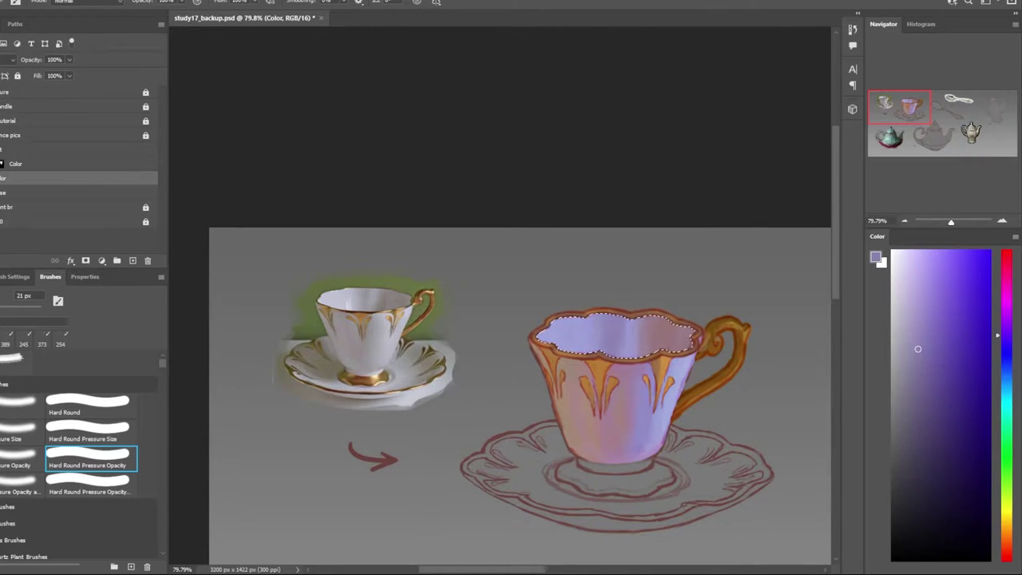
scroll(607, 372, up, 2)
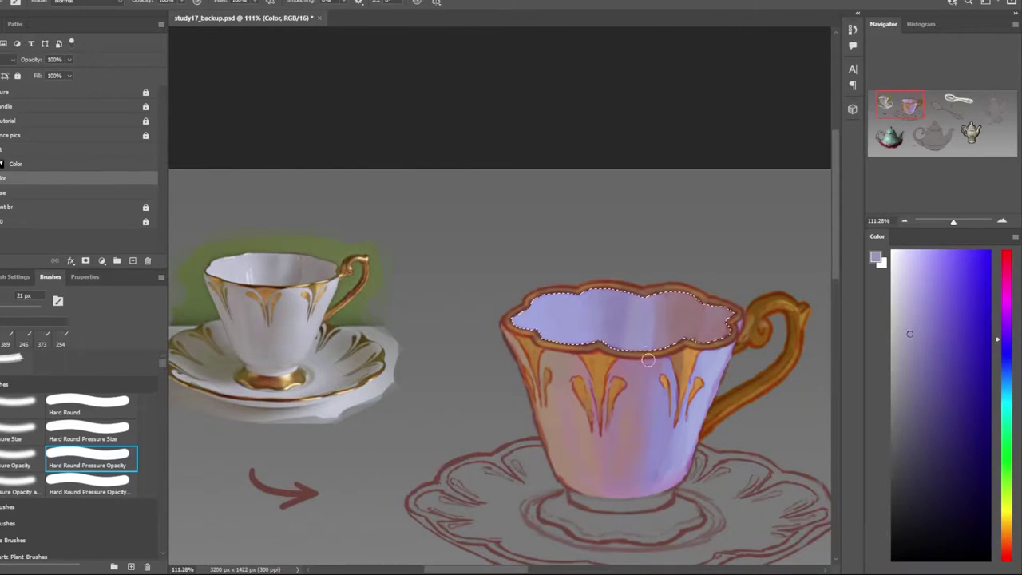
alt+click(391, 268)
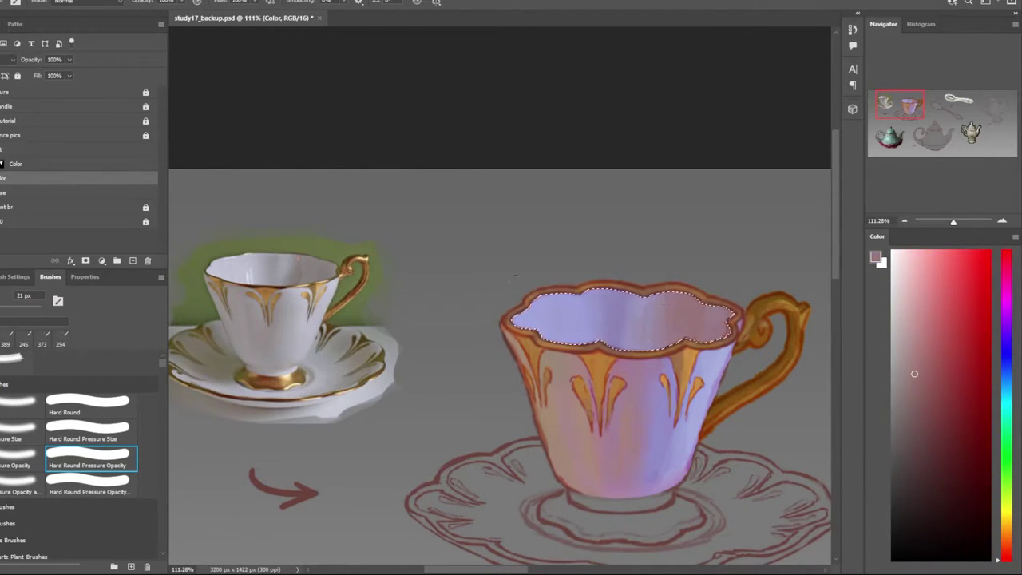
click(898, 400)
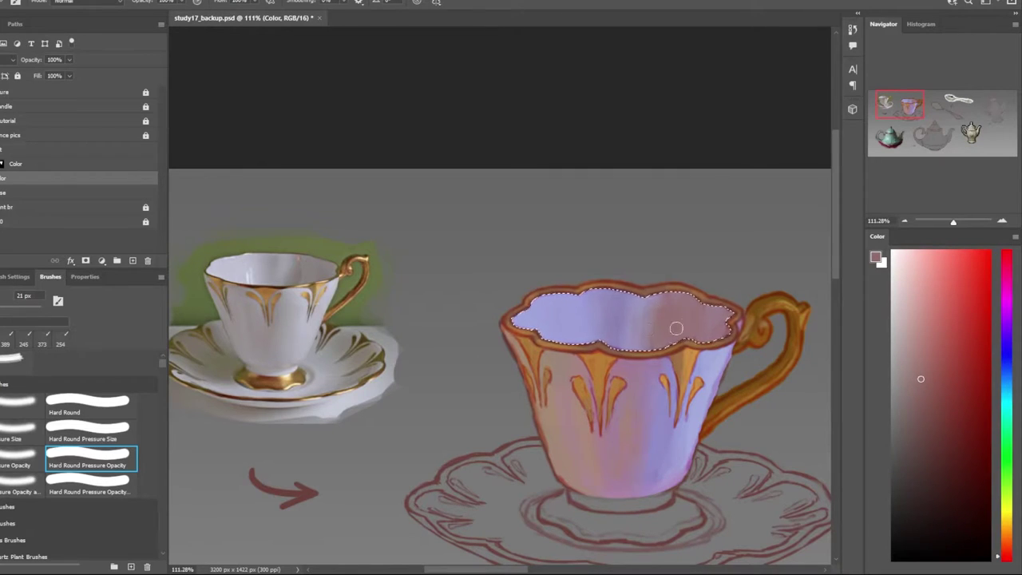
alt+click(313, 264)
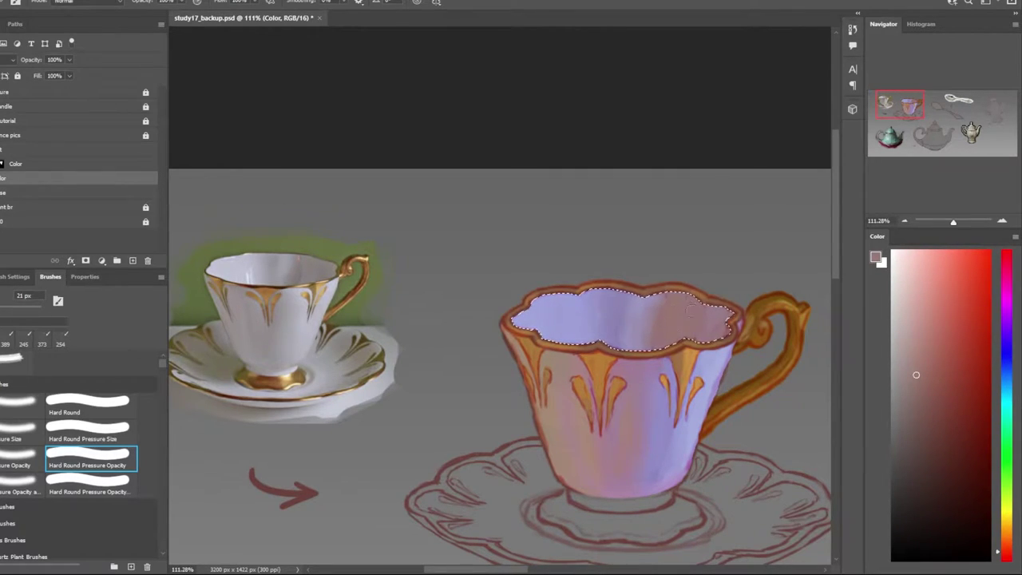
scroll(643, 403, down, 2)
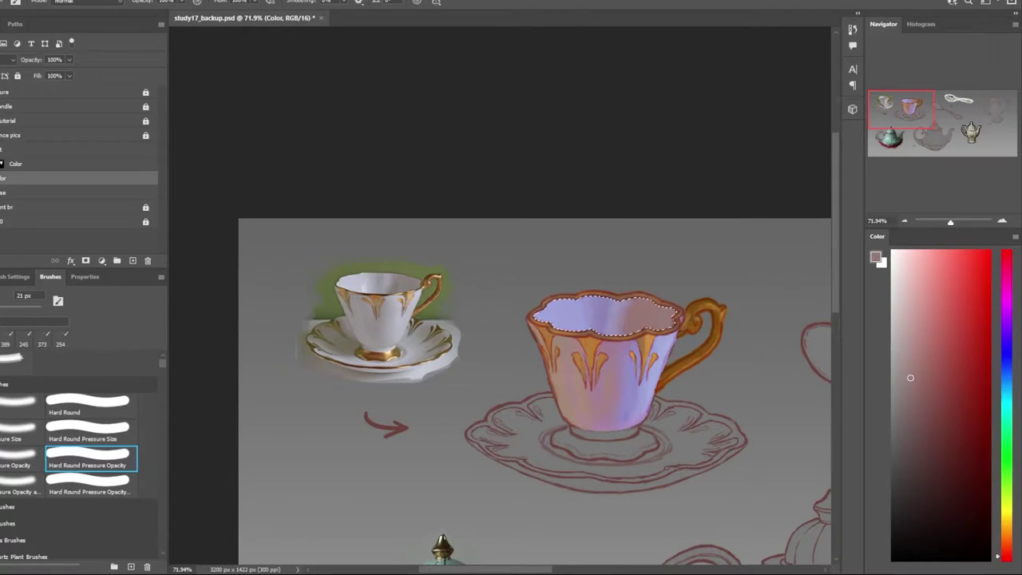
Smudge the cup interior's paint with a large brush and save the study
key(r)
scroll(607, 319, down, 1)
scroll(631, 320, down, 1)
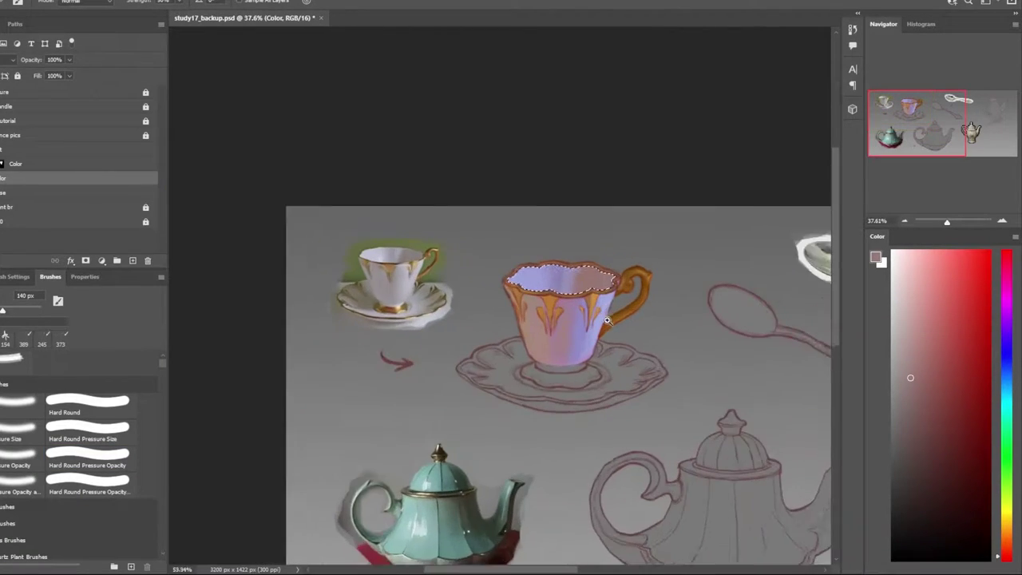
scroll(654, 320, up, 1)
key(ctrl+s)
scroll(593, 319, up, 1)
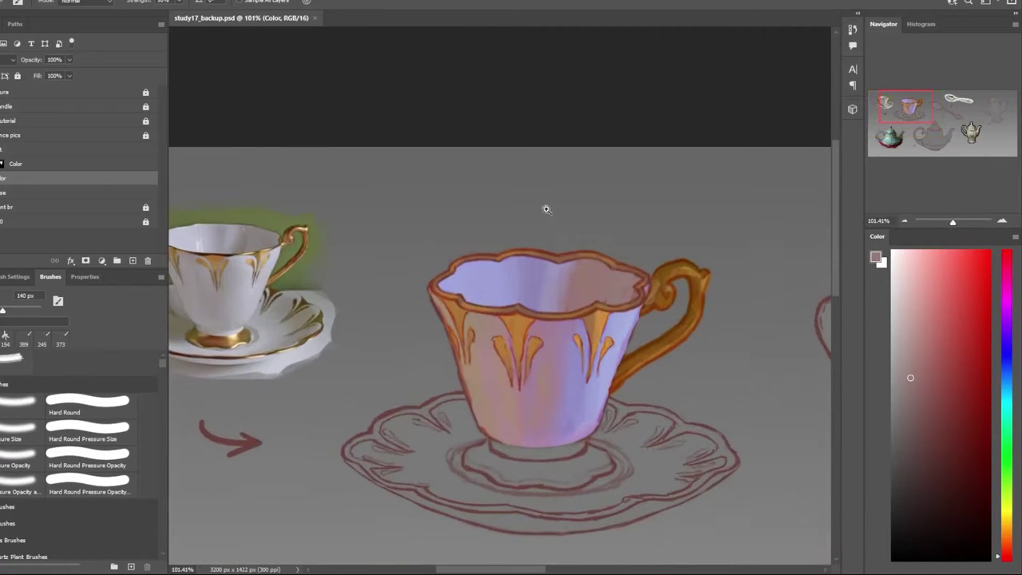
scroll(239, 231, up, 3)
scroll(303, 287, up, 1)
Back on the brush, fine-tune a pink shading colour from the painted cup, then save
key(b)
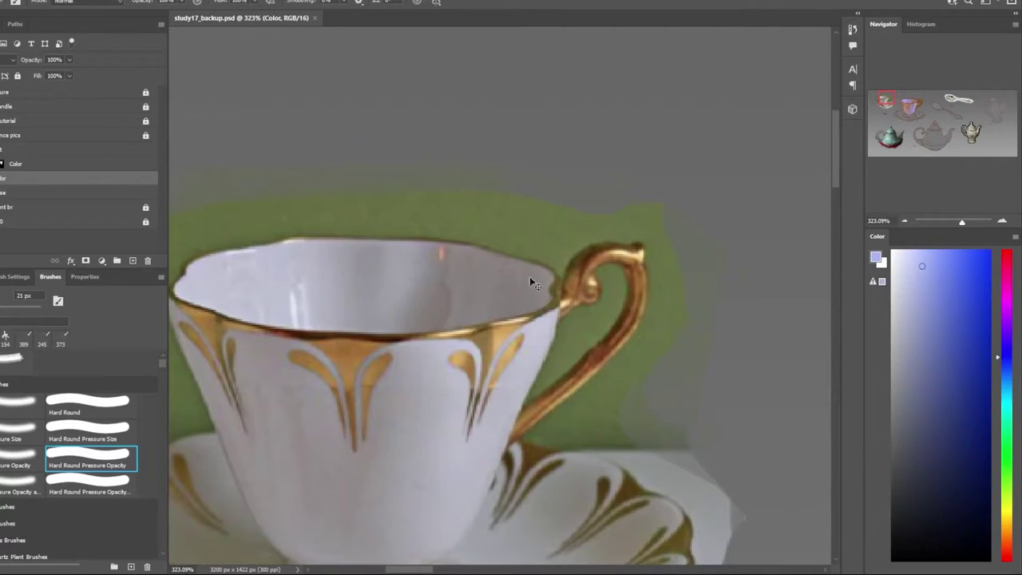
scroll(474, 187, down, 10)
scroll(466, 281, up, 3)
scroll(466, 281, down, 2)
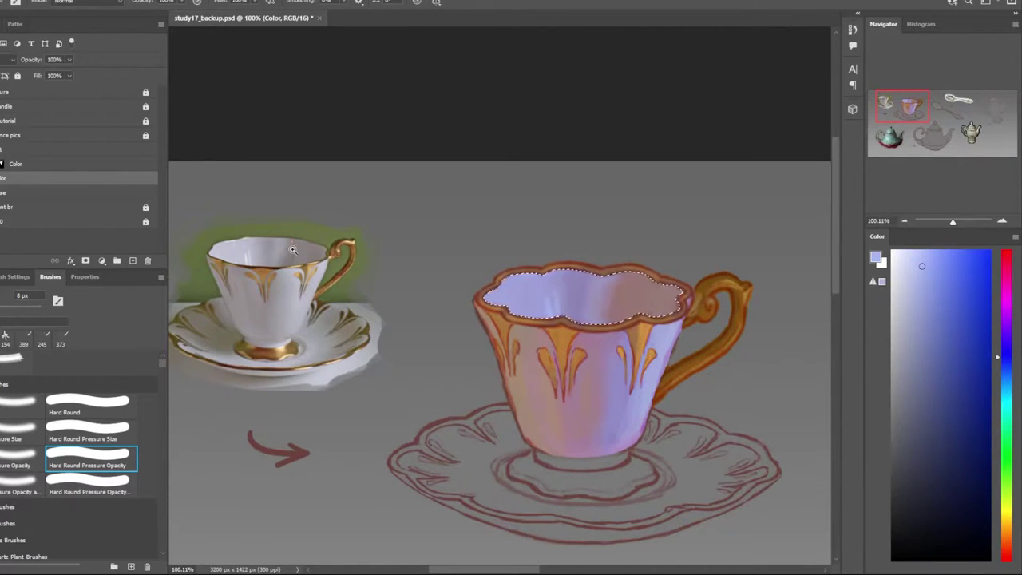
alt+scroll(607, 307, up, 3)
alt+click(623, 315)
alt+scroll(642, 319, down, 2)
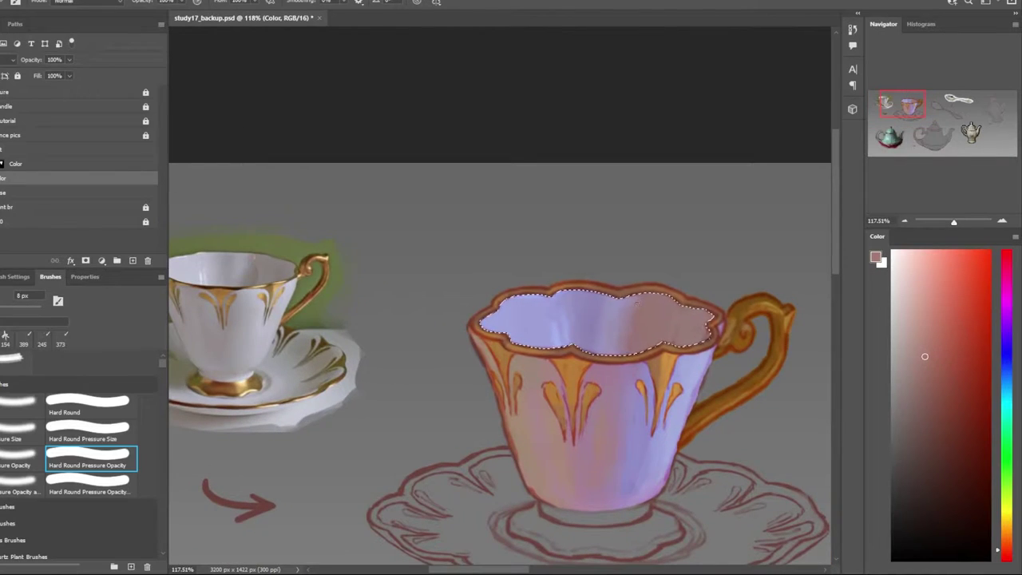
alt+click(651, 295)
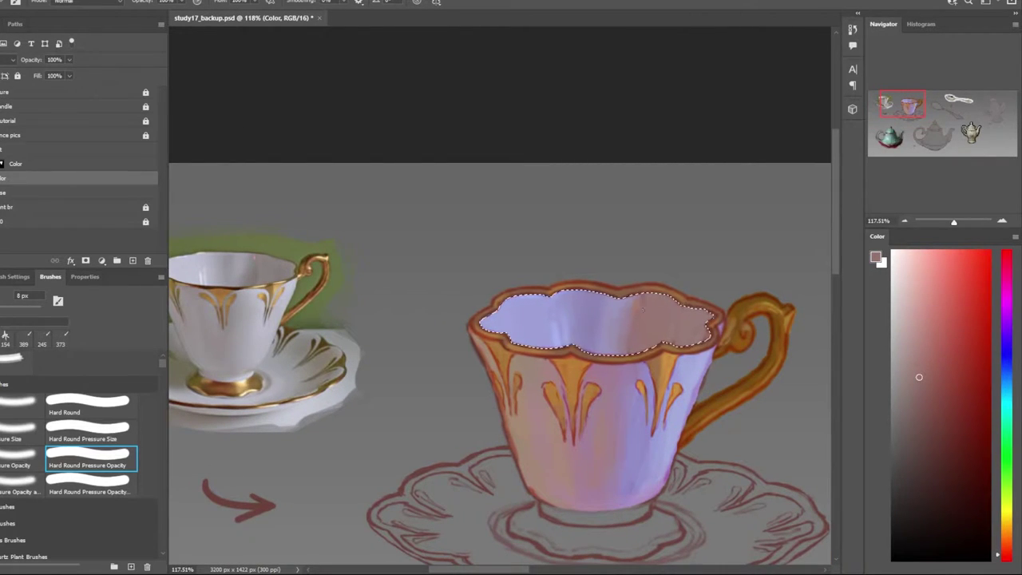
alt+click(637, 334)
drag(718, 364, 600, 439)
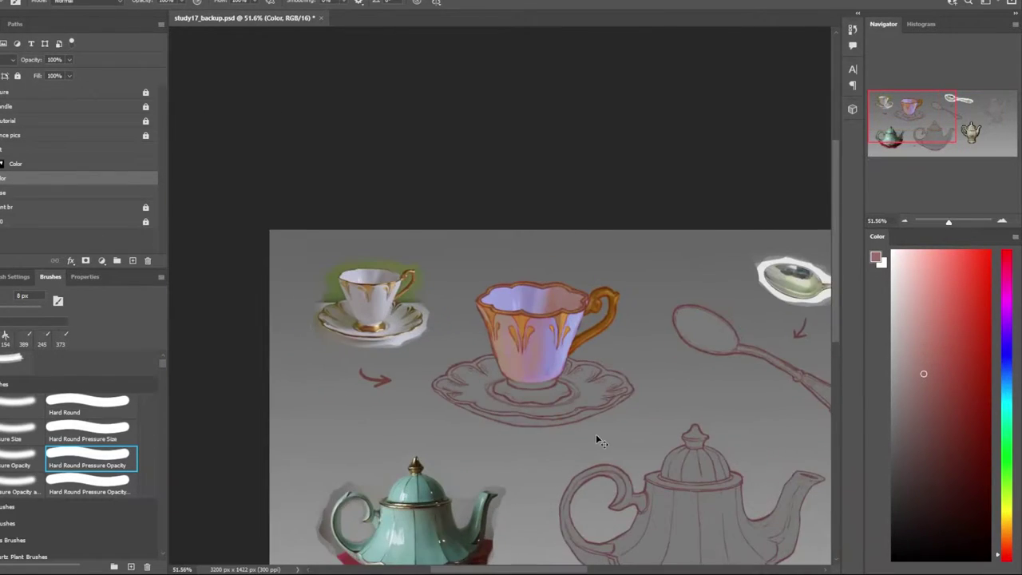
key(ctrl+s)
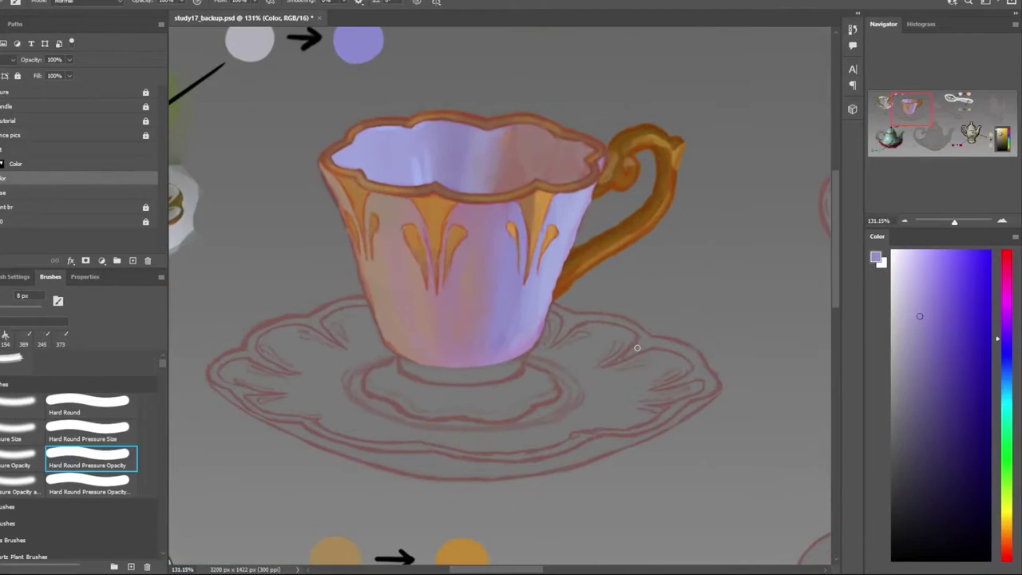
Lasso the teacup's foot ring and paint it with a sampled pink
scroll(463, 401, up, 1)
key(l)
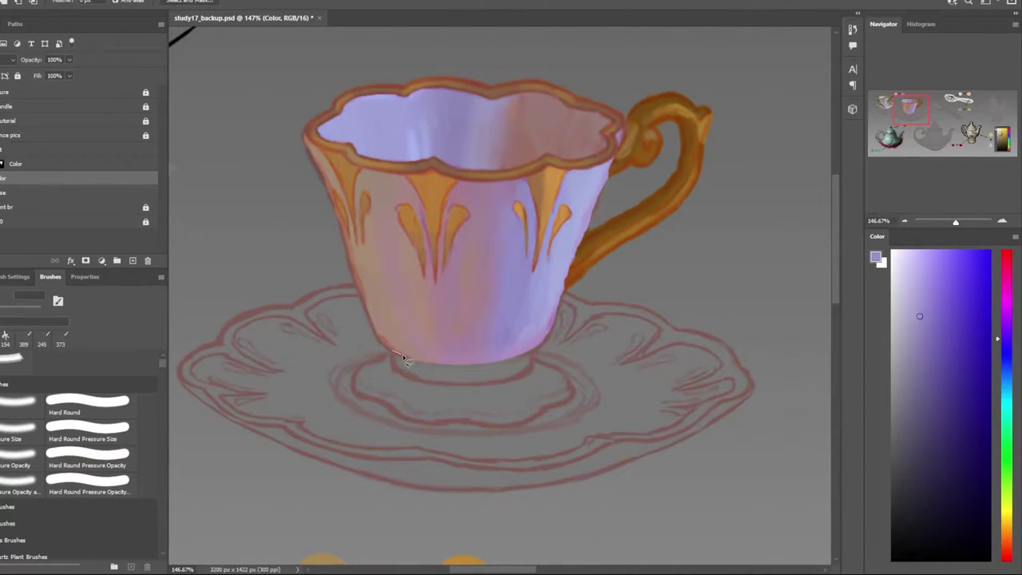
drag(445, 388, 394, 352)
scroll(463, 384, down, 3)
scroll(292, 278, up, 2)
key(b)
alt+click(291, 278)
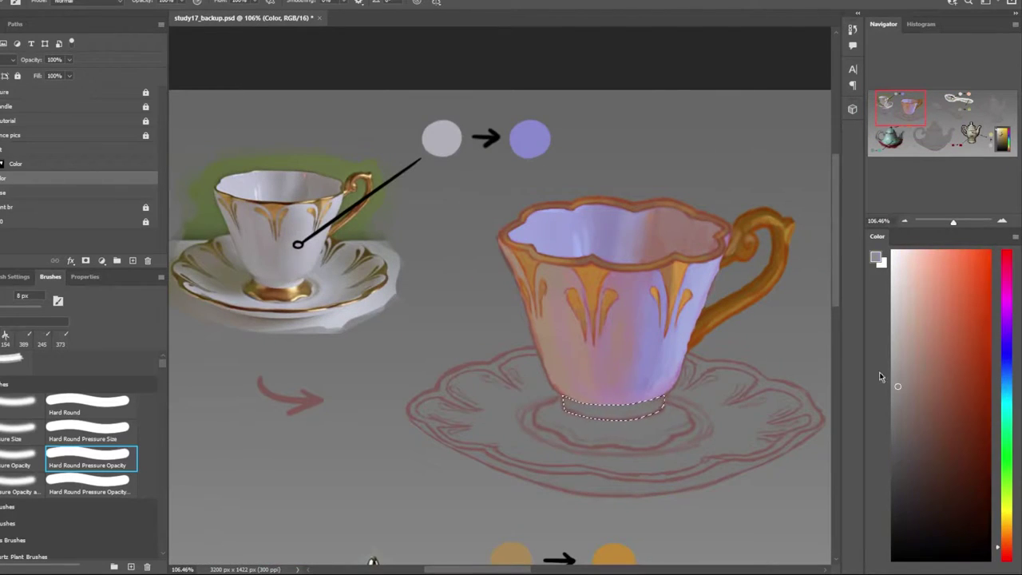
drag(568, 408, 661, 408)
Try redder and pinker tones for the cup base, checking it zoomed out and in
alt+click(286, 281)
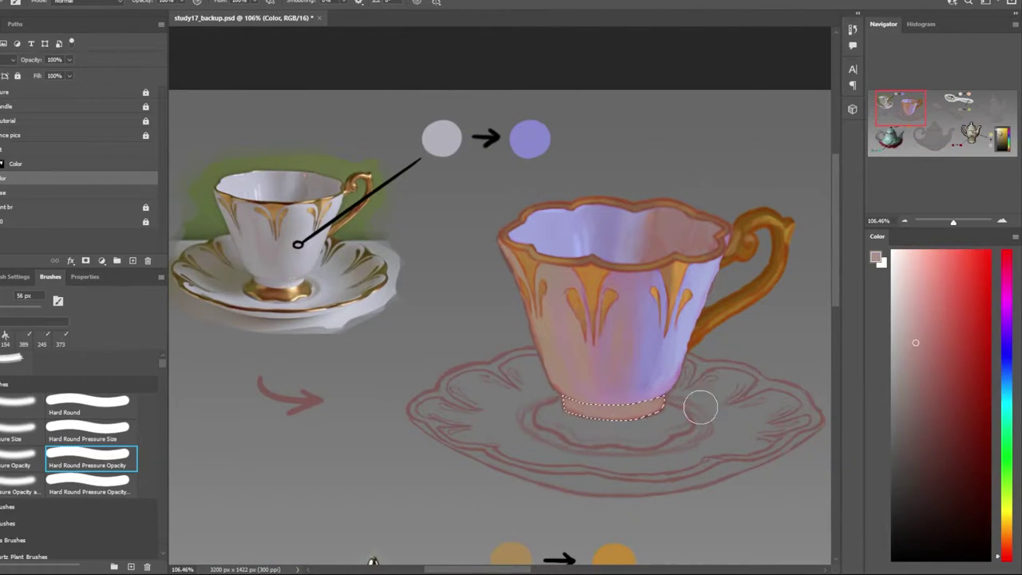
scroll(294, 304, up, 3)
alt+click(294, 304)
scroll(479, 320, down, 5)
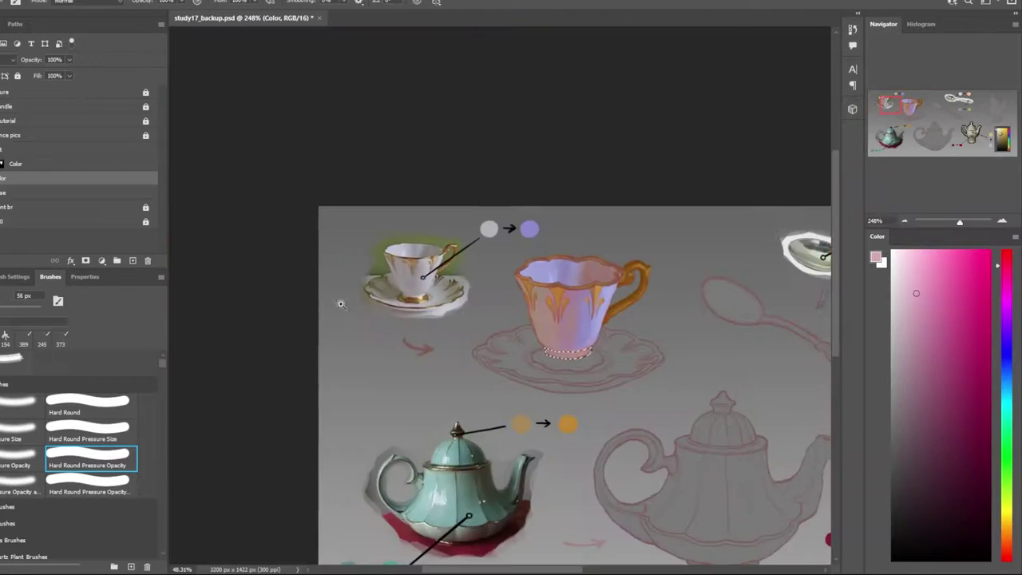
scroll(622, 339, up, 2)
drag(595, 363, 446, 336)
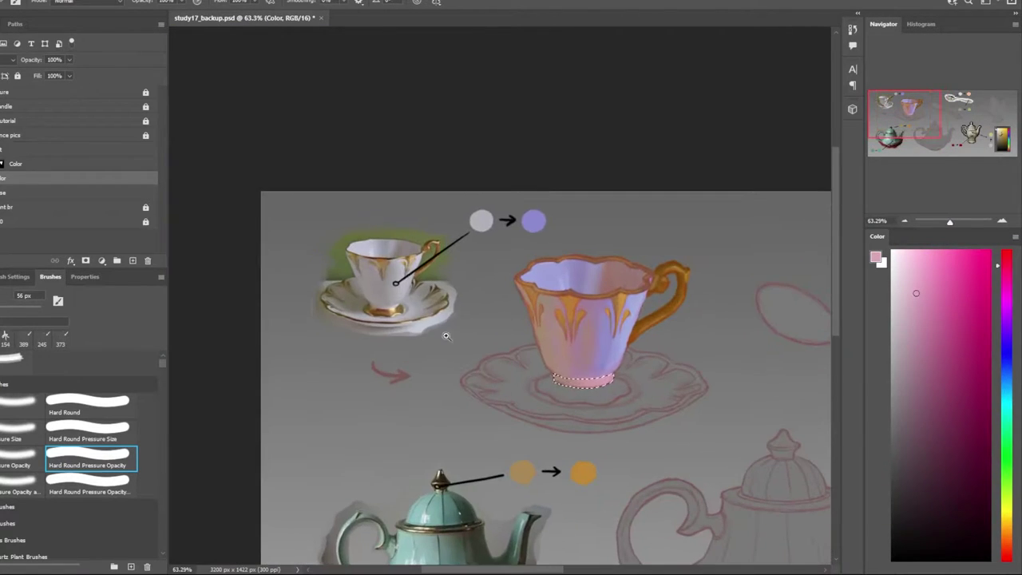
drag(402, 312, 547, 299)
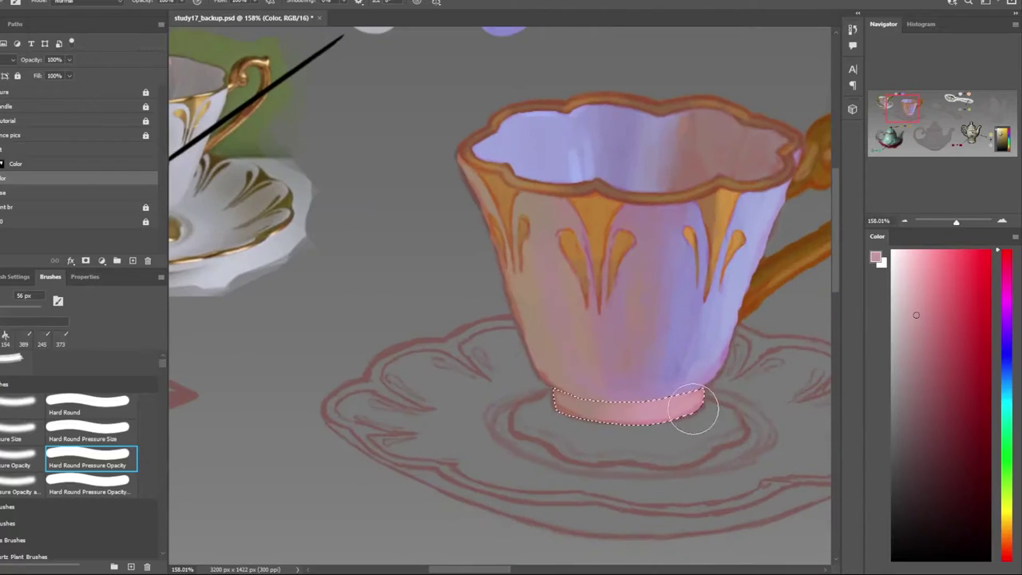
scroll(697, 403, down, 4)
scroll(342, 243, up, 5)
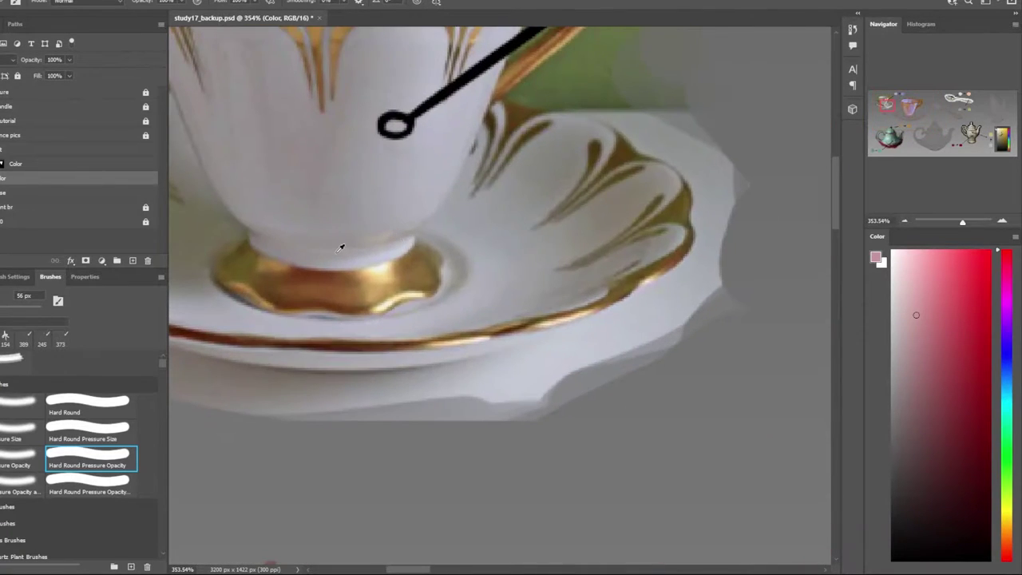
Sample orange tones from the reference cup's foot
alt+click(342, 243)
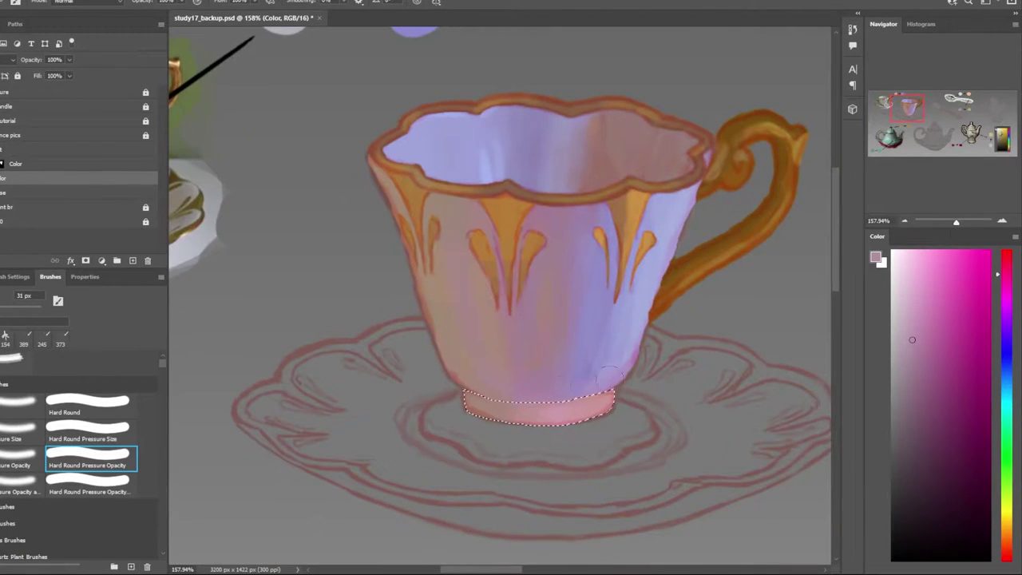
scroll(497, 424, down, 4)
scroll(343, 240, up, 5)
alt+click(343, 240)
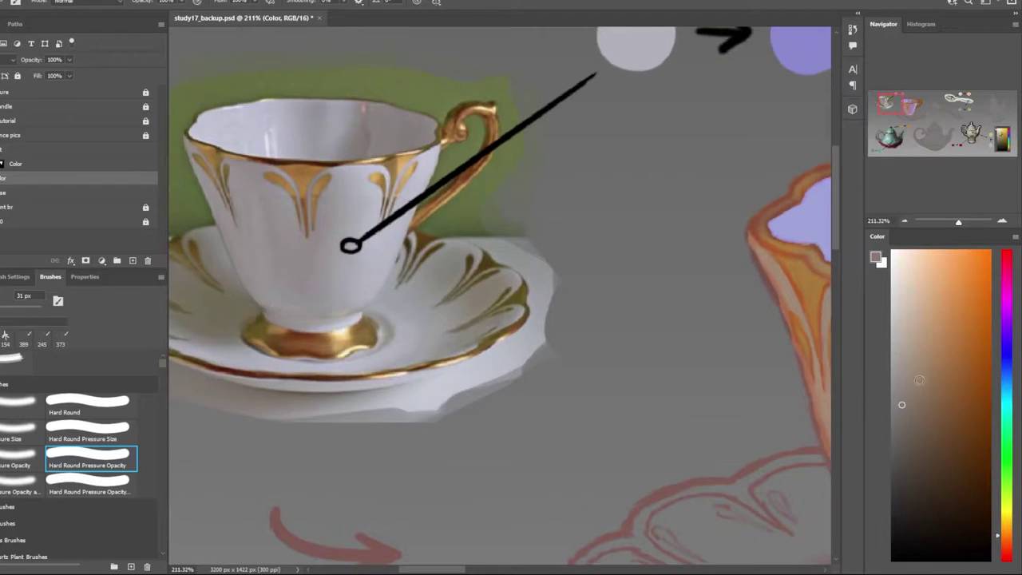
scroll(432, 341, down, 4)
scroll(431, 341, up, 4)
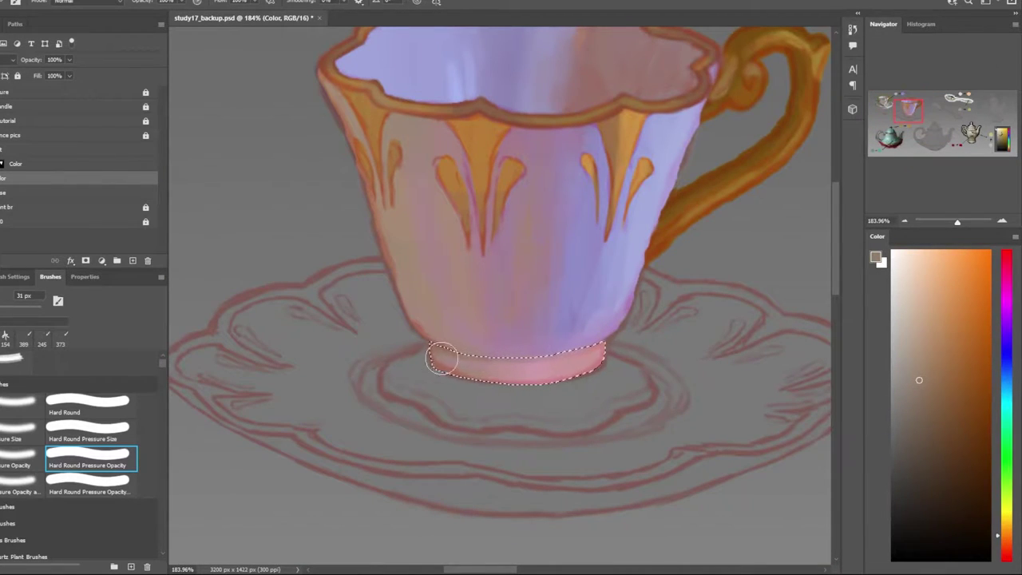
scroll(519, 394, down, 4)
scroll(519, 394, down, 2)
scroll(344, 263, up, 6)
Pick pink painting colours for the foot ring
click(1006, 279)
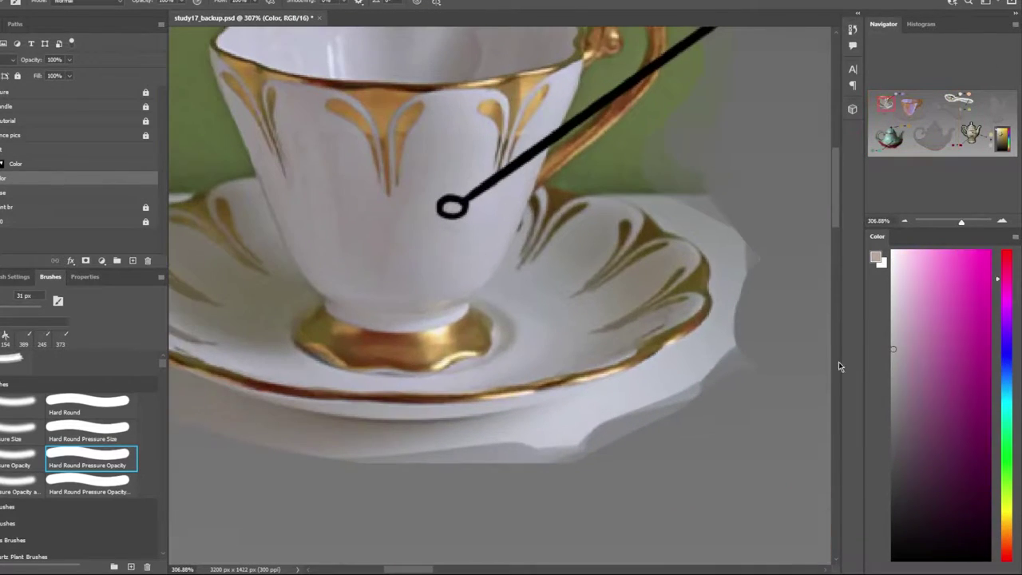
click(910, 327)
scroll(668, 394, down, 4)
scroll(668, 395, up, 3)
scroll(695, 434, down, 4)
scroll(337, 240, up, 2)
scroll(338, 239, up, 3)
Sample light grey from the reference cup and save the study
alt+click(392, 313)
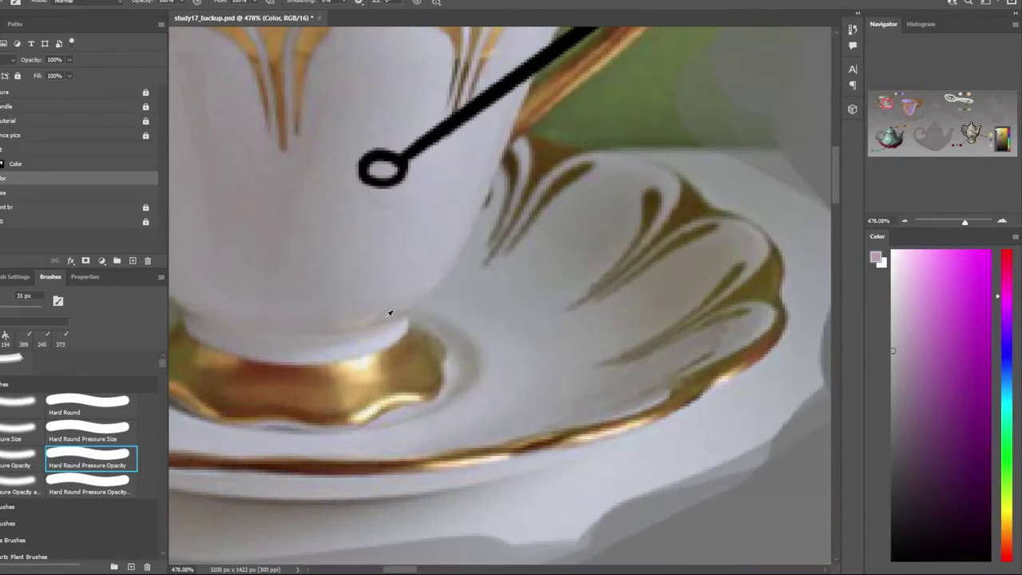
scroll(431, 314, down, 1)
scroll(431, 313, down, 5)
scroll(598, 502, up, 1)
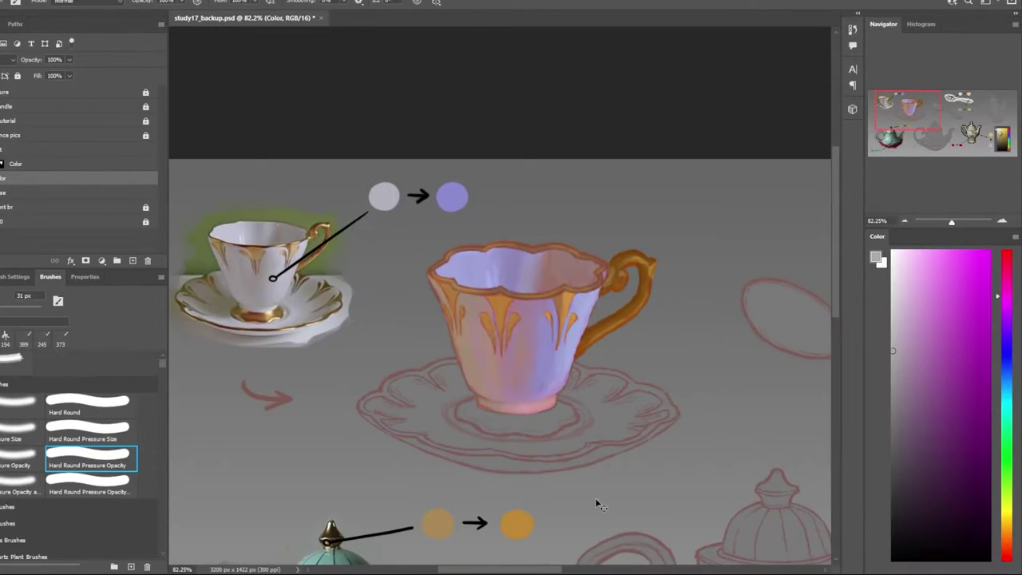
key(ctrl+s)
key(l)
scroll(534, 415, up, 2)
scroll(386, 353, up, 3)
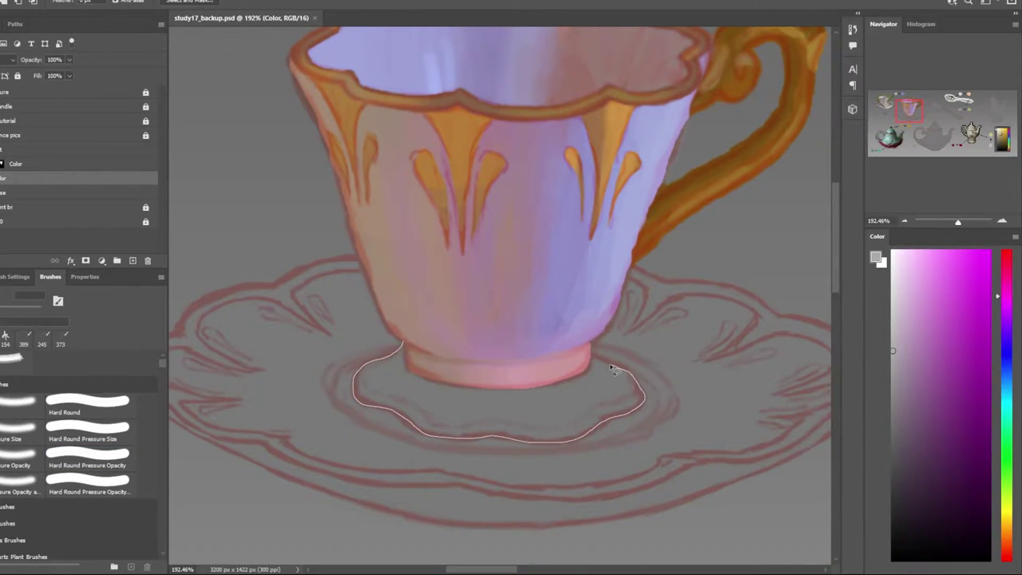
Lasso the saucer's centre under the cup and fill it dark orange-brown
drag(414, 374, 406, 355)
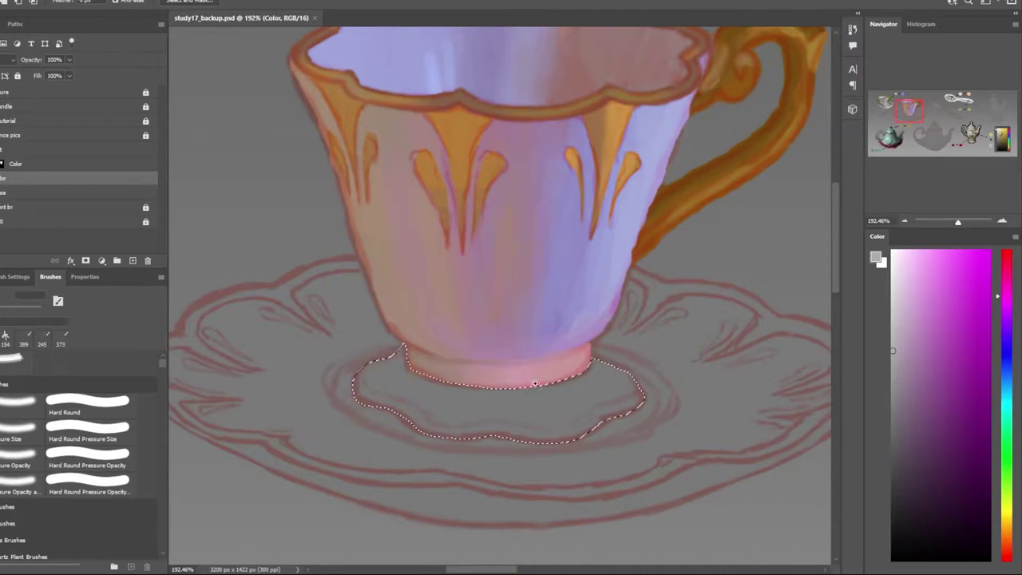
scroll(559, 399, down, 3)
key(b)
alt+click(245, 254)
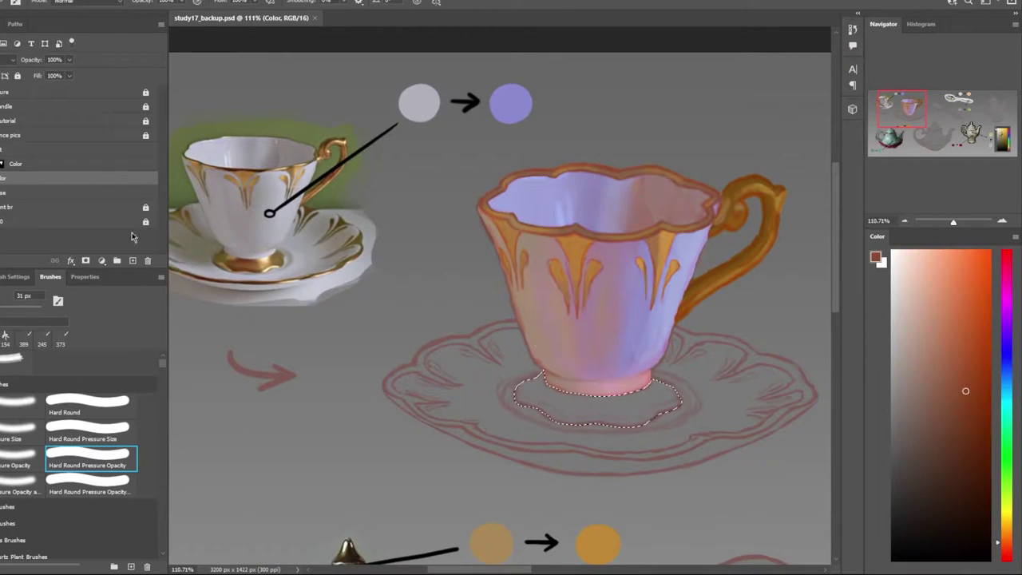
key(alt+BackSpace)
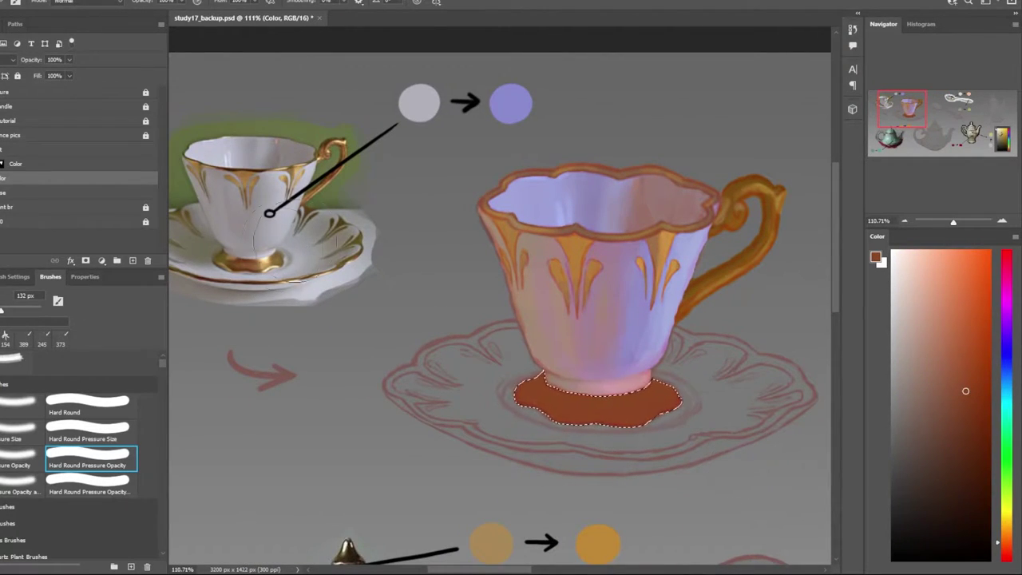
Repaint the brown fill in tan-gold and yellow-gold with a smaller brush
alt+click(284, 249)
key(bracketleft)
key(bracketleft)
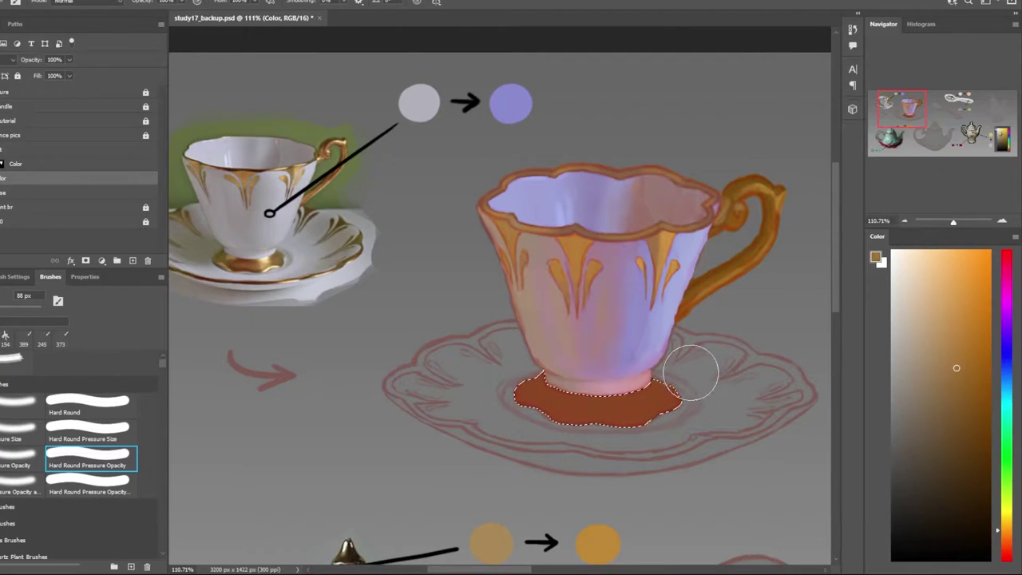
mouse_move(690, 373)
mouse_down()
mouse_move(649, 406)
mouse_move(662, 431)
mouse_up()
alt+click(228, 252)
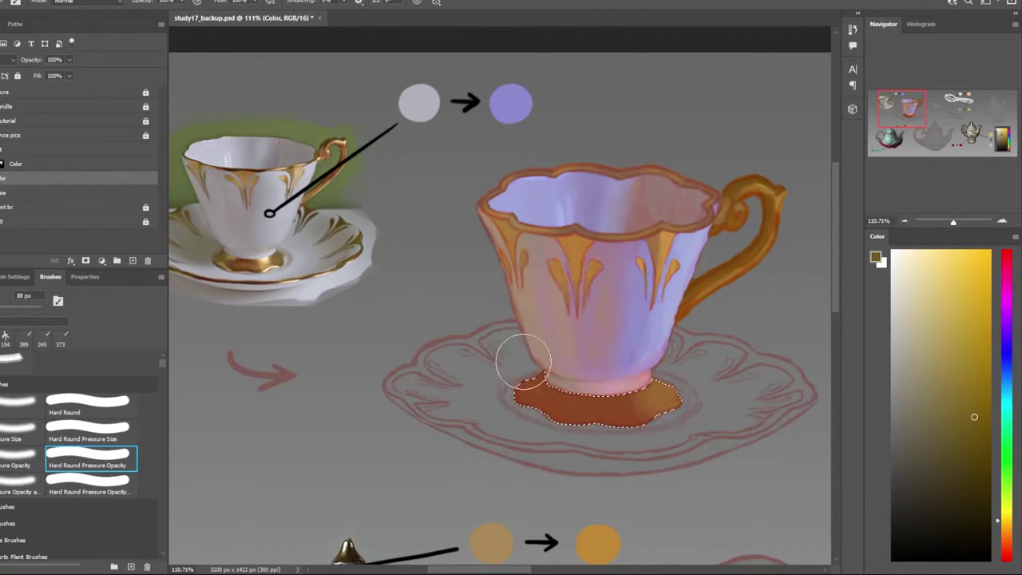
drag(523, 361, 666, 391)
drag(455, 381, 396, 367)
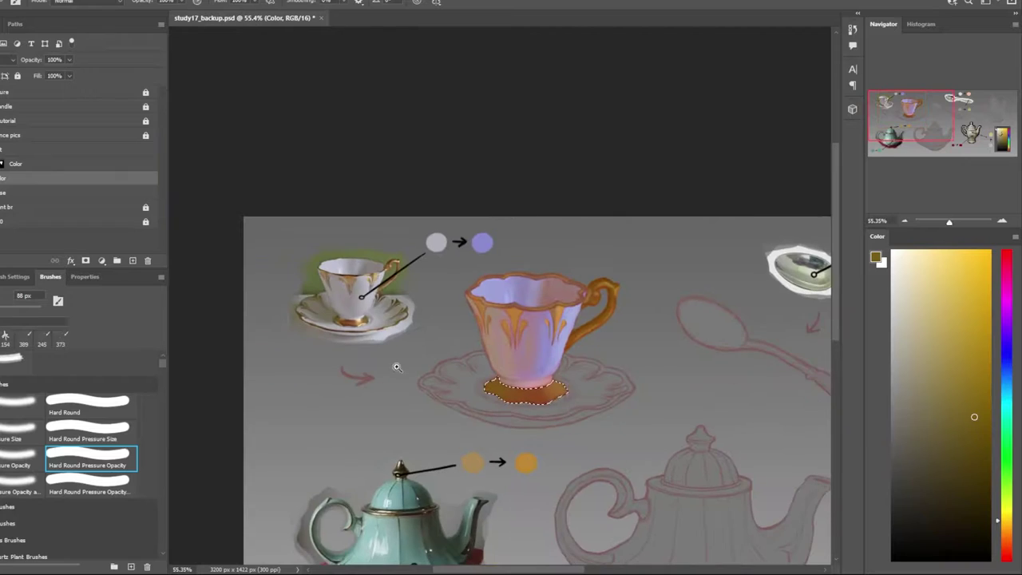
drag(513, 376, 541, 415)
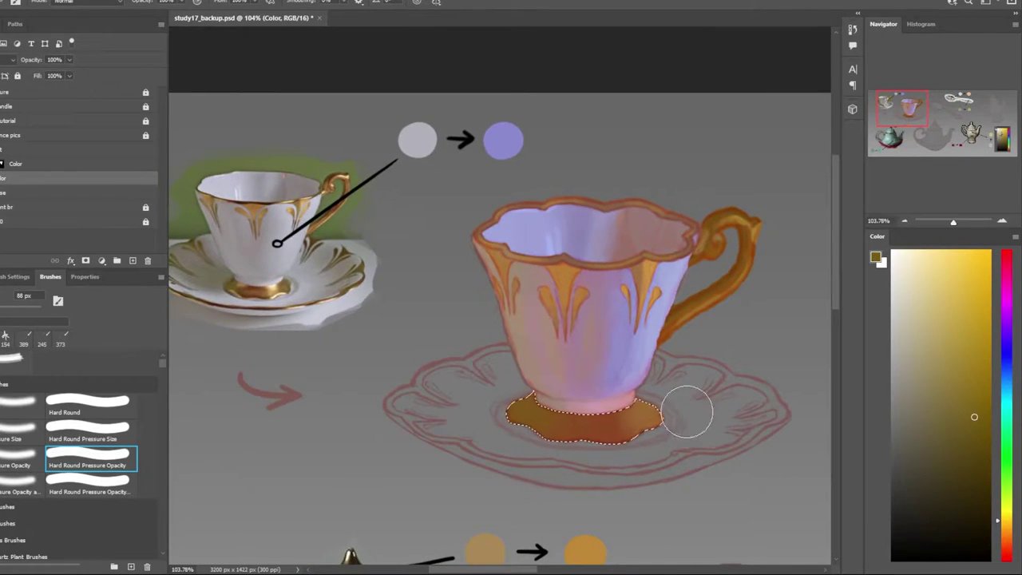
scroll(232, 289, up, 2)
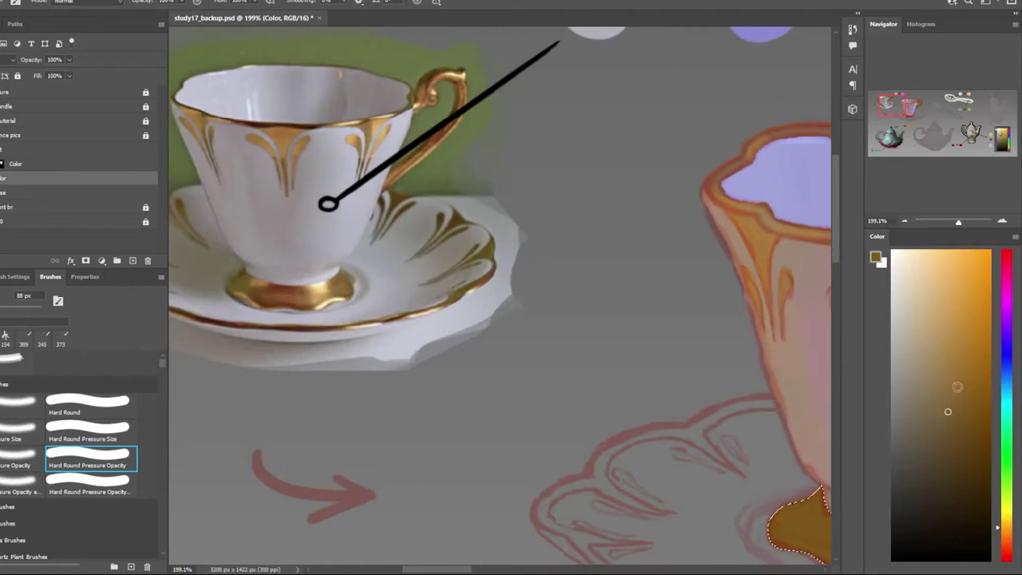
scroll(344, 348, down, 3)
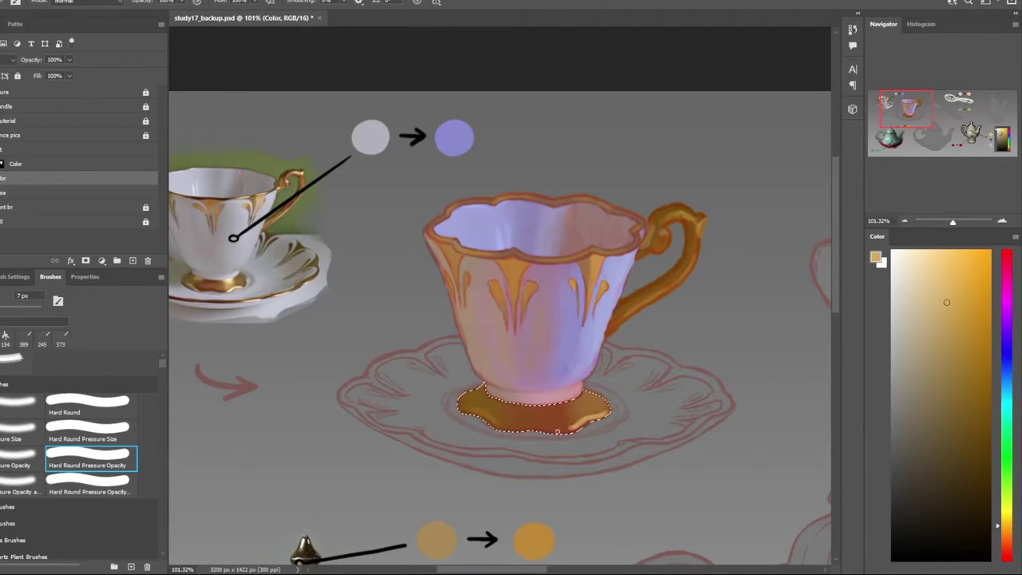
Sample golden tan from the reference foot and paint gold shading and a highlight on the foot
alt+click(232, 284)
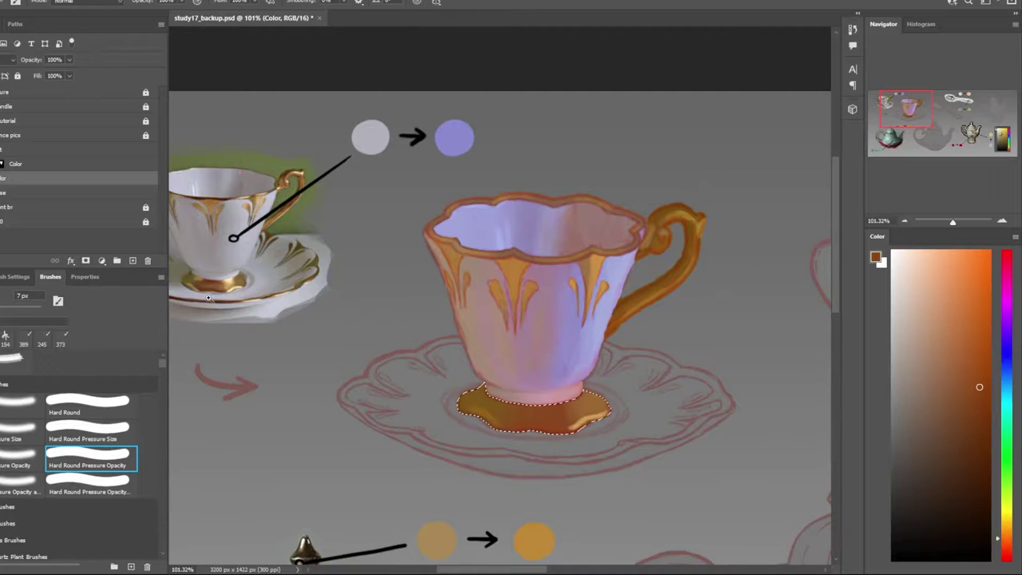
scroll(240, 279, up, 4)
scroll(291, 328, down, 5)
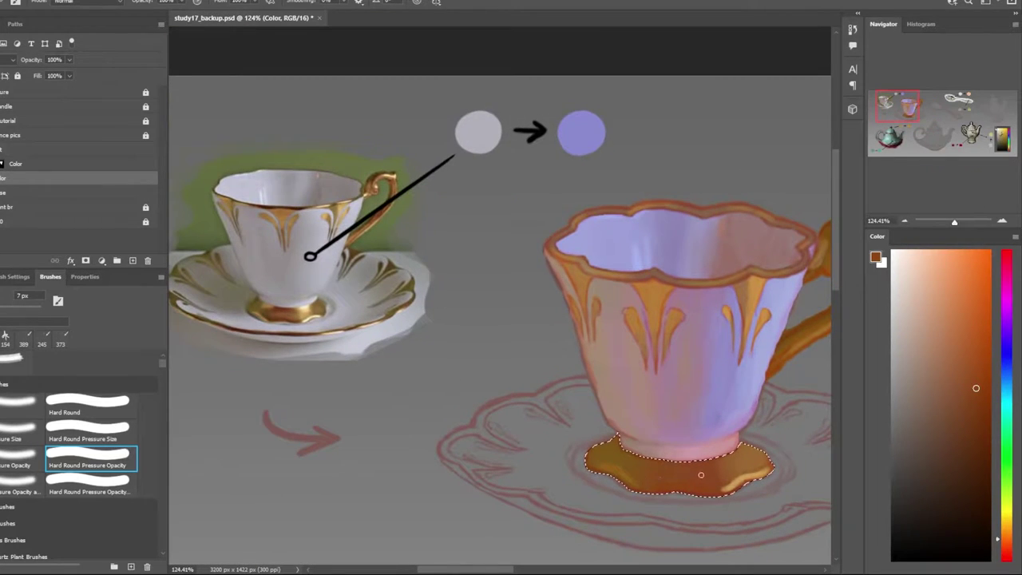
scroll(311, 316, up, 4)
scroll(249, 323, down, 4)
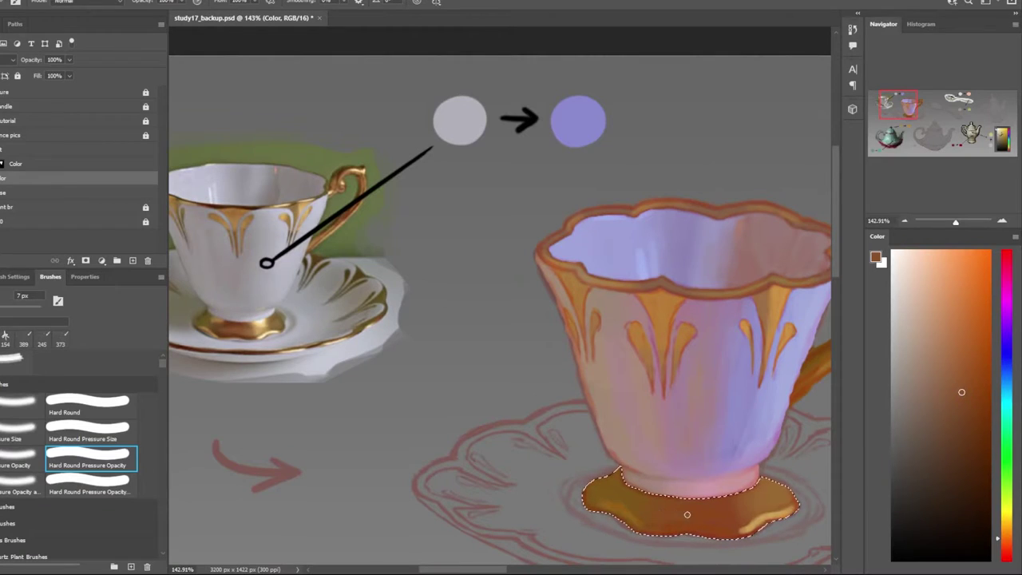
alt+click(282, 338)
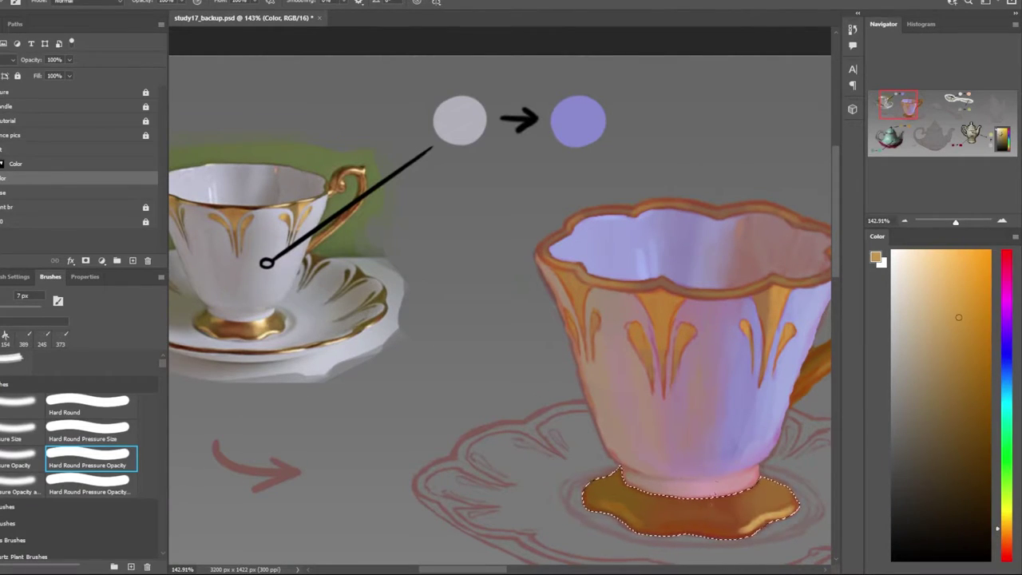
drag(719, 502, 703, 539)
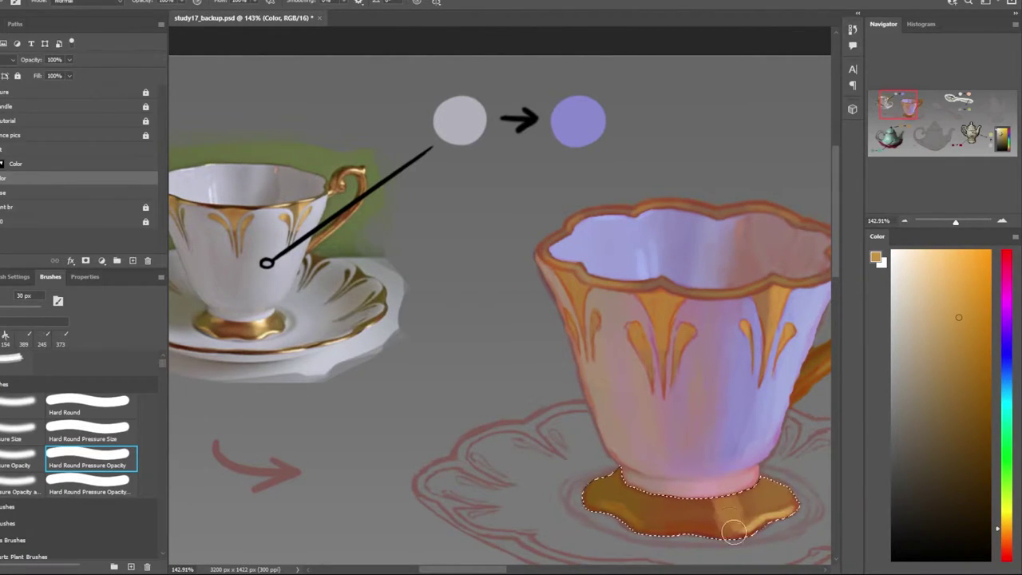
drag(720, 495, 735, 503)
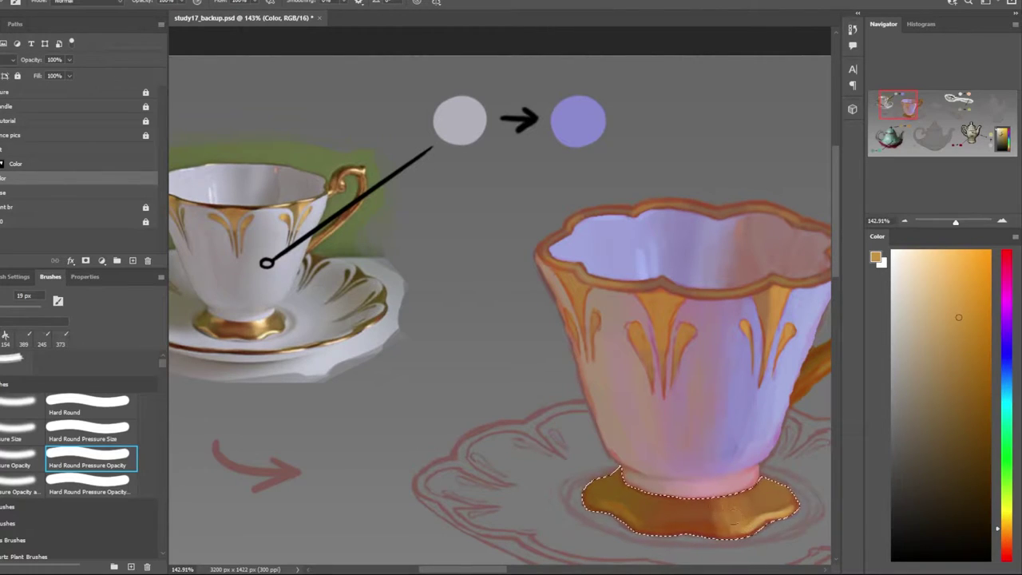
Refine the foot's gold with lighter tan and darker gold shading tones
click(936, 265)
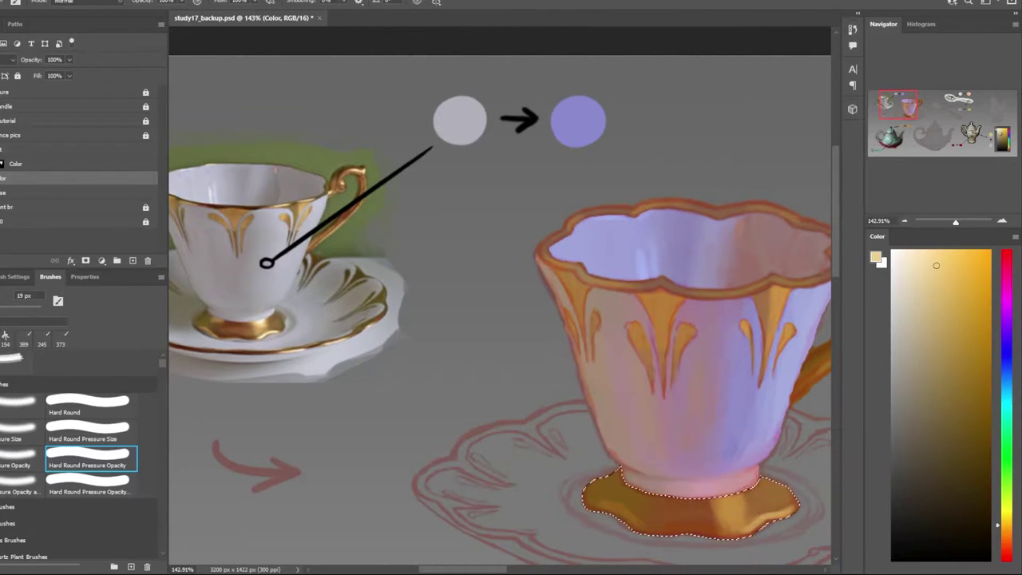
scroll(684, 479, down, 5)
scroll(685, 480, up, 4)
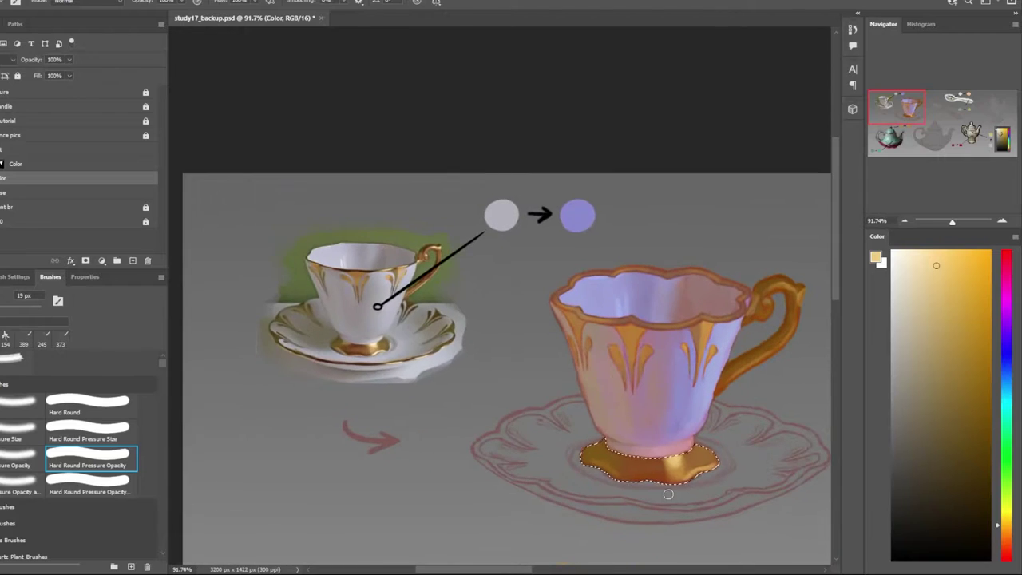
scroll(684, 480, up, 1)
alt+click(739, 447)
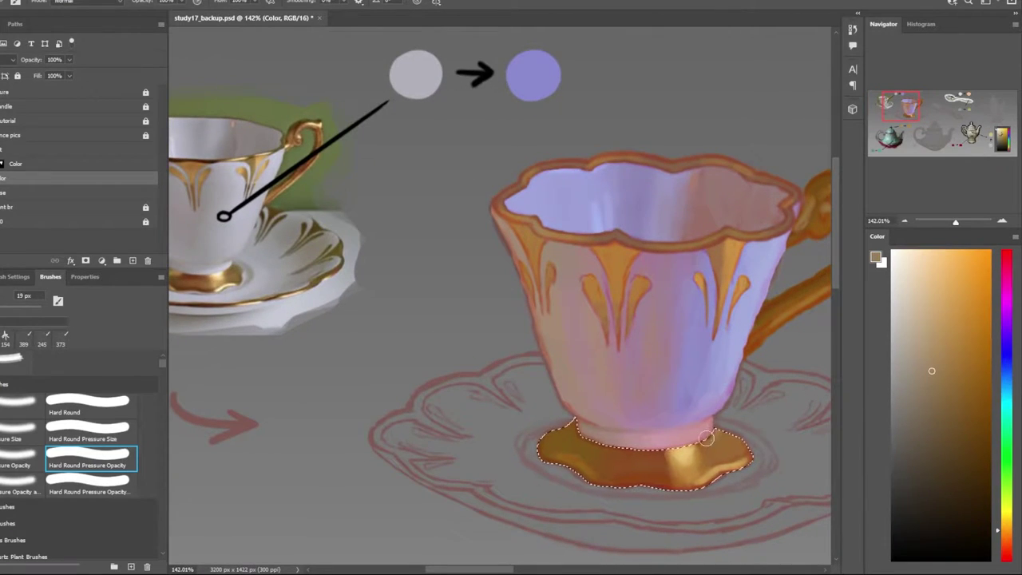
scroll(290, 272, up, 5)
scroll(290, 271, down, 6)
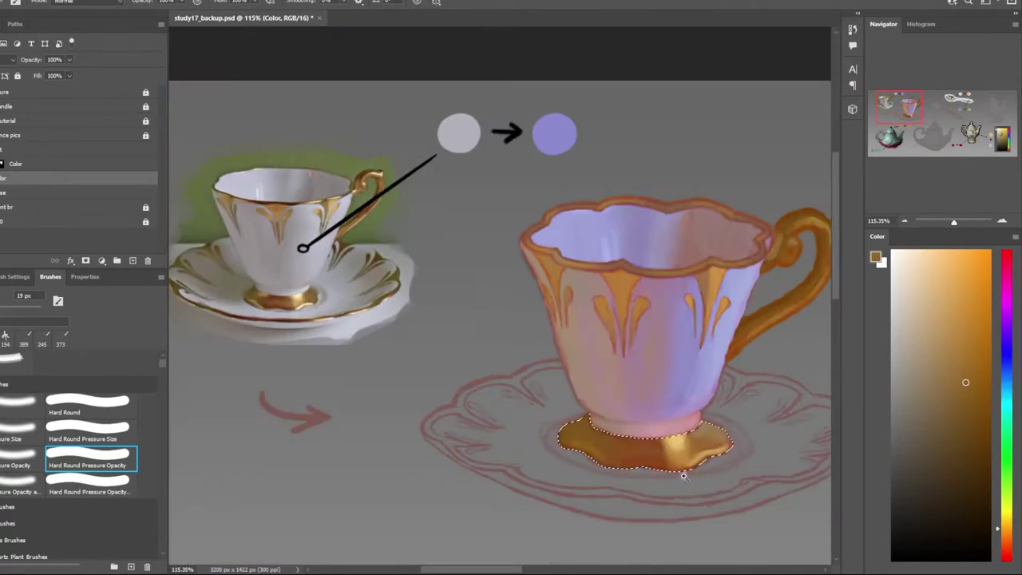
scroll(681, 474, up, 1)
alt+click(703, 423)
scroll(704, 439, down, 2)
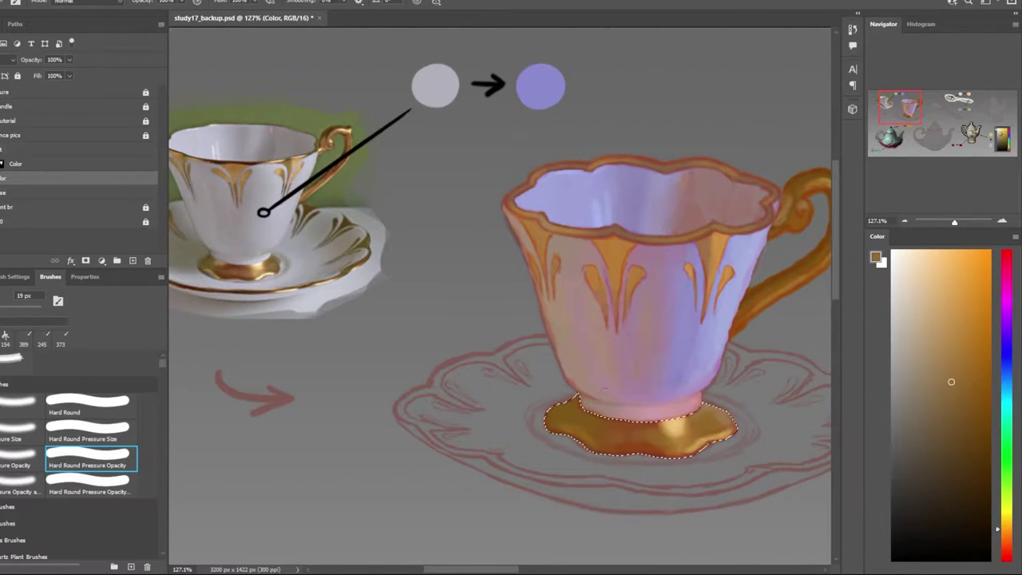
alt+click(590, 412)
alt+click(579, 403)
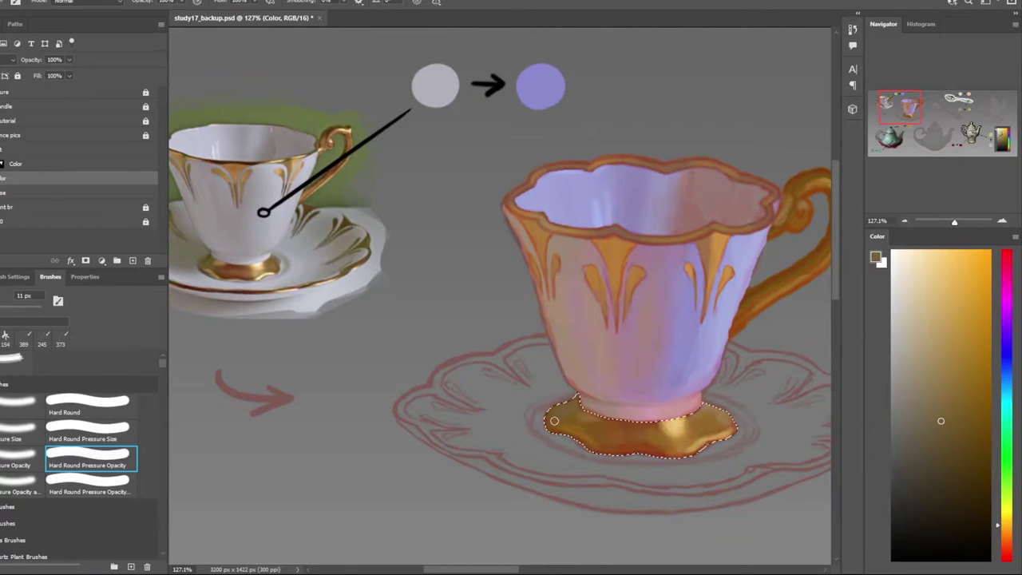
scroll(613, 454, down, 10)
scroll(613, 454, up, 5)
Deselect the foot, reselect the saucer, and lay a yellow olive-gold base over it
key(ctrl+d)
scroll(625, 453, down, 3)
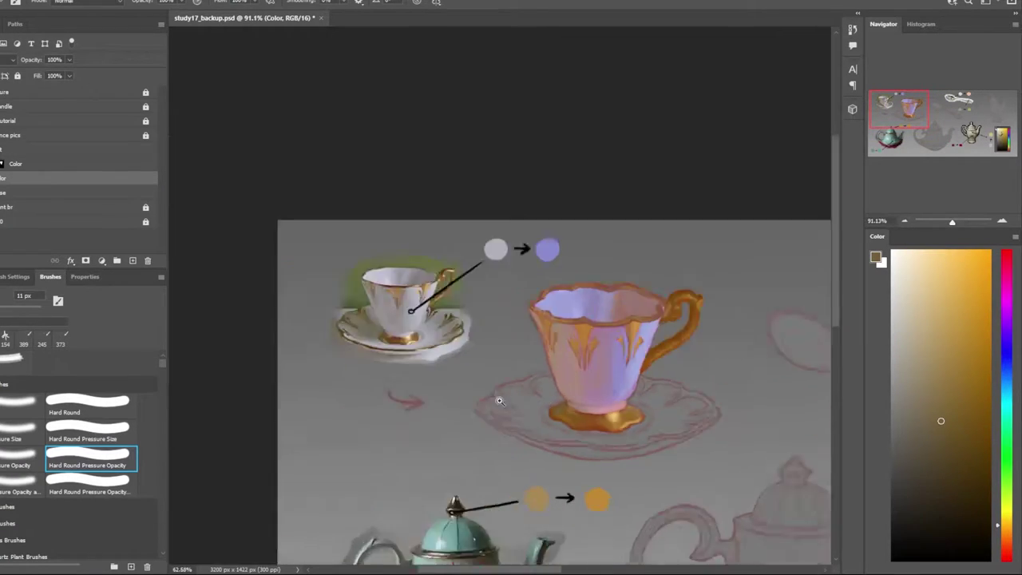
scroll(611, 452, up, 3)
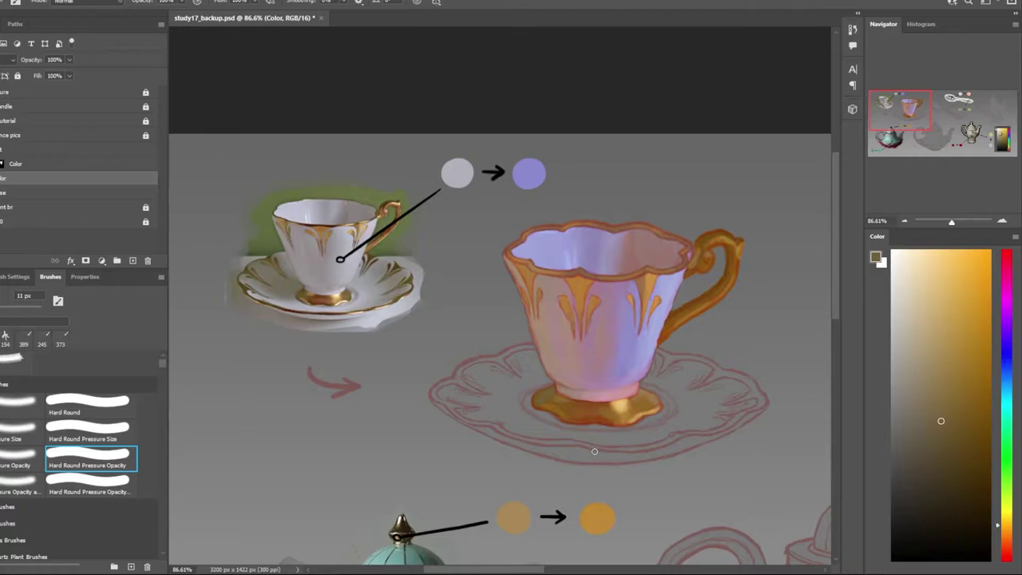
scroll(703, 435, up, 2)
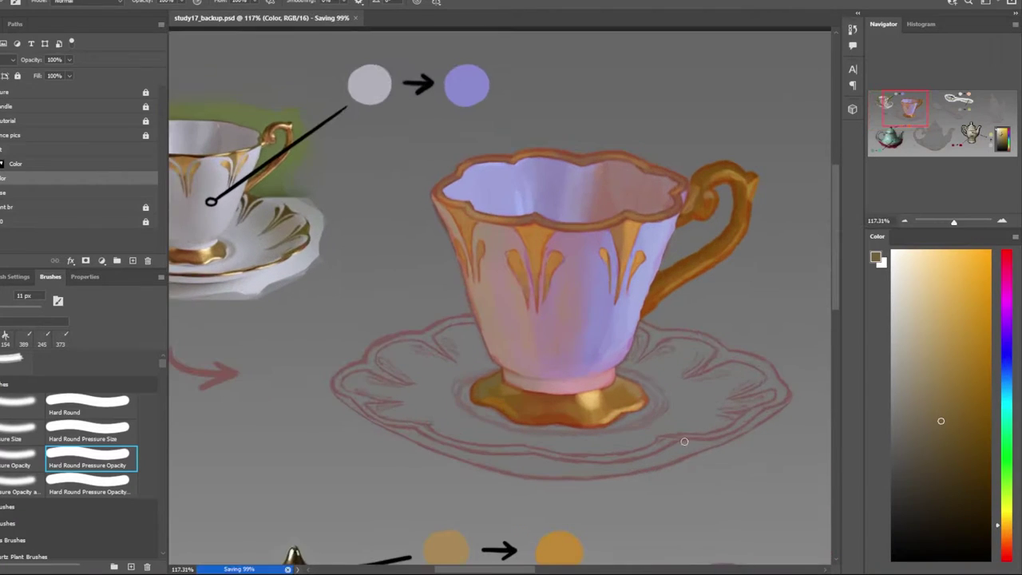
key(ctrl+shift+d)
scroll(488, 343, down, 3)
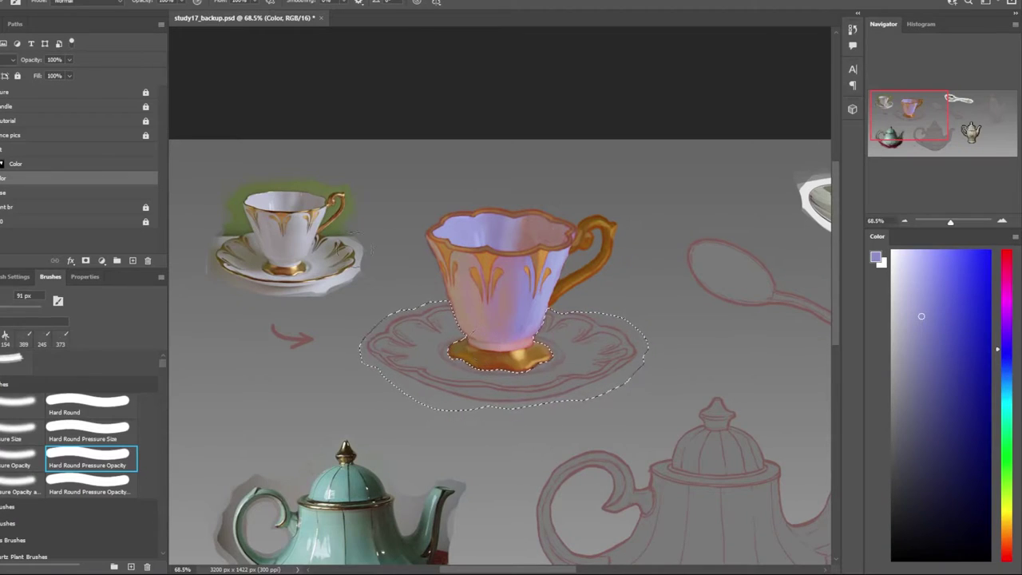
alt+click(474, 366)
mouse_move(476, 410)
mouse_down()
mouse_move(455, 292)
mouse_move(582, 417)
mouse_up()
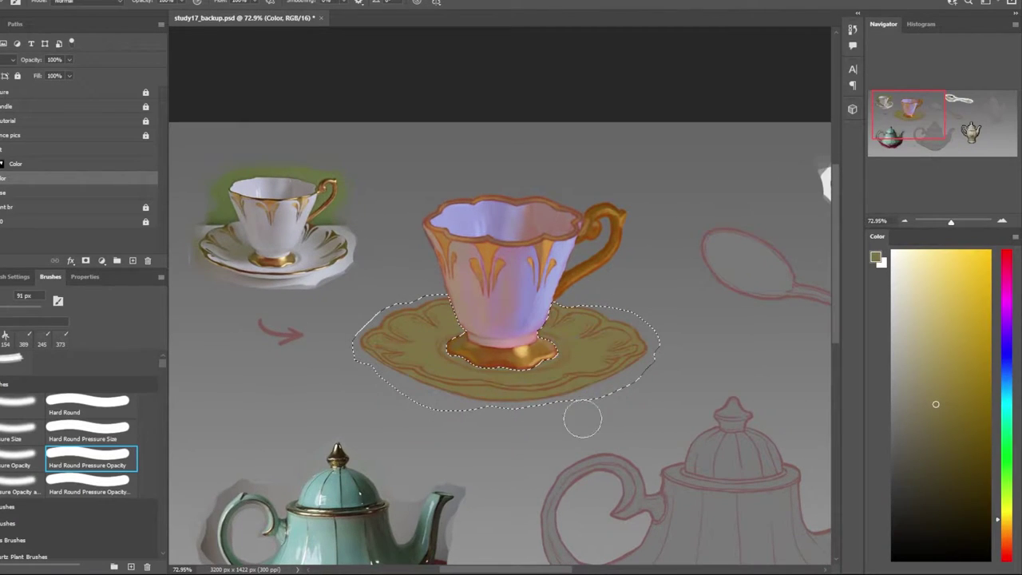
Sample tan and blue-grey from the reference, then brush pale strokes right of the cup
scroll(582, 417, up, 2)
alt+click(257, 217)
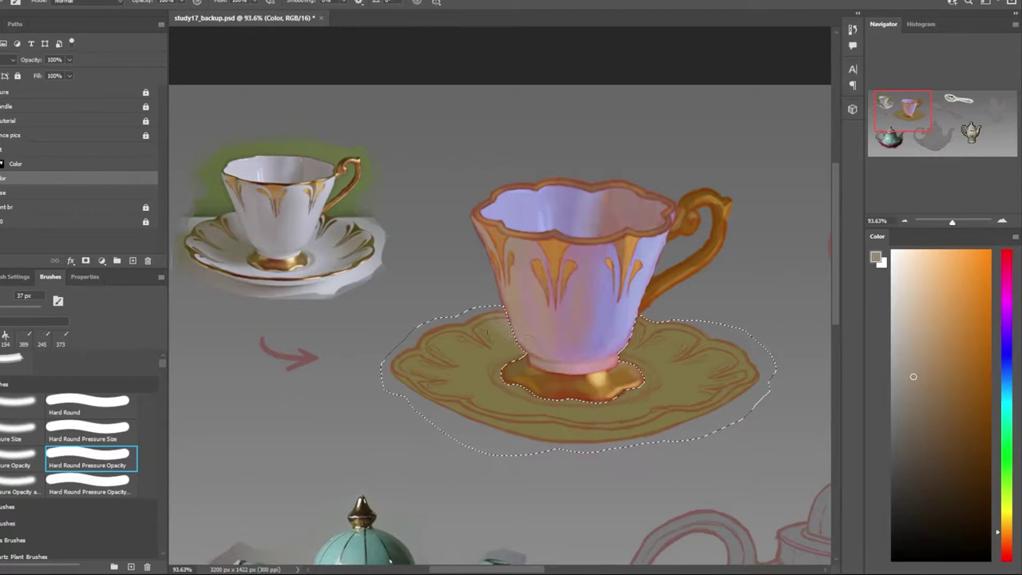
alt+click(316, 234)
scroll(403, 272, up, 5)
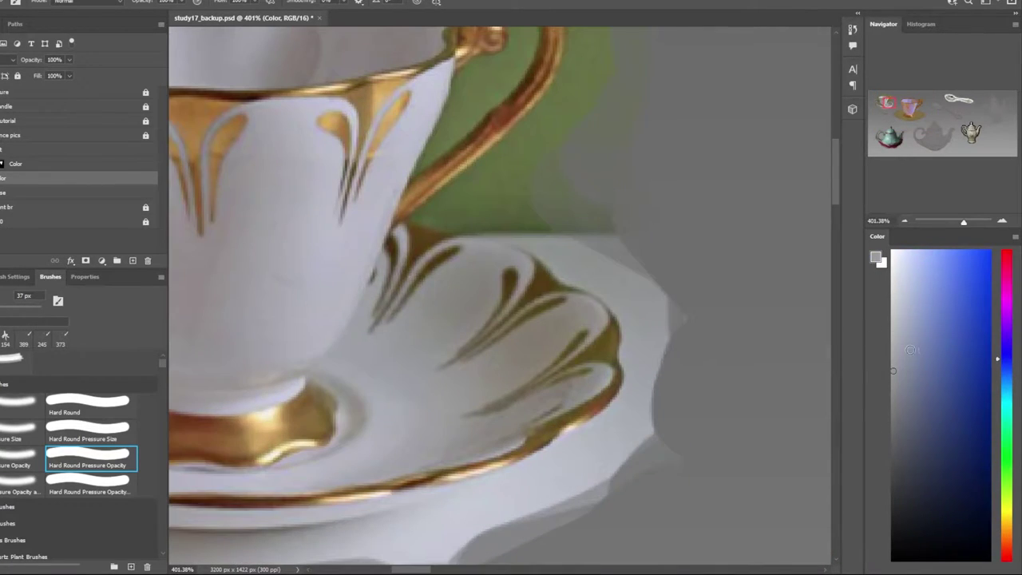
scroll(639, 343, down, 5)
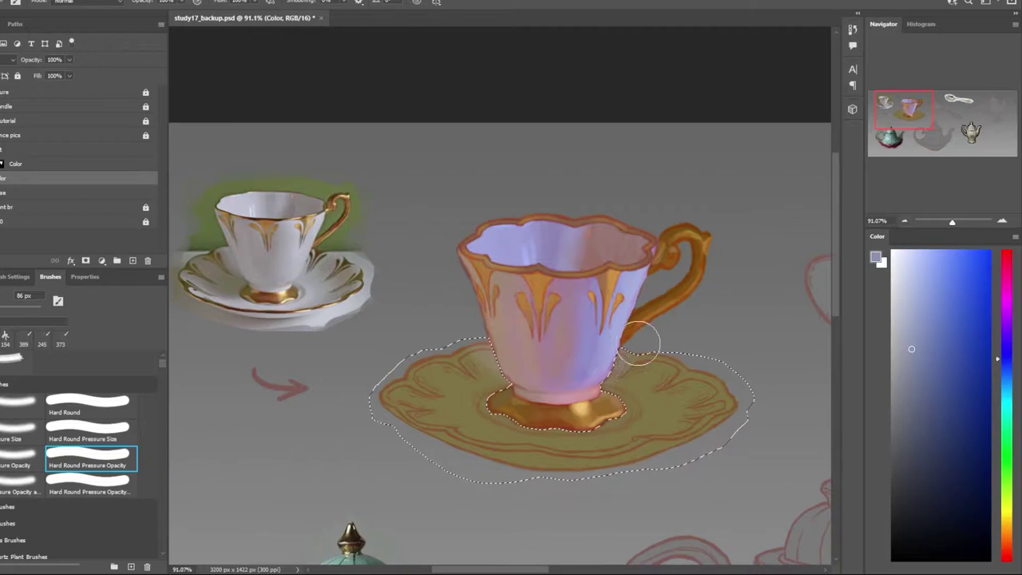
drag(639, 343, 661, 347)
Sample the saucer's yellow-green and orange, and paint orange-pink over the pale patch
alt+click(663, 467)
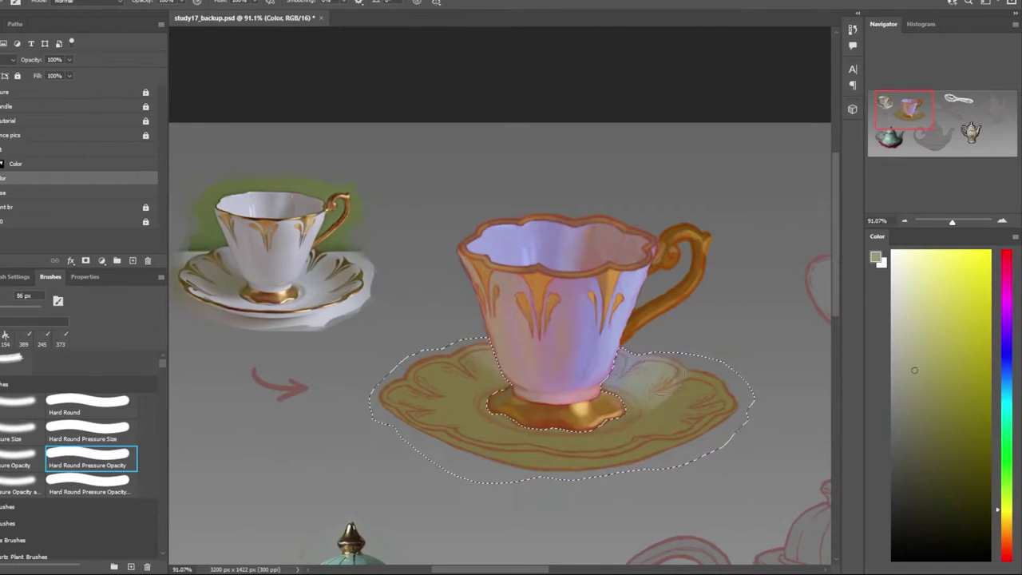
alt+click(639, 471)
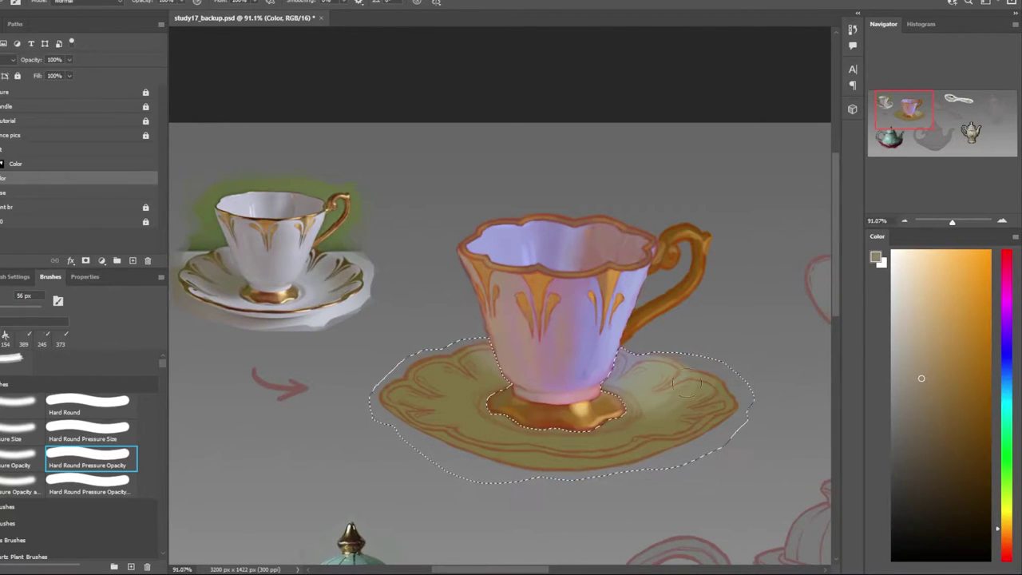
drag(687, 386, 703, 385)
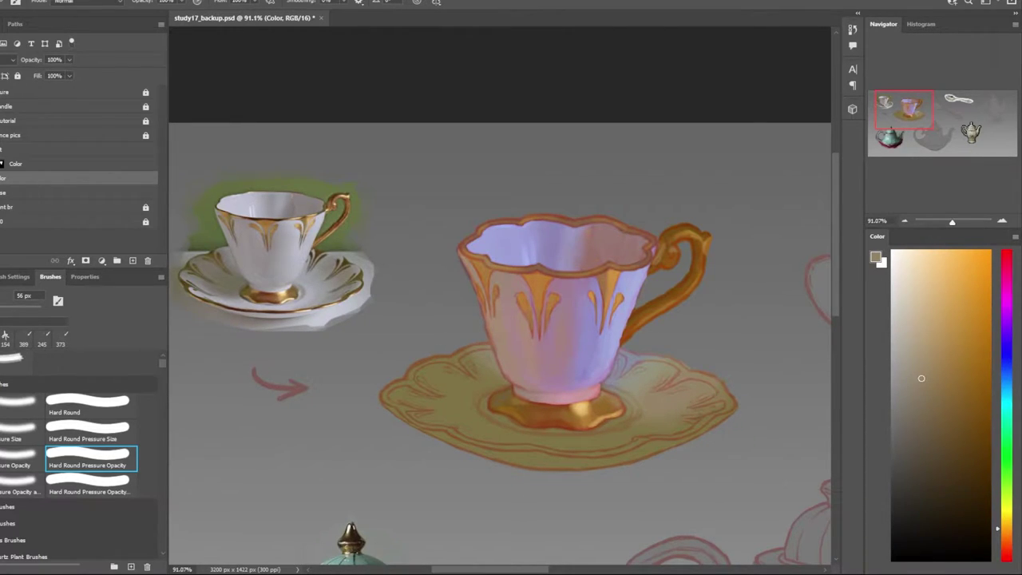
key(ctrl+h)
scroll(381, 326, down, 3)
scroll(381, 325, up, 3)
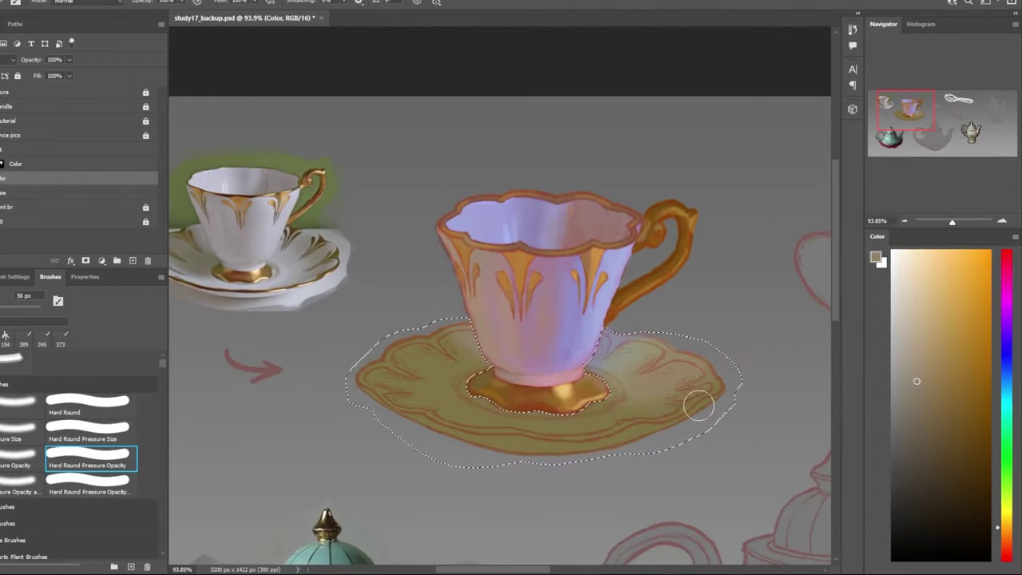
Brush soft pink along the saucer's lower edge
click(893, 357)
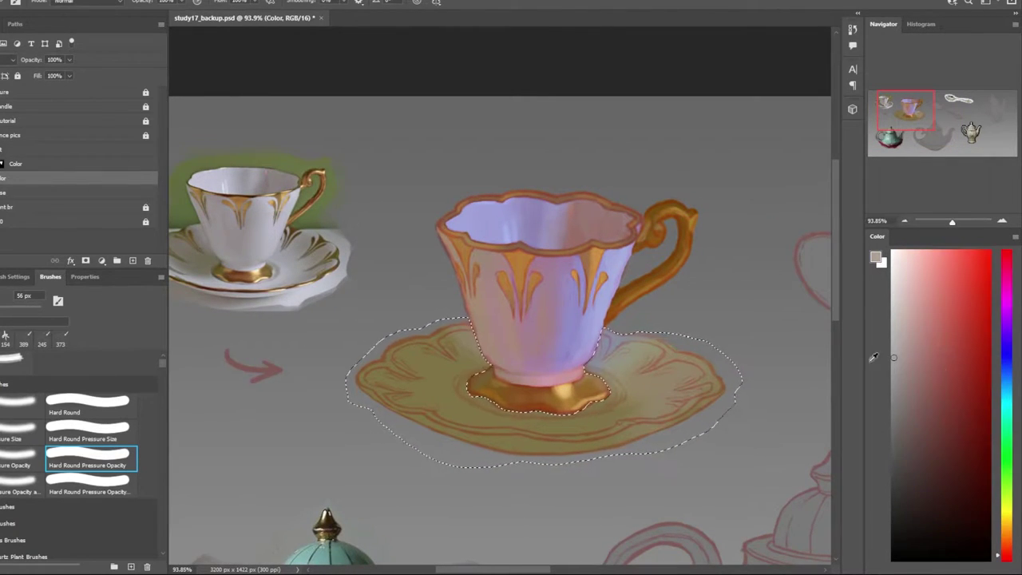
click(918, 339)
drag(645, 452, 723, 399)
drag(663, 447, 415, 441)
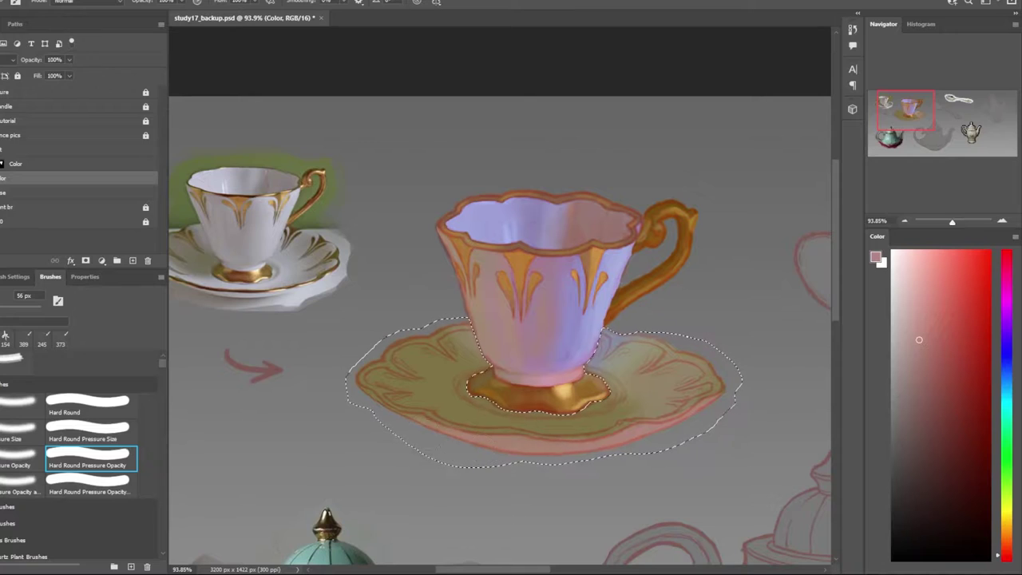
scroll(570, 474, down, 3)
scroll(454, 355, up, 6)
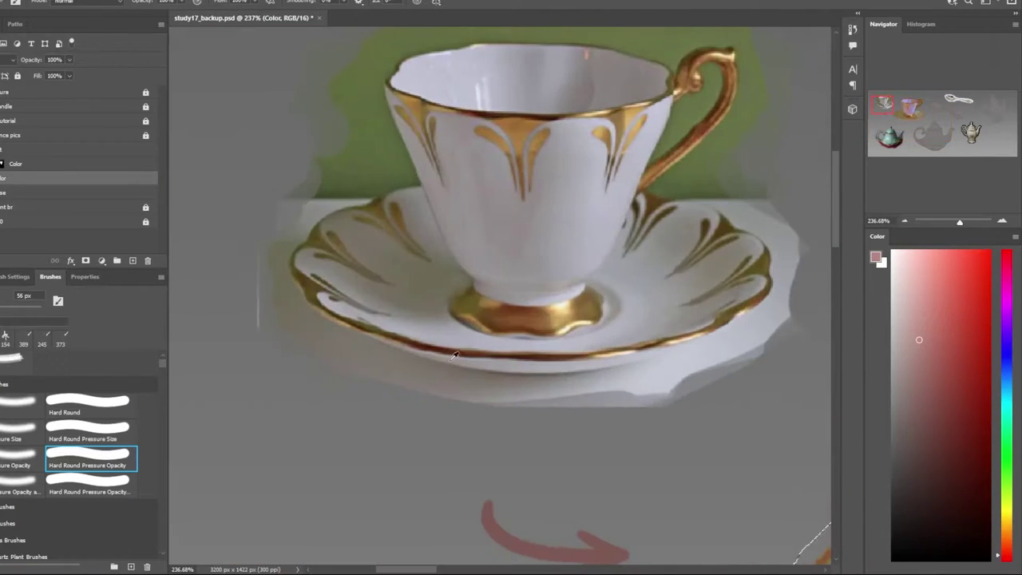
Sample brown and light grey from the reference at actual size, then shift toward violet-blue
alt+click(454, 355)
key(ctrl+1)
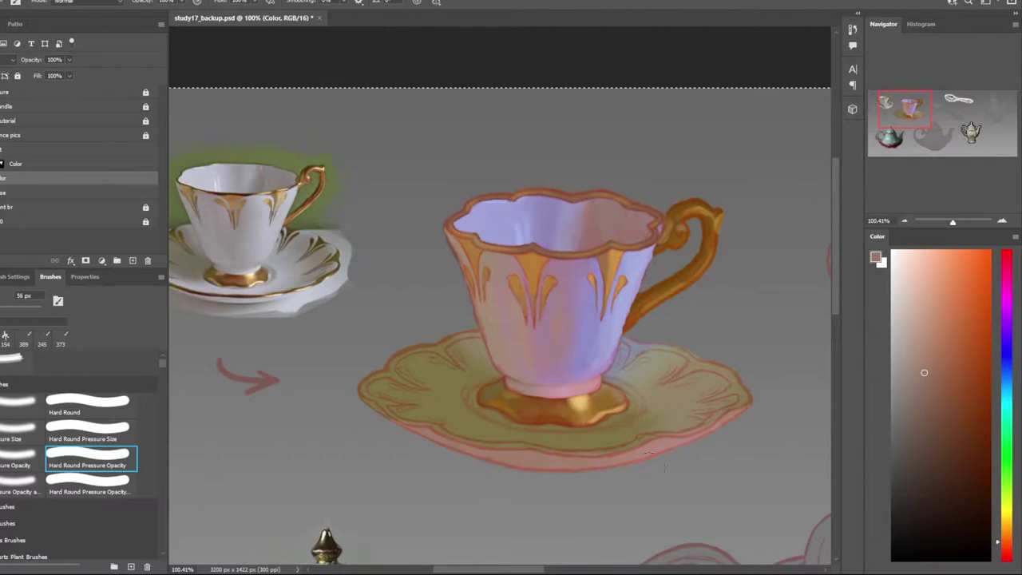
scroll(200, 304, up, 5)
alt+click(588, 263)
alt+click(577, 266)
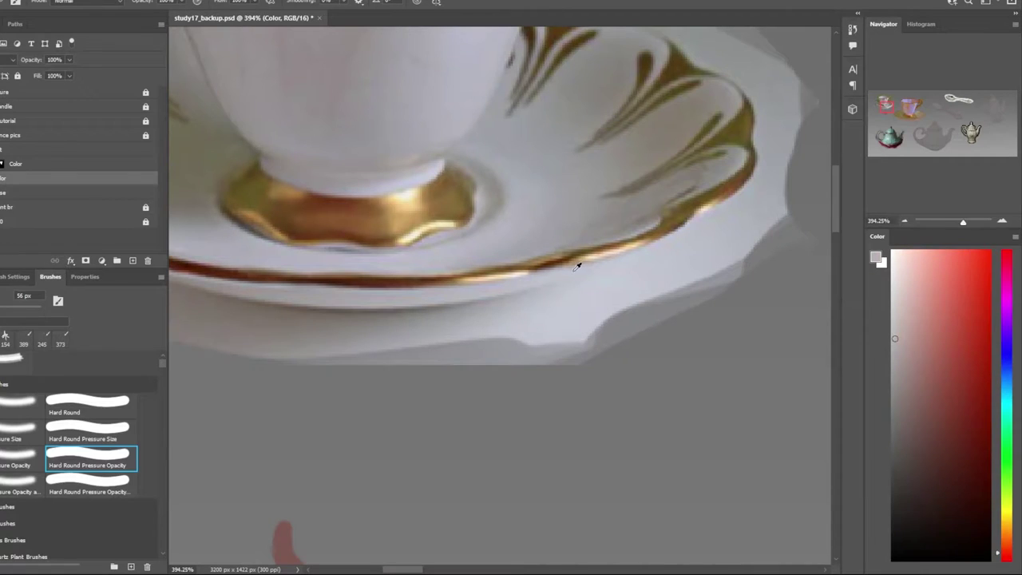
click(1004, 335)
click(915, 312)
Zoom in and out around the saucer to check the selection's marching ants
scroll(743, 371, down, 5)
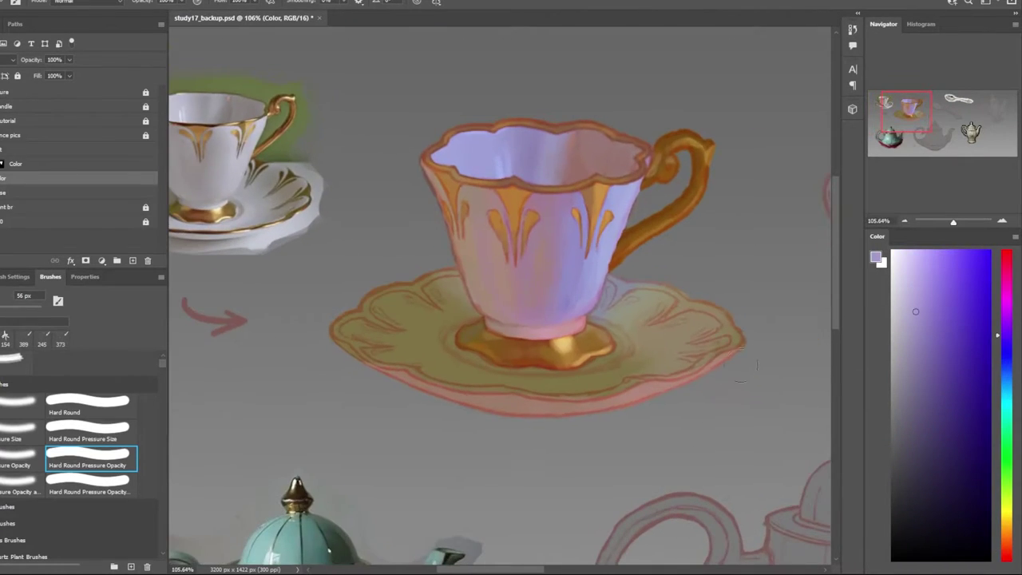
scroll(685, 393, down, 2)
scroll(606, 374, down, 2)
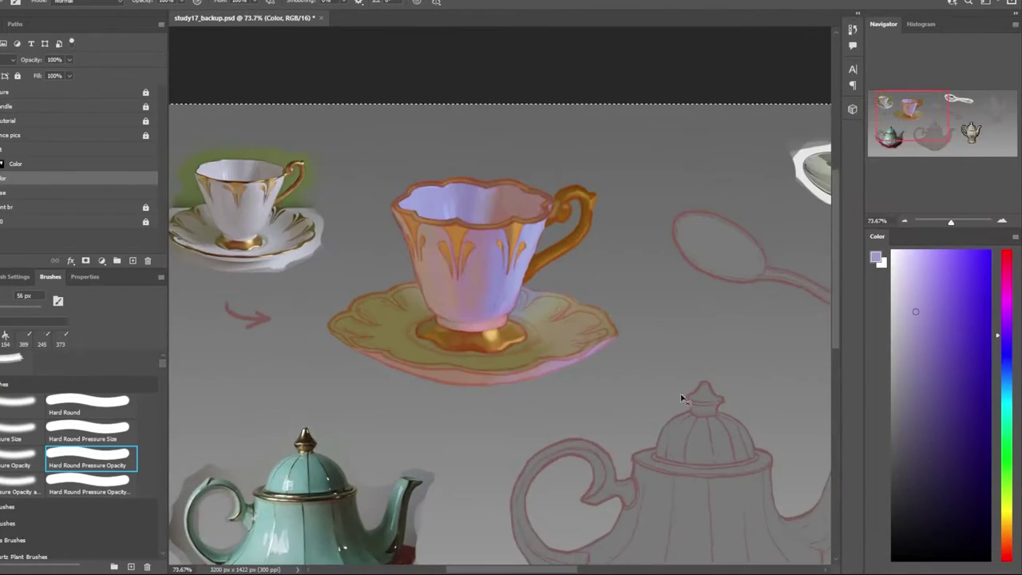
scroll(630, 394, up, 2)
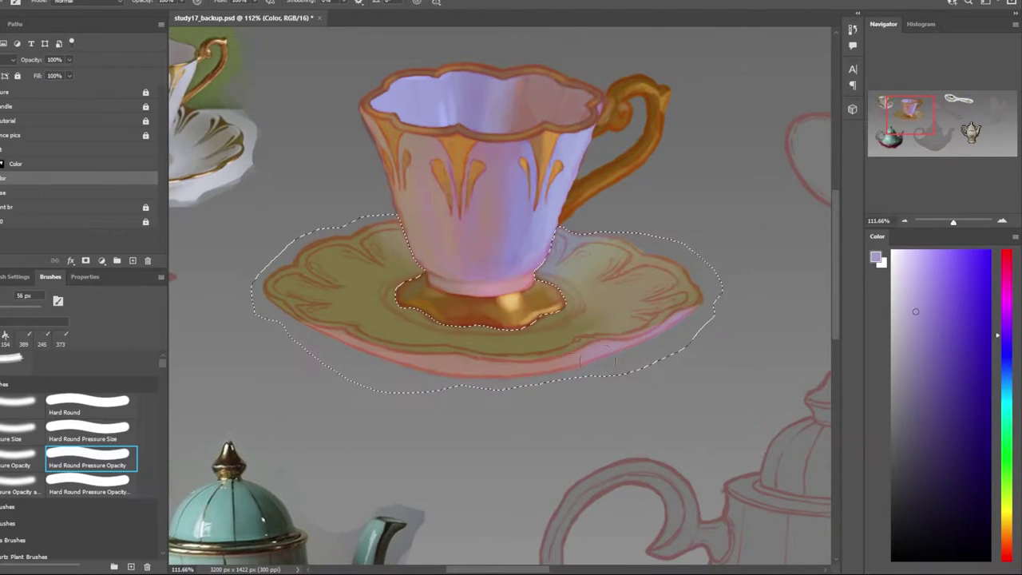
scroll(540, 382, up, 5)
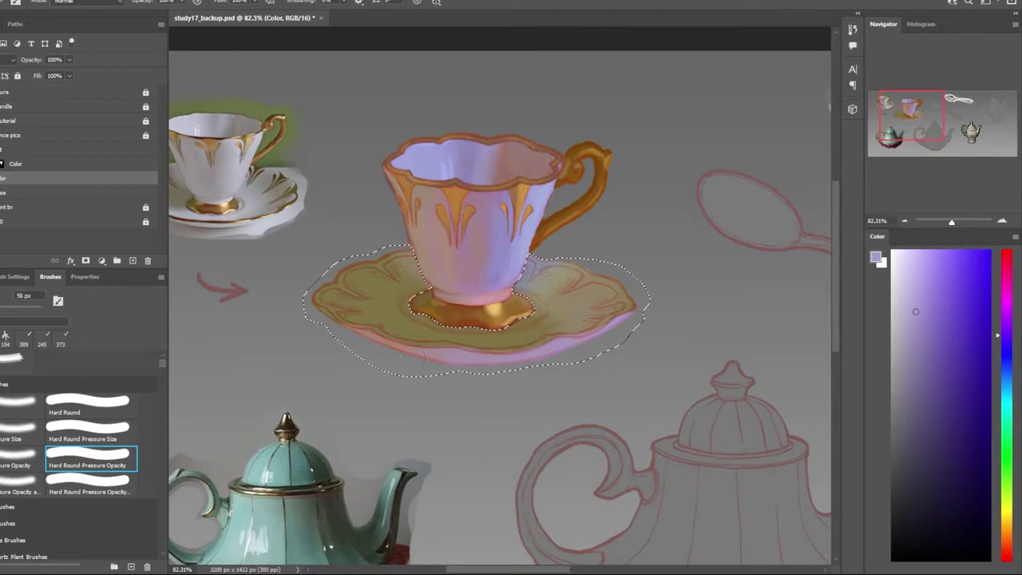
scroll(423, 355, down, 3)
scroll(423, 355, up, 2)
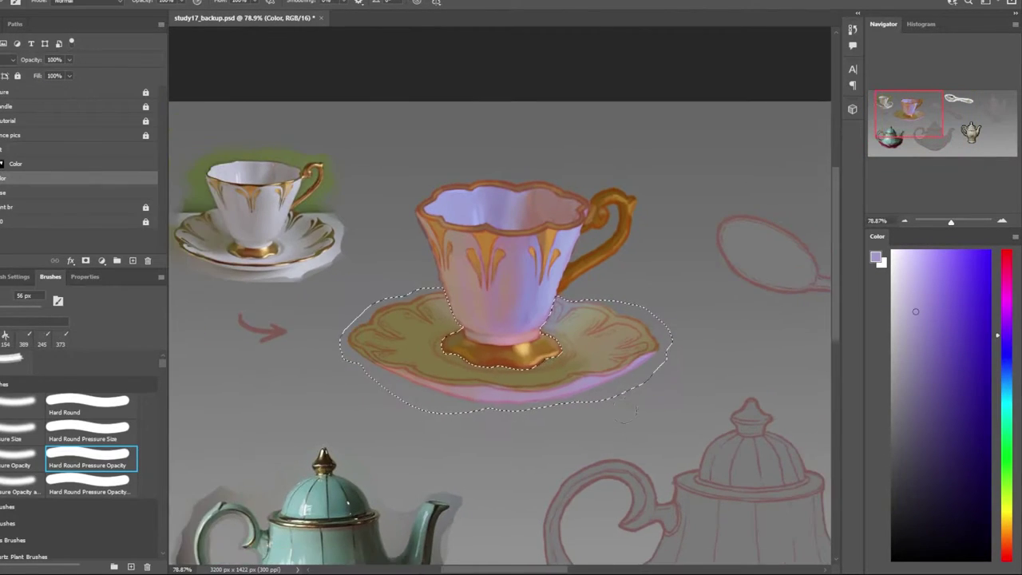
scroll(415, 291, up, 2)
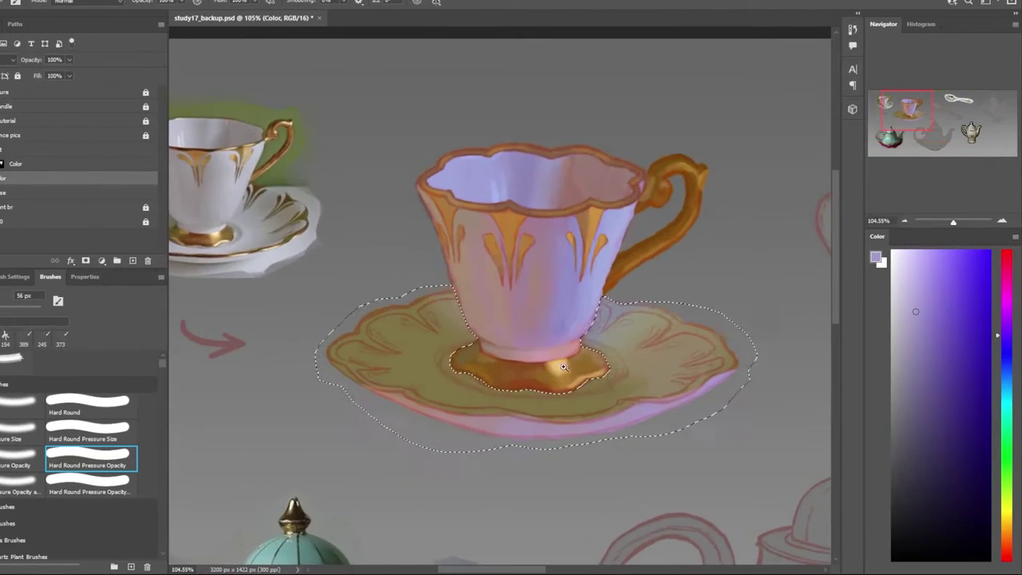
Extend the saucer selection along its lower edge and add a new empty layer
click(325, 357)
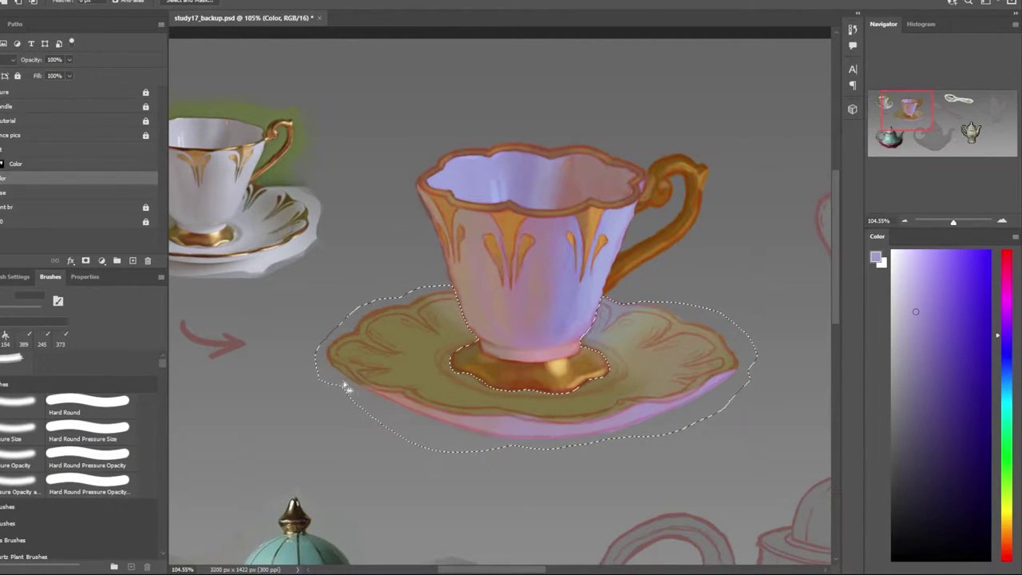
drag(278, 435, 501, 416)
drag(609, 505, 558, 479)
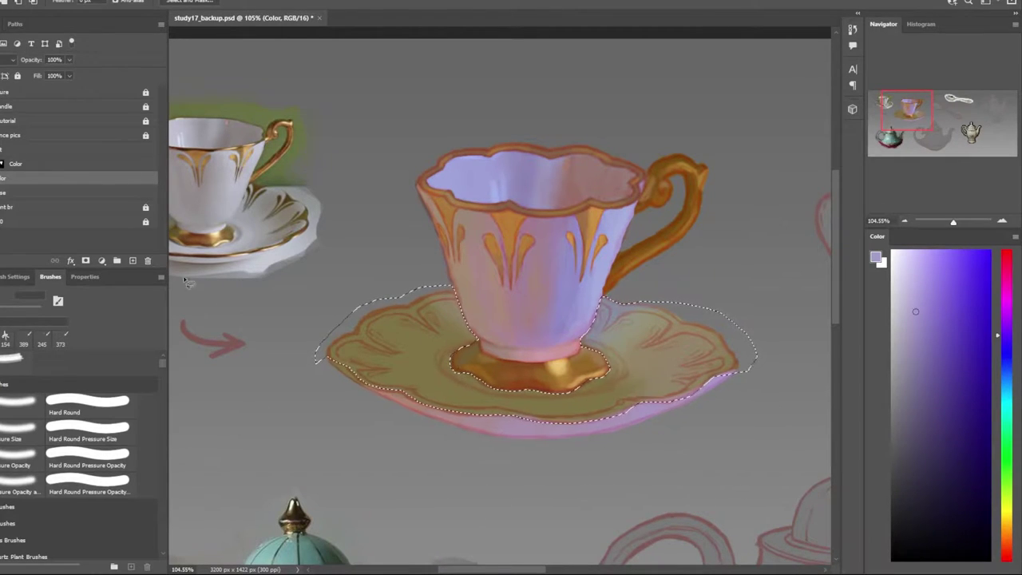
click(88, 459)
scroll(369, 284, down, 2)
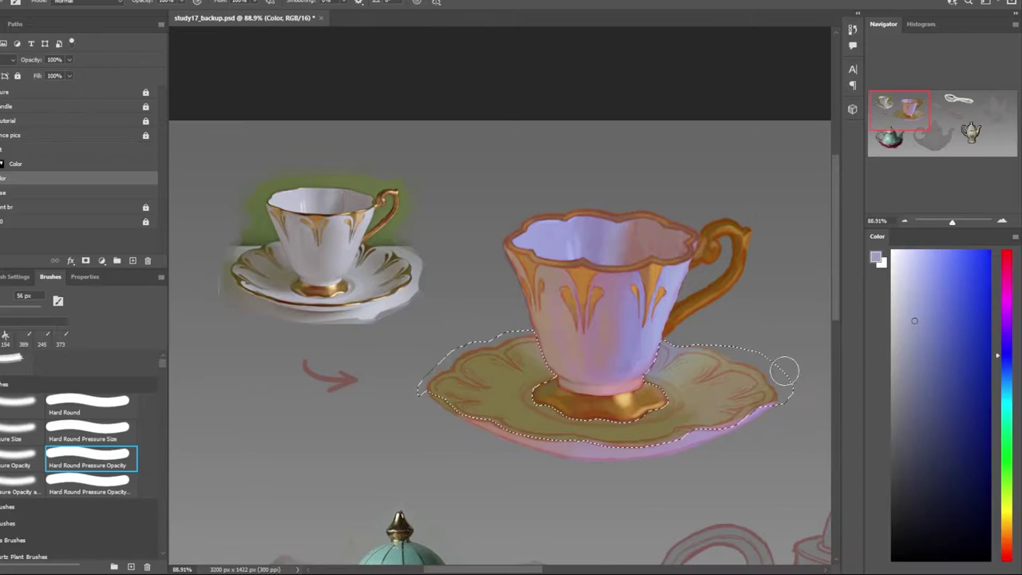
key(ctrl+shift+alt+n)
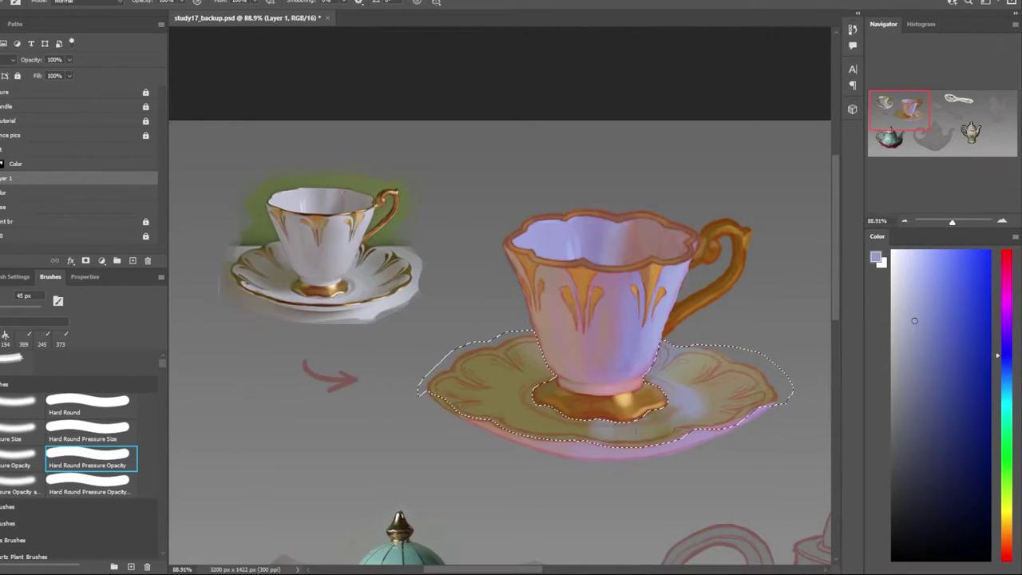
Paint light-blue strokes on the saucer's right side and lower-left rim
drag(684, 408, 719, 401)
alt+click(412, 300)
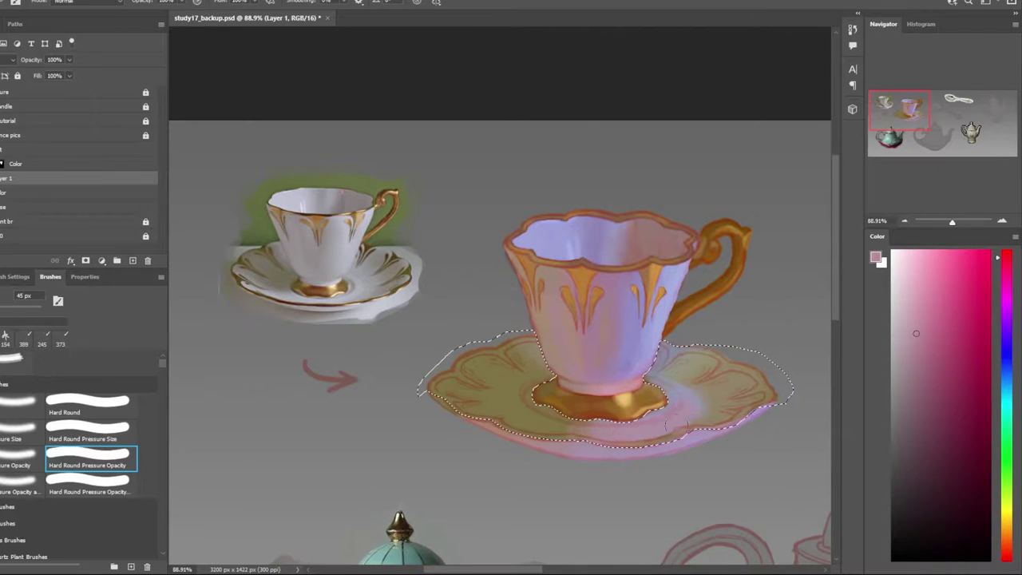
scroll(503, 380, up, 2)
key(x)
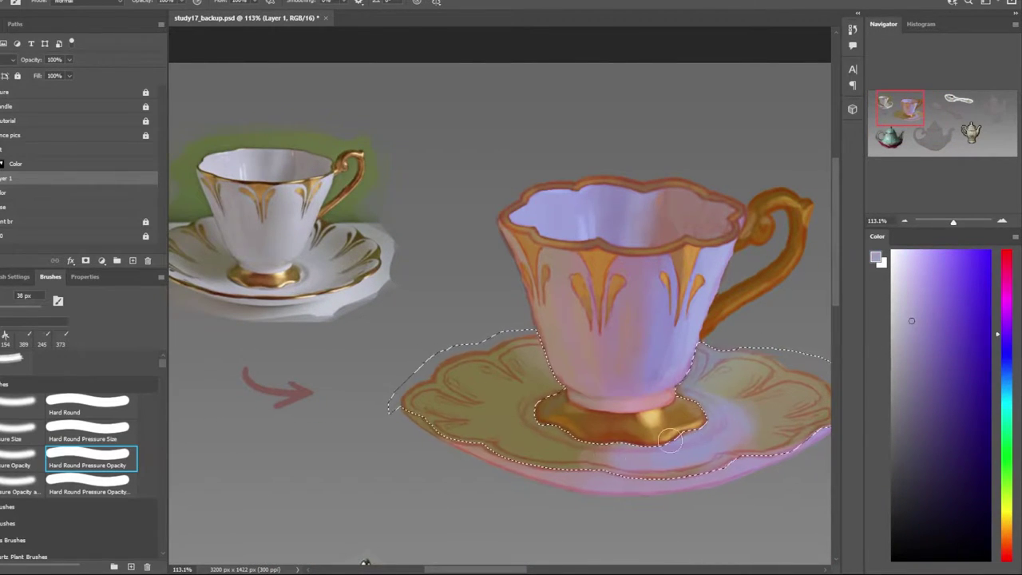
drag(615, 457, 477, 450)
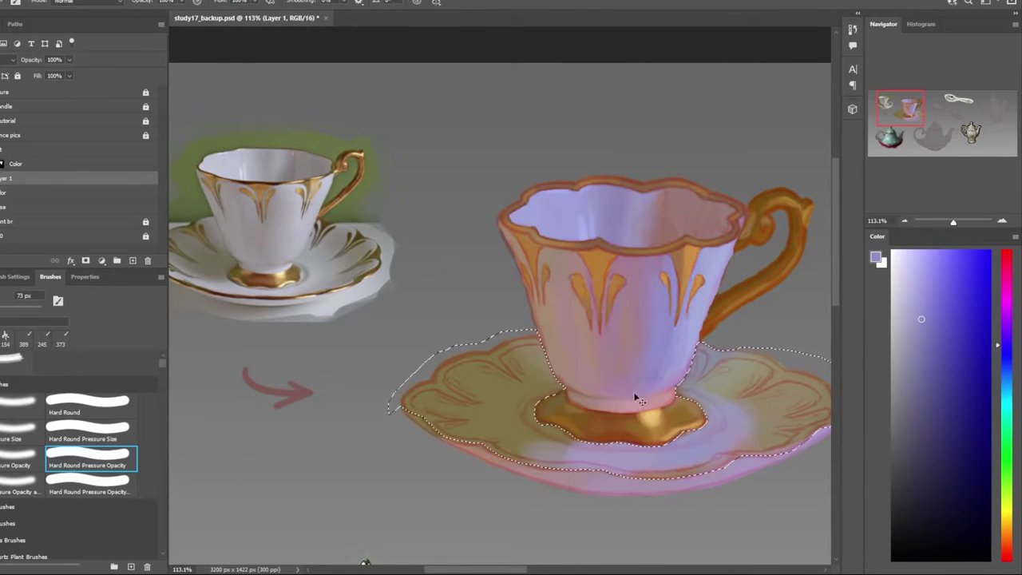
scroll(639, 400, down, 2)
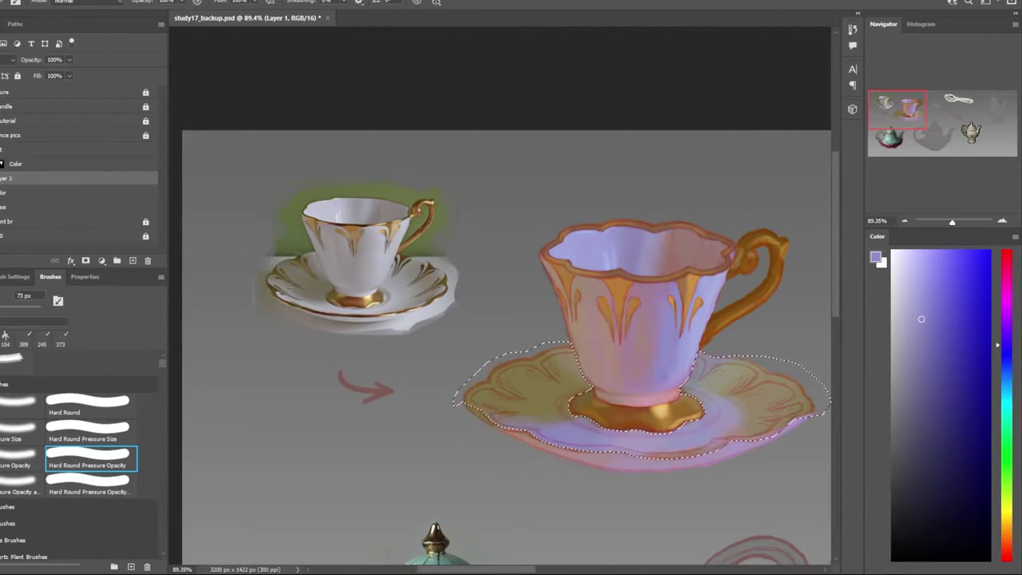
Sample warm grey and light pink from the saucer and shrink the brush to 12 px
alt+click(584, 373)
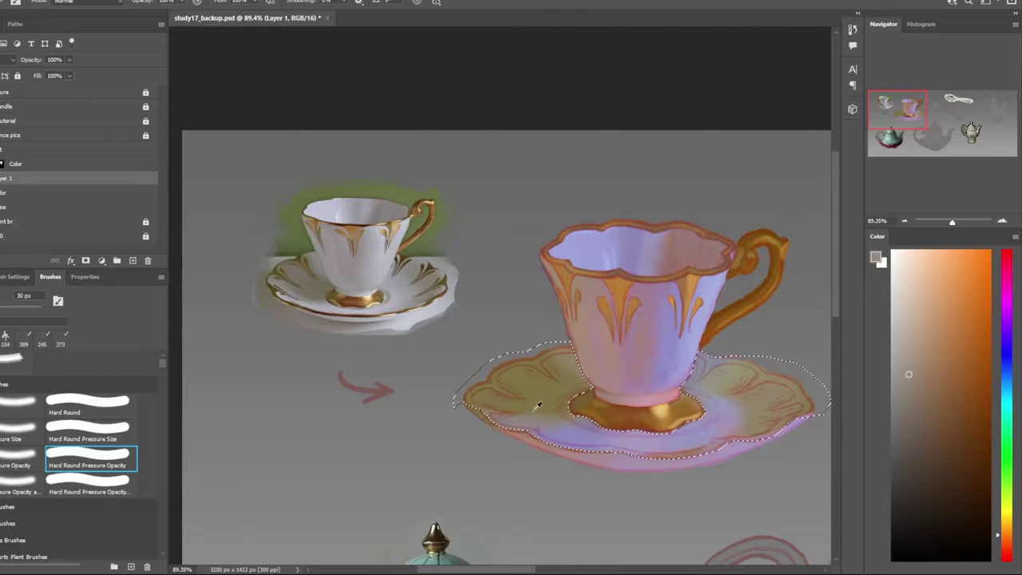
alt+click(490, 418)
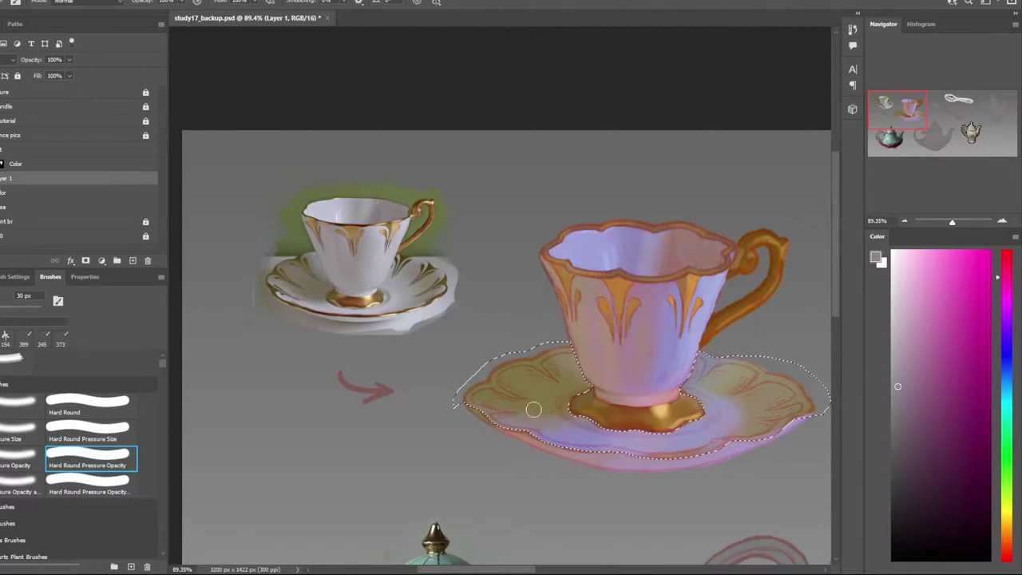
scroll(587, 365, down, 1)
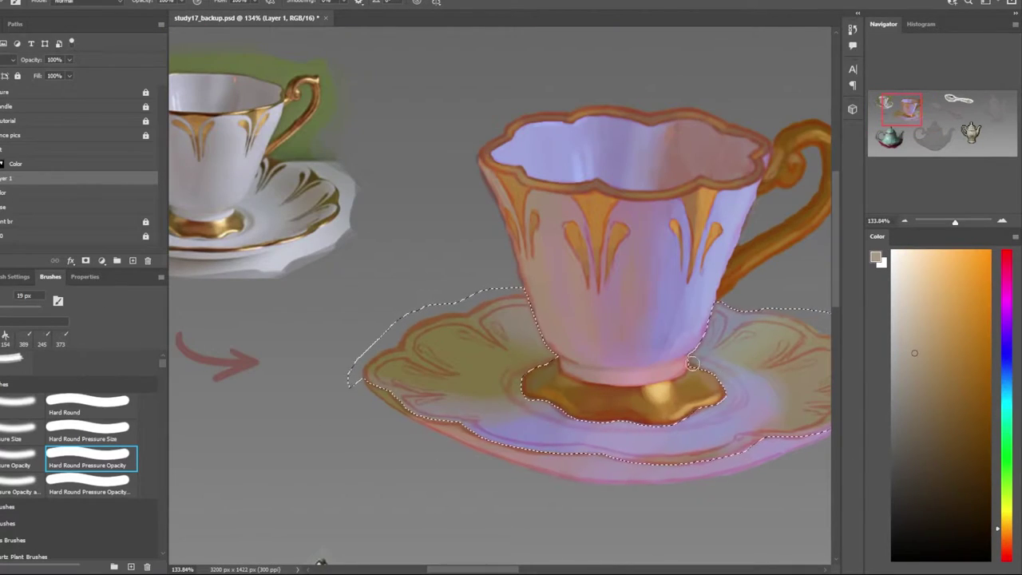
key(bracketleft)
Zoom in and out to review the lavender-blue shading on the saucer rim
scroll(731, 433, down, 2)
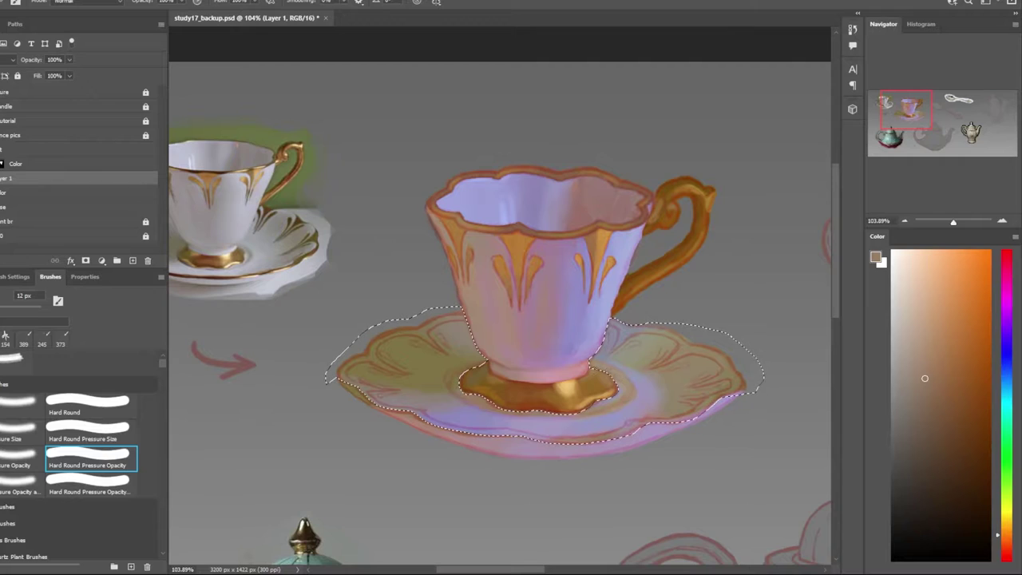
scroll(485, 396, down, 1)
scroll(485, 388, down, 3)
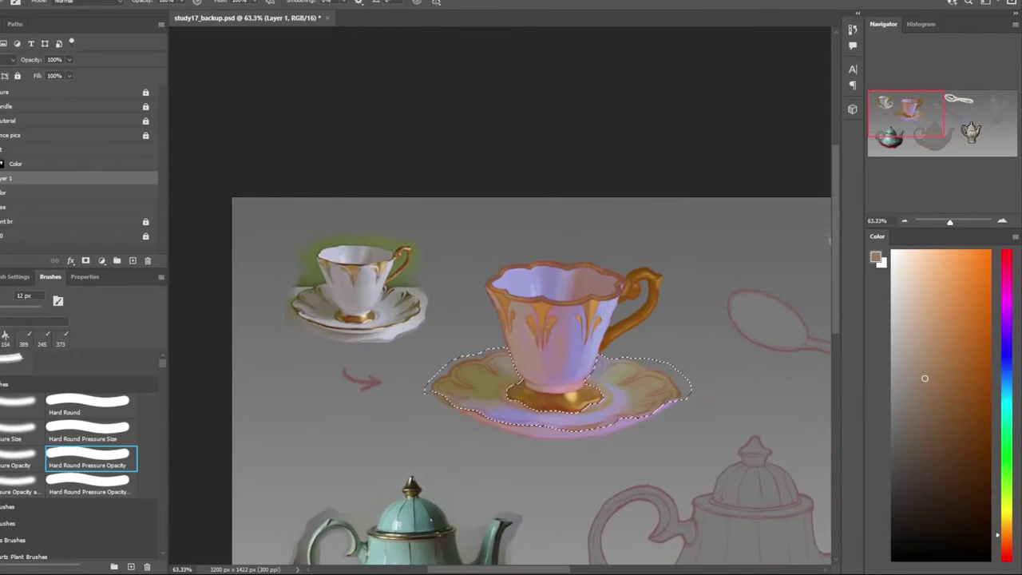
scroll(386, 343, up, 3)
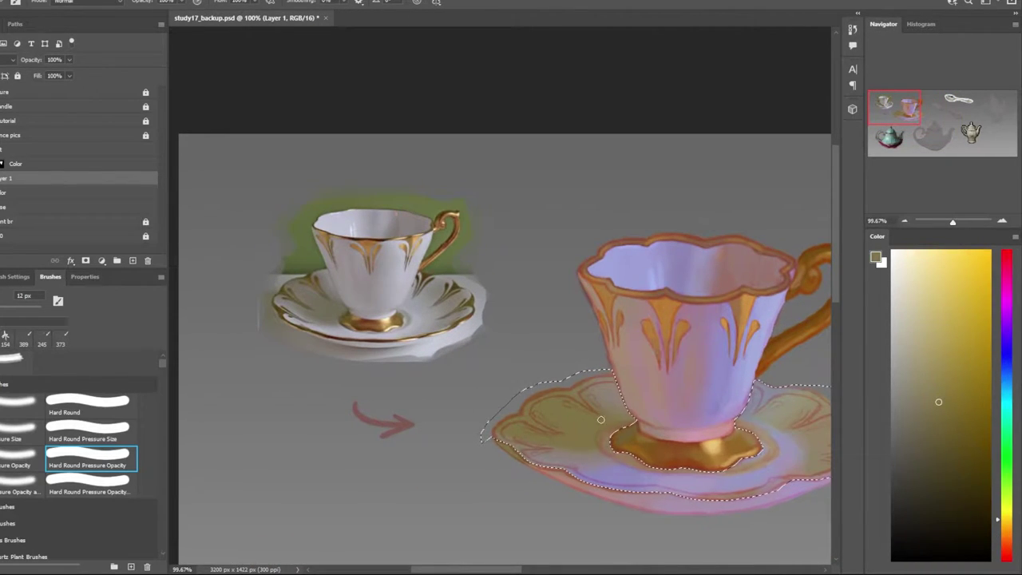
scroll(587, 341, down, 2)
scroll(588, 341, down, 1)
scroll(587, 341, up, 3)
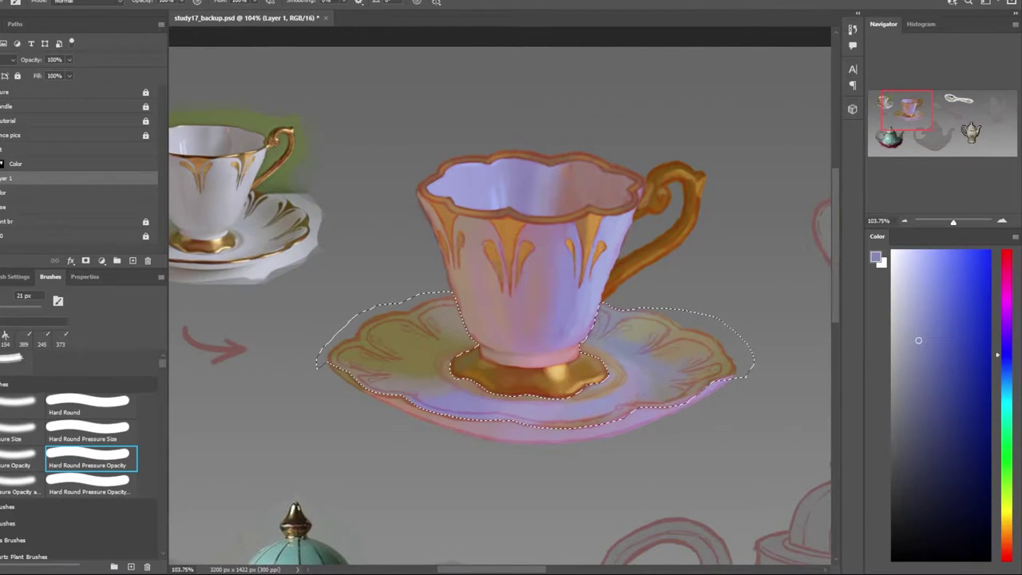
scroll(604, 305, down, 3)
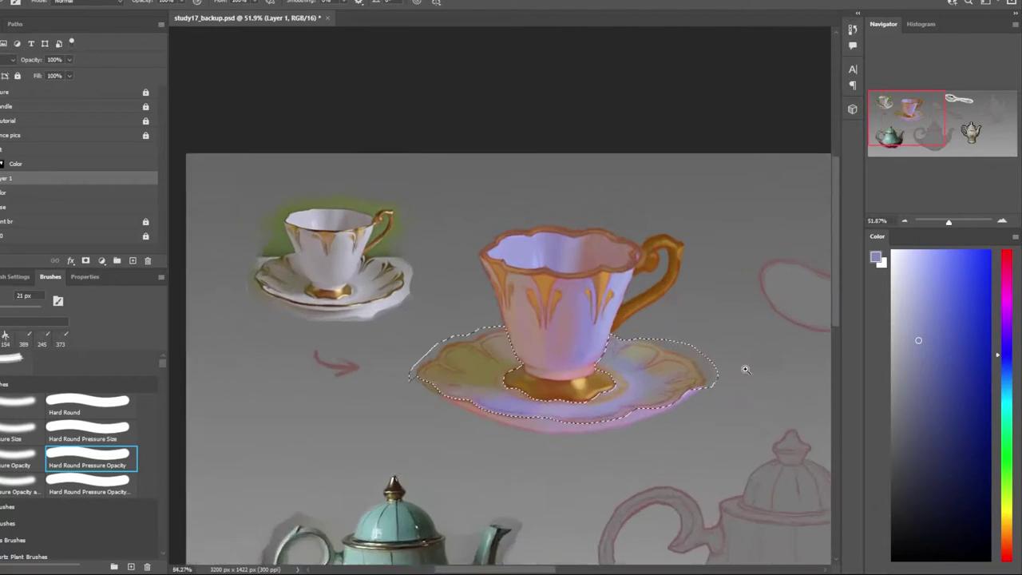
scroll(604, 305, up, 2)
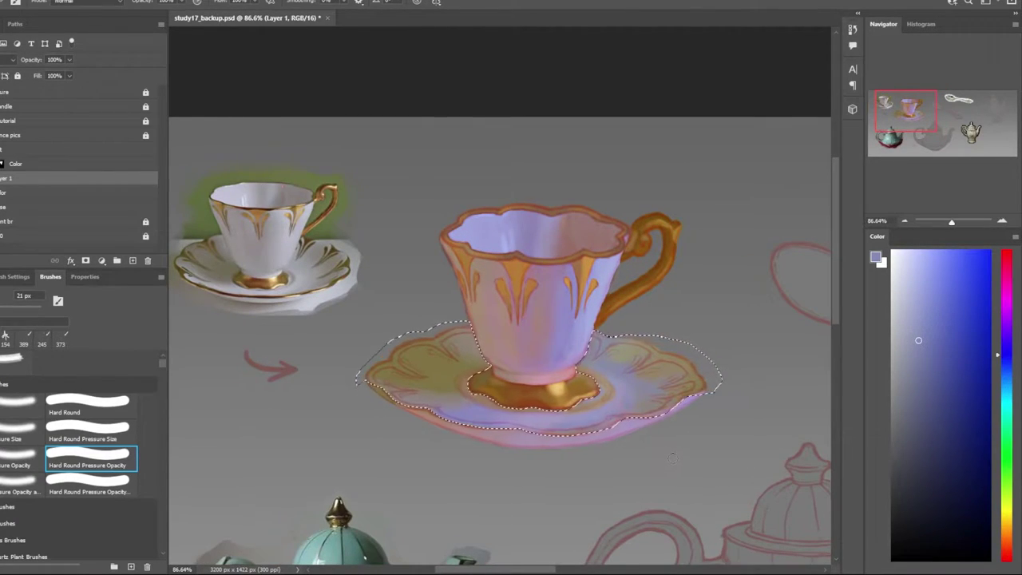
scroll(675, 459, down, 1)
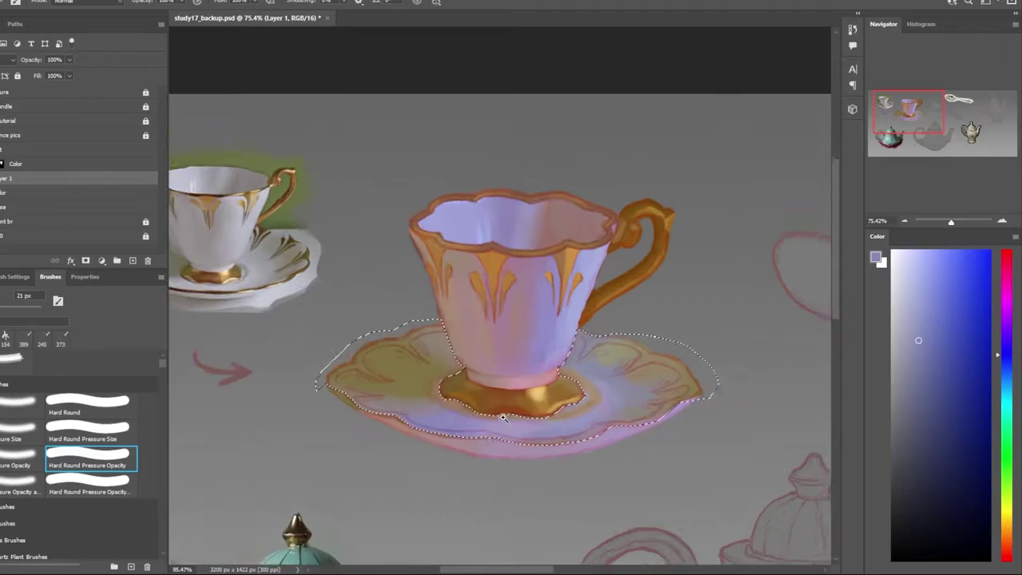
scroll(599, 463, up, 3)
Add a freehand area on the saucer's left to the selection and paint lavender along that rim
key(l)
drag(282, 374, 320, 364)
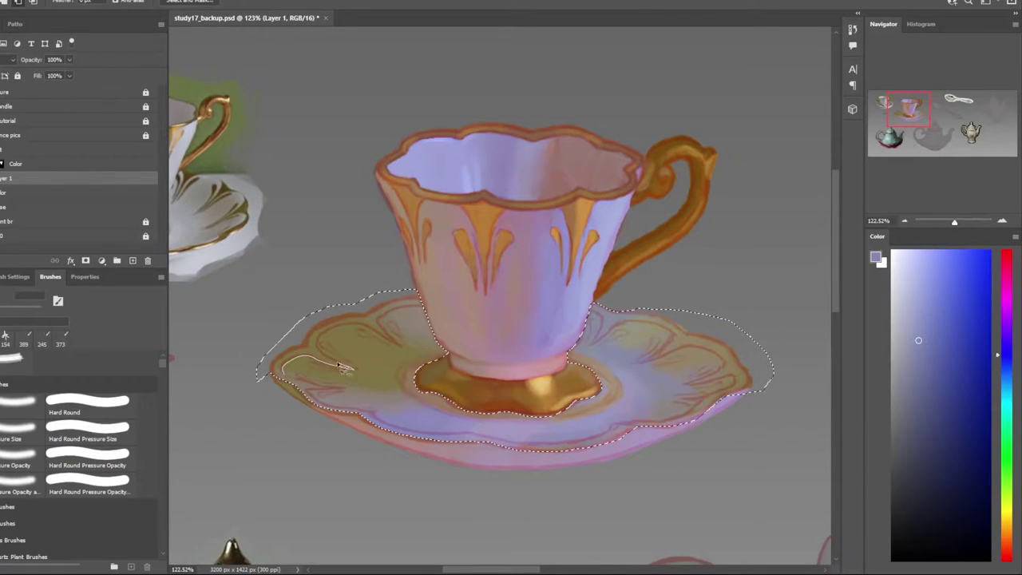
drag(294, 300, 259, 373)
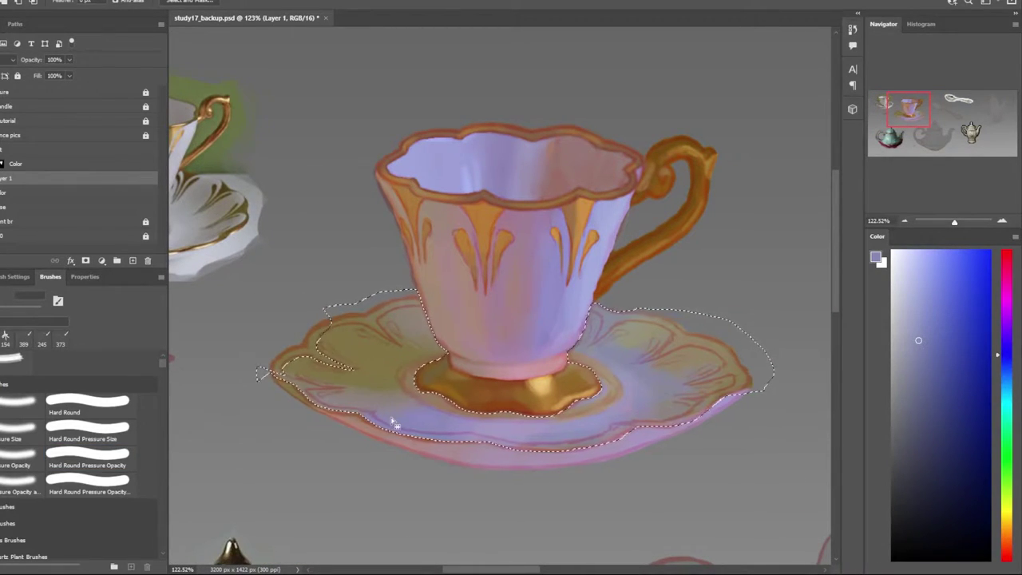
key(b)
drag(353, 348, 275, 369)
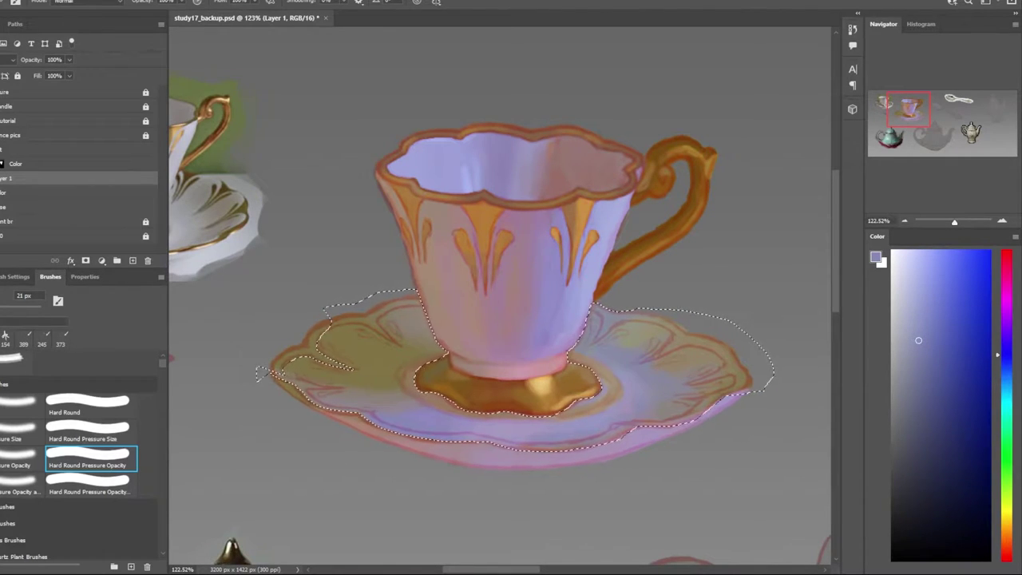
Trace selection additions along the saucer's left rim, top edge and right lobe
scroll(323, 338, up, 3)
drag(323, 337, 426, 321)
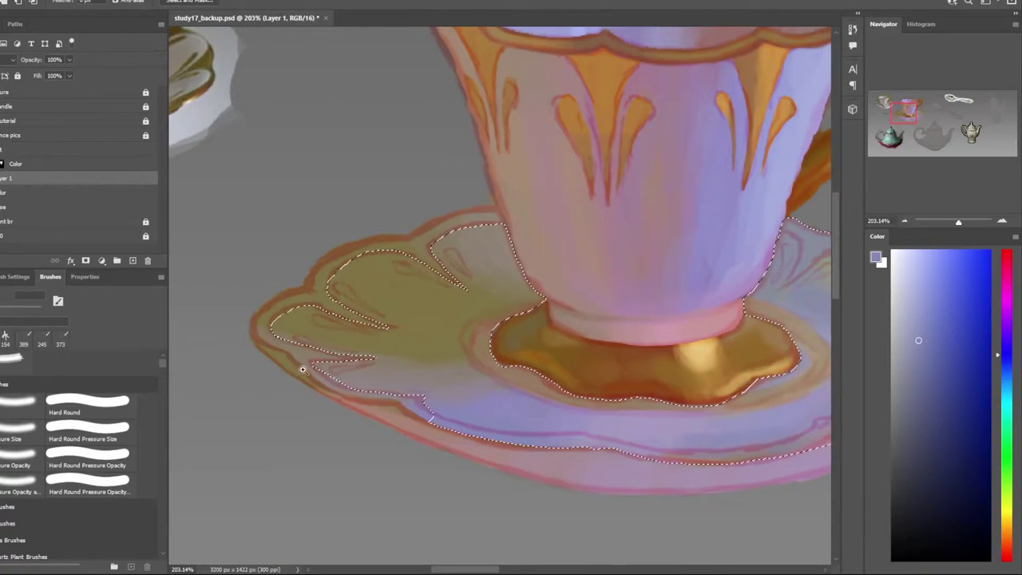
drag(409, 434, 305, 382)
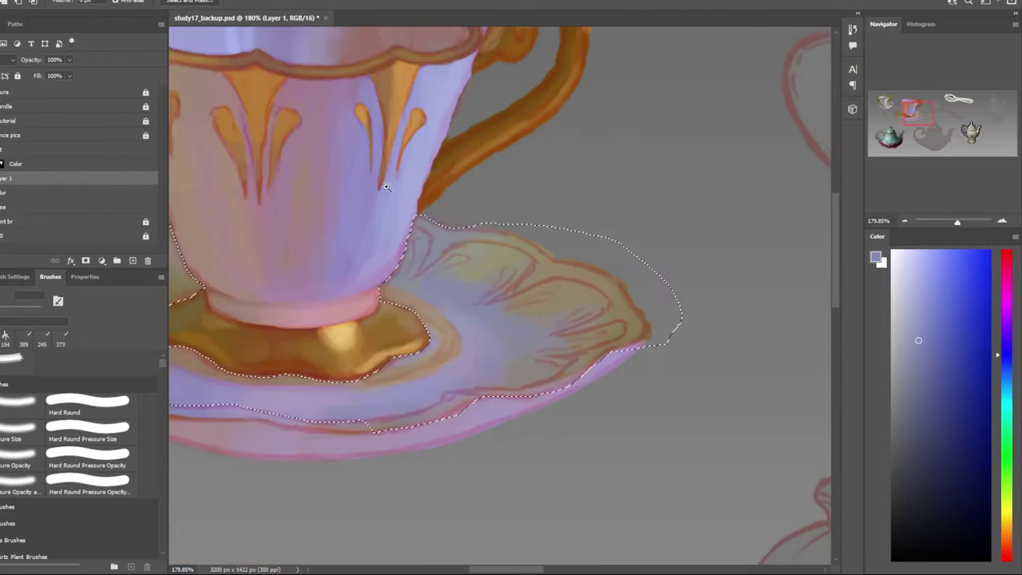
drag(416, 221, 445, 235)
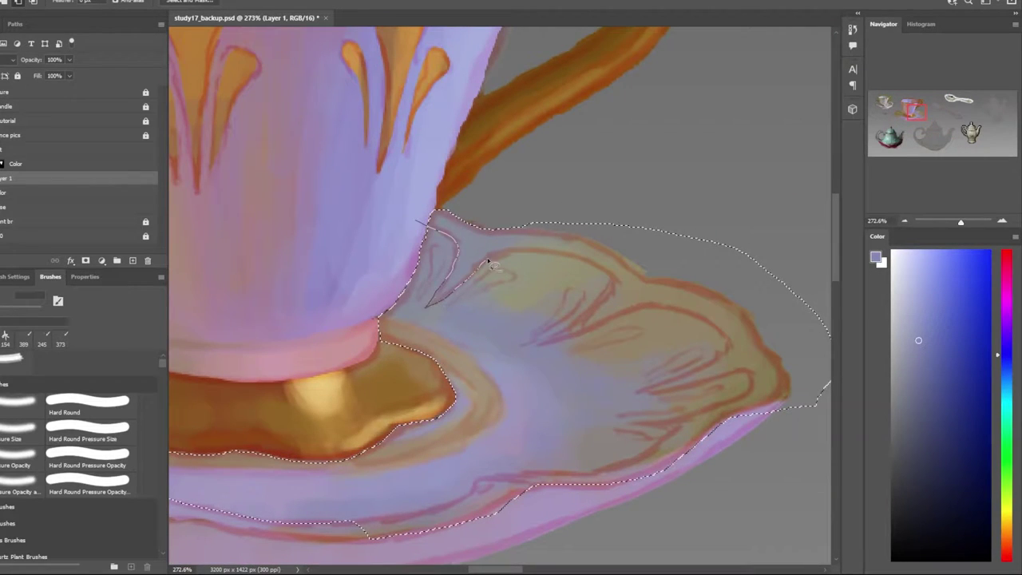
drag(650, 256, 559, 196)
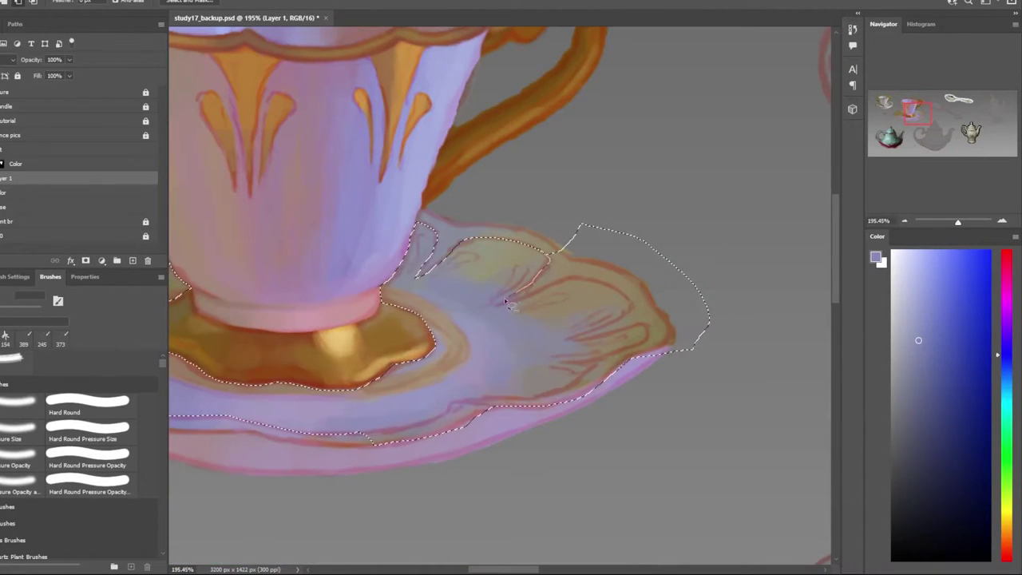
drag(619, 293, 551, 259)
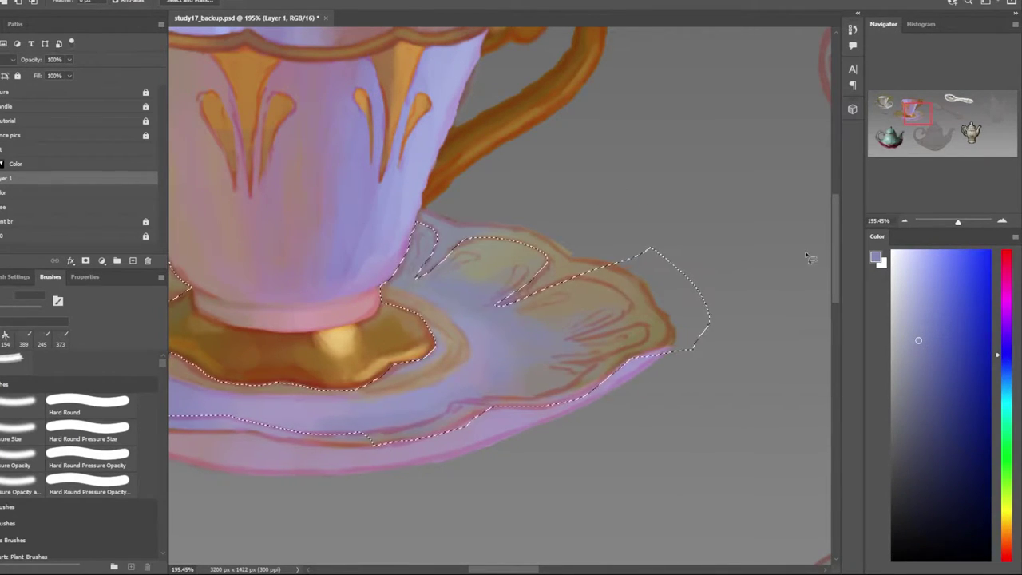
drag(641, 329, 621, 303)
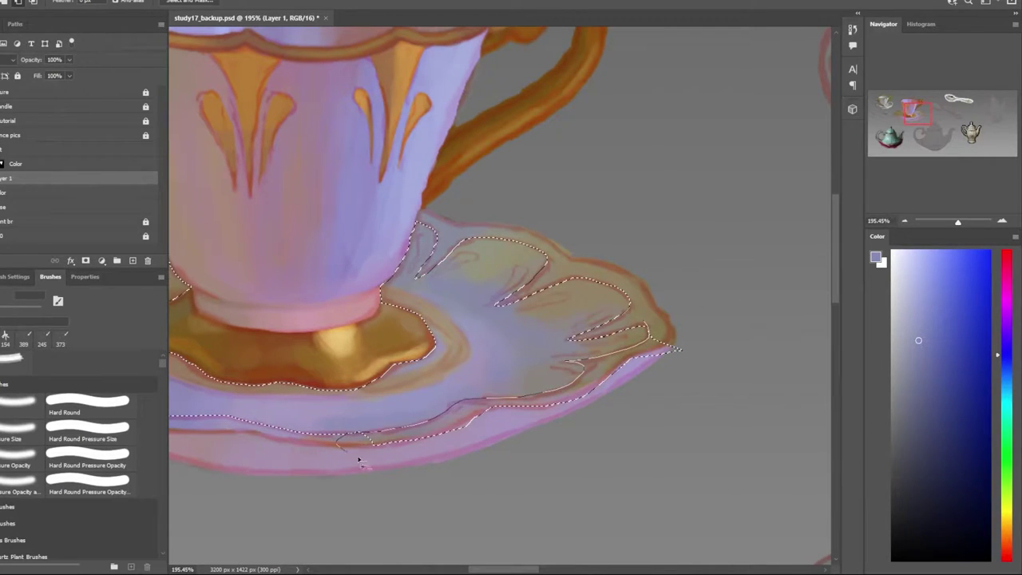
Extend the selection beneath the saucer's lower edge from the left side to the right
scroll(359, 461, down, 5)
scroll(315, 404, up, 4)
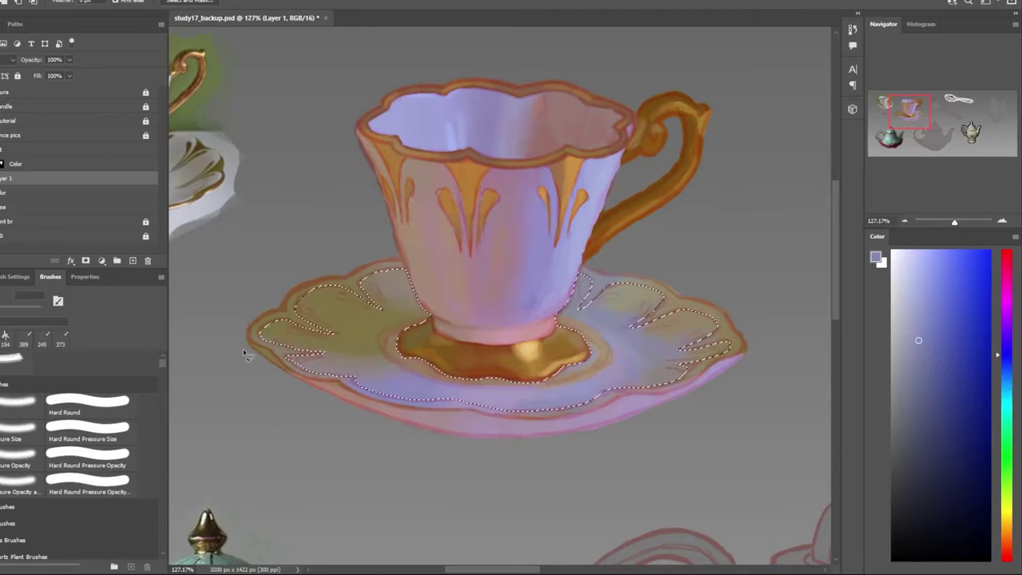
drag(242, 339, 300, 380)
drag(306, 416, 352, 401)
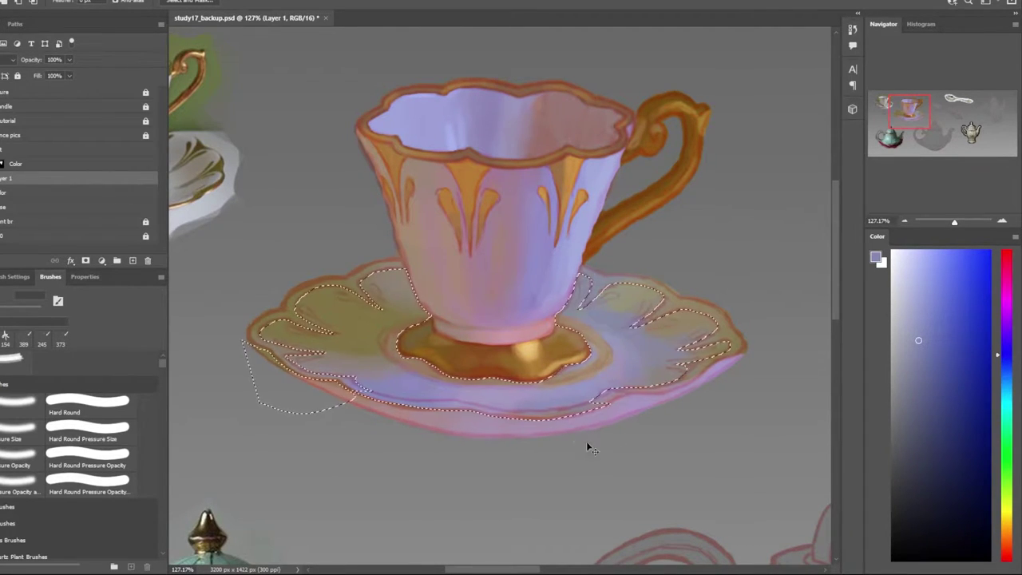
drag(312, 417, 457, 415)
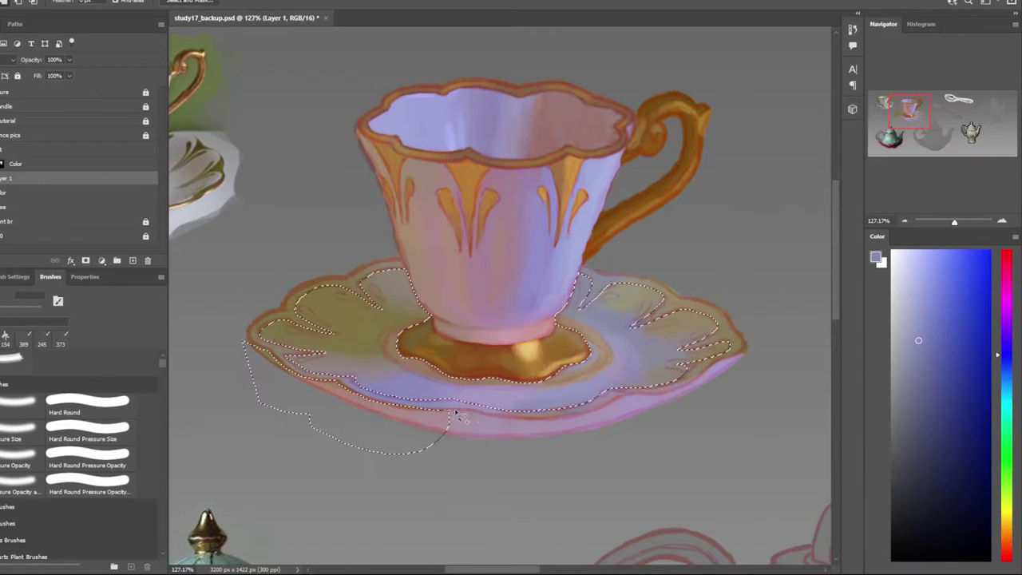
drag(540, 421, 604, 411)
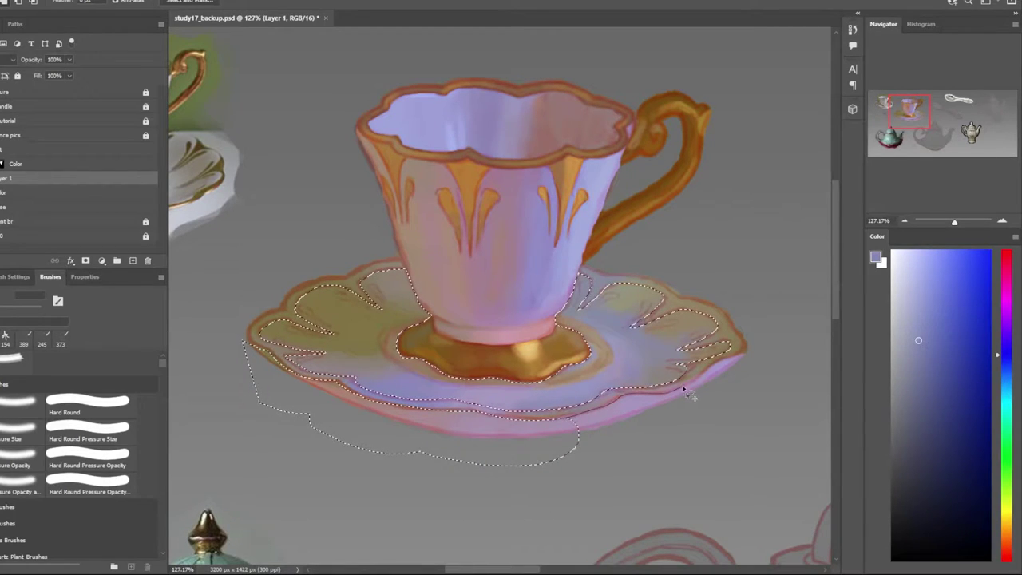
drag(751, 357, 570, 422)
alt+scroll(536, 215, down, 3)
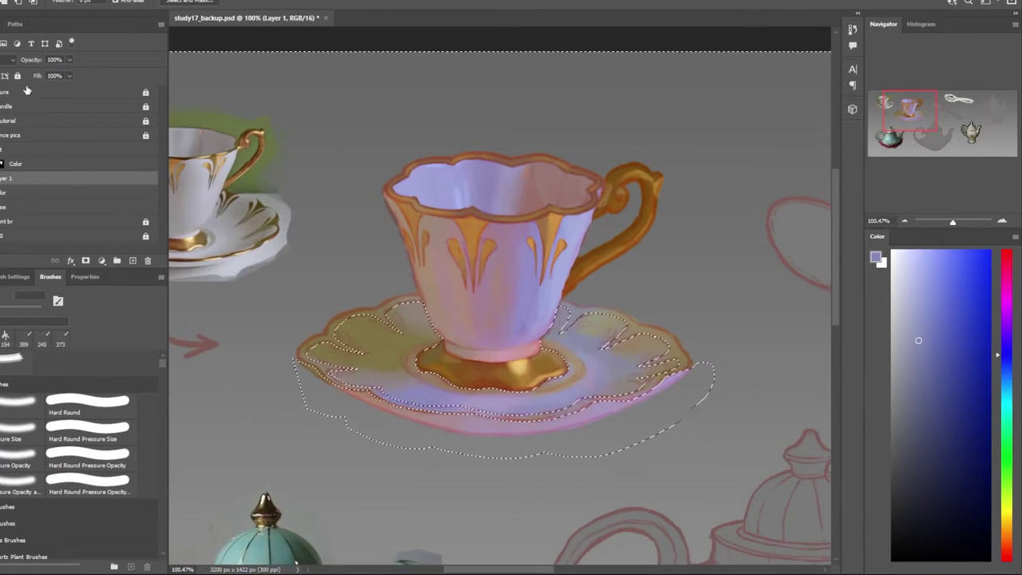
scroll(288, 271, up, 2)
Paint a broad dark gold band along the saucer rim with an enlarged brush
key(b)
scroll(288, 271, up, 3)
alt+click(518, 371)
scroll(518, 371, down, 2)
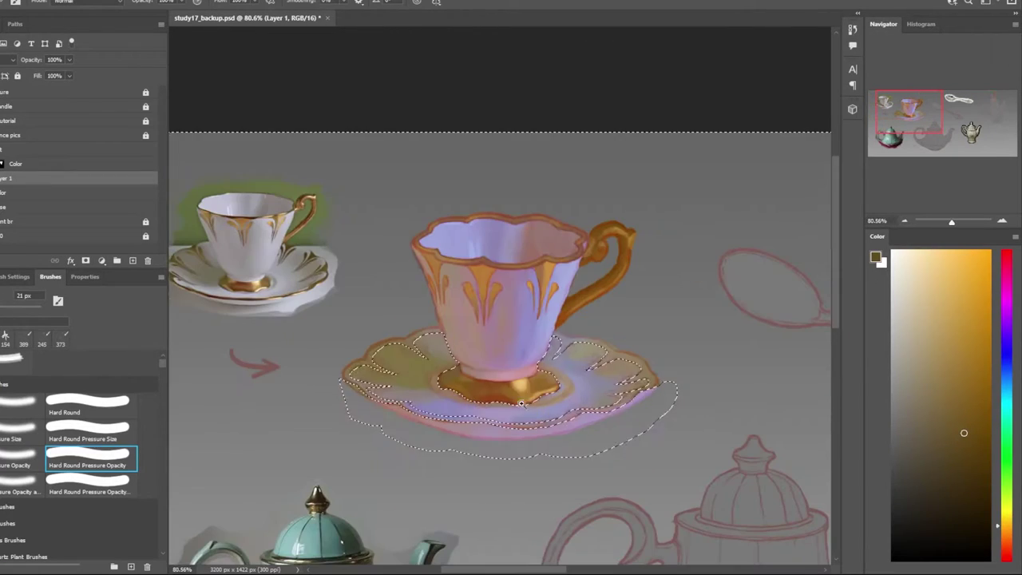
alt+scroll(508, 375, up, 2)
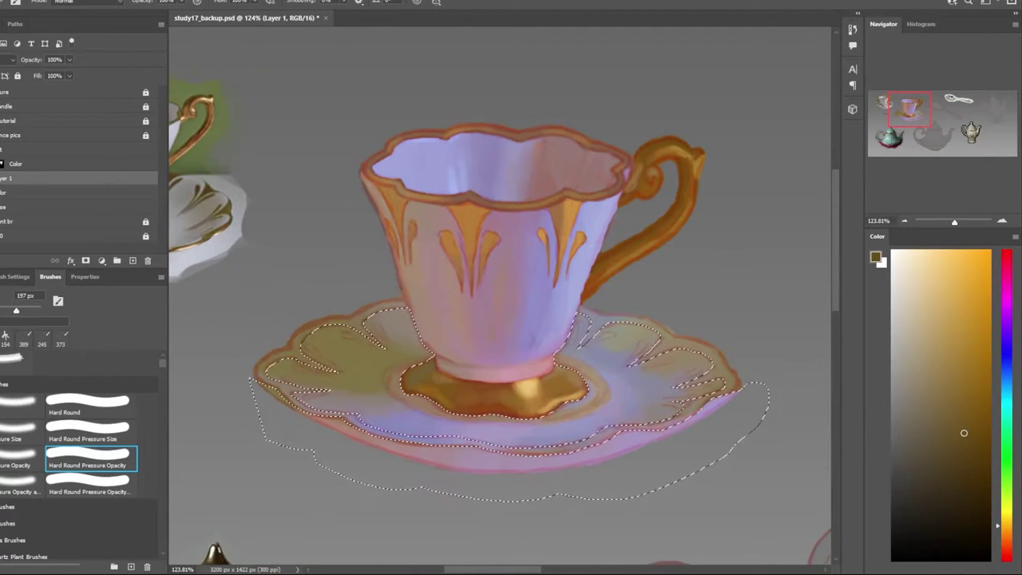
key(bracketright)
key(bracketright)
key(bracketright)
mouse_move(285, 319)
mouse_down()
mouse_move(250, 433)
mouse_move(548, 490)
mouse_move(664, 356)
mouse_up()
key(bracketleft)
key(bracketleft)
key(bracketleft)
Lasso around the cup's upper body and over its top to extend the selection
scroll(564, 301, down, 1)
scroll(541, 285, up, 4)
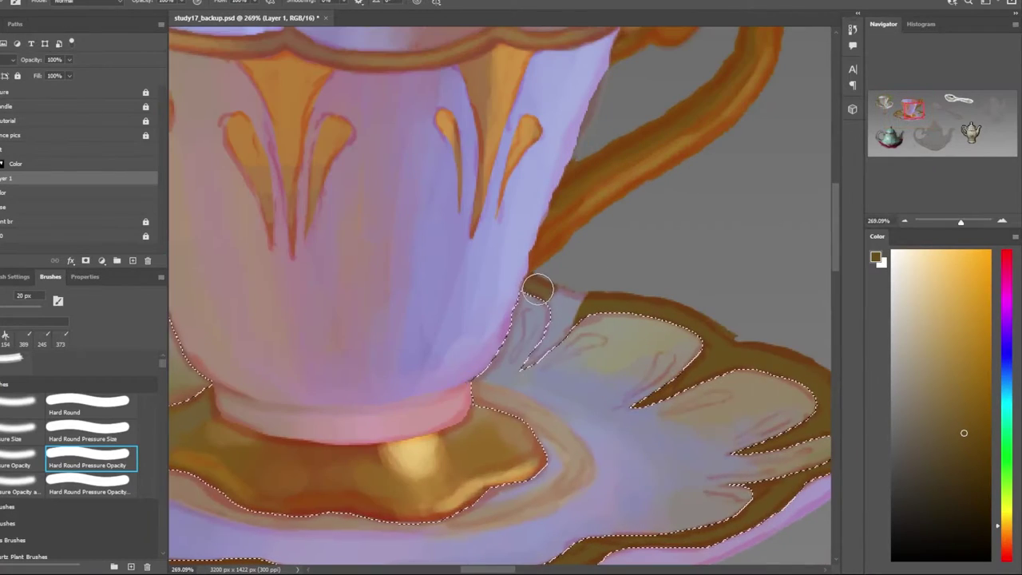
alt+scroll(523, 351, down, 5)
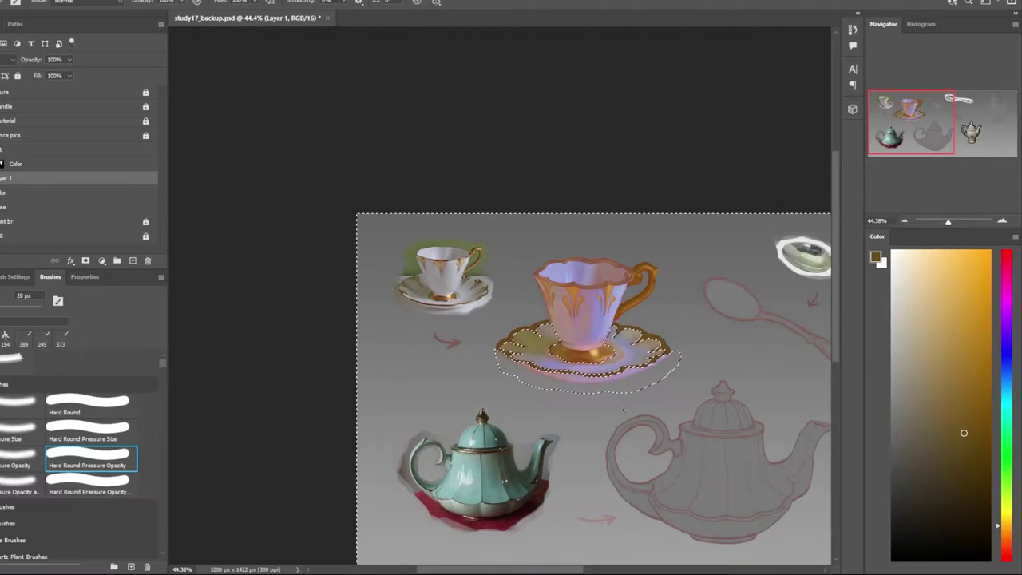
alt+scroll(624, 410, up, 2)
alt+scroll(599, 335, up, 1)
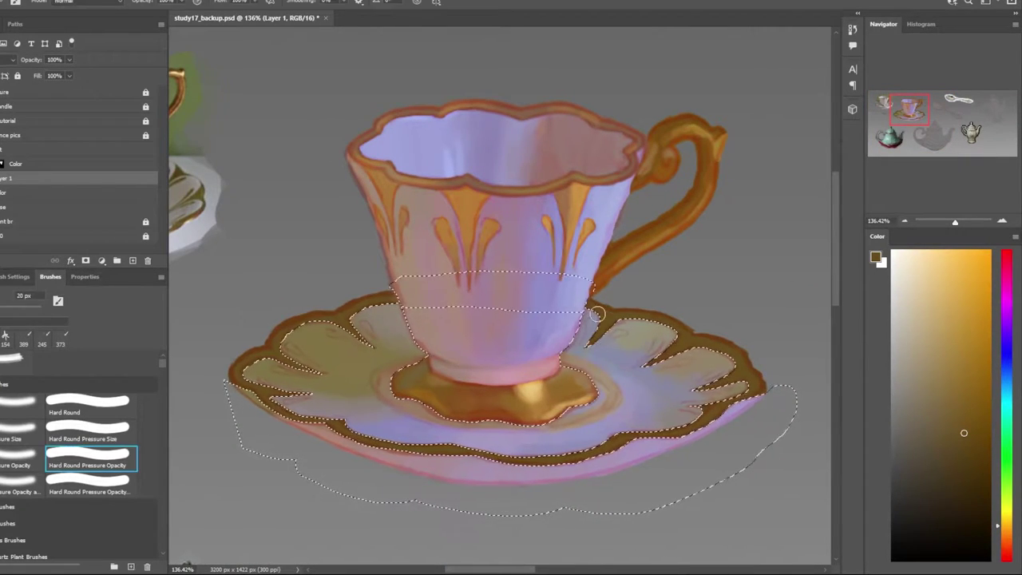
drag(397, 303, 504, 436)
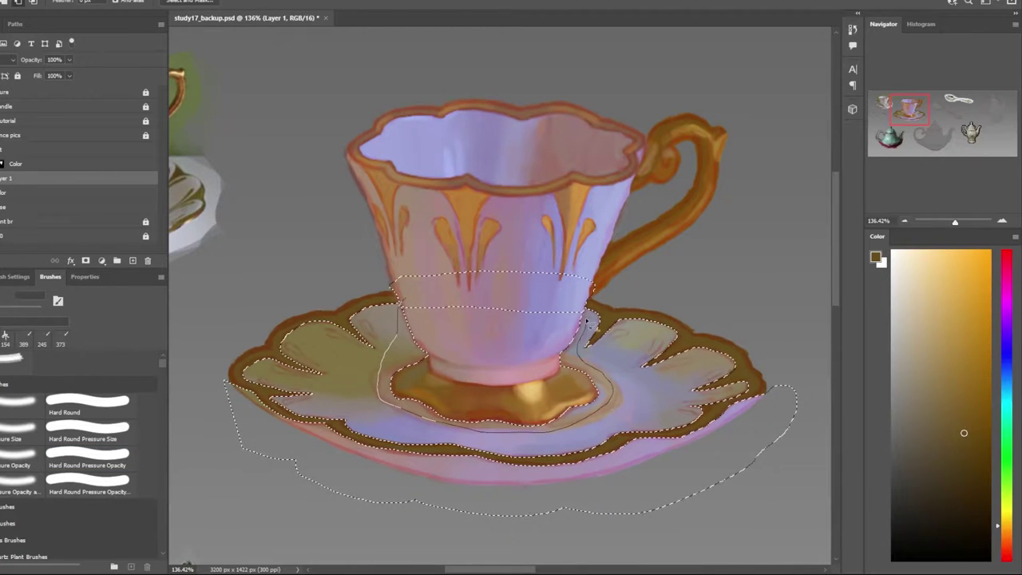
alt+scroll(415, 264, down, 3)
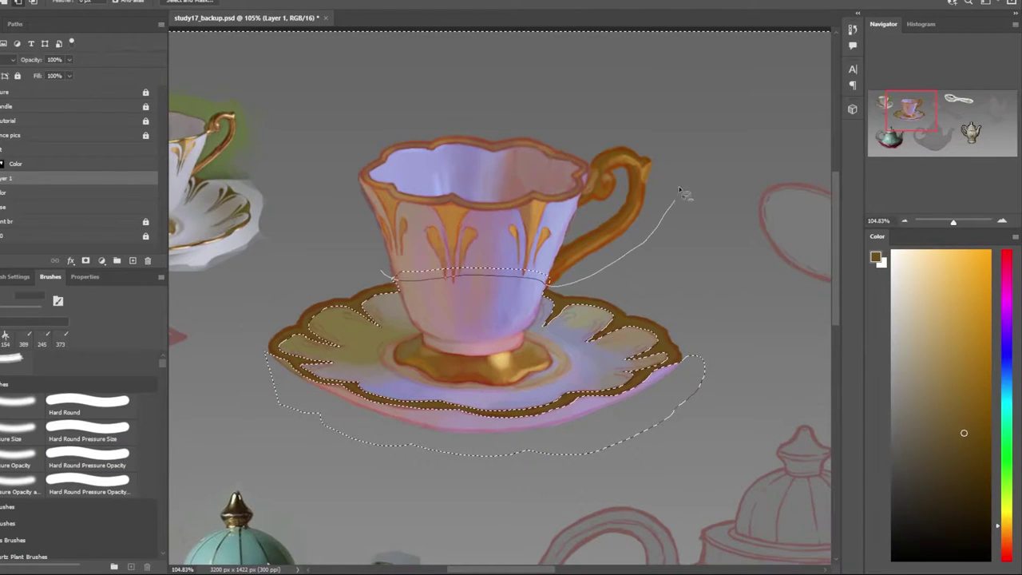
drag(680, 192, 291, 163)
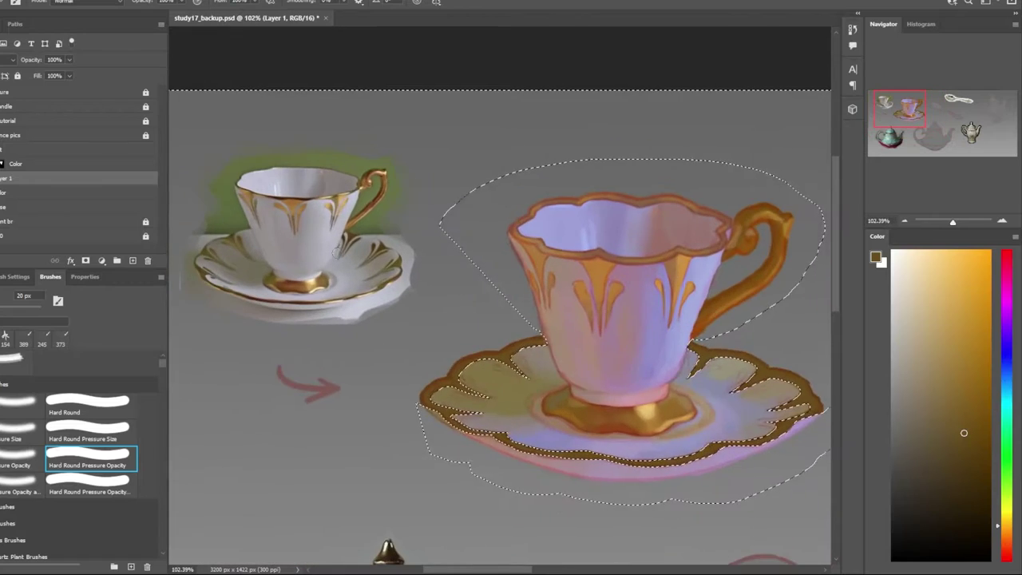
Sample an olive-gold colour from the reference teacup
scroll(341, 292, up, 3)
scroll(488, 554, down, 5)
scroll(585, 399, up, 1)
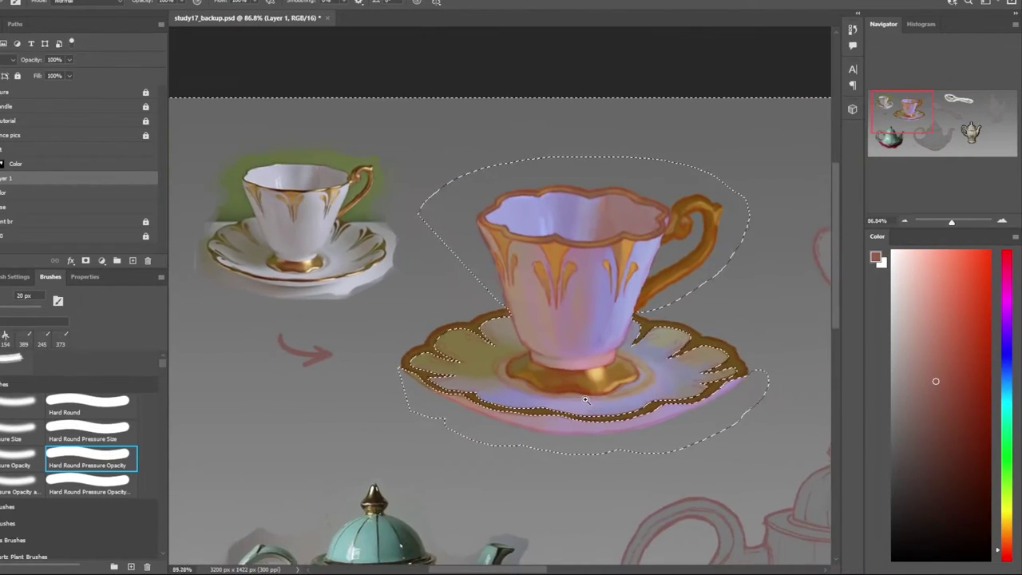
scroll(257, 255, up, 5)
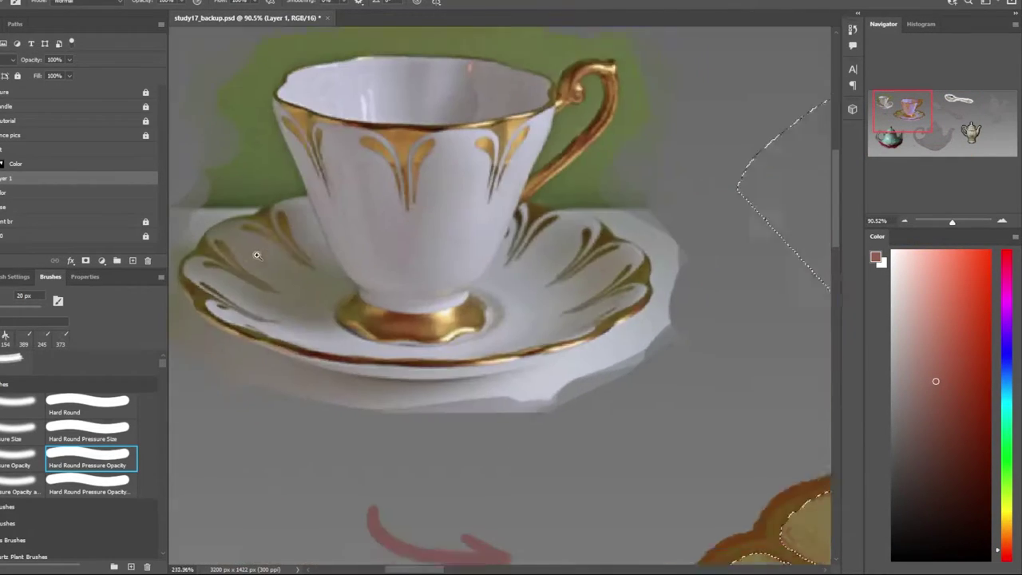
alt+click(257, 255)
scroll(360, 319, down, 3)
scroll(434, 354, up, 3)
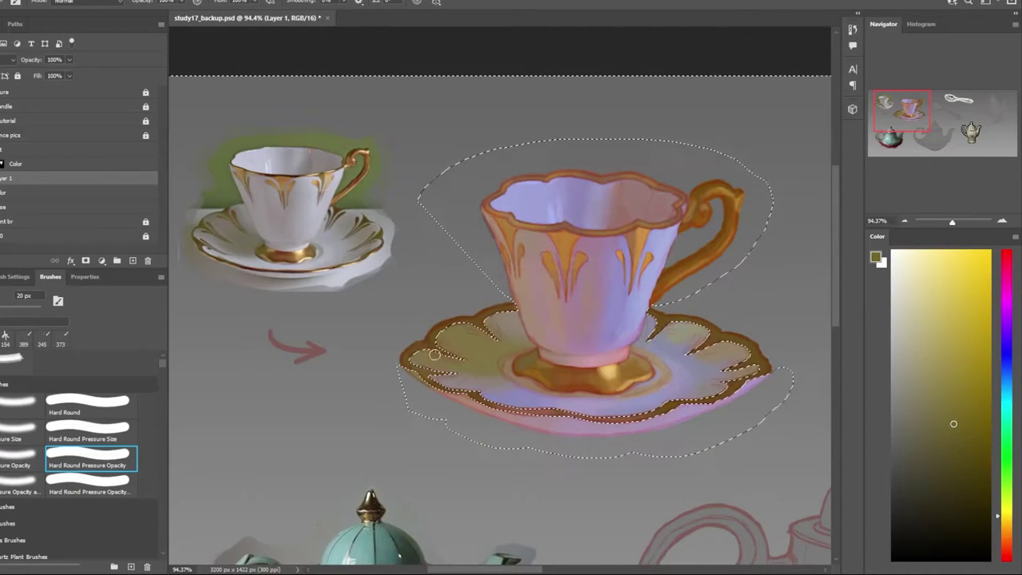
Lasso small leaf-shaped loops on the saucer lobes, from the left rim to the right rim
scroll(447, 347, up, 4)
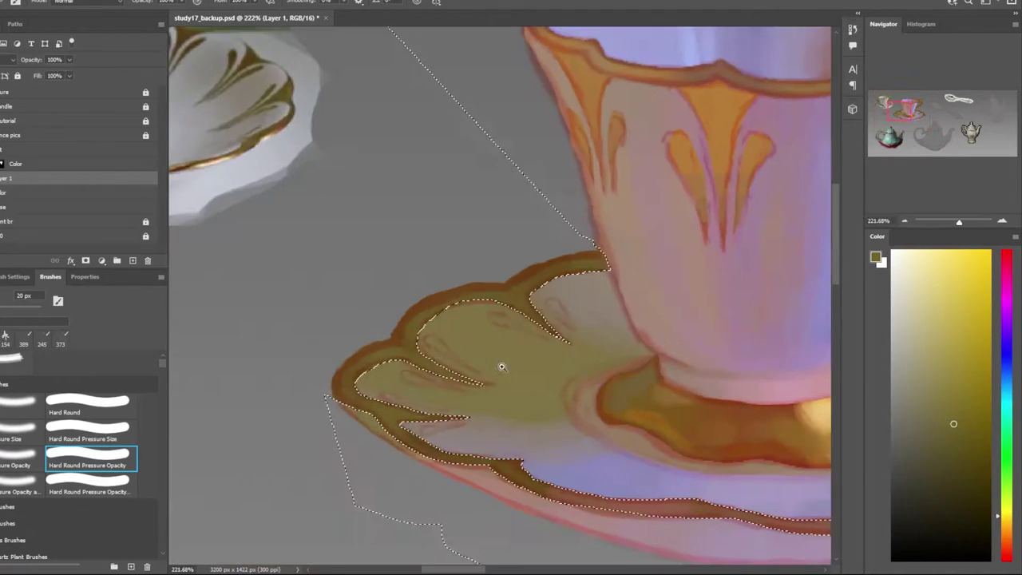
key(l)
click(551, 338)
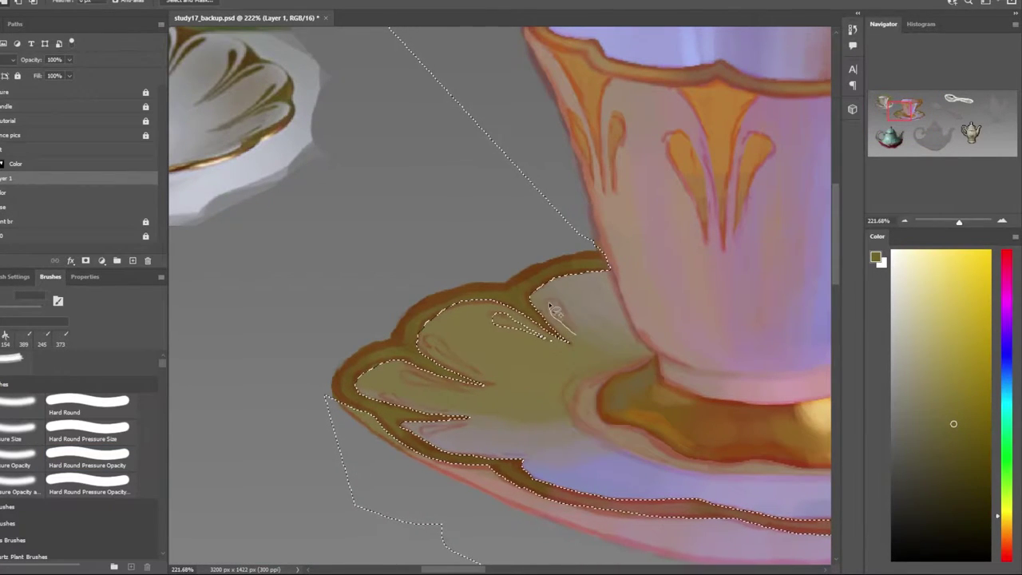
click(581, 341)
drag(451, 352, 435, 345)
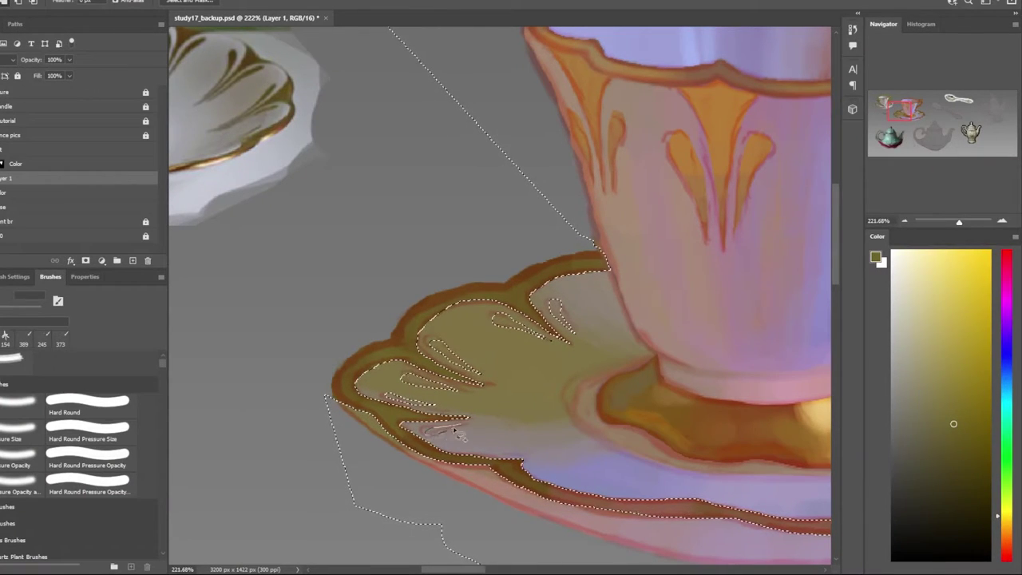
scroll(459, 415, down, 5)
scroll(710, 387, up, 5)
mouse_move(527, 319)
mouse_down()
mouse_move(518, 342)
mouse_move(554, 336)
mouse_up()
drag(616, 376, 656, 379)
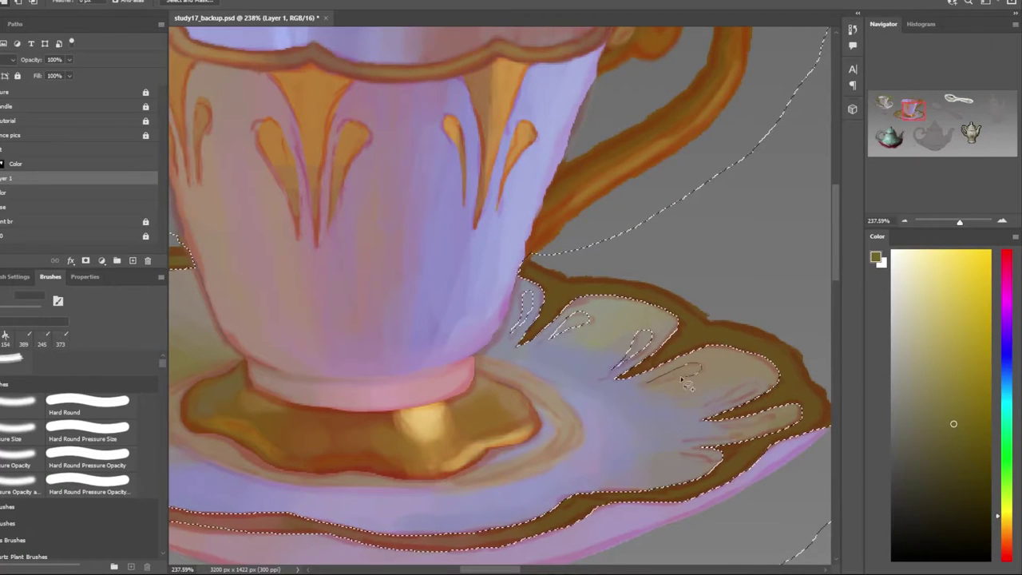
drag(709, 404, 757, 435)
scroll(755, 432, down, 3)
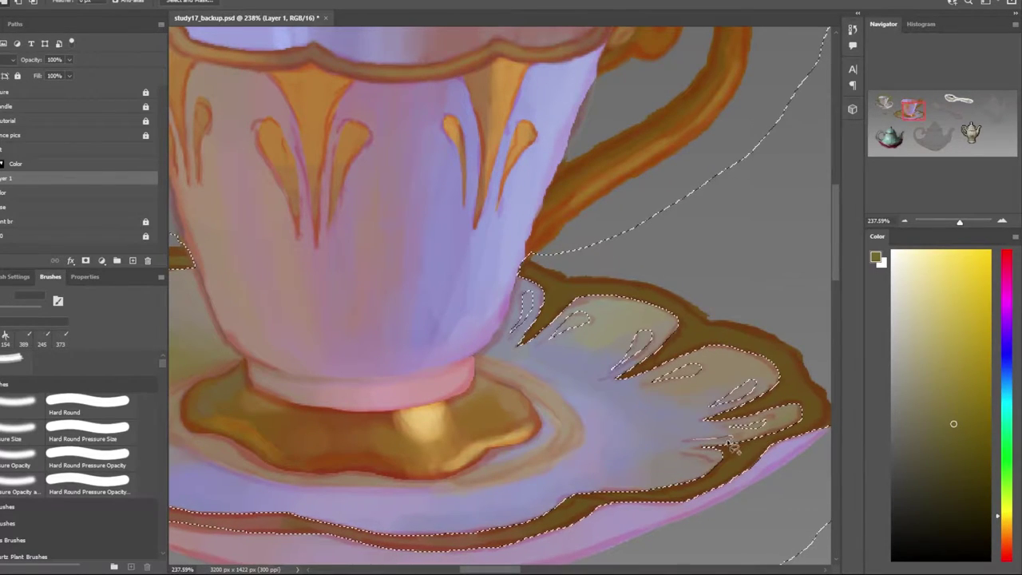
scroll(718, 423, down, 3)
scroll(698, 418, up, 2)
Switch to the pressure-opacity brush and pick an orange painting colour
click(87, 459)
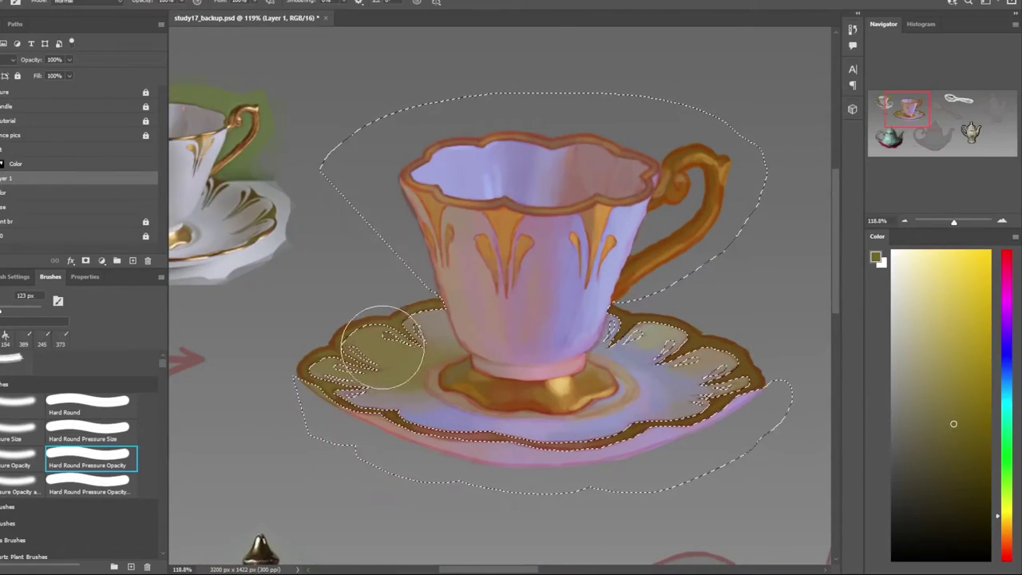
scroll(403, 340, down, 1)
alt+click(404, 340)
scroll(423, 355, up, 2)
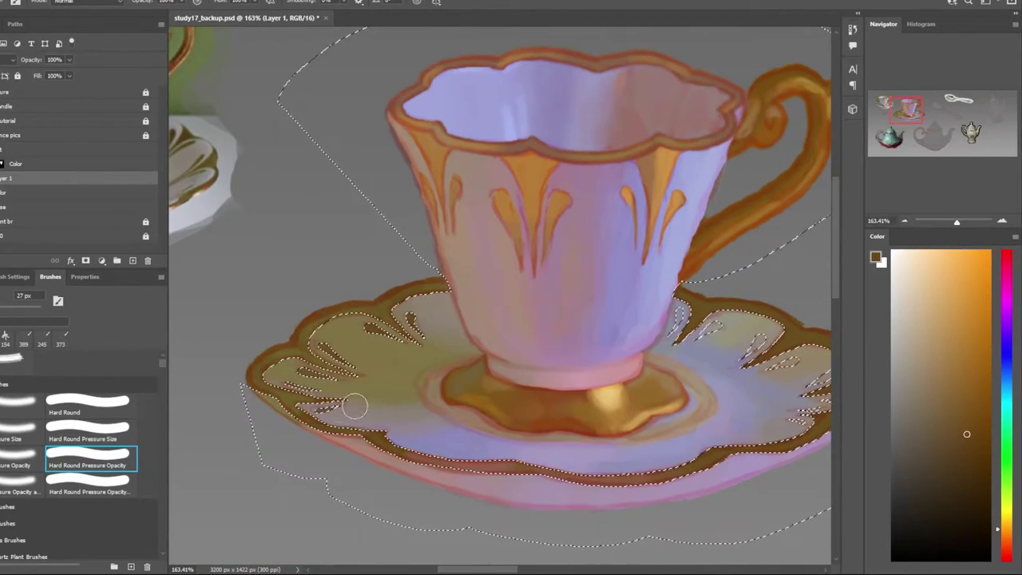
scroll(502, 357, down, 2)
scroll(502, 357, up, 2)
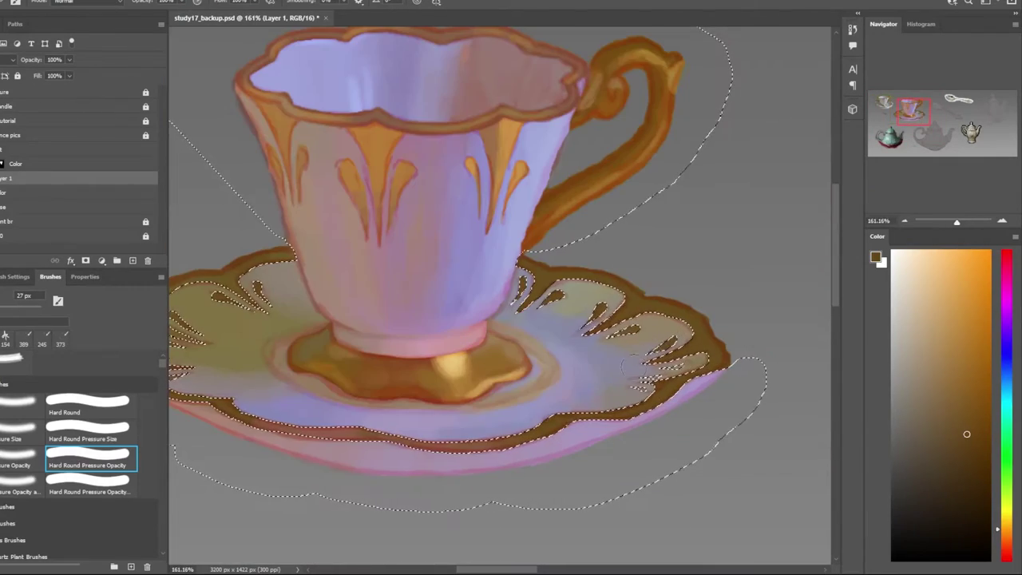
scroll(399, 320, down, 2)
scroll(295, 235, up, 2)
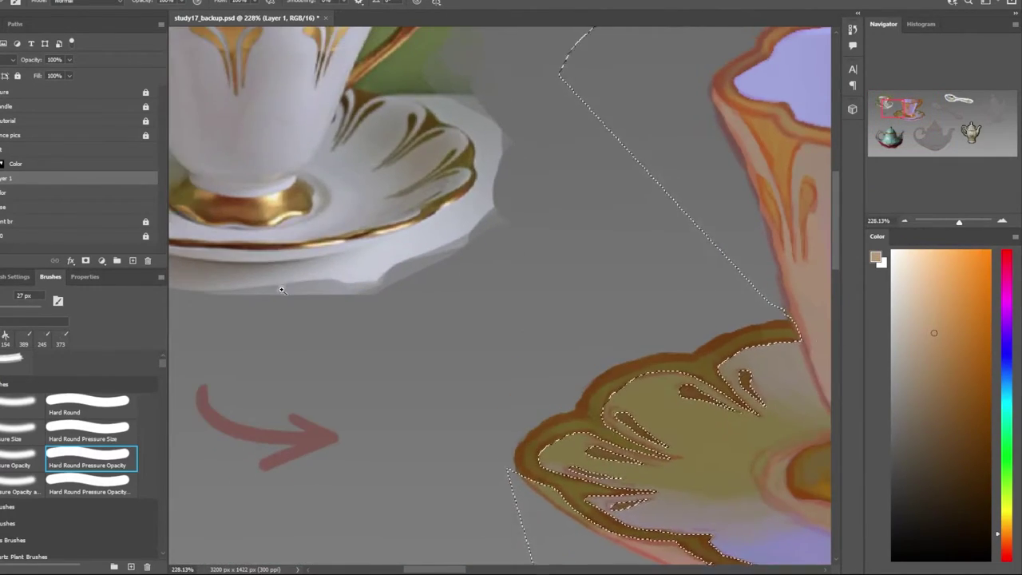
scroll(479, 359, down, 3)
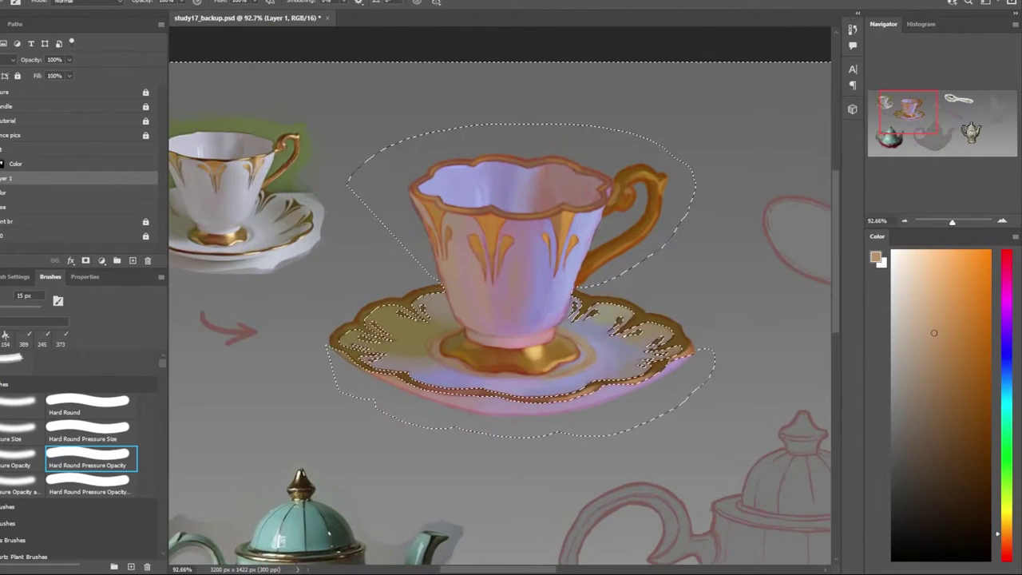
Sample a colour from the reference saucer, then deselect with Ctrl+D and view the teapot sketch
scroll(308, 292, up, 5)
scroll(343, 252, down, 3)
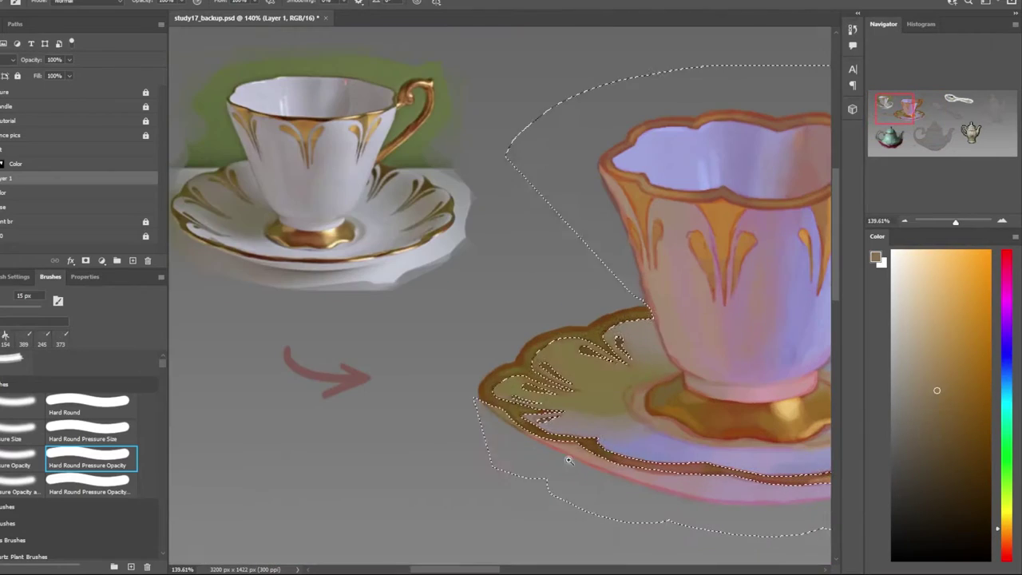
scroll(343, 252, down, 2)
scroll(344, 252, up, 5)
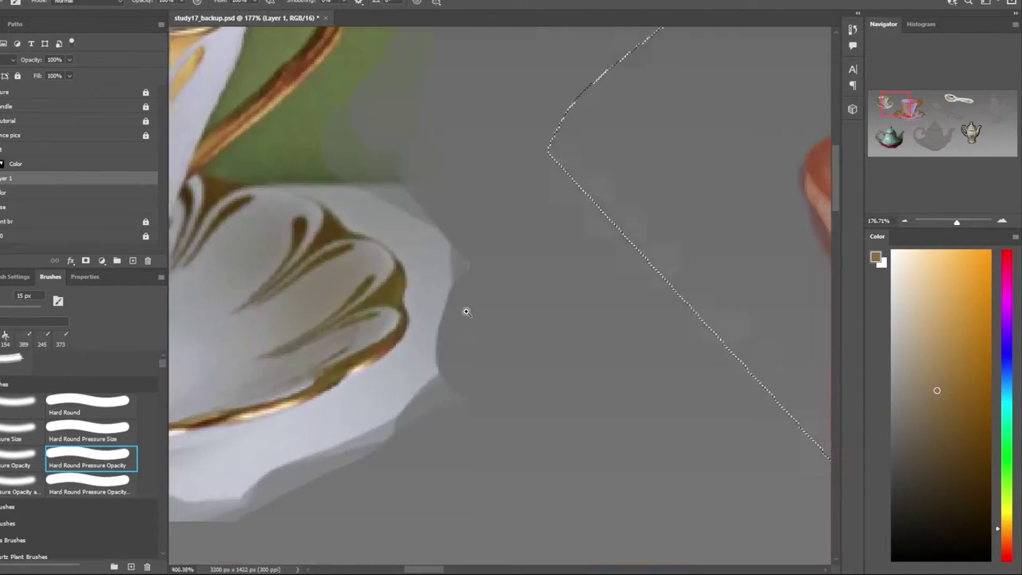
alt+click(465, 311)
scroll(737, 418, down, 5)
scroll(682, 353, up, 2)
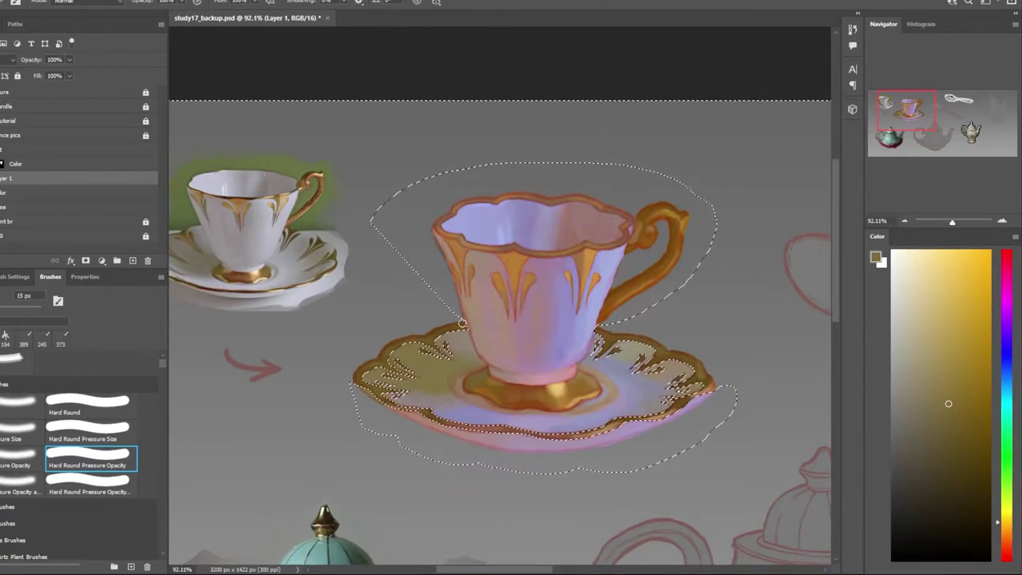
scroll(682, 352, down, 1)
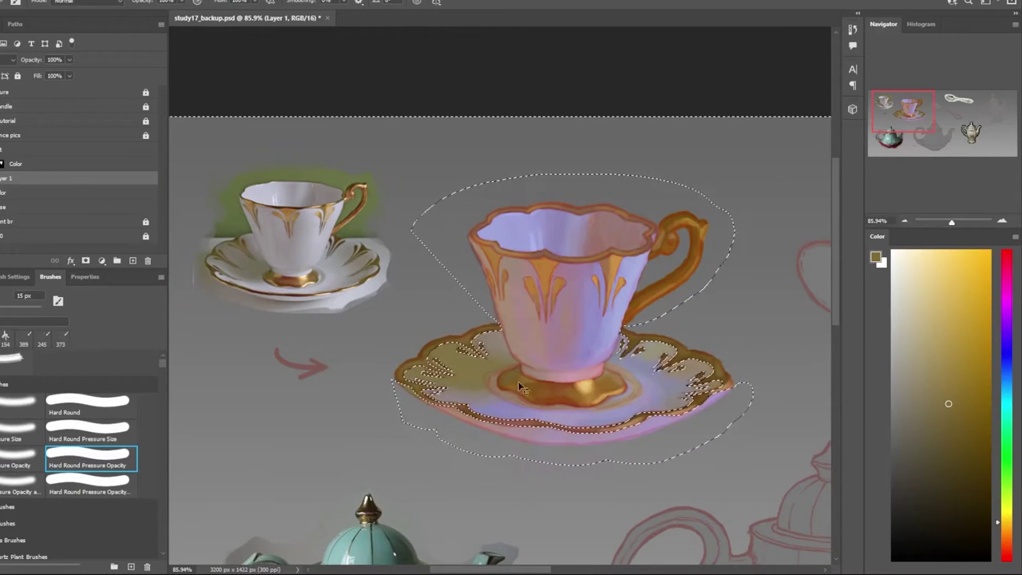
key(ctrl+d)
scroll(581, 416, down, 5)
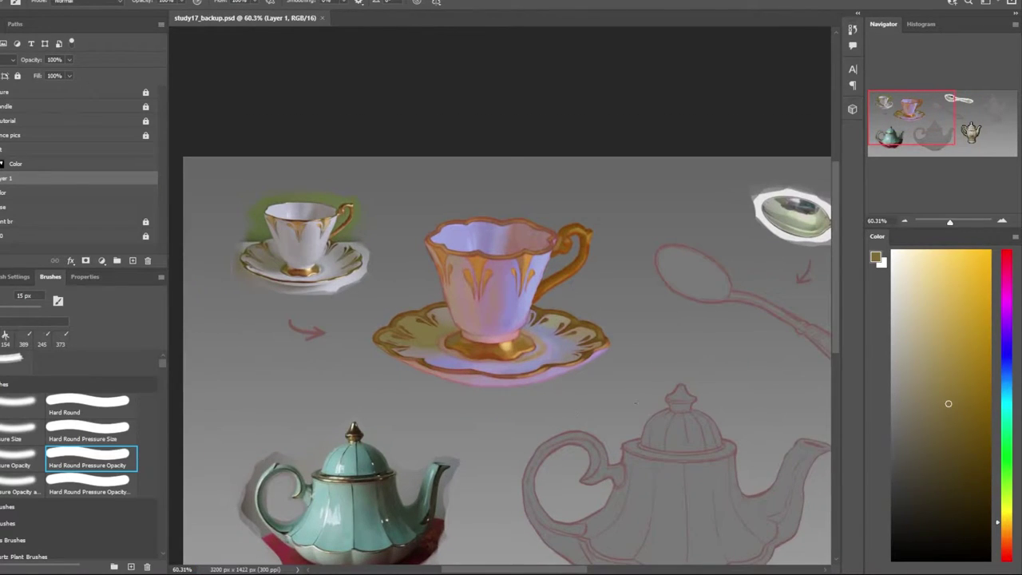
scroll(544, 346, down, 4)
scroll(543, 347, up, 6)
Lasso the teapot body panels, from the upper body down to the lower rim
scroll(543, 346, up, 2)
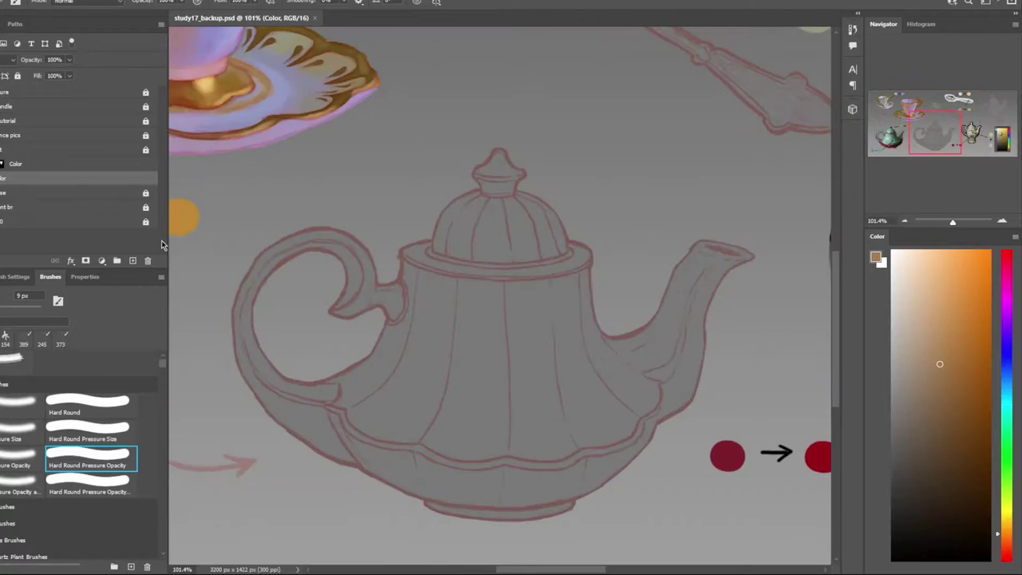
scroll(544, 347, down, 4)
scroll(498, 340, up, 6)
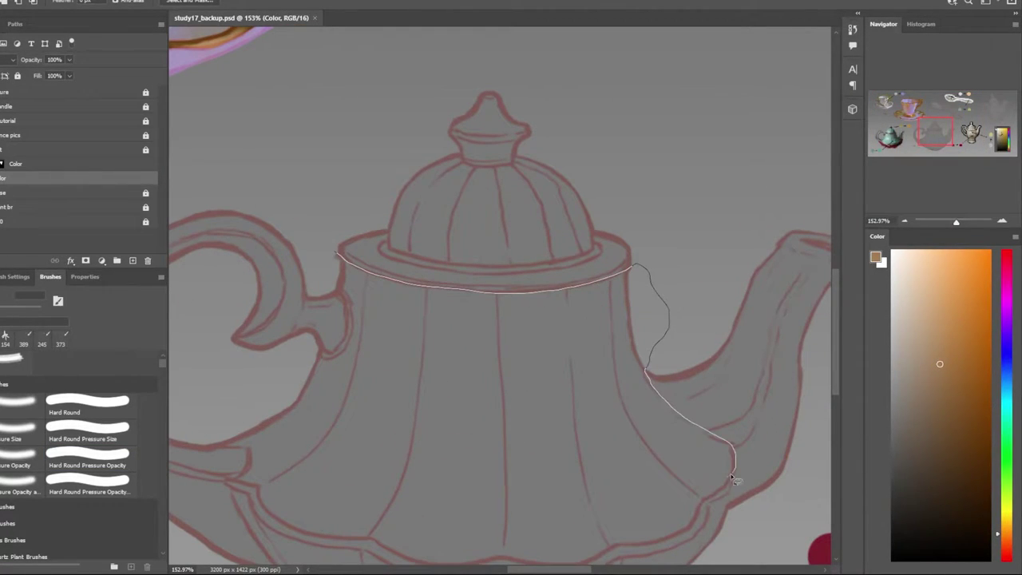
drag(341, 296, 342, 296)
scroll(341, 296, down, 4)
scroll(367, 218, up, 5)
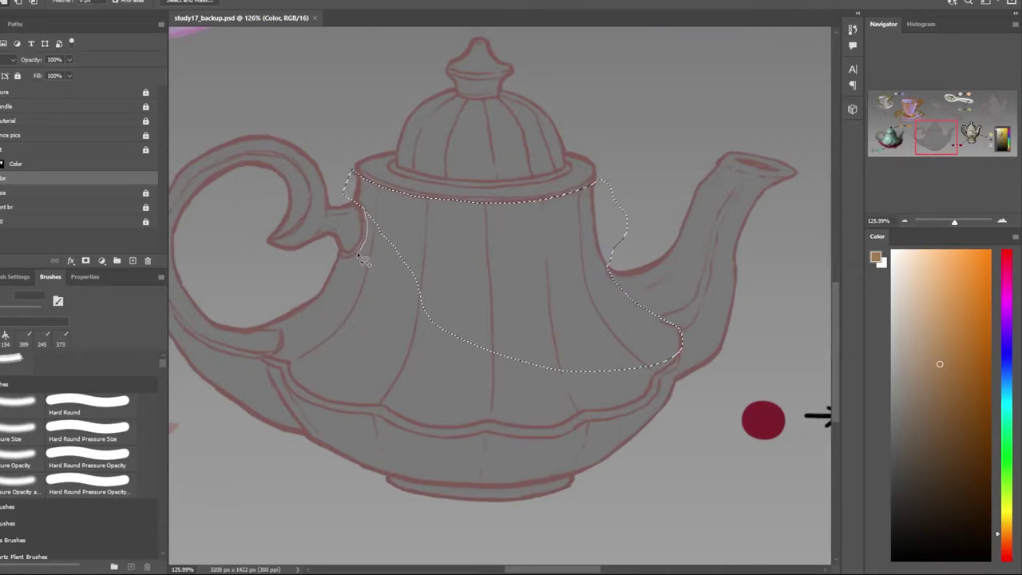
drag(303, 386, 300, 383)
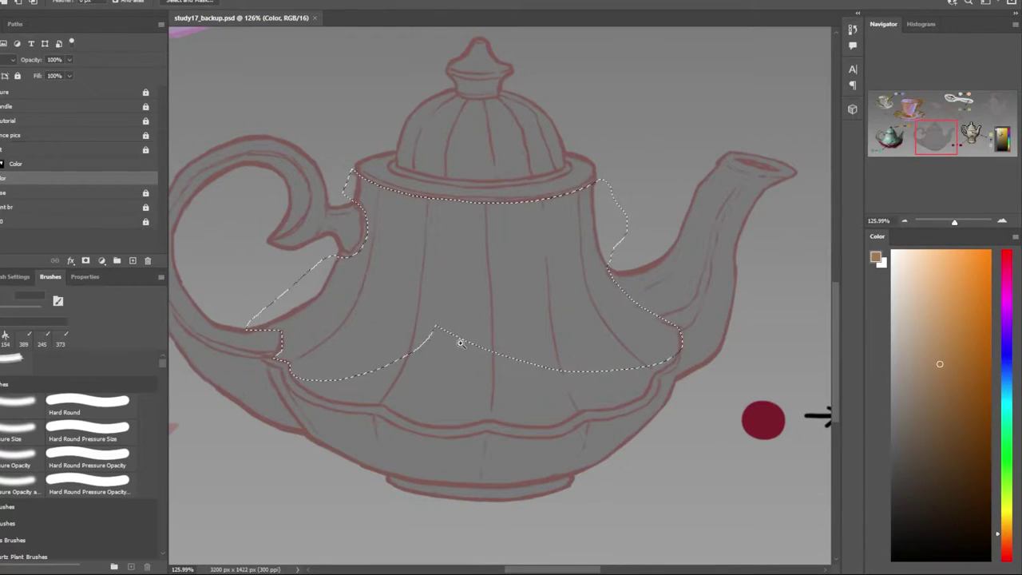
scroll(266, 353, up, 2)
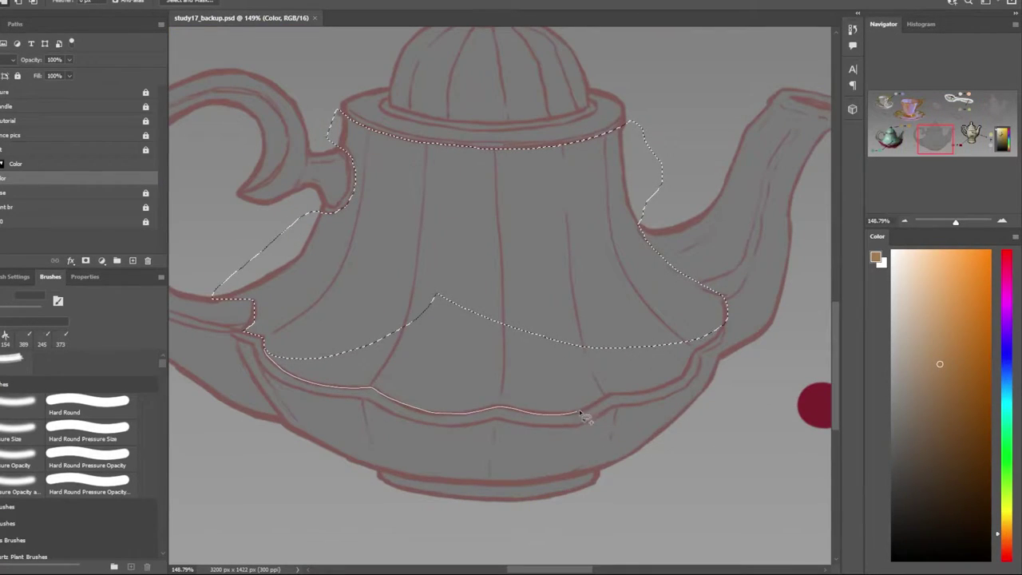
drag(726, 342, 724, 338)
Switch back to the Hard Round Pressure Opacity brush for painting
scroll(490, 341, down, 5)
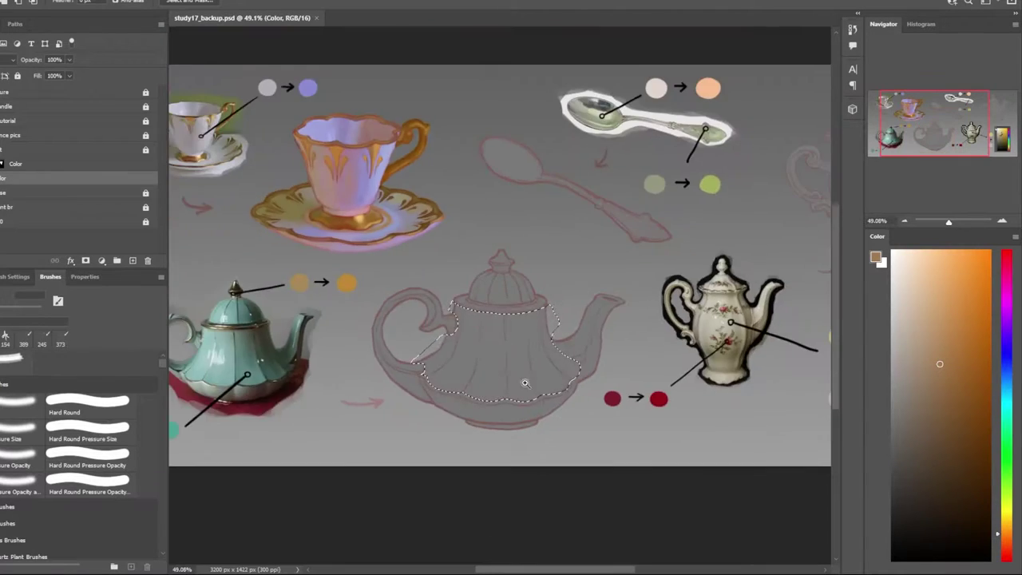
scroll(518, 375, up, 1)
scroll(425, 377, down, 1)
click(88, 457)
Fill the selected teapot body with teal and brighten its right side
alt+click(314, 342)
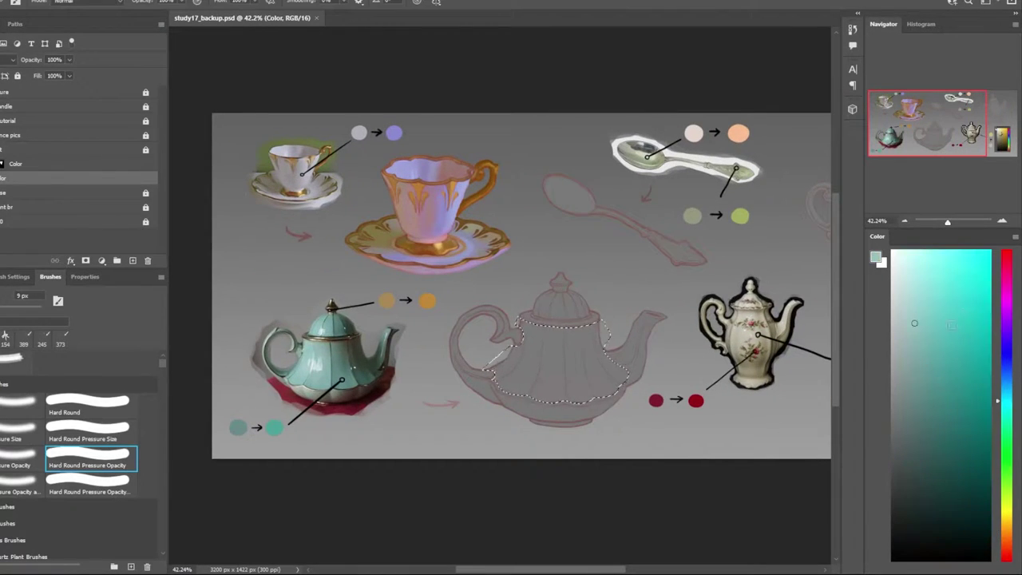
mouse_move(436, 326)
mouse_down()
mouse_move(610, 368)
mouse_move(595, 358)
mouse_up()
click(936, 385)
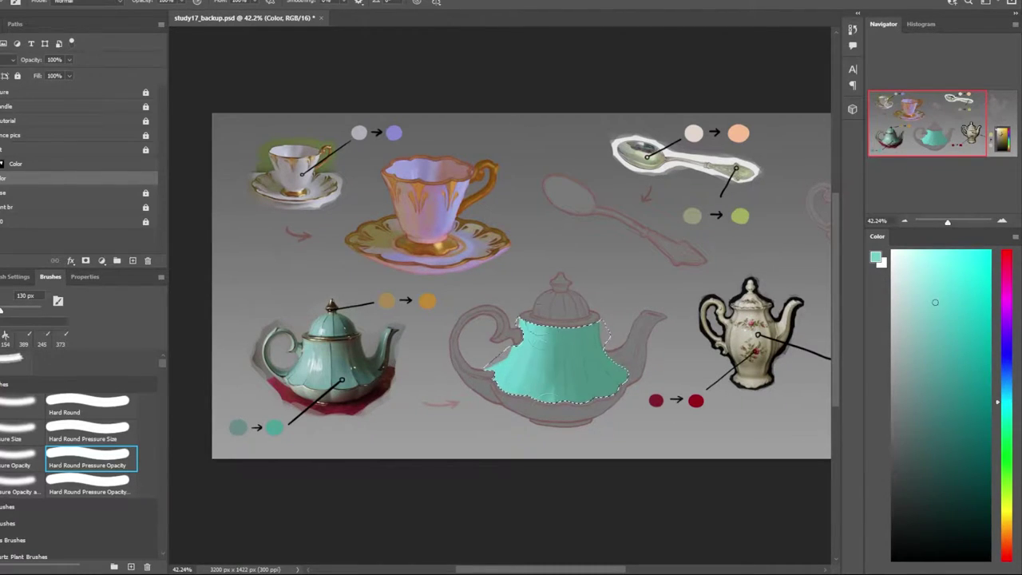
drag(555, 351, 573, 367)
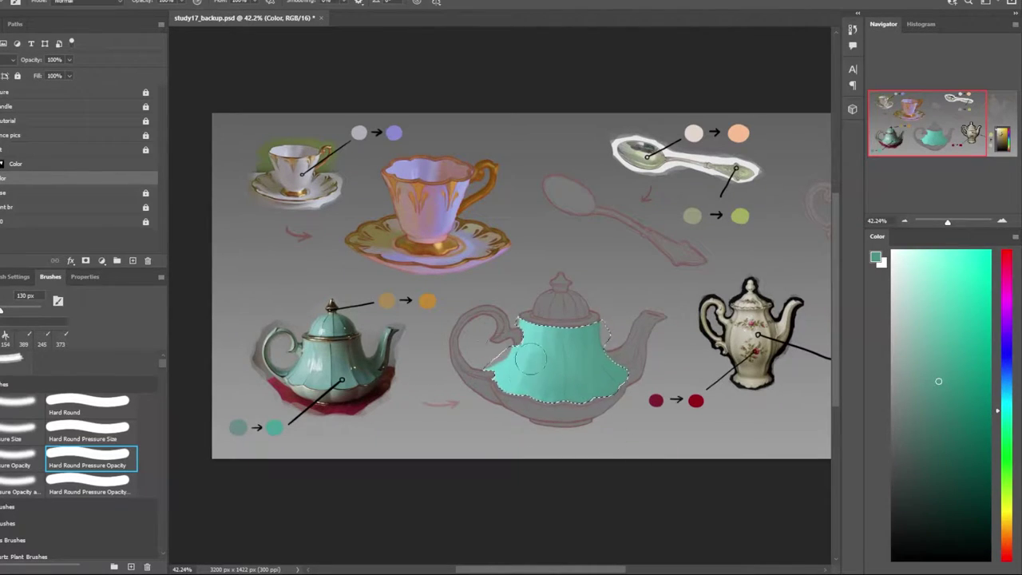
Paint darker grey-green vertical strokes and shade the body's right side green
alt+click(436, 389)
mouse_move(575, 366)
mouse_down()
mouse_move(566, 346)
mouse_move(648, 382)
mouse_up()
scroll(592, 399, up, 3)
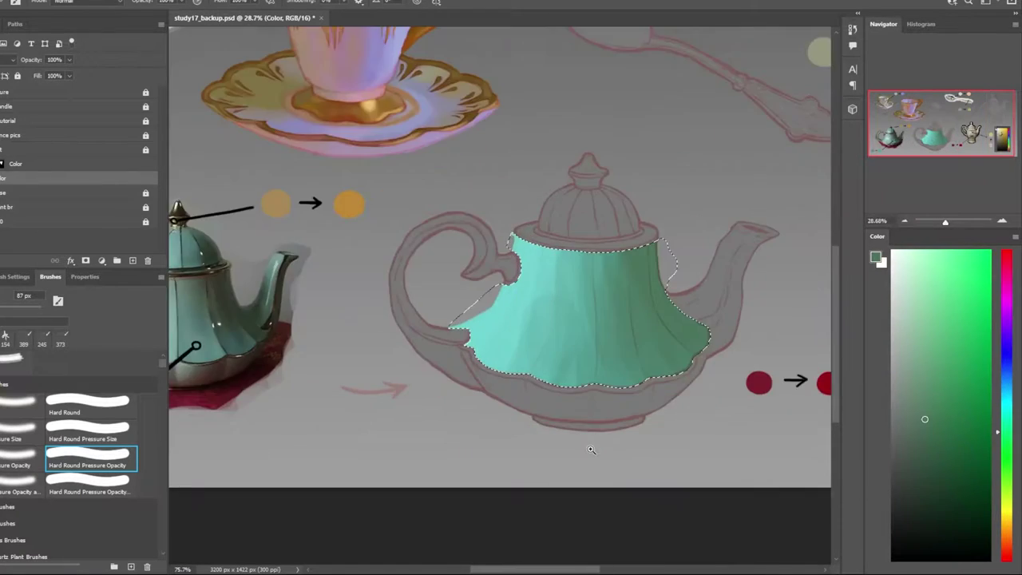
scroll(559, 352, down, 5)
scroll(512, 313, up, 2)
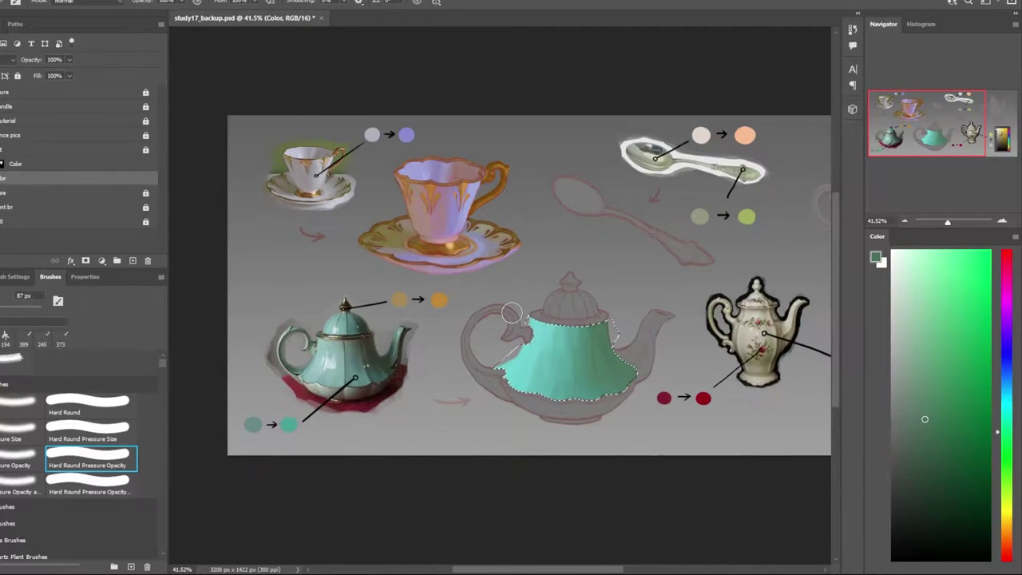
scroll(512, 313, down, 2)
scroll(512, 313, up, 3)
scroll(512, 313, up, 1)
click(924, 451)
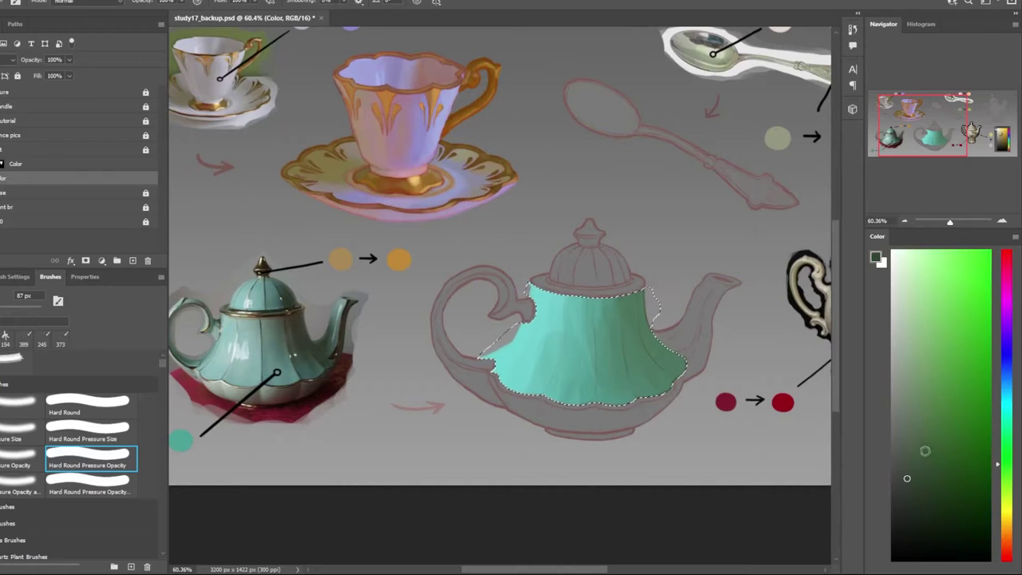
mouse_move(615, 298)
mouse_down()
mouse_move(637, 395)
mouse_move(655, 315)
mouse_up()
Deepen the green on the right and repaint teal along the bottom-left edge
scroll(683, 436, down, 3)
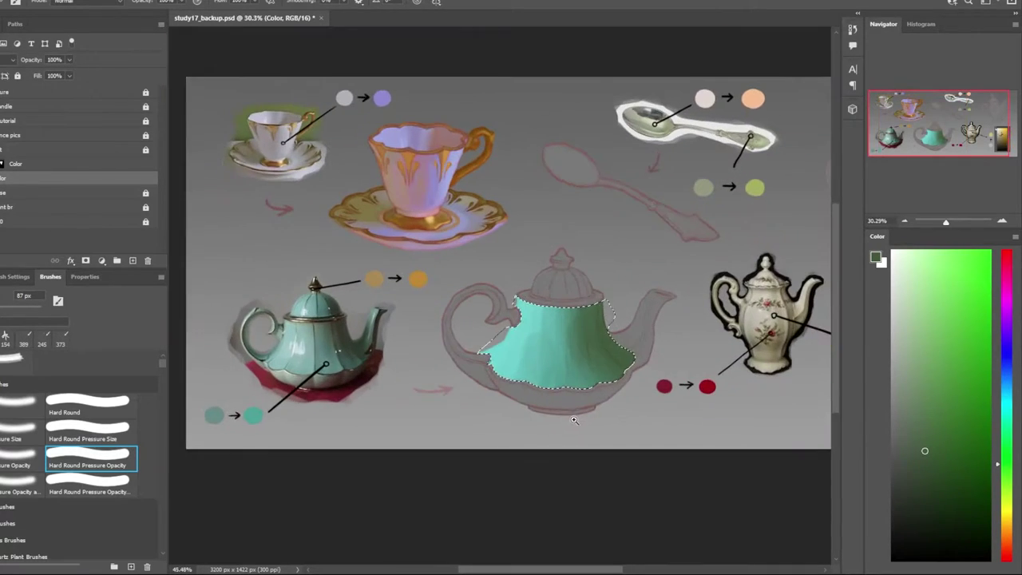
scroll(684, 436, up, 3)
alt+click(616, 392)
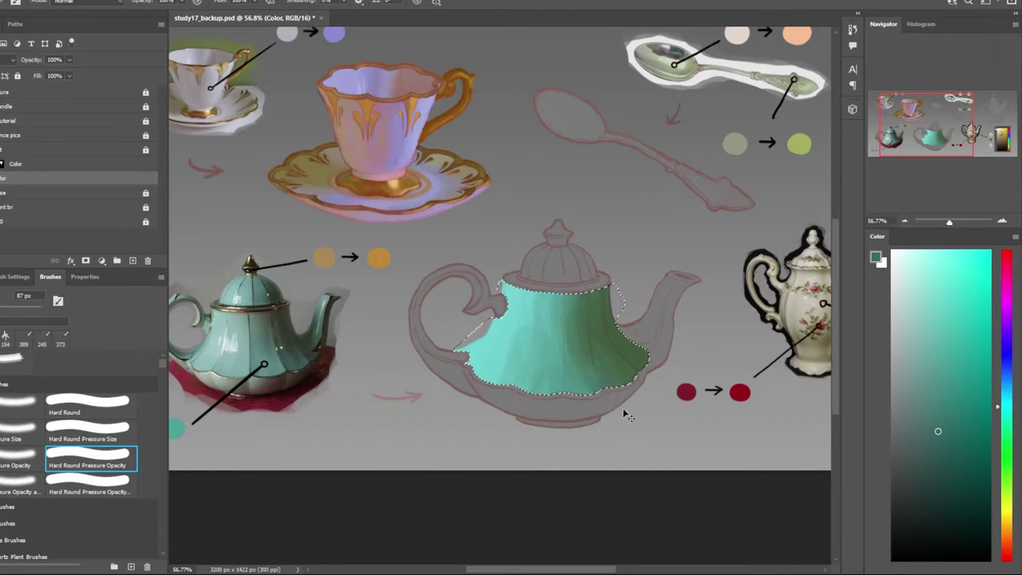
alt+click(301, 361)
drag(604, 376, 613, 351)
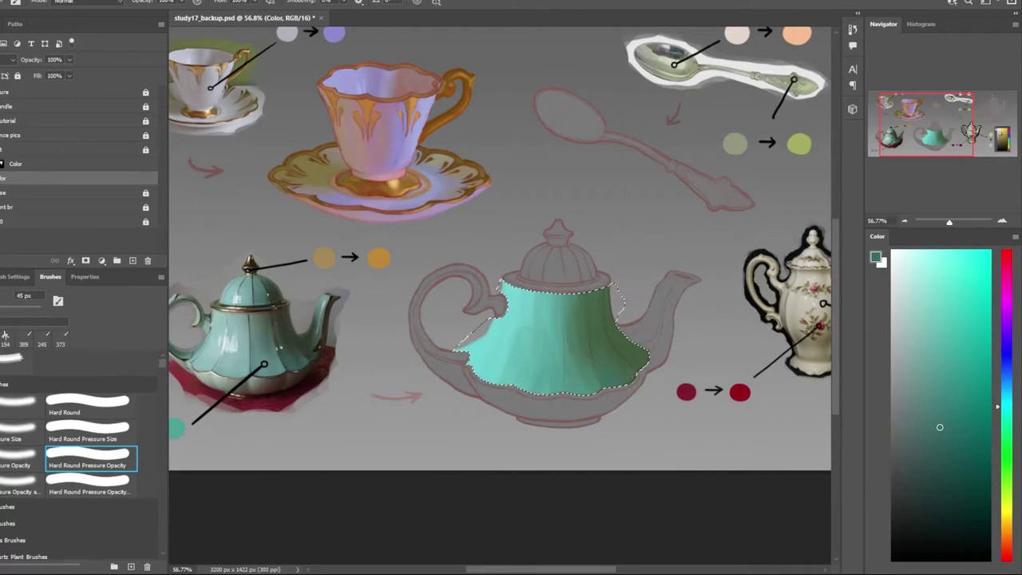
alt+click(301, 350)
drag(519, 389, 465, 339)
Paint a dark green band down the right side of the teapot body
scroll(310, 336, up, 3)
alt+click(381, 365)
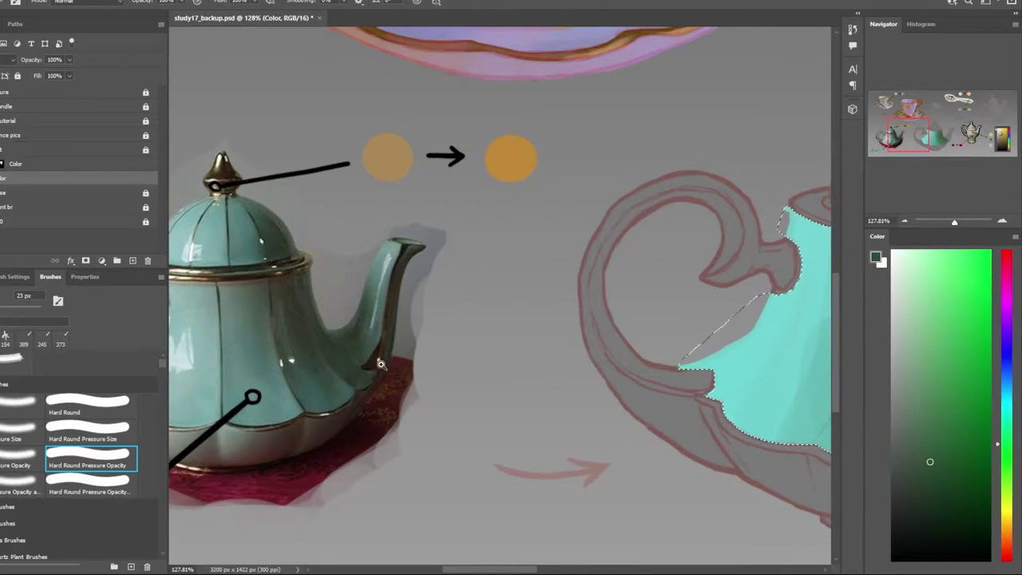
scroll(559, 359, down, 4)
scroll(728, 378, up, 2)
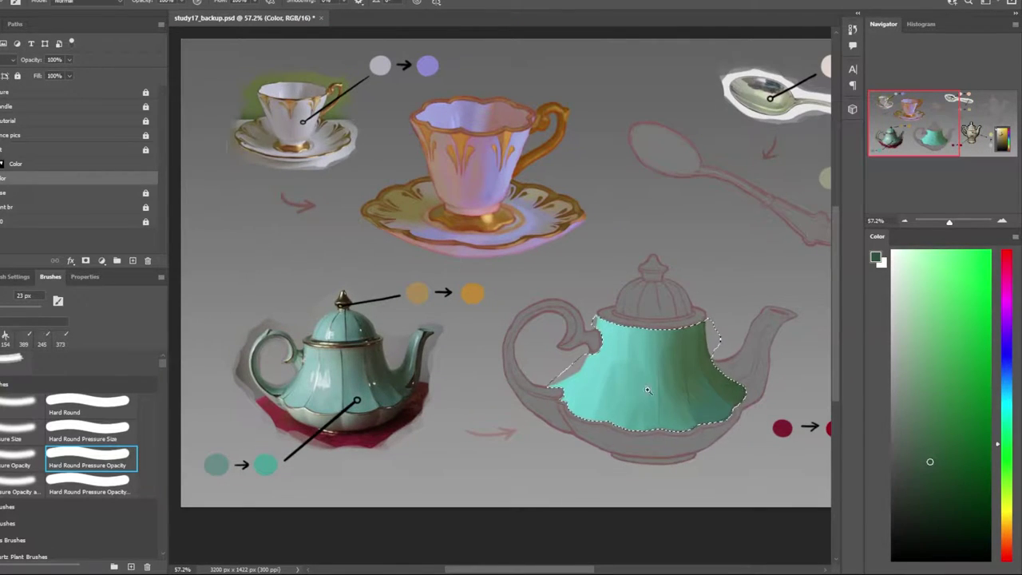
scroll(599, 392, up, 2)
alt+click(319, 359)
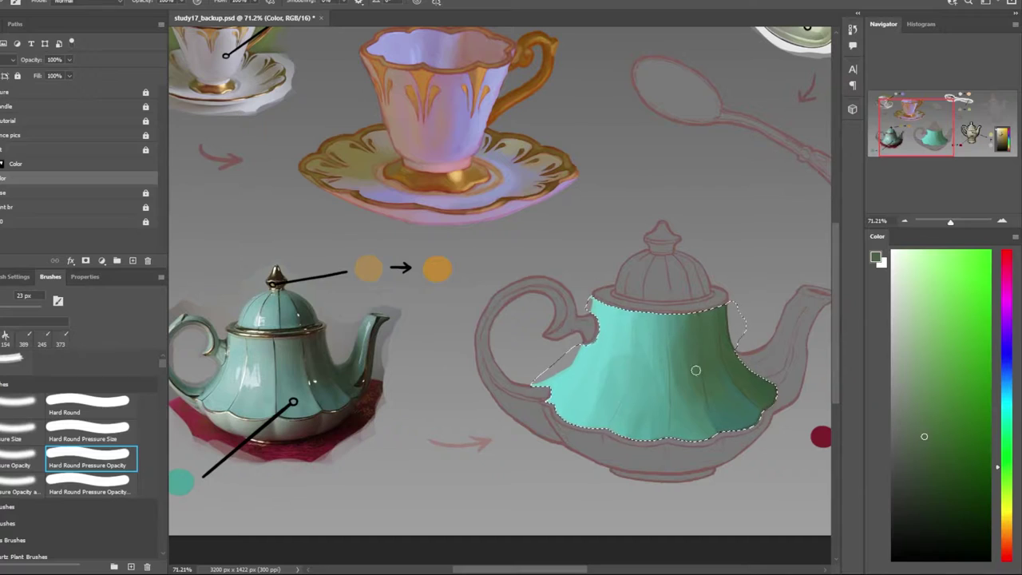
drag(678, 315, 678, 431)
Add light-teal highlight strokes down the centre and centre-right panels
alt+click(290, 361)
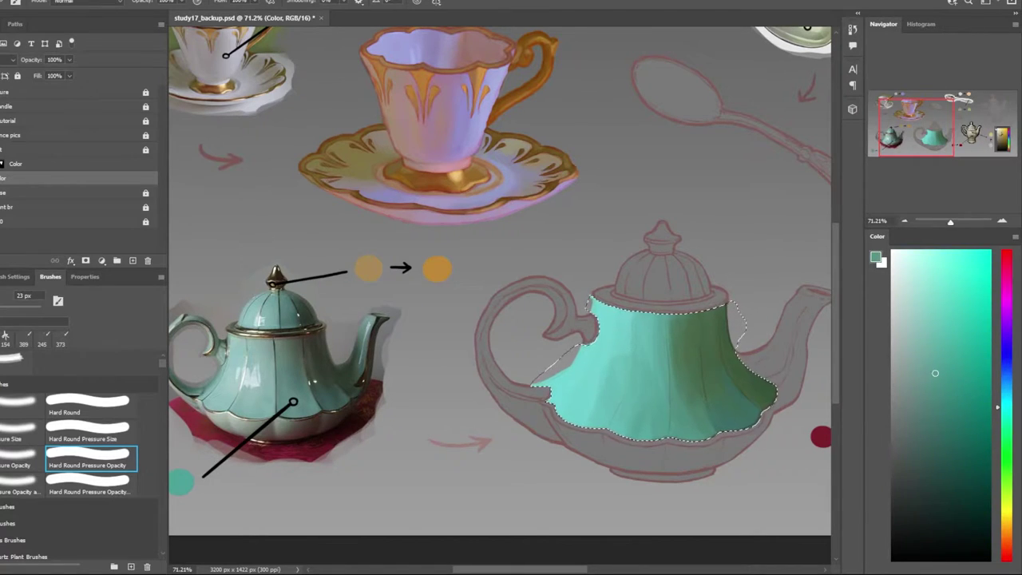
drag(672, 318, 628, 432)
drag(678, 312, 681, 413)
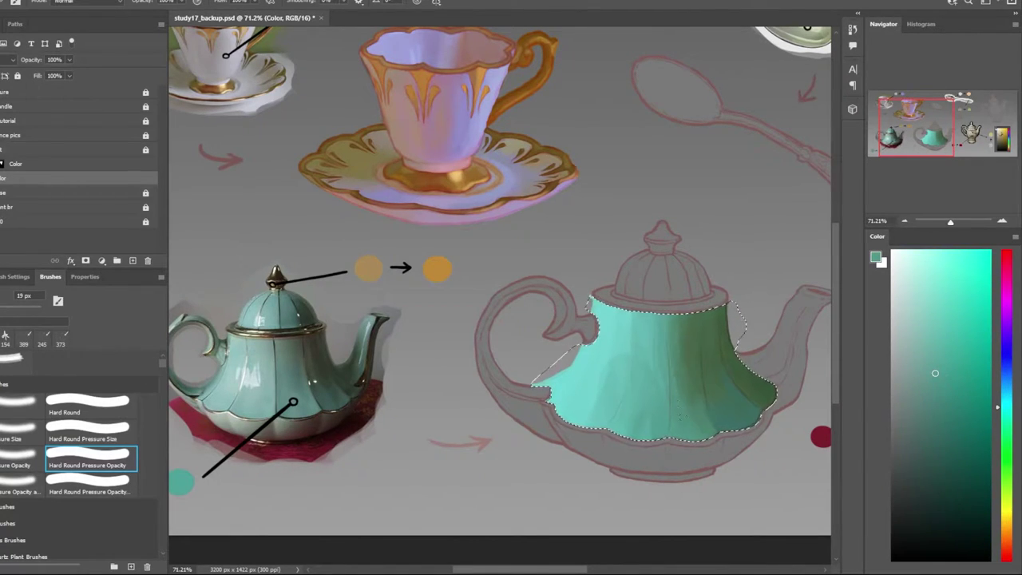
drag(698, 313, 699, 421)
mouse_move(696, 311)
mouse_down()
mouse_move(681, 438)
mouse_move(702, 414)
mouse_up()
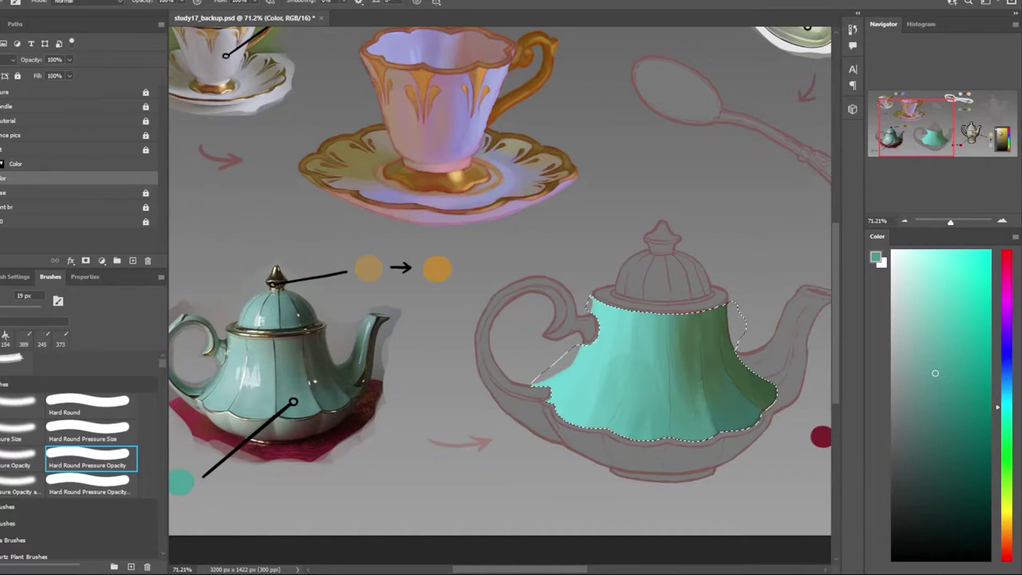
Enlarge the brush to 26 px and repaint light teal from the reference inside the body
alt+scroll(739, 401, down, 3)
alt+scroll(739, 402, up, 3)
alt+click(739, 401)
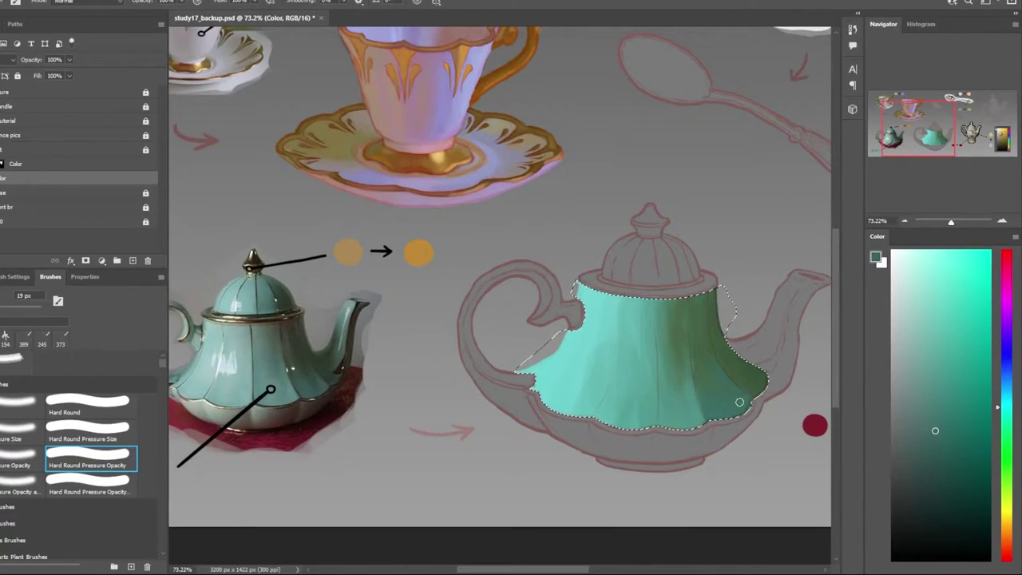
scroll(735, 383, down, 3)
scroll(510, 372, up, 3)
scroll(511, 372, down, 3)
alt+click(277, 372)
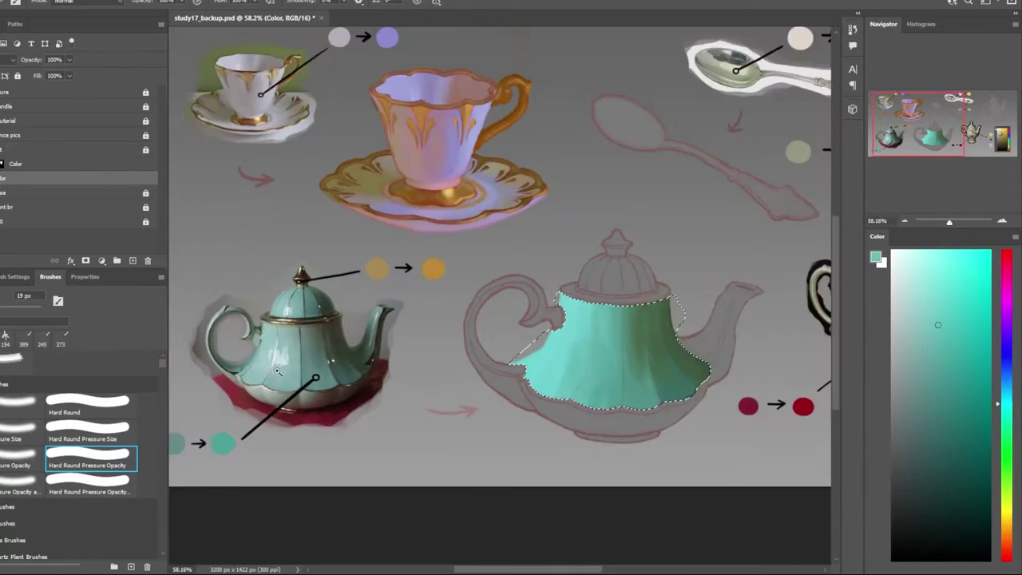
scroll(365, 420, up, 2)
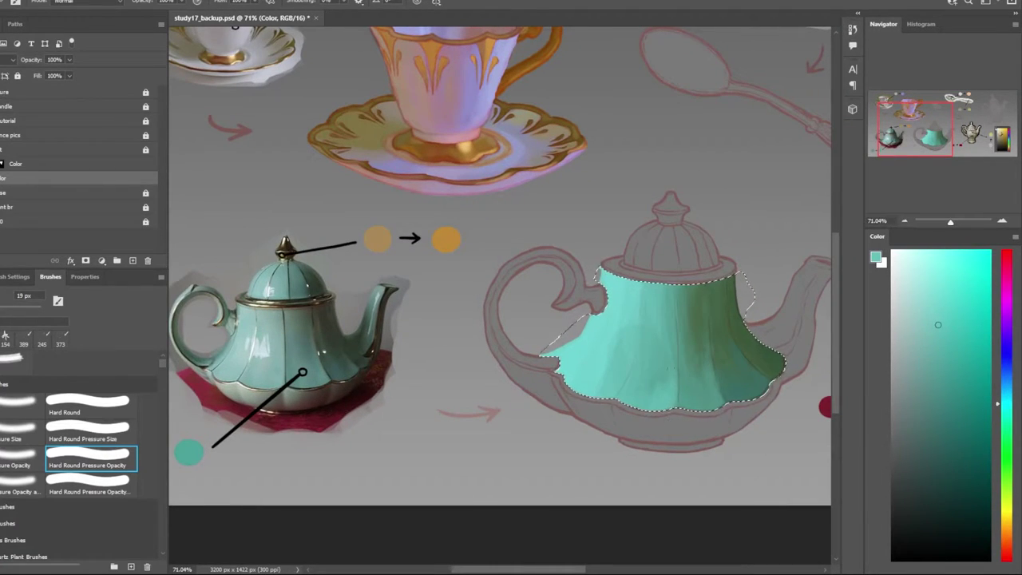
key(bracketright)
drag(667, 369, 673, 332)
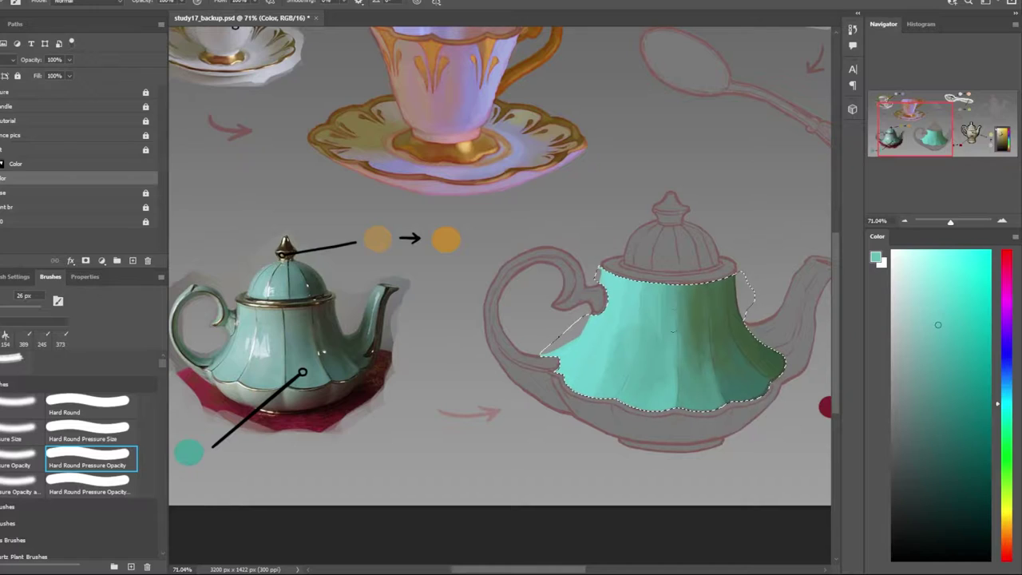
scroll(672, 331, down, 4)
scroll(683, 391, up, 4)
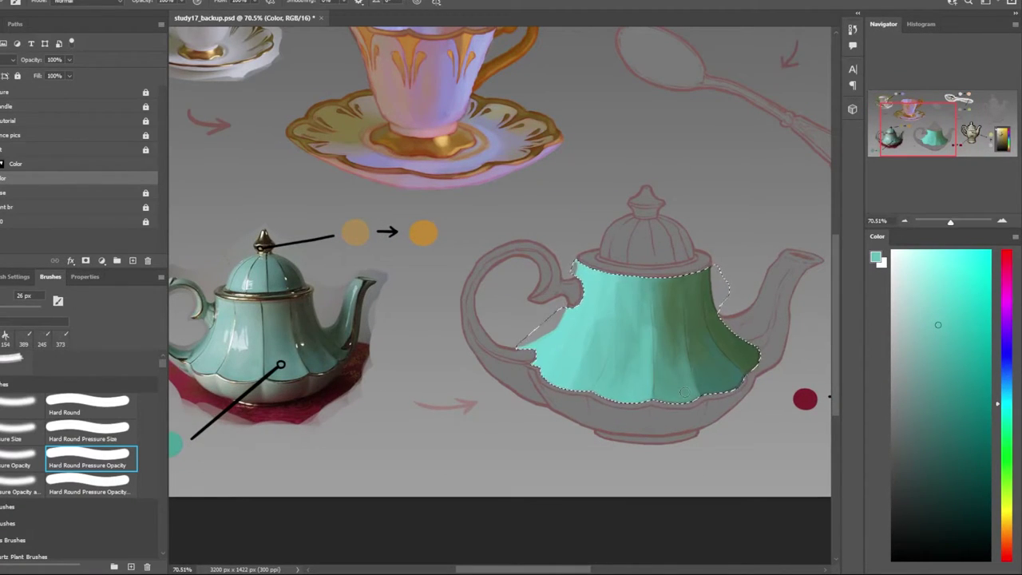
Lasso one body panel and repaint turquoise inside it
scroll(591, 330, up, 2)
key(l)
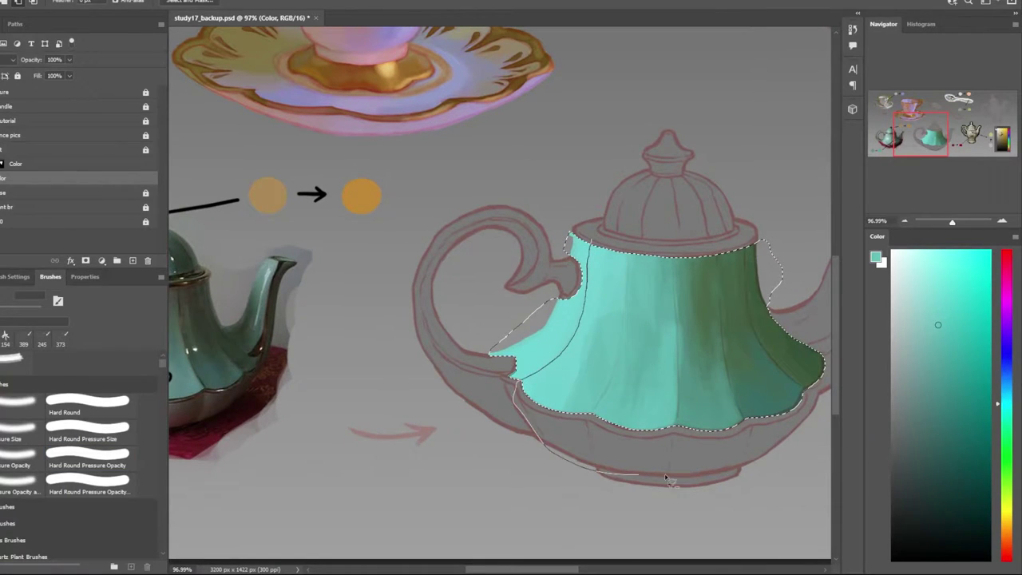
drag(555, 364, 488, 355)
scroll(490, 374, down, 2)
scroll(490, 374, up, 2)
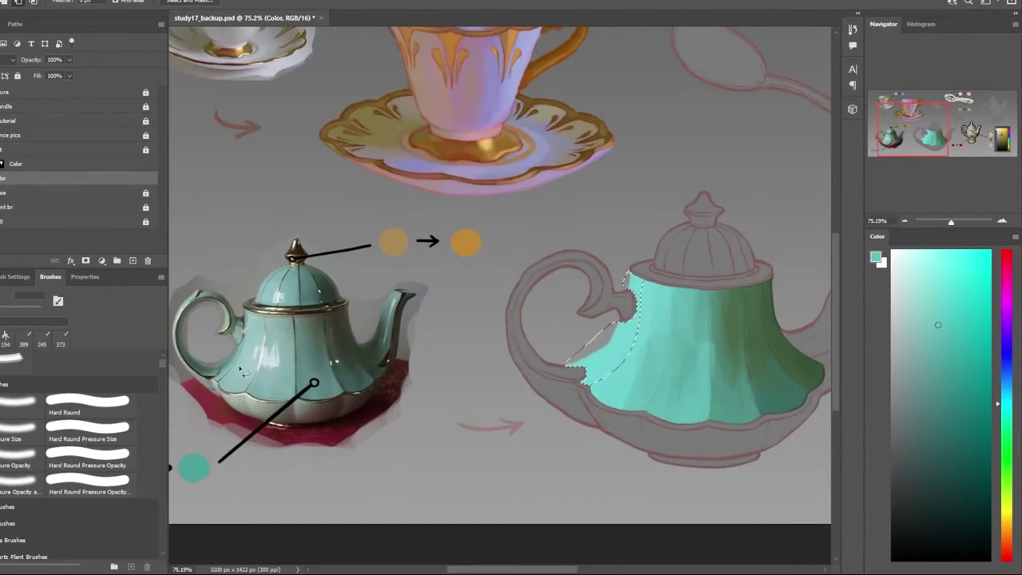
key(b)
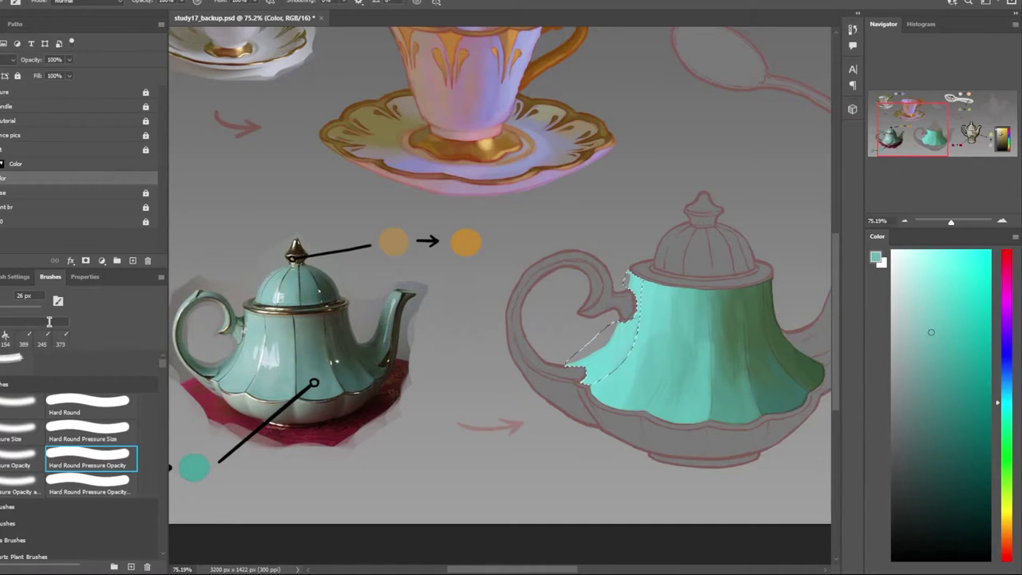
drag(627, 320, 553, 386)
Lasso the left front panel of the teapot body
scroll(553, 386, up, 5)
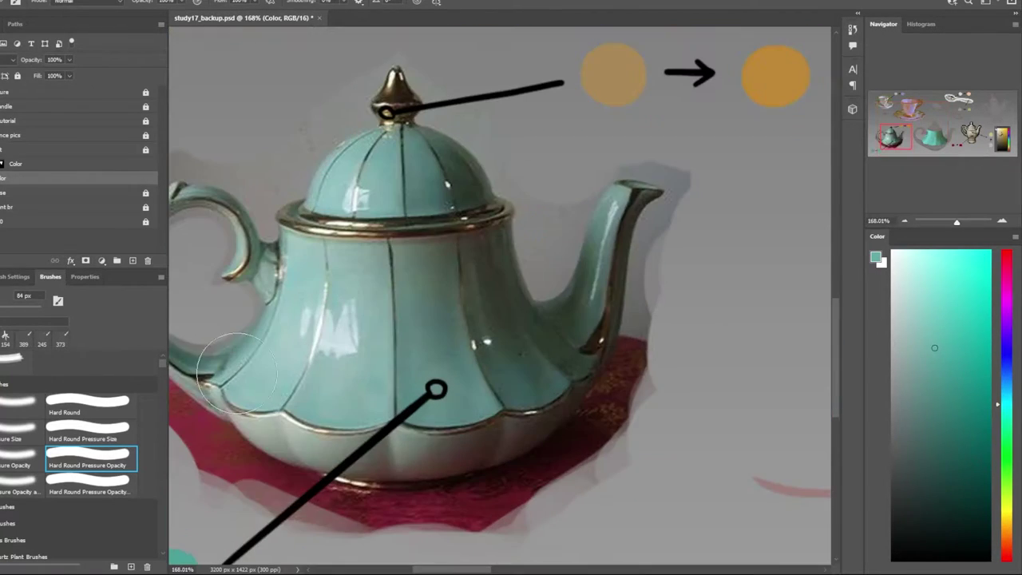
scroll(791, 352, down, 3)
scroll(619, 379, down, 3)
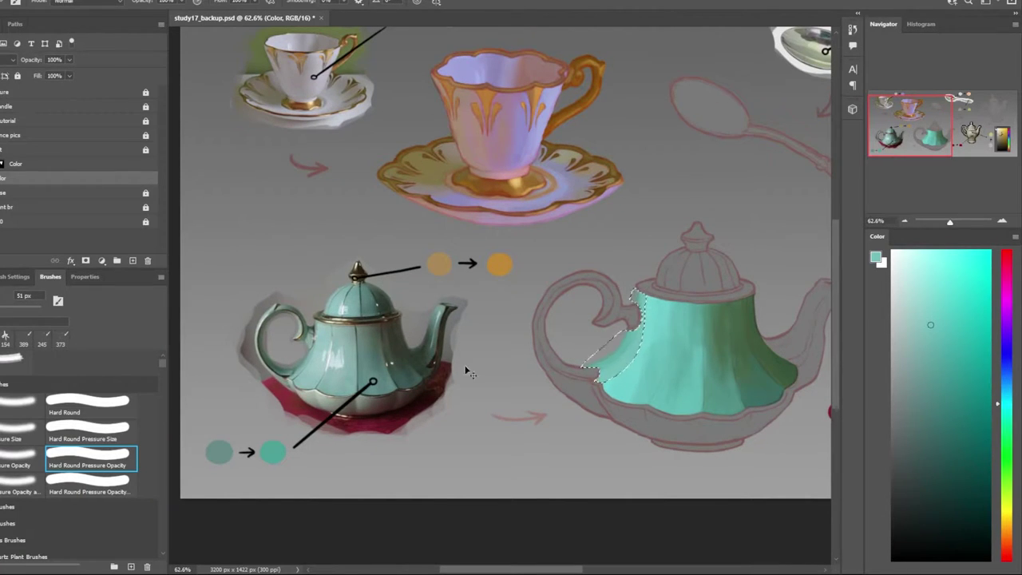
scroll(342, 339, up, 5)
scroll(312, 381, down, 4)
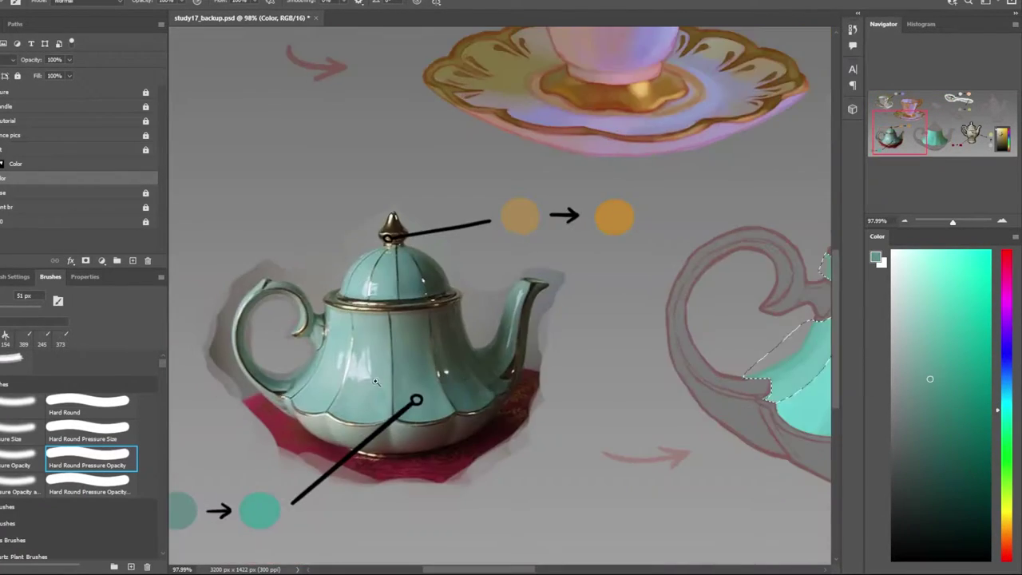
scroll(311, 381, down, 1)
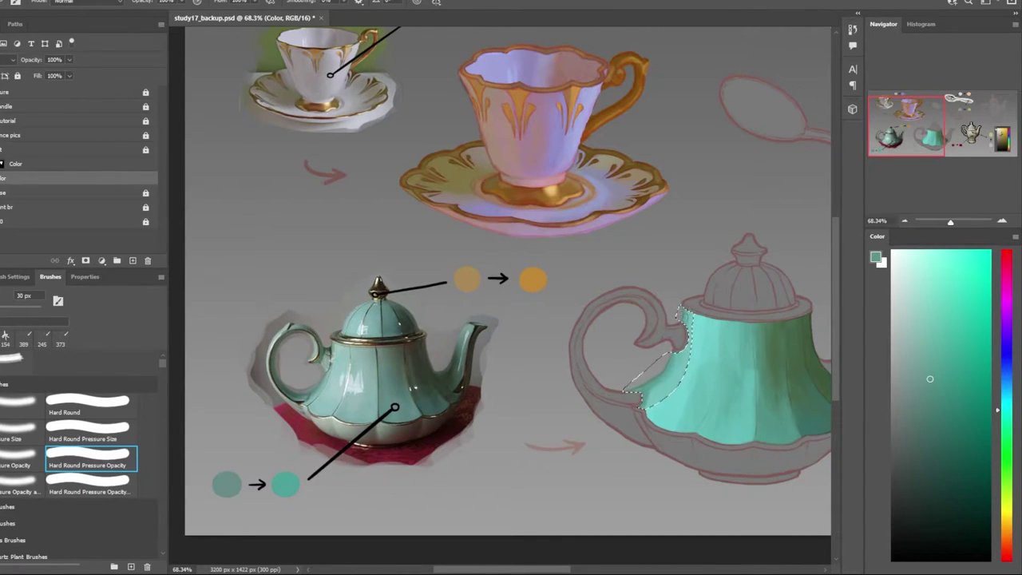
scroll(622, 451, down, 1)
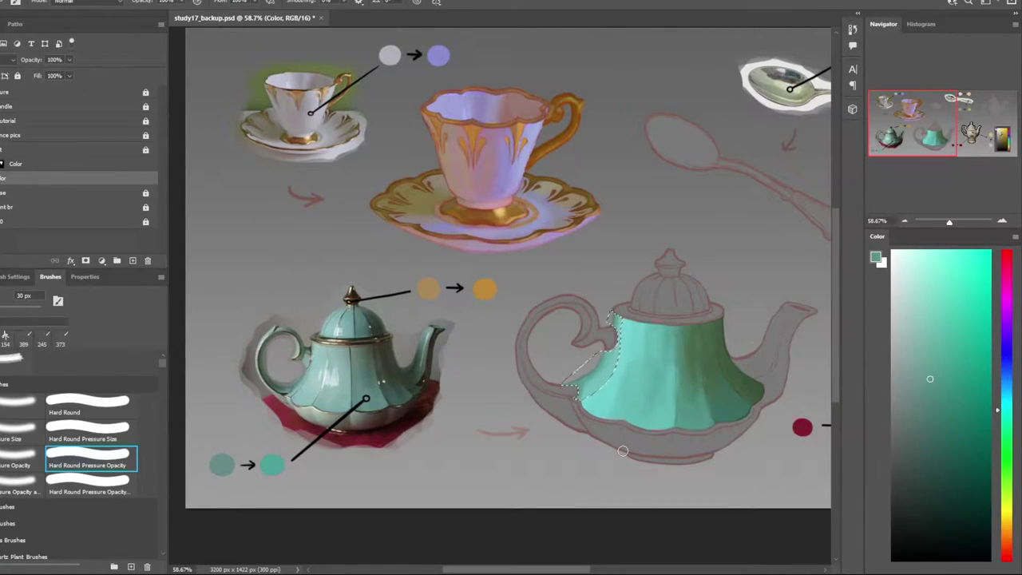
scroll(623, 447, up, 1)
scroll(622, 448, up, 1)
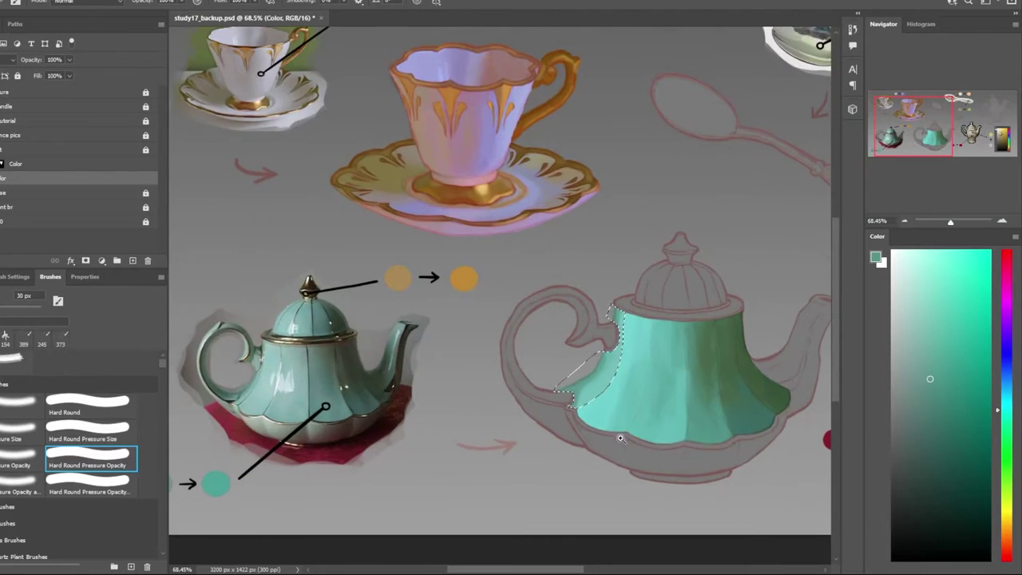
scroll(623, 447, up, 1)
scroll(622, 447, up, 1)
scroll(691, 386, up, 1)
key(l)
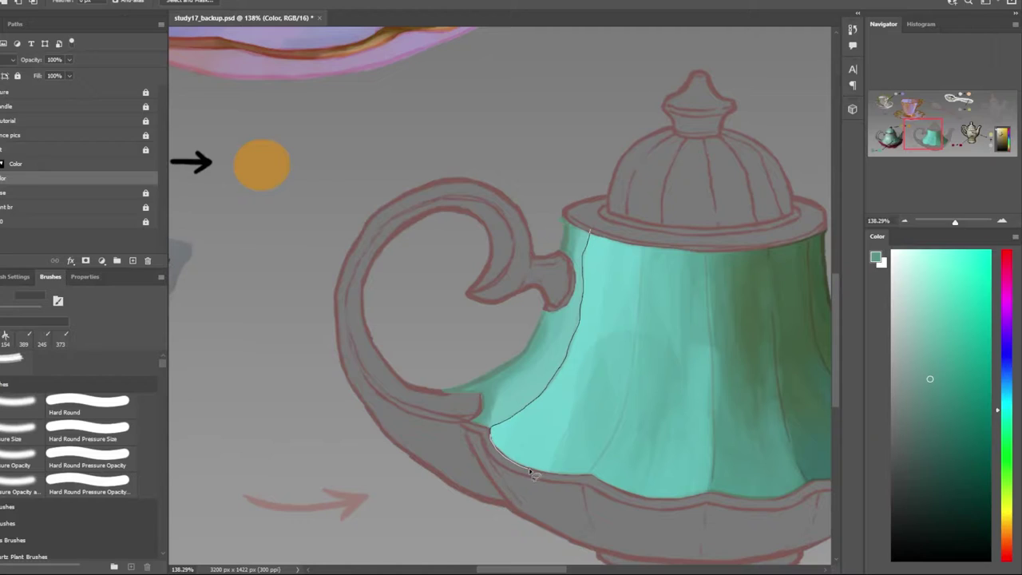
scroll(604, 234, up, 1)
drag(603, 233, 626, 291)
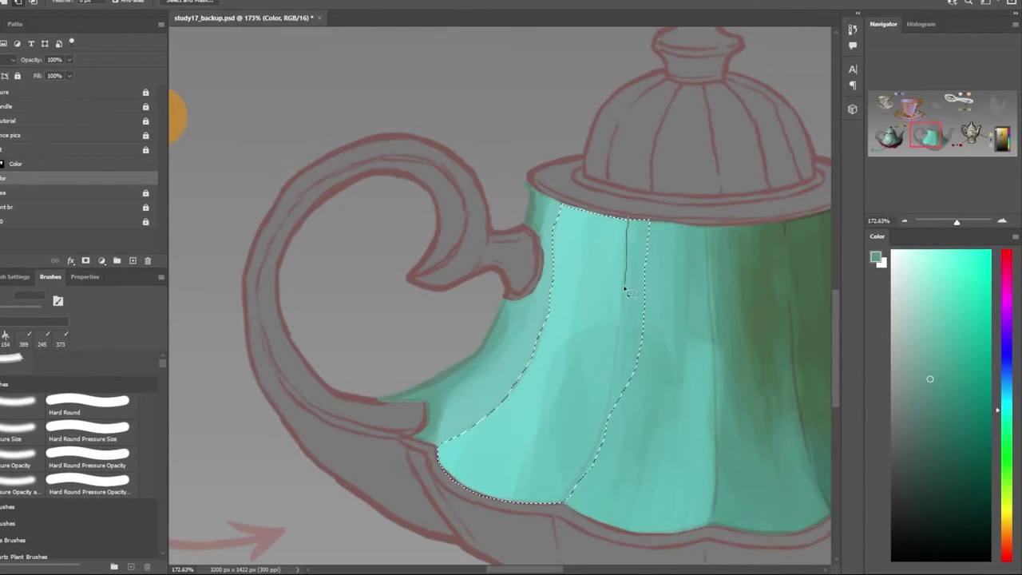
drag(614, 389, 563, 503)
Brush pale mint-aqua turquoise into the selected left panel
scroll(577, 525, down, 5)
scroll(578, 525, up, 3)
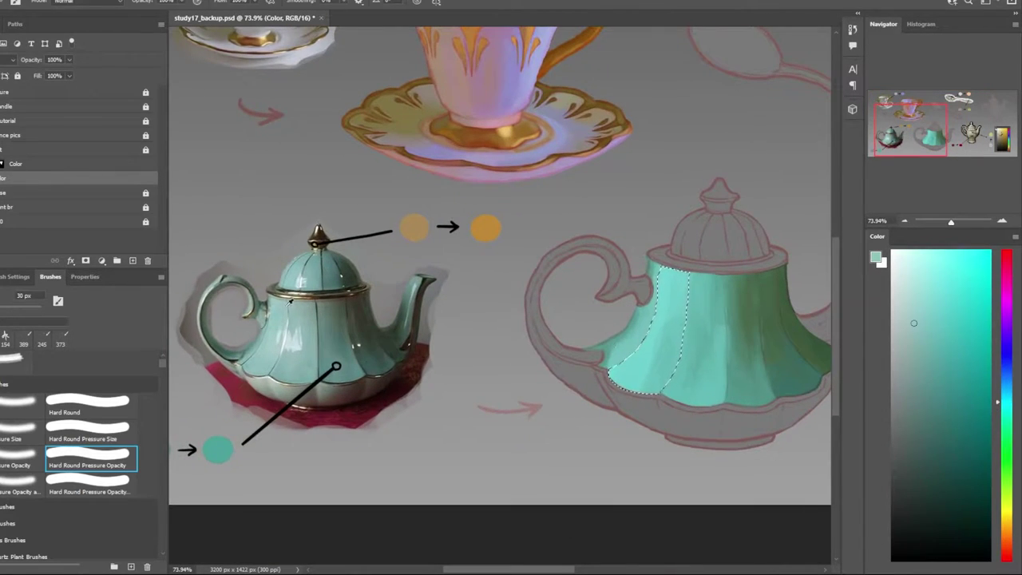
drag(656, 291, 679, 367)
drag(670, 307, 623, 392)
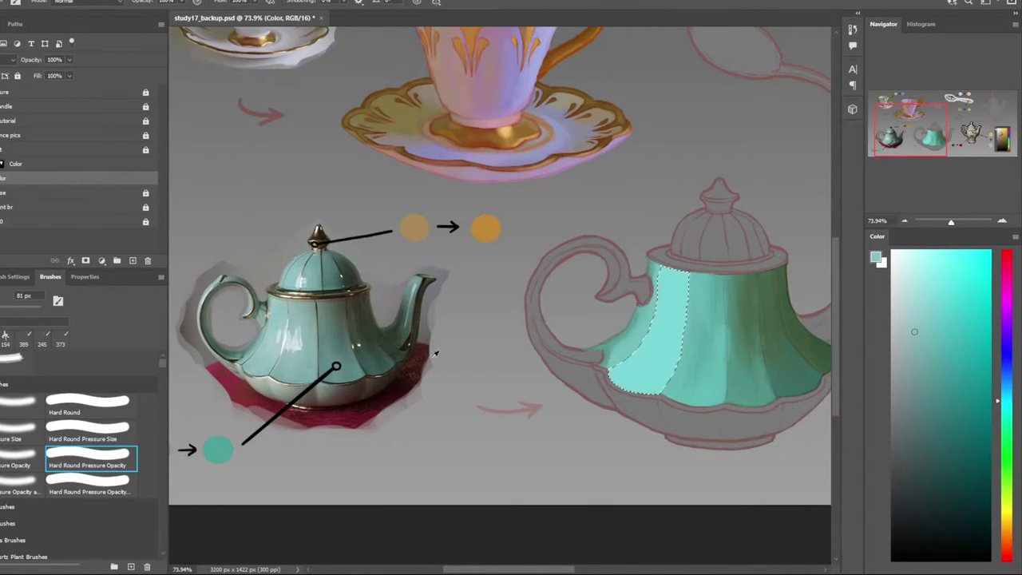
drag(678, 343, 631, 387)
drag(646, 304, 675, 367)
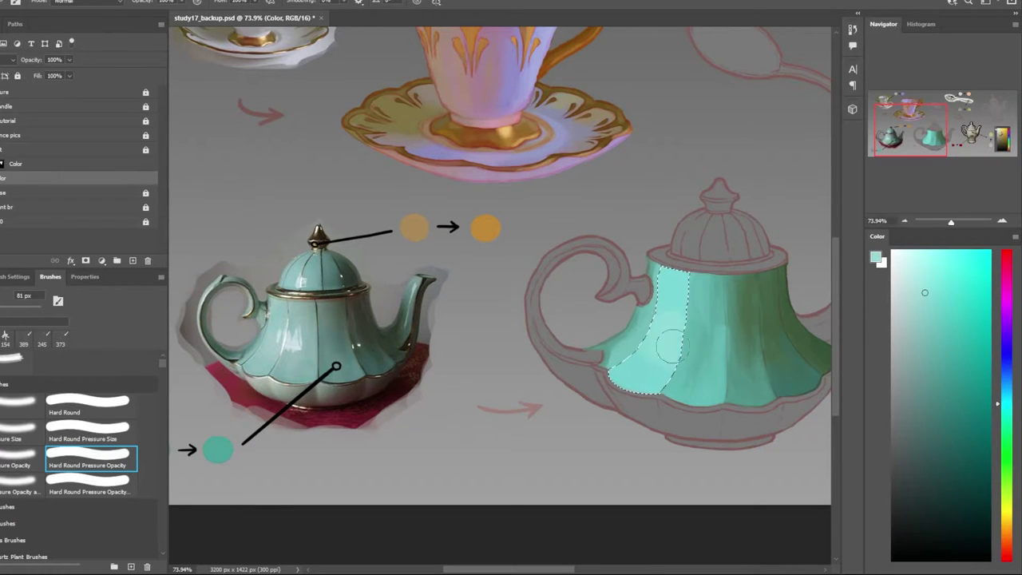
drag(674, 320, 667, 367)
drag(646, 303, 682, 359)
drag(679, 287, 652, 360)
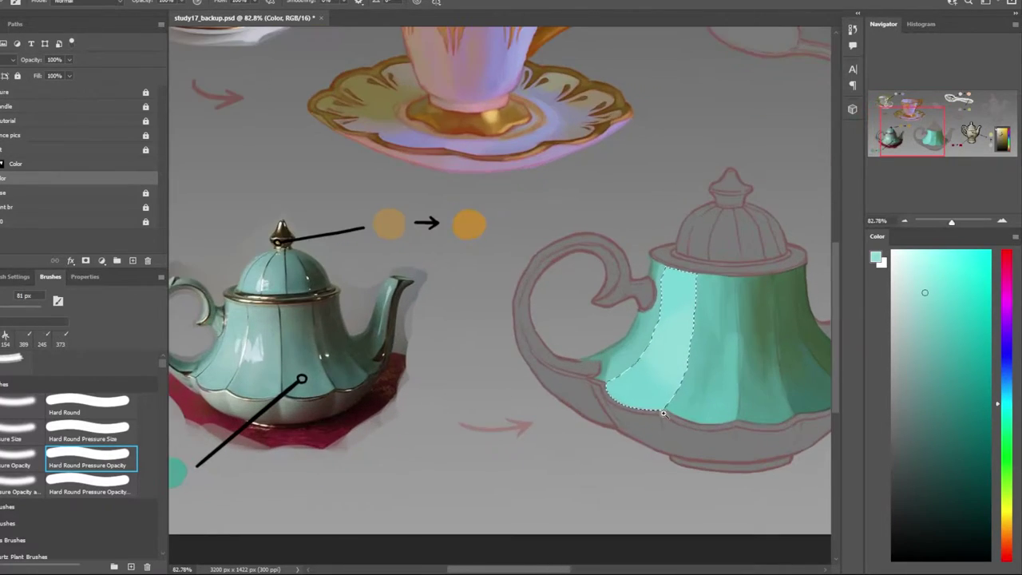
scroll(245, 304, up, 3)
scroll(329, 323, down, 3)
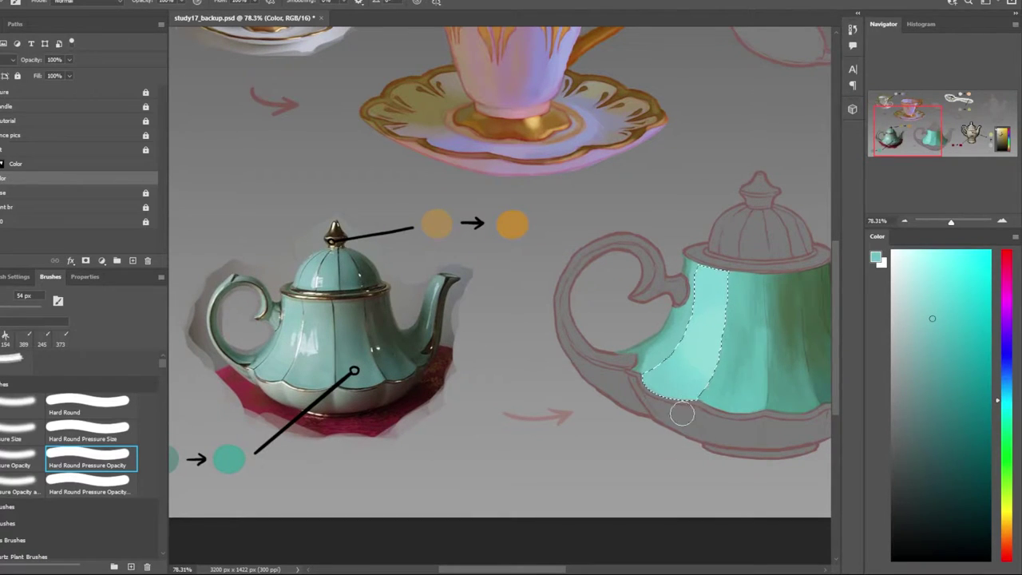
scroll(636, 411, down, 2)
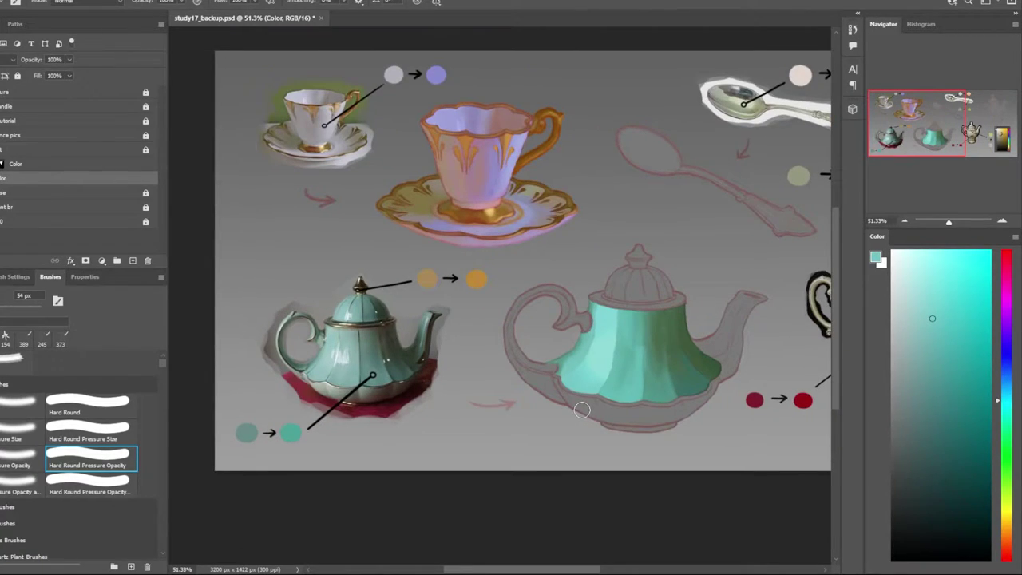
scroll(621, 387, up, 1)
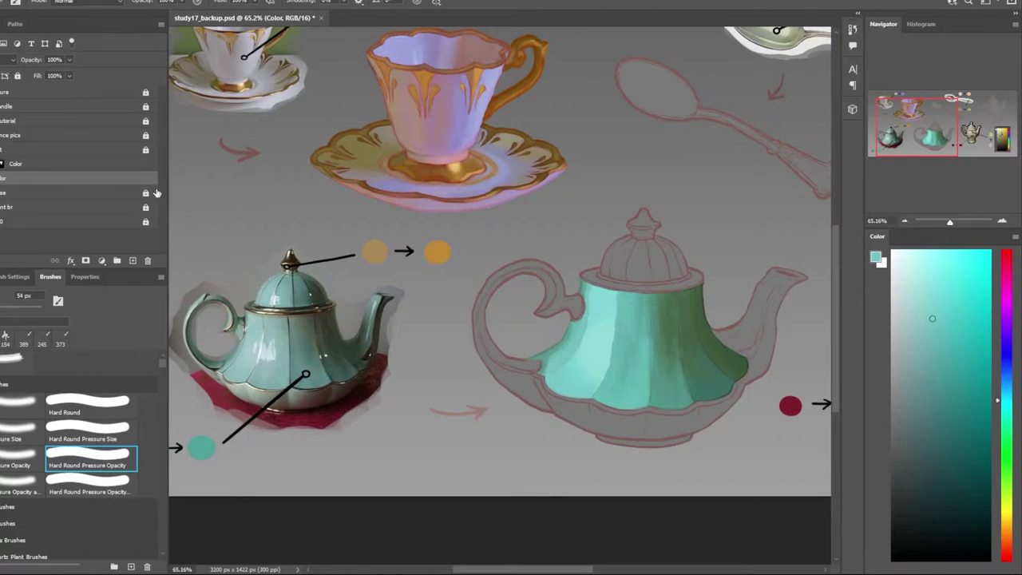
scroll(623, 343, up, 3)
Rotate the canvas view and lasso the narrow central fluted panel of the body
key(r)
drag(575, 240, 374, 202)
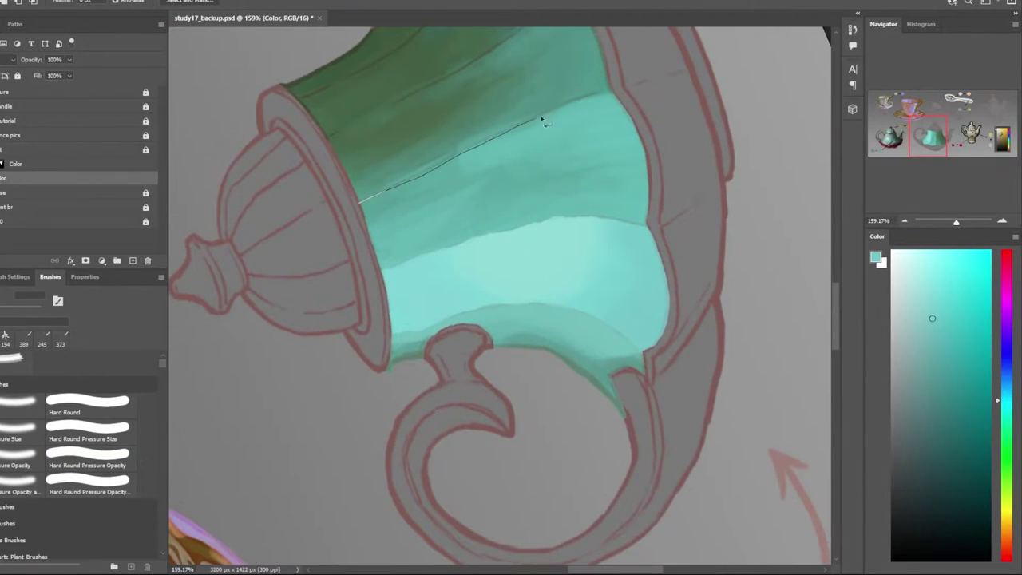
drag(621, 99, 363, 209)
scroll(363, 209, up, 1)
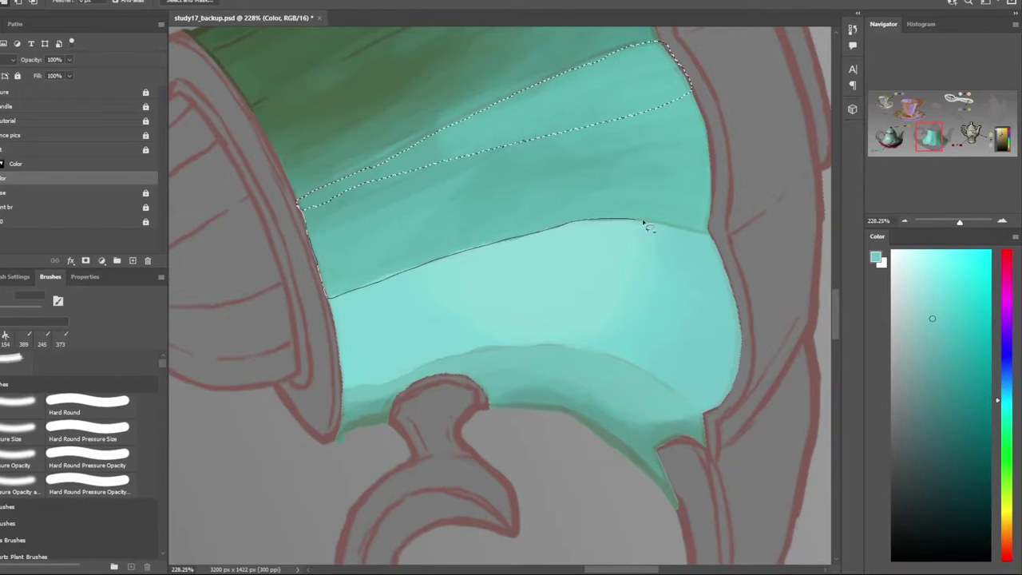
mouse_move(716, 227)
mouse_down()
mouse_move(598, 201)
mouse_move(606, 239)
mouse_up()
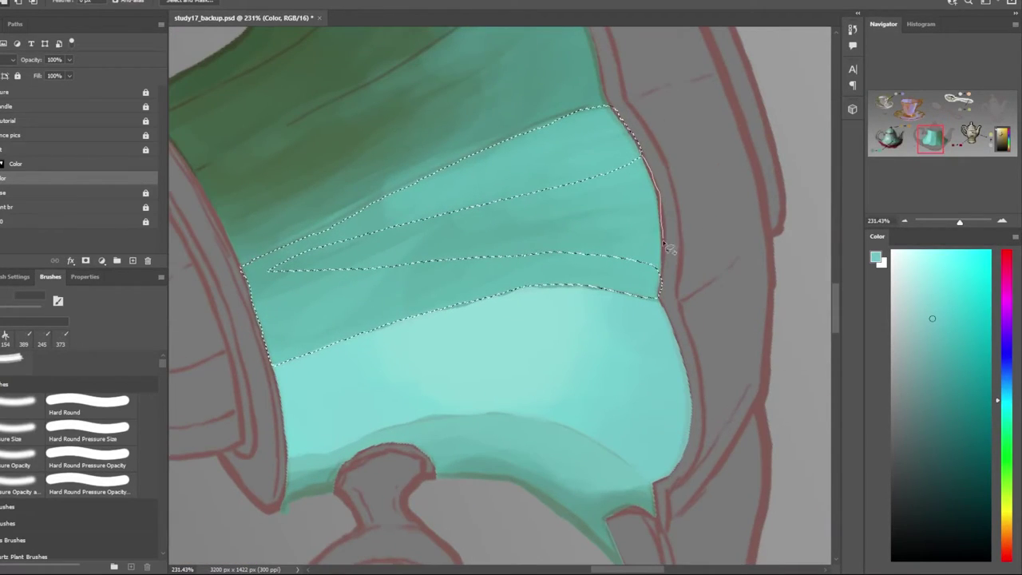
drag(659, 281, 309, 292)
drag(431, 203, 268, 272)
scroll(267, 272, down, 5)
Turn the view back upright and select the Hard Round Pressure Opacity brush
key(r)
drag(559, 240, 498, 200)
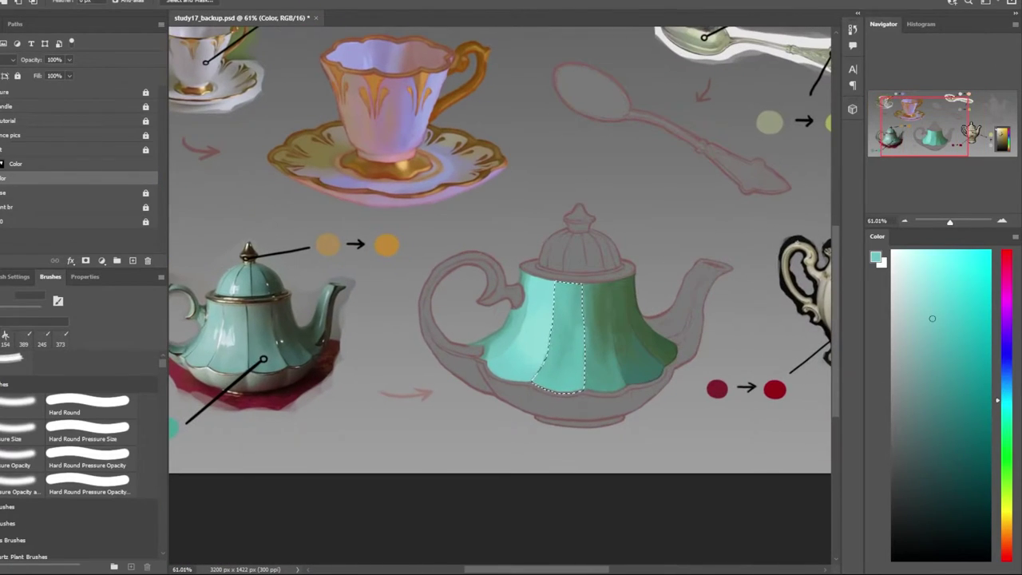
click(88, 459)
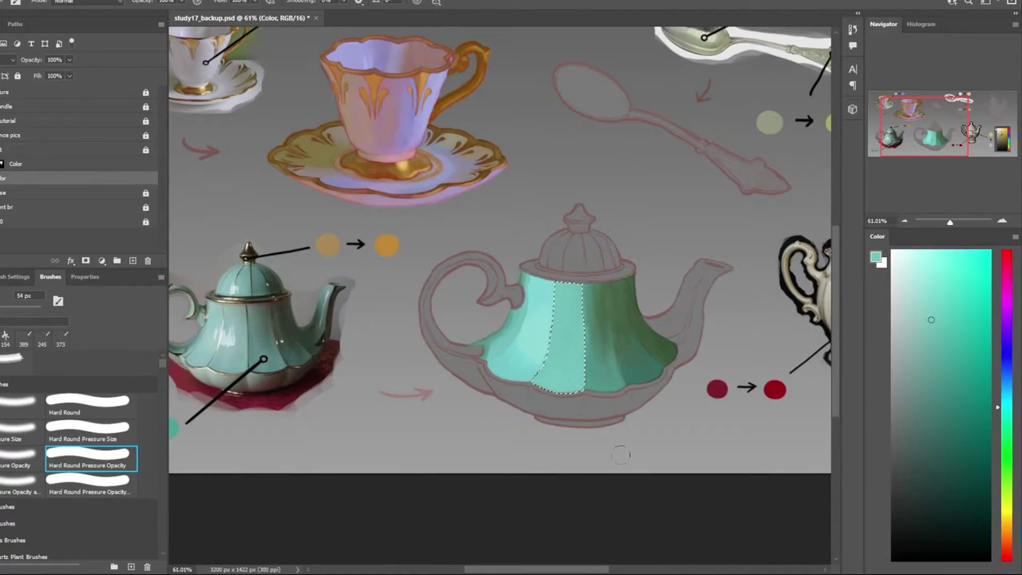
scroll(479, 384, down, 3)
scroll(306, 326, up, 4)
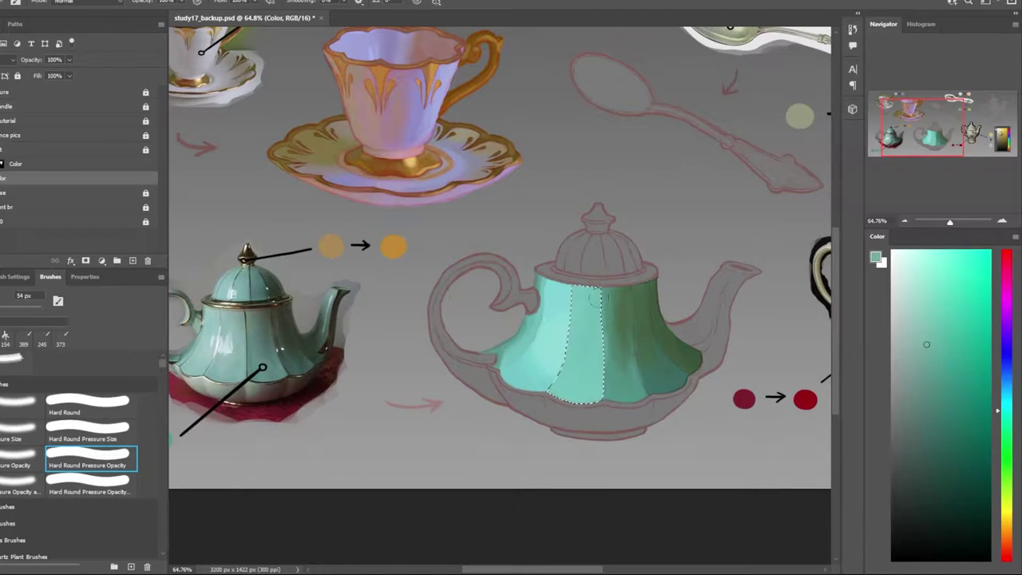
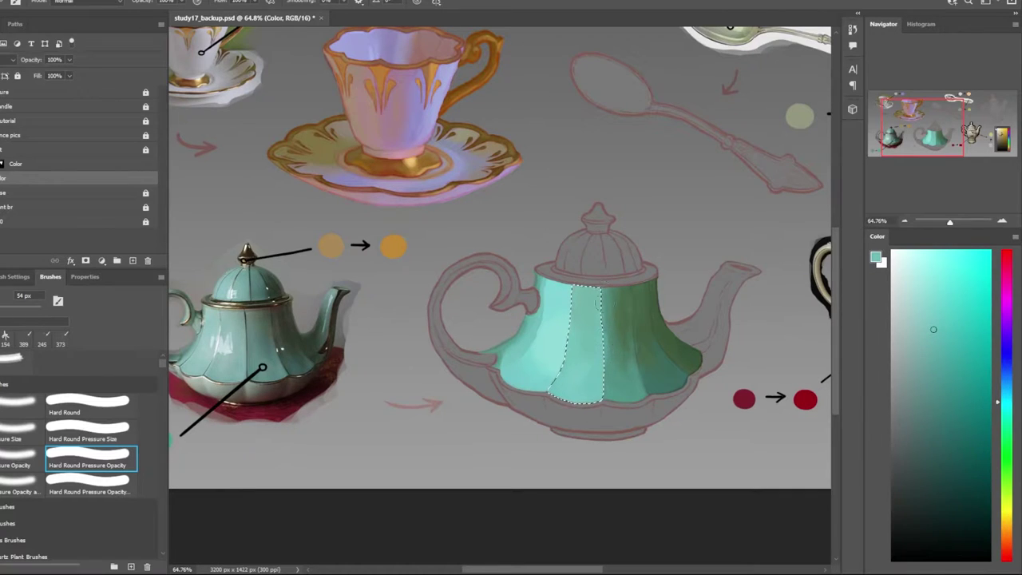
Zoom and rotate the view to lasso the next teapot panel, then return the view upright
drag(613, 427, 491, 429)
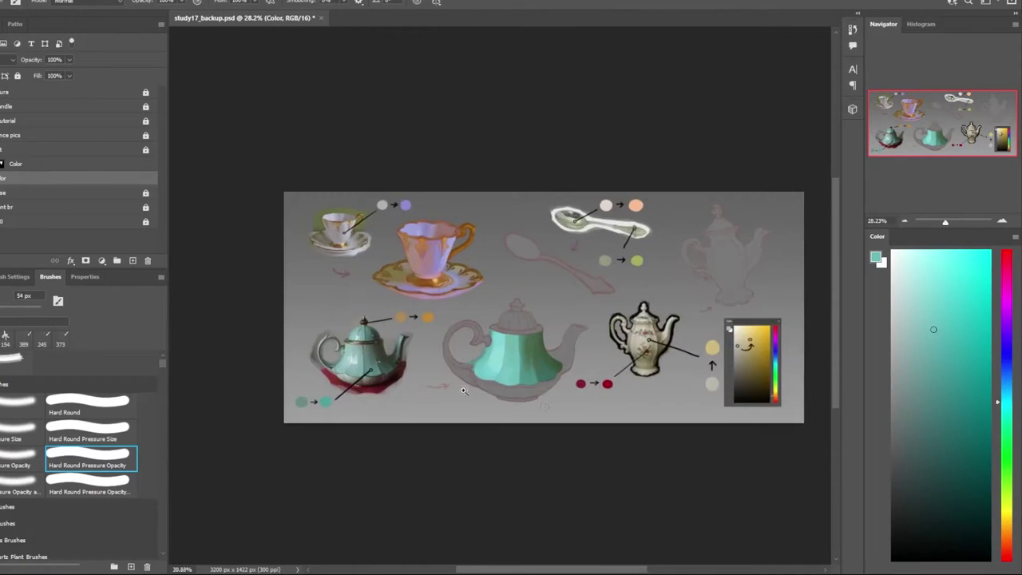
mouse_move(383, 361)
mouse_down()
mouse_move(447, 240)
mouse_move(551, 116)
mouse_move(375, 202)
mouse_up()
key(r)
key(l)
drag(456, 262, 624, 229)
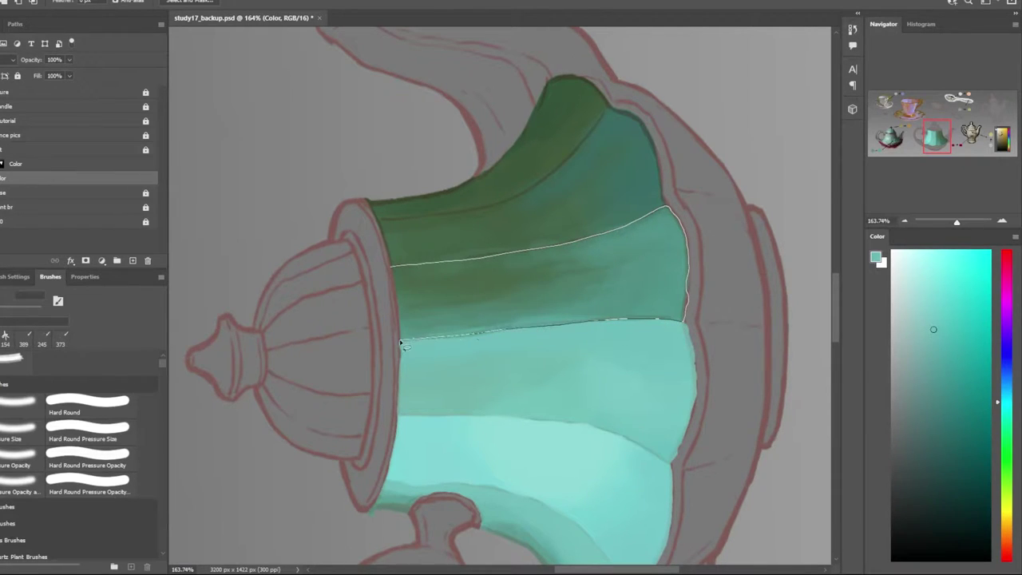
drag(401, 344, 398, 342)
drag(497, 292, 273, 341)
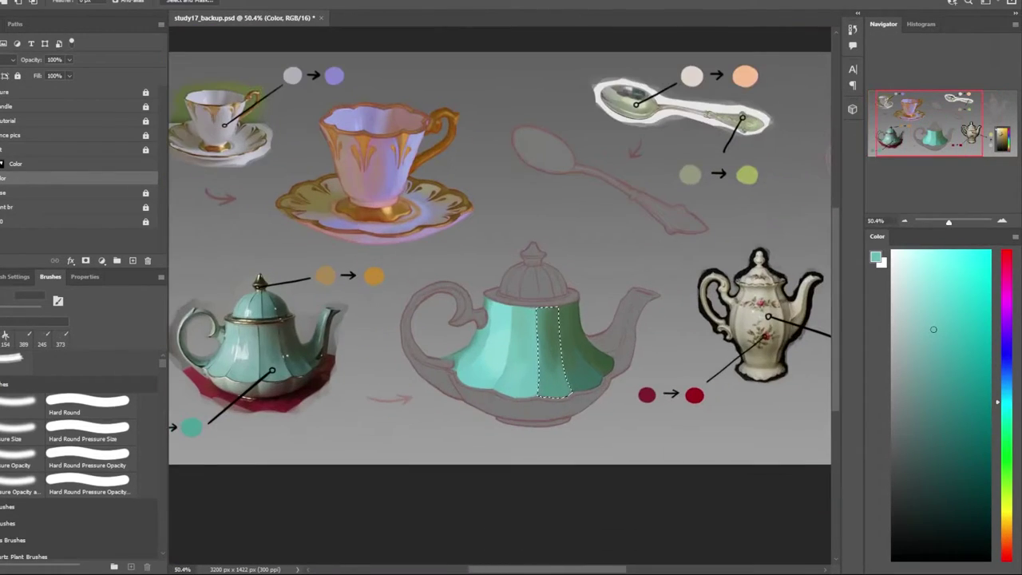
Try dark greenish-grey, teal-green, darker green and teal paint colours for the panel shading
key(b)
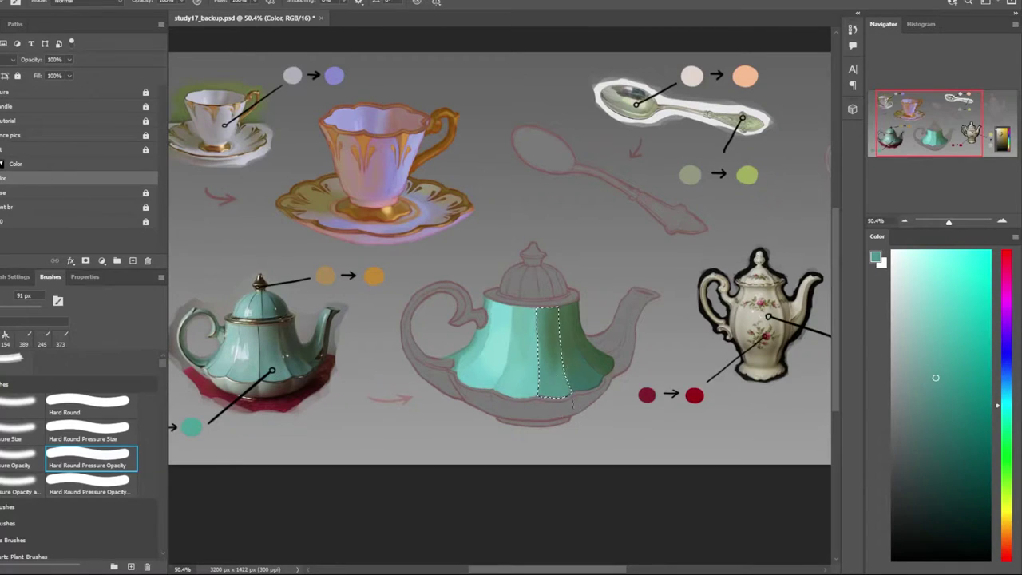
alt+click(271, 332)
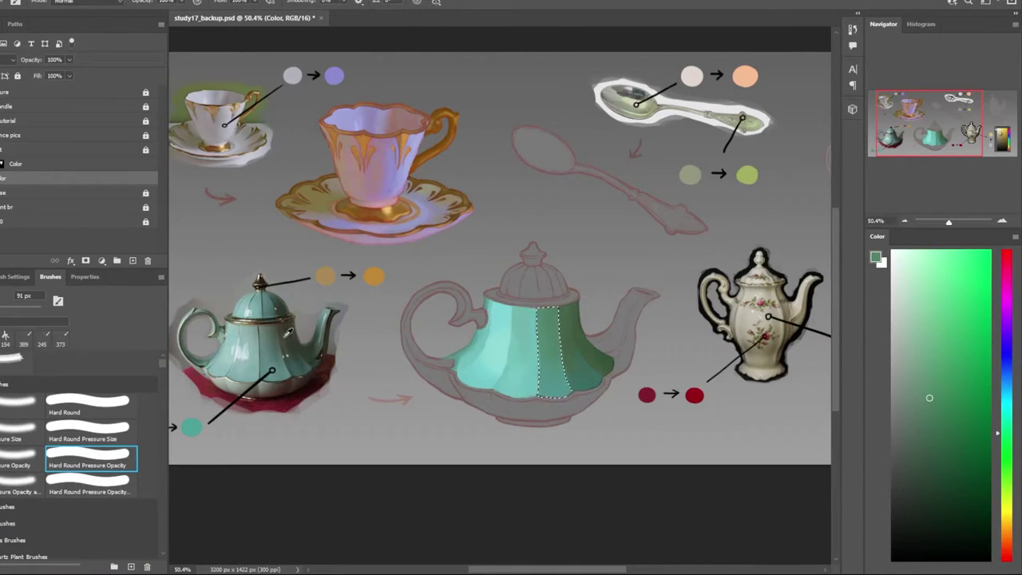
alt+click(268, 334)
alt+click(280, 323)
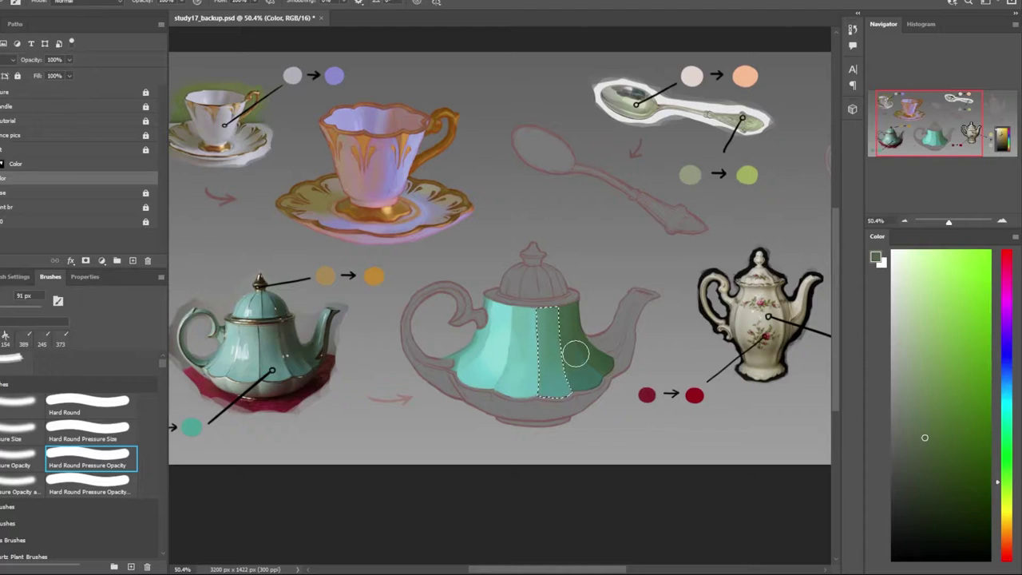
alt+click(281, 354)
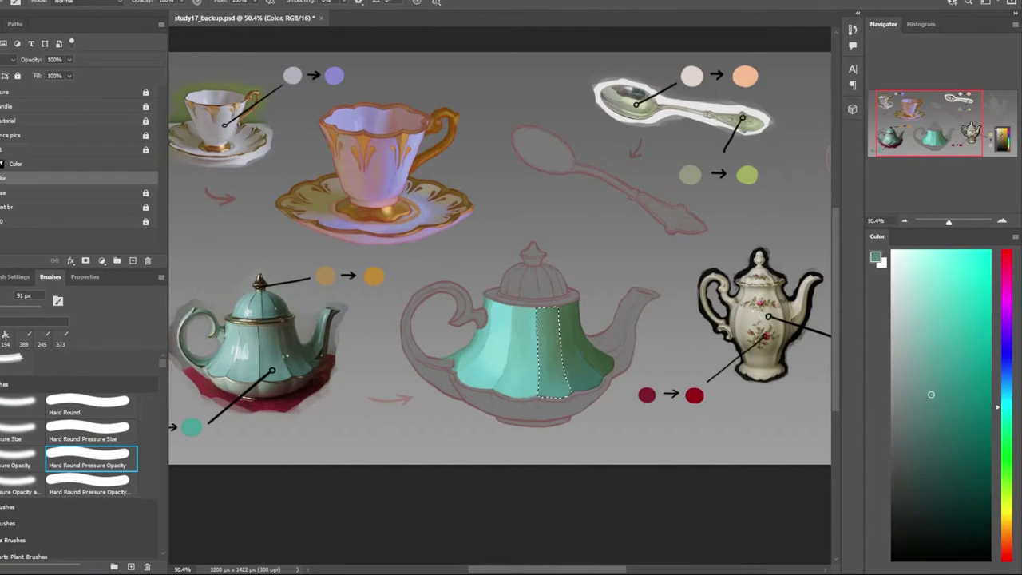
scroll(547, 355, down, 2)
scroll(606, 407, up, 3)
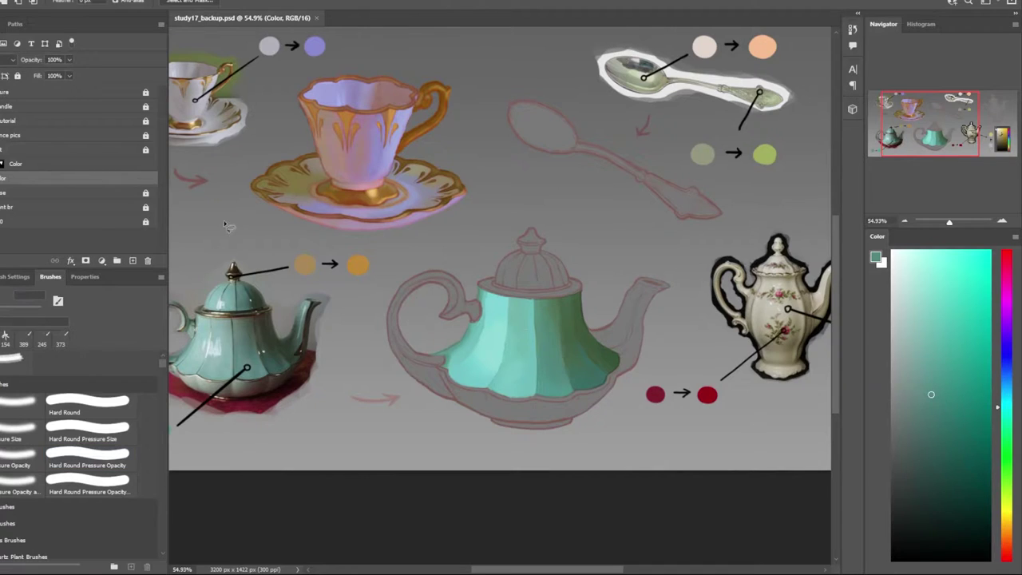
scroll(607, 344, up, 4)
drag(661, 389, 494, 270)
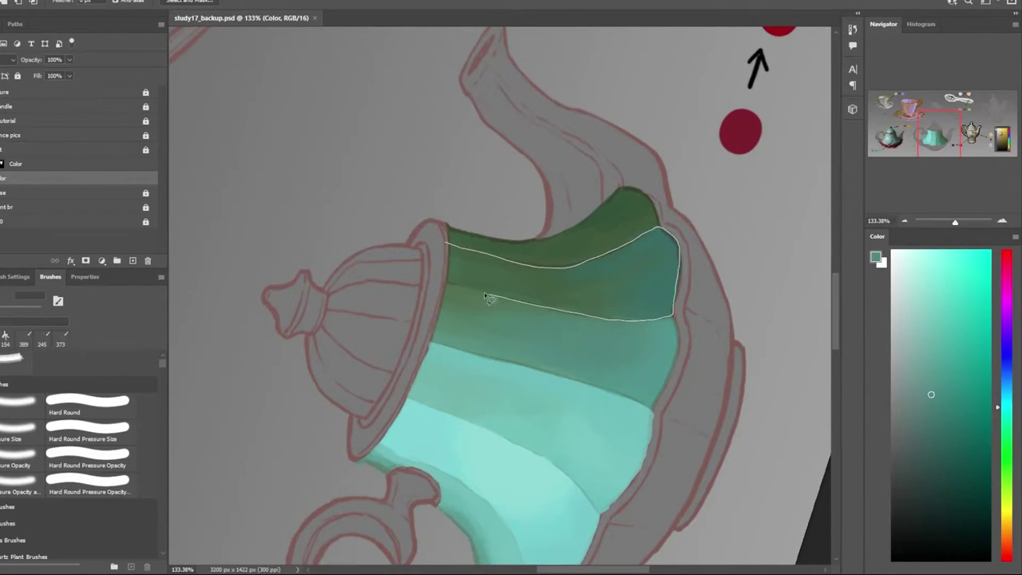
Close the panel selection and pick olive-grey, green and teal with the pressure-opacity brush
mouse_move(487, 297)
mouse_down()
mouse_move(468, 285)
mouse_move(526, 355)
mouse_up()
scroll(479, 288, down, 3)
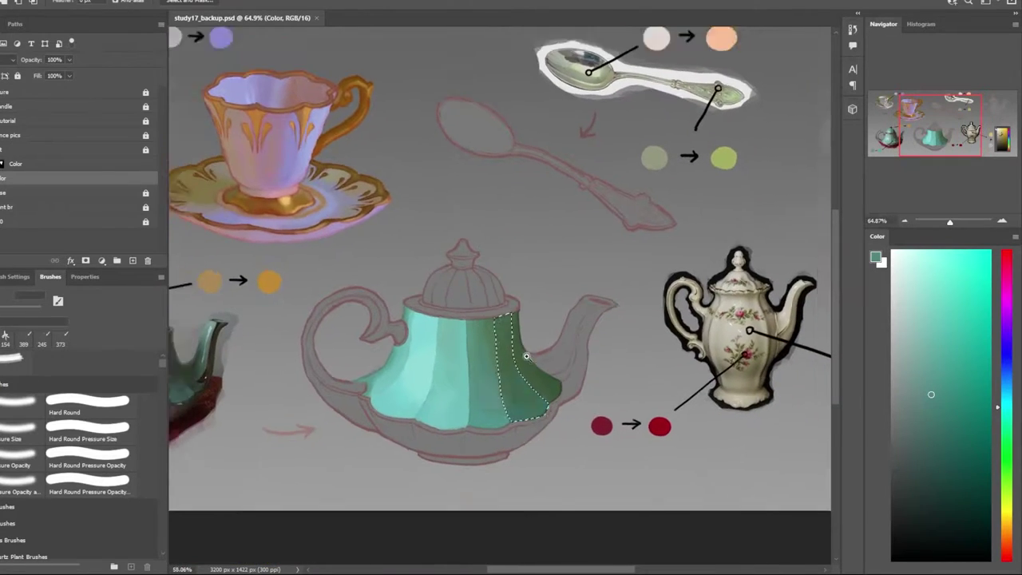
scroll(526, 355, down, 1)
click(88, 459)
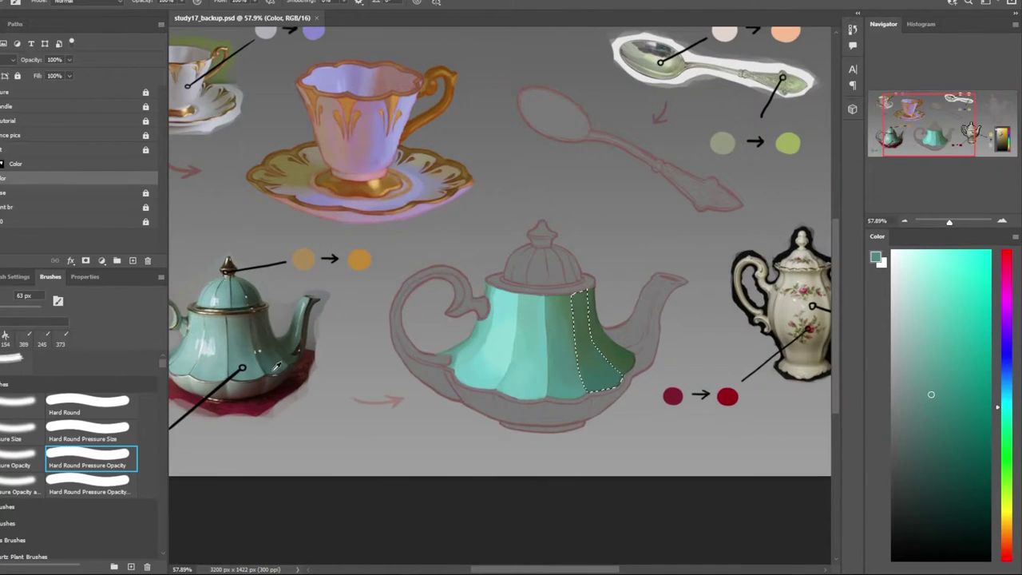
alt+click(612, 390)
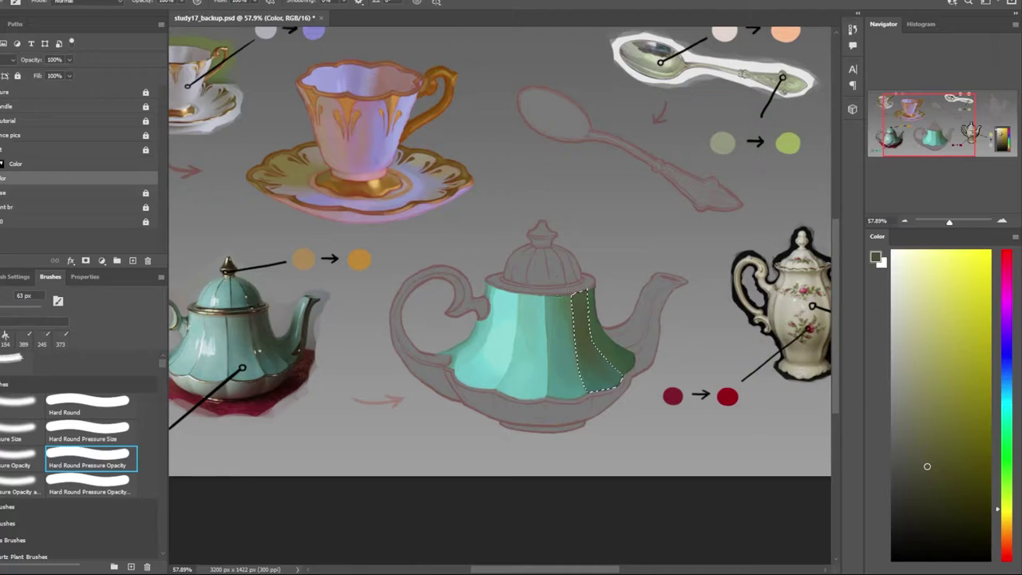
scroll(598, 391, up, 5)
alt+click(787, 401)
scroll(623, 299, down, 4)
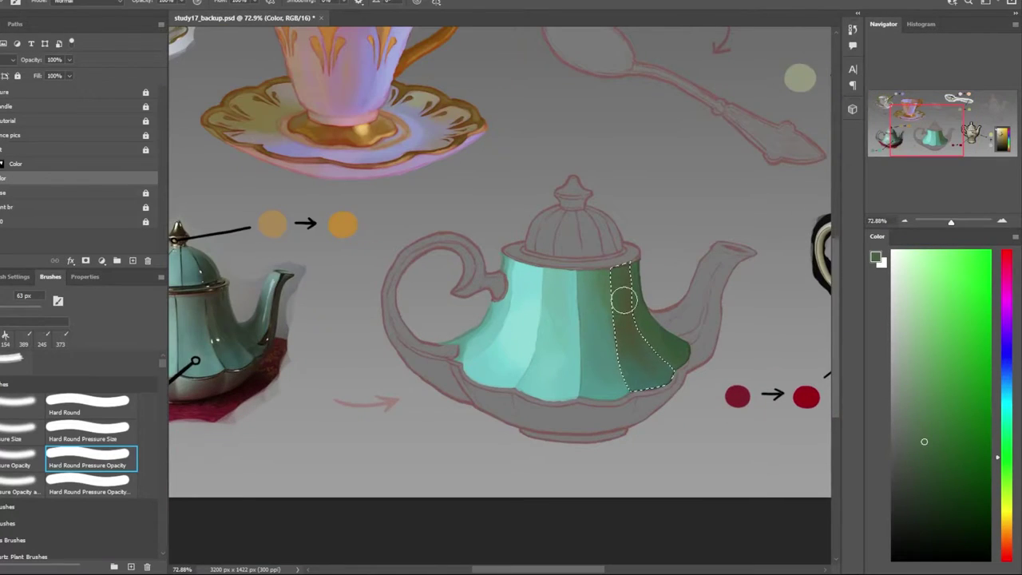
scroll(623, 299, down, 2)
alt+click(639, 379)
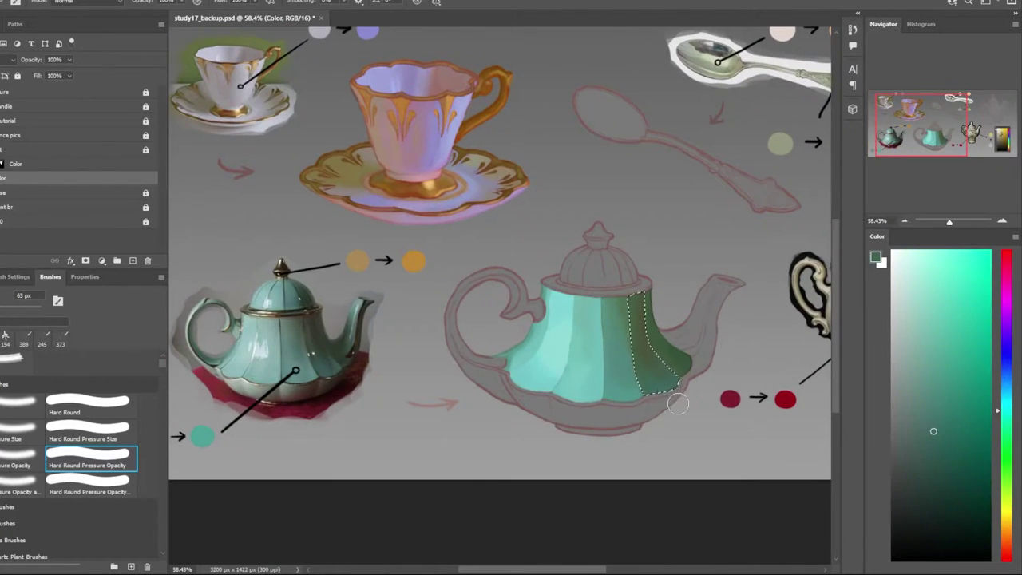
Tilt the view and lasso the teapot's right-most panel
scroll(655, 335, up, 5)
scroll(588, 397, down, 5)
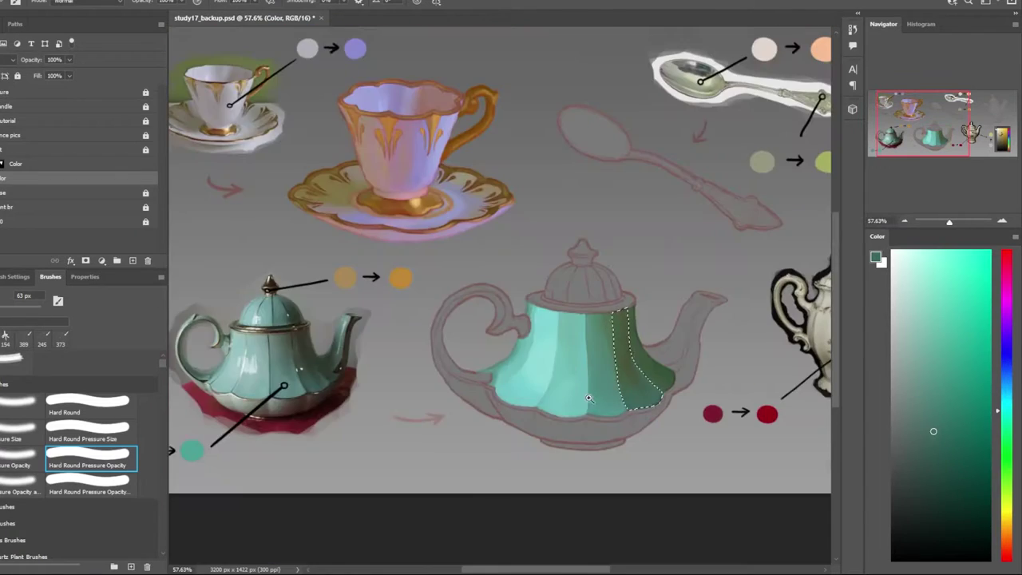
scroll(307, 380, up, 5)
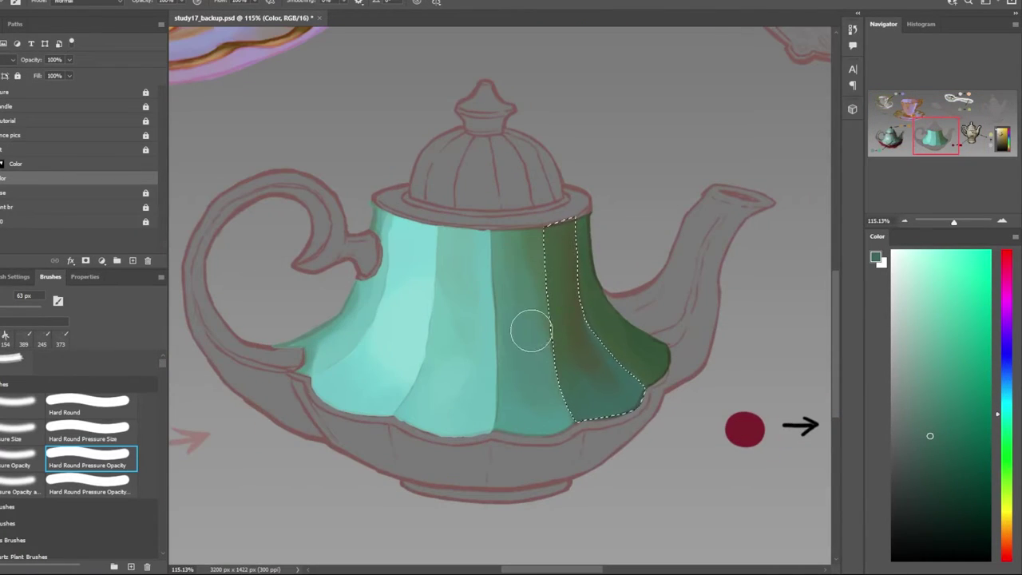
scroll(540, 431, down, 5)
scroll(719, 383, up, 3)
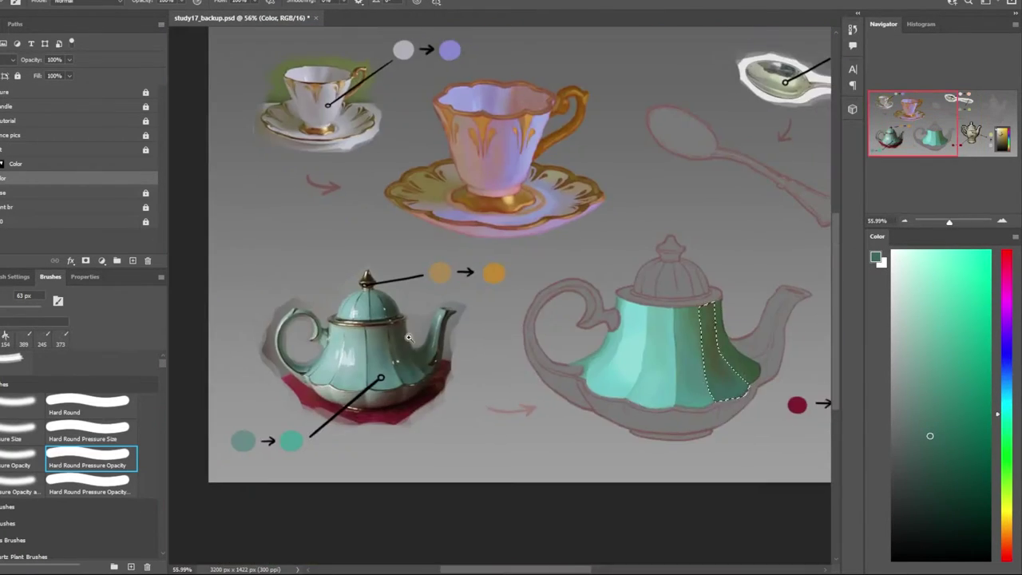
scroll(719, 387, up, 2)
scroll(718, 387, up, 3)
drag(718, 387, 678, 159)
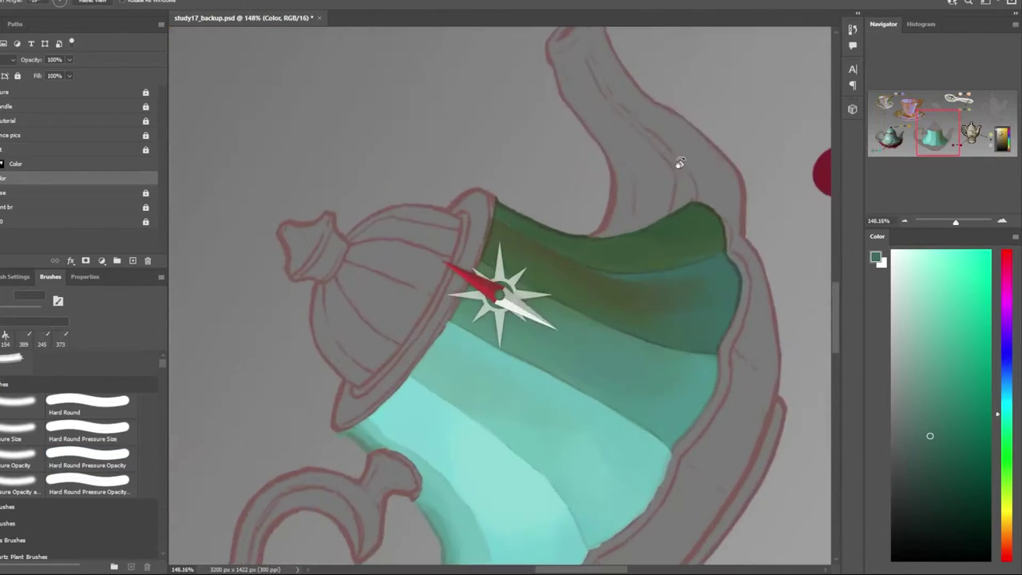
scroll(426, 211, up, 3)
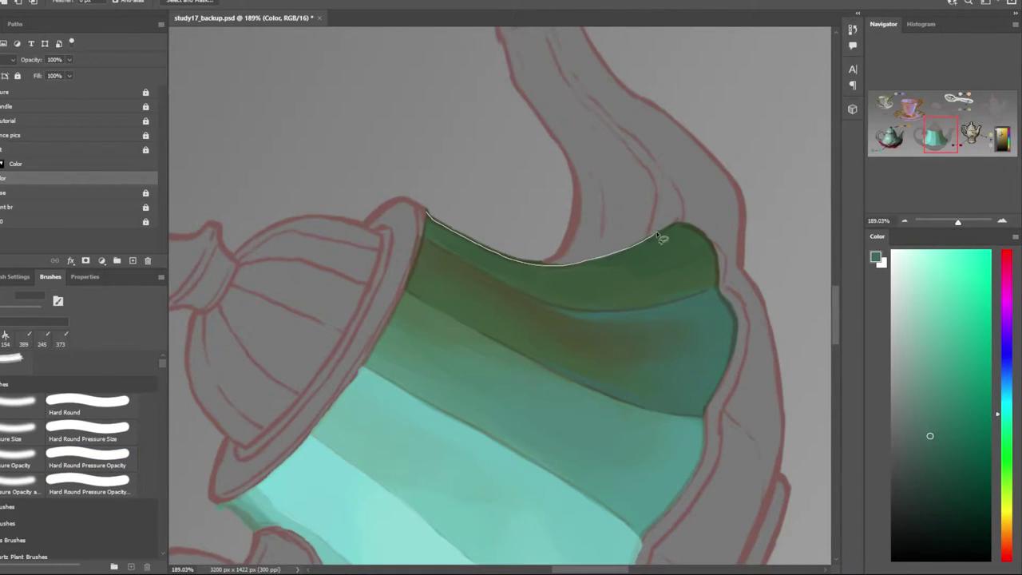
scroll(481, 274, down, 2)
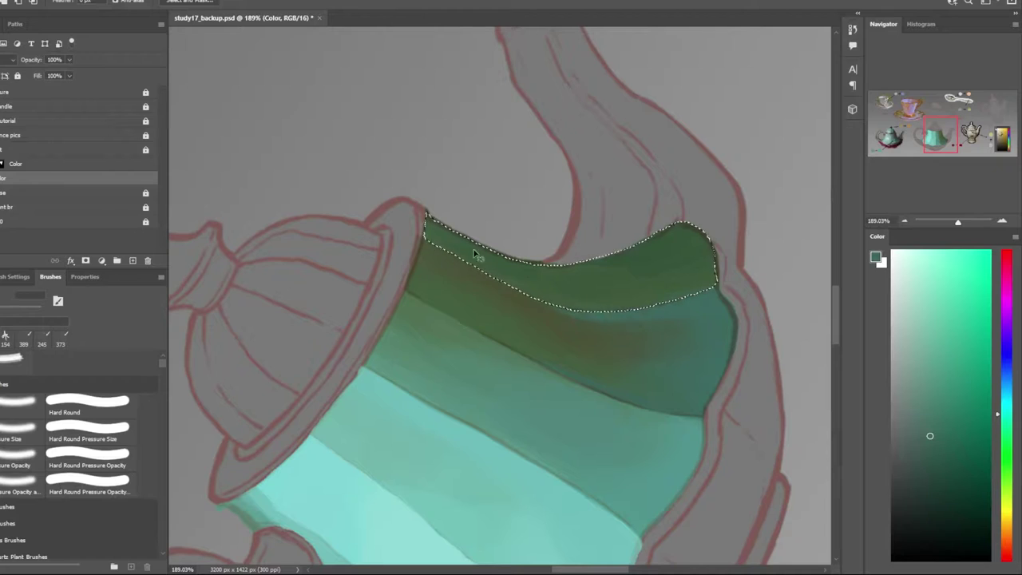
drag(495, 271, 616, 479)
scroll(545, 384, down, 2)
Paint dark green shading into the right-most panel with the pressure-opacity brush
click(88, 459)
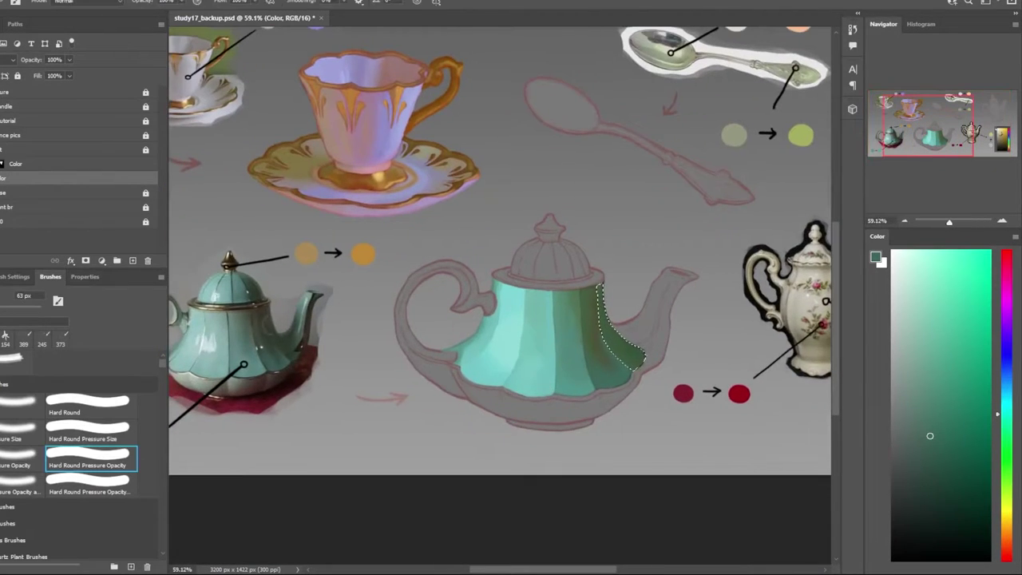
alt+click(269, 351)
scroll(270, 351, up, 3)
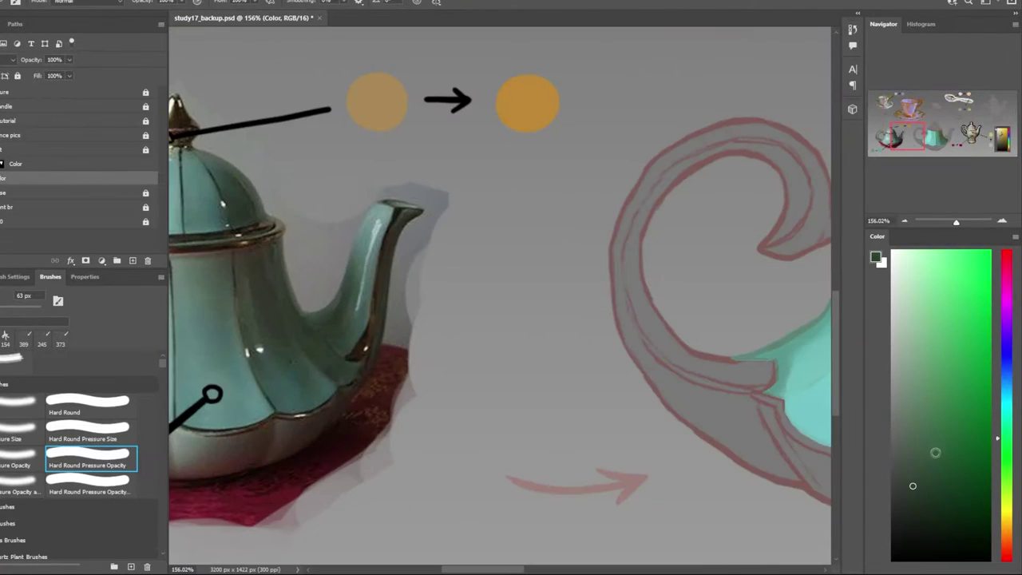
scroll(270, 352, down, 2)
mouse_move(718, 320)
mouse_down()
mouse_move(723, 383)
mouse_move(730, 375)
mouse_up()
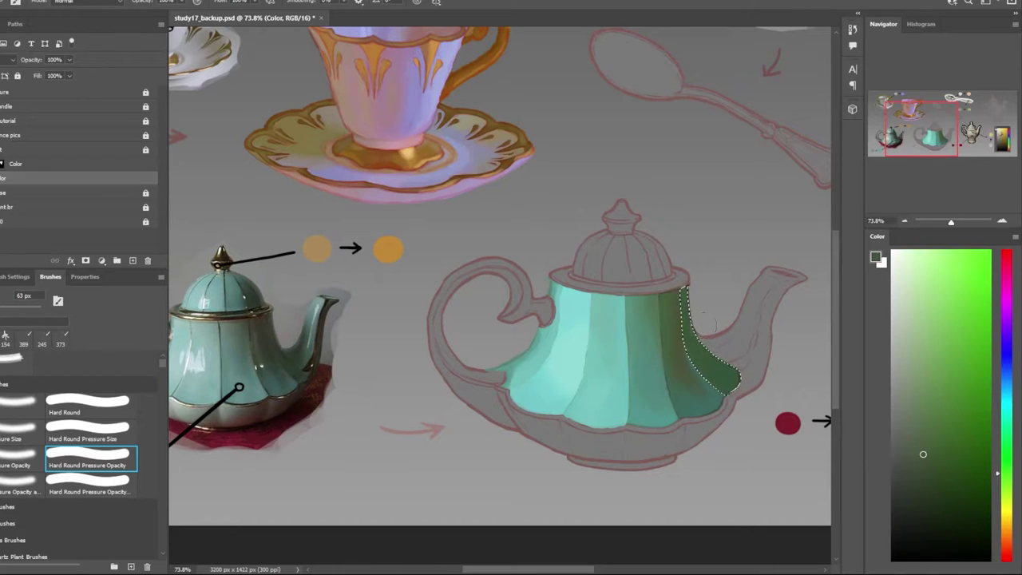
mouse_move(683, 291)
mouse_down()
mouse_move(735, 391)
mouse_move(714, 359)
mouse_up()
drag(682, 320, 726, 391)
scroll(711, 387, down, 2)
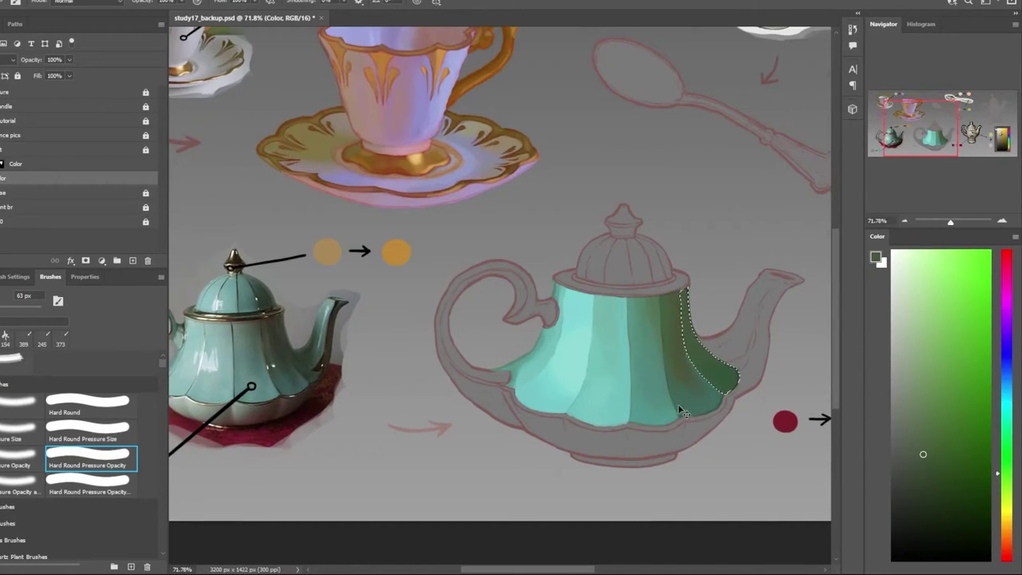
scroll(678, 404, down, 2)
scroll(313, 335, up, 2)
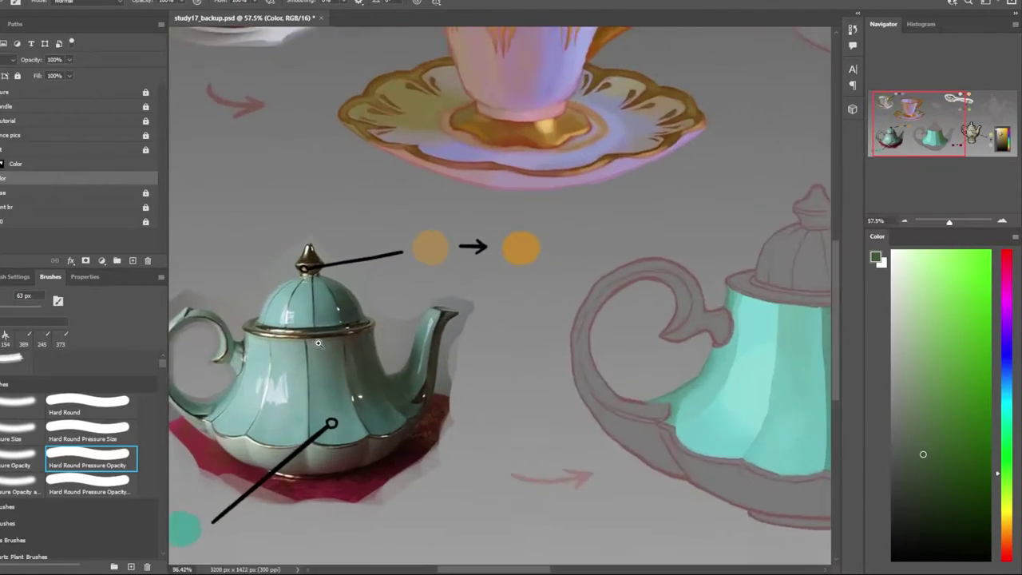
scroll(311, 339, up, 3)
scroll(615, 360, down, 3)
Lasso the lid rim and pick dark green-grey and brown-orange with the pressure-opacity brush
scroll(530, 346, up, 3)
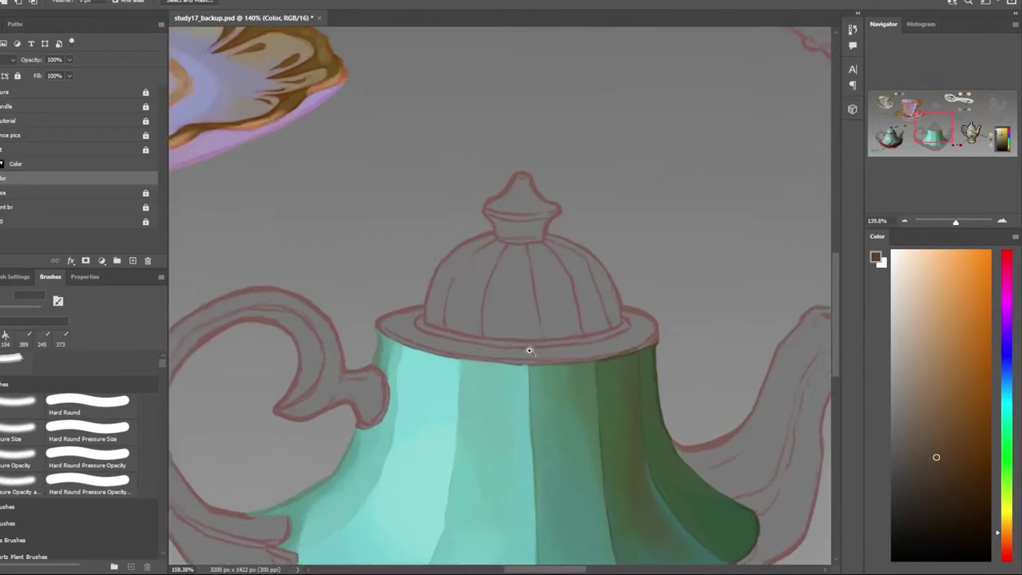
scroll(447, 335, up, 2)
key(l)
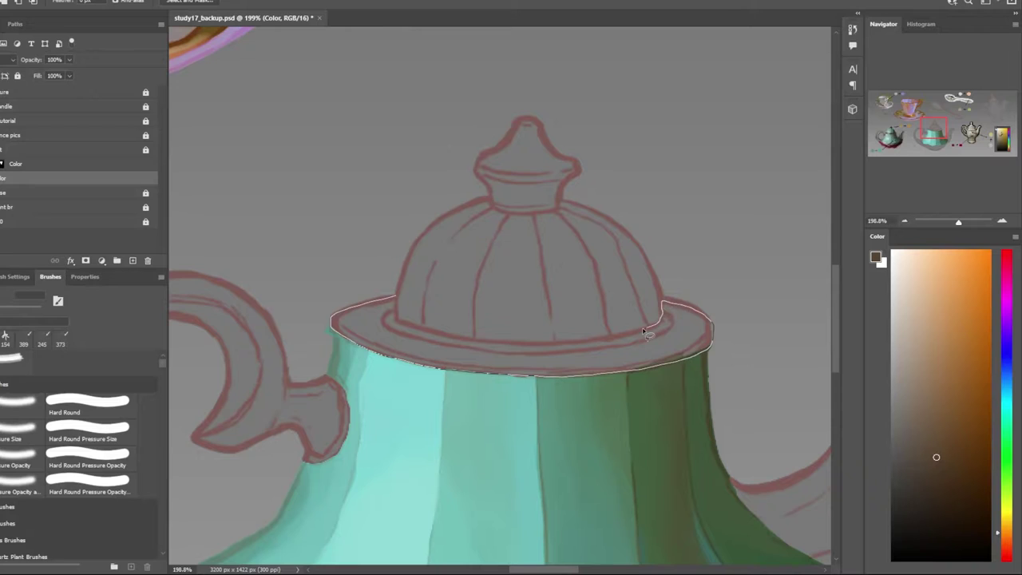
double_click(455, 336)
scroll(455, 336, down, 5)
click(87, 459)
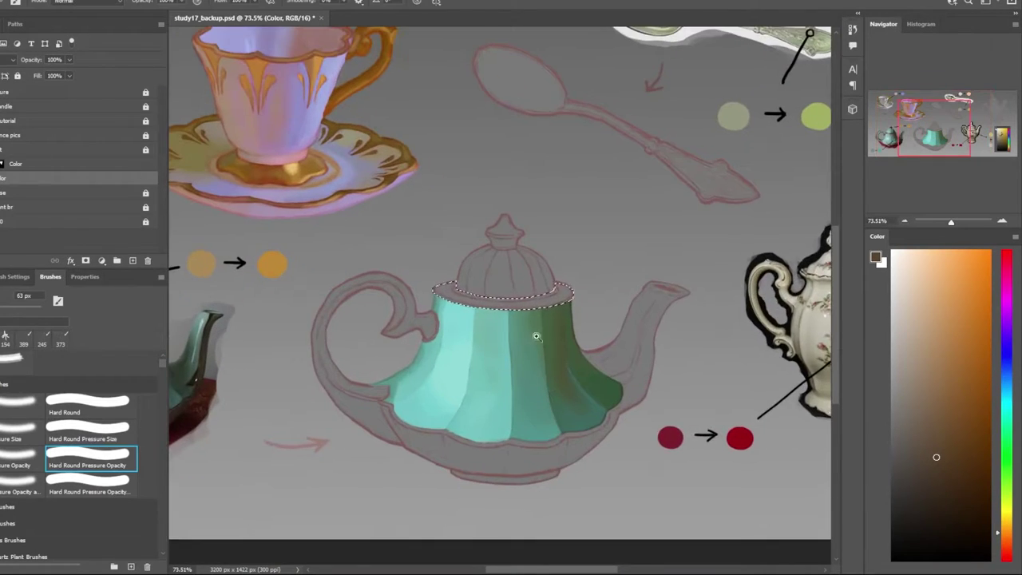
scroll(427, 320, up, 4)
alt+click(427, 319)
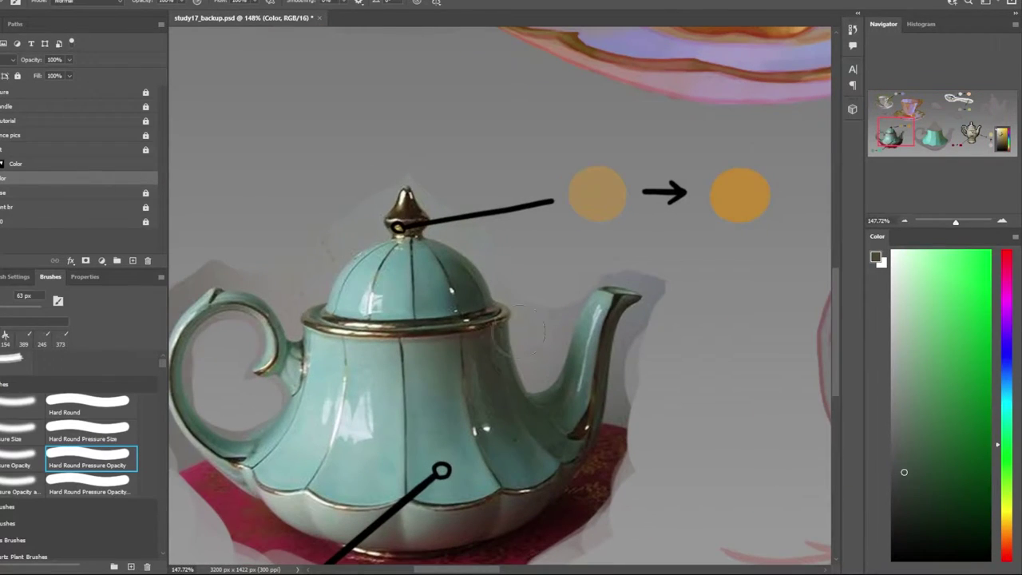
alt+click(401, 329)
Sample a colour from the reference teapot and paint the lid rim darker brown
scroll(499, 341, down, 3)
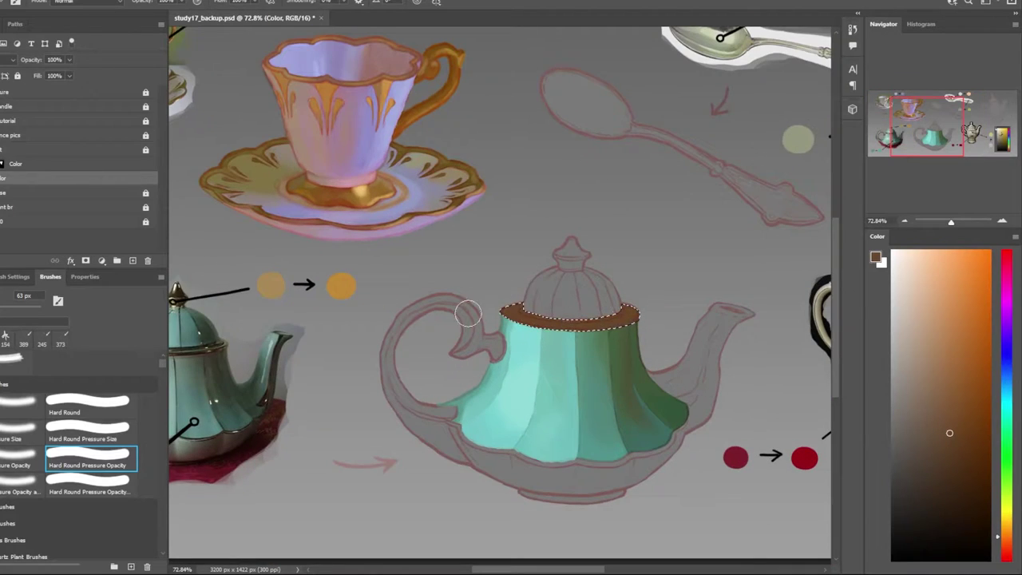
scroll(499, 341, down, 2)
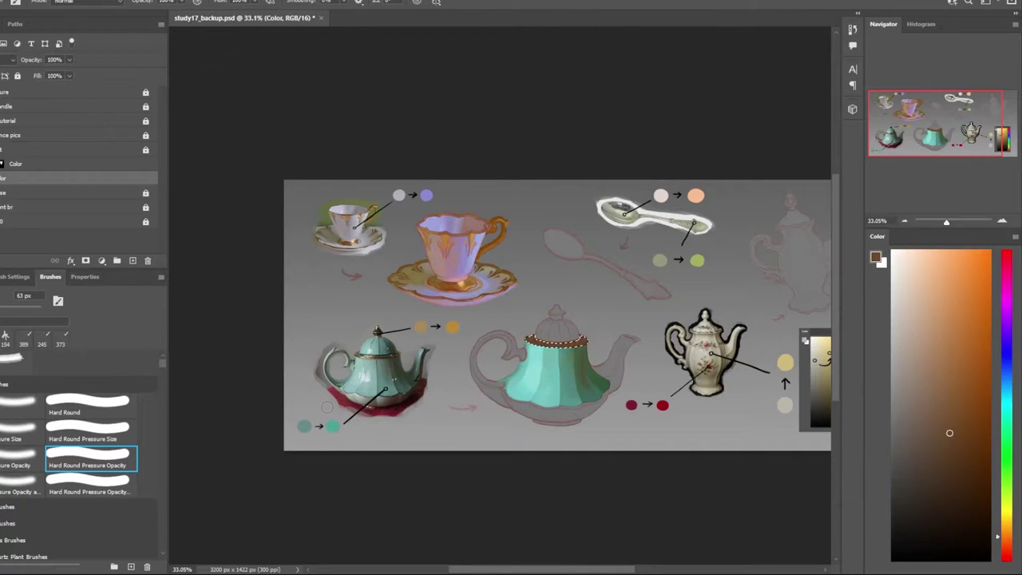
scroll(376, 337, up, 4)
alt+click(376, 337)
scroll(376, 338, down, 2)
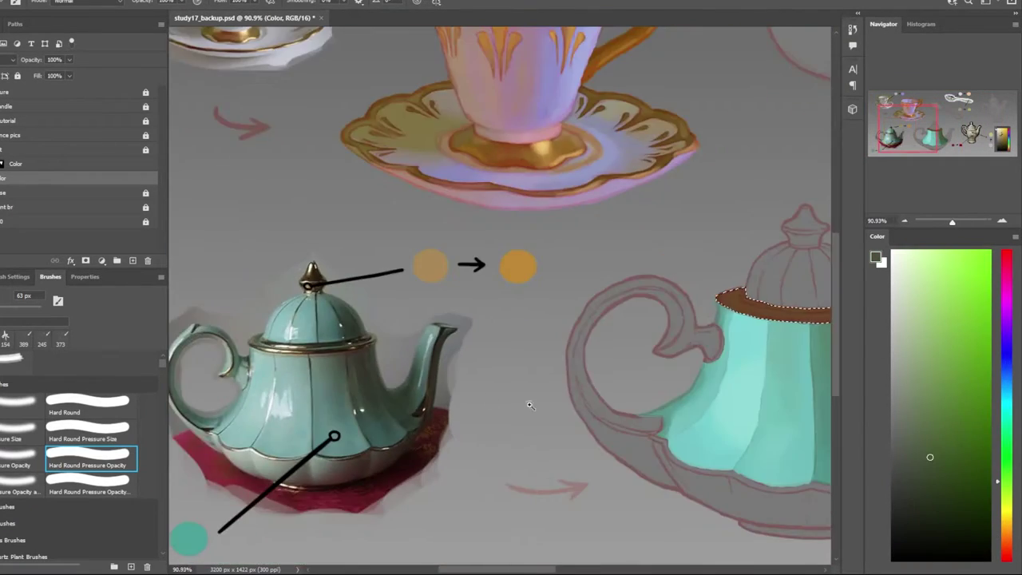
scroll(527, 319, up, 3)
mouse_move(375, 316)
mouse_down()
mouse_move(568, 330)
mouse_move(529, 326)
mouse_move(641, 322)
mouse_up()
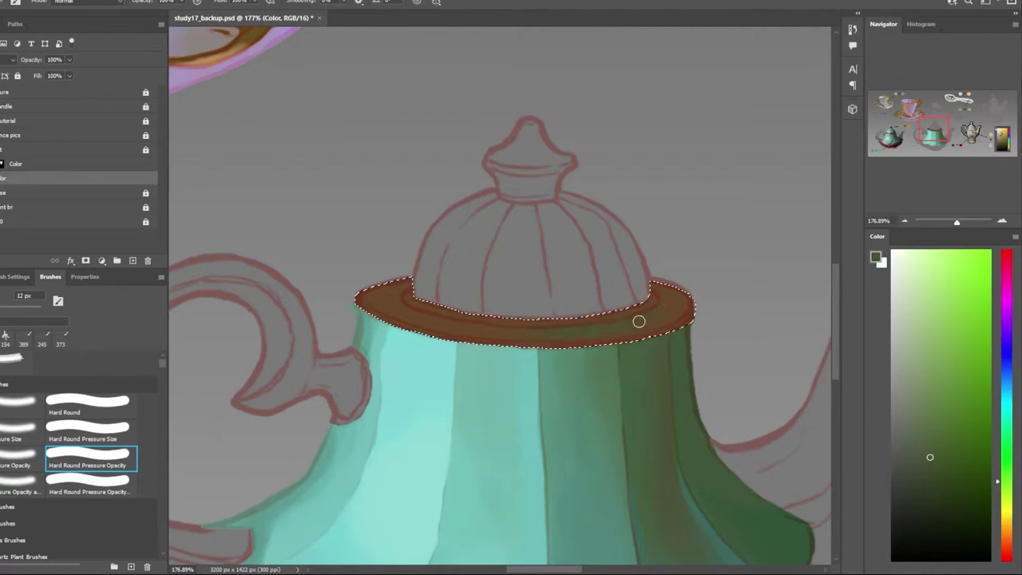
scroll(542, 387, down, 3)
scroll(286, 356, up, 4)
Sample tan, darker and teal tones from the reference teapot to blend into the rim
alt+click(391, 330)
scroll(391, 329, down, 2)
scroll(599, 327, up, 3)
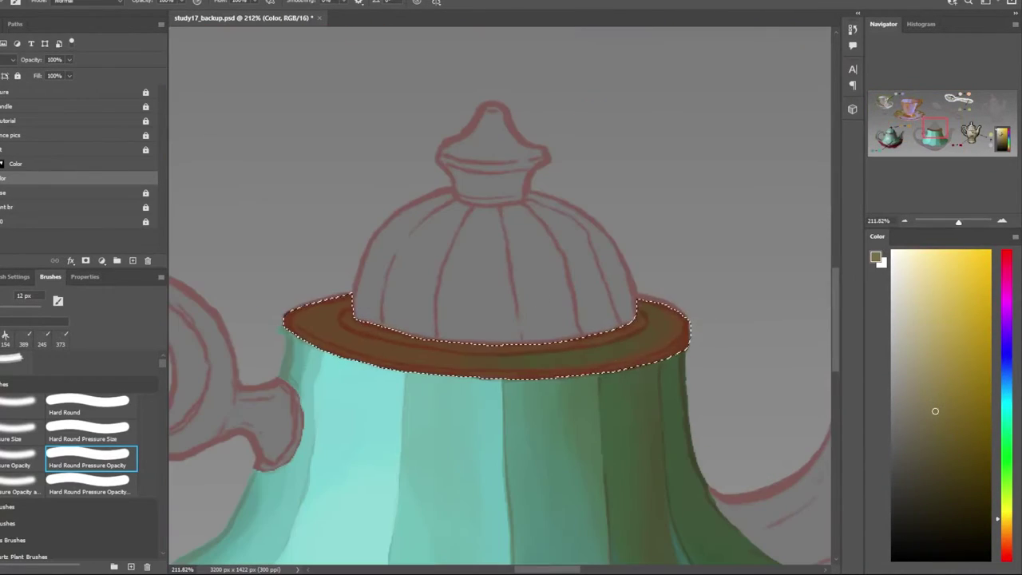
scroll(526, 336, down, 3)
scroll(364, 383, up, 5)
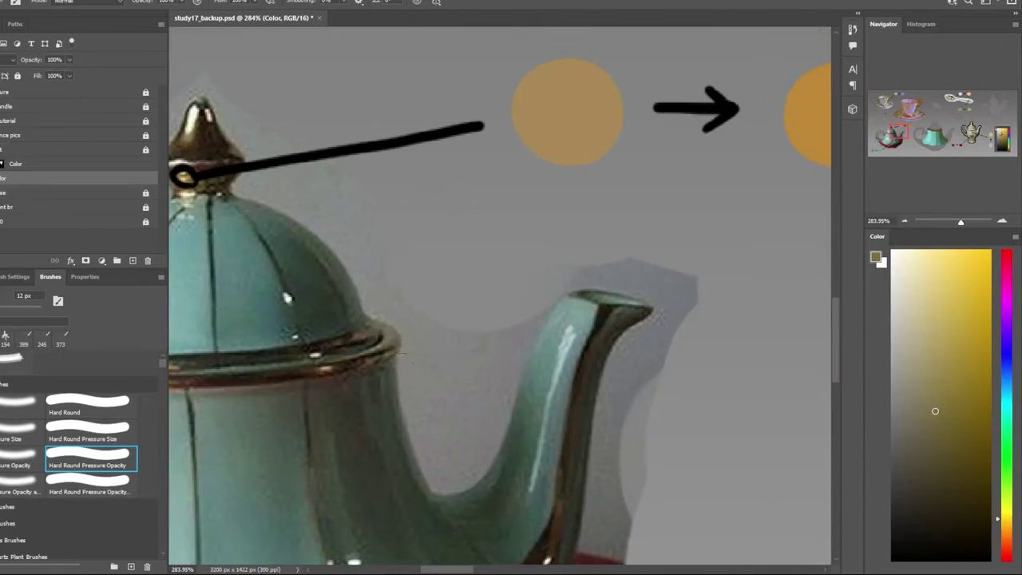
scroll(623, 317, down, 1)
scroll(536, 368, down, 5)
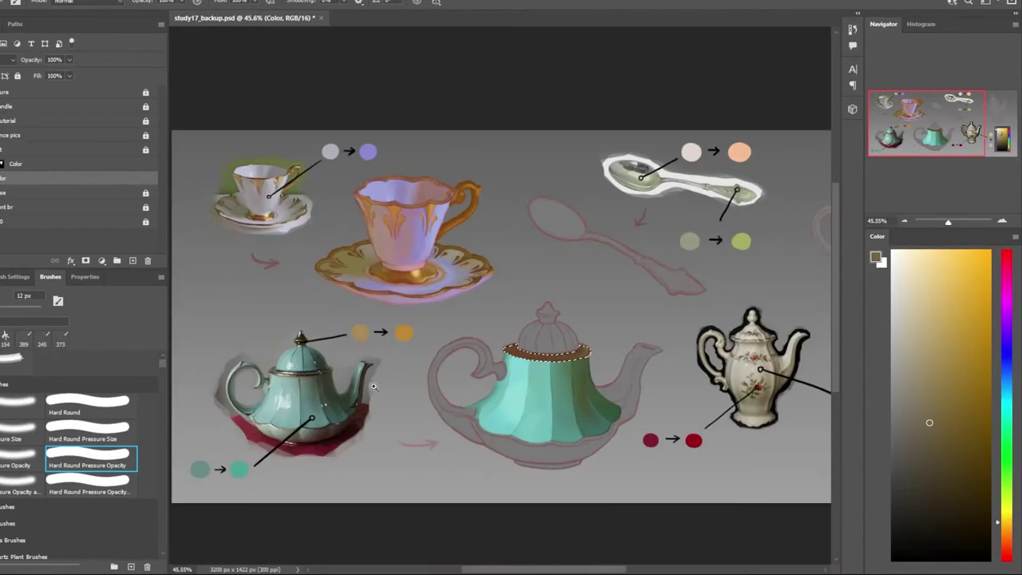
scroll(300, 239, up, 5)
alt+click(301, 240)
scroll(275, 357, down, 5)
scroll(657, 331, up, 5)
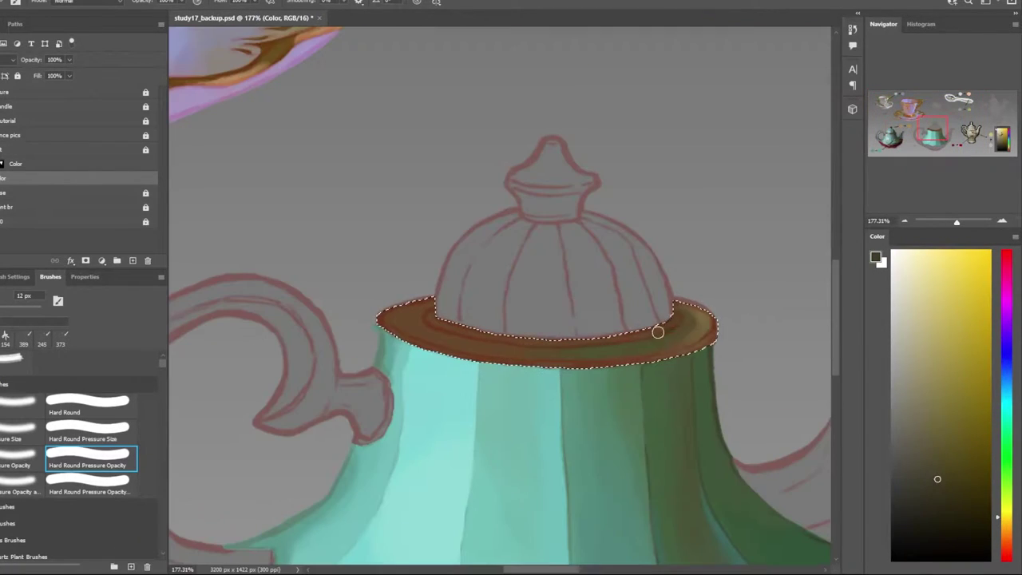
scroll(535, 334, down, 5)
scroll(256, 418, up, 5)
alt+click(399, 285)
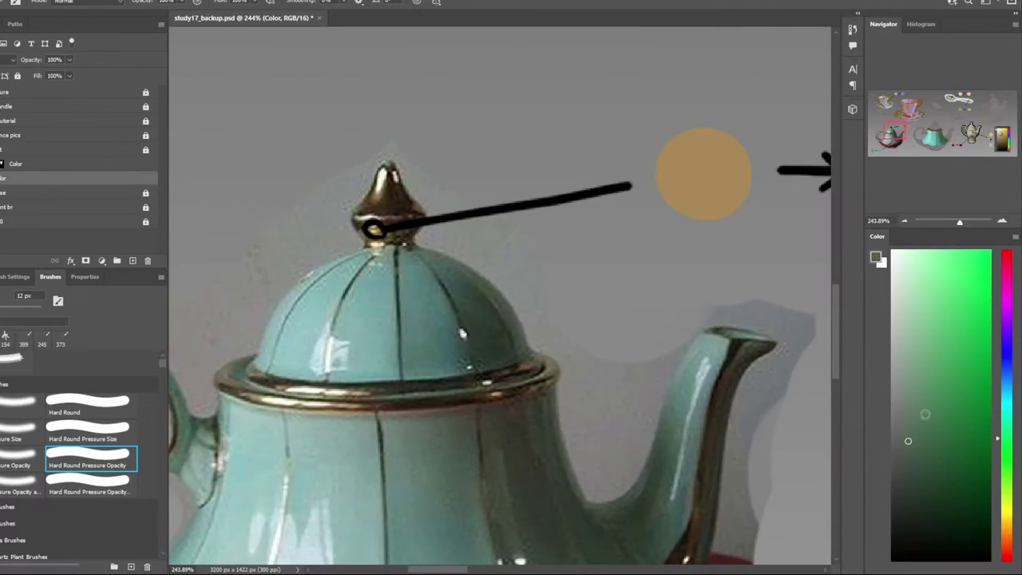
scroll(610, 401, down, 3)
scroll(533, 339, up, 5)
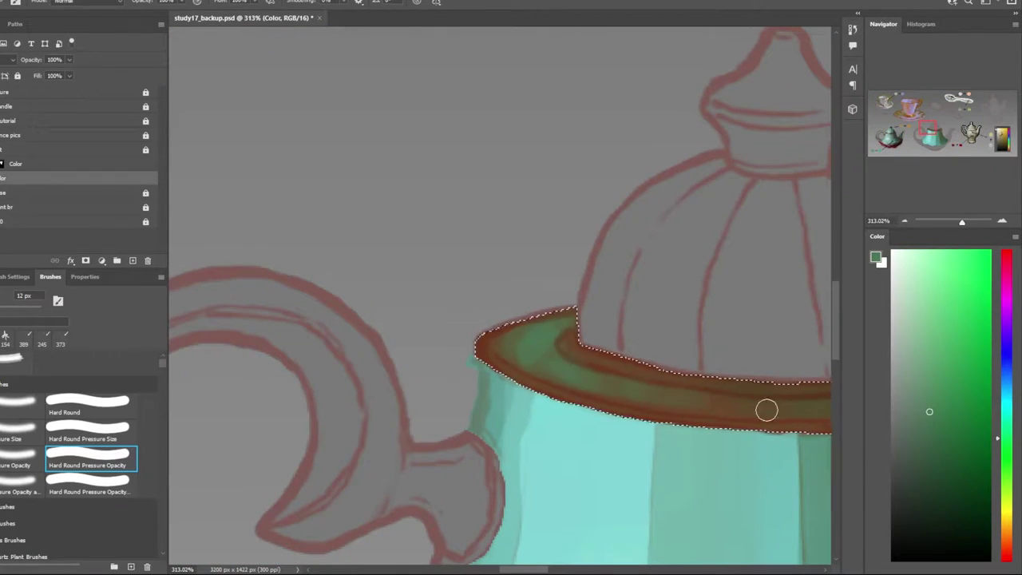
Sample a dark olive from the reference photo
scroll(767, 411, down, 5)
scroll(708, 365, up, 5)
alt+click(342, 343)
scroll(511, 320, down, 5)
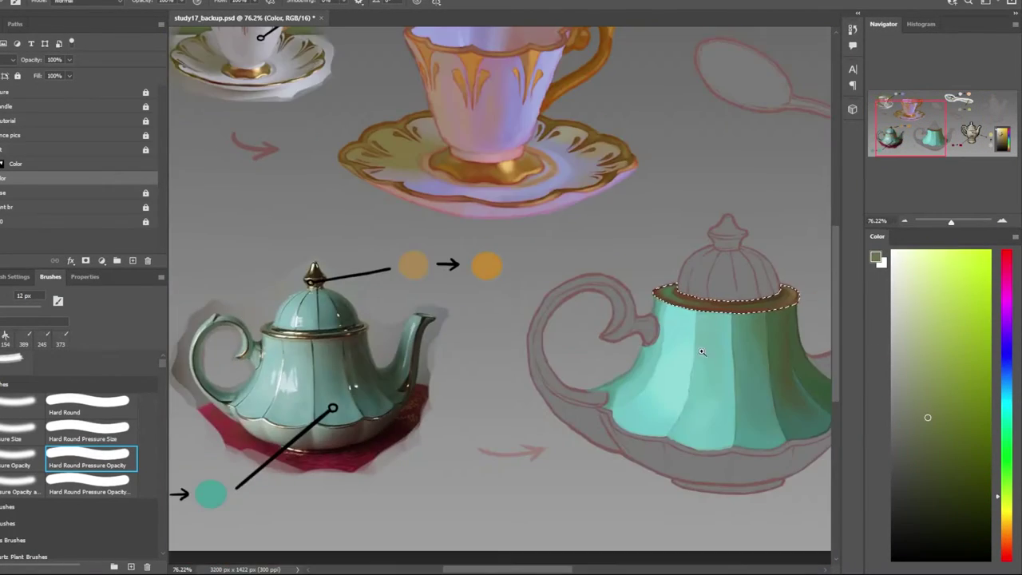
scroll(582, 299, up, 5)
scroll(526, 336, down, 2)
scroll(471, 369, down, 2)
scroll(470, 369, down, 3)
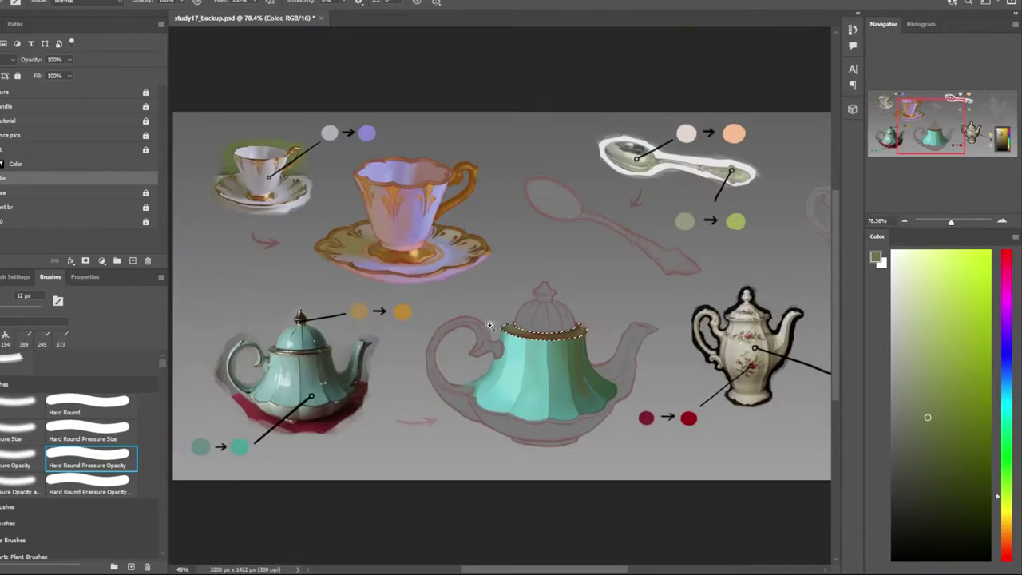
scroll(292, 337, up, 5)
Sample golden ochre and yellow-green from the reference teapot's lid
alt+click(297, 351)
scroll(304, 351, down, 5)
scroll(759, 358, up, 3)
scroll(759, 358, up, 1)
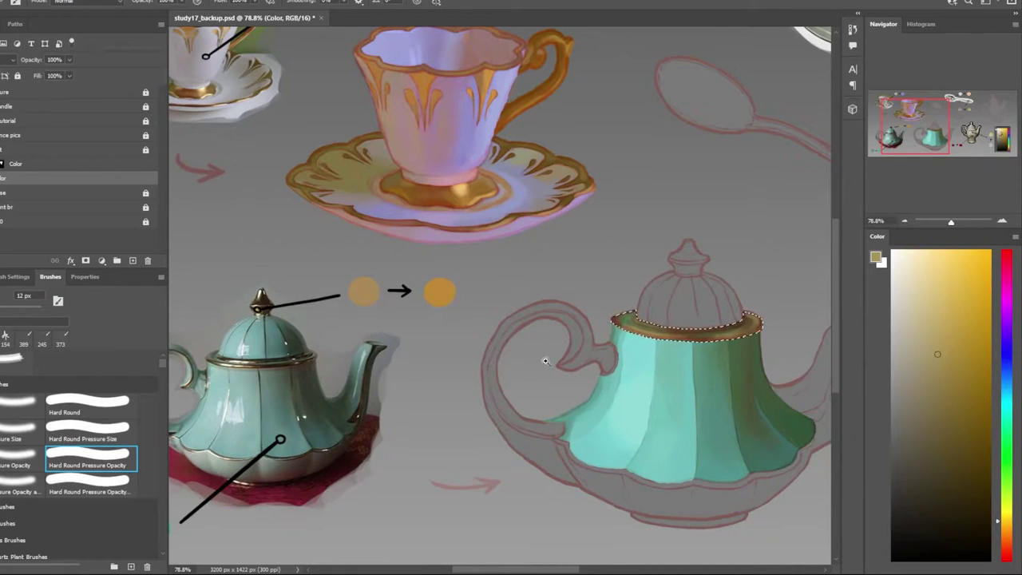
scroll(545, 361, down, 3)
scroll(269, 319, up, 5)
alt+click(785, 344)
scroll(784, 344, down, 5)
scroll(534, 335, up, 4)
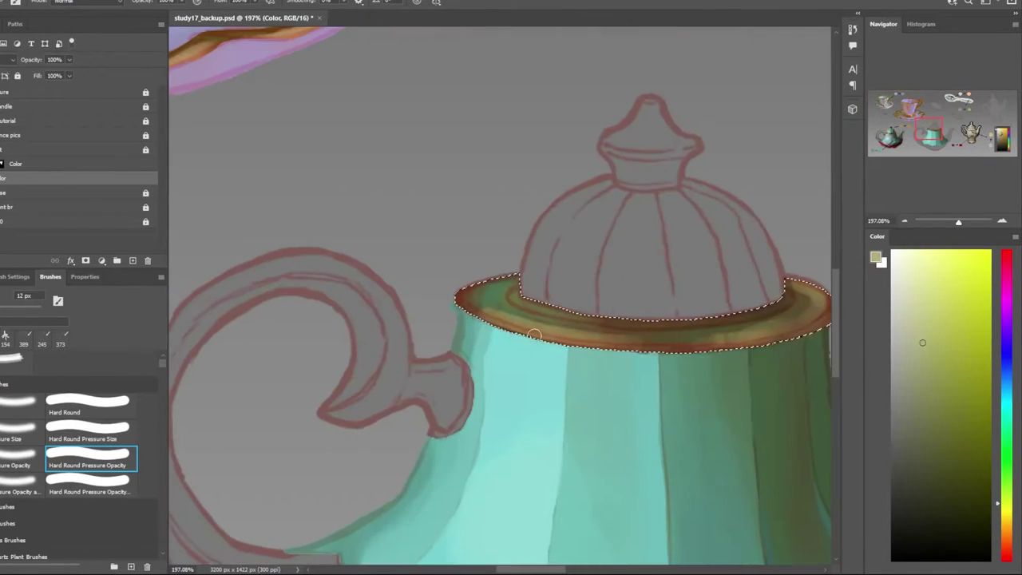
scroll(534, 334, down, 3)
scroll(539, 344, up, 2)
scroll(542, 352, up, 1)
scroll(543, 355, up, 1)
Shrink the brush to 8 px for fine strokes on the rim
key(bracketleft)
key(bracketleft)
key(bracketleft)
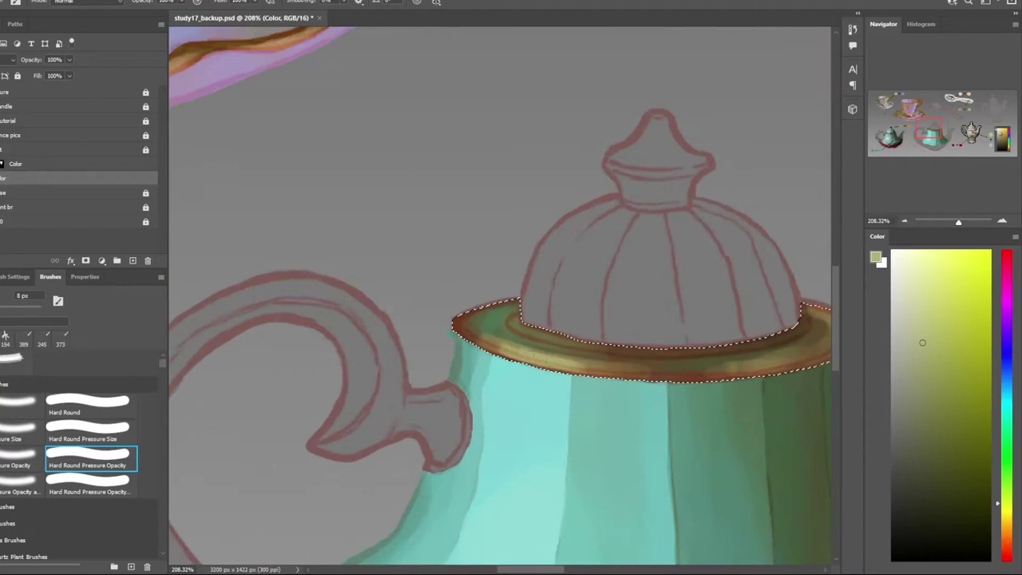
scroll(543, 355, down, 3)
scroll(543, 355, up, 3)
scroll(312, 374, down, 4)
scroll(313, 375, up, 1)
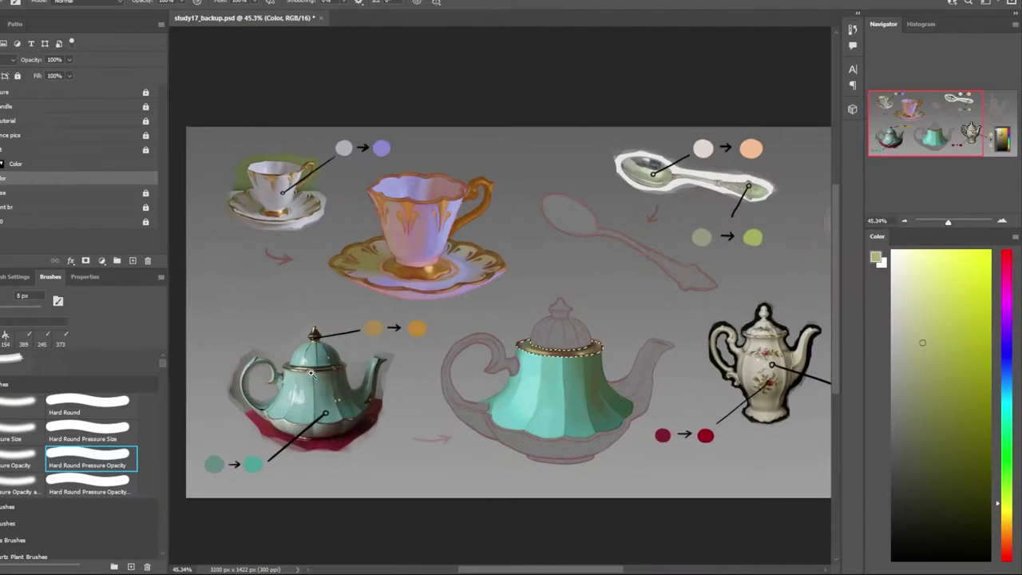
scroll(312, 375, up, 2)
scroll(513, 348, up, 3)
scroll(514, 349, up, 1)
scroll(513, 349, down, 4)
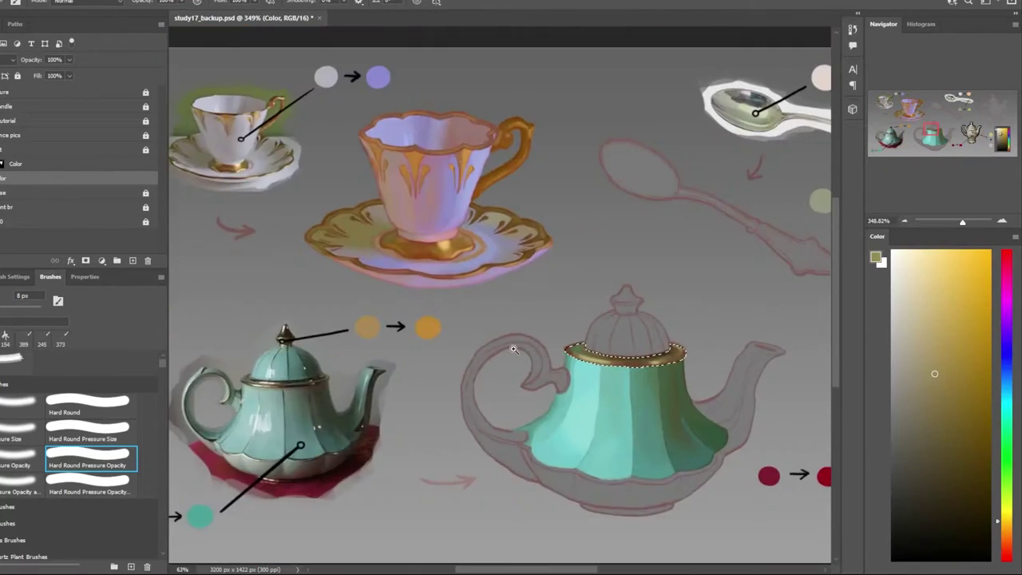
scroll(514, 349, up, 4)
scroll(463, 354, down, 3)
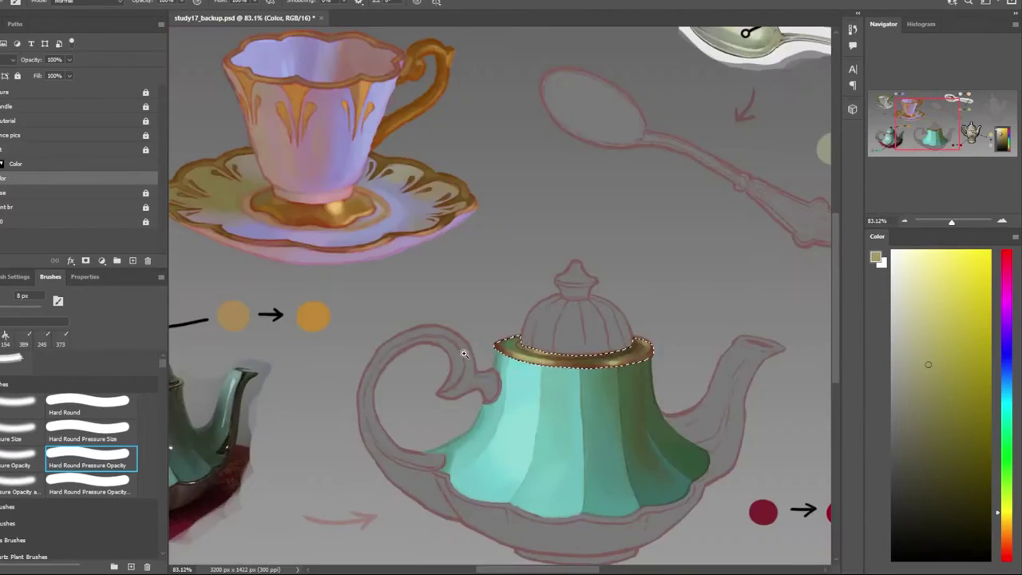
scroll(609, 431, down, 2)
scroll(593, 403, down, 2)
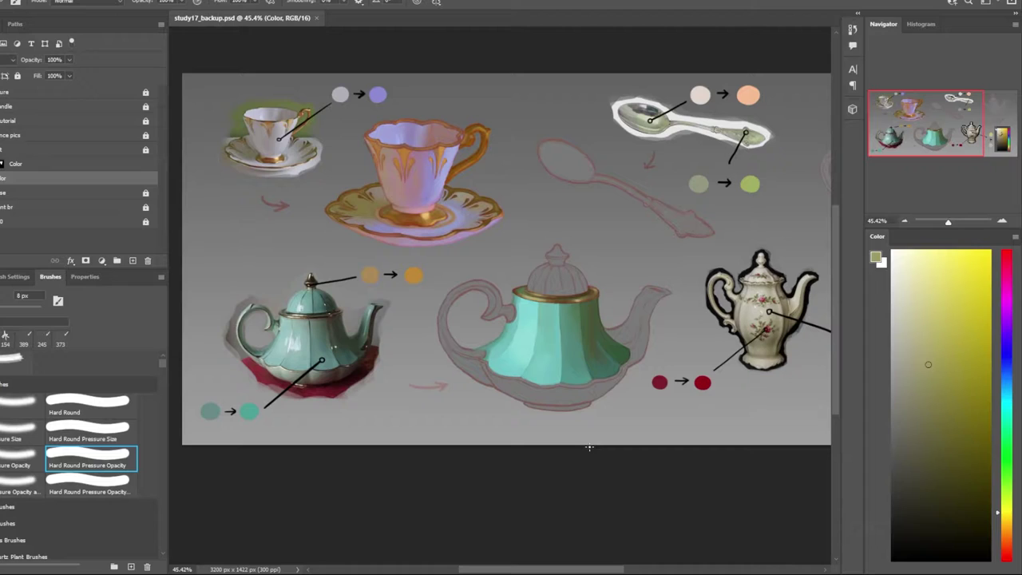
scroll(589, 448, down, 3)
scroll(467, 427, up, 2)
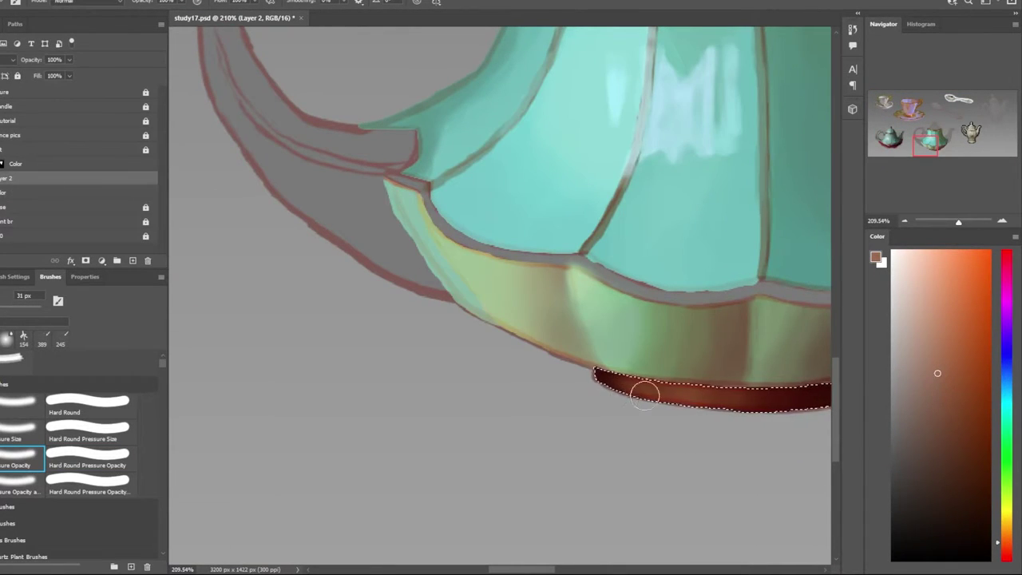
Remove the stray loop and close the outline into a selection of the scalloped lower band
scroll(645, 394, down, 4)
scroll(647, 447, down, 1)
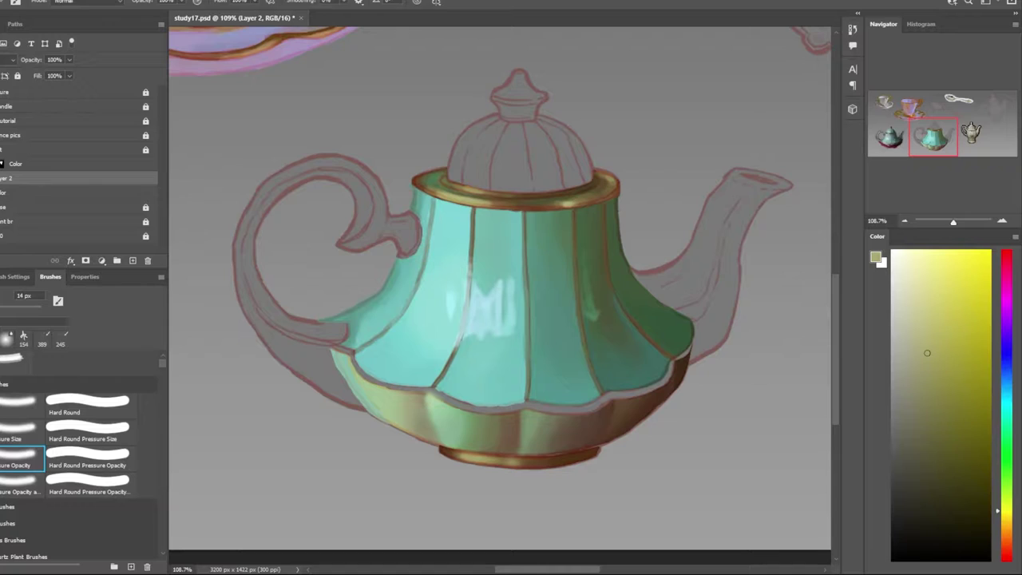
scroll(336, 344, up, 1)
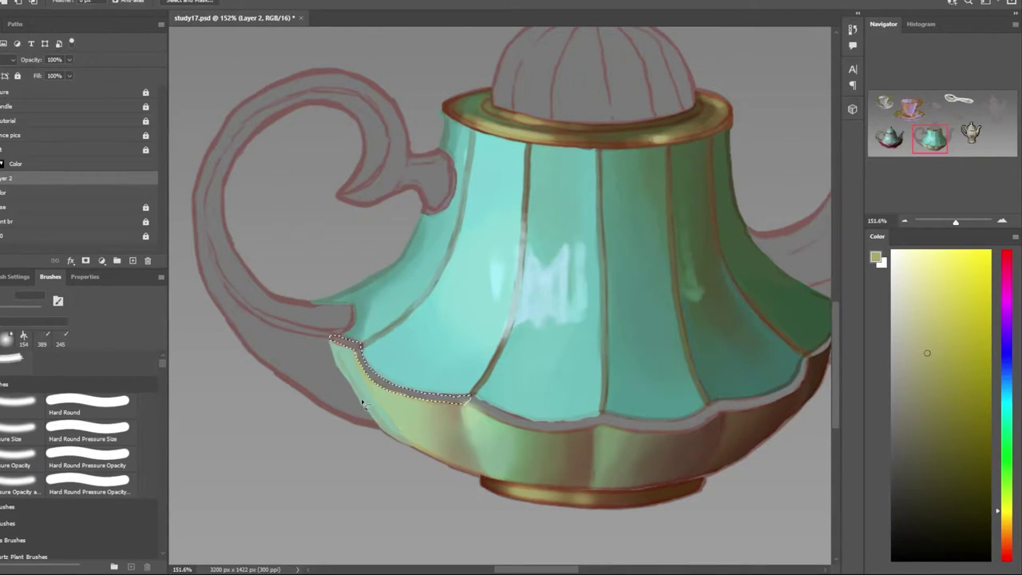
scroll(362, 402, up, 1)
key(Escape)
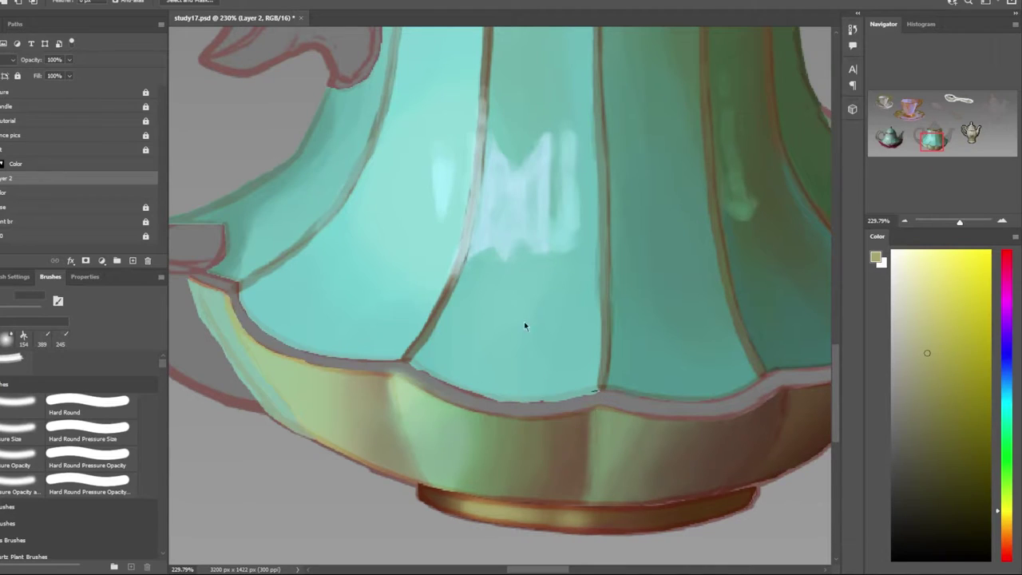
key(BackSpace)
key(BackSpace)
key(BackSpace)
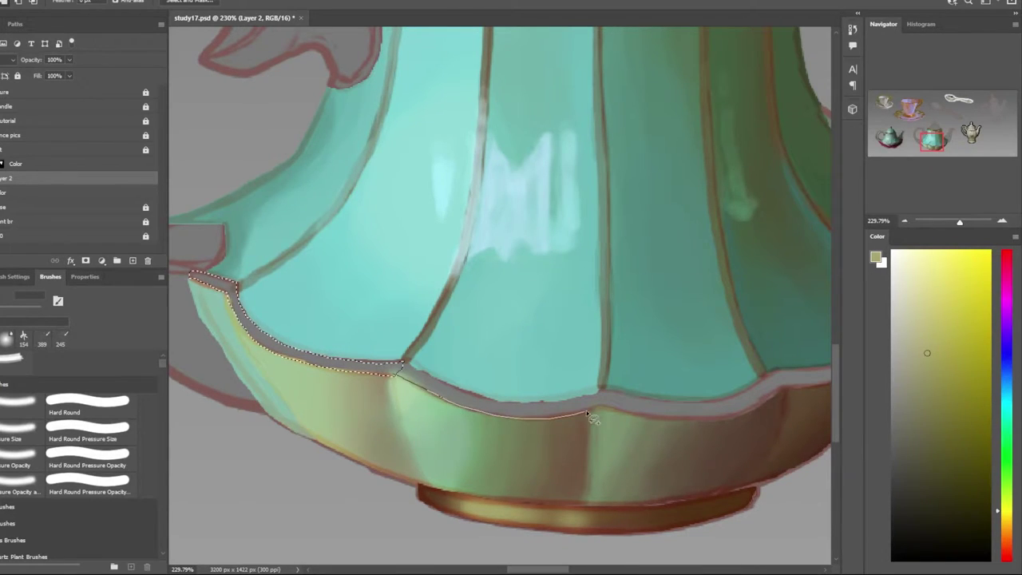
click(401, 367)
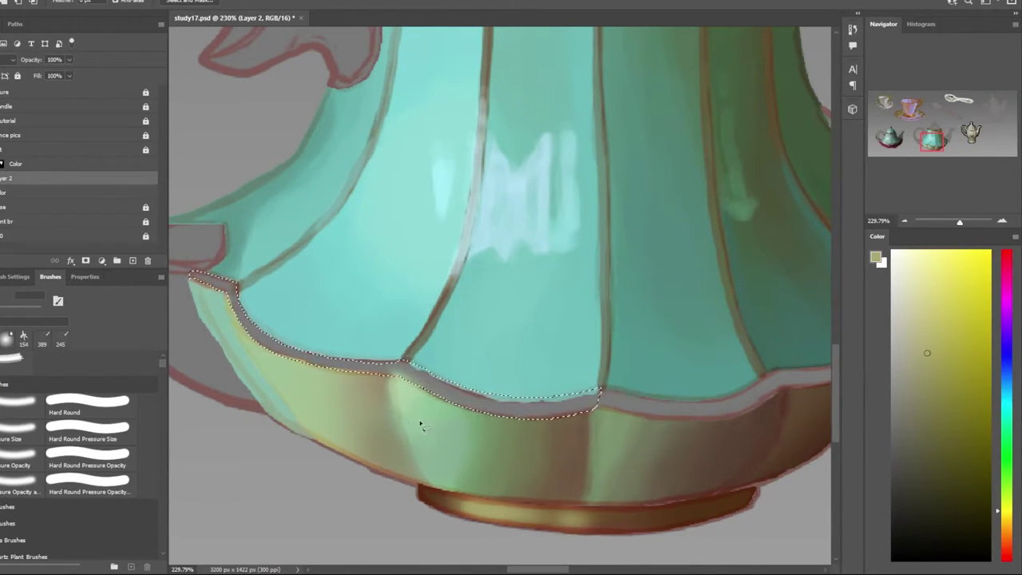
scroll(535, 369, down, 5)
drag(616, 369, 536, 369)
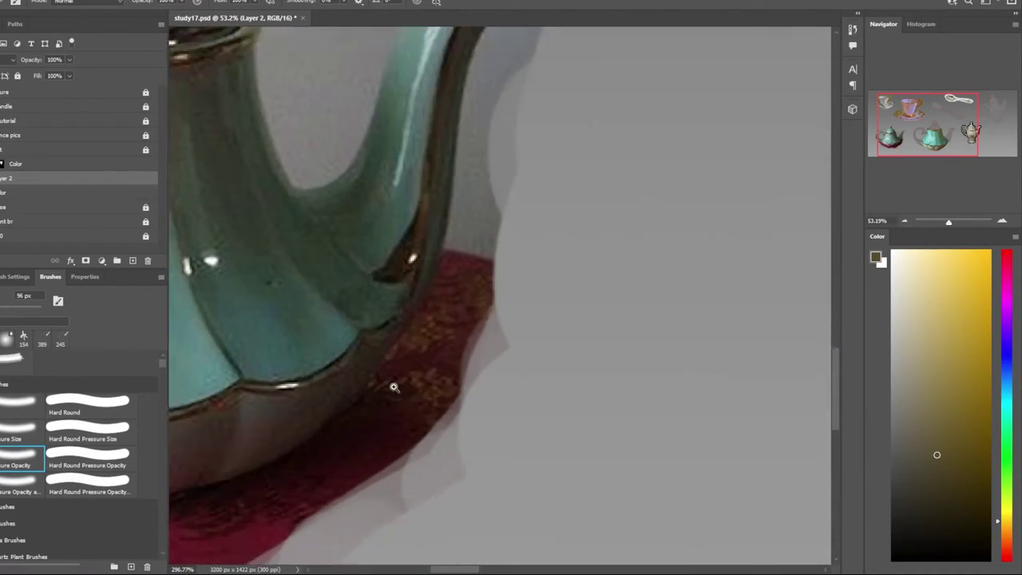
Shade the lower band using base, orange-brown rim and pale green tones sampled from the reference
alt+click(392, 322)
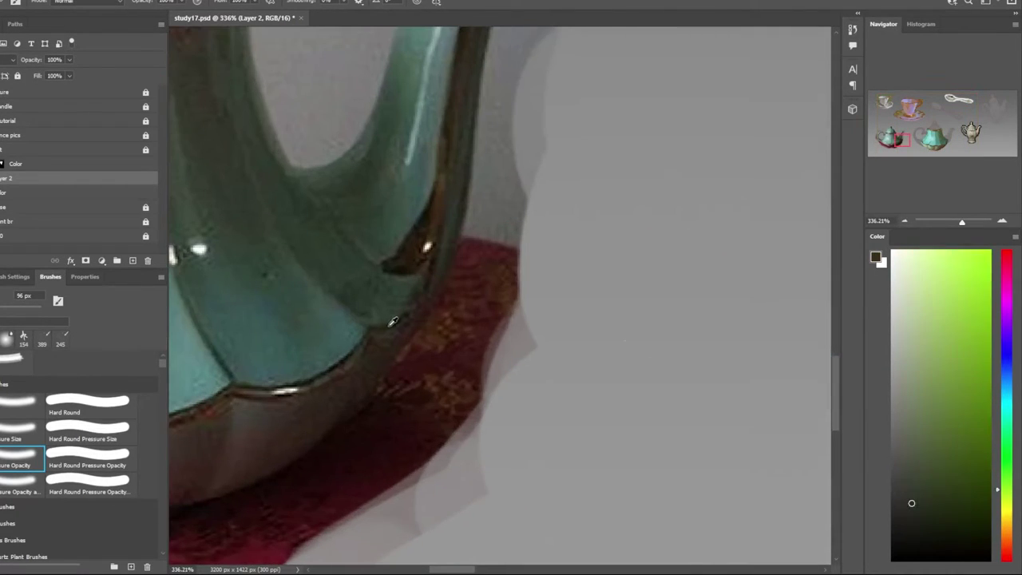
scroll(543, 441, down, 5)
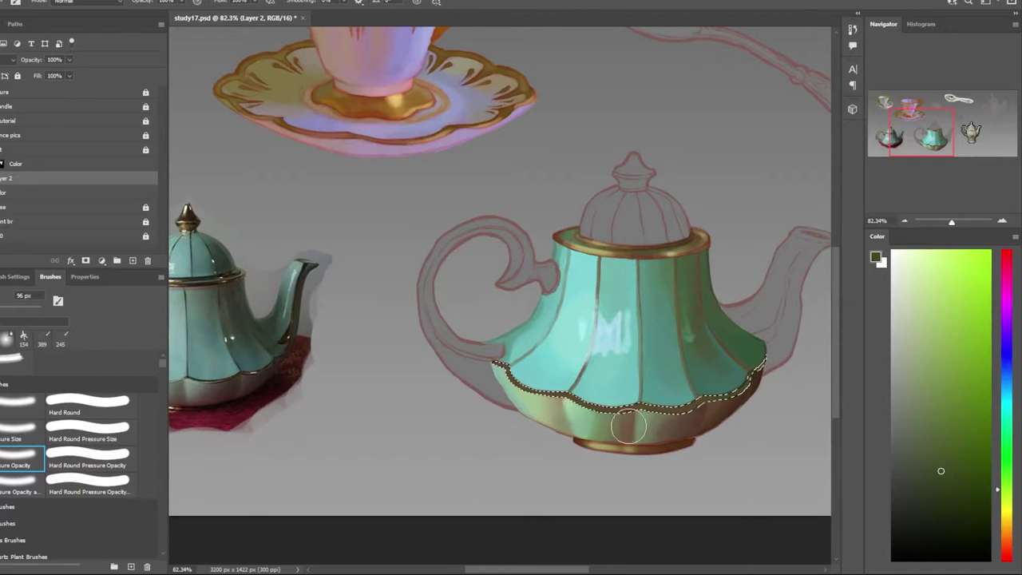
scroll(720, 448, down, 1)
scroll(666, 251, up, 1)
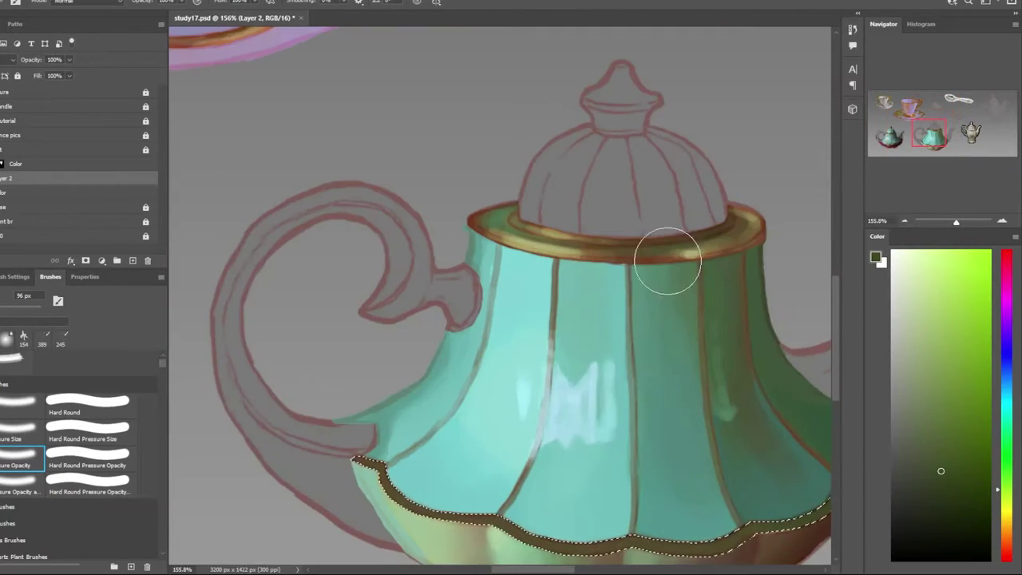
scroll(616, 274, up, 2)
alt+click(604, 285)
scroll(584, 479, down, 3)
scroll(585, 480, up, 2)
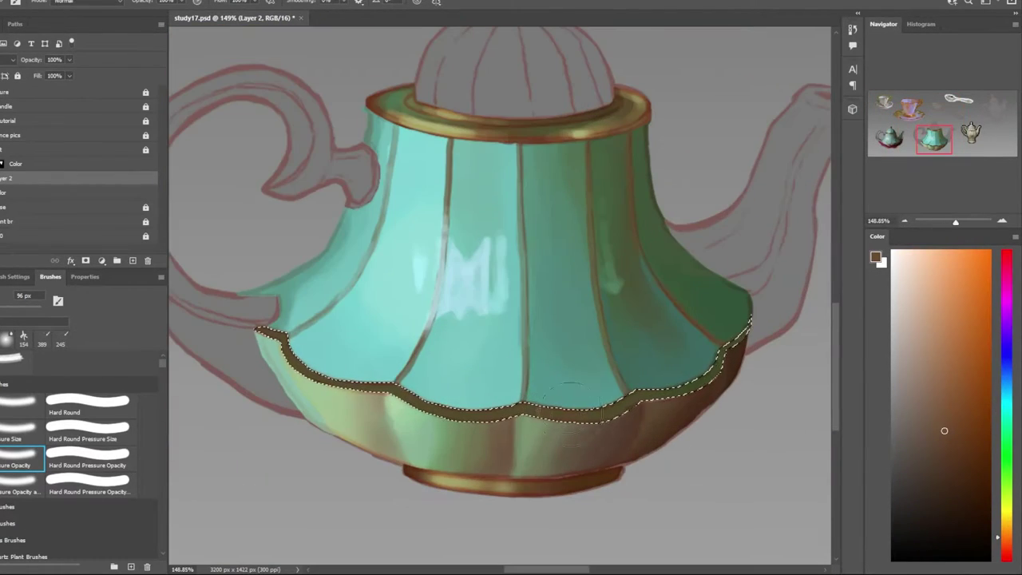
scroll(559, 354, down, 4)
scroll(287, 319, up, 4)
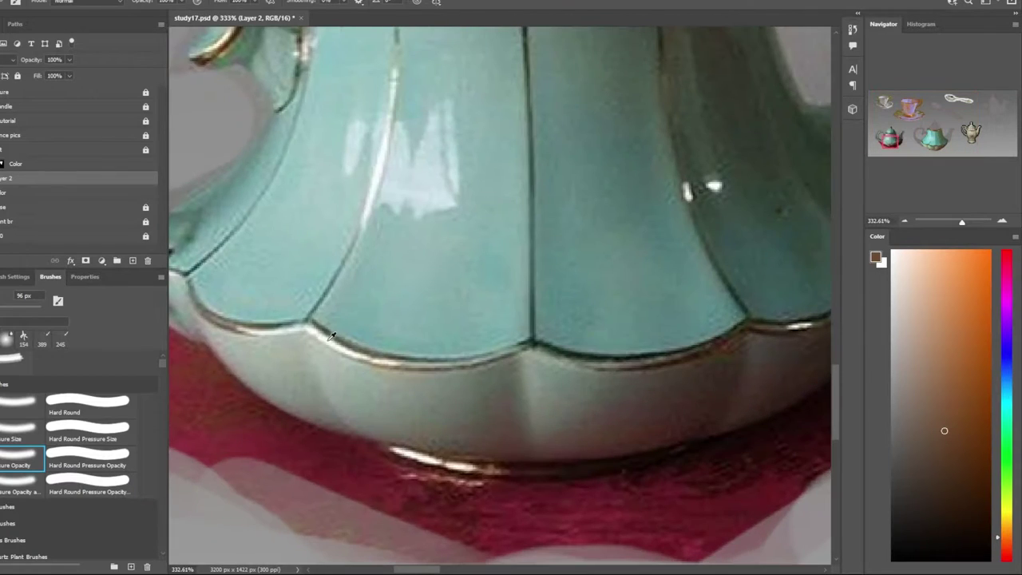
alt+click(335, 335)
scroll(559, 319, down, 2)
scroll(607, 403, down, 3)
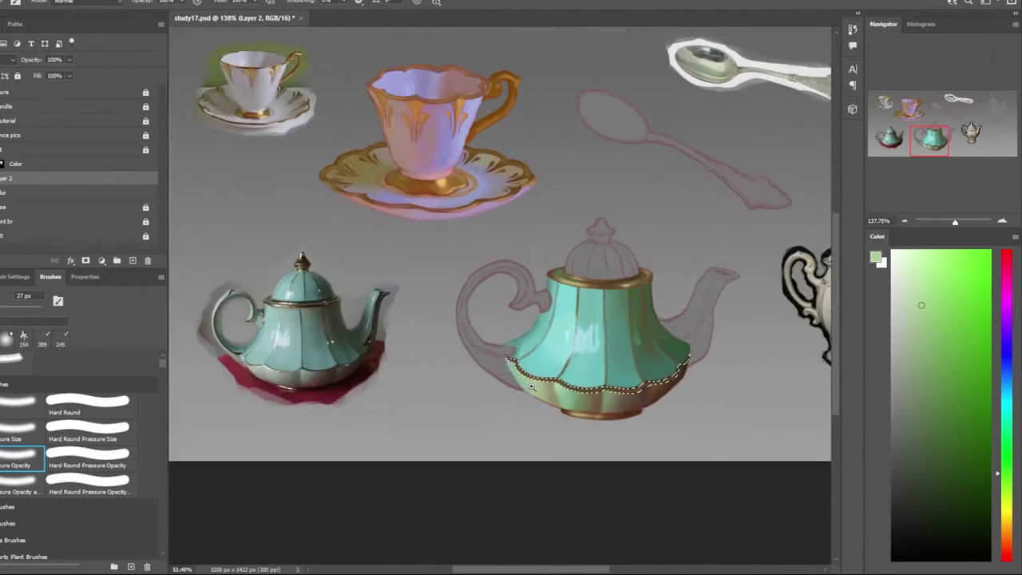
scroll(607, 403, up, 1)
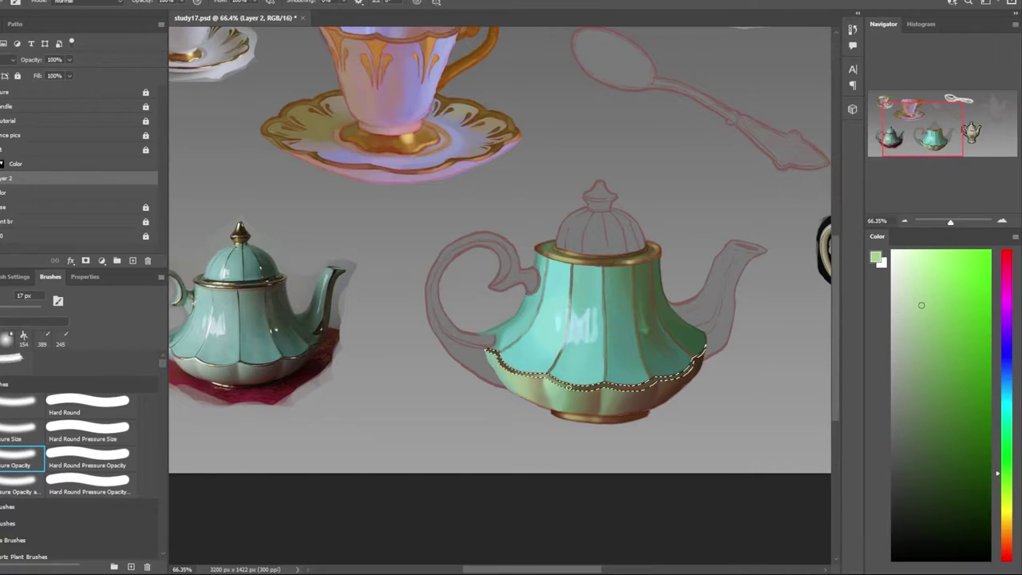
scroll(281, 344, up, 4)
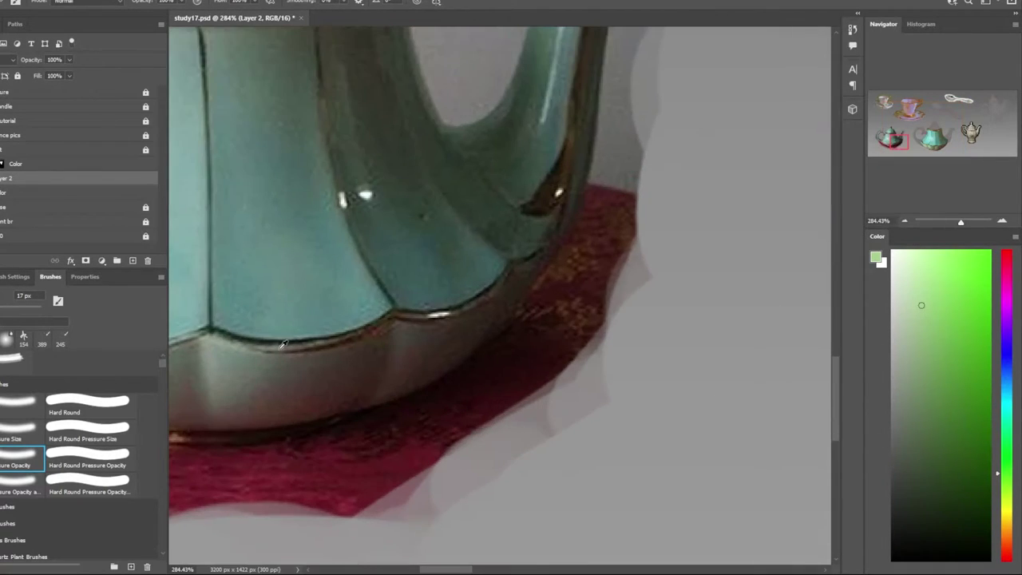
scroll(661, 432, down, 5)
scroll(661, 431, up, 3)
scroll(661, 431, down, 1)
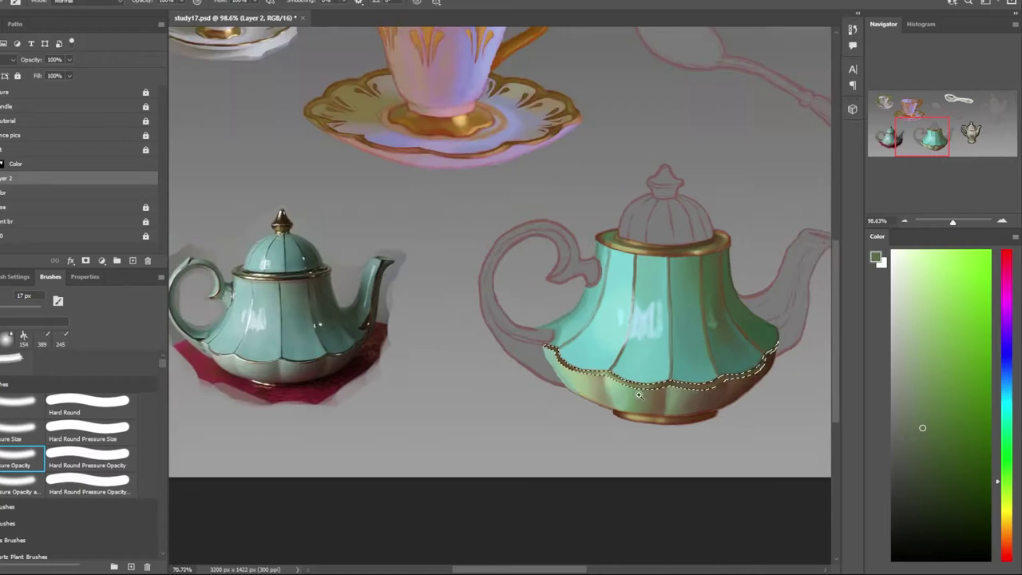
scroll(661, 431, up, 3)
scroll(638, 383, down, 3)
scroll(634, 379, up, 3)
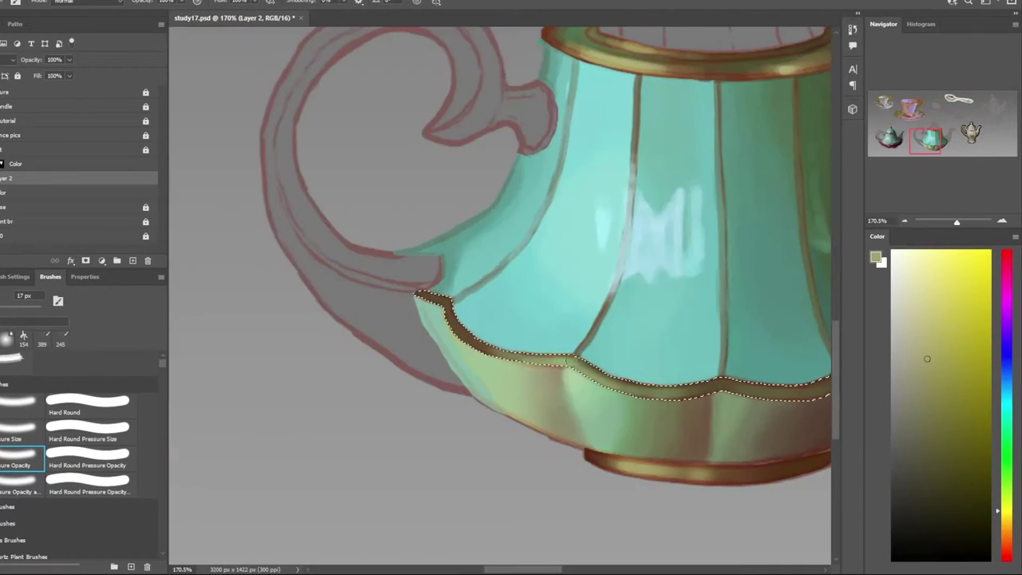
scroll(650, 389, down, 2)
scroll(599, 452, down, 2)
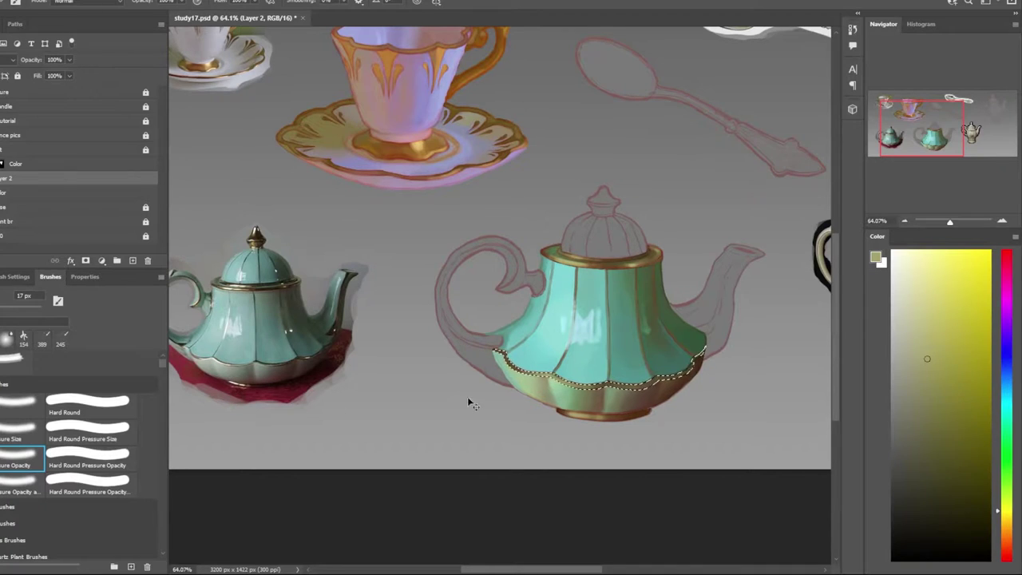
scroll(650, 399, up, 1)
scroll(650, 399, down, 1)
scroll(520, 360, up, 5)
scroll(438, 354, up, 2)
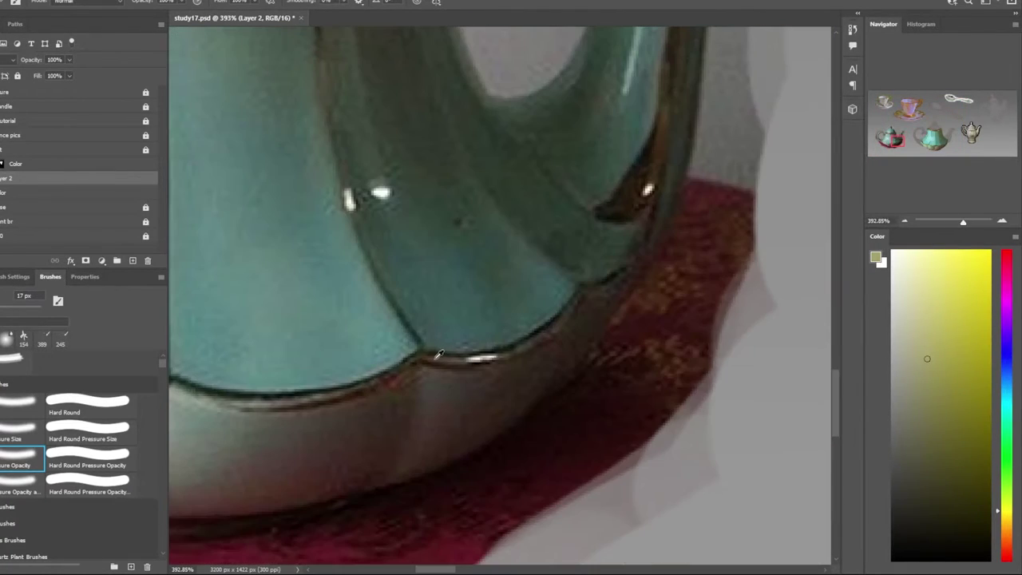
Deepen the lower band with a dark brown sampled from the reference teapot
alt+click(437, 354)
scroll(479, 367, down, 2)
scroll(559, 383, up, 2)
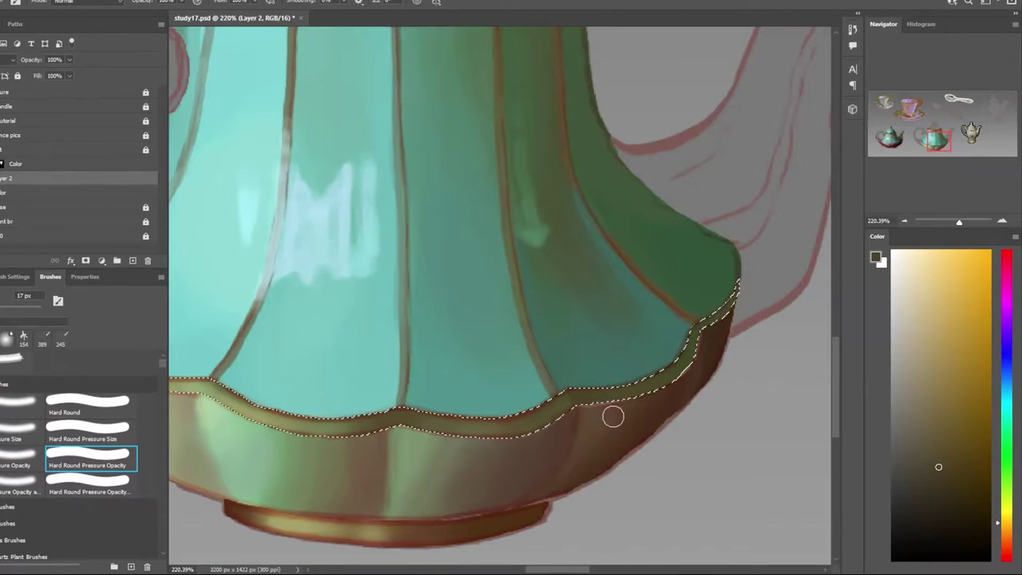
scroll(711, 320, down, 1)
scroll(582, 440, down, 1)
scroll(548, 395, up, 3)
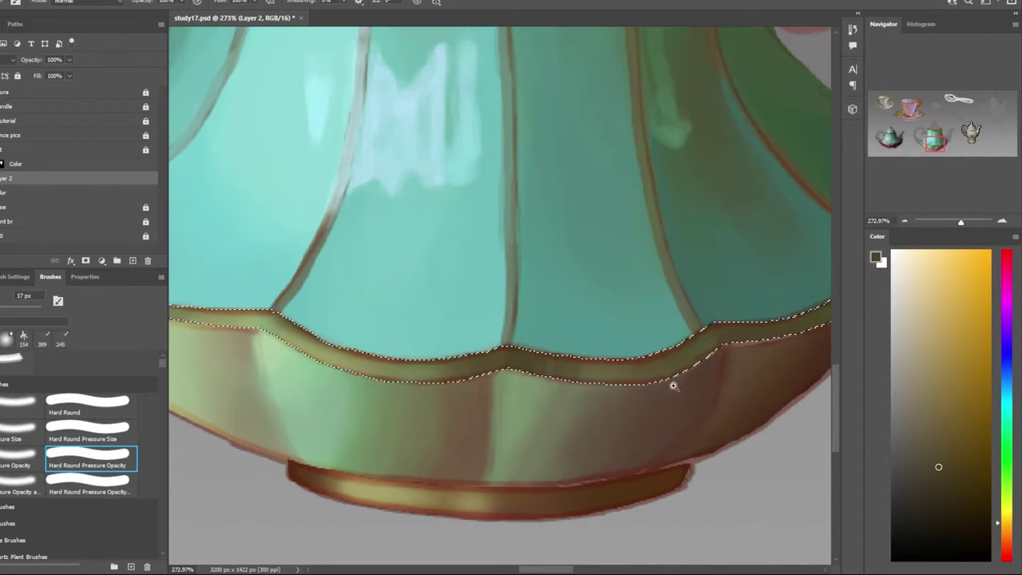
scroll(673, 385, down, 1)
scroll(463, 404, down, 1)
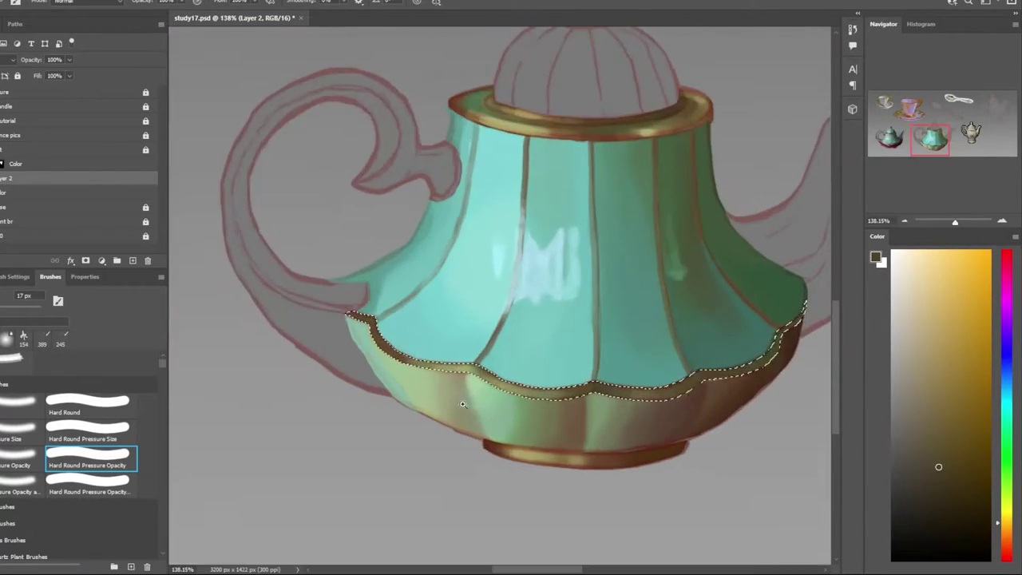
scroll(463, 404, up, 1)
scroll(383, 376, down, 3)
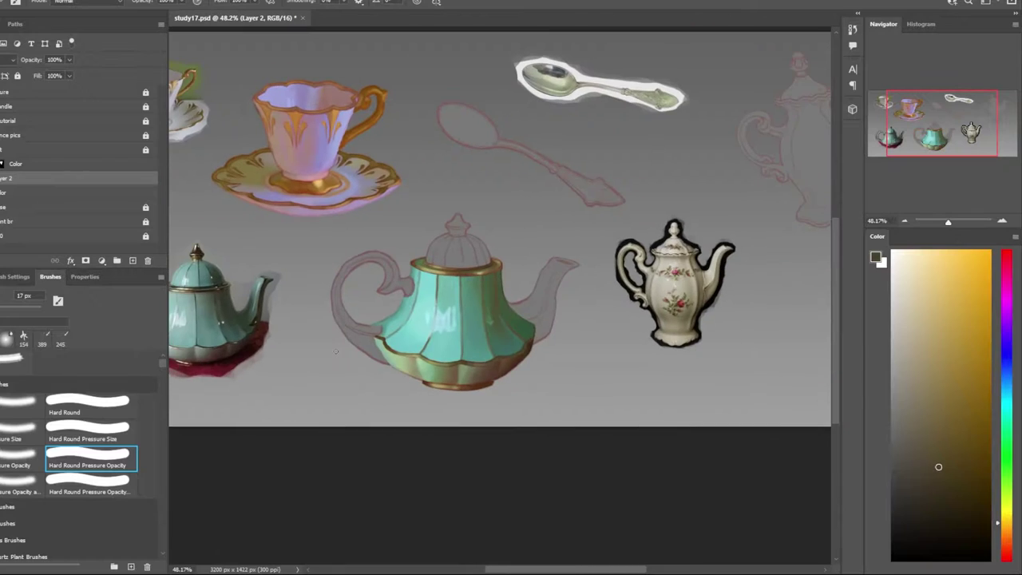
scroll(335, 351, down, 2)
scroll(599, 485, up, 1)
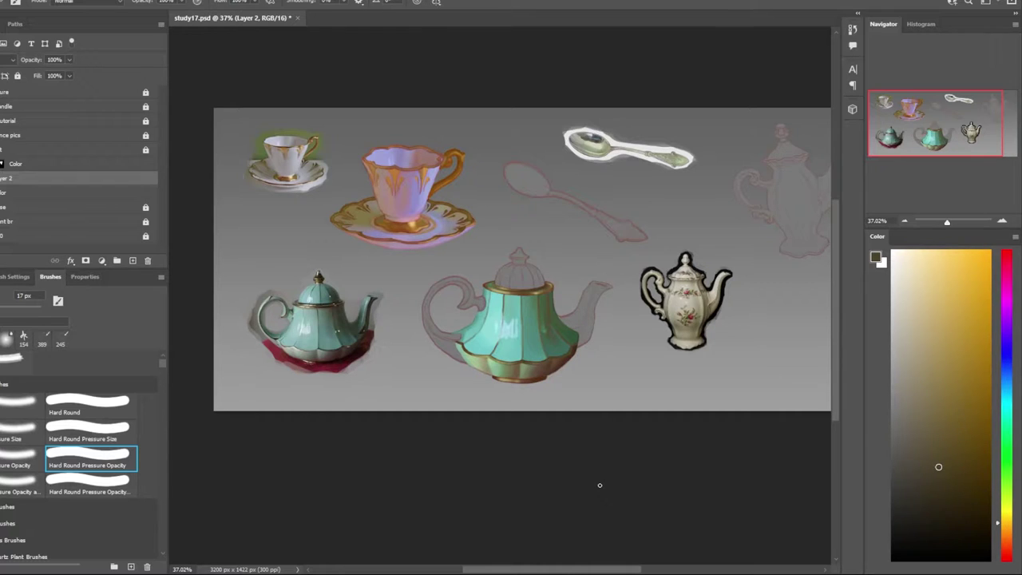
scroll(471, 364, up, 2)
scroll(459, 279, up, 3)
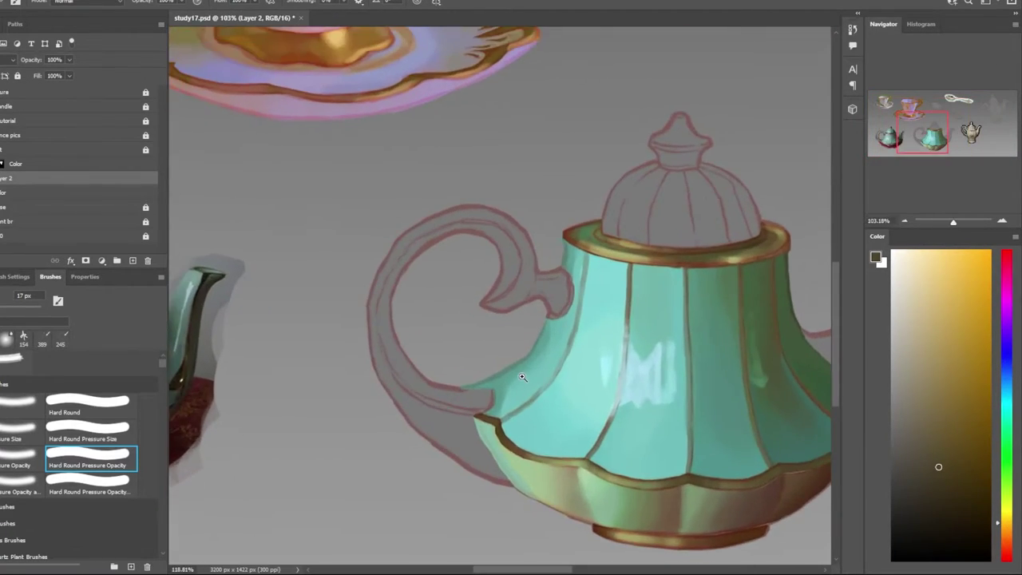
Start a Lasso selection around the handle's inner curl and along its curve
scroll(479, 295, up, 2)
key(l)
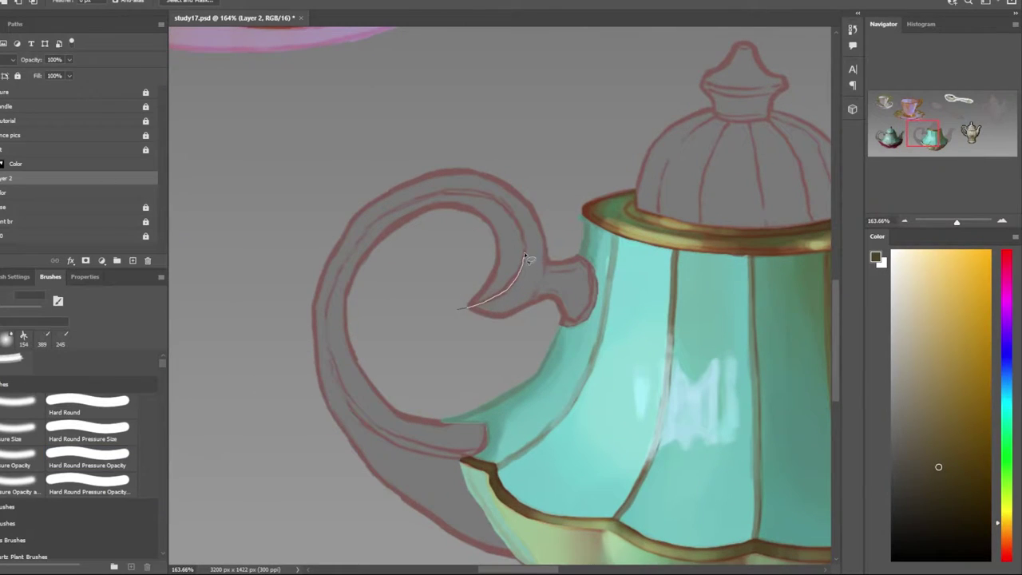
drag(522, 314, 519, 311)
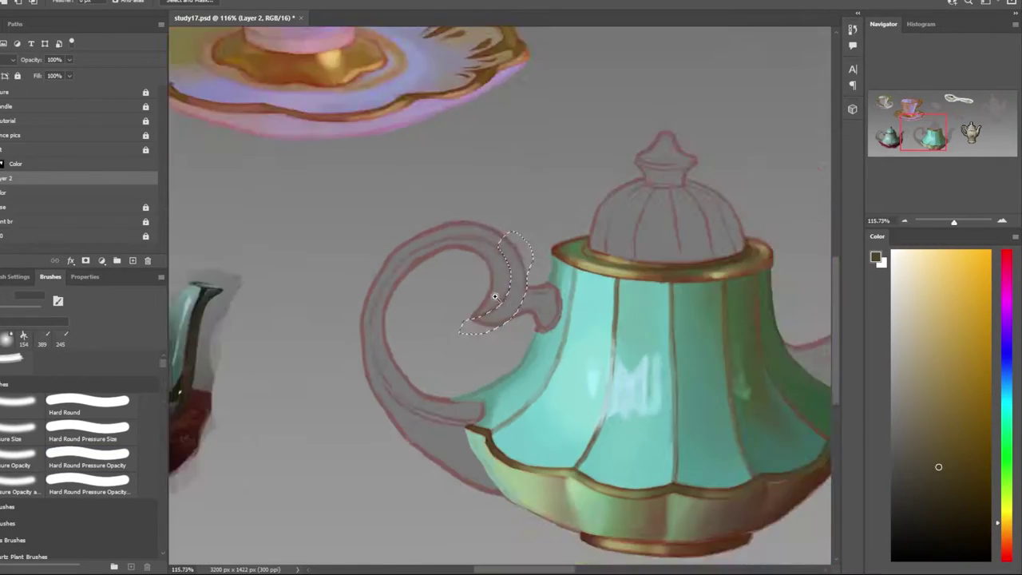
scroll(517, 305, up, 2)
scroll(436, 352, down, 4)
scroll(383, 263, up, 3)
drag(348, 259, 364, 245)
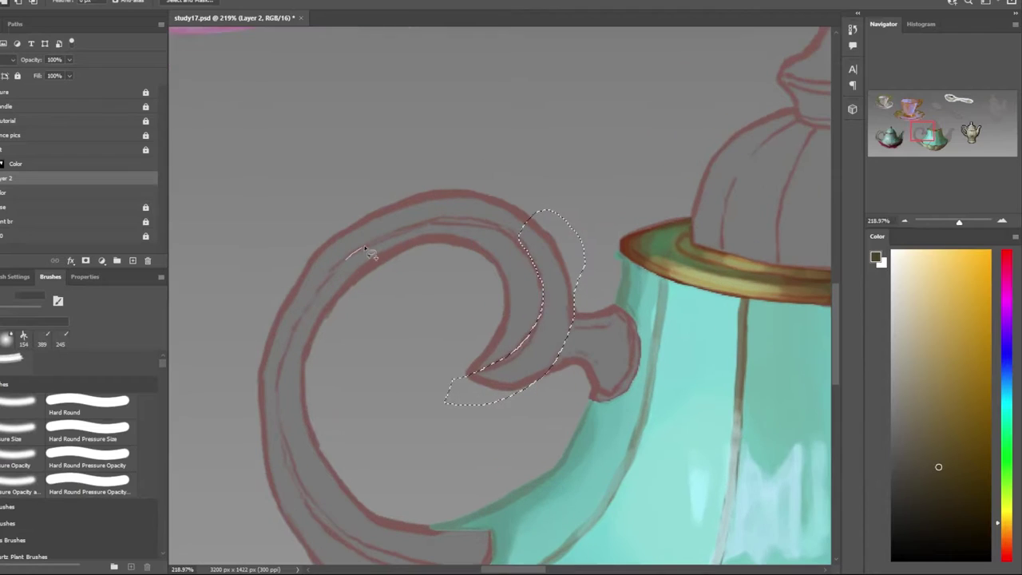
scroll(545, 203, down, 4)
scroll(447, 239, up, 3)
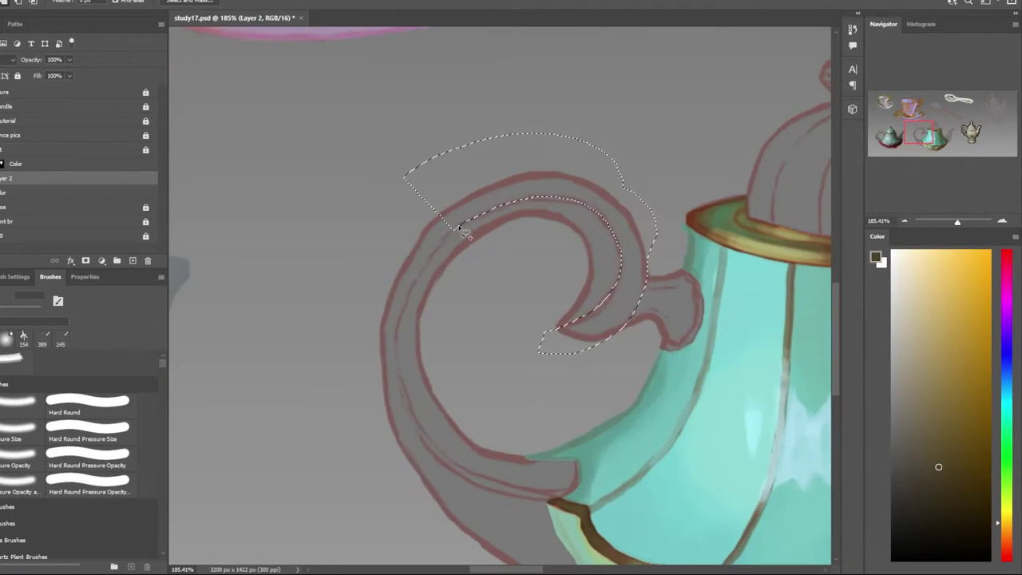
Extend the handle selection over its top and outer edge down to the body, then return to the Brush
drag(447, 240, 420, 268)
drag(397, 341, 388, 354)
scroll(388, 353, up, 1)
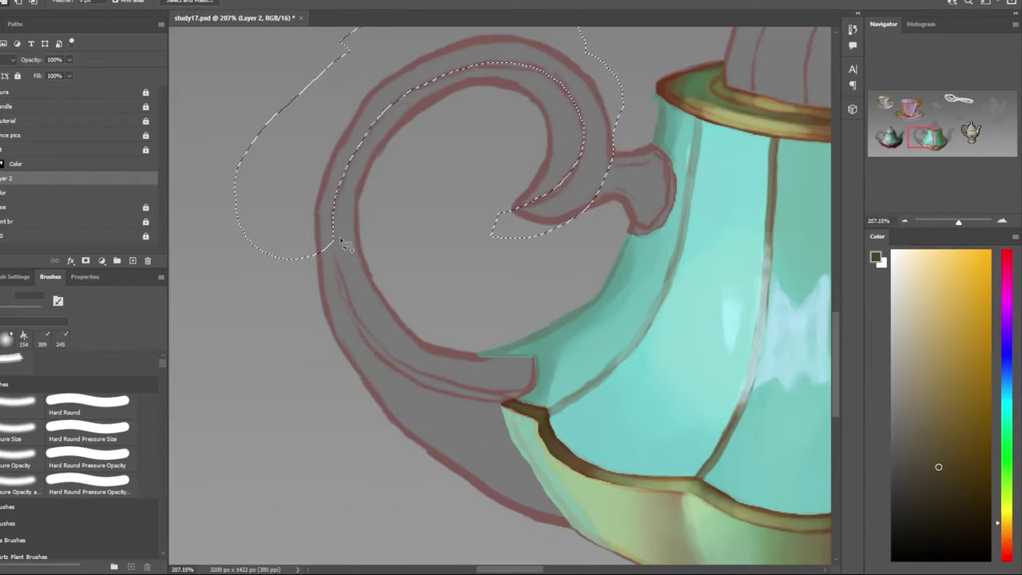
drag(340, 267, 342, 282)
scroll(473, 433, down, 1)
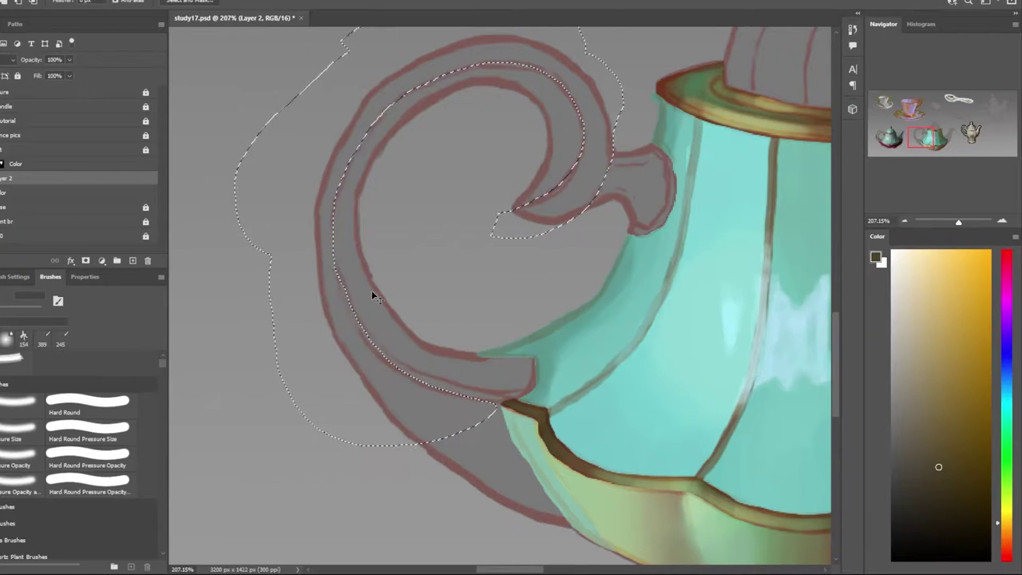
scroll(372, 292, down, 3)
scroll(441, 295, up, 5)
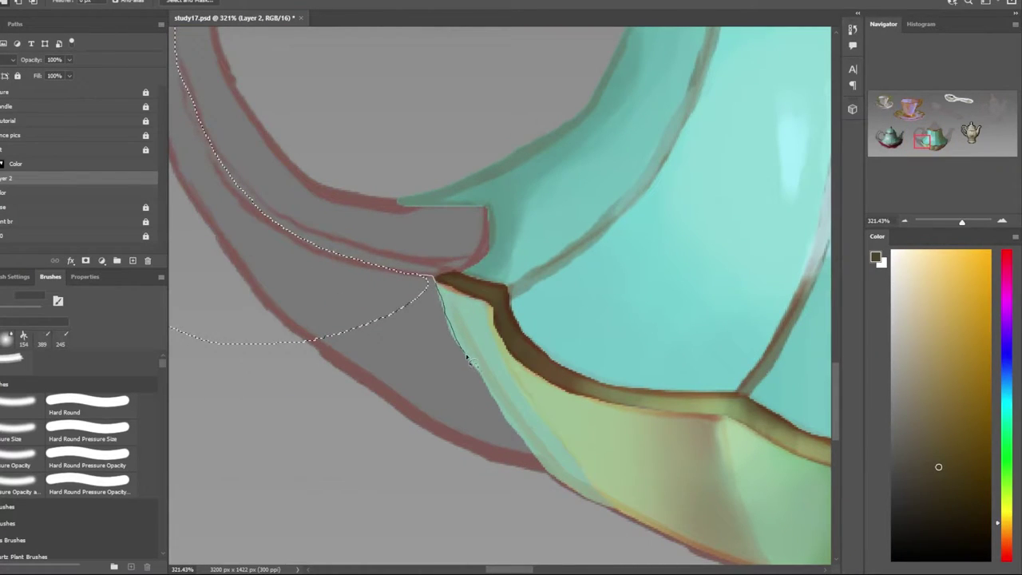
scroll(499, 456, down, 2)
scroll(468, 372, down, 2)
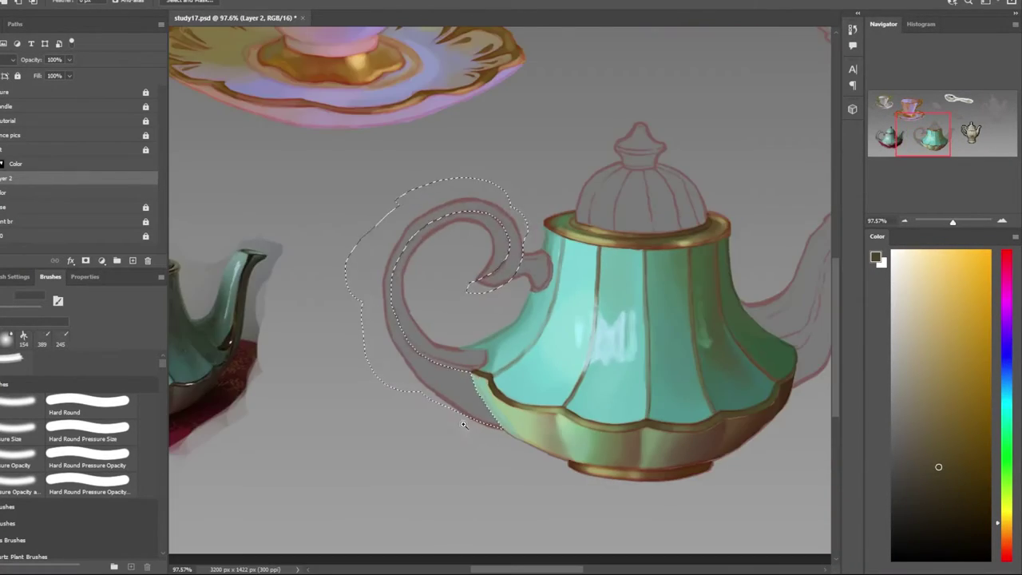
scroll(411, 303, down, 1)
scroll(518, 343, up, 3)
scroll(518, 343, down, 3)
scroll(264, 304, up, 5)
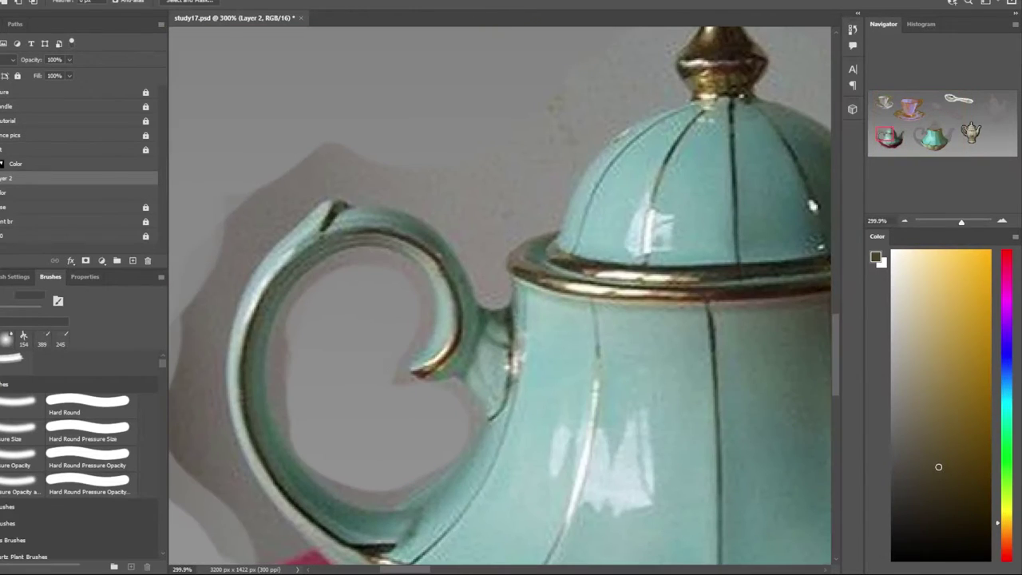
key(b)
scroll(511, 319, down, 4)
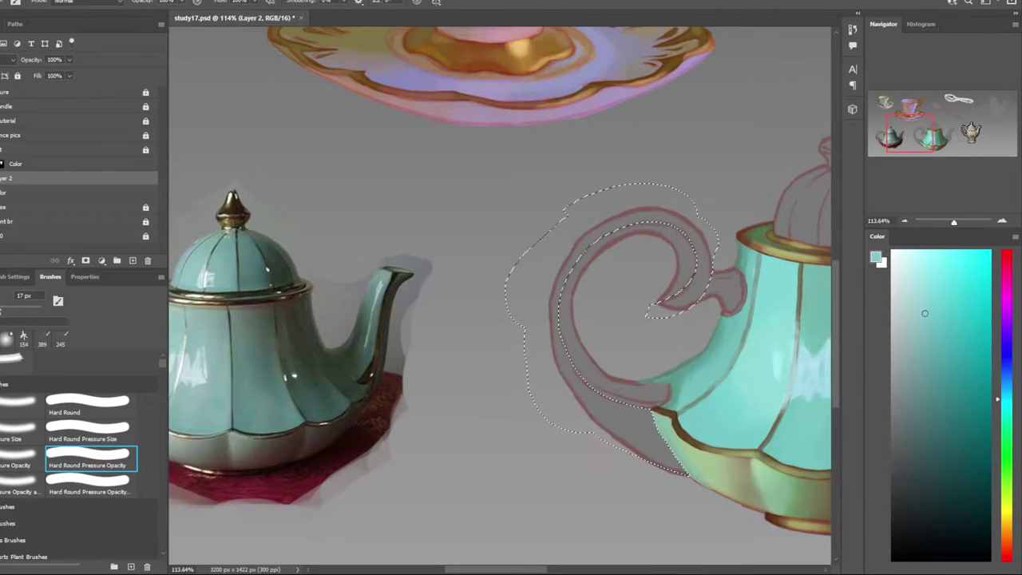
Paint the selected handle teal from its lower end up the outer curve
drag(591, 343, 674, 455)
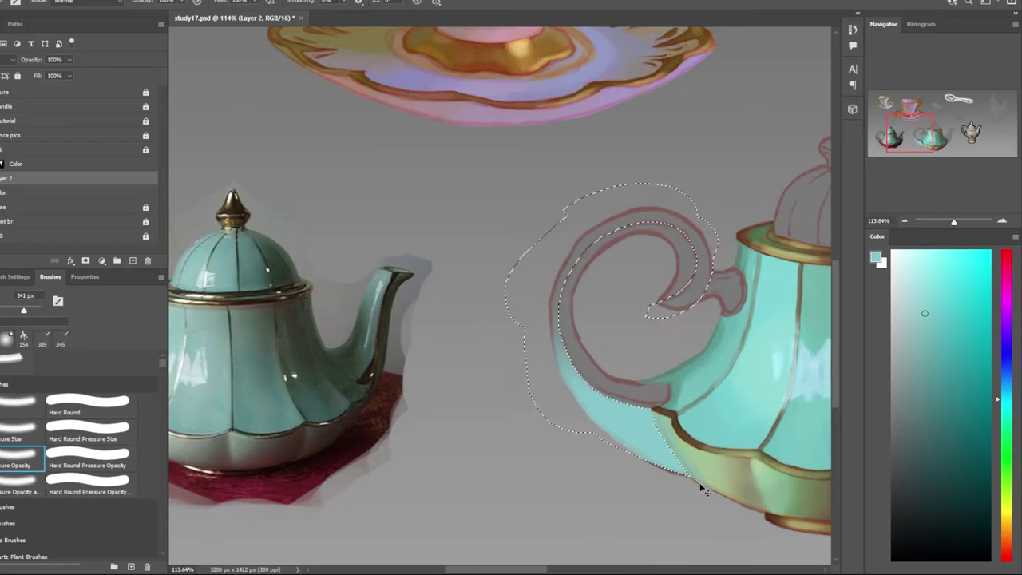
drag(705, 491, 679, 239)
scroll(607, 359, down, 3)
scroll(278, 383, up, 5)
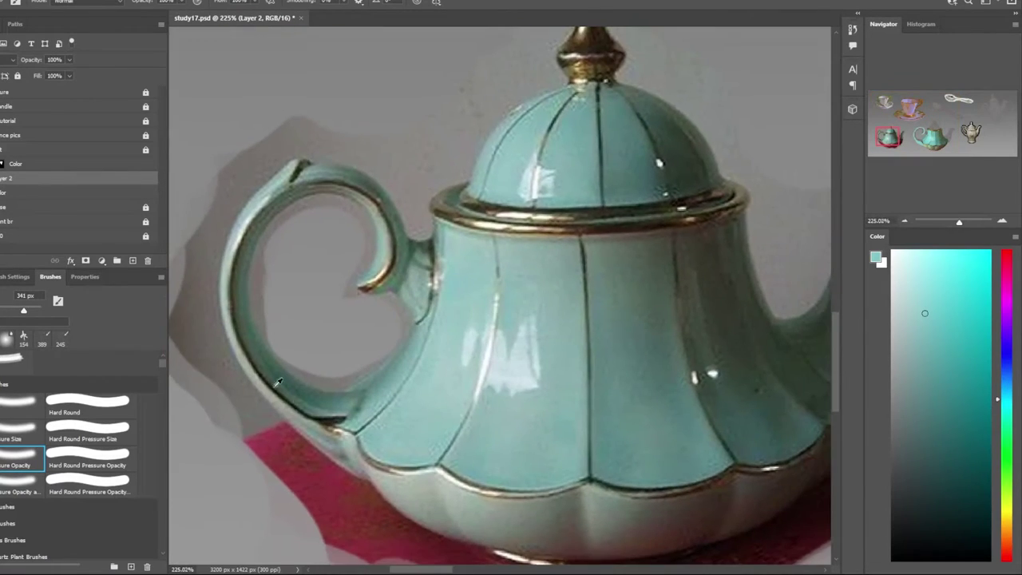
Darken the inner tip of the handle curl with grey and dark tones sampled from the reference
alt+click(278, 383)
scroll(283, 388, up, 2)
scroll(284, 388, down, 5)
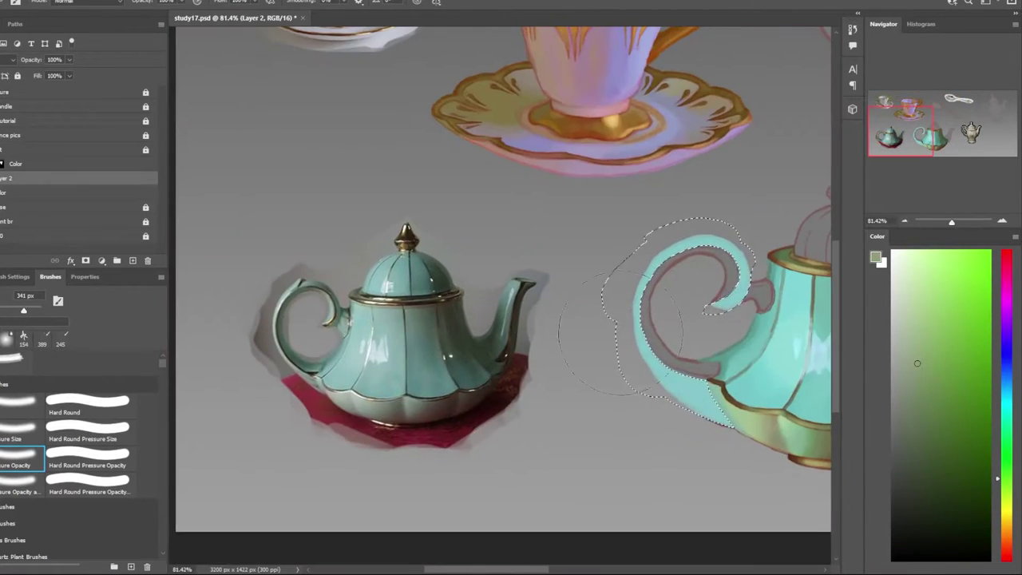
scroll(359, 409, up, 1)
scroll(358, 409, up, 3)
alt+click(493, 356)
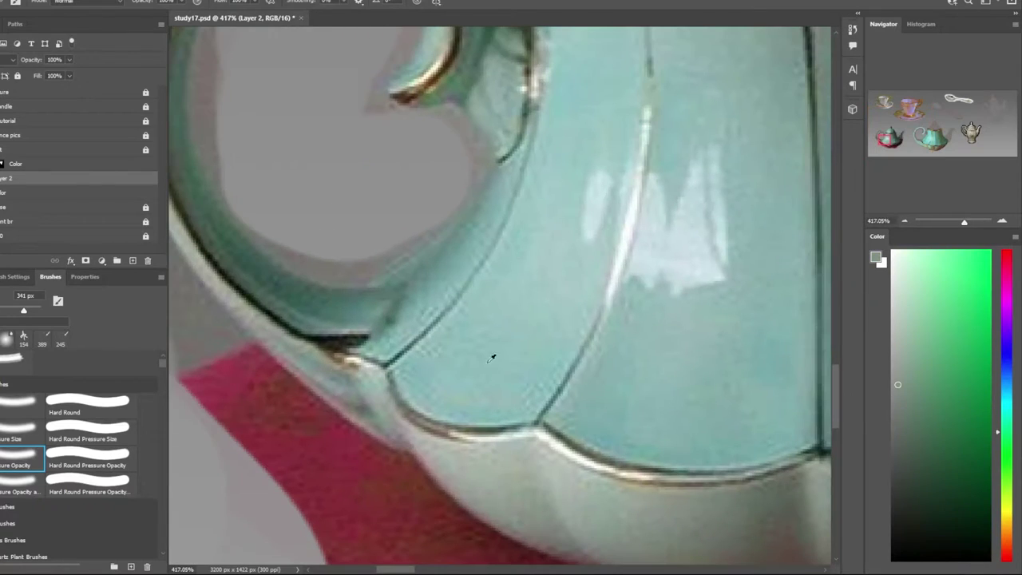
scroll(493, 356, down, 3)
scroll(697, 406, down, 2)
scroll(414, 293, up, 5)
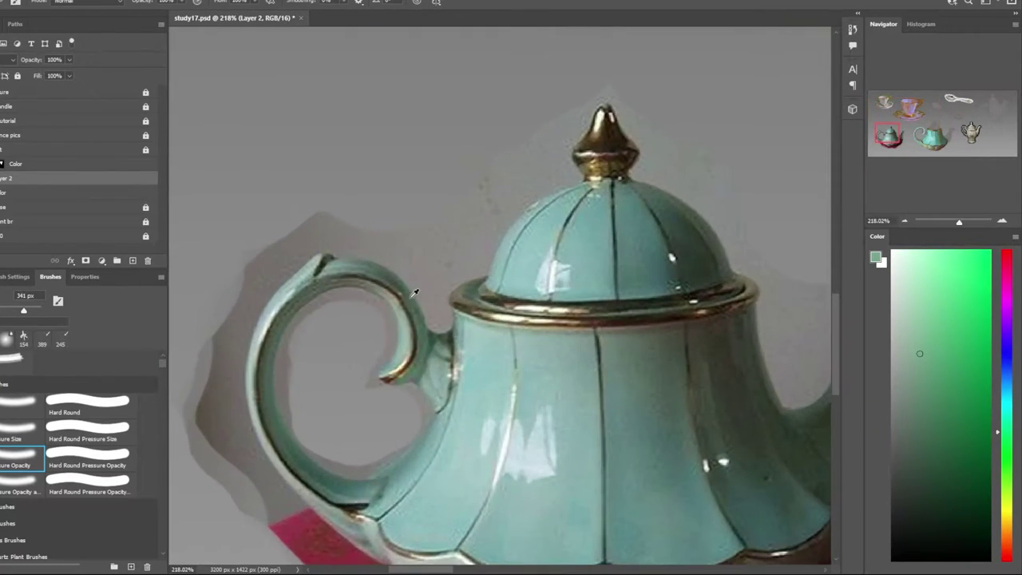
scroll(401, 359, down, 4)
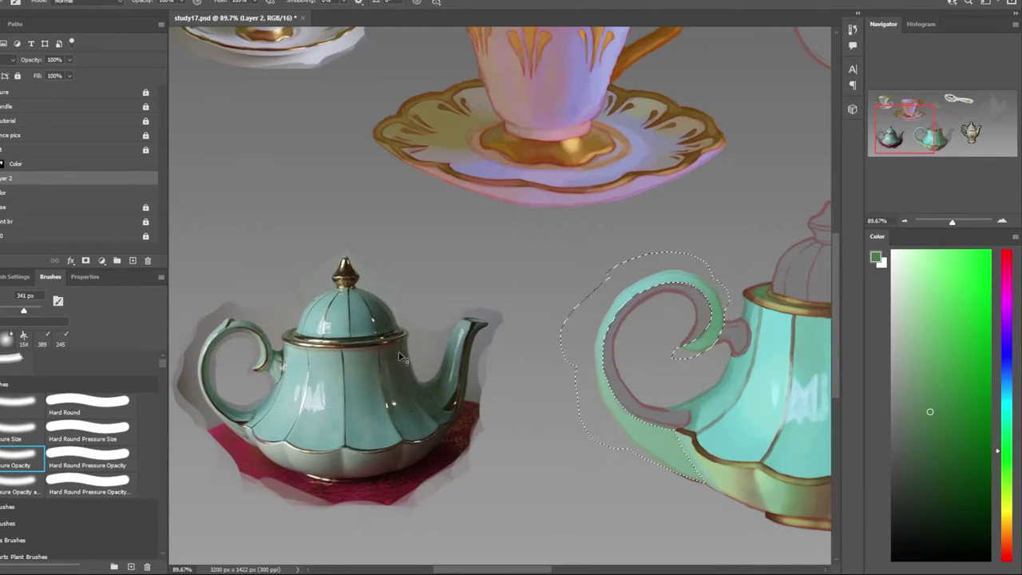
drag(711, 329, 685, 362)
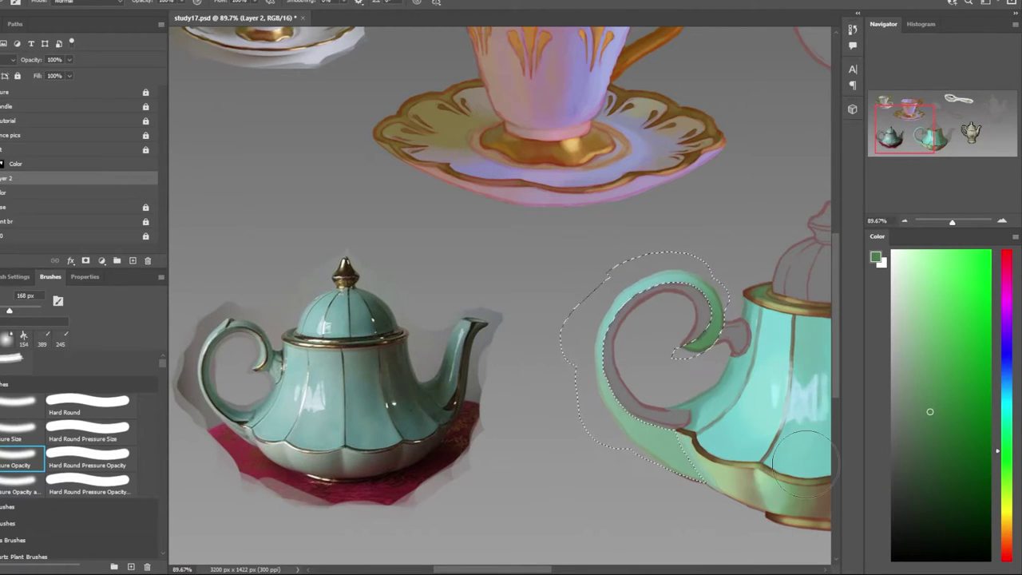
Sample a light yellow-green from the reference teapot for the handle
scroll(320, 343, up, 6)
scroll(675, 323, down, 6)
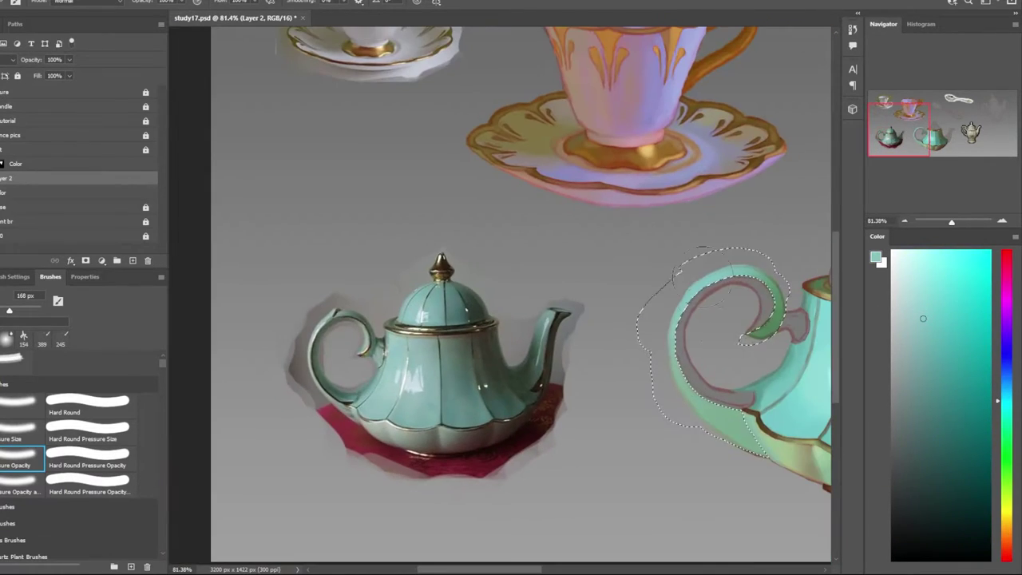
scroll(679, 323, down, 4)
scroll(757, 377, up, 3)
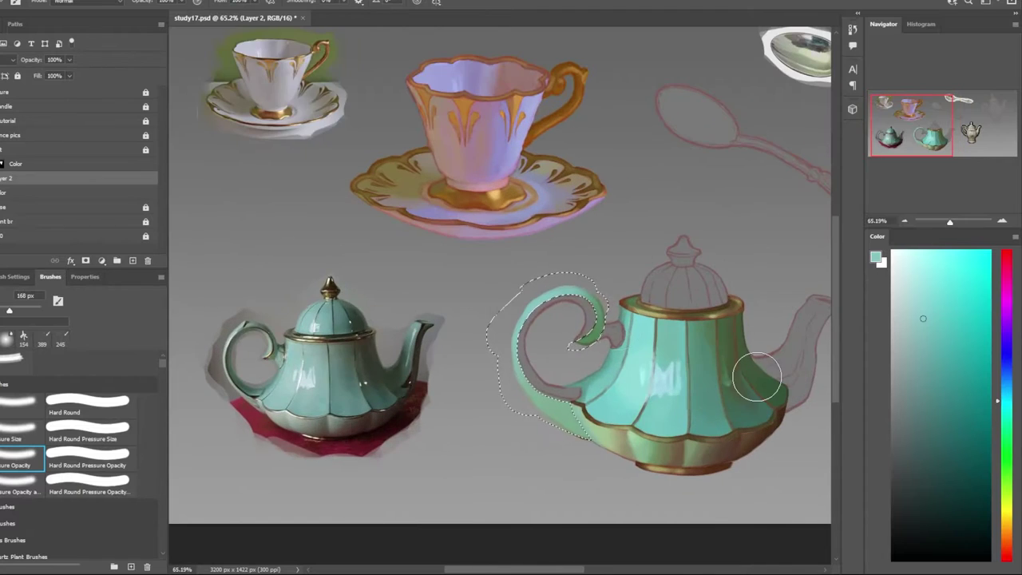
scroll(250, 349, up, 5)
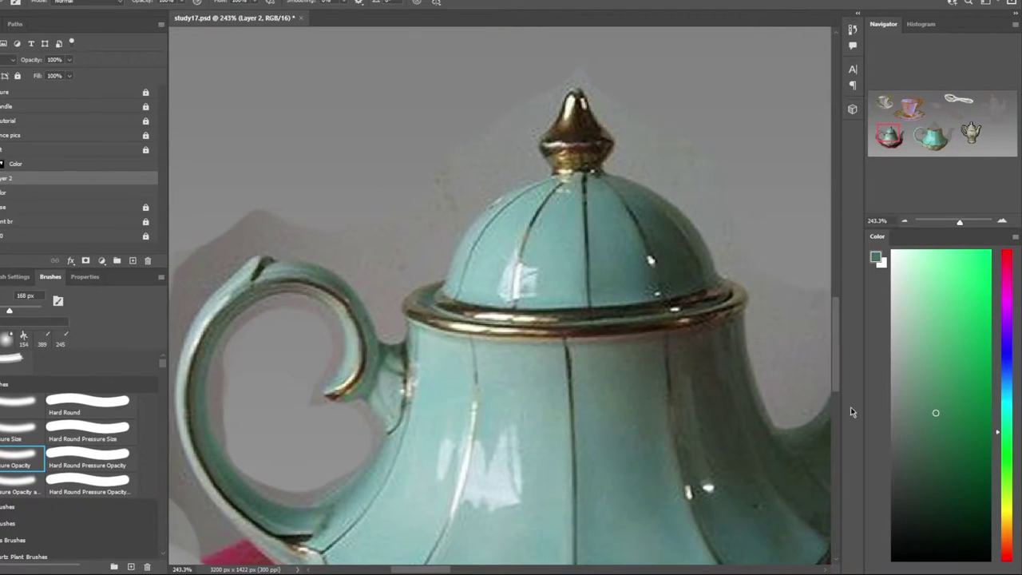
scroll(618, 357, down, 3)
scroll(631, 364, down, 3)
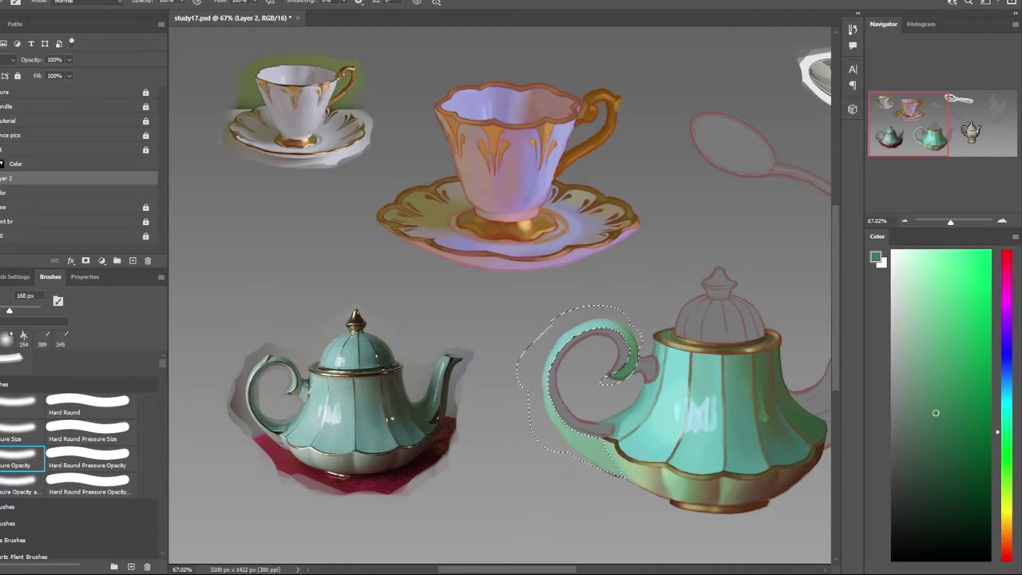
scroll(383, 405, up, 5)
alt+click(286, 356)
scroll(750, 447, down, 4)
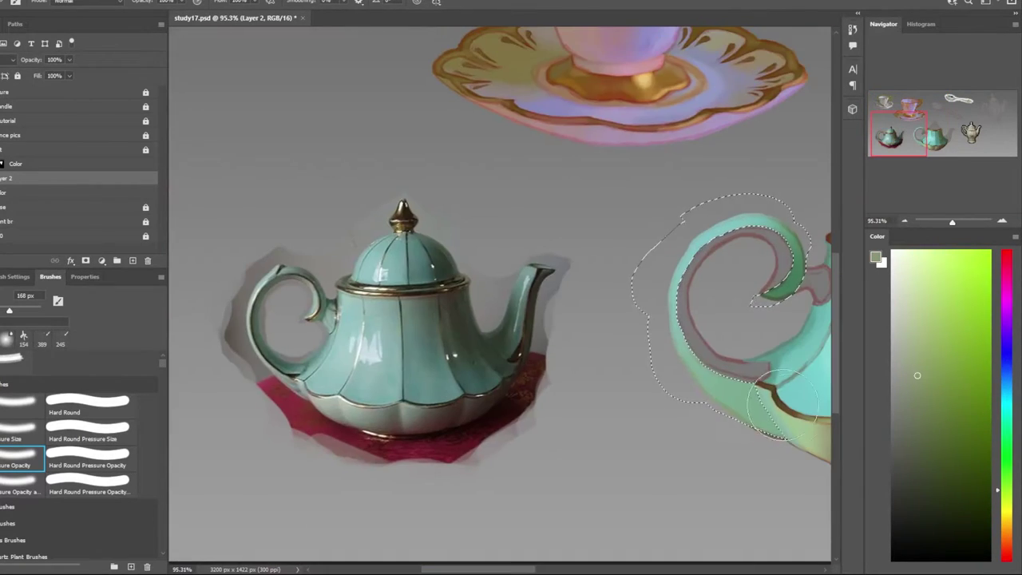
scroll(749, 448, down, 3)
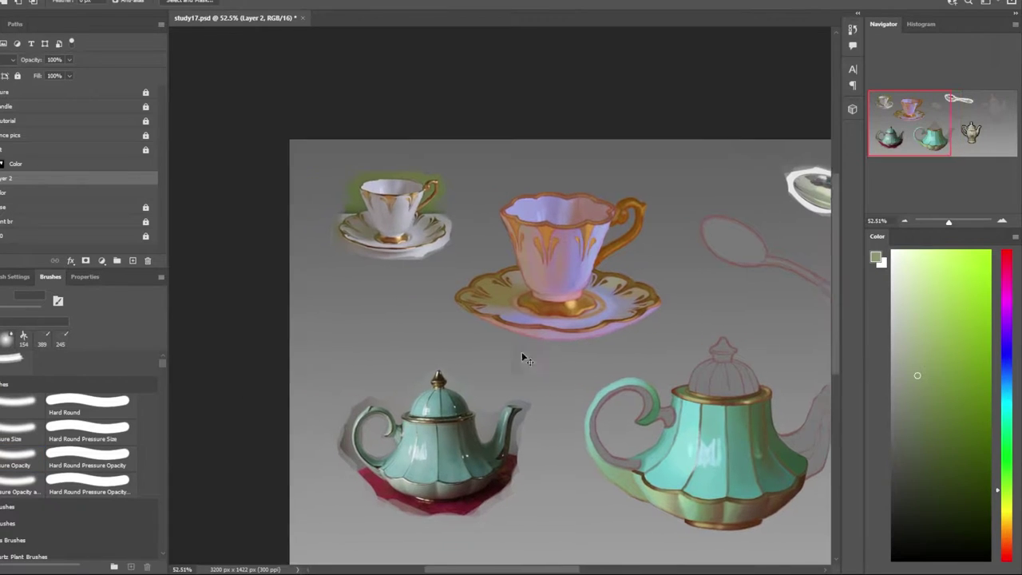
scroll(522, 354, down, 2)
Draw a Lasso selection around the area surrounding the teapot handle
key(l)
scroll(447, 343, up, 1)
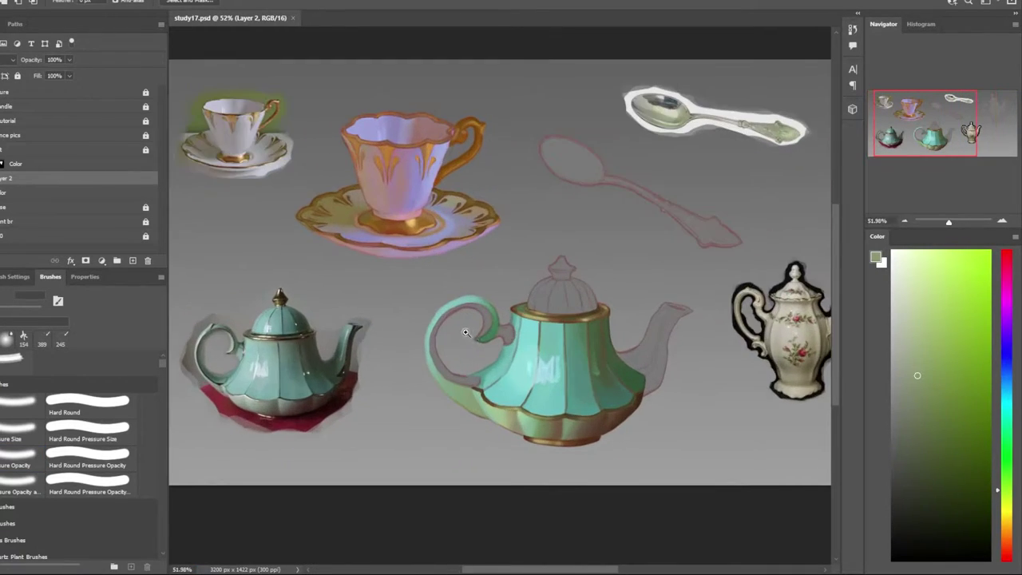
scroll(373, 290, up, 5)
drag(479, 232, 489, 263)
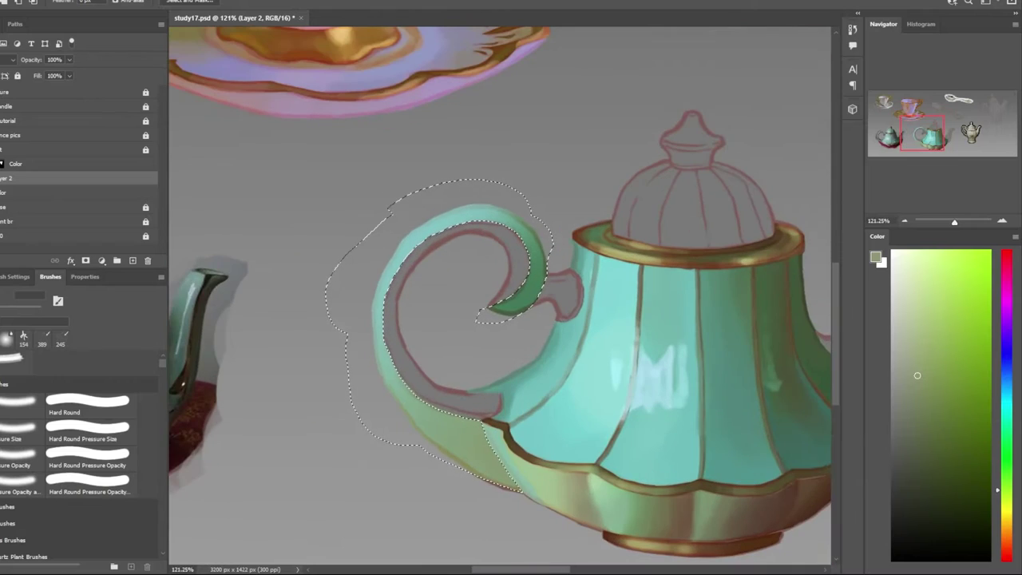
scroll(527, 259, up, 1)
scroll(543, 255, up, 1)
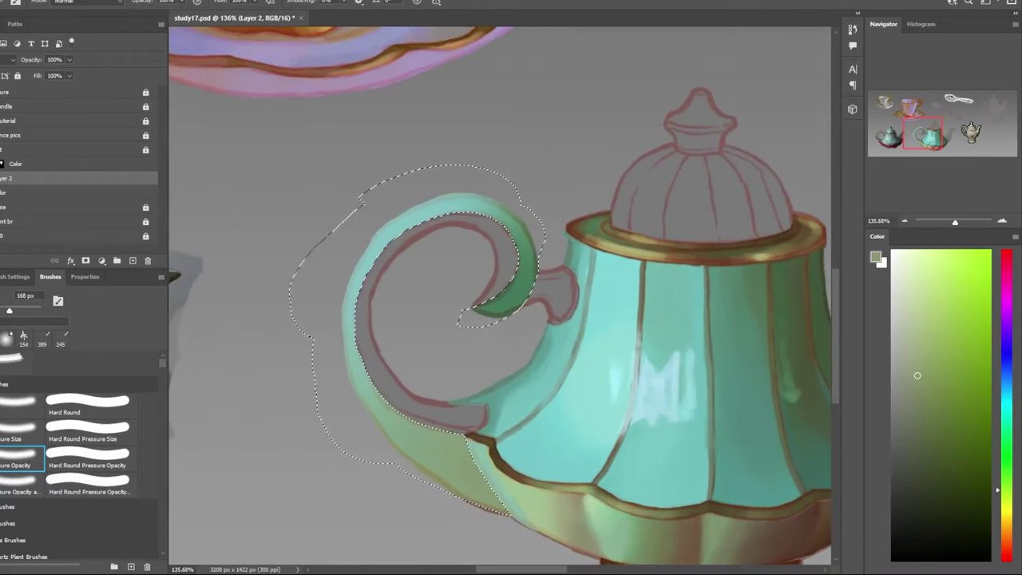
scroll(558, 250, up, 1)
key(l)
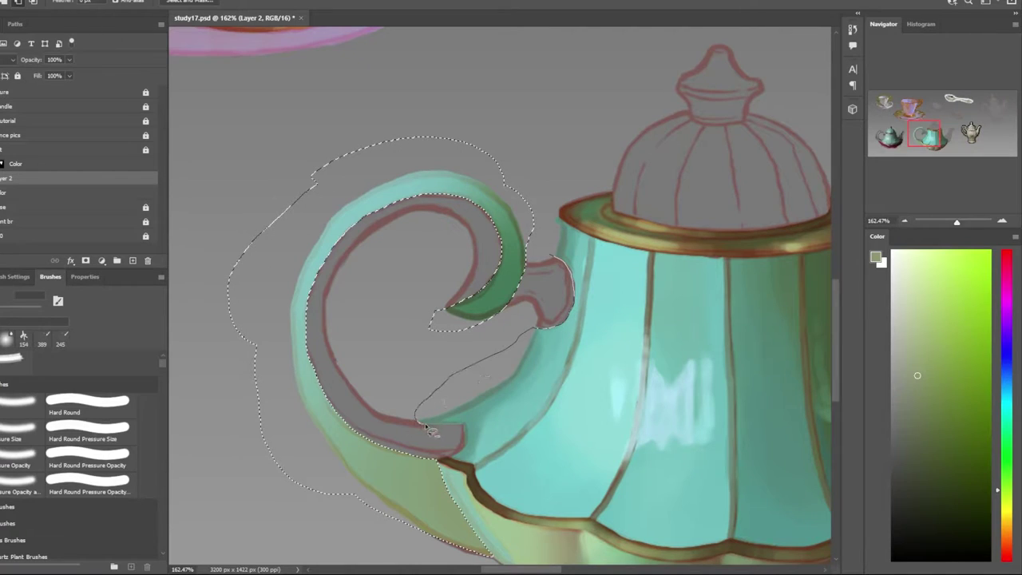
Extend the lasso selection to include the handle-body join
drag(495, 487, 646, 342)
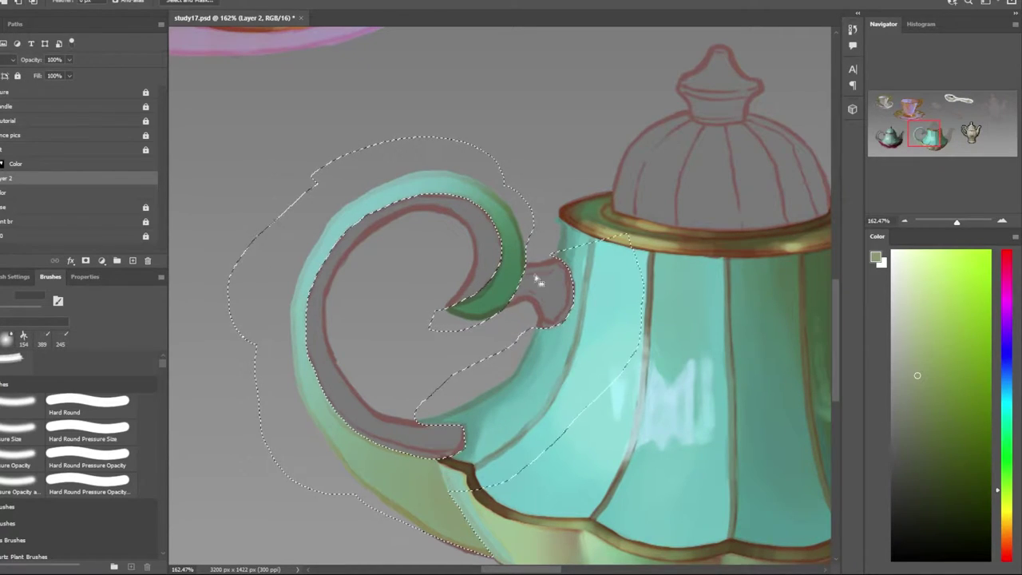
scroll(524, 343, down, 3)
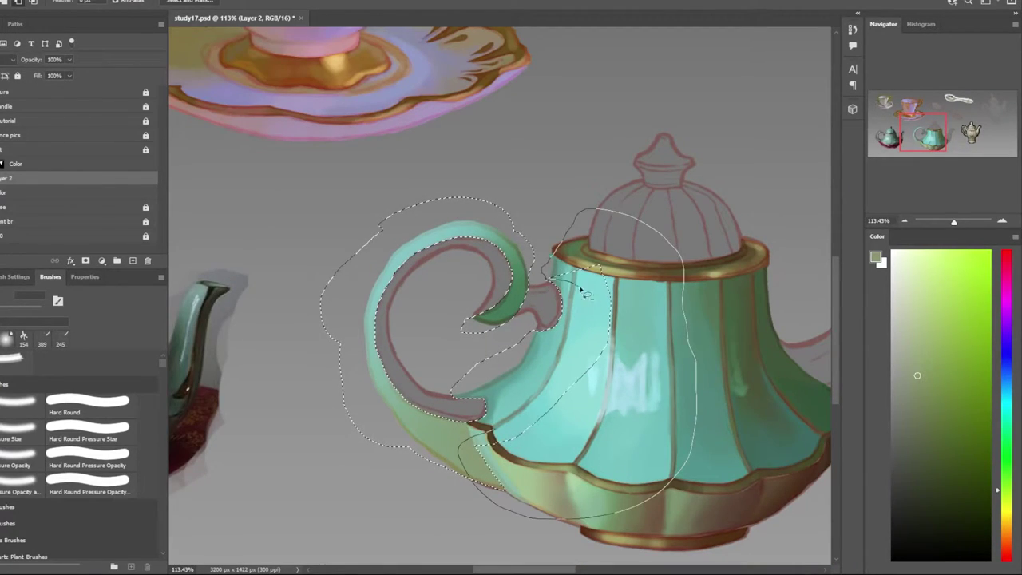
scroll(585, 293, up, 2)
scroll(585, 293, up, 2)
With a 92 px brush, darken the handle's outer edge, upper curve and inner-left edge in reference-sampled teal
key(b)
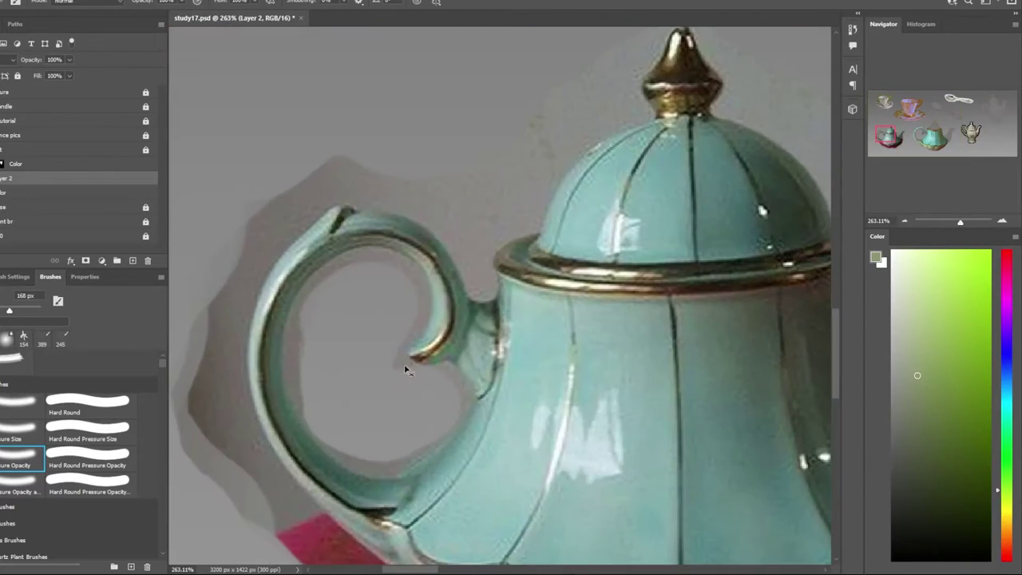
alt+click(443, 307)
scroll(443, 307, down, 2)
scroll(554, 297, down, 3)
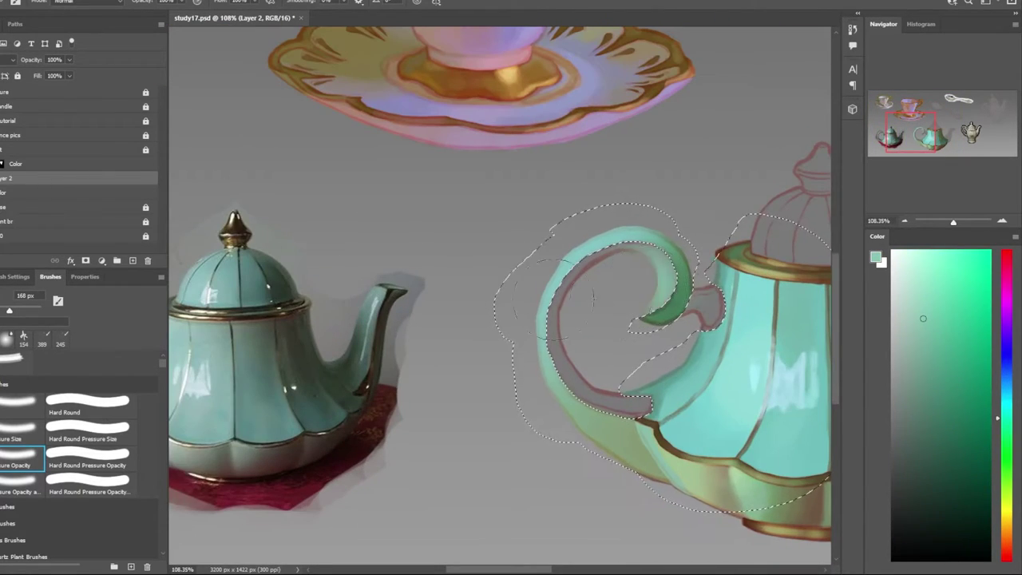
key(bracketleft)
key(bracketleft)
key(bracketleft)
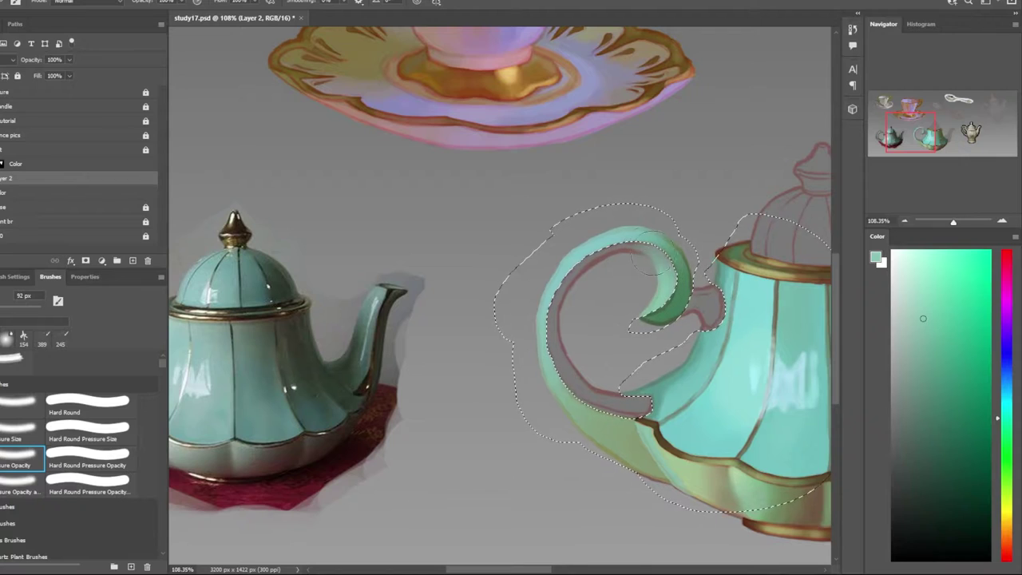
scroll(654, 383, down, 2)
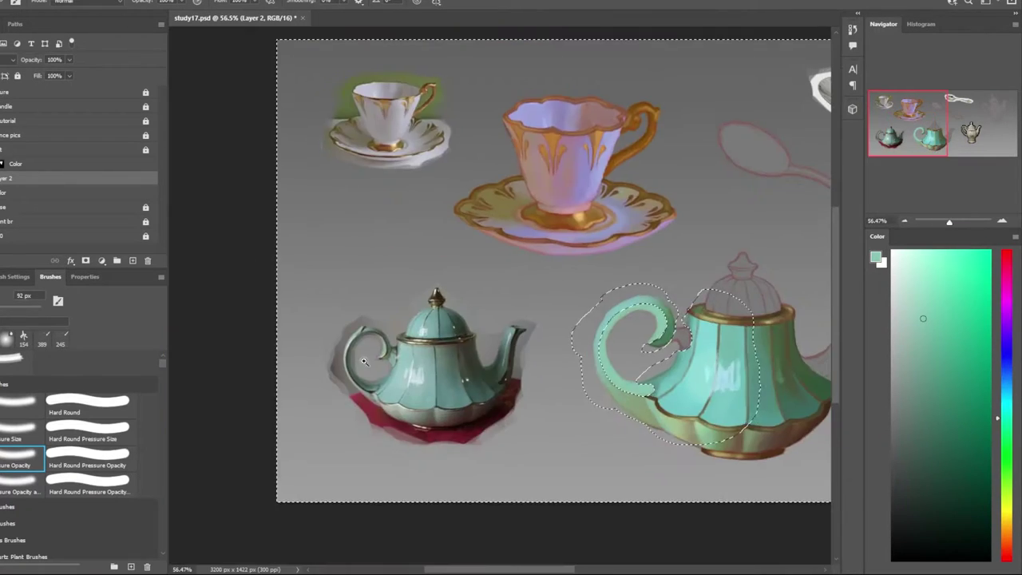
scroll(363, 361, up, 4)
alt+click(367, 330)
scroll(367, 331, down, 3)
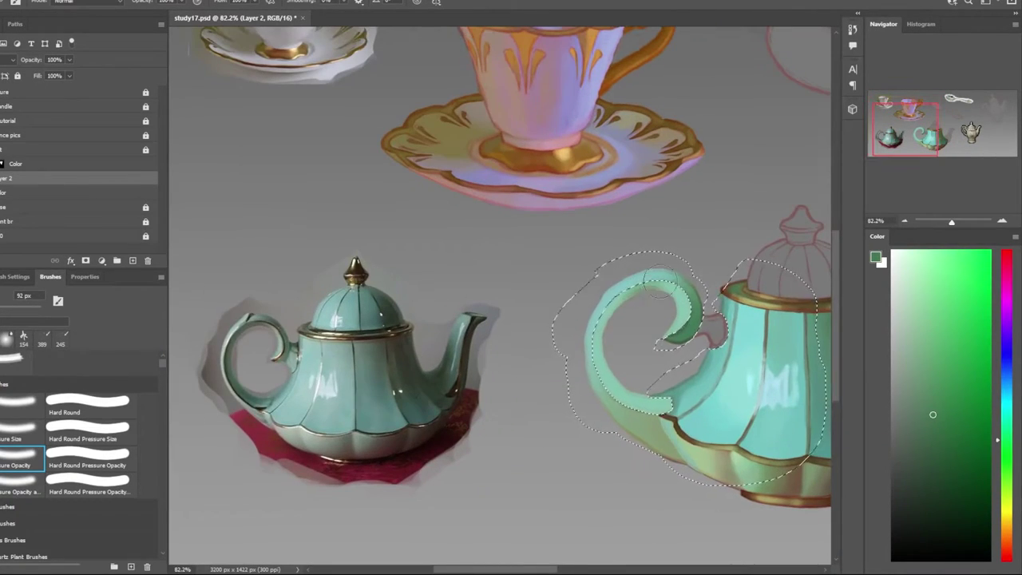
mouse_move(659, 284)
mouse_down()
mouse_move(601, 375)
mouse_move(607, 383)
mouse_up()
drag(595, 345, 610, 383)
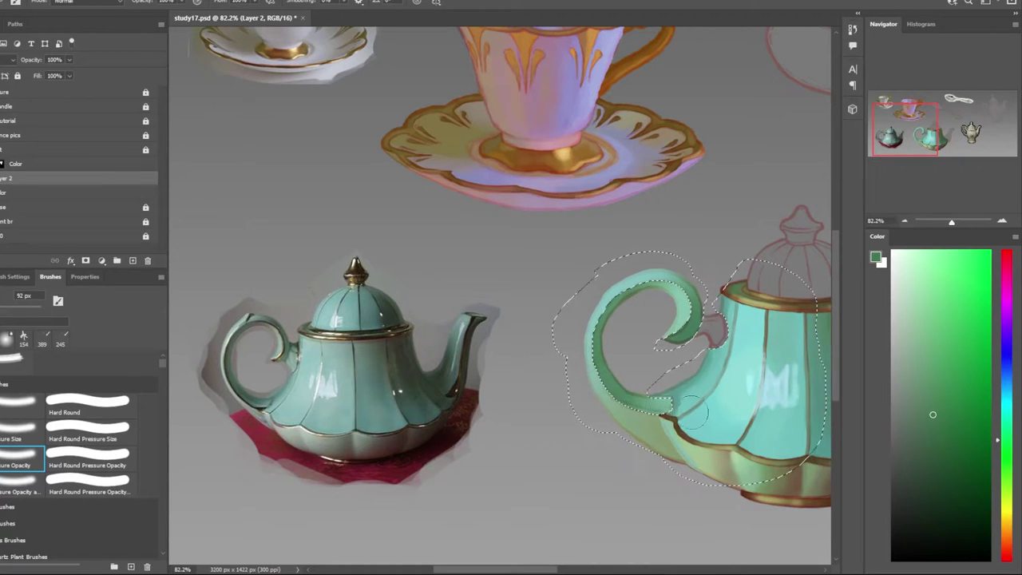
drag(589, 343, 617, 323)
Sample lighter teals from the reference photo and cover the pinkish handle joint with teal
scroll(252, 397, up, 5)
alt+click(401, 395)
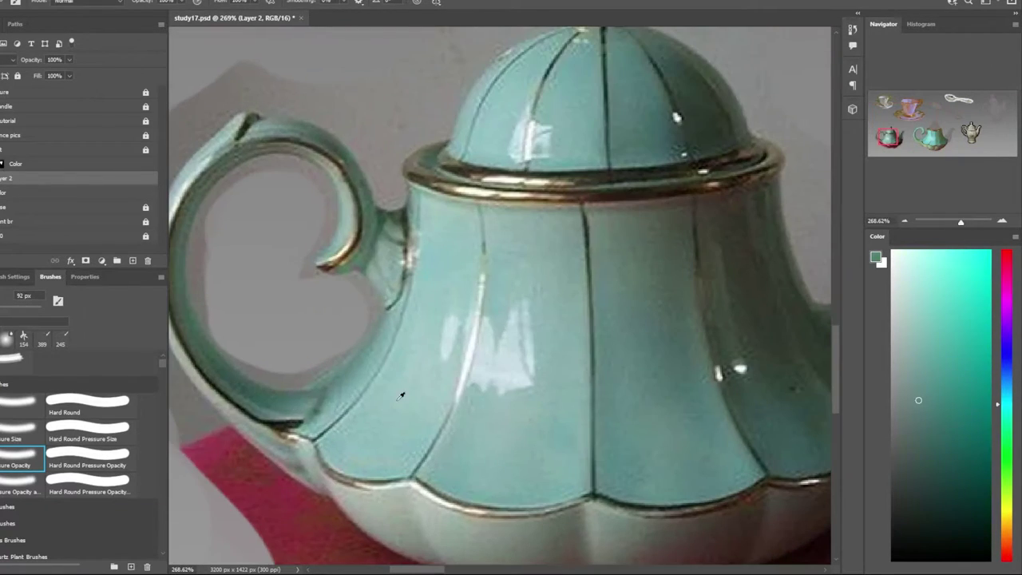
scroll(288, 352, down, 5)
scroll(549, 359, up, 2)
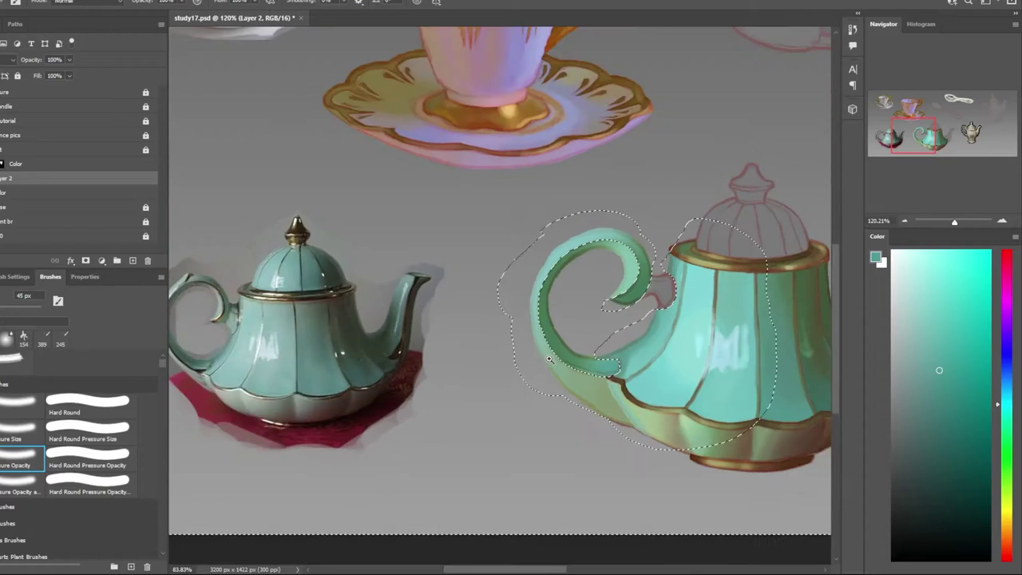
scroll(187, 290, up, 5)
alt+click(325, 312)
scroll(408, 320, down, 4)
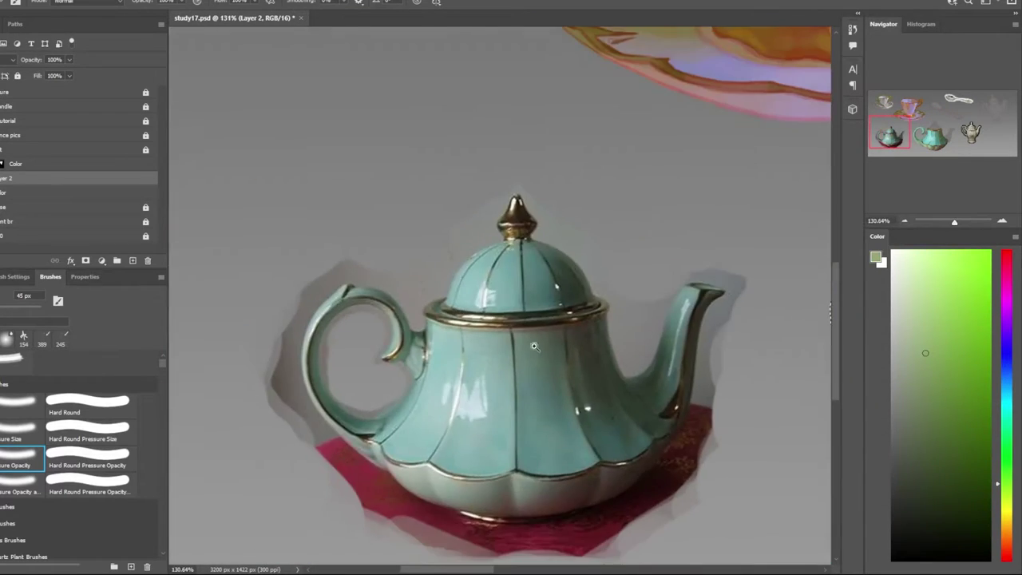
scroll(639, 308, up, 2)
scroll(453, 297, down, 3)
scroll(453, 297, down, 2)
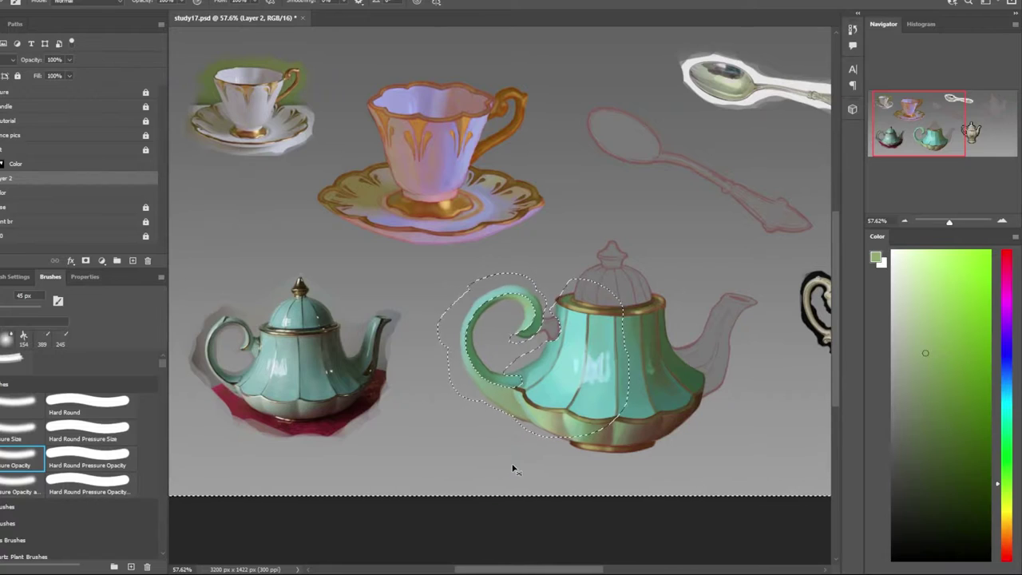
scroll(297, 351, up, 3)
alt+click(733, 444)
scroll(575, 332, down, 2)
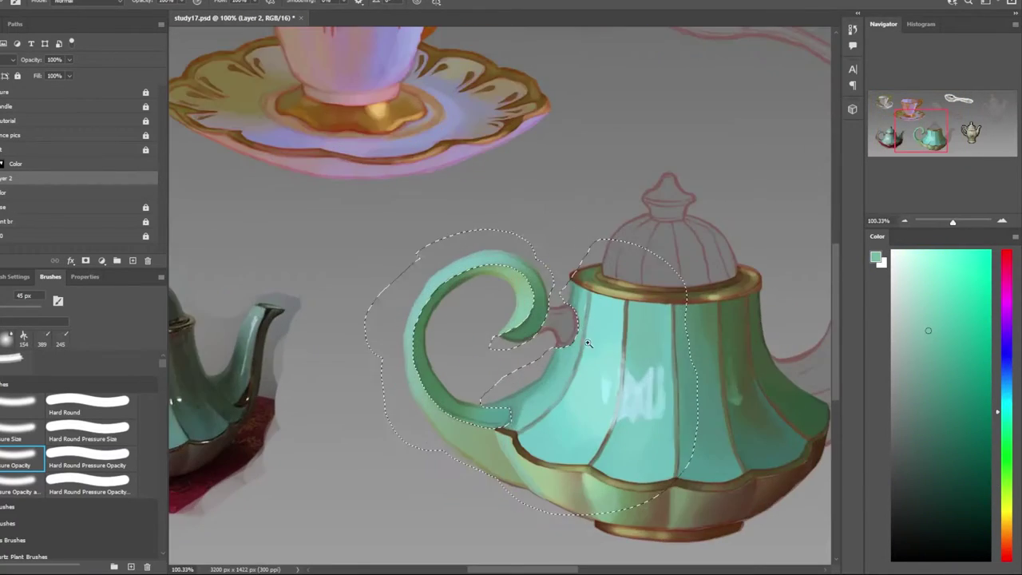
scroll(551, 309, up, 3)
drag(551, 308, 556, 346)
Paint dark muted green inside the handle curve, then deselect
scroll(573, 283, down, 3)
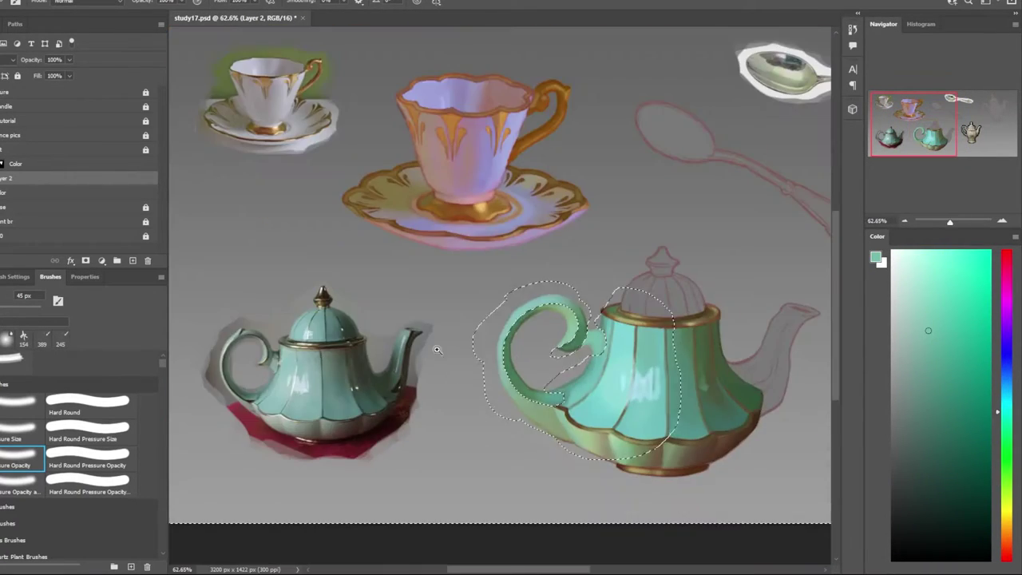
scroll(263, 328, up, 4)
alt+click(574, 353)
scroll(395, 303, down, 3)
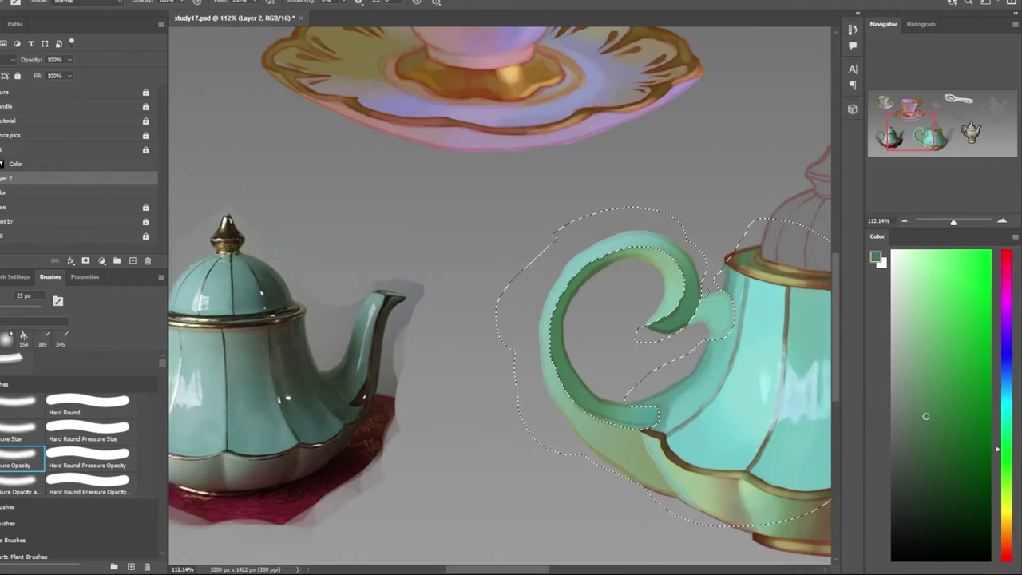
drag(719, 288, 700, 310)
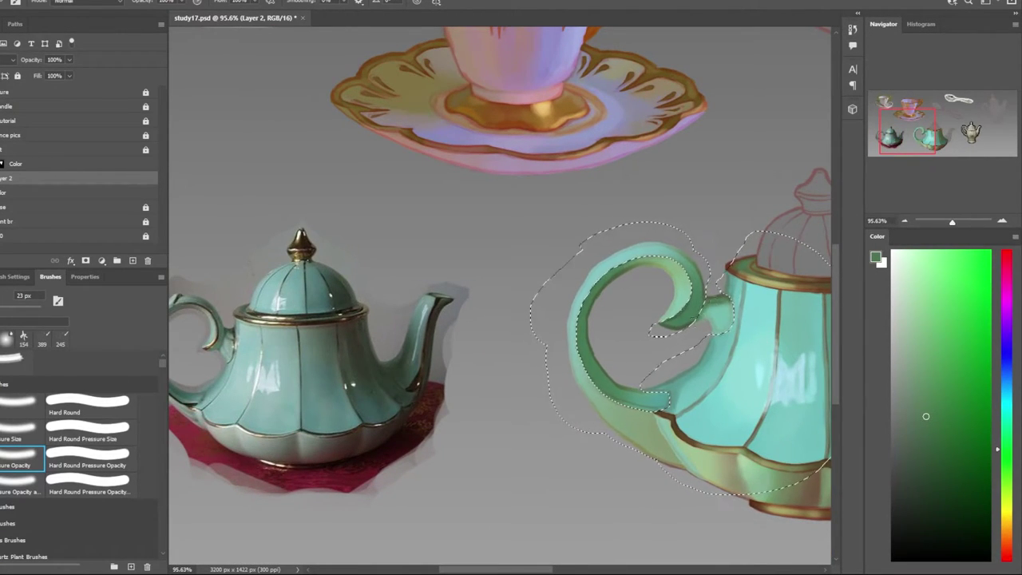
scroll(717, 297, down, 3)
scroll(639, 320, up, 3)
scroll(530, 342, down, 1)
key(ctrl+d)
scroll(529, 342, down, 5)
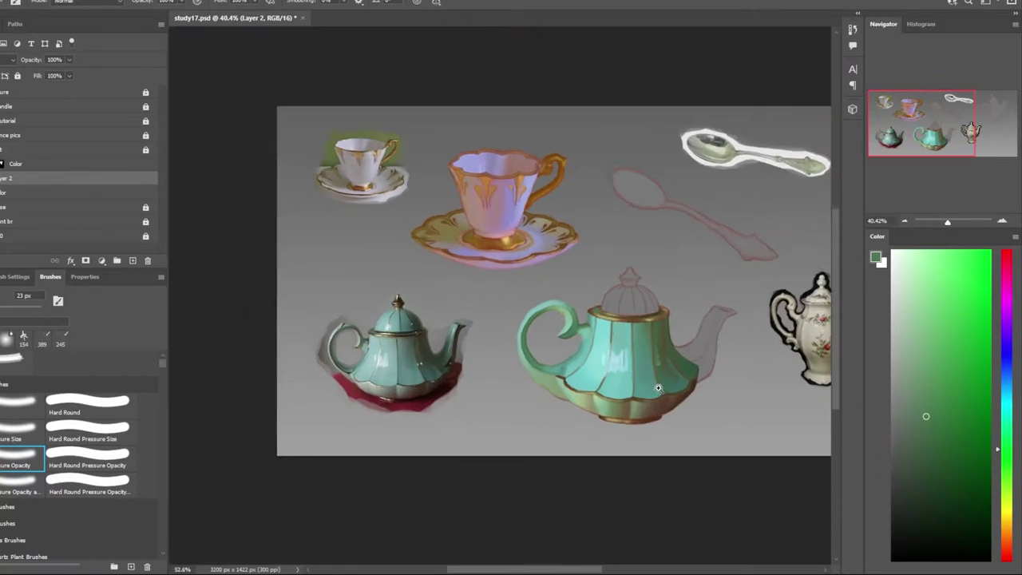
scroll(672, 413, up, 3)
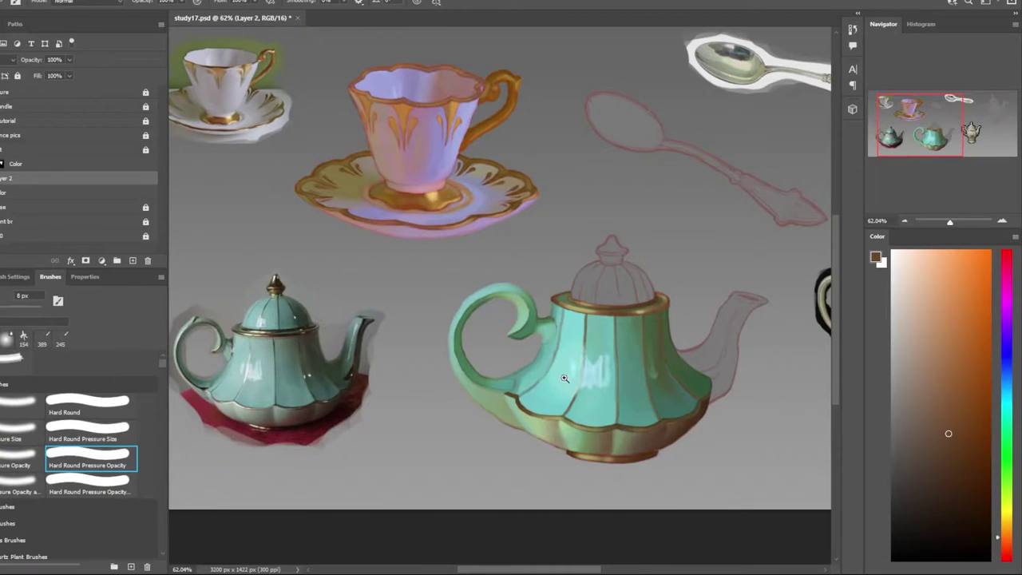
Stroke a brown rim along the joint where the handle meets the teapot body
scroll(564, 378, up, 5)
mouse_move(511, 212)
mouse_down()
mouse_move(535, 247)
mouse_move(538, 311)
mouse_up()
drag(504, 346, 477, 352)
scroll(478, 351, down, 5)
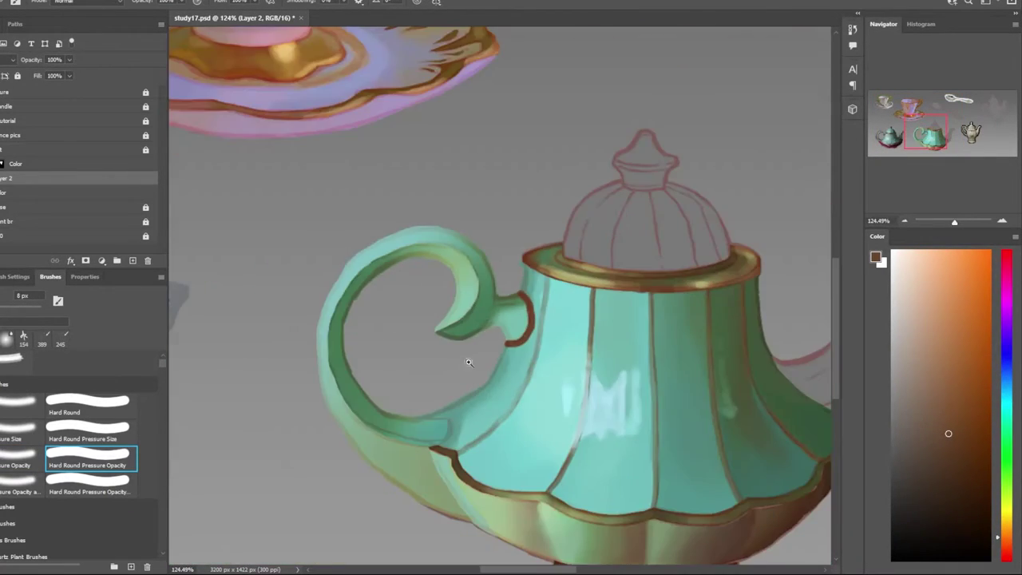
drag(523, 315, 794, 323)
scroll(798, 320, up, 3)
scroll(721, 304, up, 2)
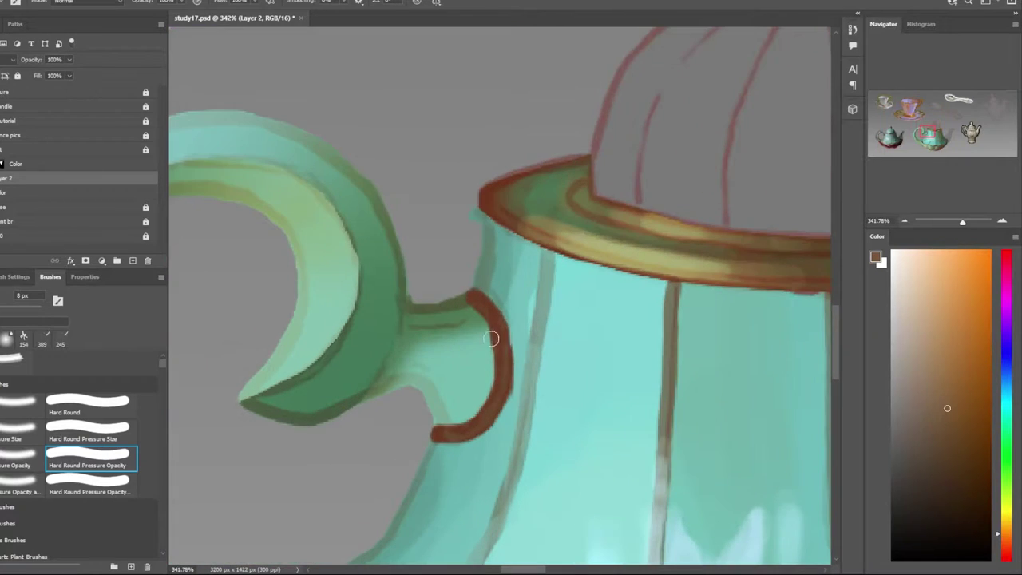
drag(491, 338, 472, 430)
Sample an orange-brown from the painting for the gold trim
scroll(479, 375, down, 3)
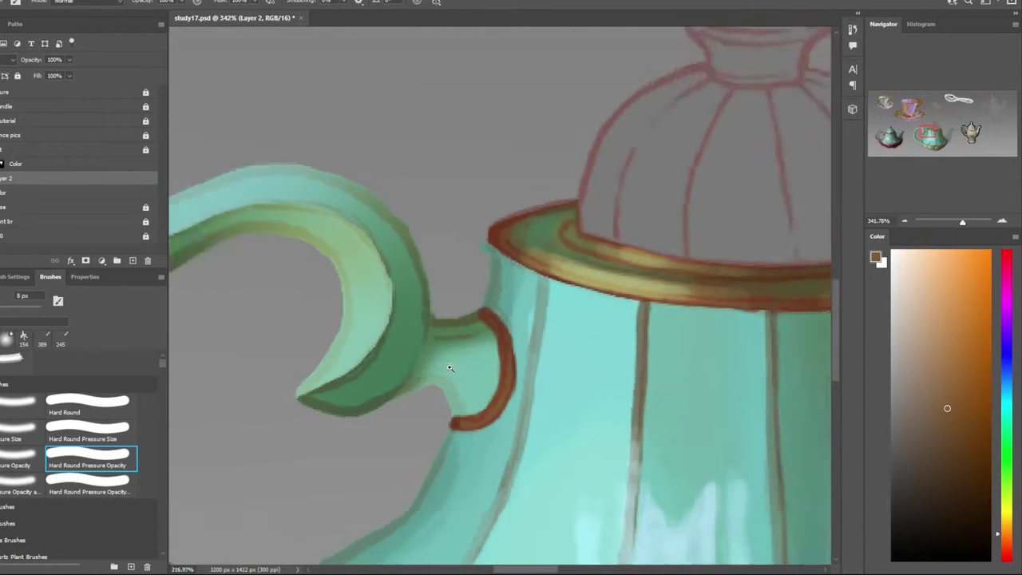
scroll(550, 333, up, 2)
scroll(550, 333, down, 5)
scroll(507, 397, up, 2)
scroll(507, 397, up, 3)
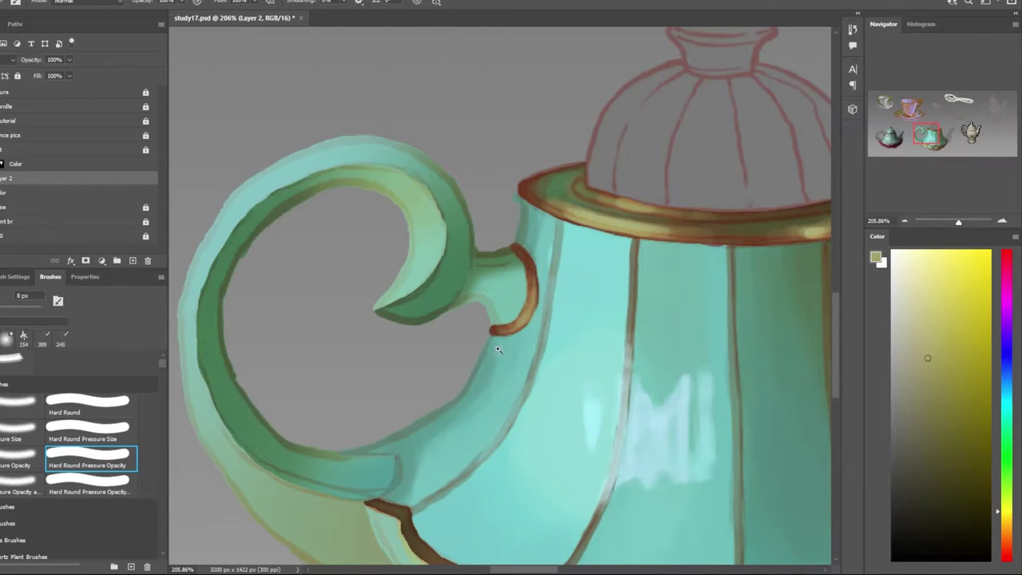
scroll(498, 349, up, 1)
scroll(490, 342, down, 3)
scroll(491, 342, down, 2)
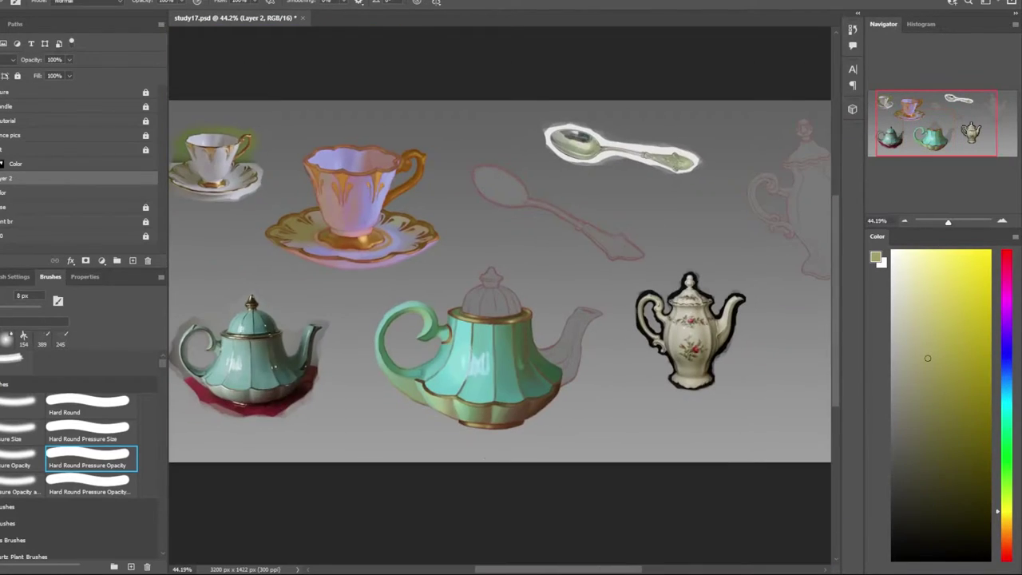
scroll(518, 363, up, 2)
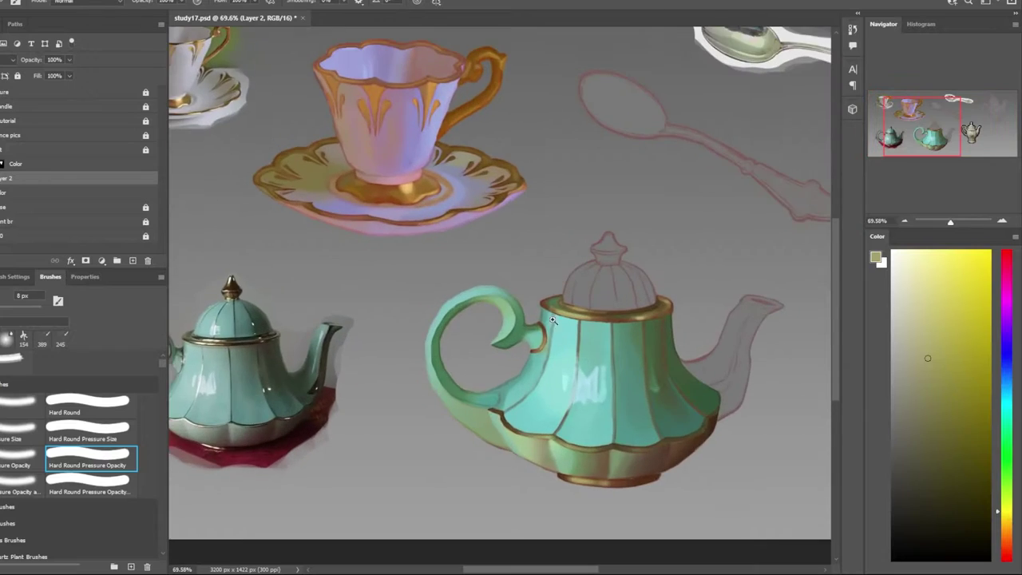
scroll(515, 351, up, 2)
alt+click(513, 339)
scroll(456, 313, down, 1)
scroll(456, 313, down, 3)
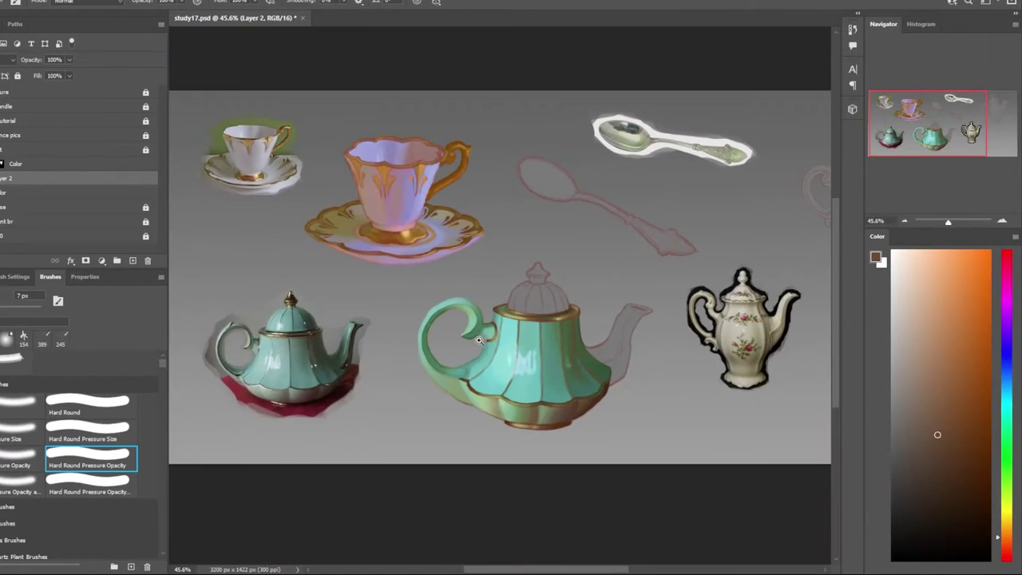
scroll(456, 335, up, 3)
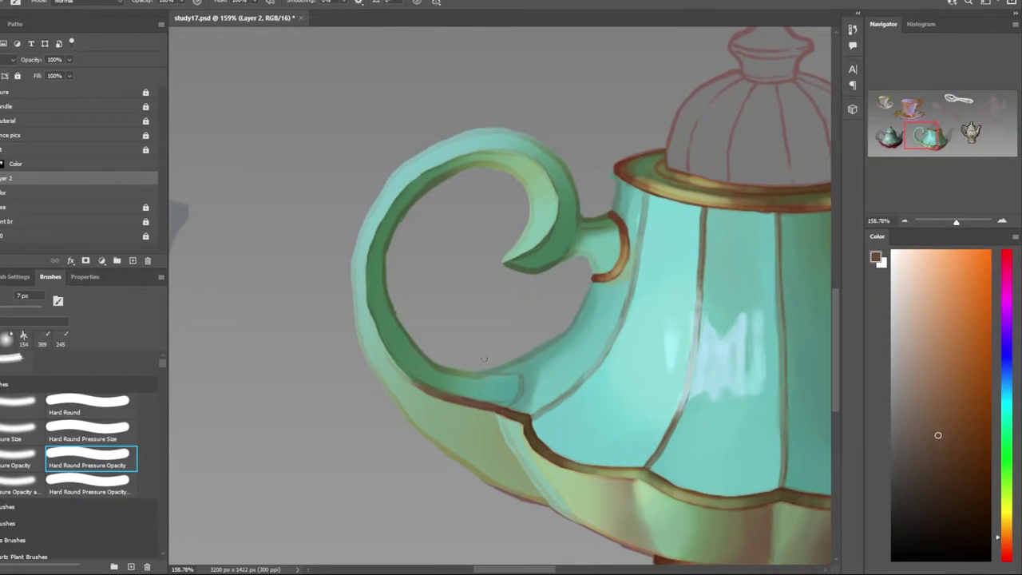
Rotate the canvas around the handle and add a dark red edge along its bottom
drag(393, 378, 447, 336)
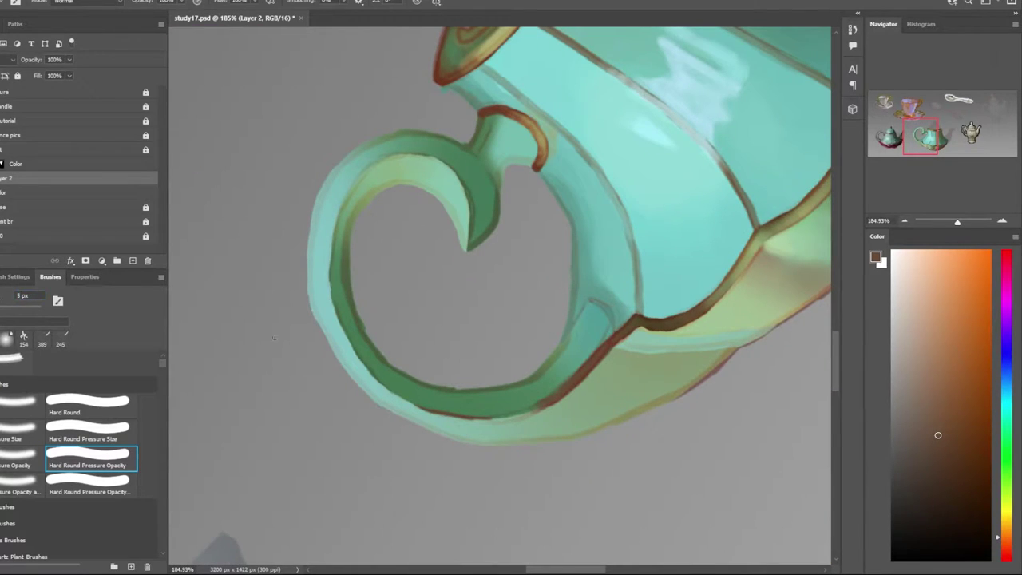
mouse_move(574, 383)
mouse_down()
mouse_move(479, 432)
mouse_move(508, 446)
mouse_up()
mouse_move(565, 412)
mouse_down()
mouse_move(443, 479)
mouse_move(524, 460)
mouse_up()
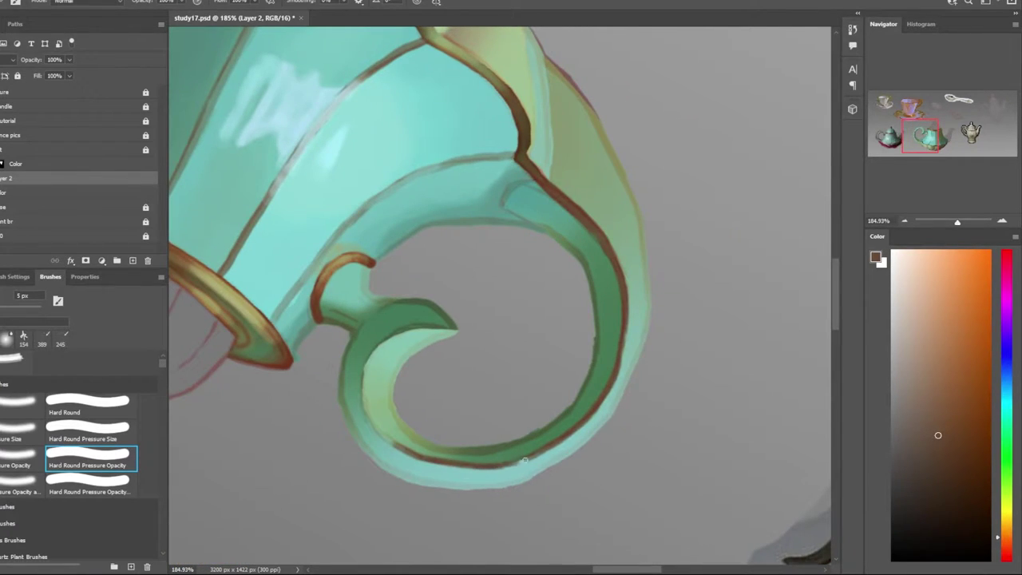
drag(394, 480, 531, 442)
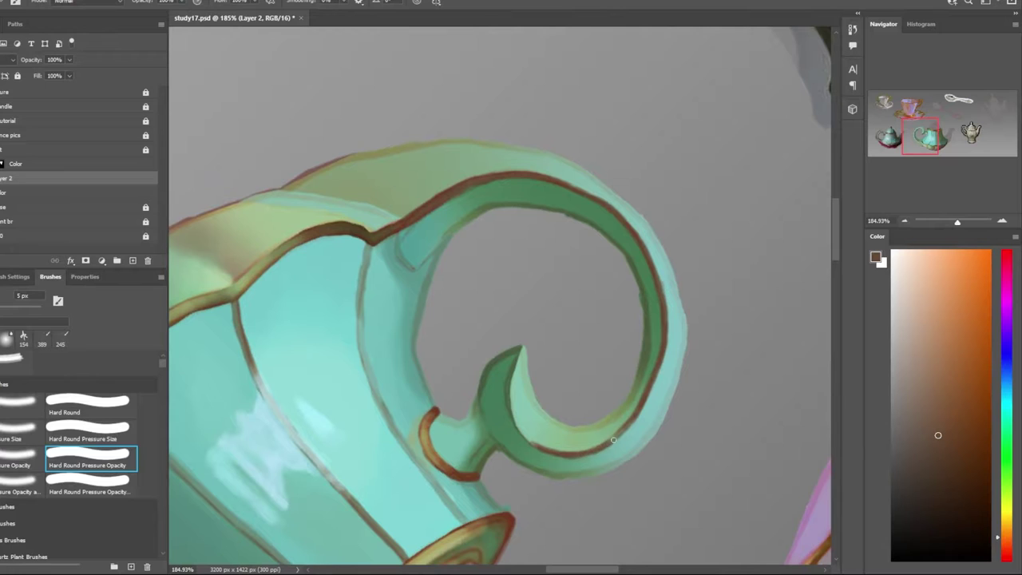
drag(614, 440, 558, 295)
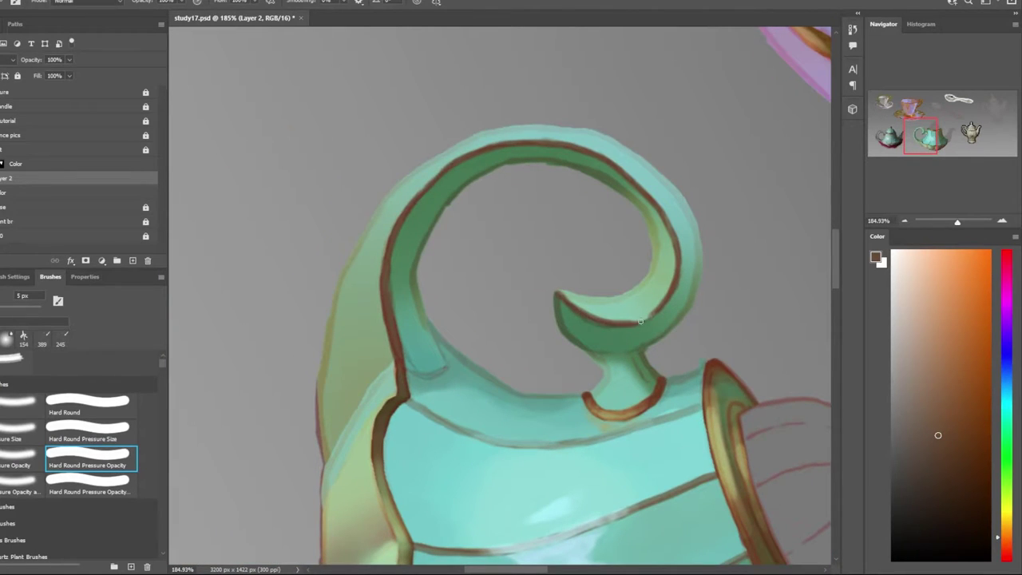
scroll(640, 320, down, 5)
mouse_move(640, 321)
mouse_down()
mouse_move(345, 362)
mouse_move(703, 351)
mouse_up()
scroll(328, 322, up, 5)
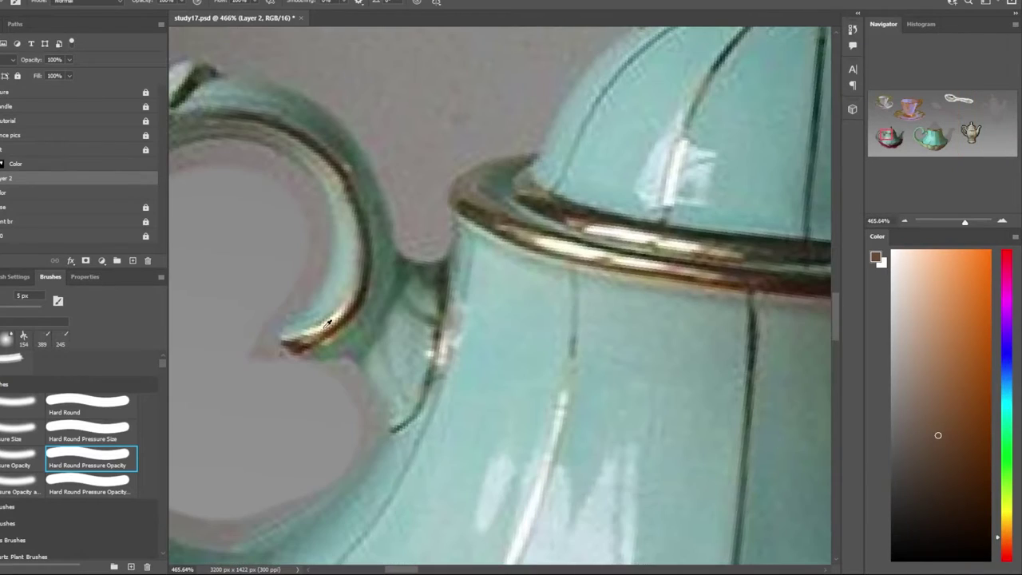
Paint a light olive-yellow highlight along the handle's inner curl
alt+click(327, 321)
scroll(327, 321, down, 5)
scroll(661, 426, up, 4)
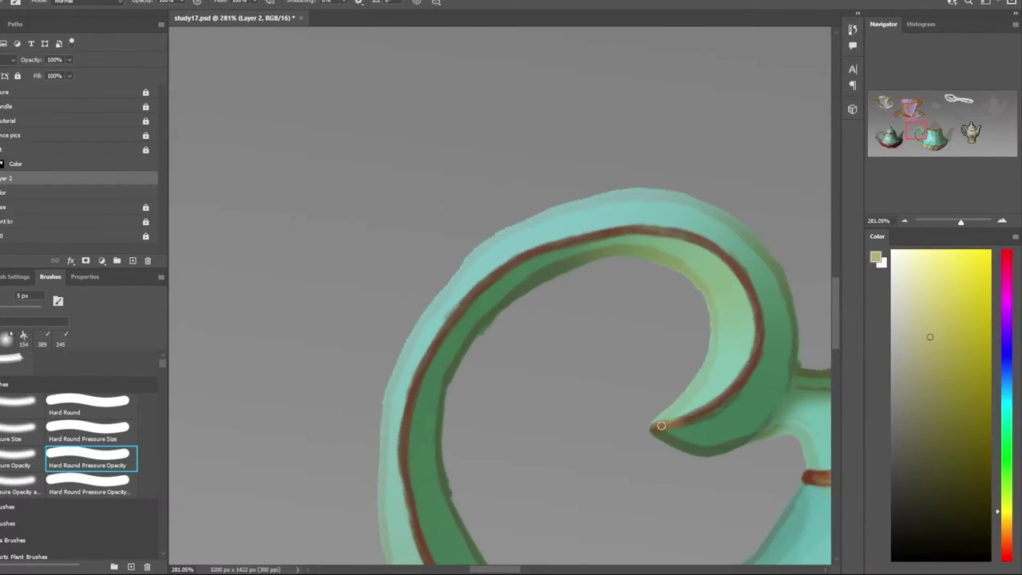
drag(661, 425, 733, 391)
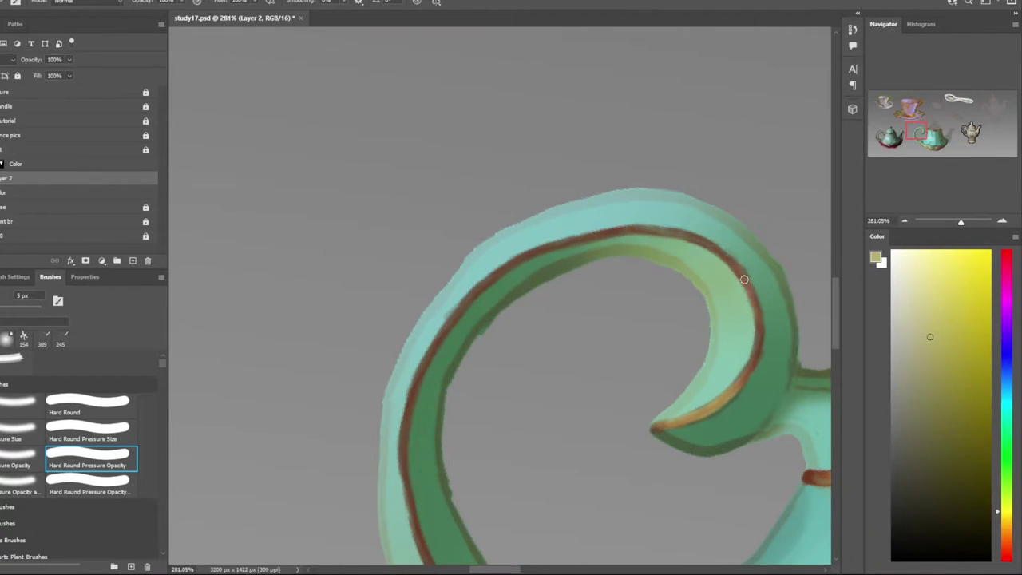
scroll(482, 328, down, 4)
scroll(556, 345, down, 2)
scroll(544, 316, up, 4)
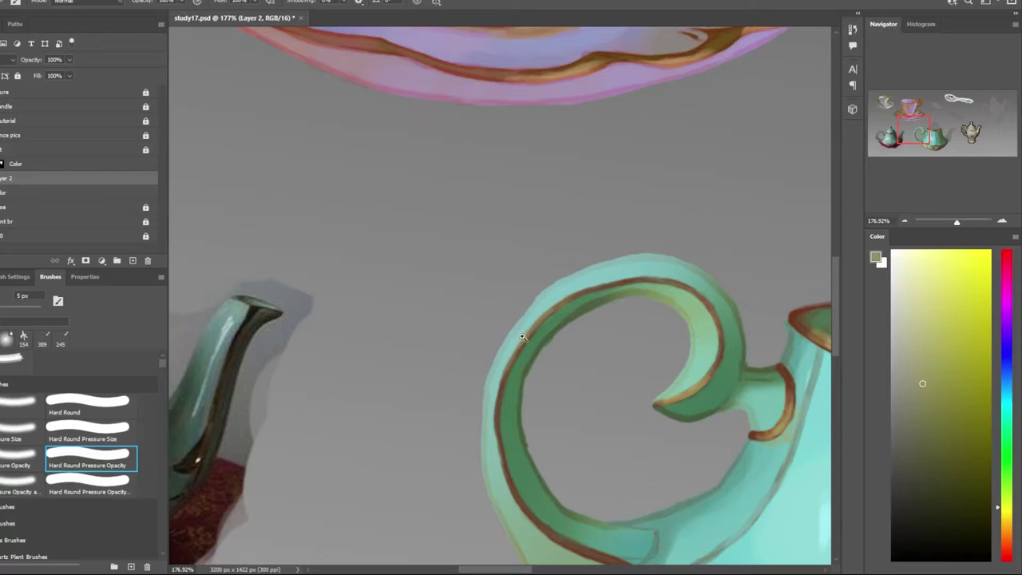
scroll(519, 338, down, 3)
scroll(515, 414, up, 4)
scroll(243, 339, down, 3)
scroll(227, 306, up, 3)
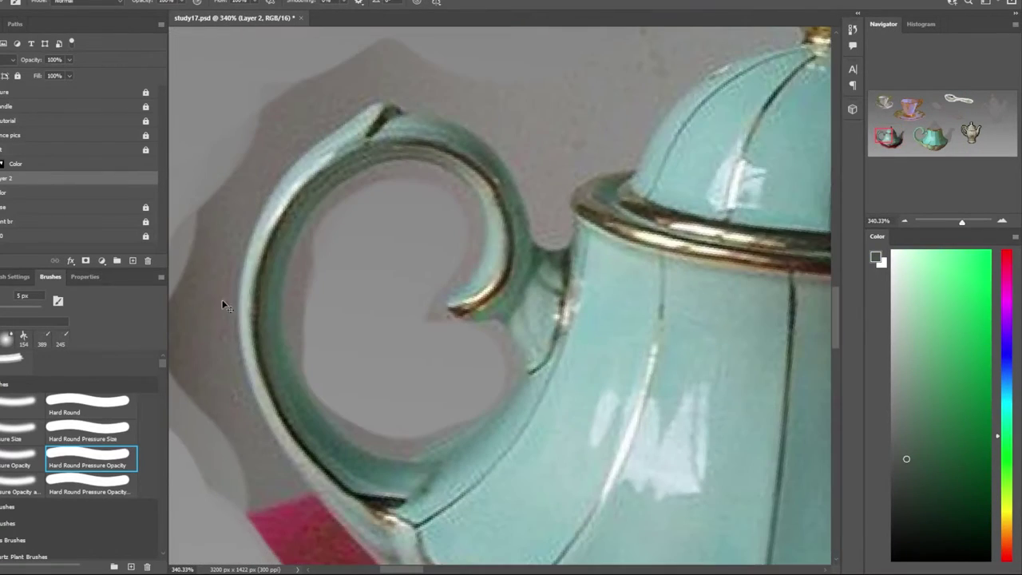
Pick a different paint colour from the canvas
alt+click(261, 283)
alt+click(271, 248)
scroll(289, 349, down, 5)
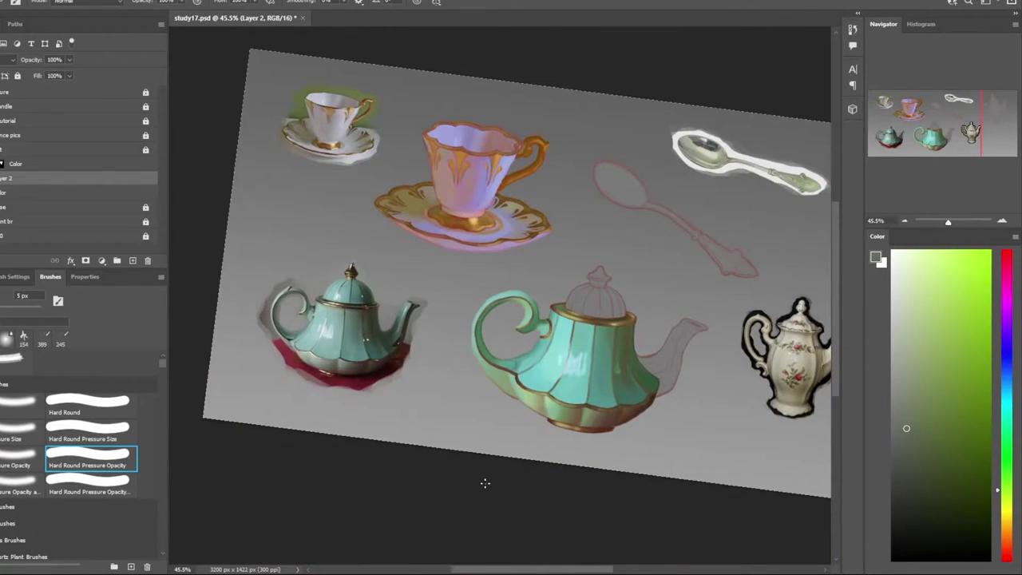
Sample an olive-gold from the lid rim
scroll(609, 362, up, 5)
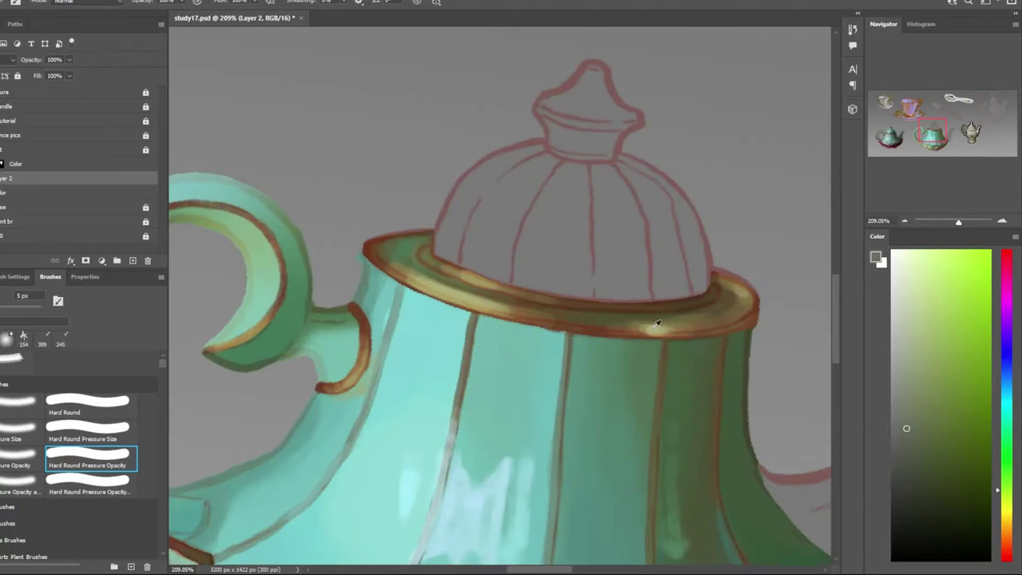
alt+click(658, 323)
scroll(655, 327, down, 3)
scroll(548, 387, up, 3)
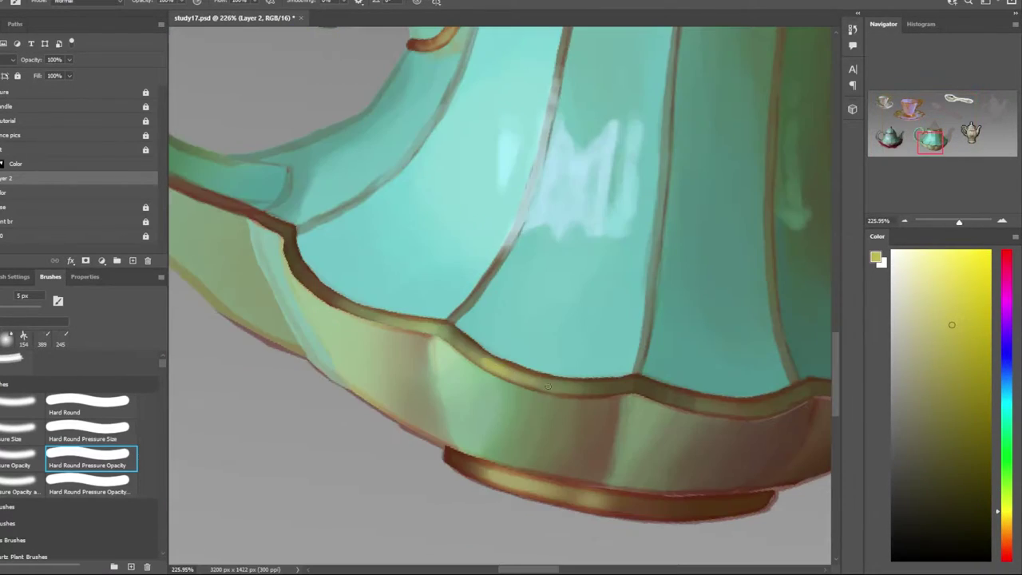
scroll(535, 455, down, 3)
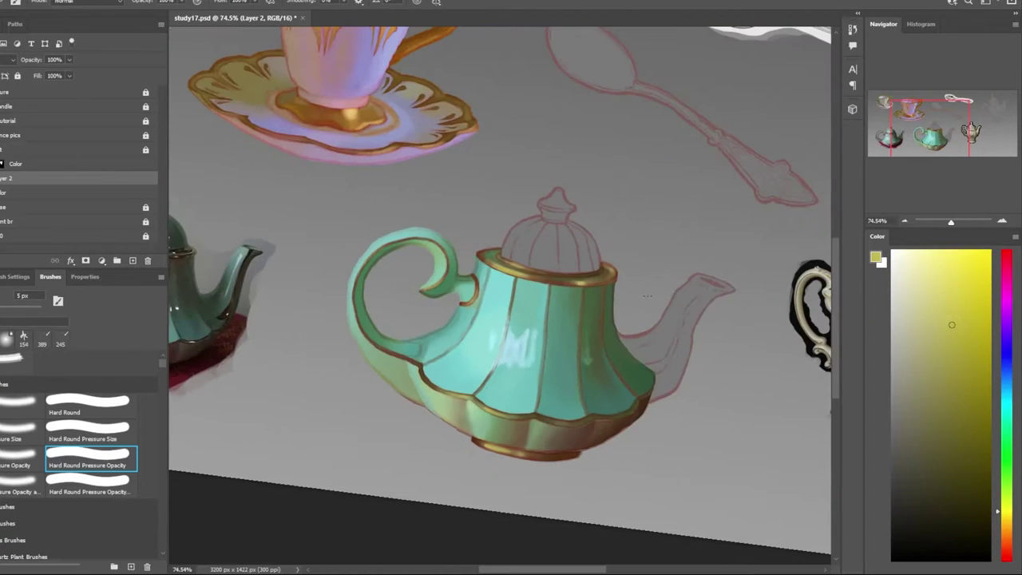
scroll(414, 304, up, 3)
Return the canvas rotation to level and zoom in on the spout
scroll(555, 356, down, 5)
scroll(559, 359, up, 3)
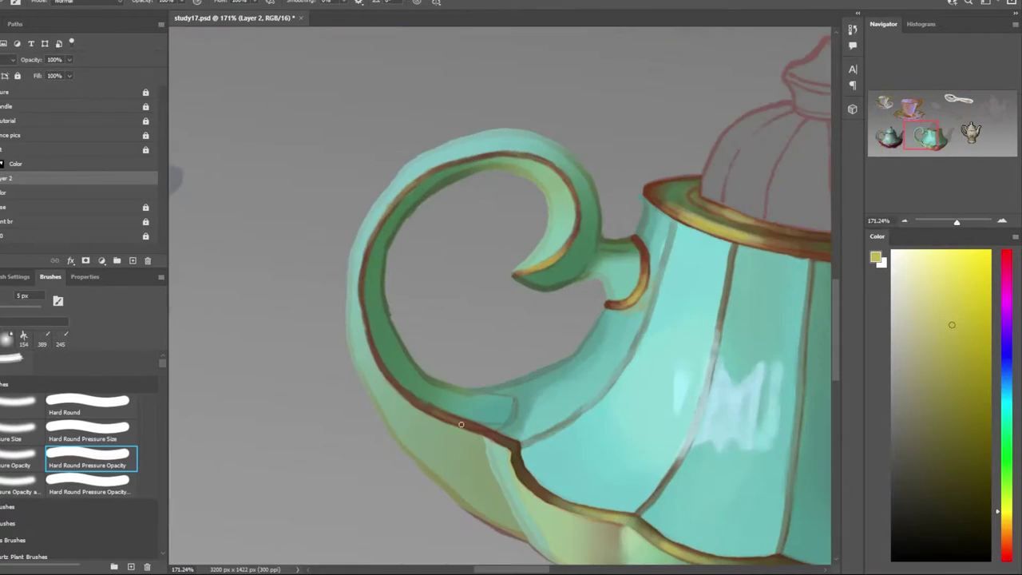
scroll(628, 499, down, 2)
scroll(616, 474, down, 1)
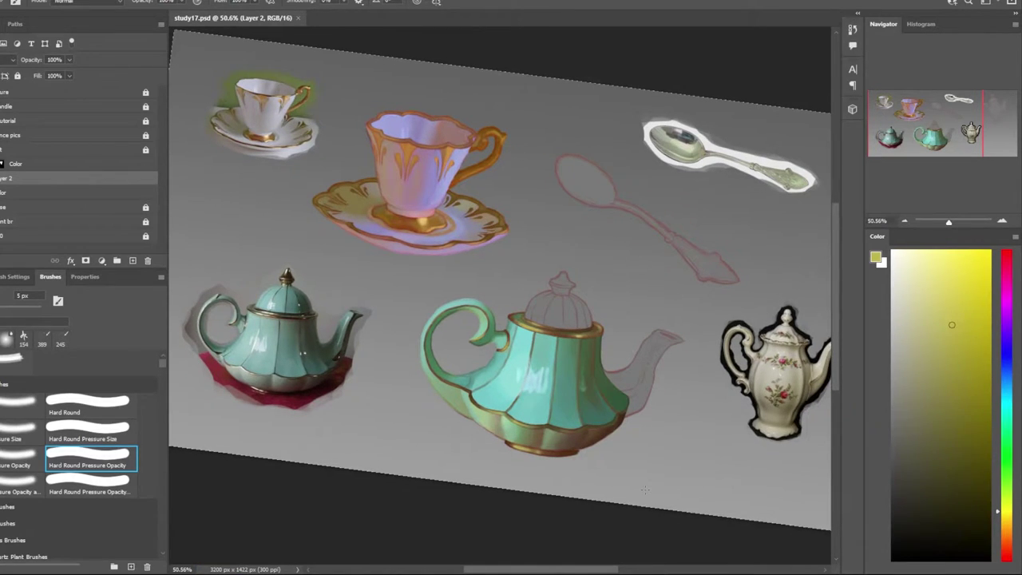
drag(645, 490, 638, 448)
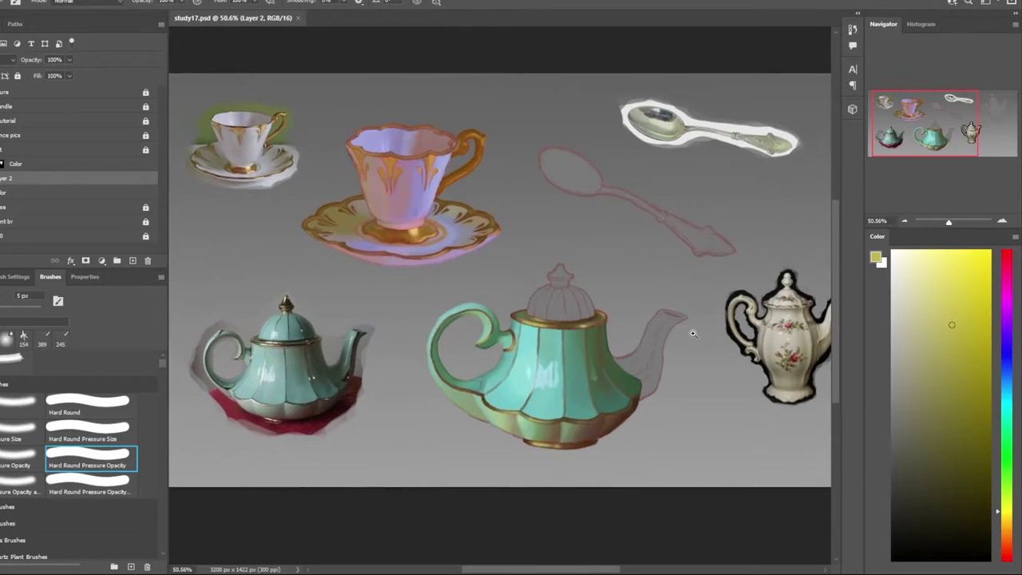
scroll(454, 349, up, 5)
Outline the unpainted spout with a freehand lasso selection
key(l)
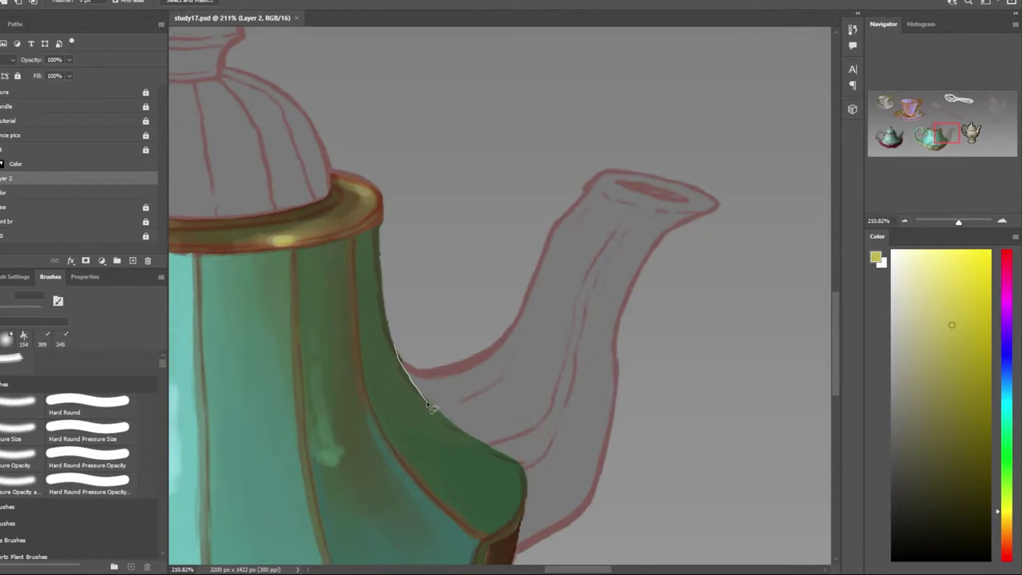
drag(555, 407, 484, 305)
mouse_move(591, 171)
mouse_down()
mouse_move(567, 387)
mouse_move(524, 279)
mouse_up()
scroll(598, 314, down, 2)
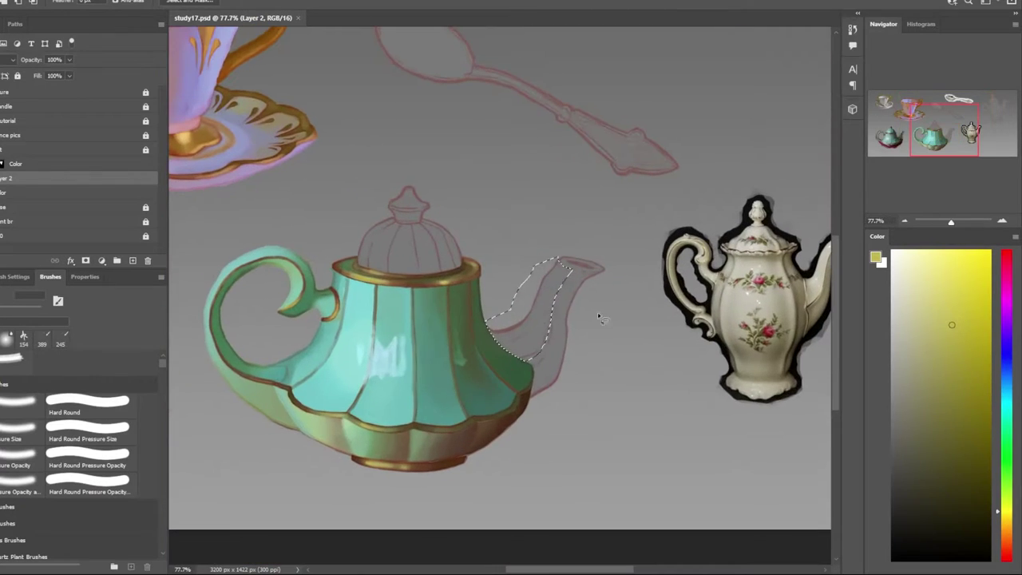
scroll(644, 354, down, 1)
scroll(628, 382, down, 2)
Paint teal and green shades into the spout with the Hard Round Pressure Opacity brush
key(b)
scroll(281, 346, up, 3)
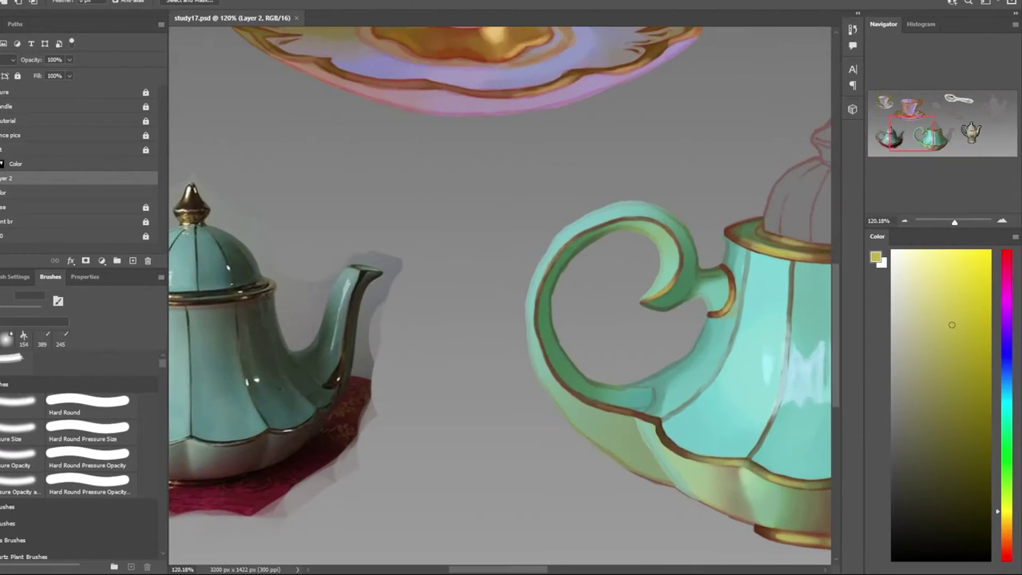
click(88, 457)
alt+click(356, 271)
scroll(408, 296, down, 3)
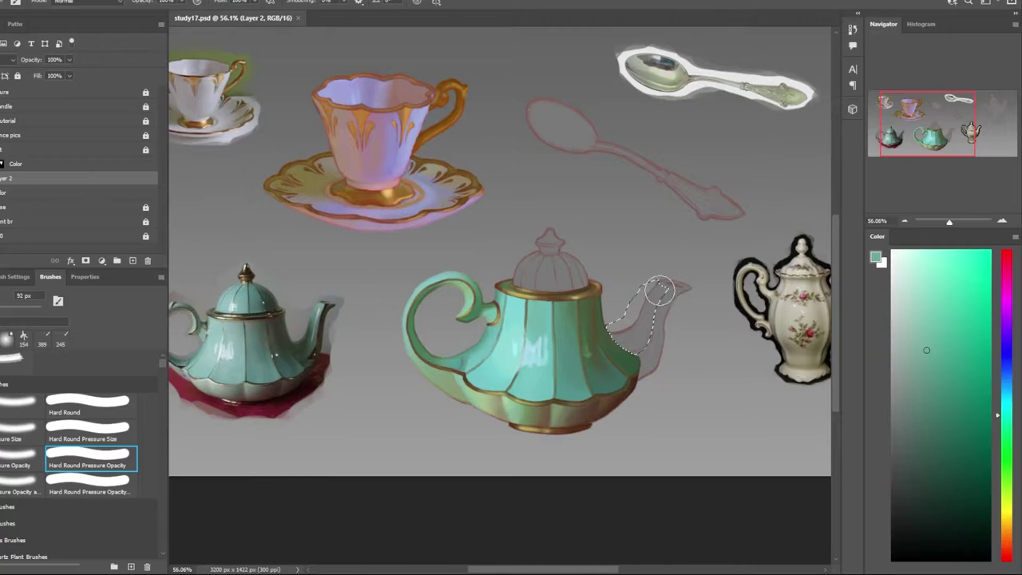
drag(659, 291, 642, 359)
alt+click(310, 340)
mouse_move(654, 303)
mouse_down()
mouse_move(651, 369)
mouse_move(659, 287)
mouse_up()
alt+click(639, 335)
drag(627, 335, 663, 286)
drag(643, 319, 665, 283)
Shade the lower spout with a darker green inside the selection
alt+click(330, 344)
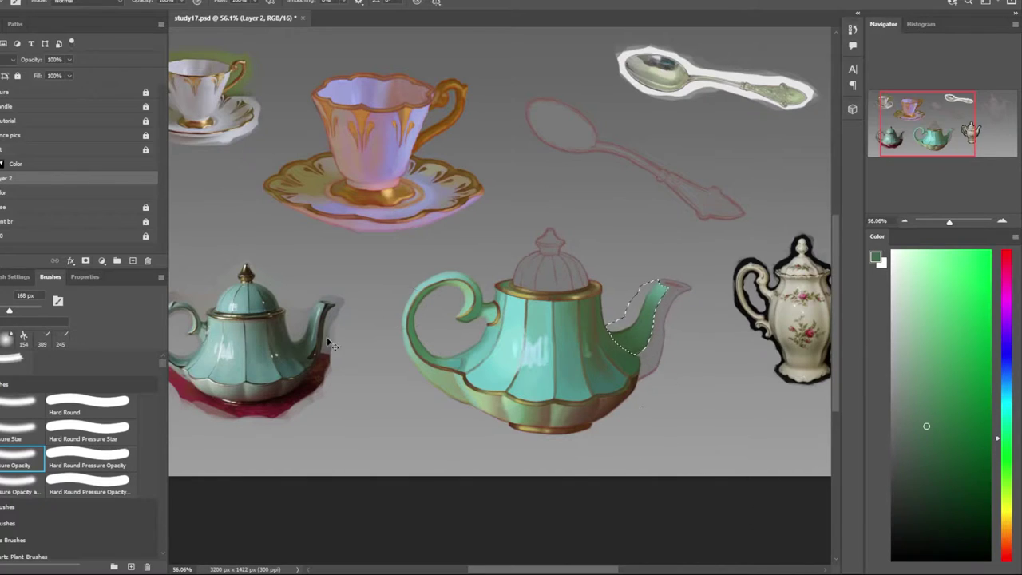
scroll(324, 344, up, 5)
scroll(199, 378, down, 5)
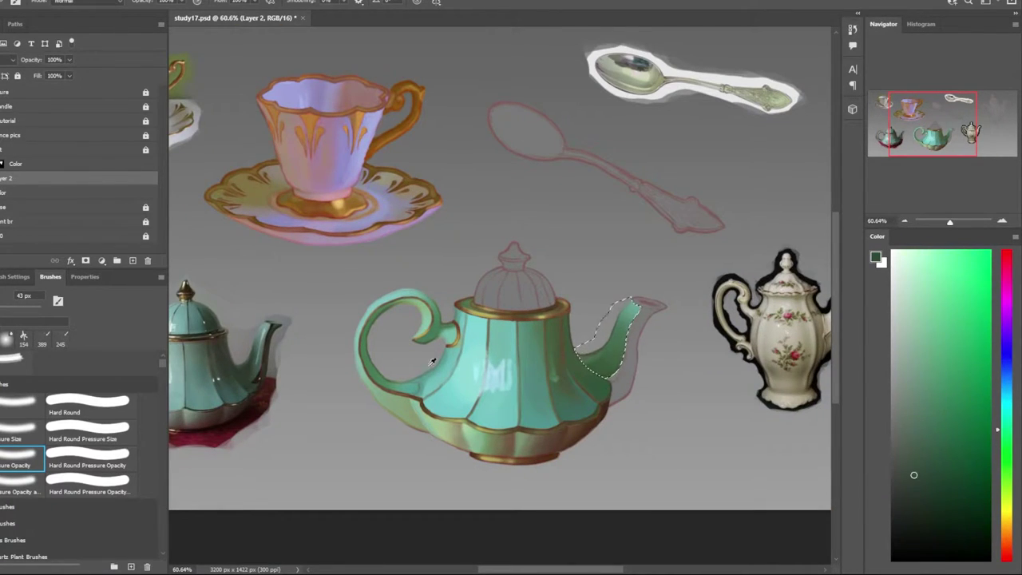
alt+click(610, 367)
scroll(249, 347, up, 4)
scroll(393, 328, down, 2)
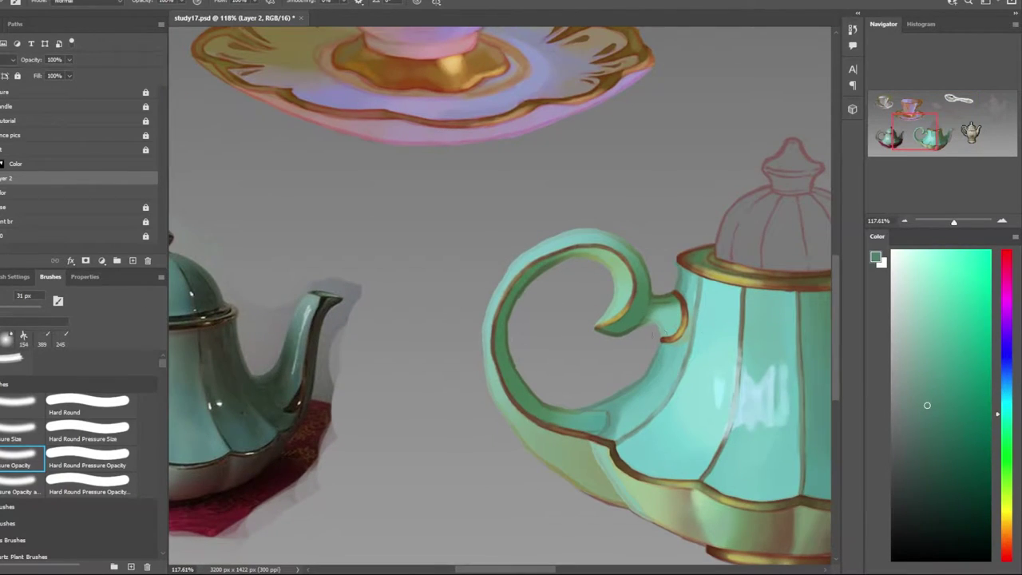
scroll(653, 335, down, 4)
scroll(653, 335, up, 2)
drag(655, 363, 693, 397)
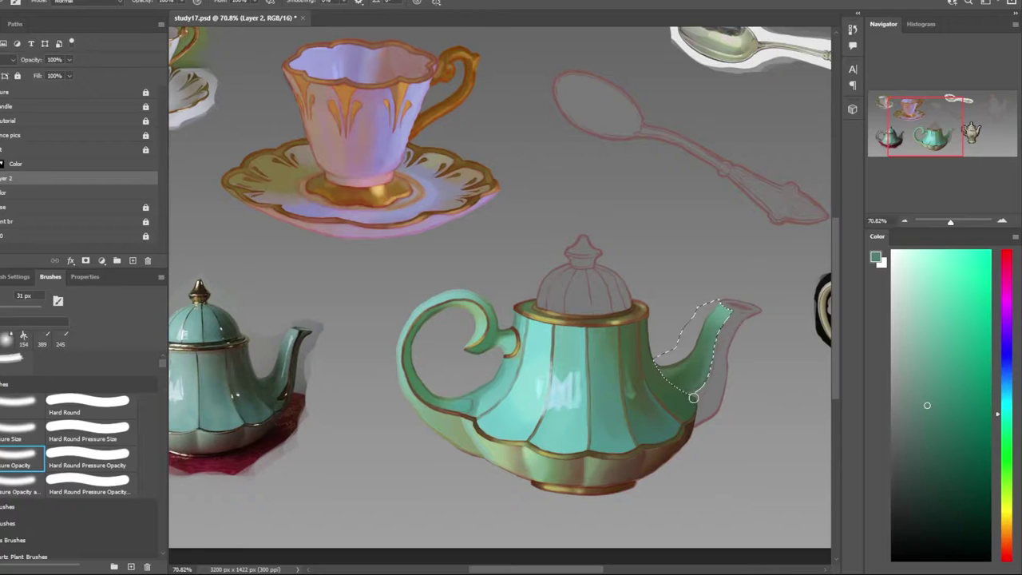
scroll(683, 403, down, 1)
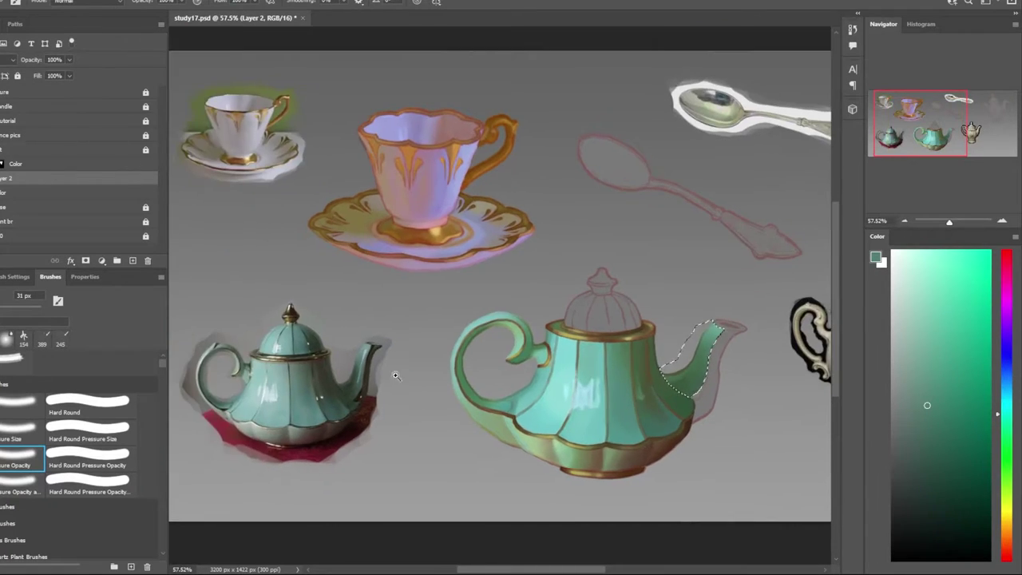
scroll(395, 375, up, 5)
scroll(803, 337, down, 5)
scroll(790, 371, up, 1)
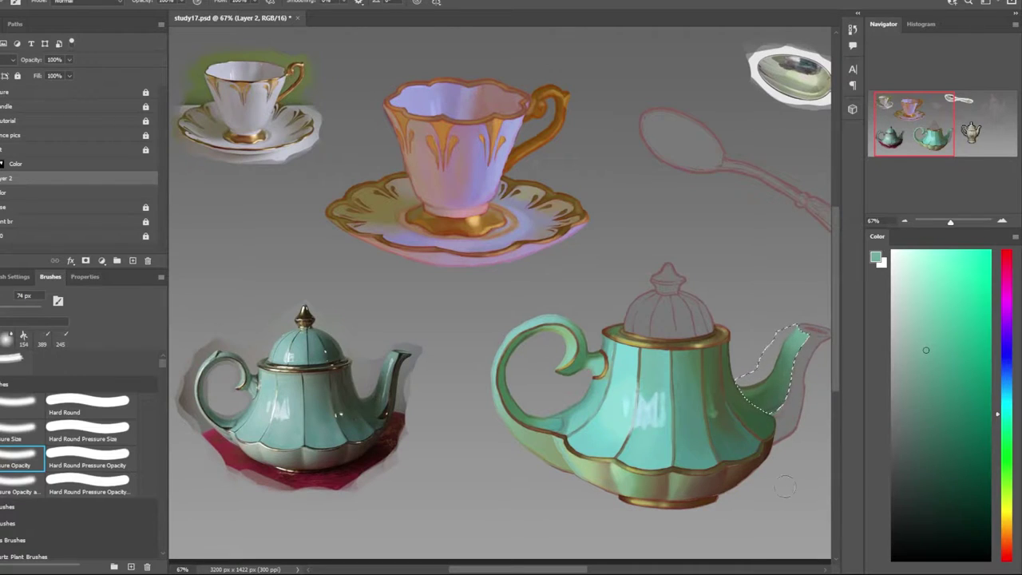
scroll(406, 385, up, 2)
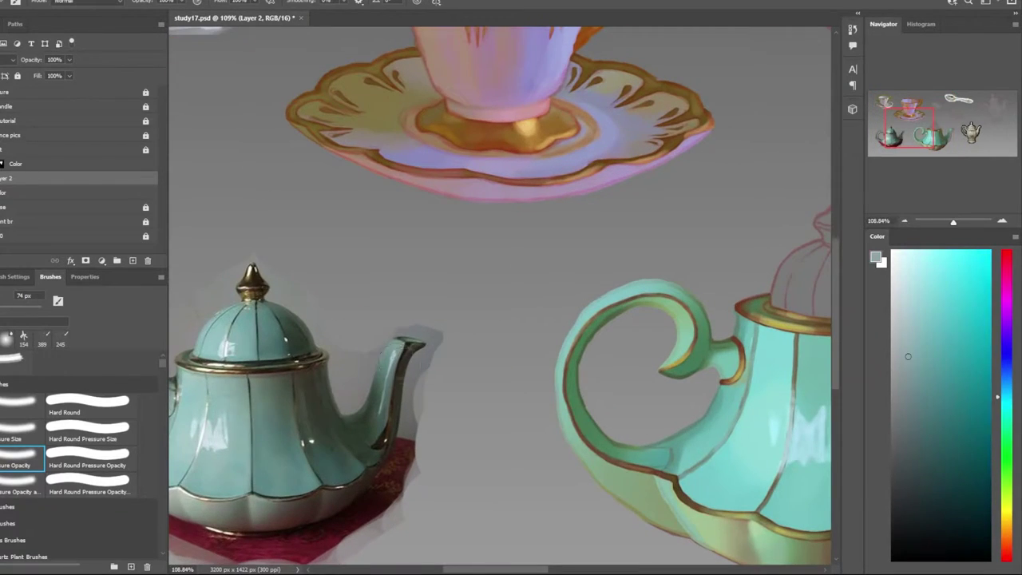
scroll(397, 356, up, 6)
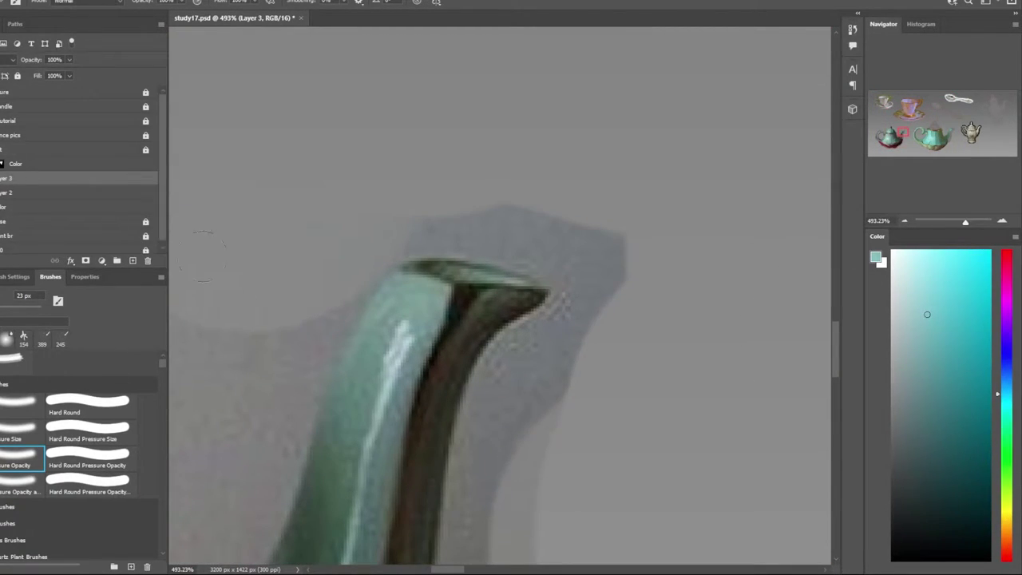
Lasso-select the teapot spout to isolate it for painting
scroll(759, 326, down, 2)
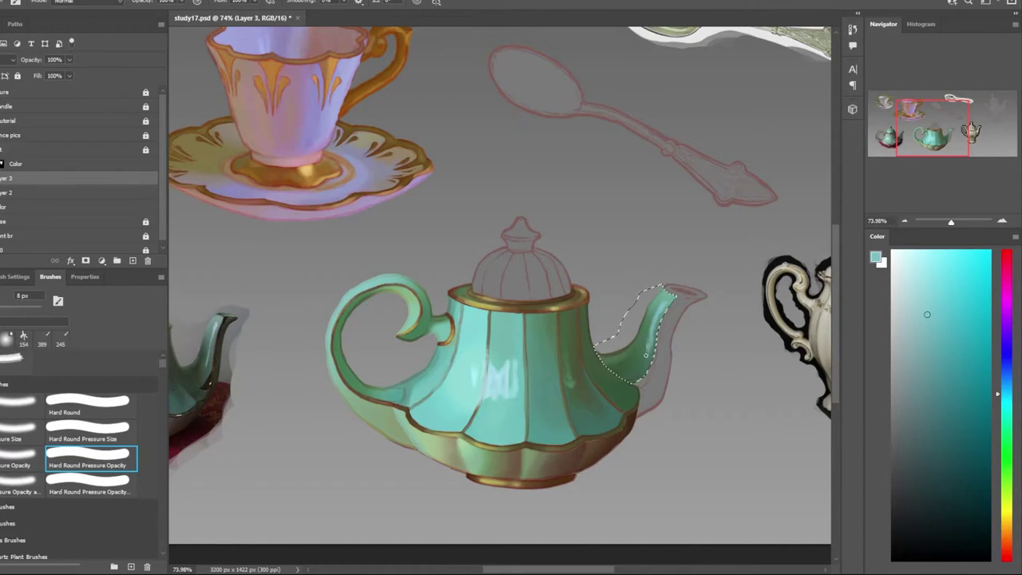
key(e)
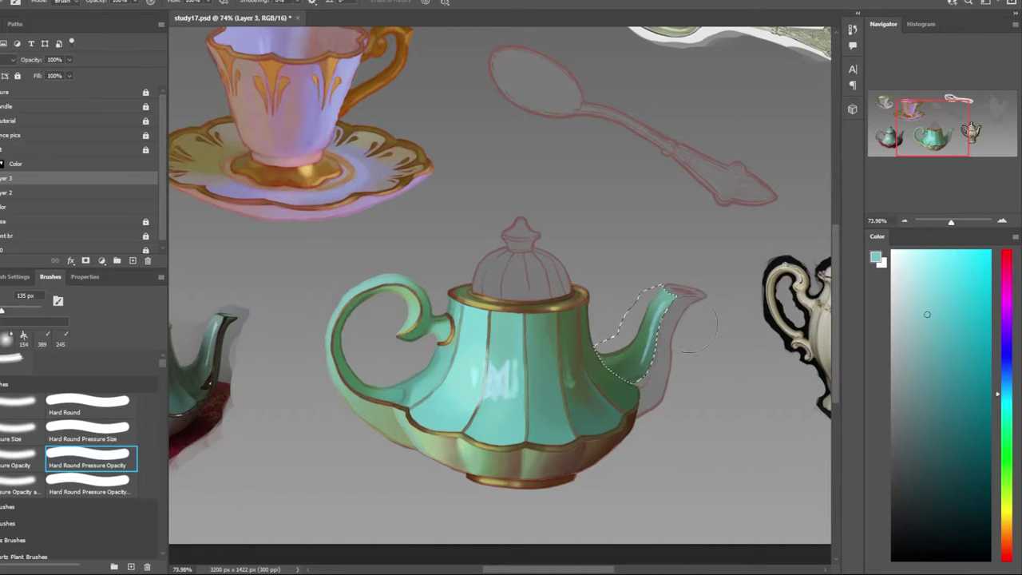
scroll(713, 301, up, 2)
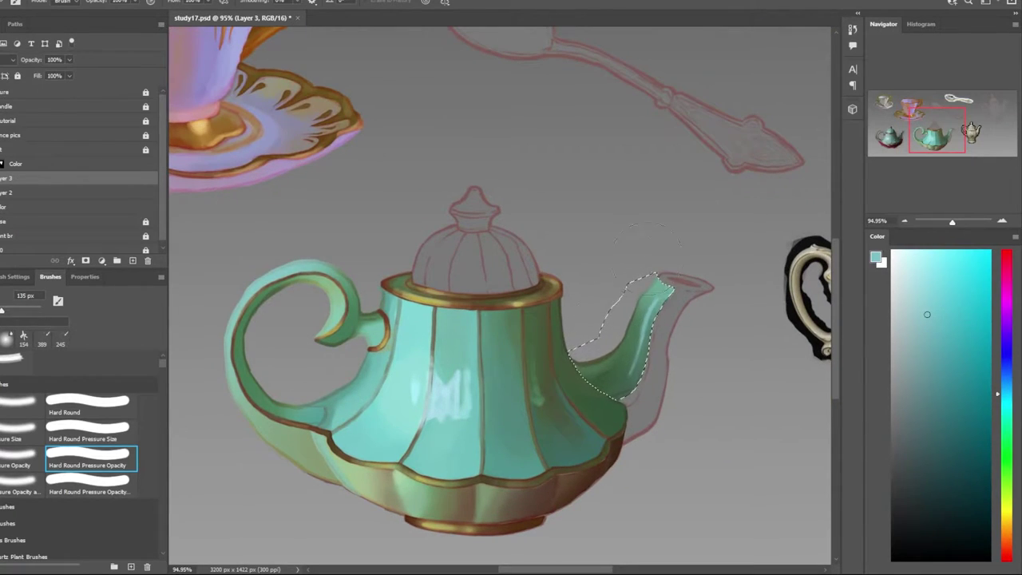
scroll(653, 391, down, 1)
scroll(653, 375, down, 3)
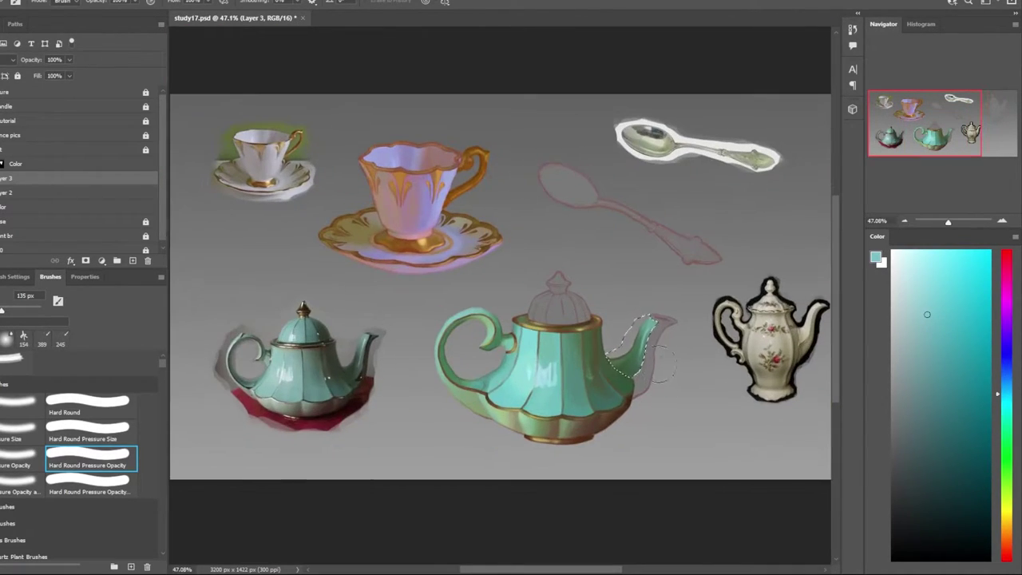
scroll(680, 399, down, 1)
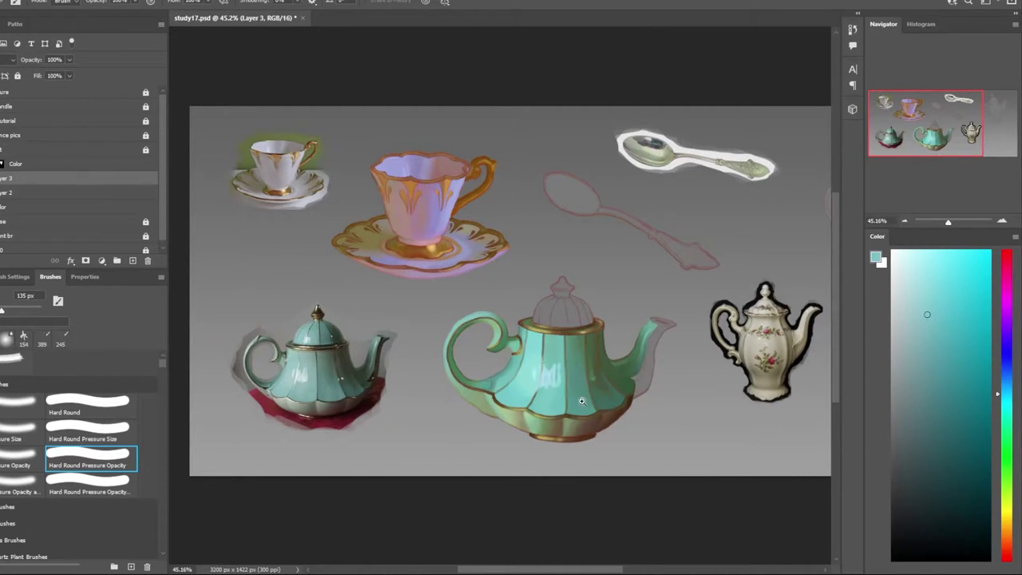
scroll(582, 401, up, 4)
drag(682, 272, 605, 377)
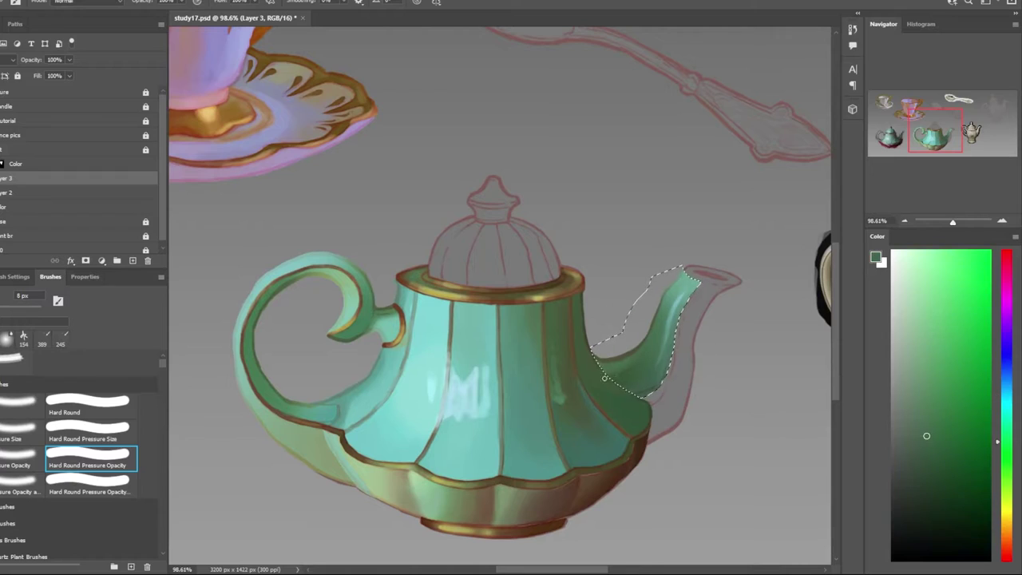
Paint lighter green strokes inside the spout selection with an enlarged brush
alt+click(615, 374)
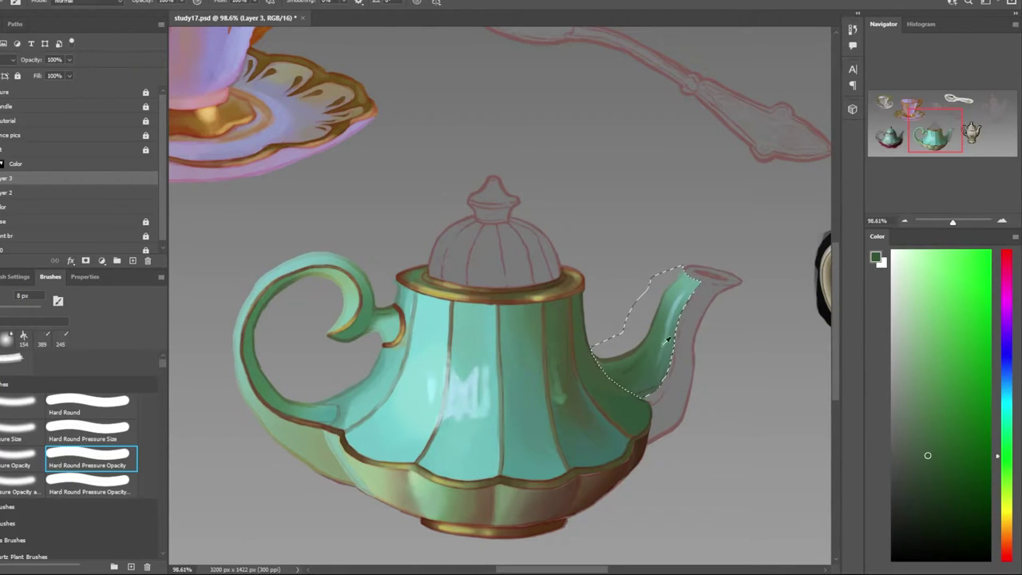
alt+click(626, 359)
key(bracketright)
key(bracketright)
mouse_move(595, 351)
mouse_down()
mouse_move(640, 382)
mouse_move(679, 280)
mouse_up()
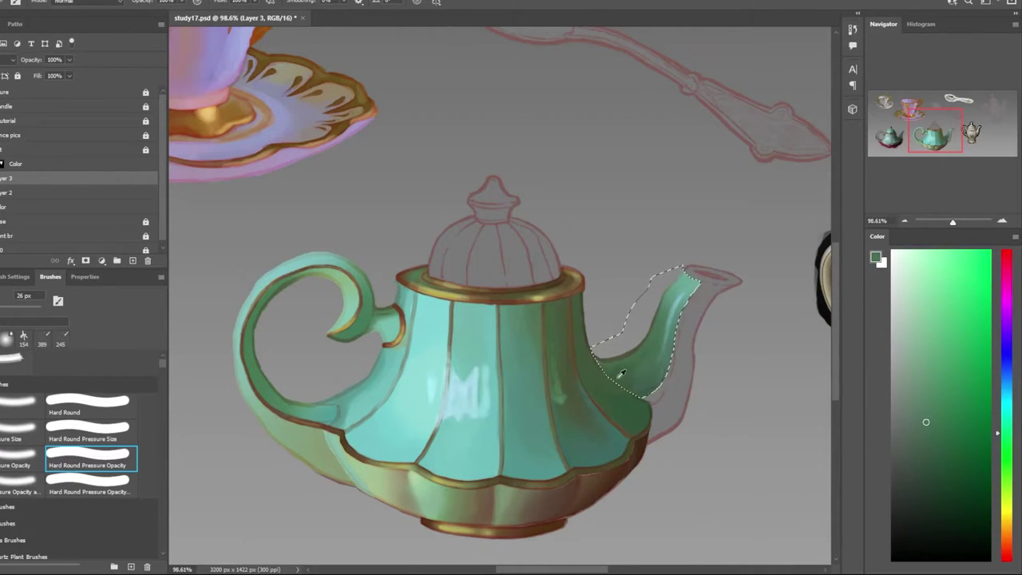
mouse_move(630, 383)
mouse_down()
mouse_move(634, 365)
mouse_move(579, 411)
mouse_up()
scroll(649, 371, up, 5)
key(ctrl+0)
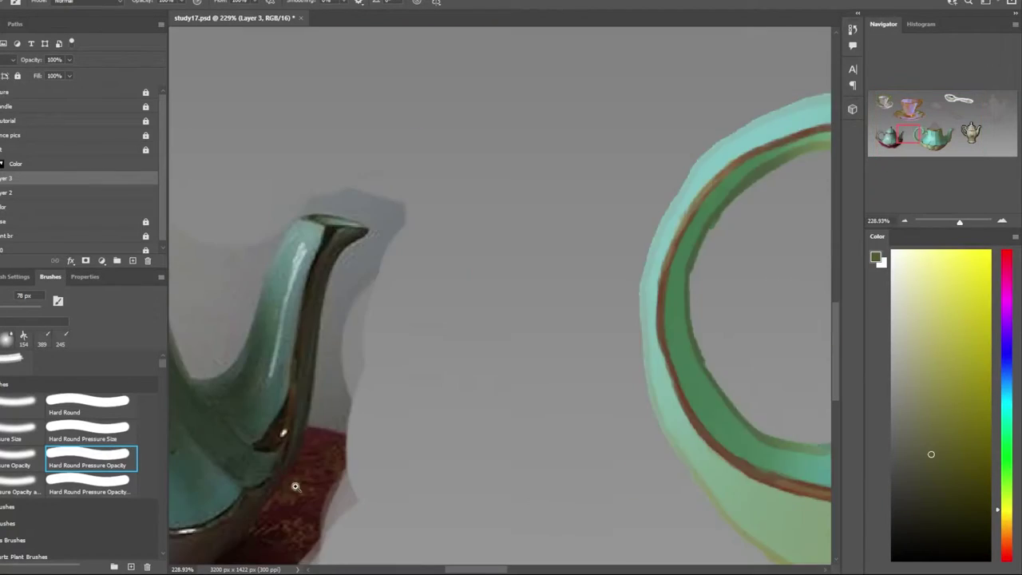
scroll(311, 422, up, 6)
alt+click(310, 421)
Sample a green from the reference spout and paint shading on the spout
scroll(687, 344, down, 6)
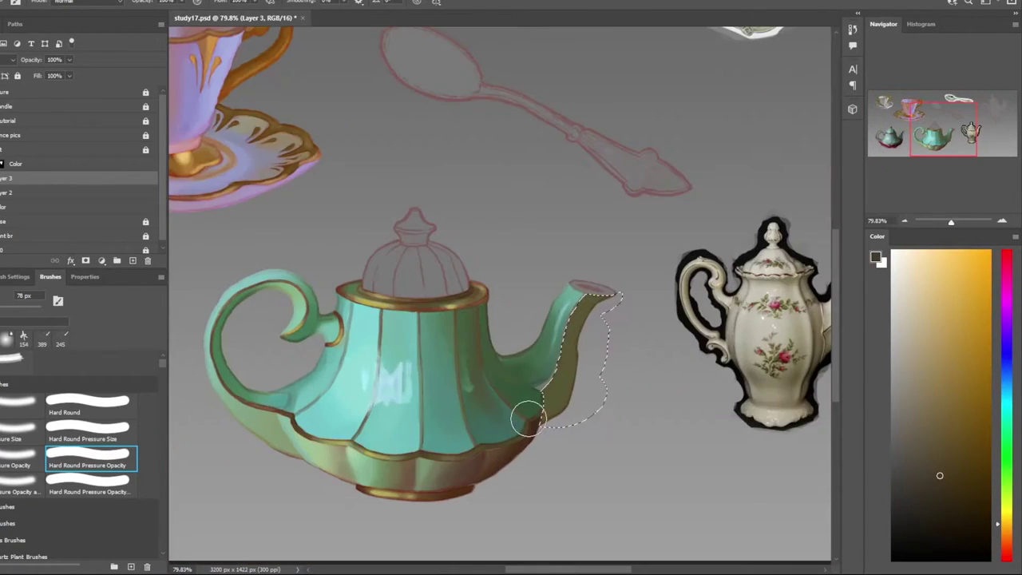
key(ctrl+0)
scroll(399, 352, up, 5)
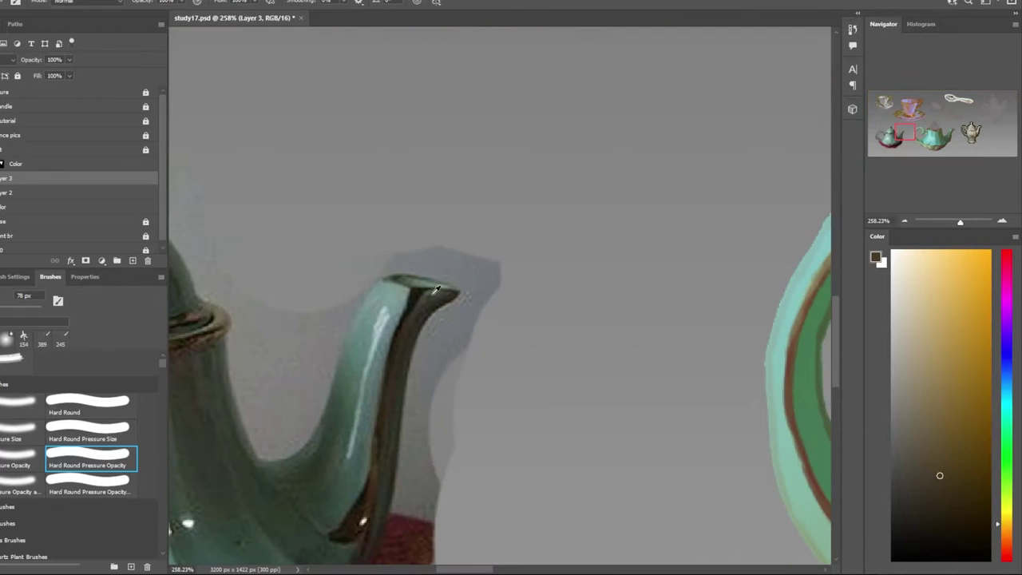
alt+click(437, 289)
scroll(594, 384, down, 5)
drag(634, 324, 606, 399)
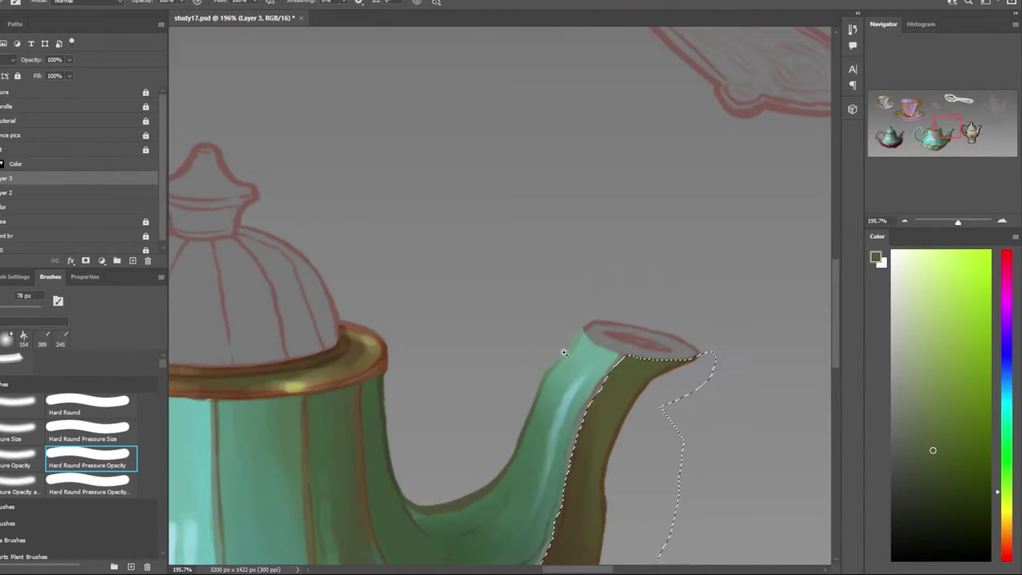
Lasso a new selection around the spout rim
key(ctrl+0)
scroll(303, 361, up, 8)
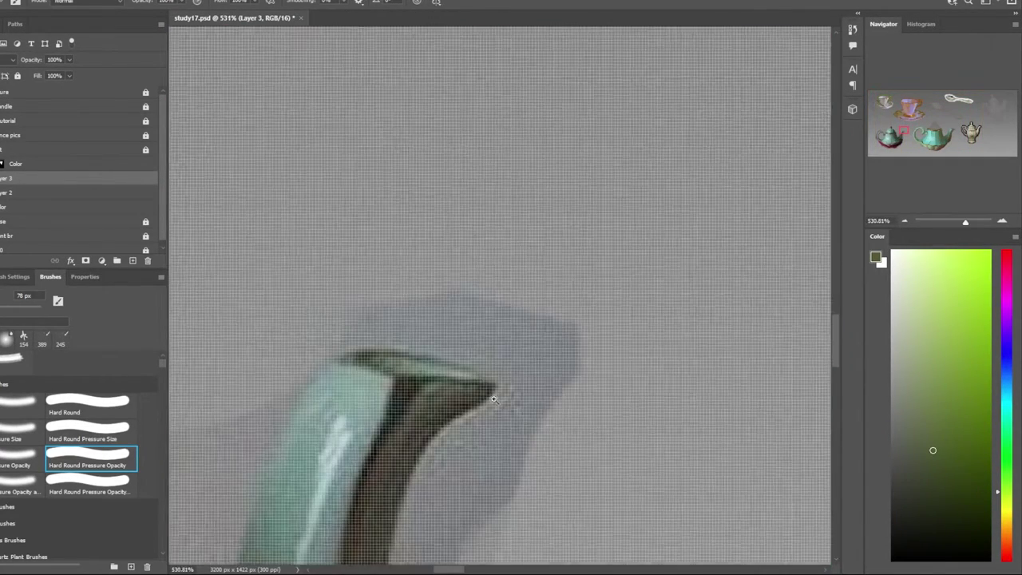
key(ctrl+0)
scroll(581, 367, up, 8)
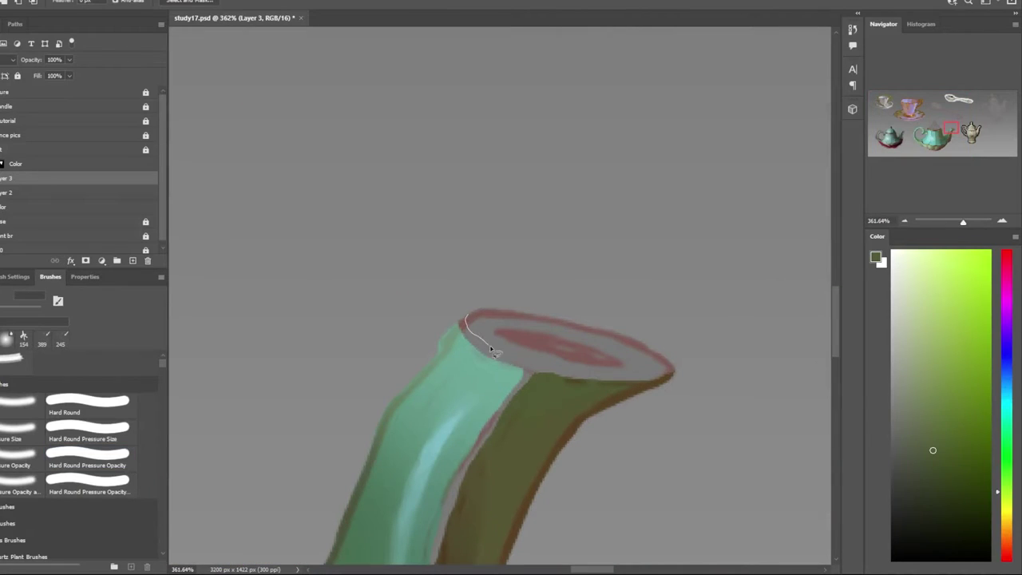
drag(491, 350, 661, 381)
drag(538, 320, 467, 321)
Paint sampled teal across the spout rim with a Hard Round Pressure Opacity brush
scroll(645, 403, down, 2)
click(91, 458)
alt+click(531, 359)
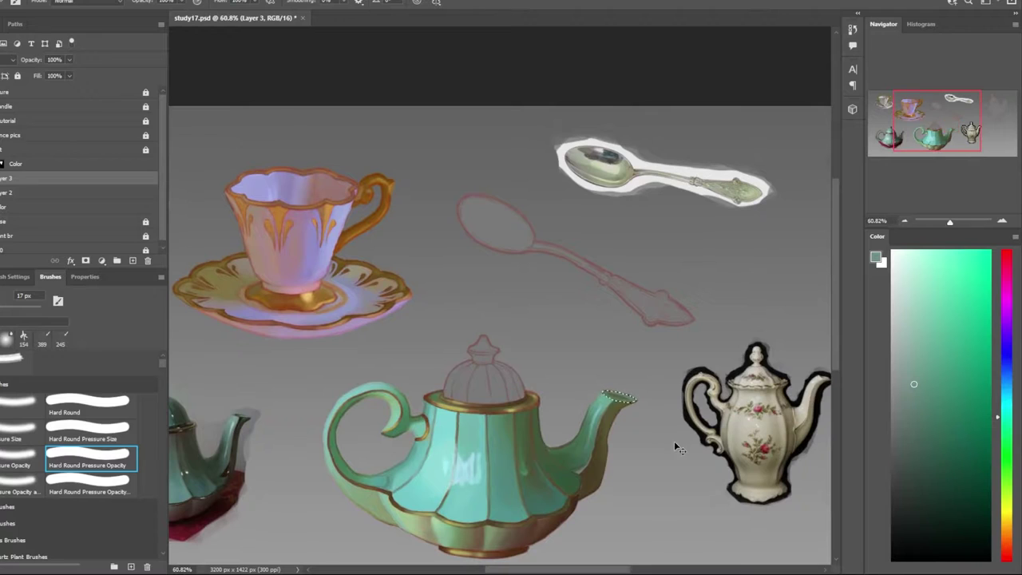
scroll(370, 422, up, 8)
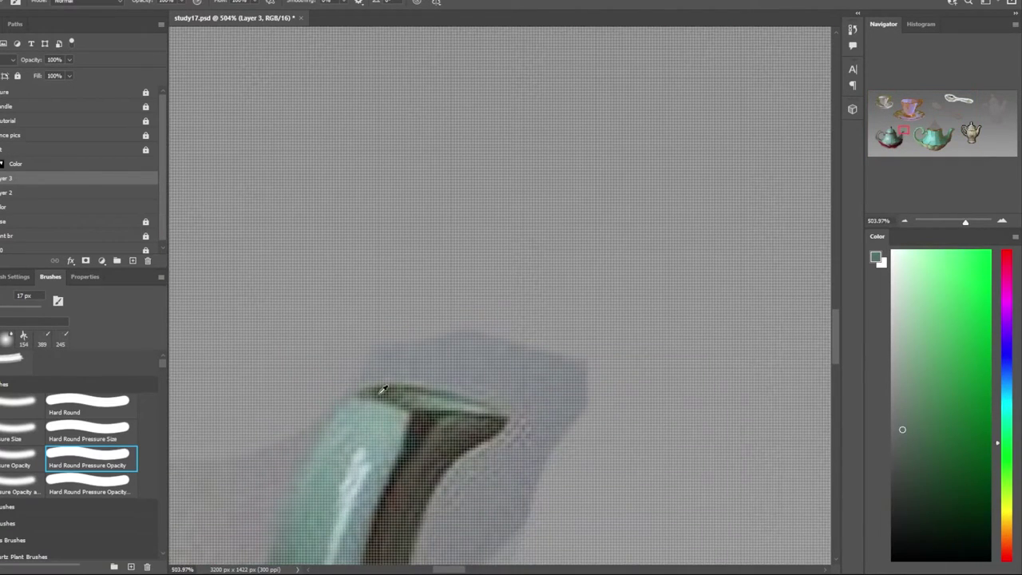
drag(386, 394, 389, 385)
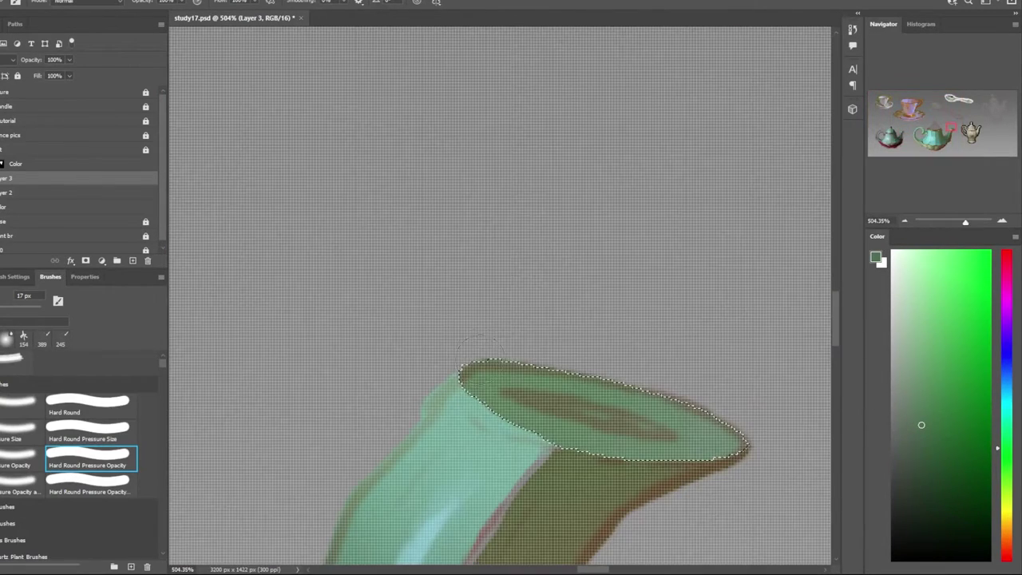
drag(479, 347, 695, 410)
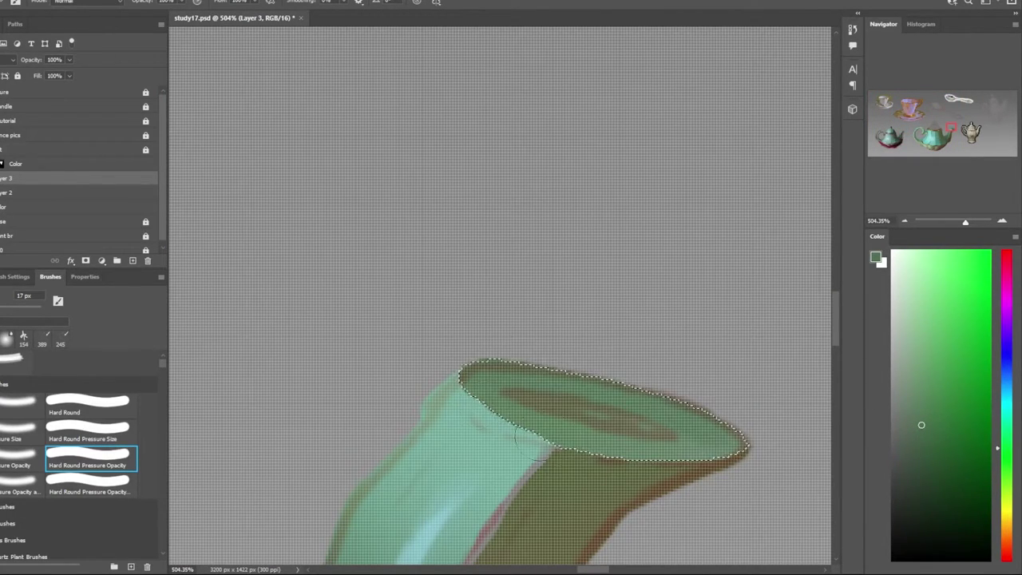
scroll(678, 416, down, 5)
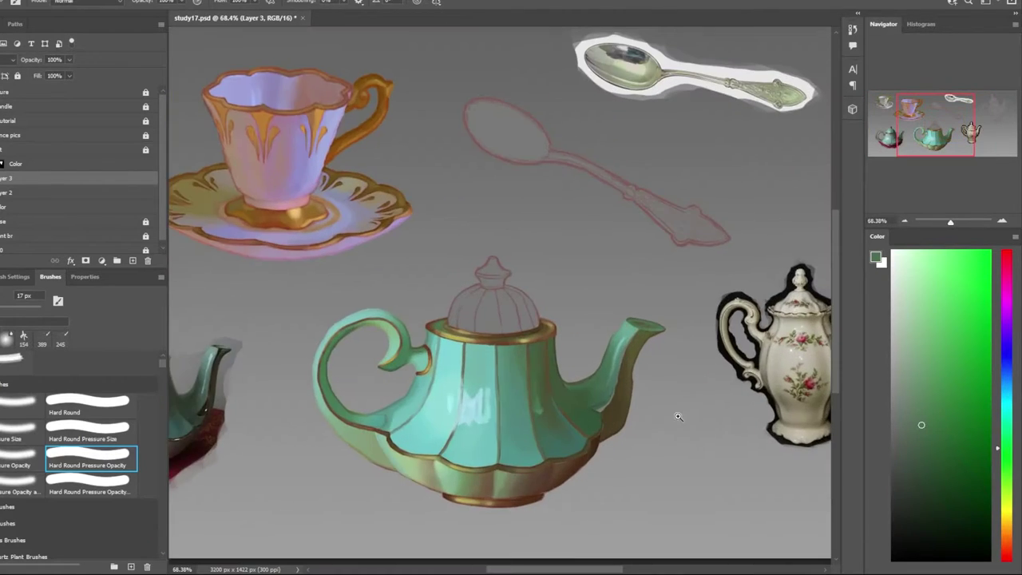
Paint a brighter stroke along the spout top on the Lineart layer
scroll(678, 416, up, 1)
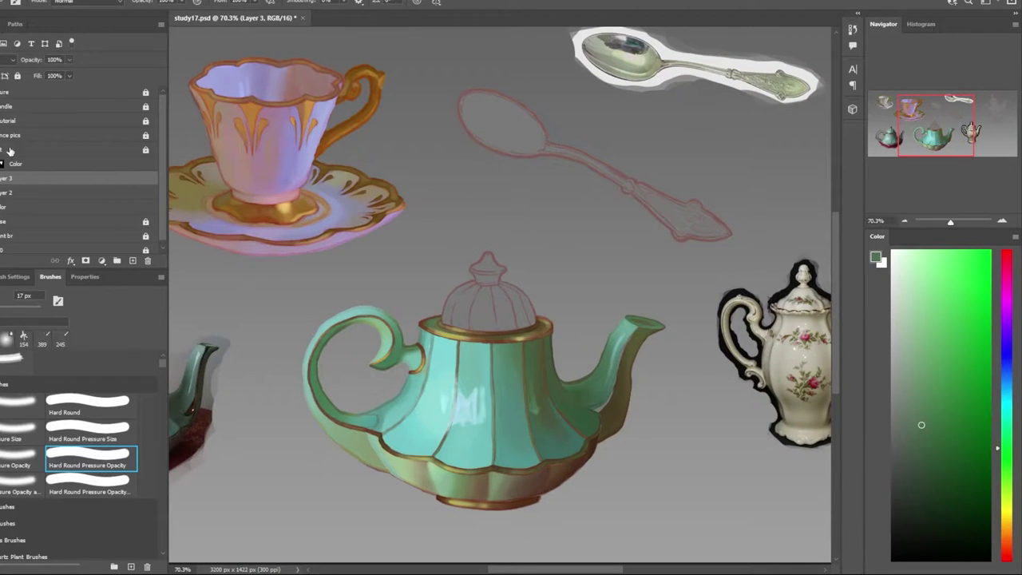
click(10, 152)
scroll(691, 318, up, 5)
key([)
key([)
drag(455, 340, 527, 351)
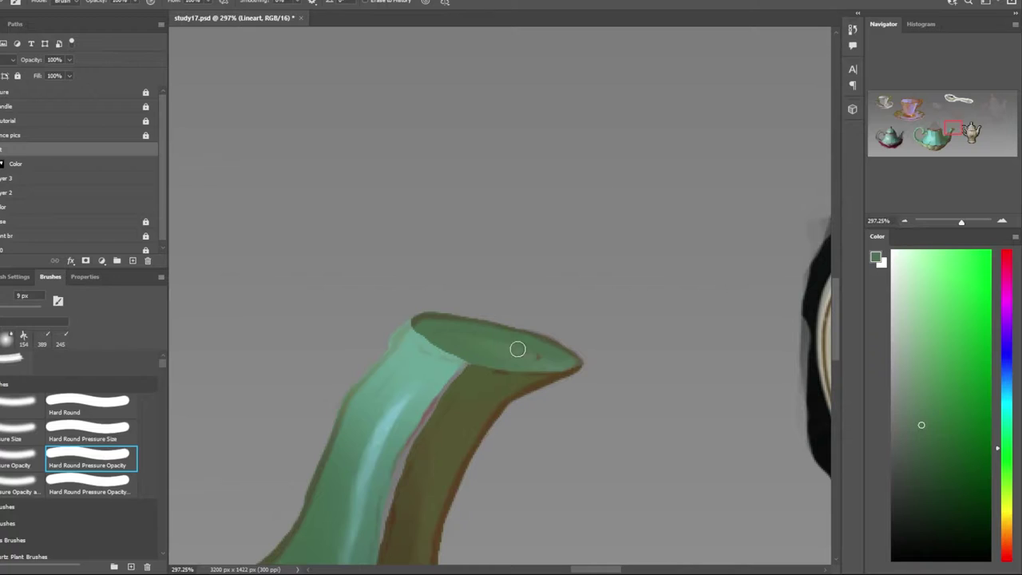
scroll(519, 351, down, 5)
scroll(519, 351, up, 2)
click(11, 180)
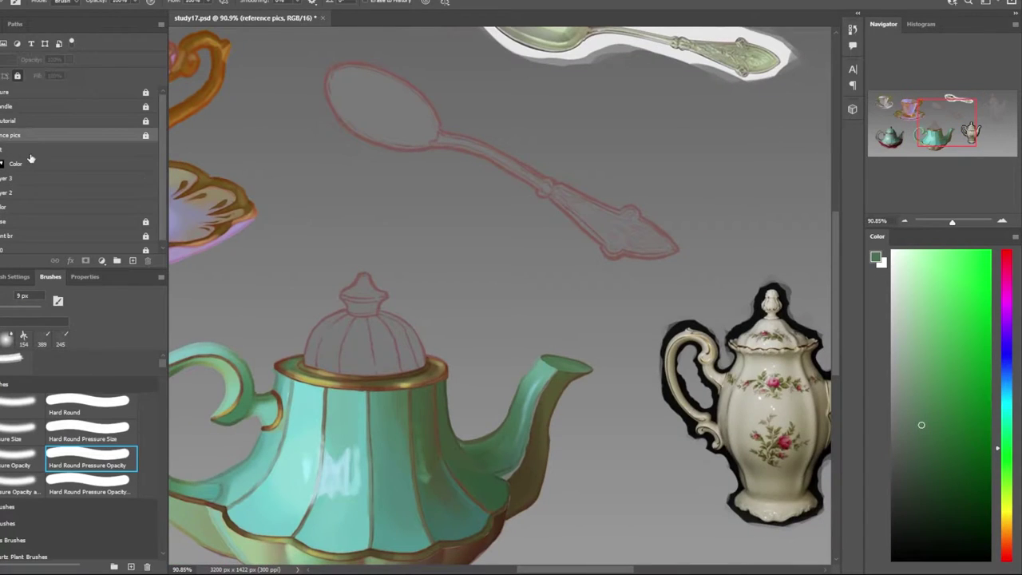
Paint pale grey-teal highlights inside the spout opening with an 8 px brush
scroll(277, 424, up, 5)
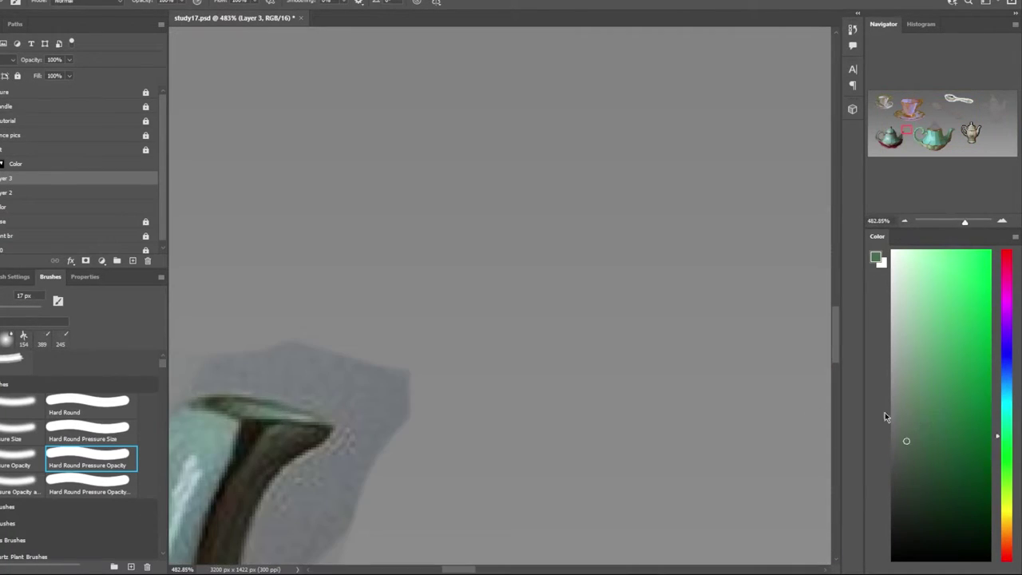
drag(299, 412, 216, 427)
scroll(388, 366, down, 5)
scroll(623, 381, up, 5)
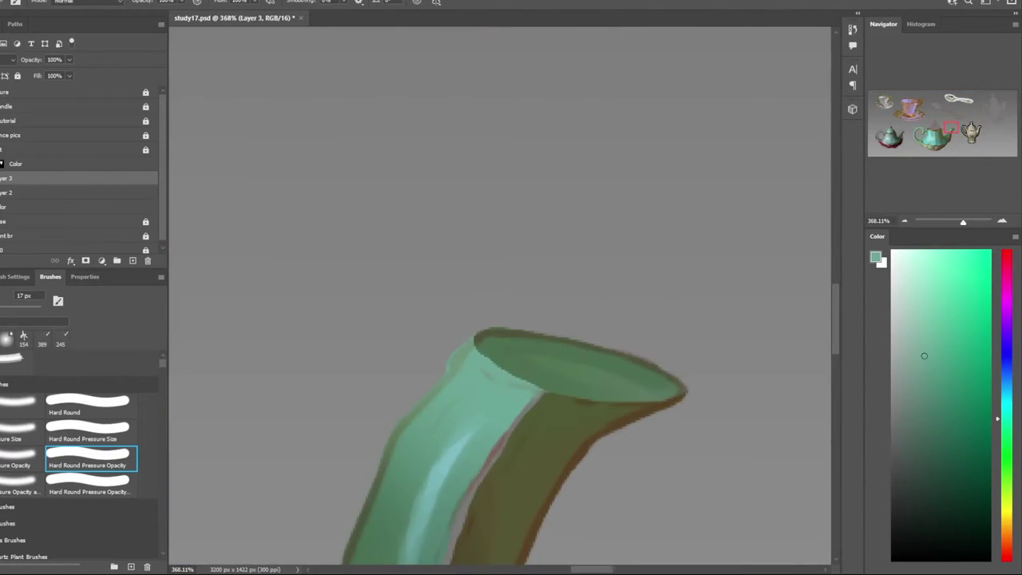
key(bracketleft)
key(bracketleft)
key(bracketleft)
mouse_move(601, 369)
mouse_down()
mouse_move(643, 387)
mouse_move(561, 369)
mouse_move(653, 394)
mouse_up()
alt+click(622, 389)
scroll(527, 368, down, 5)
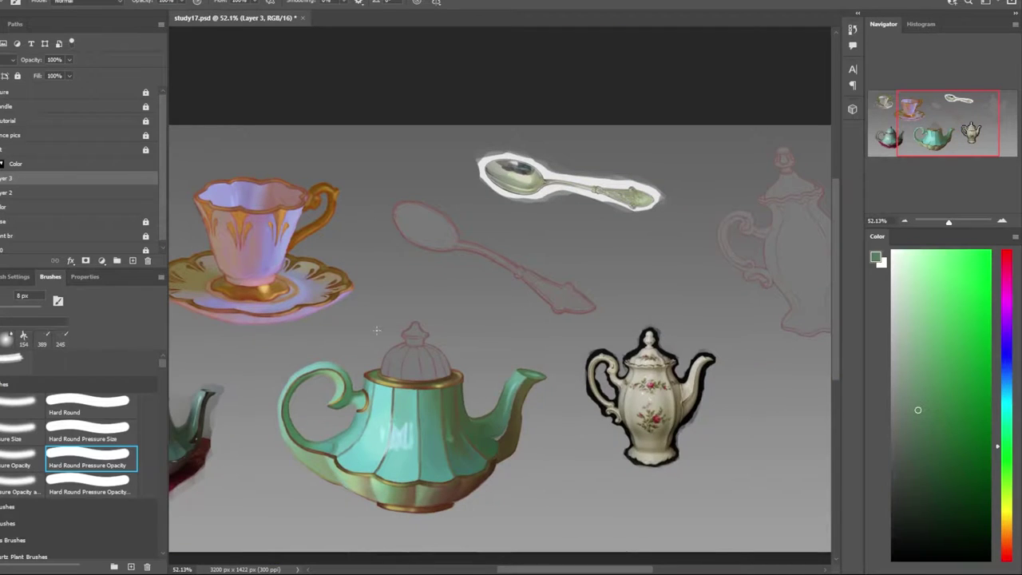
Darken the spout joint and underside with dark brown sampled from the reference
drag(377, 330, 433, 238)
scroll(313, 375, up, 5)
alt+click(313, 409)
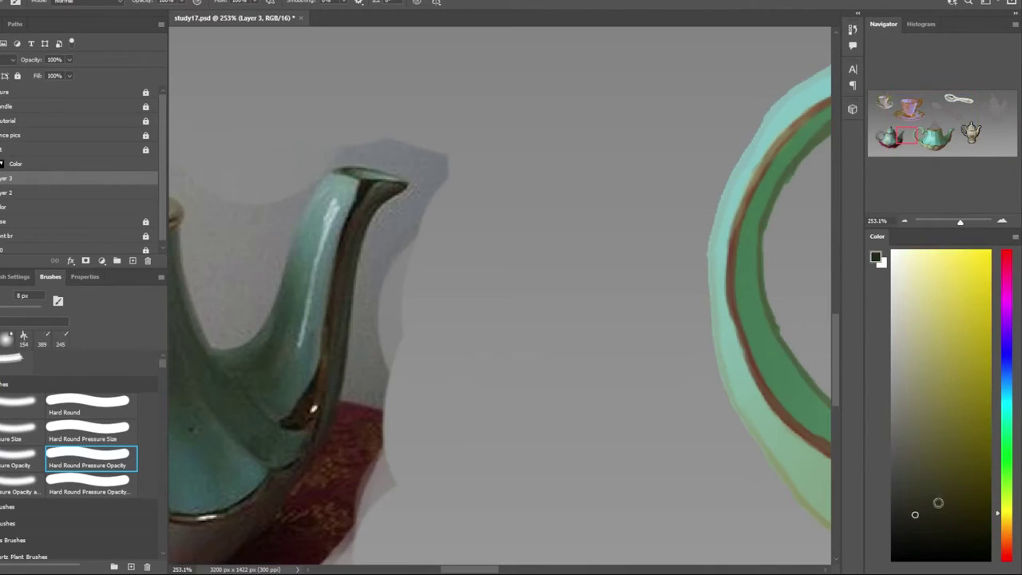
alt+click(321, 377)
scroll(321, 377, down, 4)
scroll(695, 359, up, 4)
mouse_move(675, 363)
mouse_down()
mouse_move(714, 365)
mouse_move(748, 279)
mouse_up()
scroll(695, 418, down, 4)
scroll(651, 395, up, 3)
alt+click(651, 395)
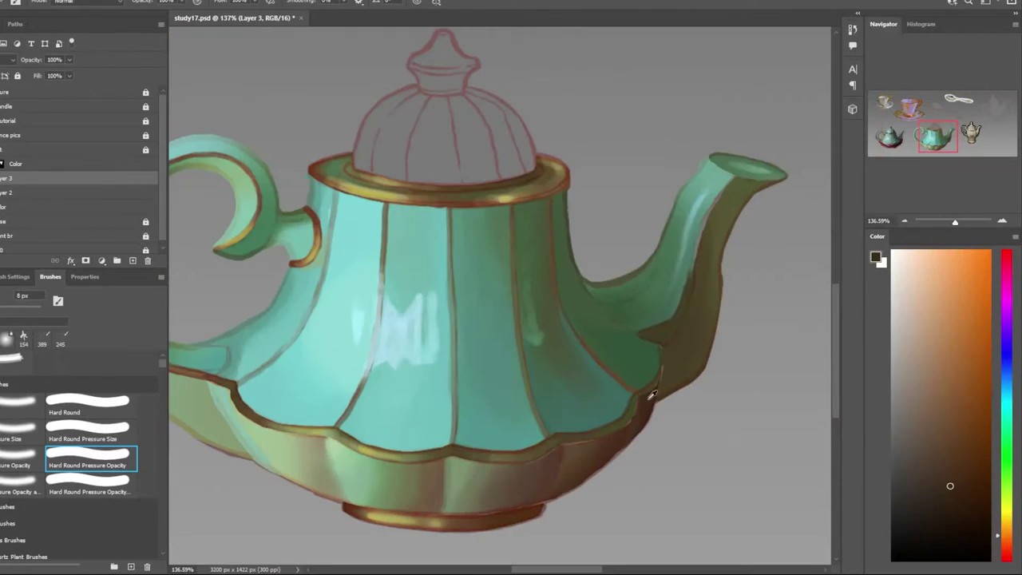
scroll(650, 395, up, 3)
mouse_move(598, 358)
mouse_down()
mouse_move(641, 344)
mouse_move(666, 263)
mouse_up()
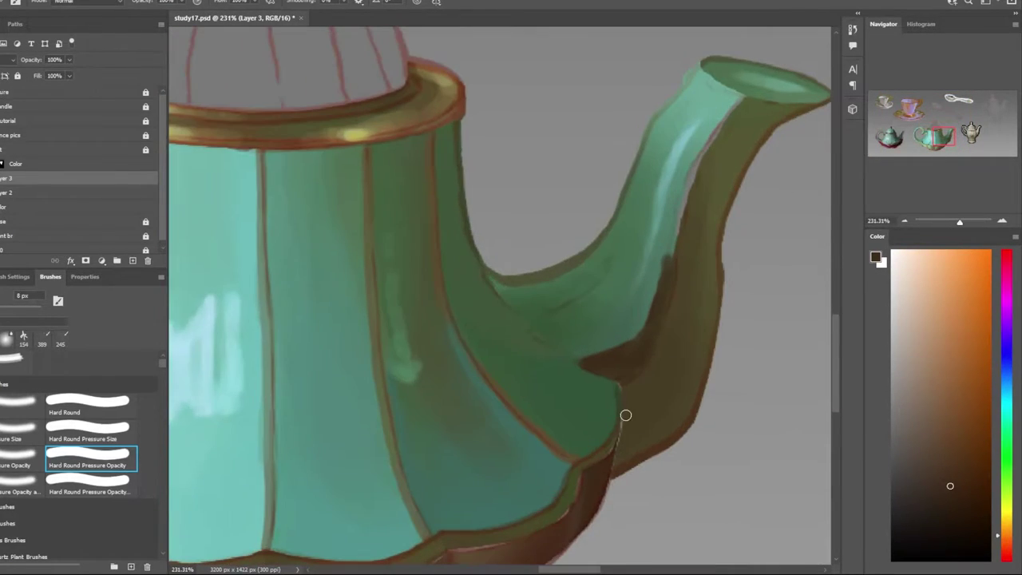
Paint dark strokes along the spout's inner and upper inner edges
scroll(491, 390, down, 4)
scroll(607, 247, up, 3)
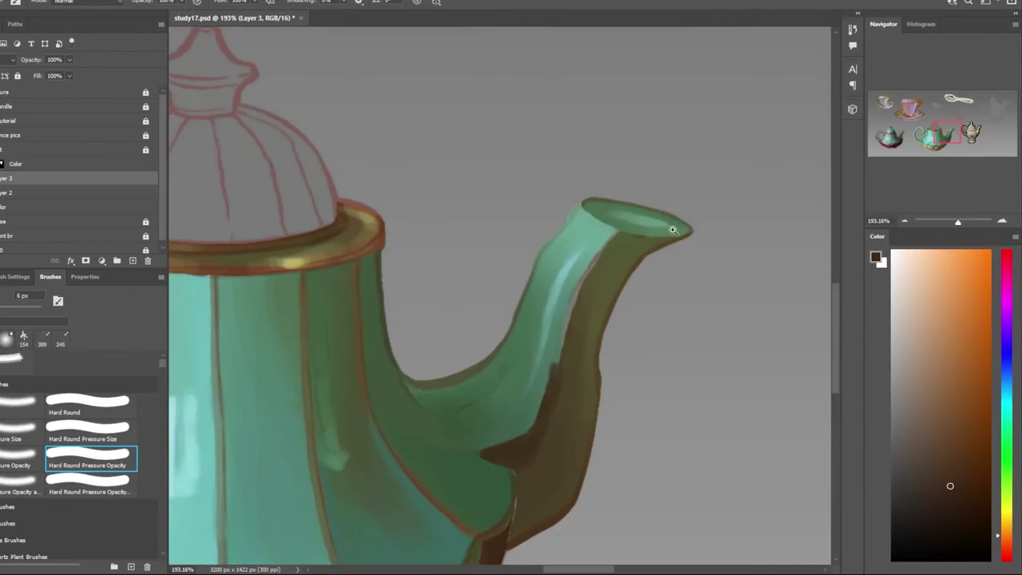
scroll(612, 240, up, 1)
drag(612, 237, 551, 321)
scroll(551, 321, down, 4)
scroll(567, 240, up, 3)
drag(567, 241, 545, 327)
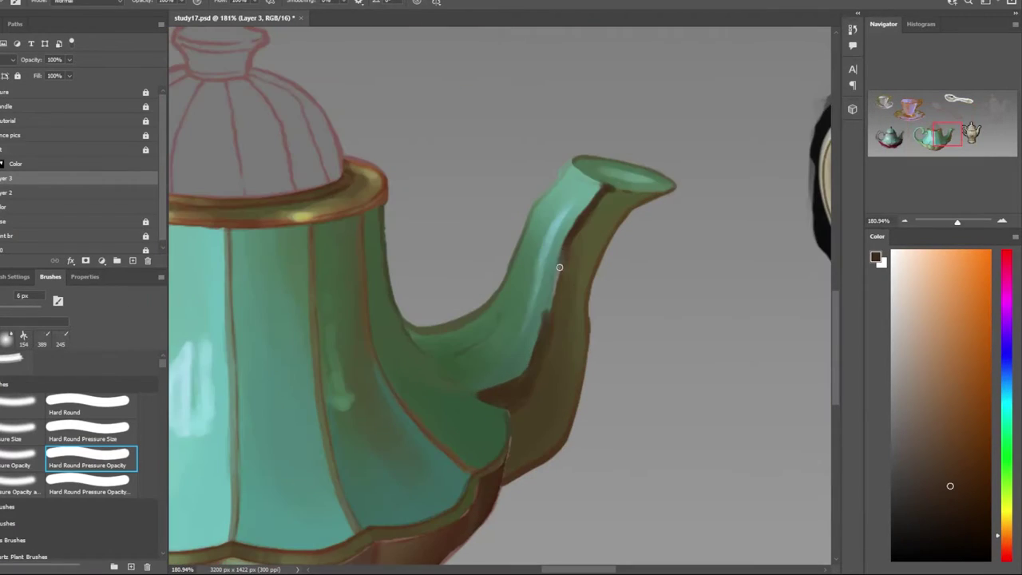
scroll(546, 326, down, 4)
scroll(426, 210, up, 4)
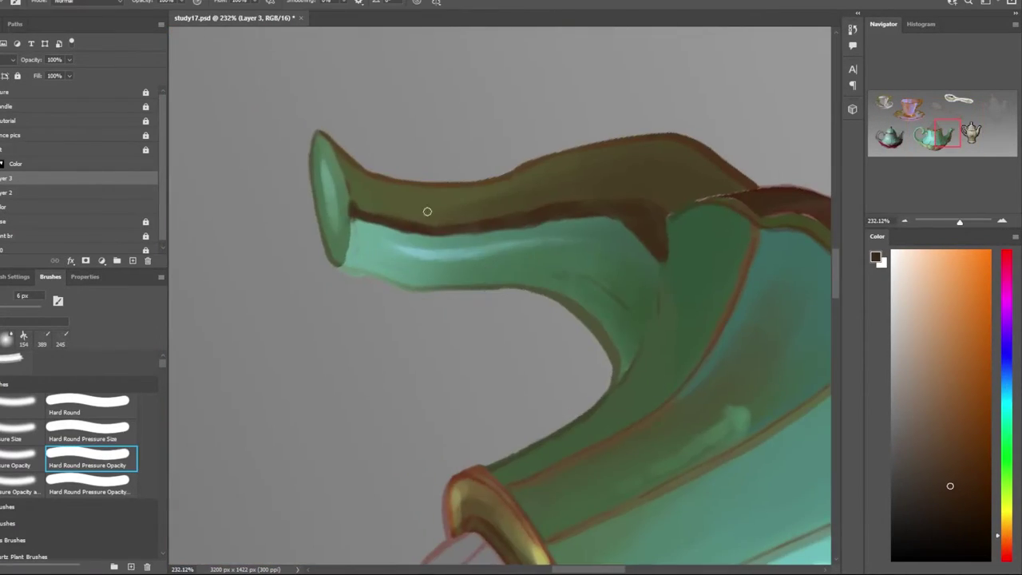
drag(381, 231, 582, 217)
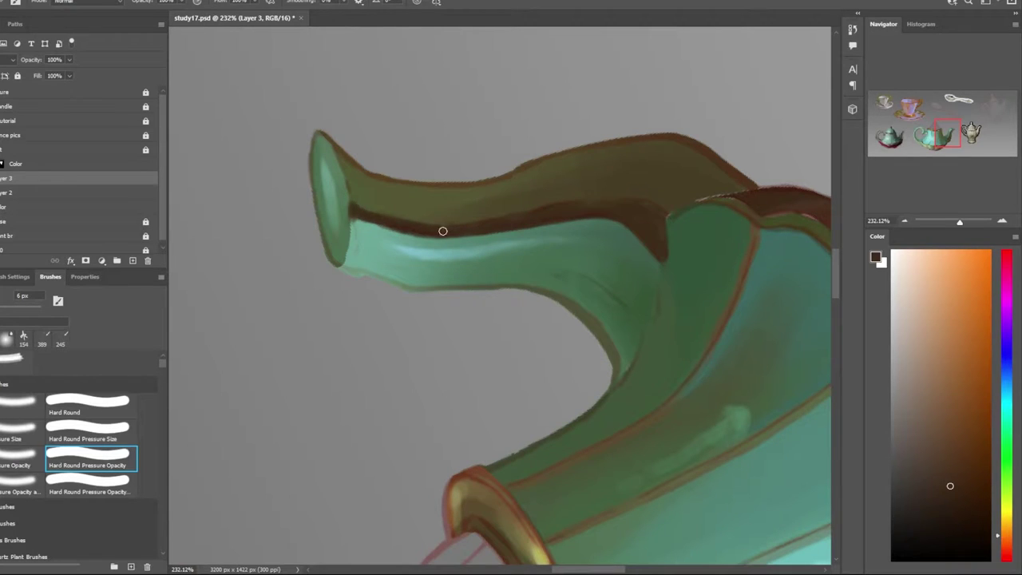
Add brown strokes along the spout rim
scroll(663, 265, down, 5)
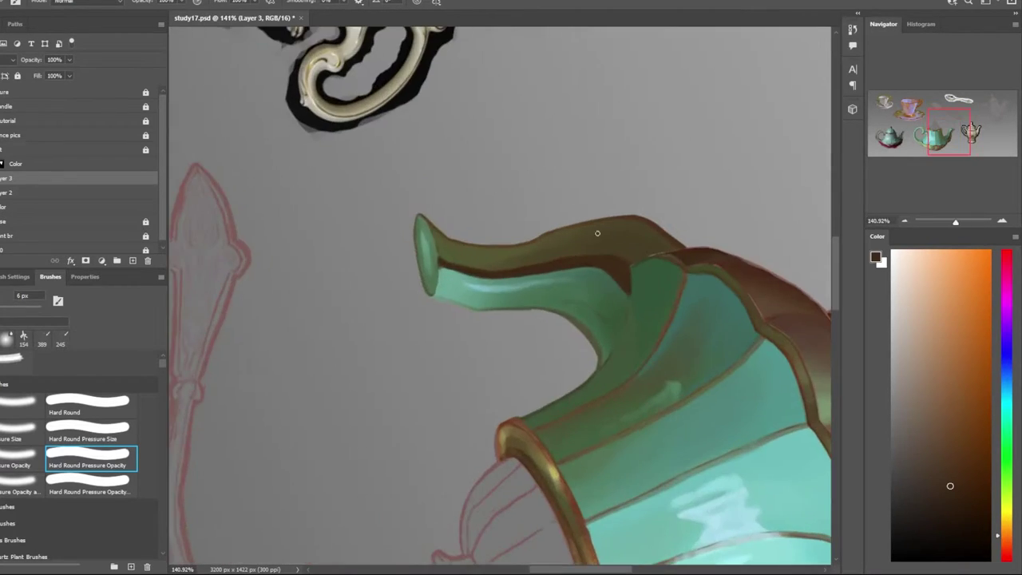
scroll(368, 399, down, 2)
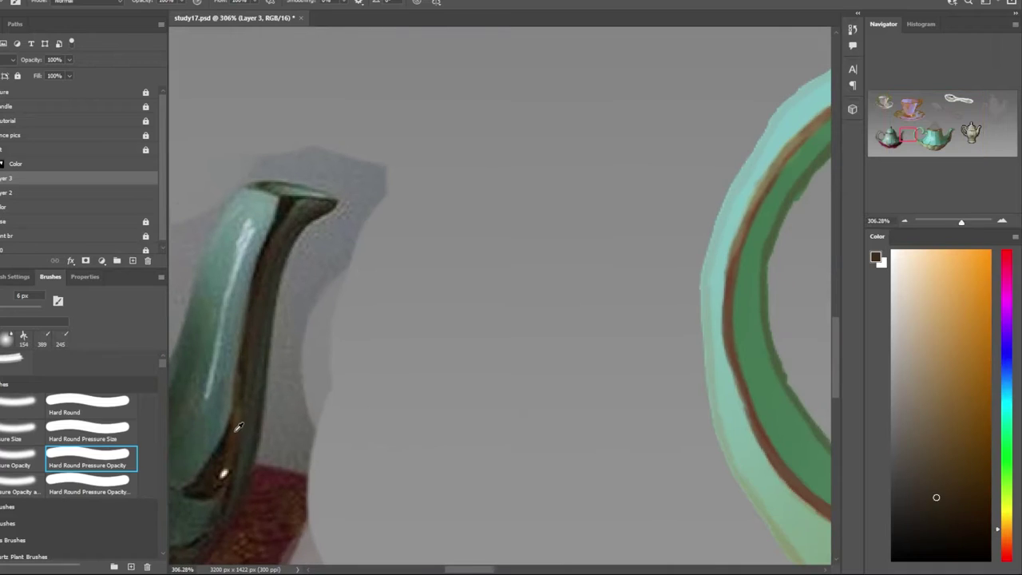
scroll(595, 327, up, 3)
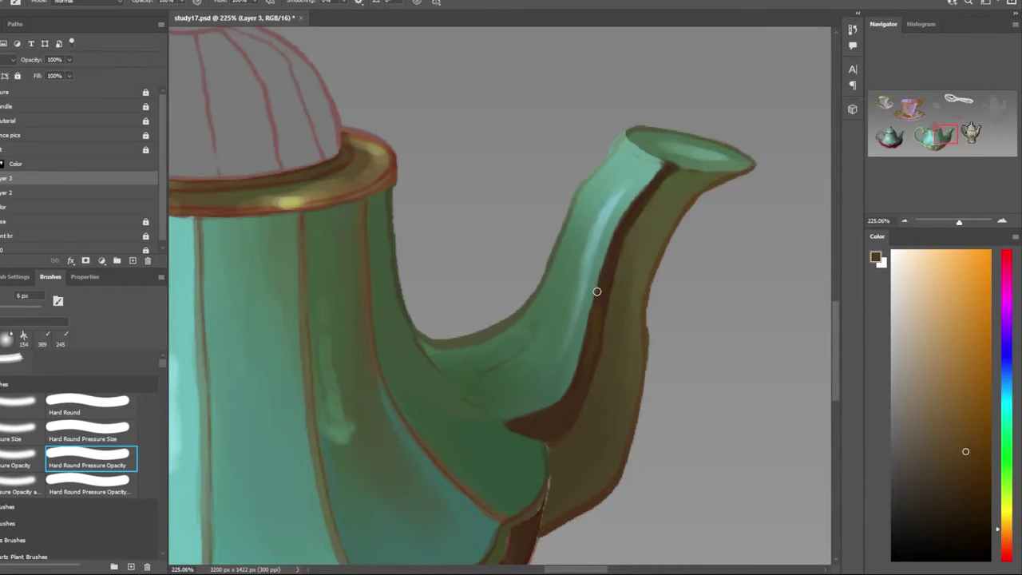
scroll(513, 437, down, 5)
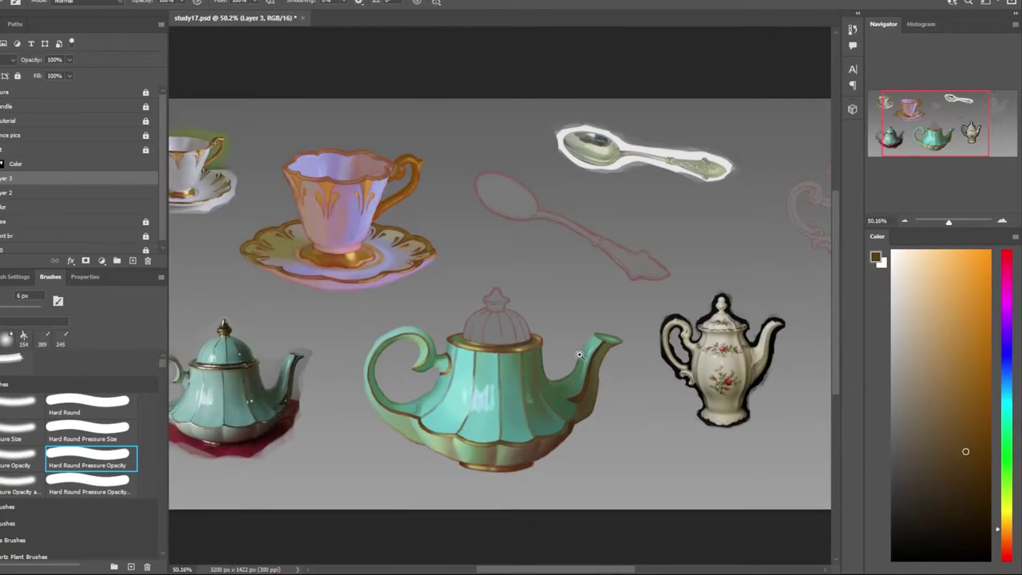
scroll(579, 355, up, 5)
mouse_move(654, 312)
mouse_down()
mouse_move(595, 276)
mouse_move(693, 288)
mouse_move(730, 311)
mouse_up()
drag(679, 287, 620, 274)
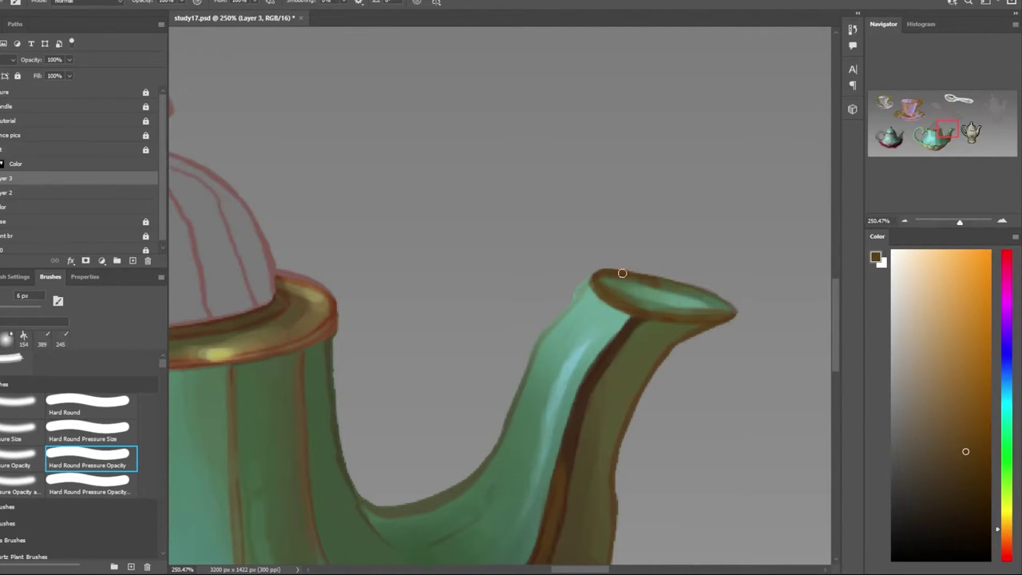
Paint a yellowish gold highlight at the spout joint
scroll(620, 274, down, 3)
scroll(628, 414, down, 2)
scroll(627, 413, down, 1)
scroll(288, 339, up, 8)
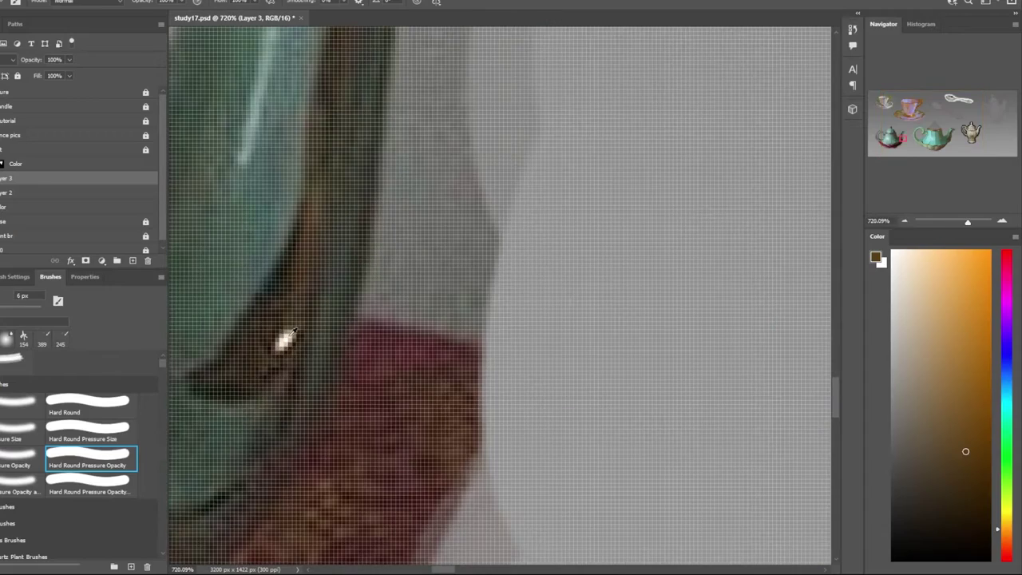
scroll(290, 339, down, 2)
scroll(290, 340, down, 4)
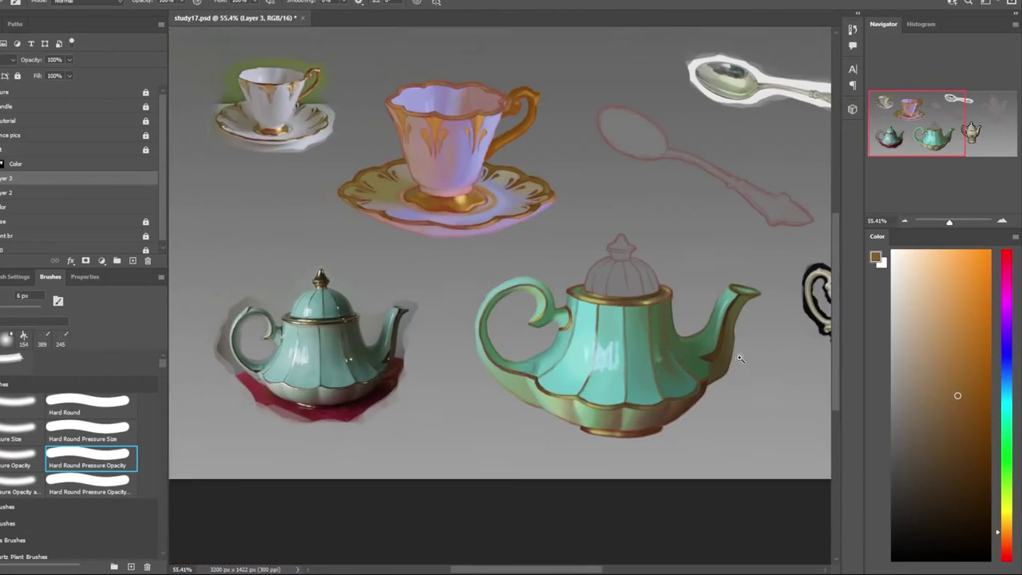
scroll(651, 362, up, 5)
alt+click(386, 126)
drag(647, 361, 656, 348)
Paint dark brown strokes around the spout joint
scroll(651, 359, down, 4)
scroll(542, 343, up, 5)
alt+click(547, 352)
drag(572, 356, 588, 345)
alt+click(542, 363)
drag(568, 386, 579, 370)
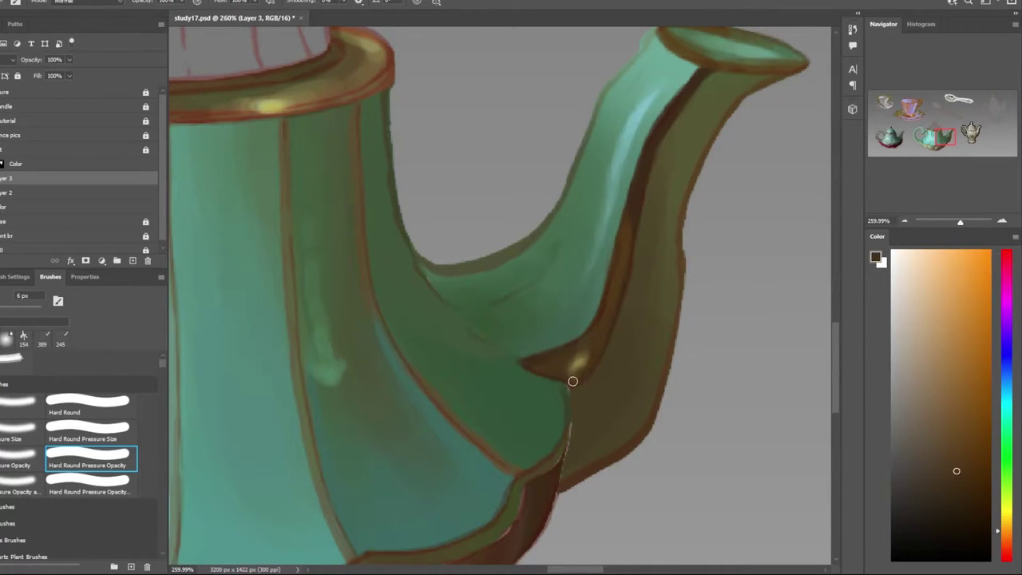
Return to the brush on Layer 3 and resample the spout's brown rim colour
scroll(573, 381, down, 4)
scroll(677, 315, up, 2)
scroll(719, 343, up, 2)
key(alt+bracketright)
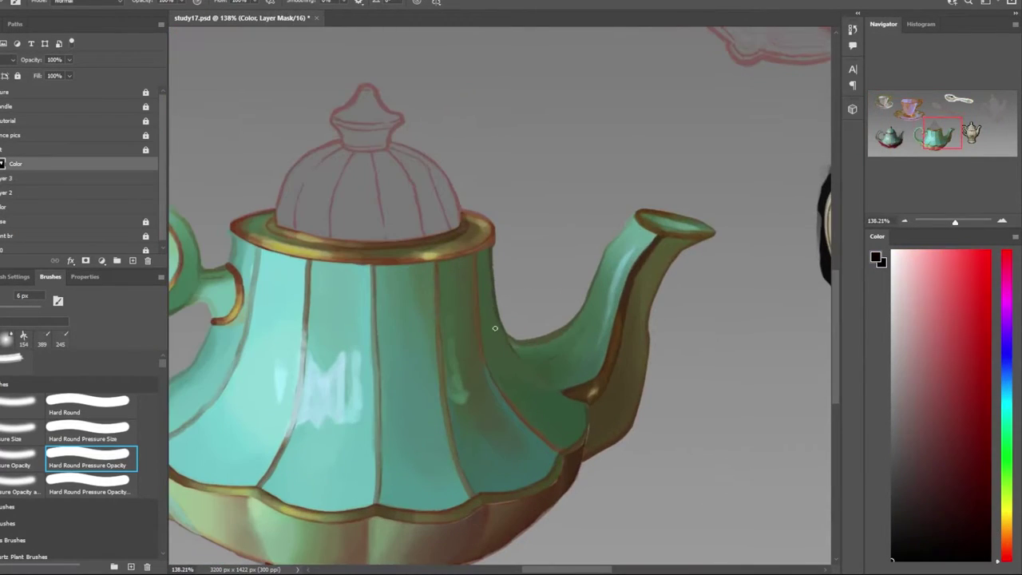
scroll(721, 388, up, 2)
scroll(687, 375, up, 2)
scroll(582, 400, down, 4)
key(e)
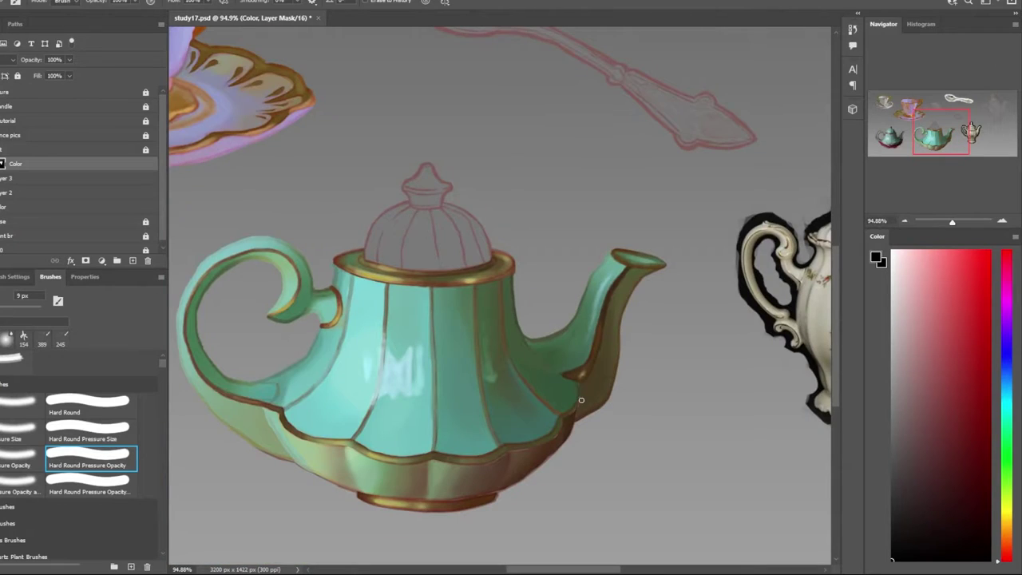
scroll(663, 239, up, 5)
scroll(513, 270, down, 2)
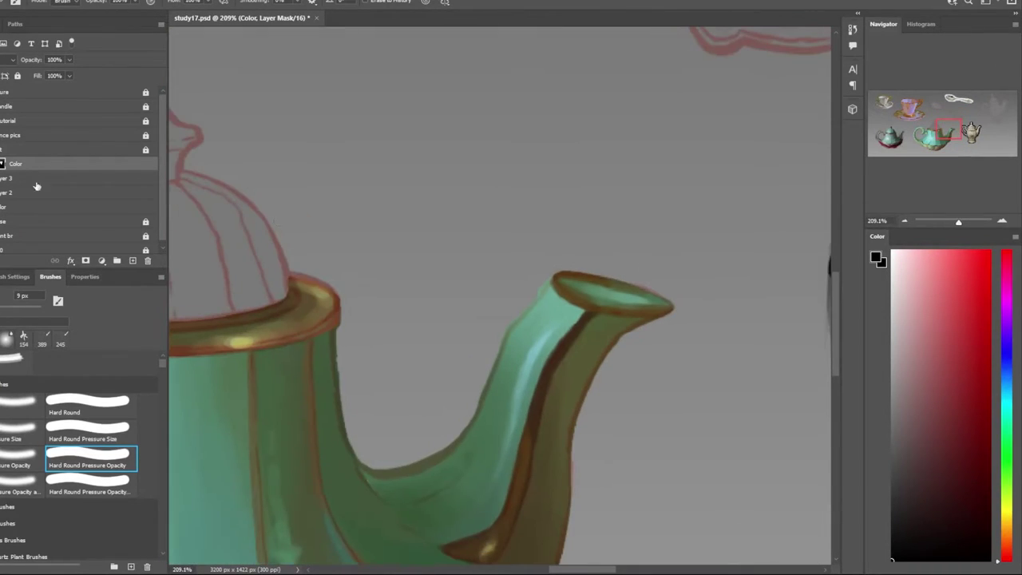
key(b)
key(alt+bracketleft)
alt+click(548, 296)
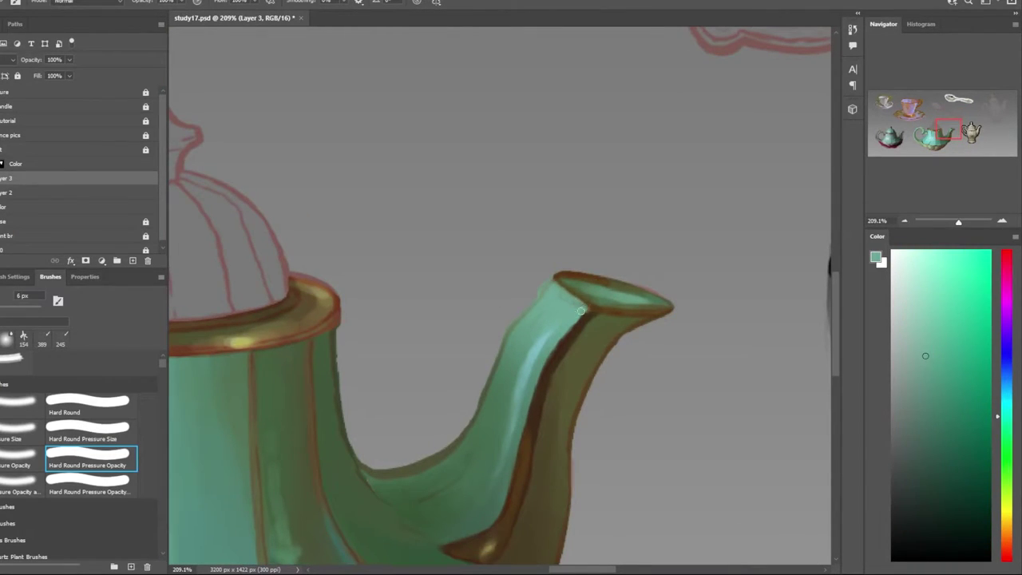
scroll(581, 310, down, 7)
scroll(579, 318, up, 7)
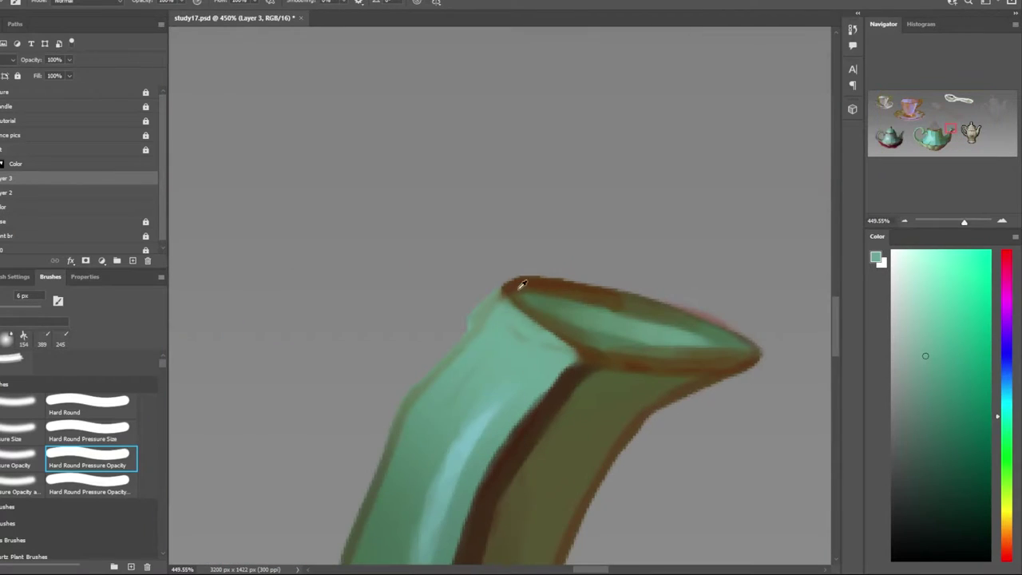
alt+click(554, 326)
Save the document as study17.psd
scroll(554, 327, down, 5)
scroll(520, 439, down, 2)
key(ctrl+s)
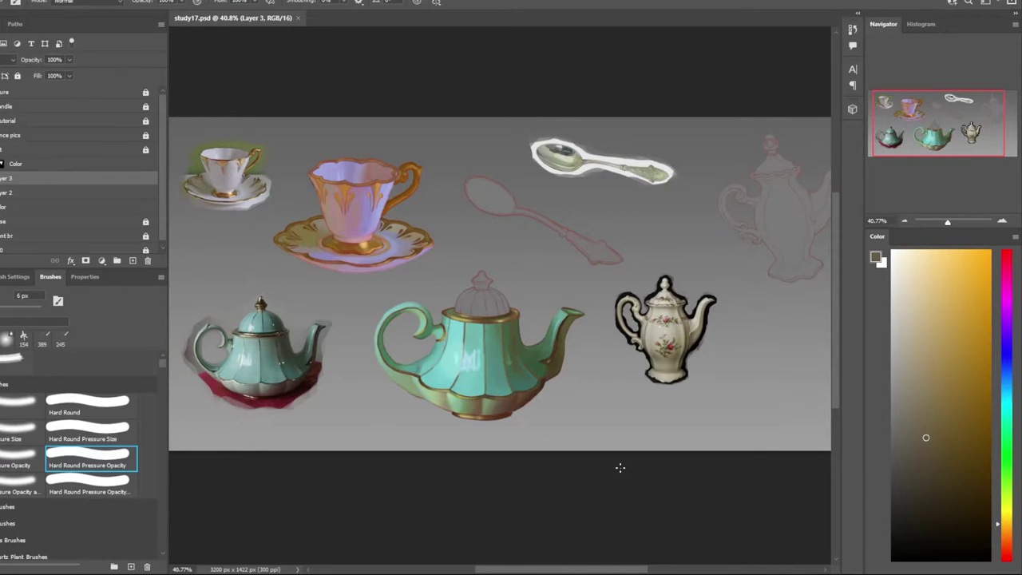
scroll(477, 294, up, 2)
scroll(499, 316, up, 2)
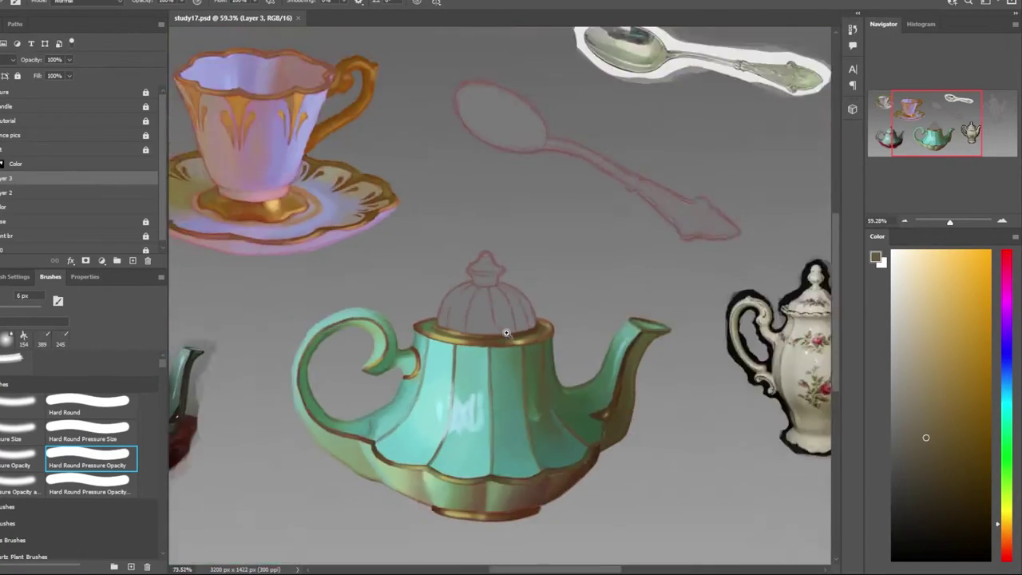
scroll(525, 359, up, 4)
key(l)
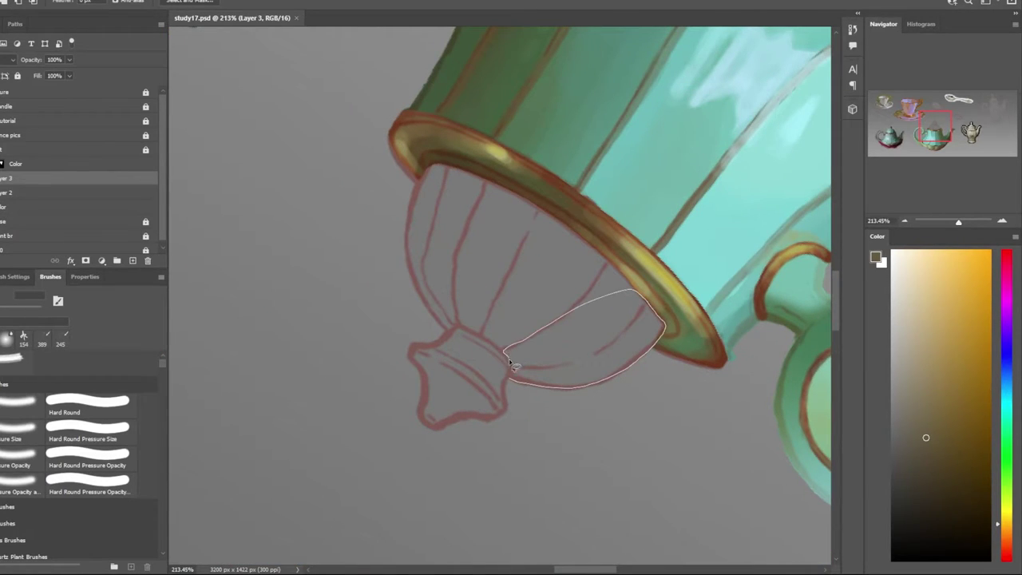
Lasso-select the teapot lid along its right contour
scroll(511, 361, down, 2)
mouse_move(511, 362)
mouse_down()
mouse_move(356, 298)
mouse_move(411, 195)
mouse_up()
scroll(474, 239, down, 2)
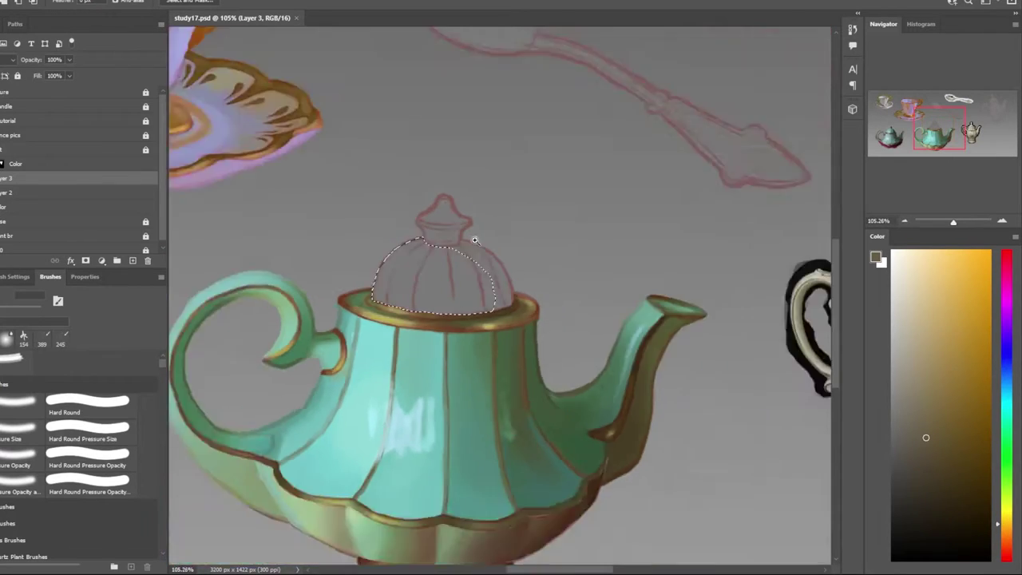
scroll(474, 239, up, 5)
drag(503, 447, 502, 257)
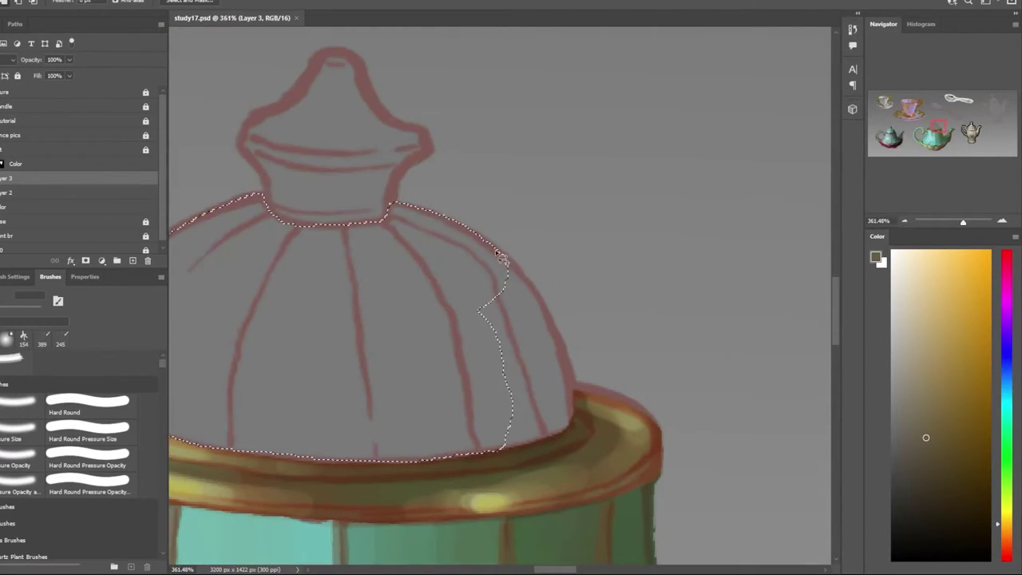
drag(501, 257, 475, 452)
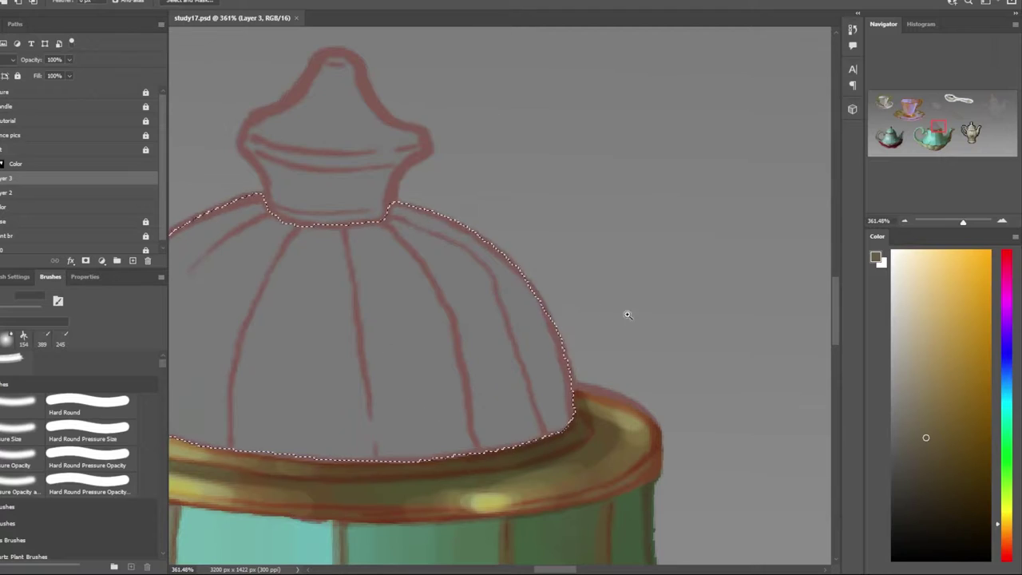
Fill the selected lid with teal paint
scroll(627, 314, down, 8)
scroll(668, 392, down, 2)
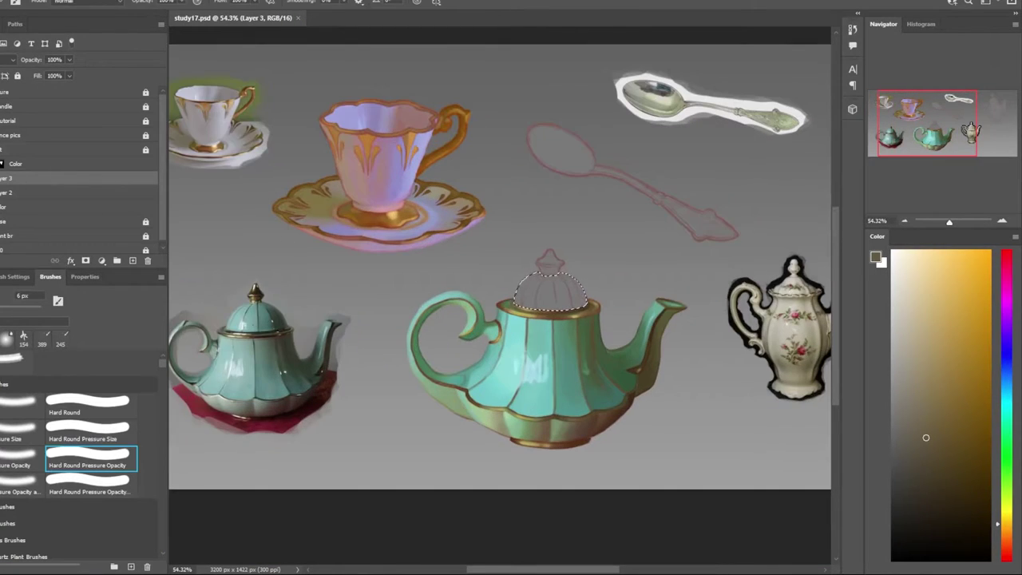
alt+click(551, 336)
mouse_move(527, 300)
mouse_down()
mouse_move(548, 260)
mouse_move(559, 295)
mouse_move(567, 279)
mouse_move(570, 297)
mouse_up()
alt+click(285, 316)
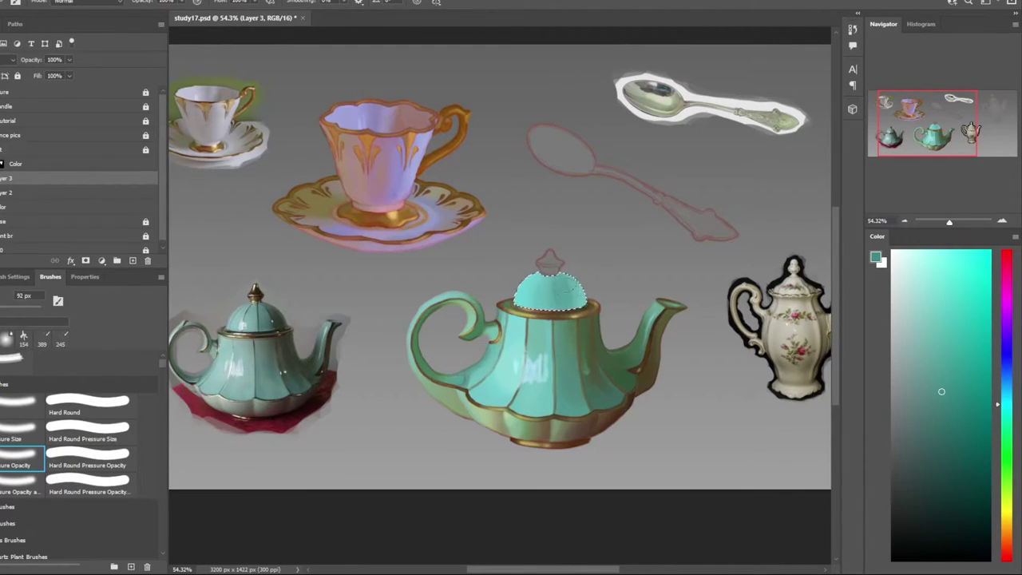
Sample lighter and darker teals from the reference photo and slightly darken the lid
scroll(572, 297, up, 3)
scroll(559, 295, up, 2)
alt+click(241, 316)
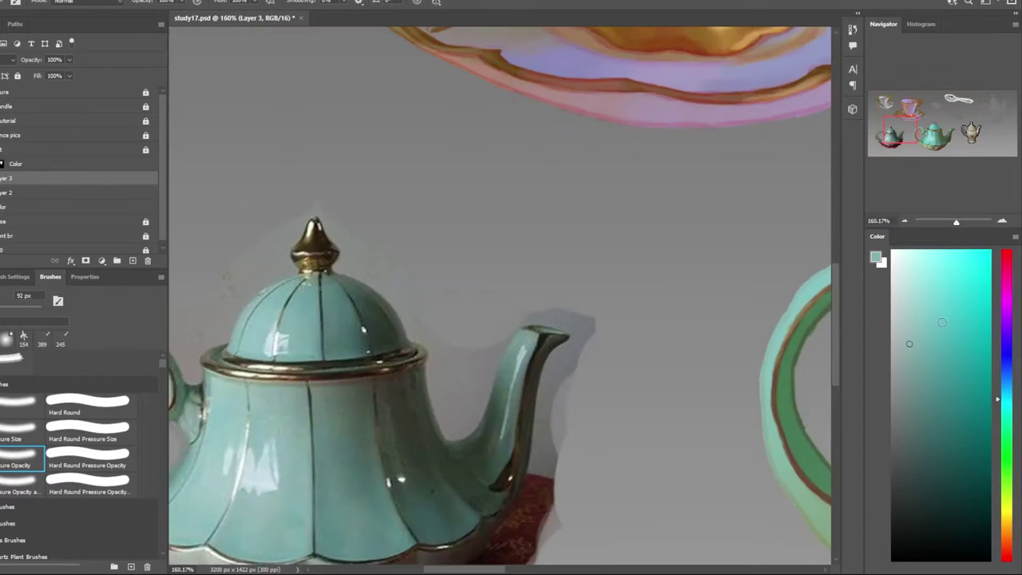
scroll(410, 310, down, 2)
scroll(570, 245, up, 3)
scroll(569, 246, down, 3)
scroll(287, 314, up, 3)
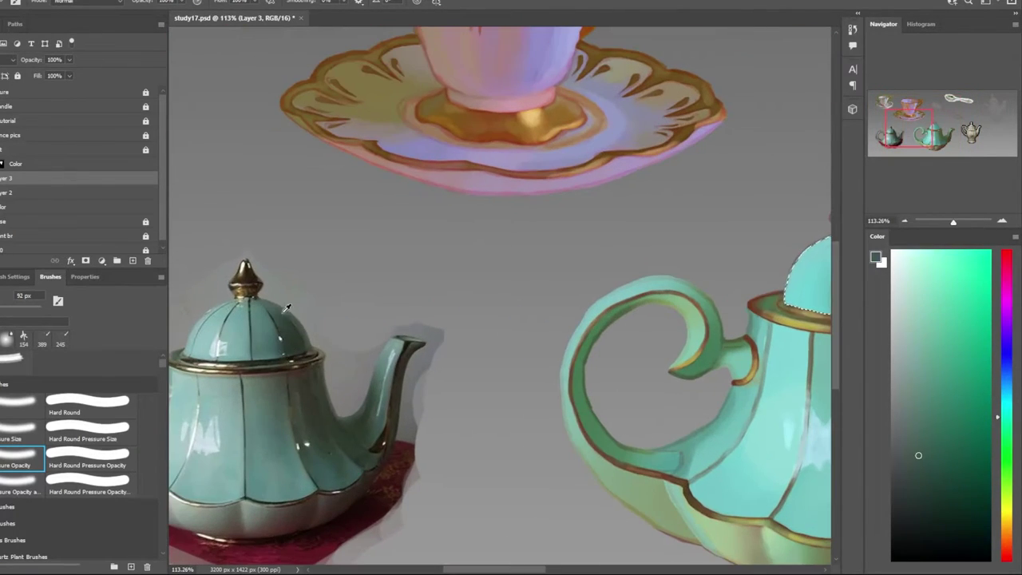
alt+click(258, 346)
scroll(478, 273, down, 2)
drag(477, 272, 490, 336)
Sample a darker green and shade the right side of the lid
scroll(491, 335, down, 3)
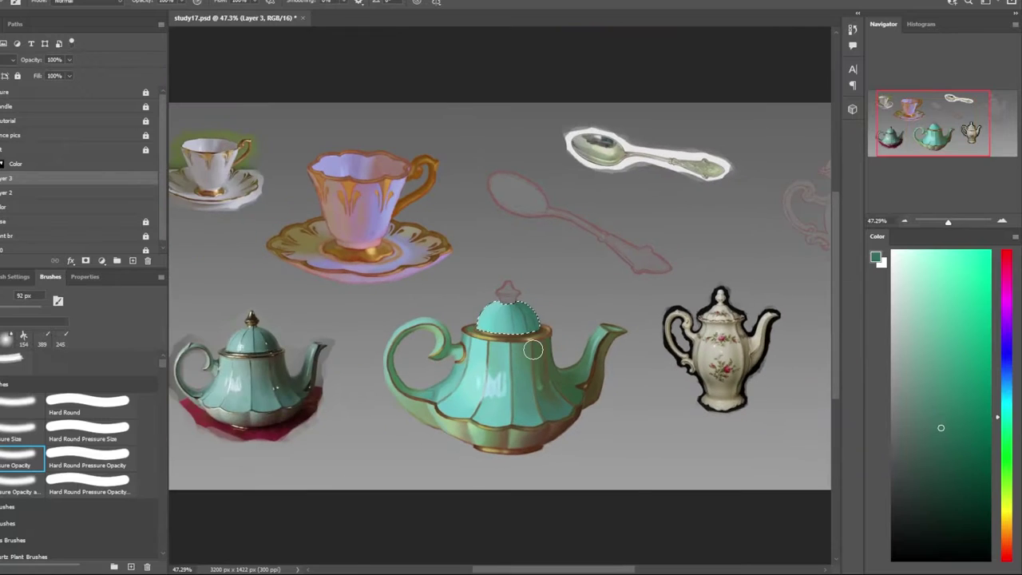
scroll(490, 335, down, 2)
scroll(385, 386, up, 5)
alt+click(386, 386)
scroll(447, 335, up, 5)
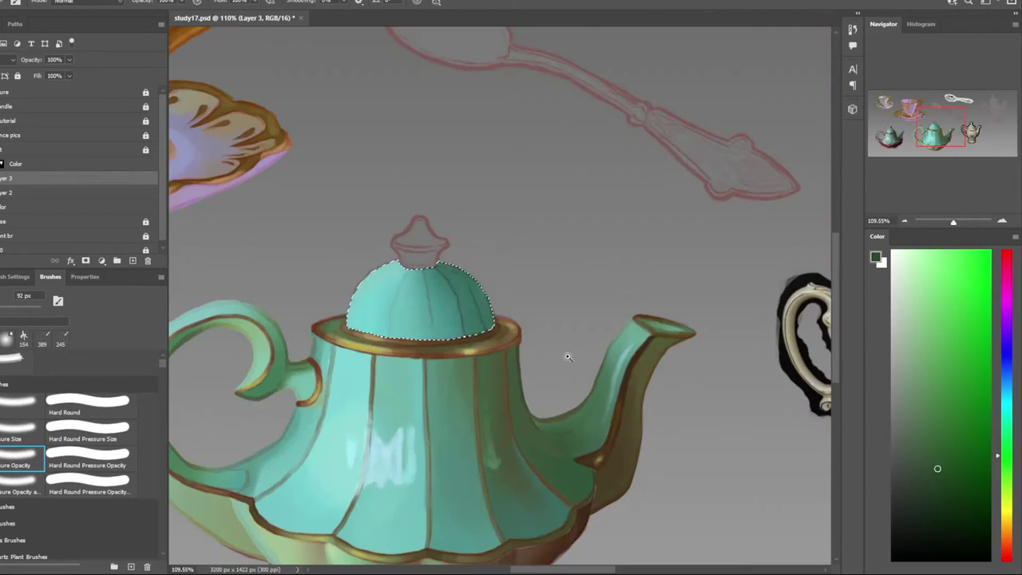
drag(463, 271, 477, 322)
Repaint the lid with a teal sampled from the reference teapot photo
scroll(478, 323, down, 2)
scroll(511, 319, down, 2)
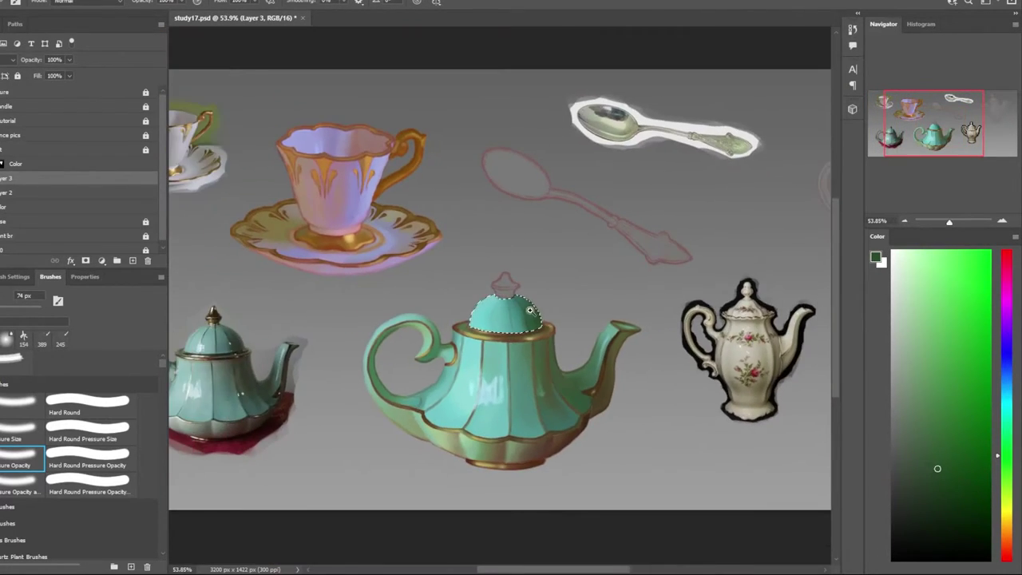
scroll(511, 320, down, 1)
scroll(263, 368, up, 7)
alt+click(359, 447)
scroll(467, 384, down, 4)
scroll(741, 342, up, 3)
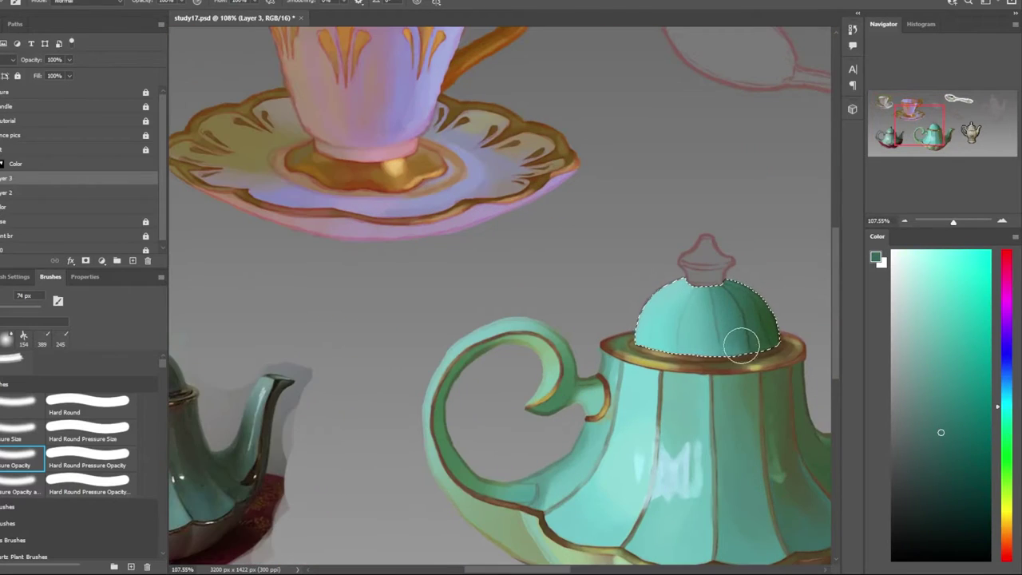
drag(741, 342, 725, 293)
Paint light strokes of a darker sampled teal inside the lid selection
scroll(559, 345, down, 3)
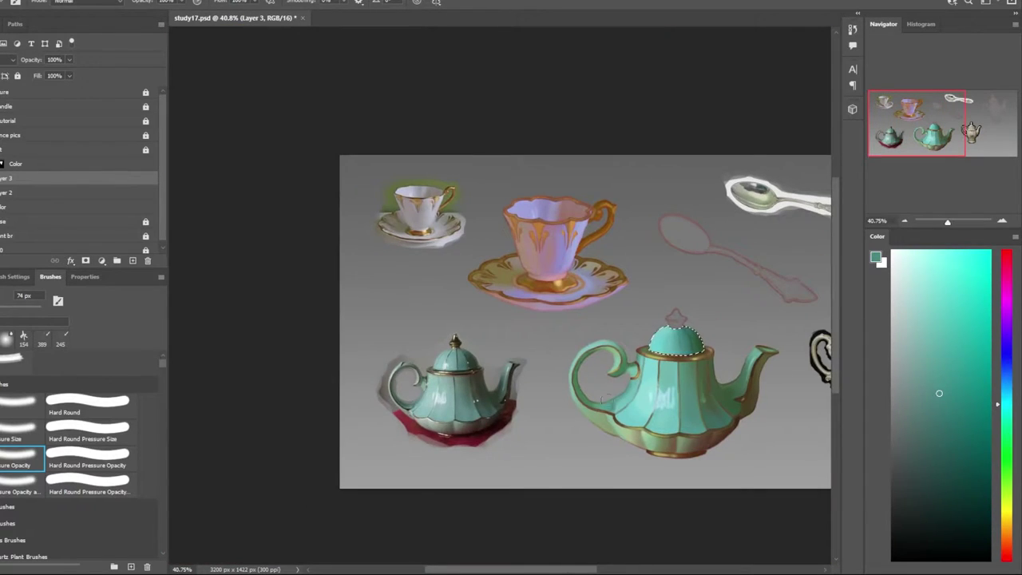
scroll(604, 397, up, 2)
scroll(604, 397, up, 3)
alt+click(384, 360)
scroll(383, 361, down, 3)
scroll(703, 372, up, 3)
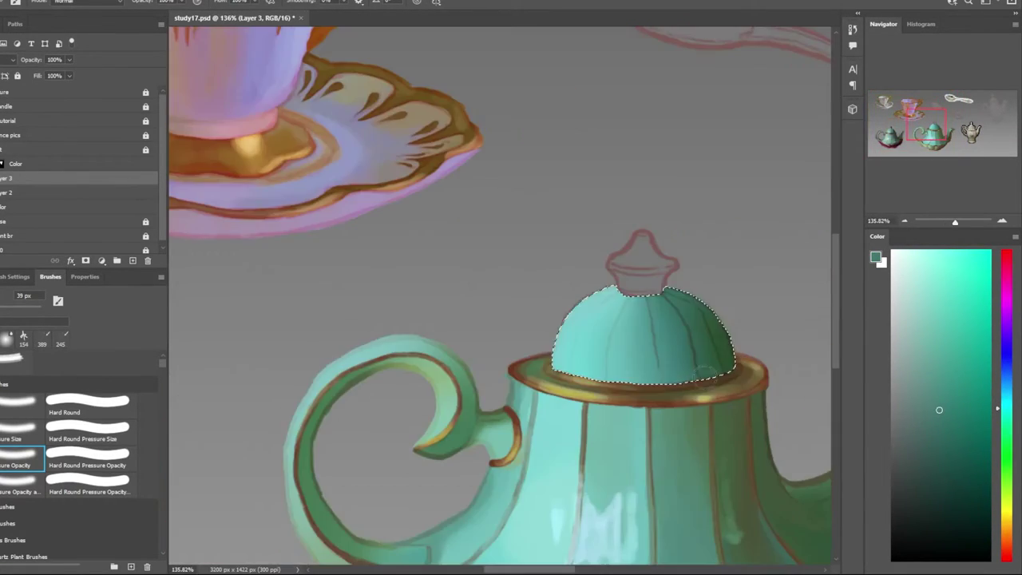
mouse_move(703, 372)
mouse_down()
mouse_move(606, 383)
mouse_move(624, 344)
mouse_up()
Sample a light cyan from the reference lid and add Layer 4 above Layer 3
scroll(697, 378, down, 1)
scroll(623, 344, down, 3)
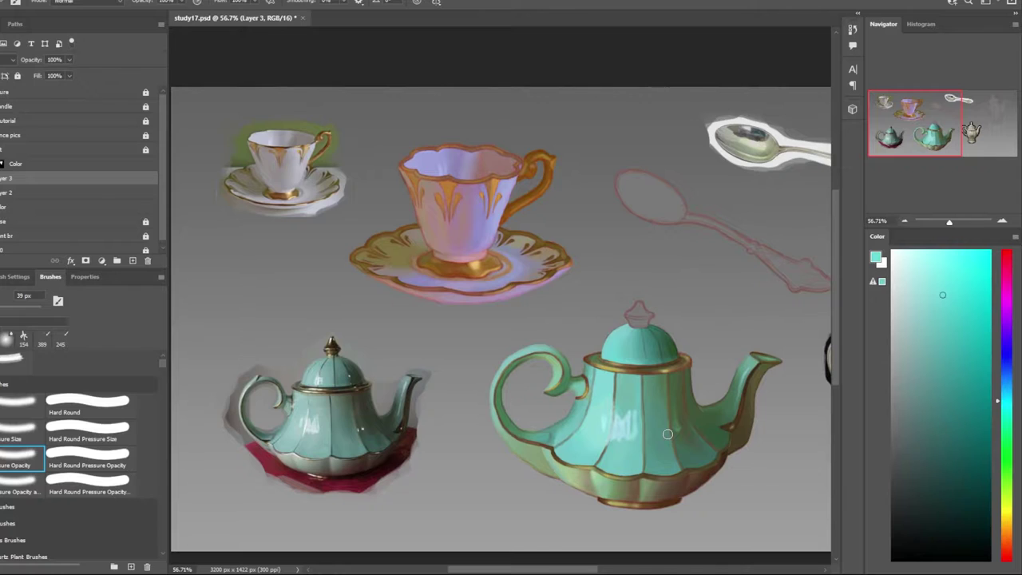
scroll(734, 467, down, 2)
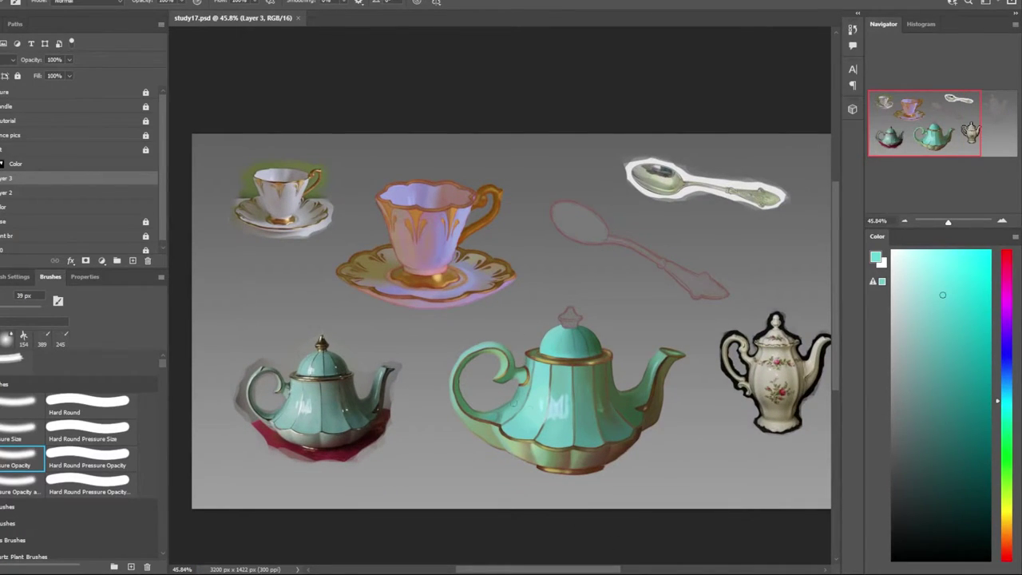
scroll(355, 369, up, 5)
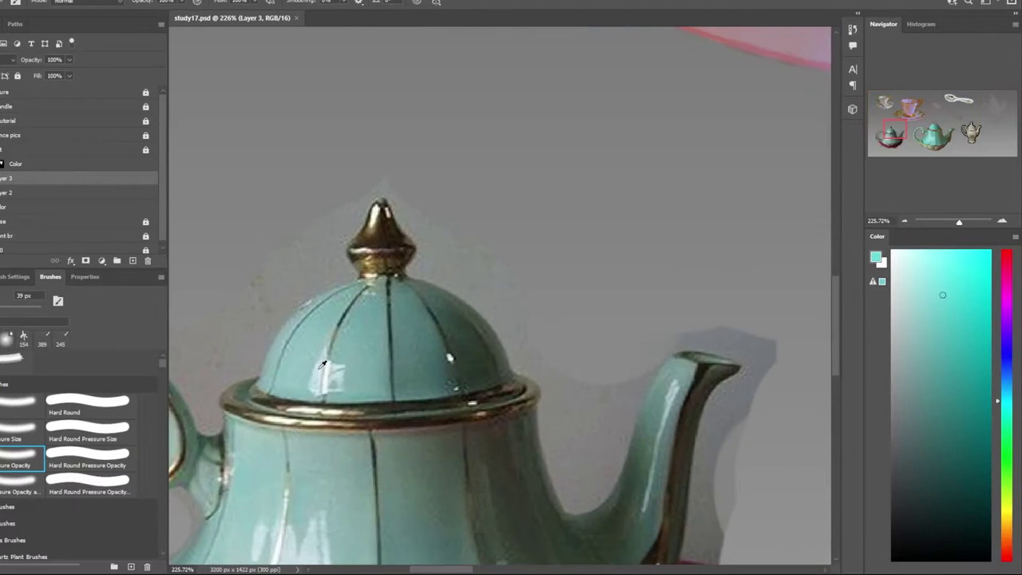
alt+click(356, 368)
scroll(479, 359, down, 2)
scroll(558, 349, down, 2)
scroll(560, 348, down, 1)
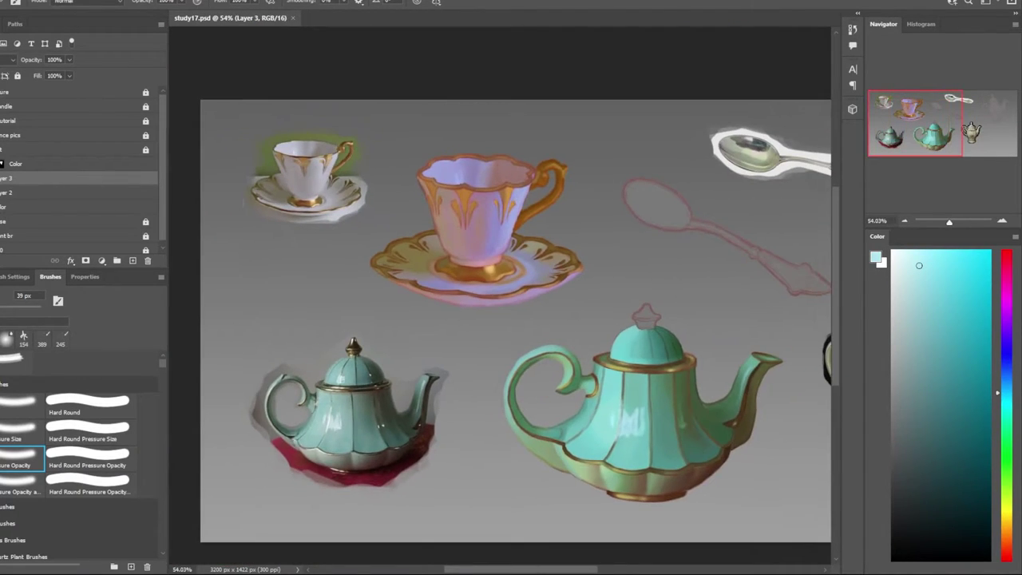
click(132, 261)
Shift the painting view left and toggle the Eraser, returning to the Brush tool
scroll(525, 411, up, 5)
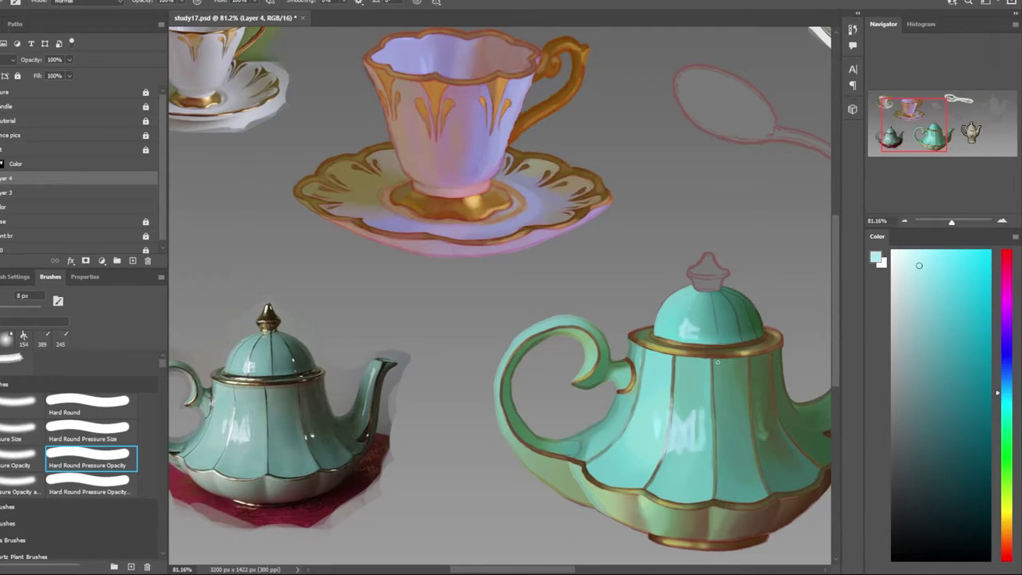
drag(717, 362, 684, 304)
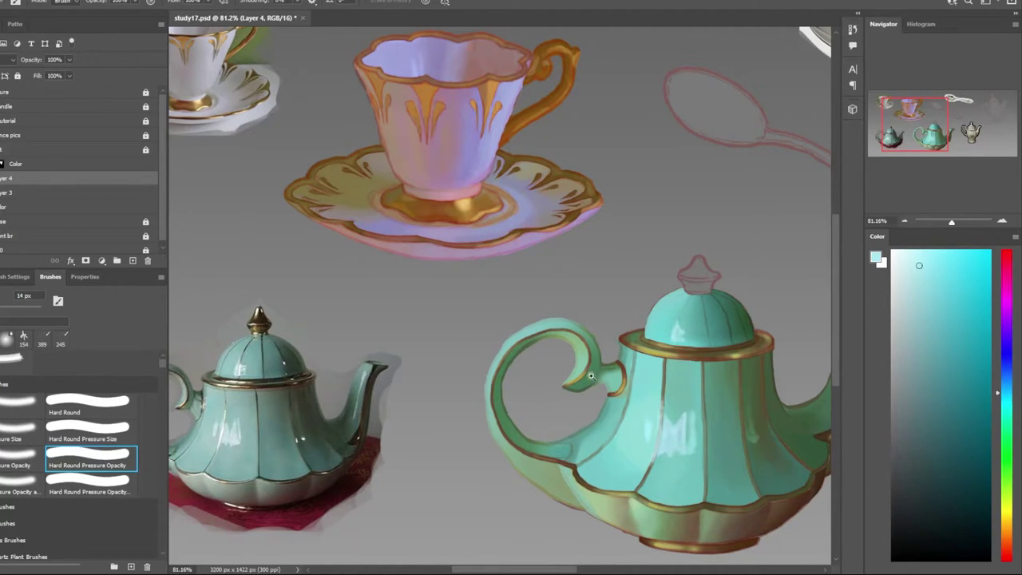
scroll(591, 376, down, 3)
scroll(718, 359, up, 2)
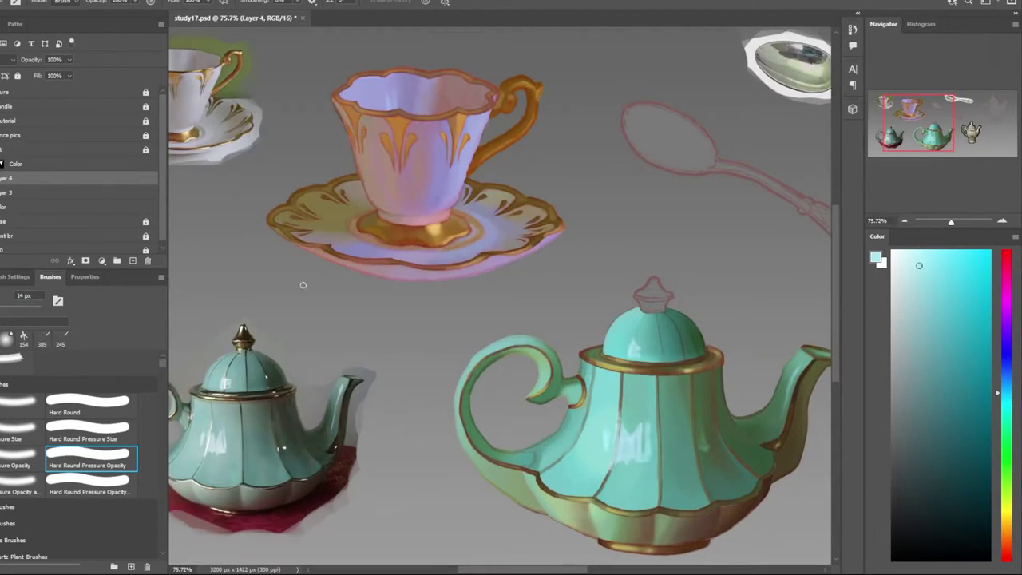
scroll(648, 319, up, 5)
key(e)
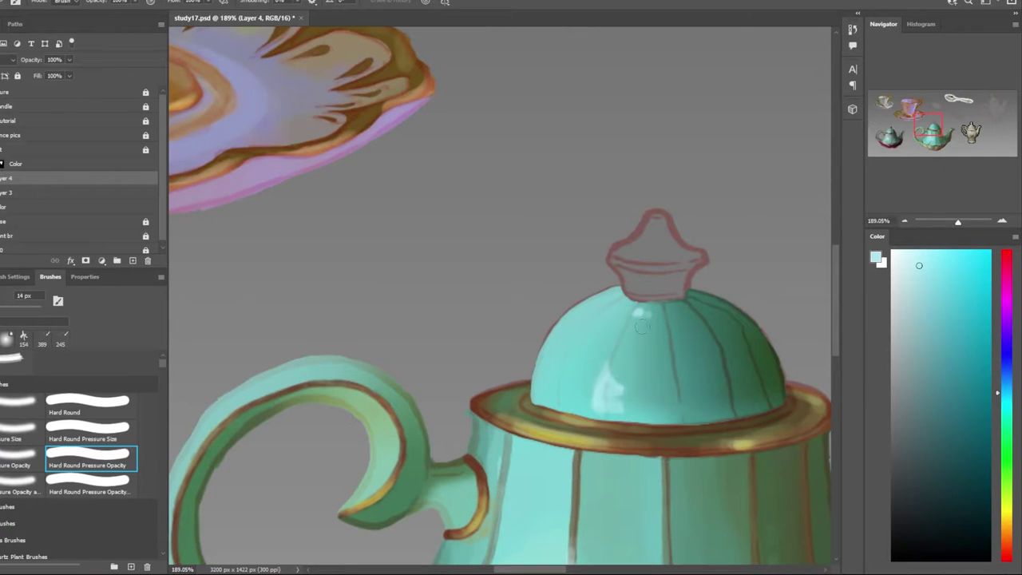
scroll(659, 324, down, 5)
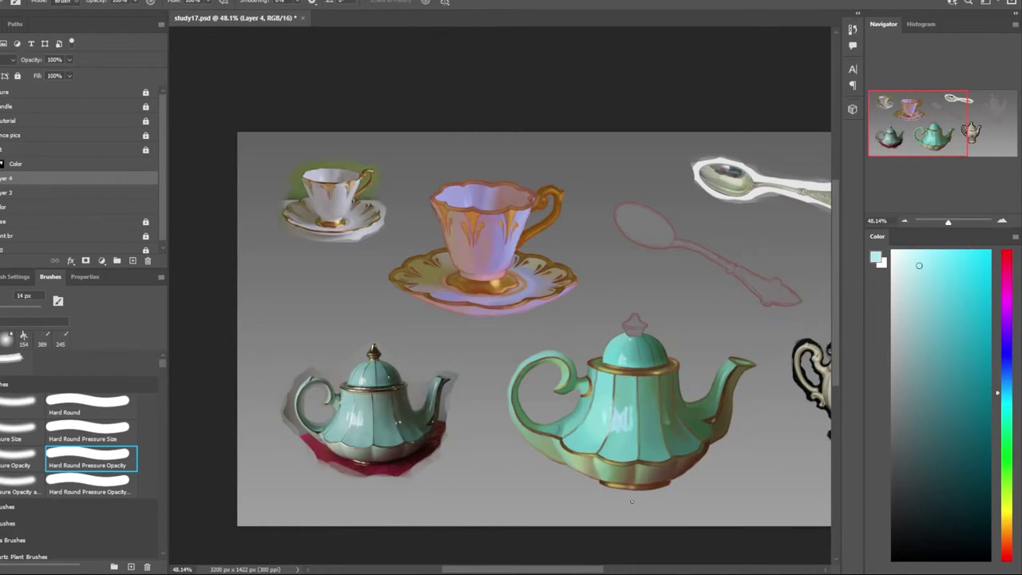
scroll(627, 340, up, 3)
scroll(626, 340, up, 3)
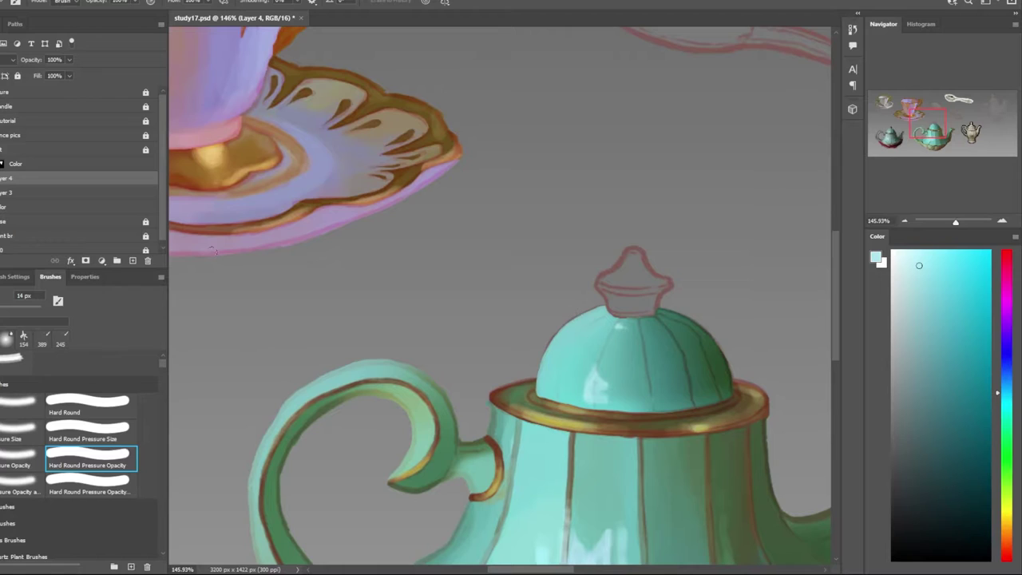
key(b)
scroll(539, 359, down, 3)
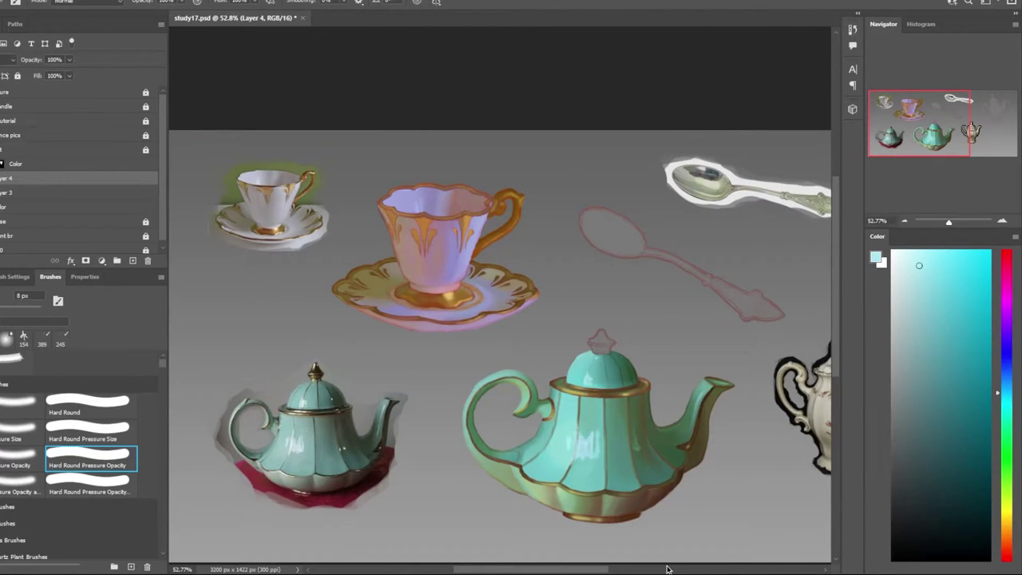
scroll(323, 420, up, 3)
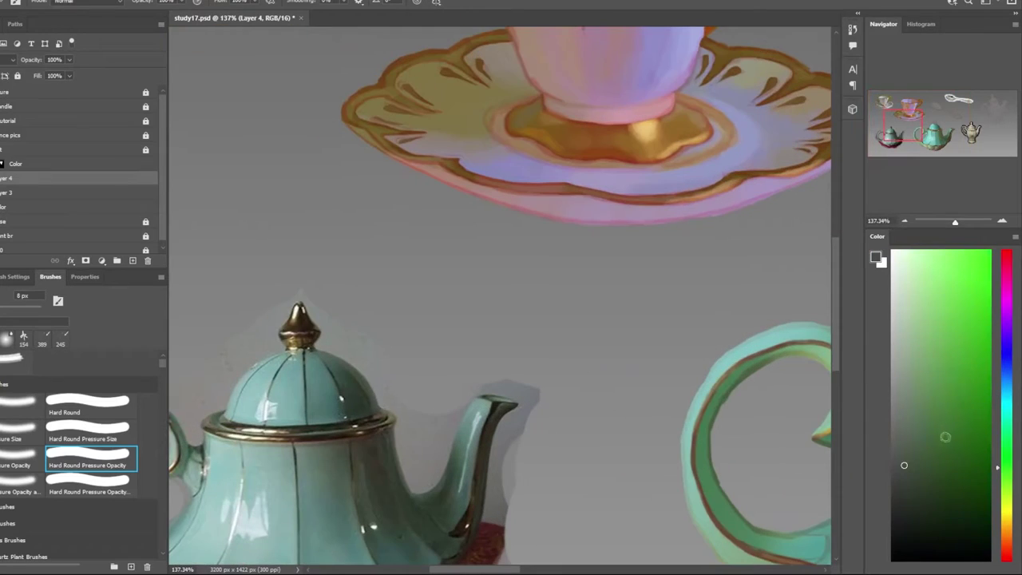
Sample grey-green, gold-brown and dark brown colours, undoing a test brown stroke on the lid
alt+click(519, 479)
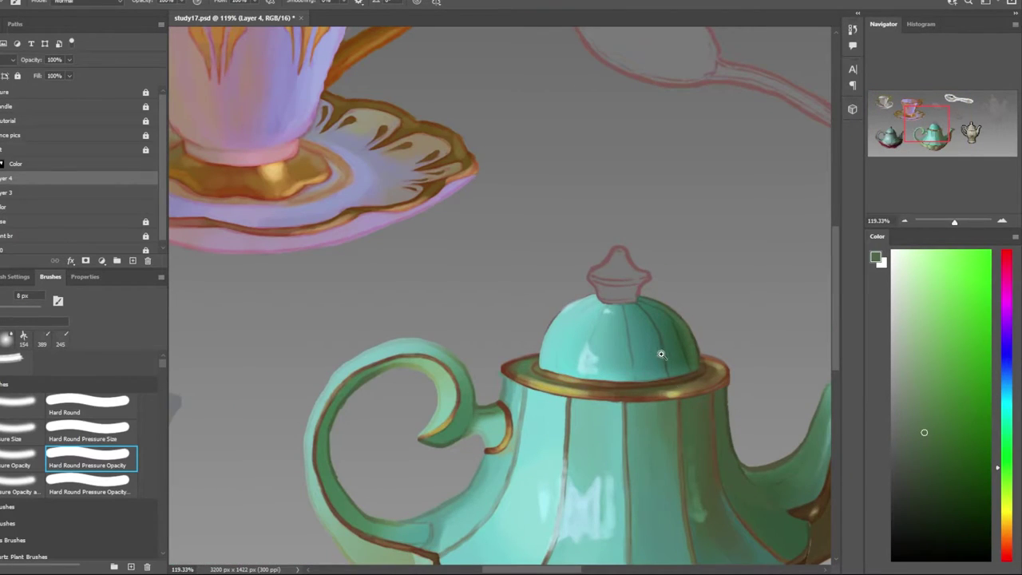
scroll(661, 354, down, 4)
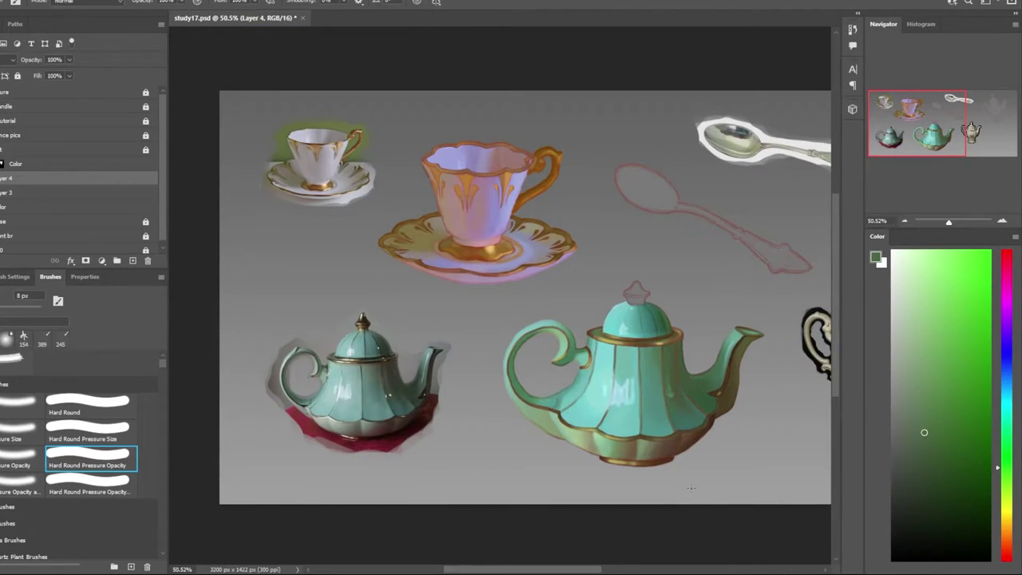
scroll(376, 343, up, 5)
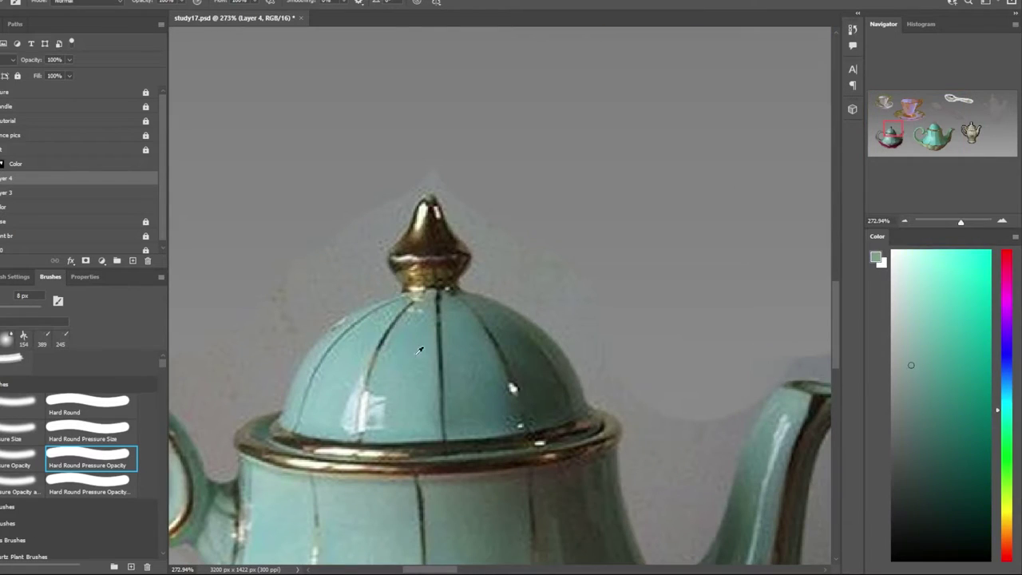
alt+click(427, 271)
scroll(512, 389, down, 5)
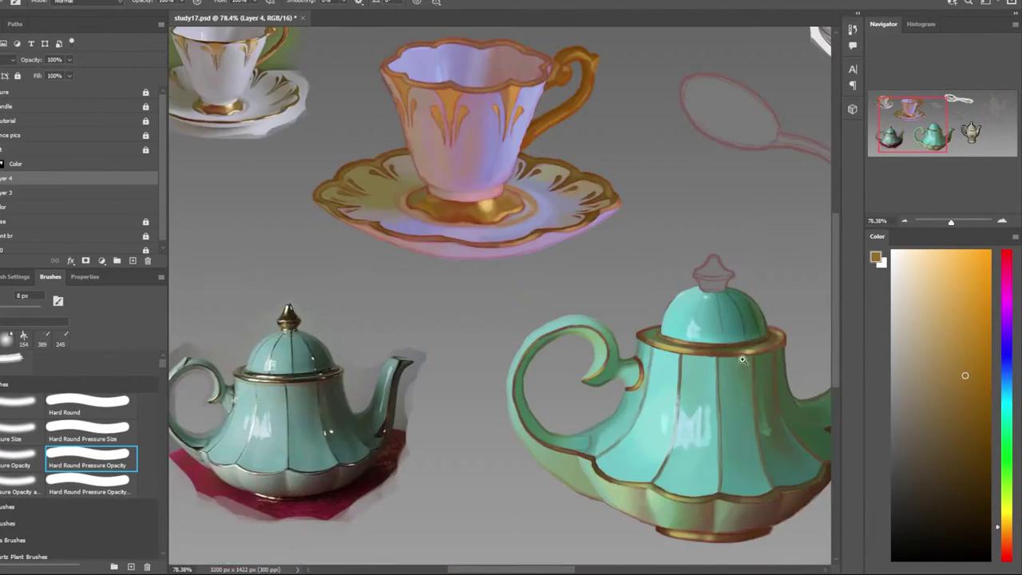
scroll(716, 424, up, 3)
scroll(715, 424, up, 2)
alt+click(703, 360)
drag(656, 237, 646, 271)
key(ctrl+z)
scroll(479, 320, down, 5)
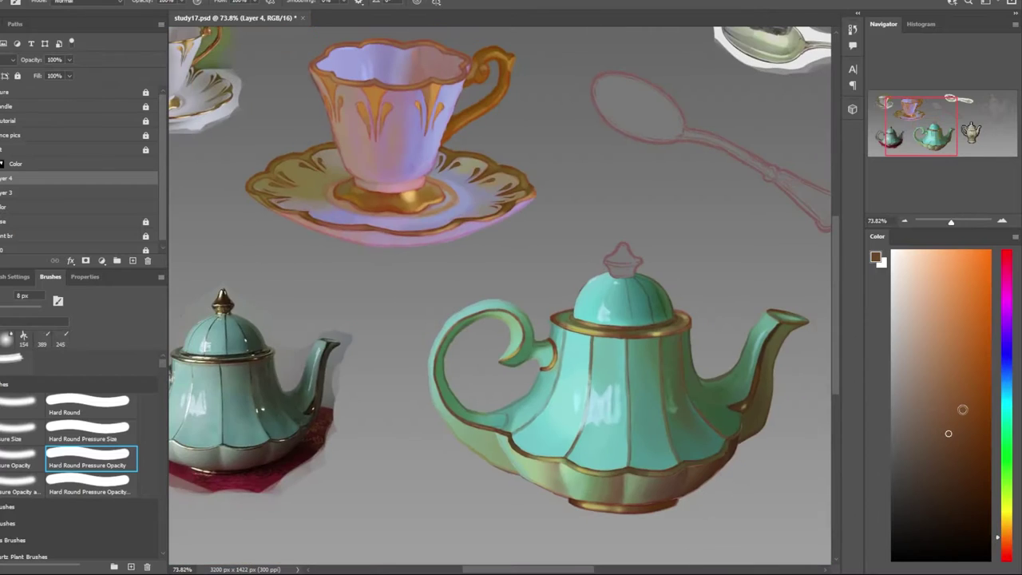
scroll(275, 324, up, 4)
scroll(490, 308, down, 5)
scroll(593, 395, up, 5)
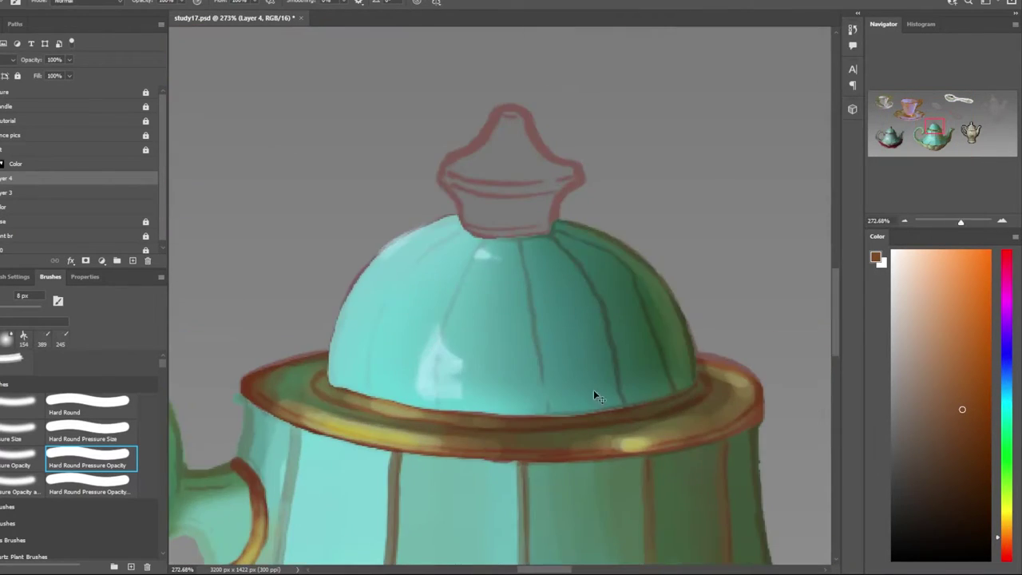
Paint brown rib lines across the rotated lid dome, redrawing the lower line to the rim
mouse_move(593, 394)
mouse_down()
mouse_move(474, 272)
mouse_move(618, 247)
mouse_up()
drag(443, 311, 529, 365)
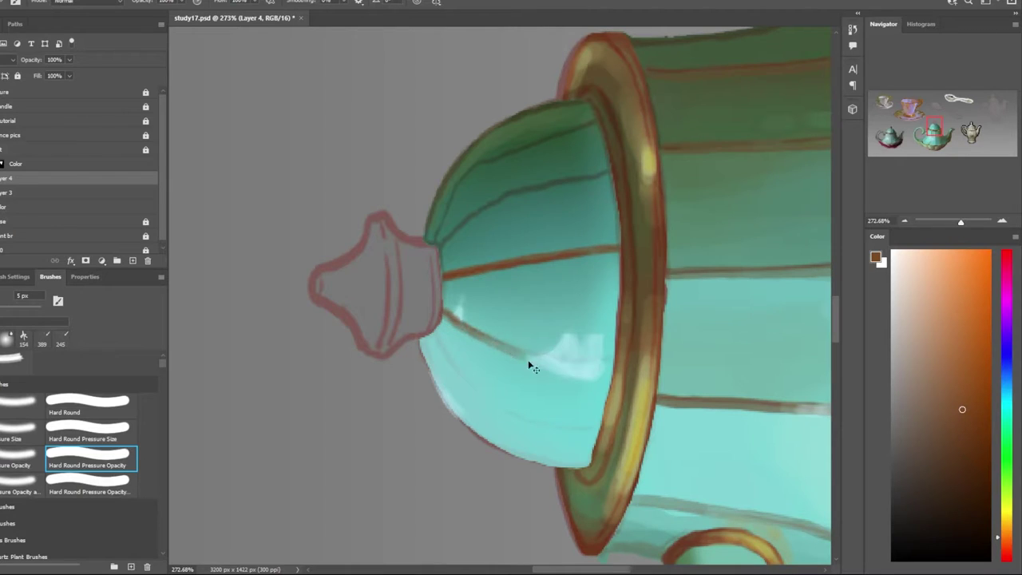
key(ctrl+z)
drag(479, 333, 613, 363)
mouse_move(524, 348)
mouse_down()
mouse_move(613, 363)
mouse_move(444, 313)
mouse_up()
scroll(498, 312, down, 2)
drag(559, 240, 495, 208)
mouse_move(471, 344)
mouse_down()
mouse_move(557, 362)
mouse_move(619, 336)
mouse_up()
Rotate the canvas view so the lid tilts up-left, then back upright
scroll(615, 359, up, 2)
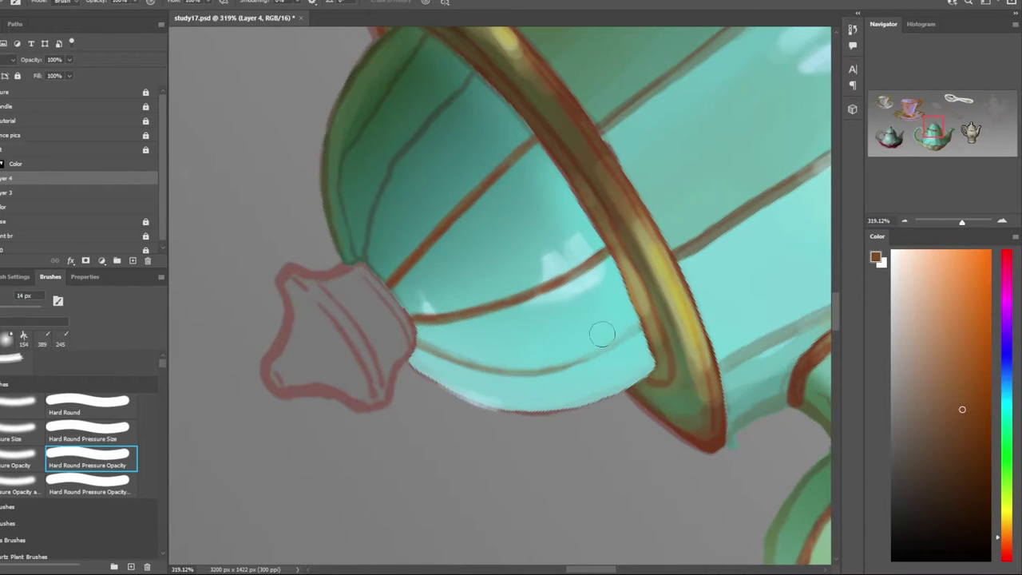
scroll(491, 375, down, 3)
scroll(508, 359, up, 2)
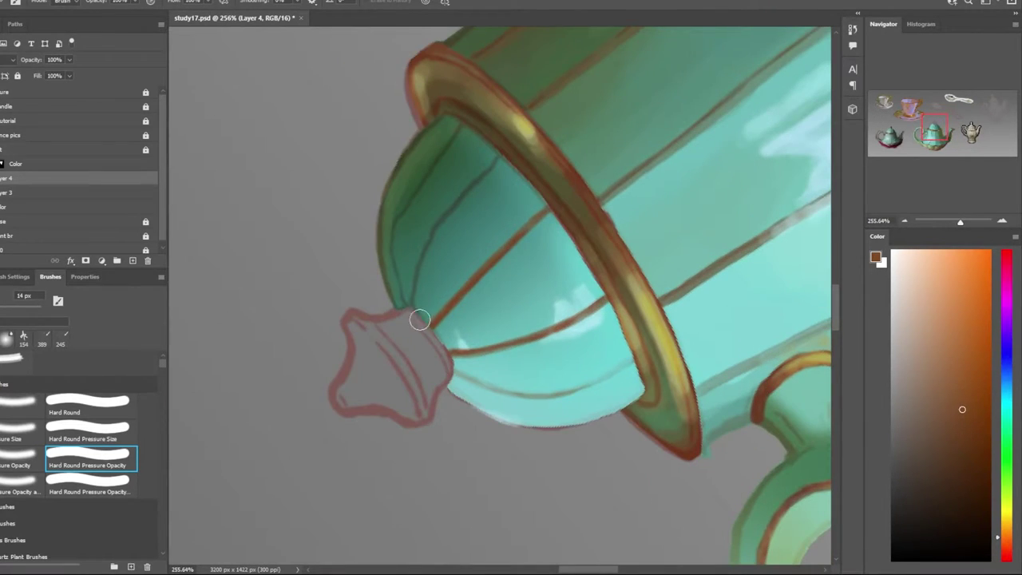
mouse_move(511, 239)
mouse_down()
mouse_move(486, 274)
mouse_move(415, 218)
mouse_up()
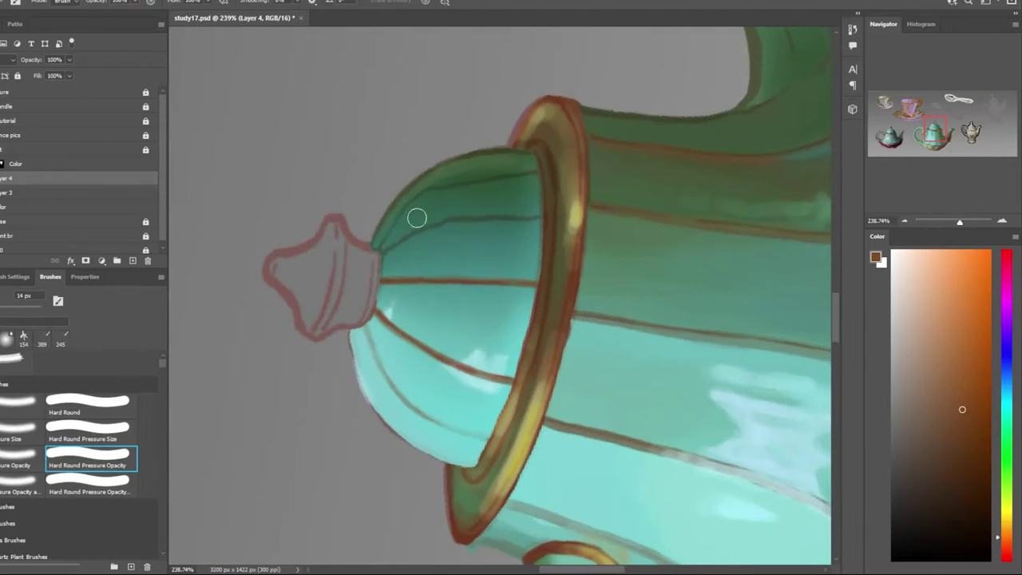
scroll(482, 328, up, 1)
scroll(481, 328, down, 3)
scroll(390, 343, up, 4)
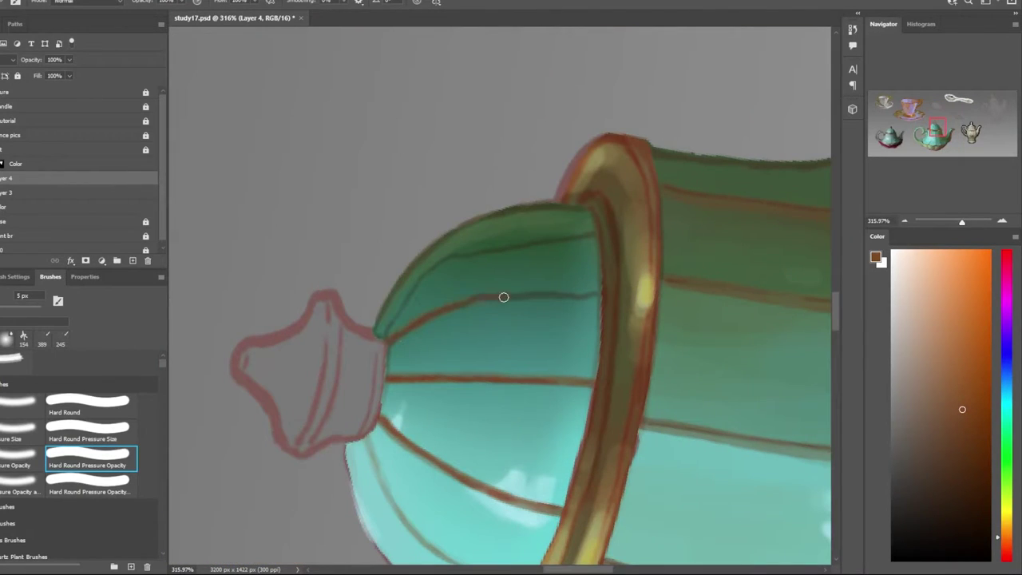
drag(575, 235, 559, 272)
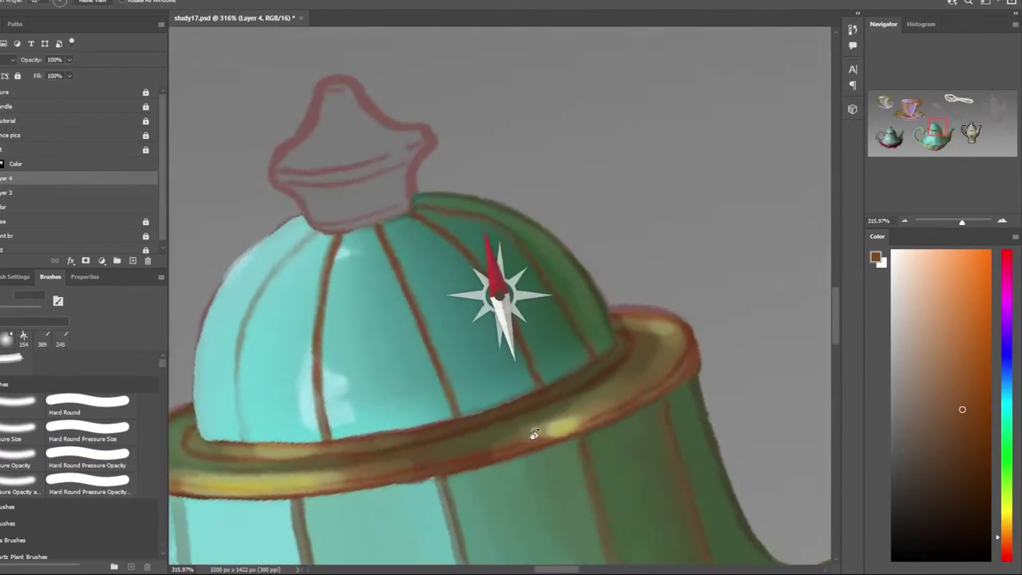
scroll(594, 476, down, 6)
scroll(356, 358, up, 5)
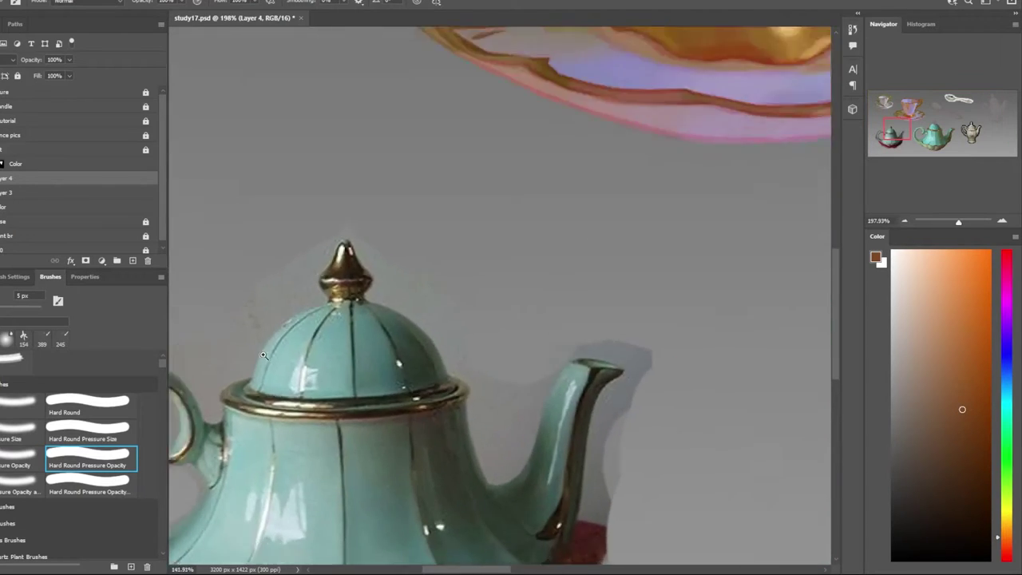
scroll(447, 359, down, 3)
scroll(559, 351, up, 6)
scroll(560, 353, down, 5)
scroll(559, 353, up, 5)
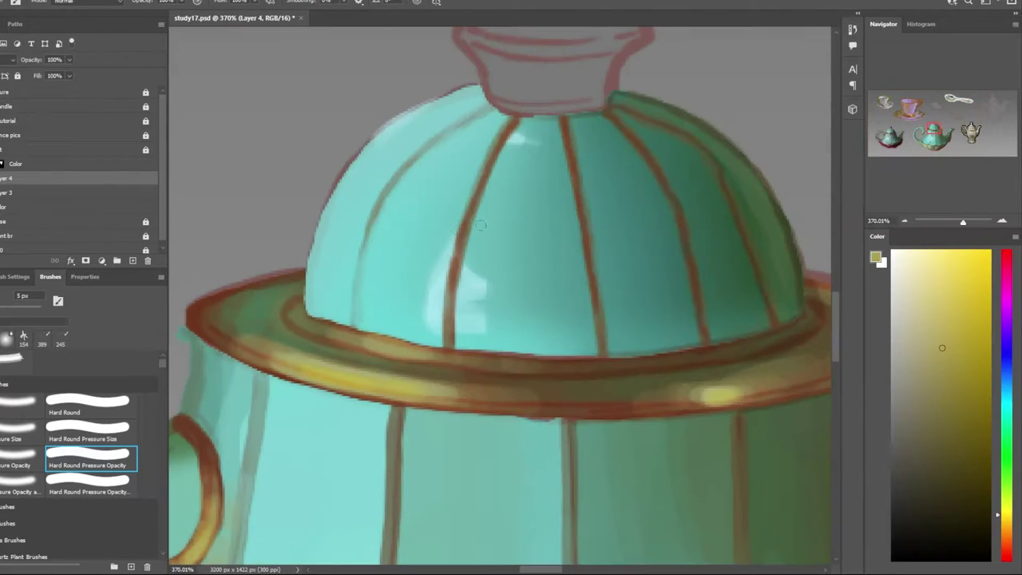
scroll(525, 301, up, 1)
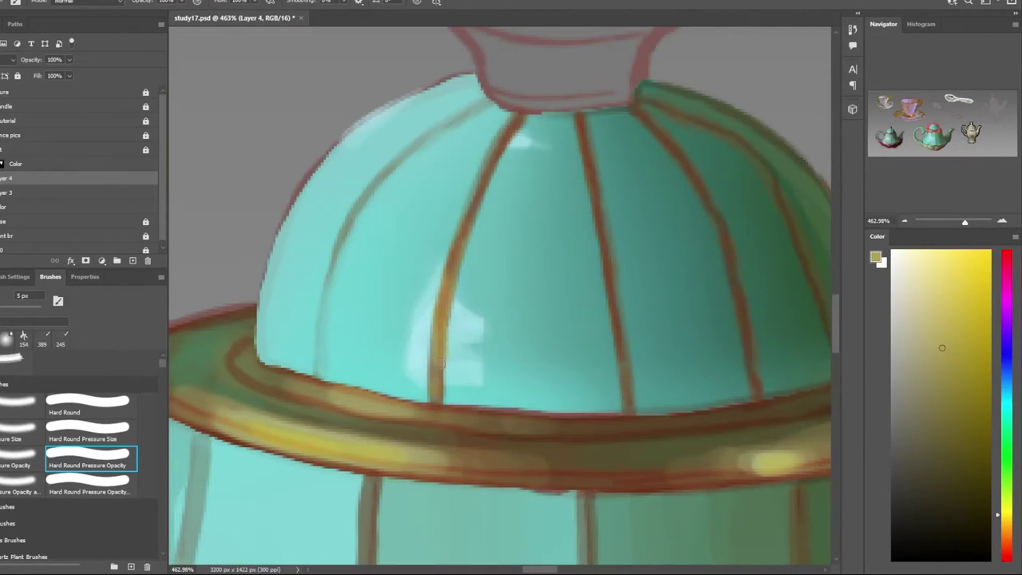
scroll(447, 351, down, 3)
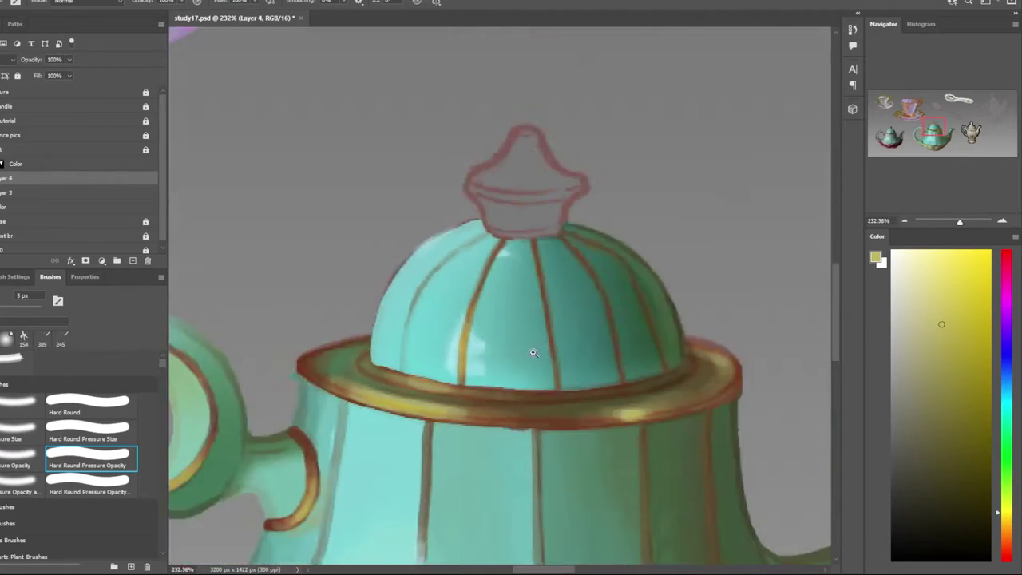
scroll(479, 356, down, 5)
scroll(513, 356, up, 5)
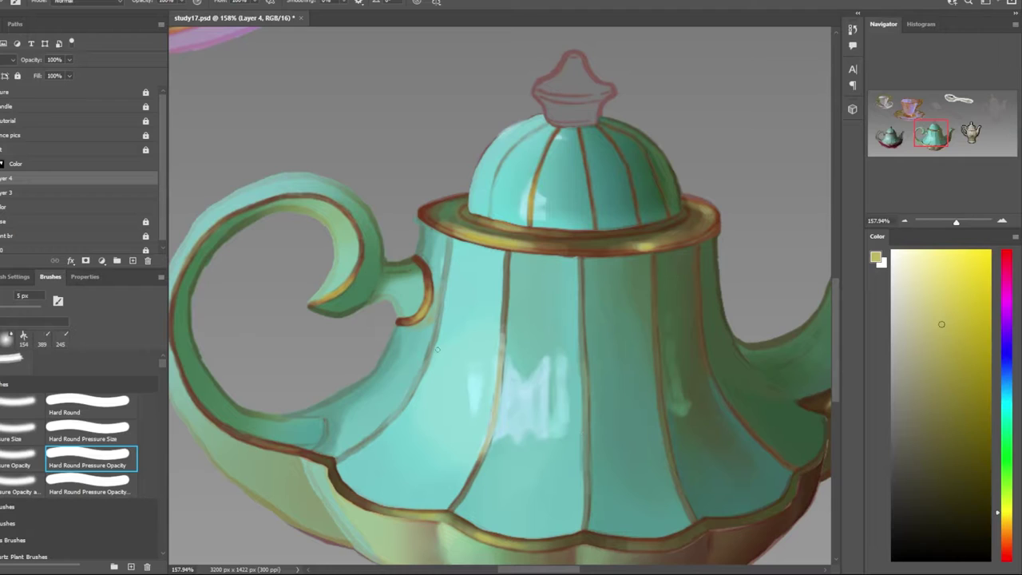
scroll(501, 320, down, 3)
scroll(542, 474, down, 1)
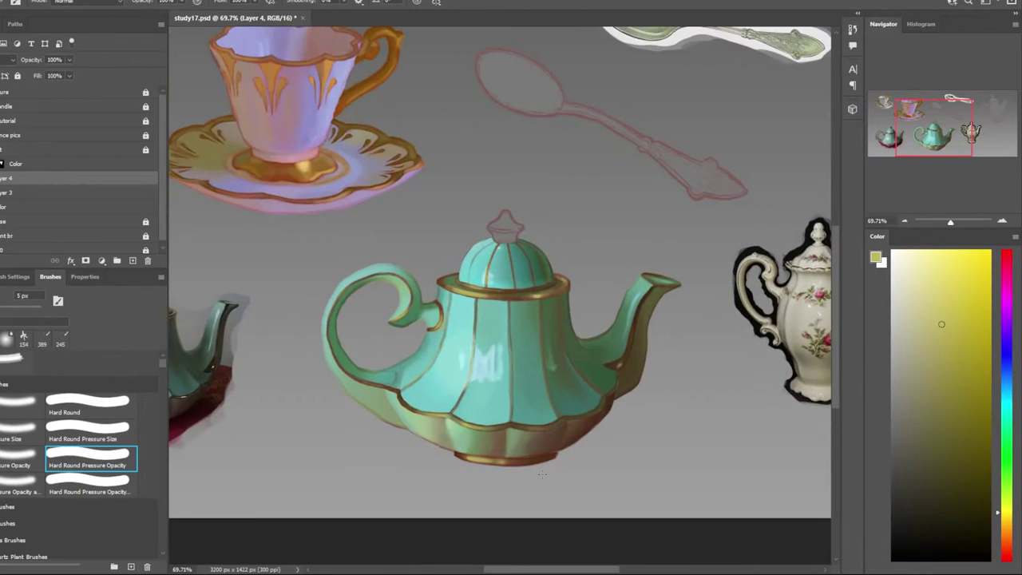
scroll(603, 370, down, 2)
scroll(601, 443, up, 1)
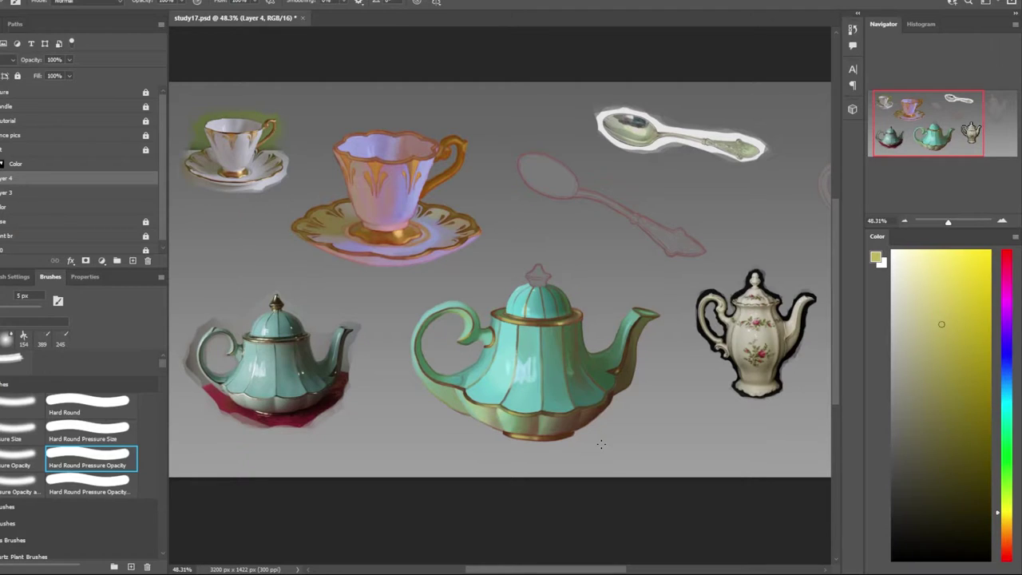
scroll(519, 297, up, 5)
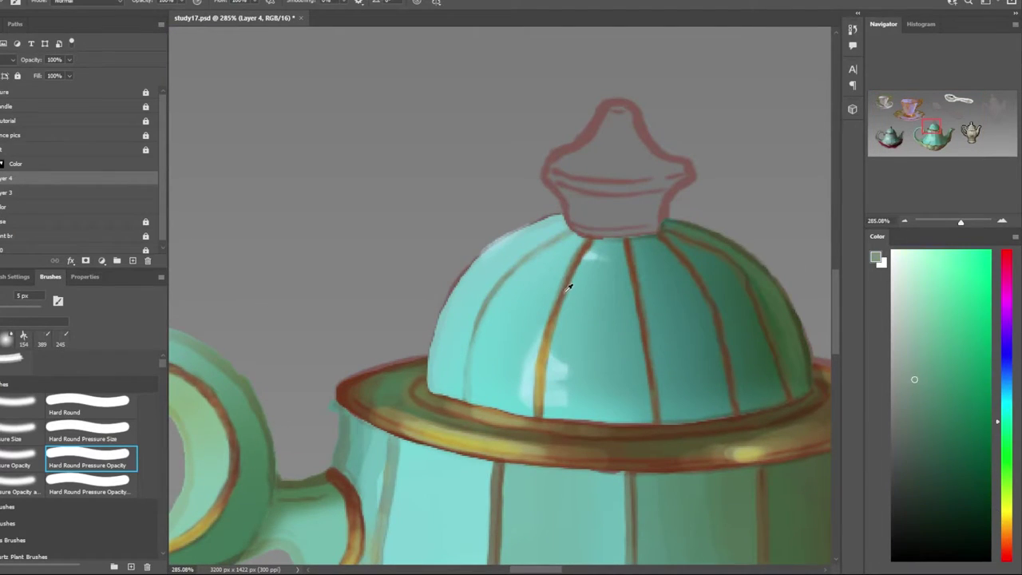
Paint a reddish-brown line along the dome's left edge
alt+click(623, 461)
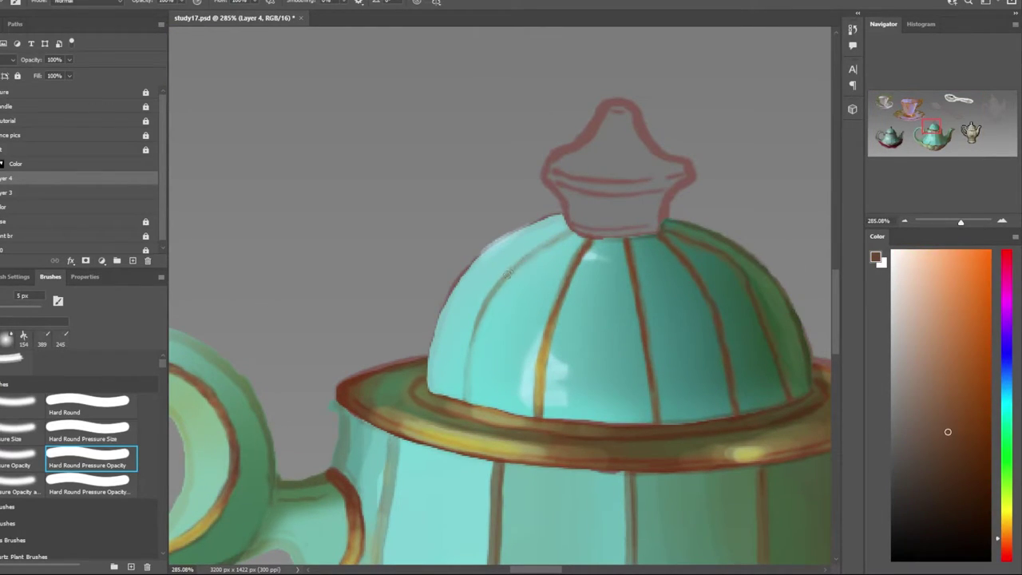
drag(508, 274, 571, 232)
scroll(465, 370, down, 5)
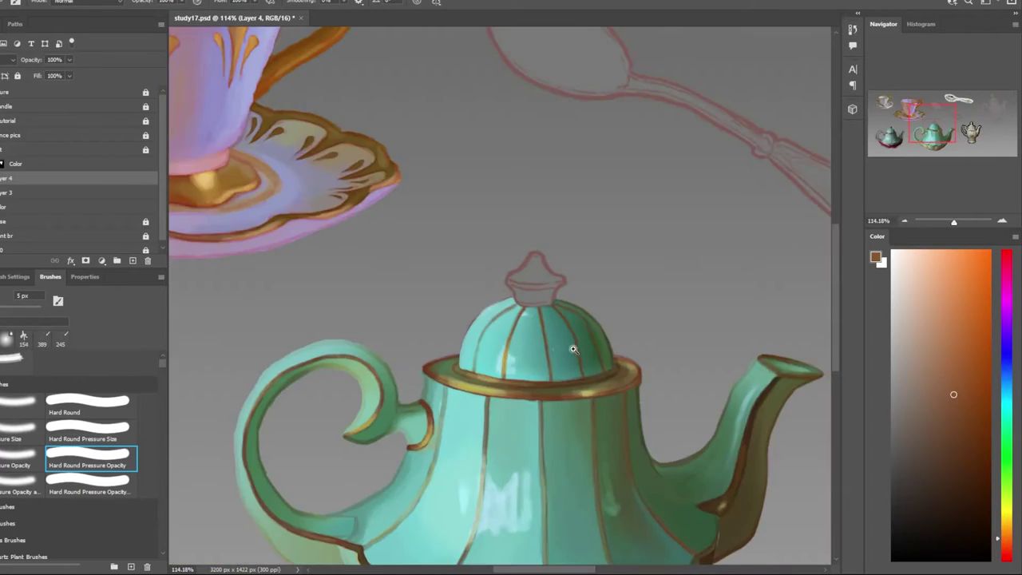
scroll(559, 335, up, 4)
Add a tan-gold highlight along a lid rib
alt+click(586, 329)
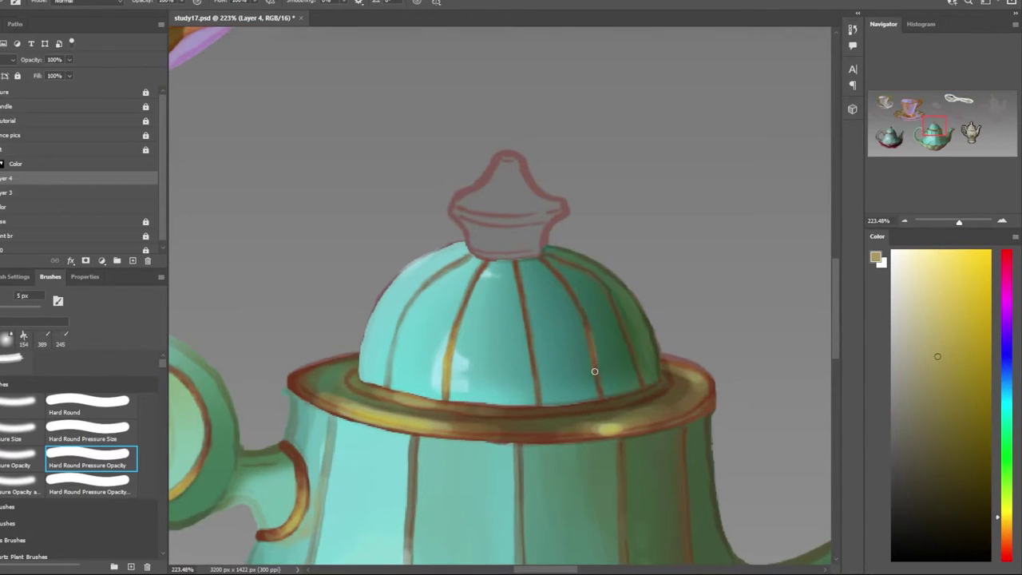
scroll(594, 370, down, 5)
scroll(565, 392, up, 5)
scroll(565, 392, up, 2)
drag(543, 337, 538, 318)
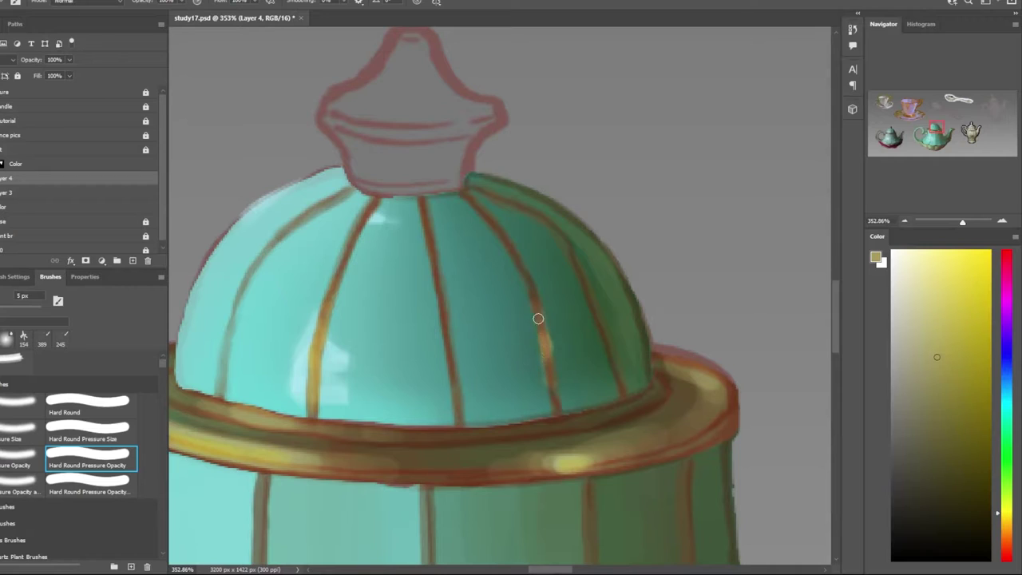
scroll(538, 319, down, 8)
scroll(523, 393, up, 1)
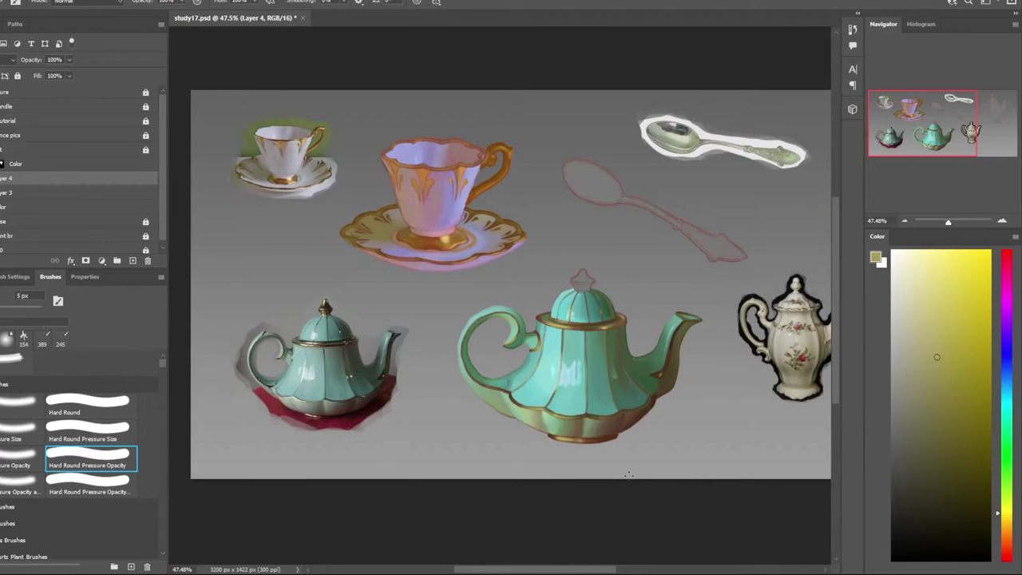
scroll(632, 484, up, 3)
scroll(454, 308, up, 2)
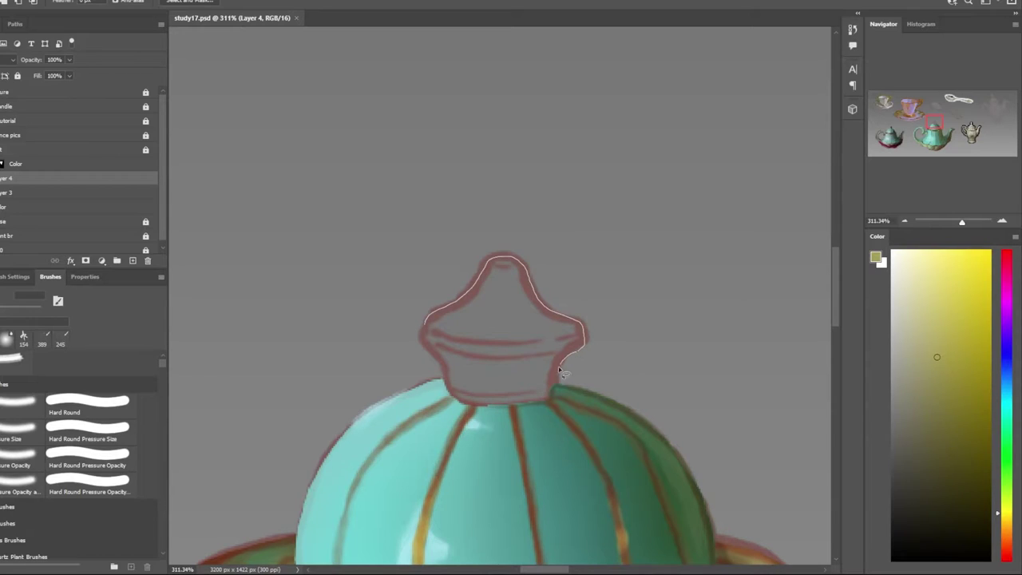
Select the lid finial's outline and fill it with flat brown paint
drag(449, 380, 444, 374)
scroll(443, 373, down, 2)
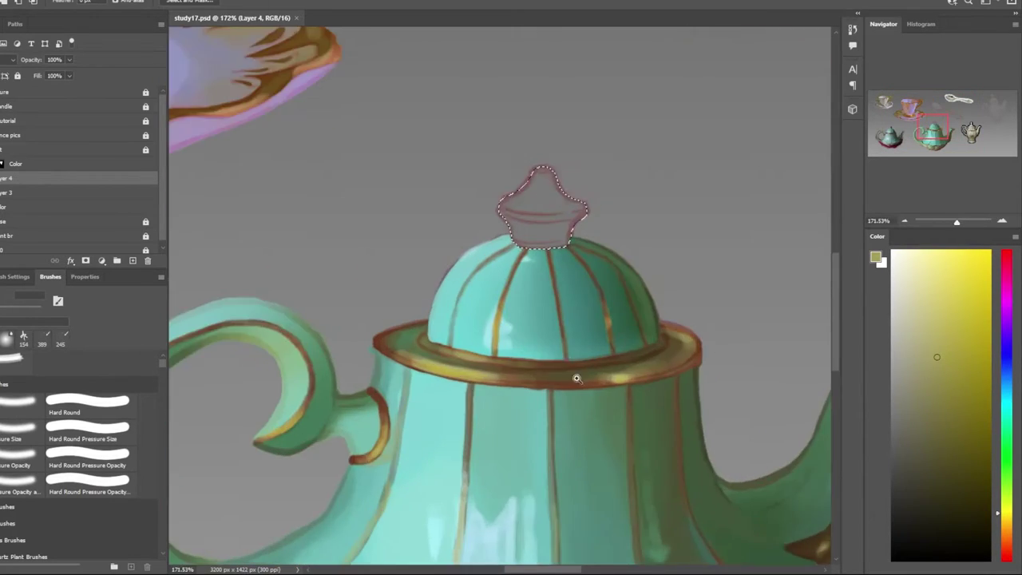
scroll(240, 339, up, 2)
key(b)
scroll(239, 340, down, 3)
drag(431, 188, 438, 200)
scroll(479, 304, down, 3)
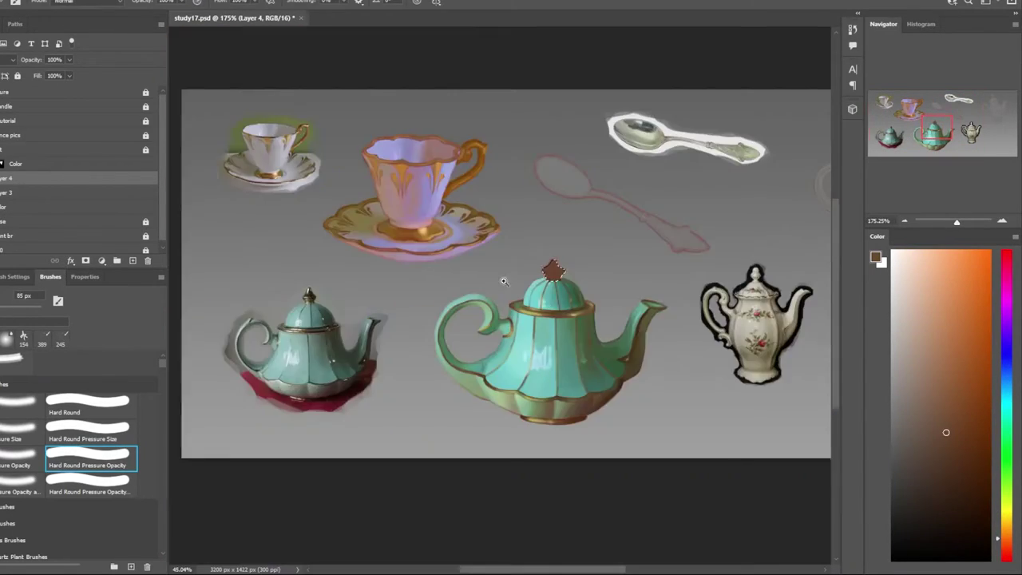
scroll(501, 299, up, 1)
scroll(539, 324, up, 3)
Sample dark brown, lighter brown and golden olive from the reference, then paint golden-brown shading
click(960, 479)
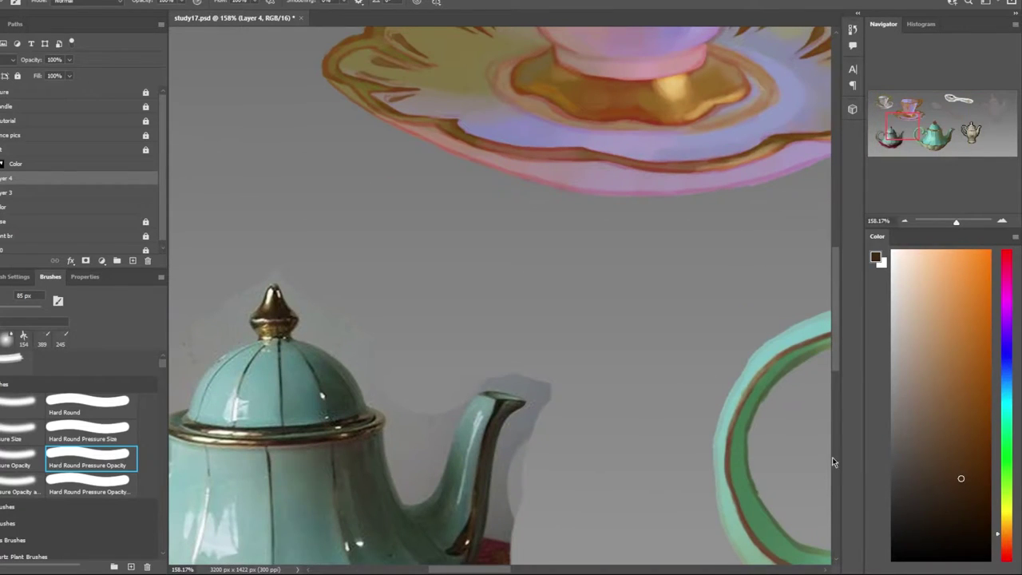
scroll(832, 457, down, 3)
scroll(559, 431, down, 3)
scroll(288, 367, up, 5)
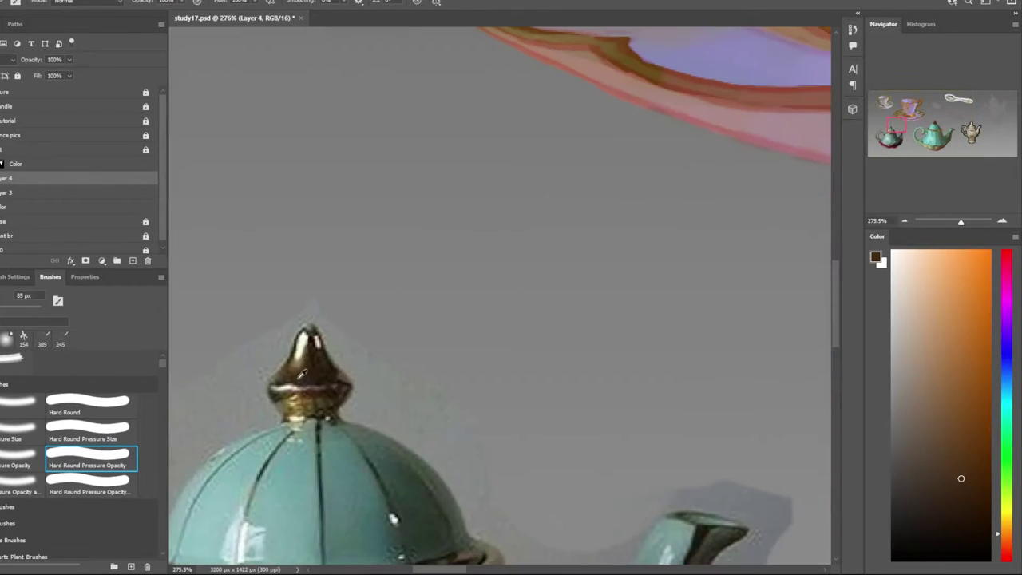
click(961, 446)
scroll(717, 361, down, 5)
scroll(717, 362, up, 3)
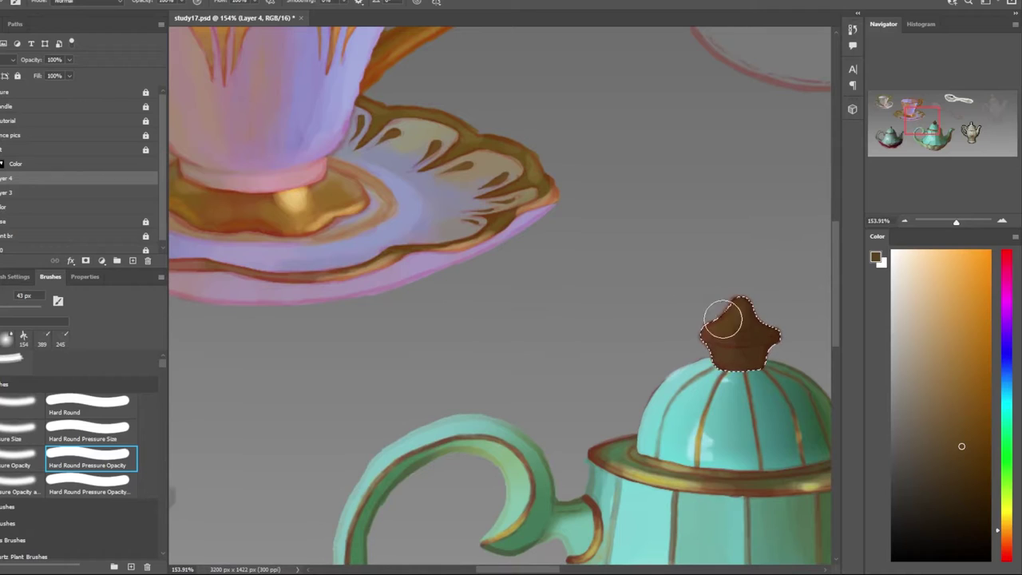
scroll(620, 358, down, 5)
scroll(648, 341, up, 5)
alt+click(660, 372)
scroll(543, 395, down, 3)
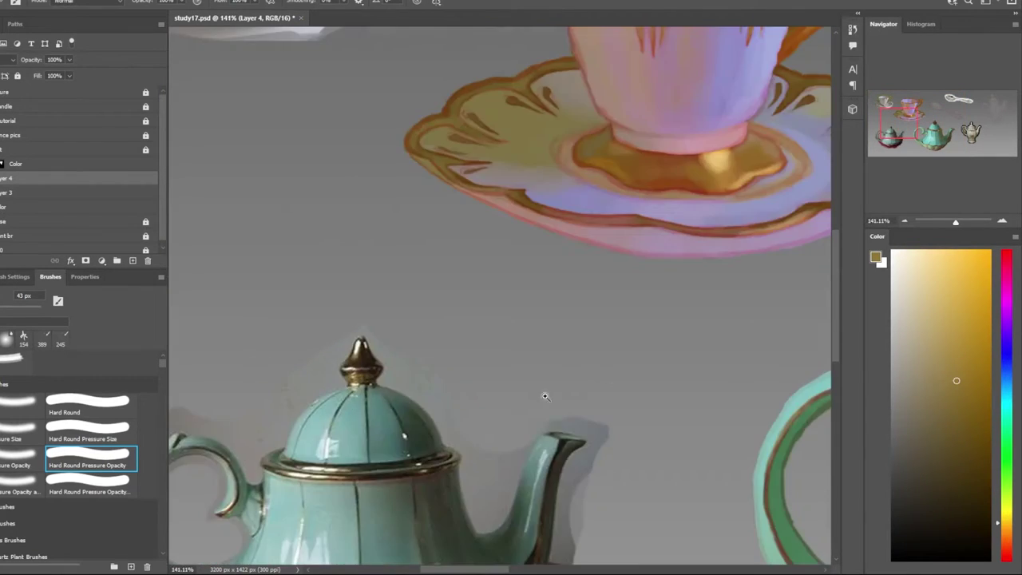
drag(713, 347, 723, 312)
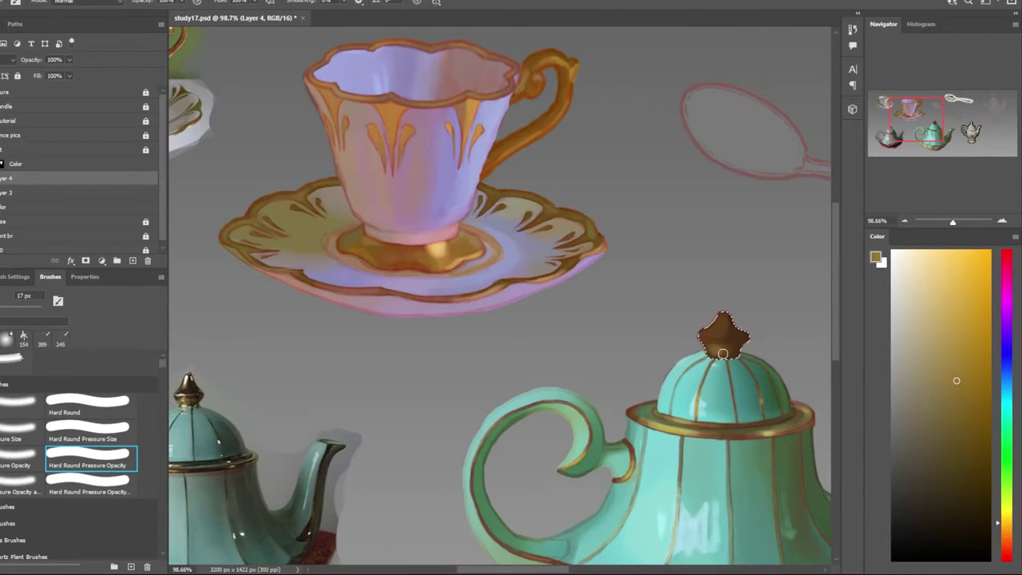
Shade the finial with a deeper reddish brown after sampling a darker gold
scroll(722, 312, down, 5)
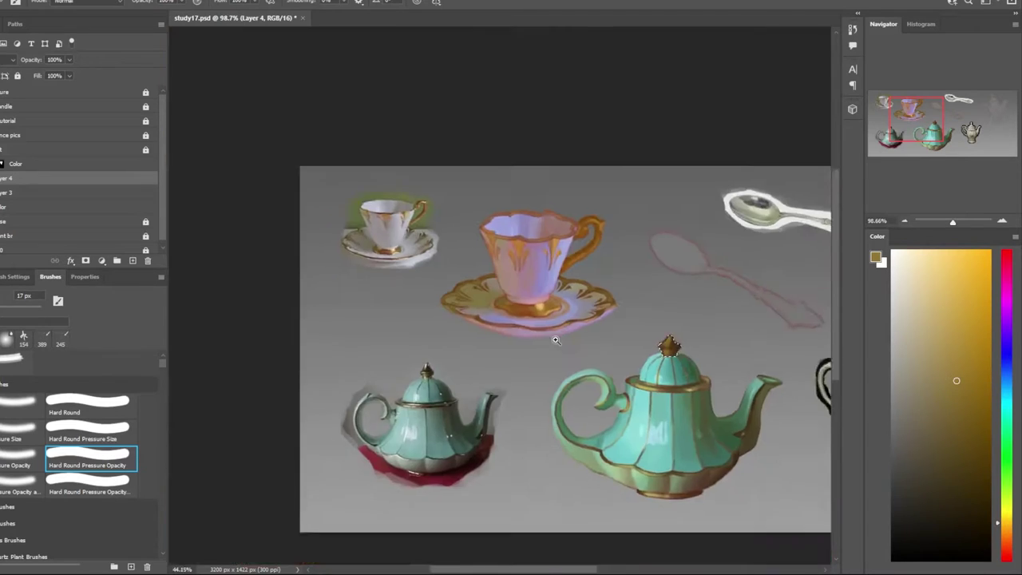
scroll(399, 363, up, 6)
alt+click(347, 361)
scroll(594, 386, down, 7)
scroll(678, 375, up, 6)
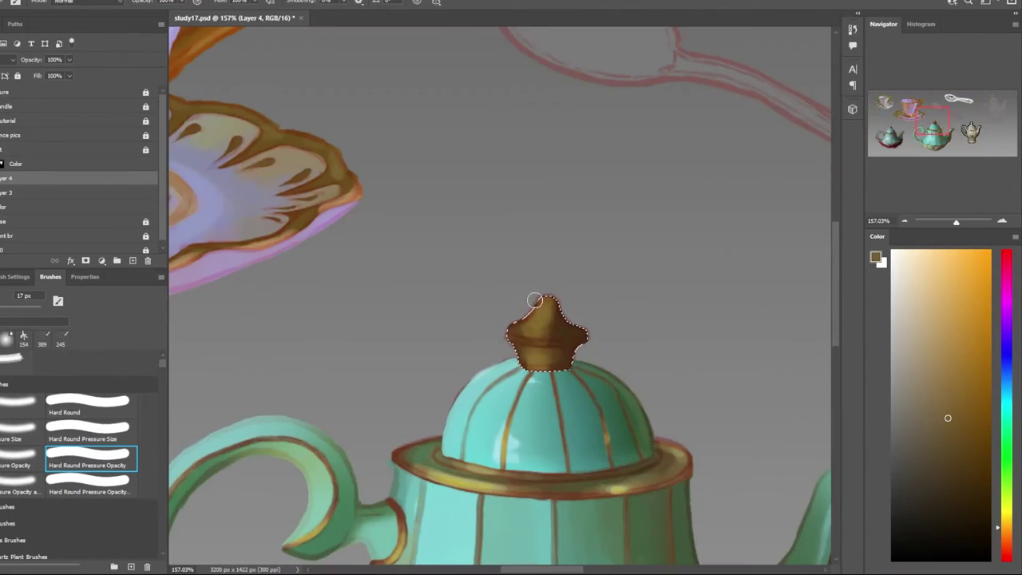
alt+click(531, 307)
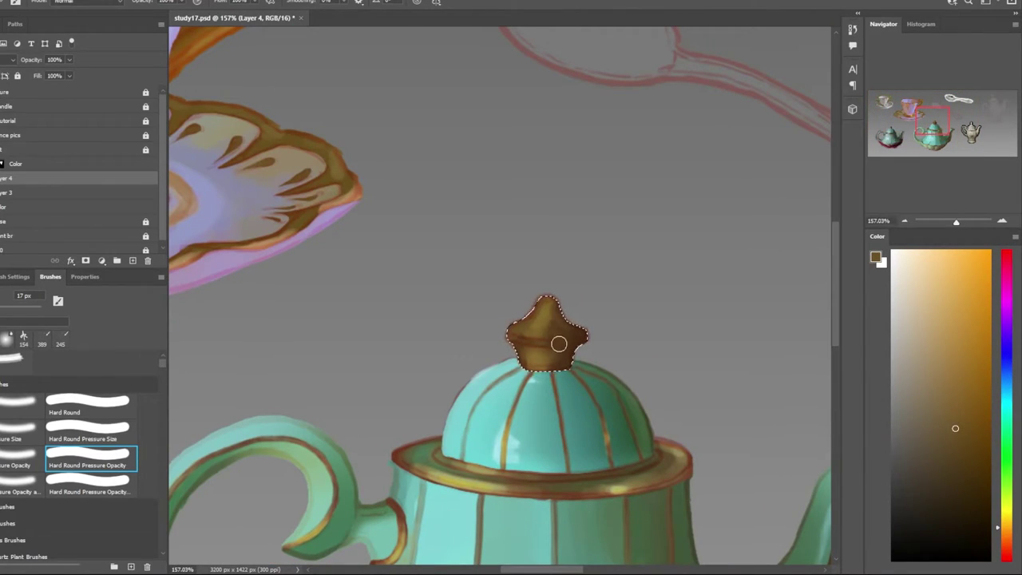
alt+click(538, 303)
drag(540, 287, 541, 375)
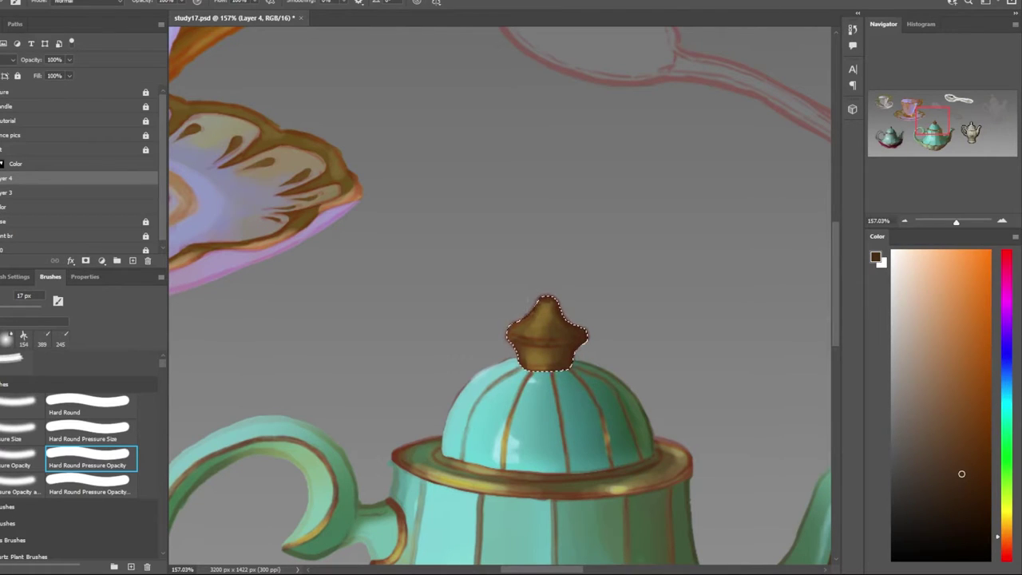
Paint olive-yellow gold highlights on the finial, adding finer strokes with a smaller brush
scroll(541, 374, down, 5)
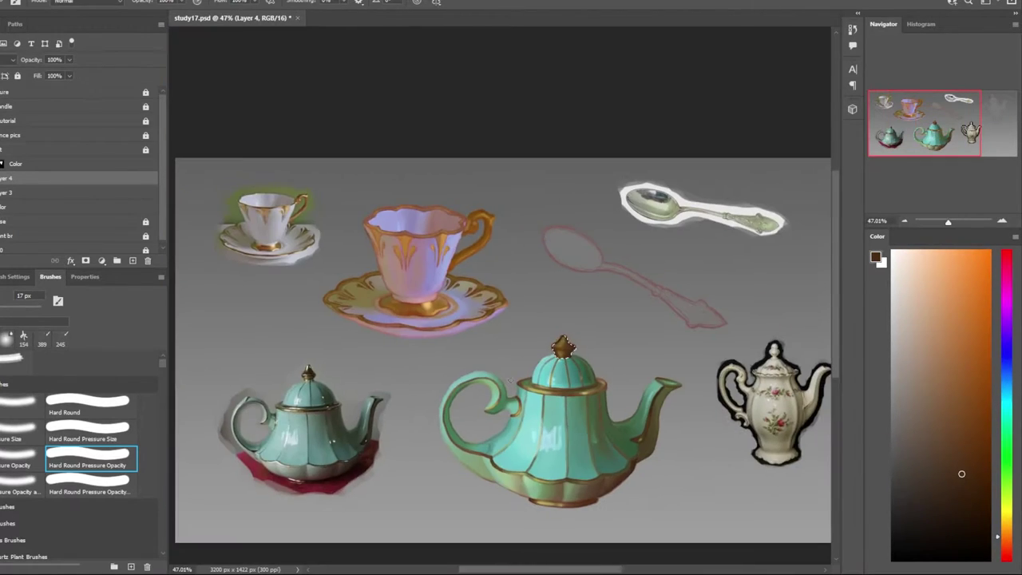
scroll(566, 386, up, 7)
alt+click(488, 414)
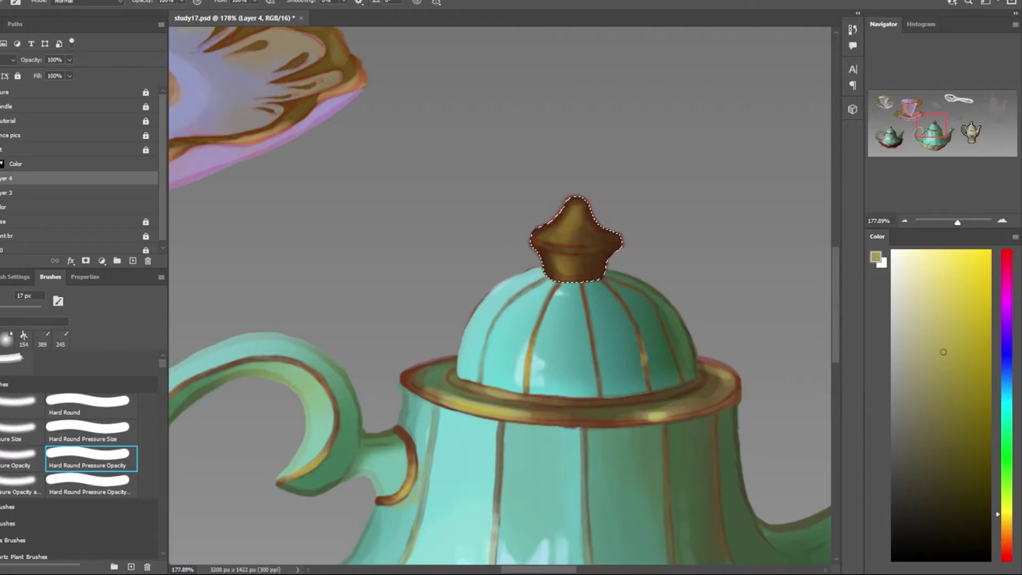
mouse_move(561, 223)
mouse_down()
mouse_move(548, 276)
mouse_move(543, 269)
mouse_move(546, 317)
mouse_up()
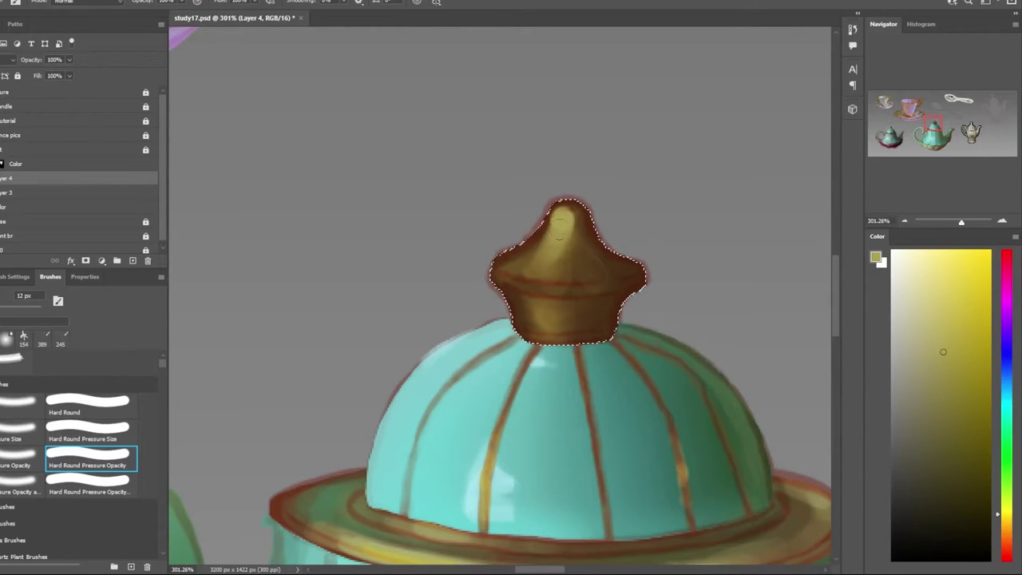
scroll(546, 316, down, 6)
scroll(558, 302, up, 4)
scroll(558, 302, up, 1)
key(bracketleft)
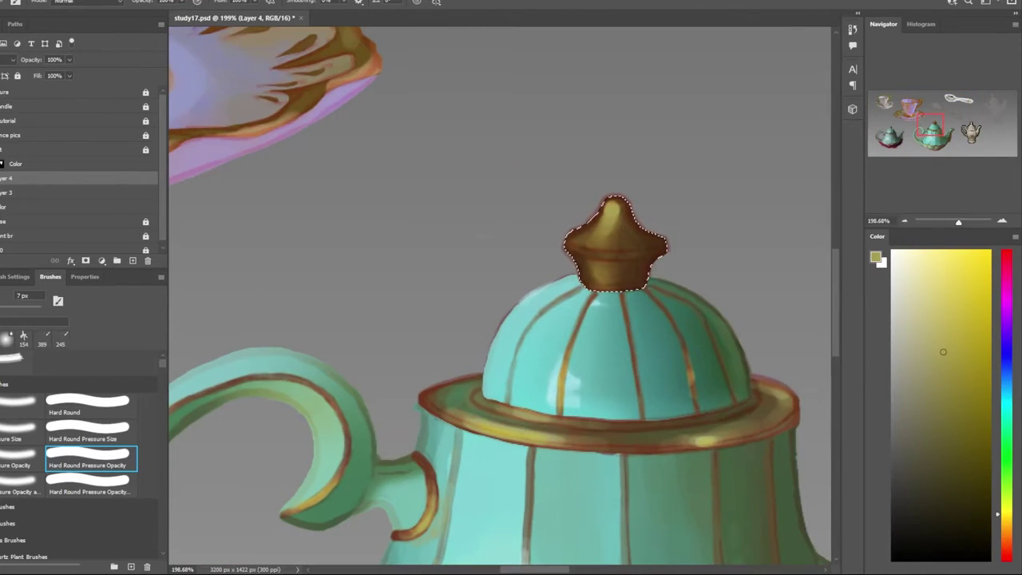
mouse_move(595, 254)
mouse_down()
mouse_move(639, 264)
mouse_move(582, 272)
mouse_move(664, 285)
mouse_move(598, 269)
mouse_up()
Dab darker brown shadow bands onto the finial
alt+click(607, 272)
scroll(617, 239, up, 2)
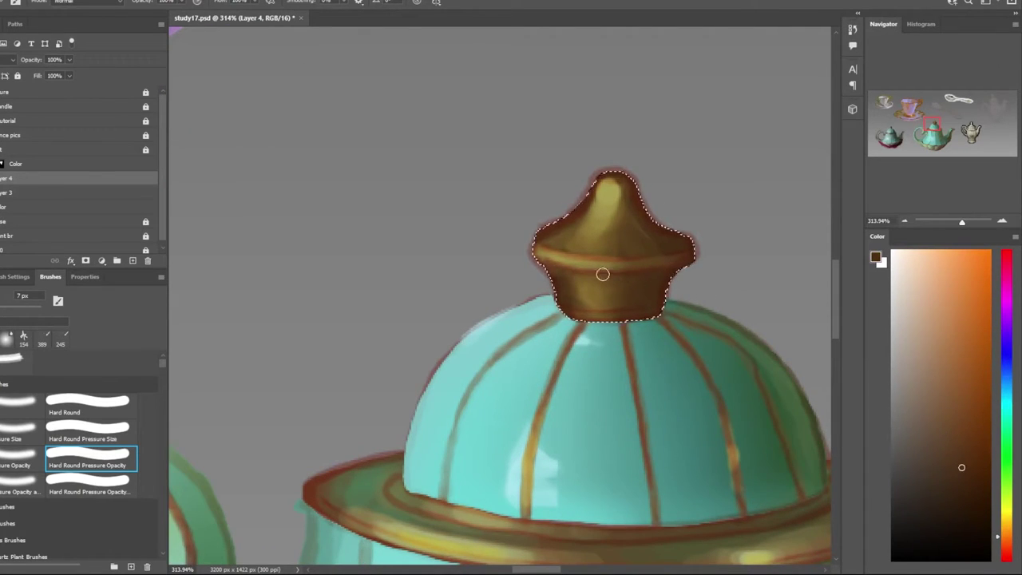
alt+click(617, 297)
scroll(616, 297, down, 5)
scroll(616, 297, up, 2)
scroll(616, 297, up, 2)
Switch the paint colour back to olive-gold while inspecting the finial
alt+click(604, 338)
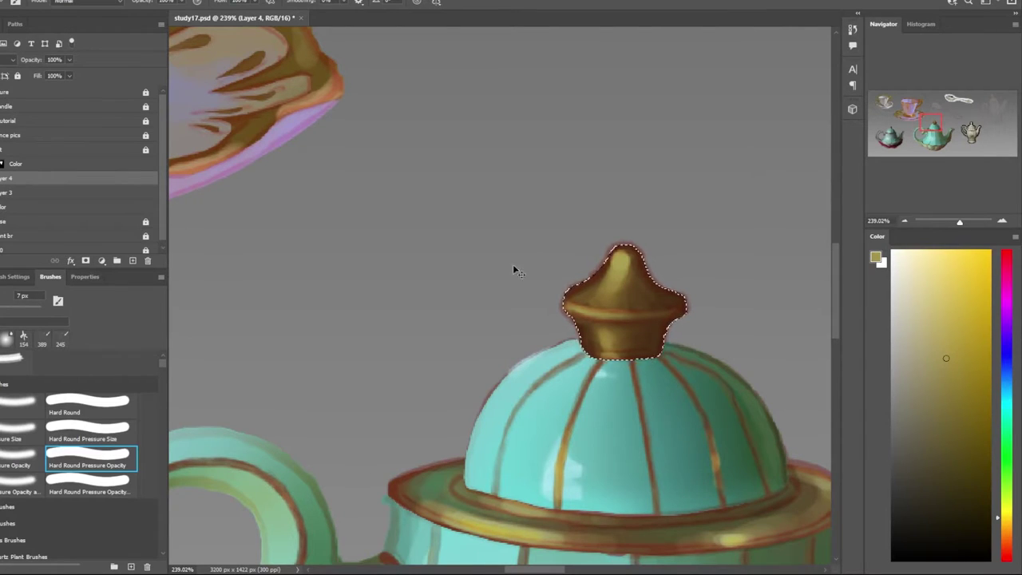
scroll(511, 269, down, 3)
scroll(501, 272, down, 3)
scroll(559, 287, up, 1)
scroll(623, 296, up, 4)
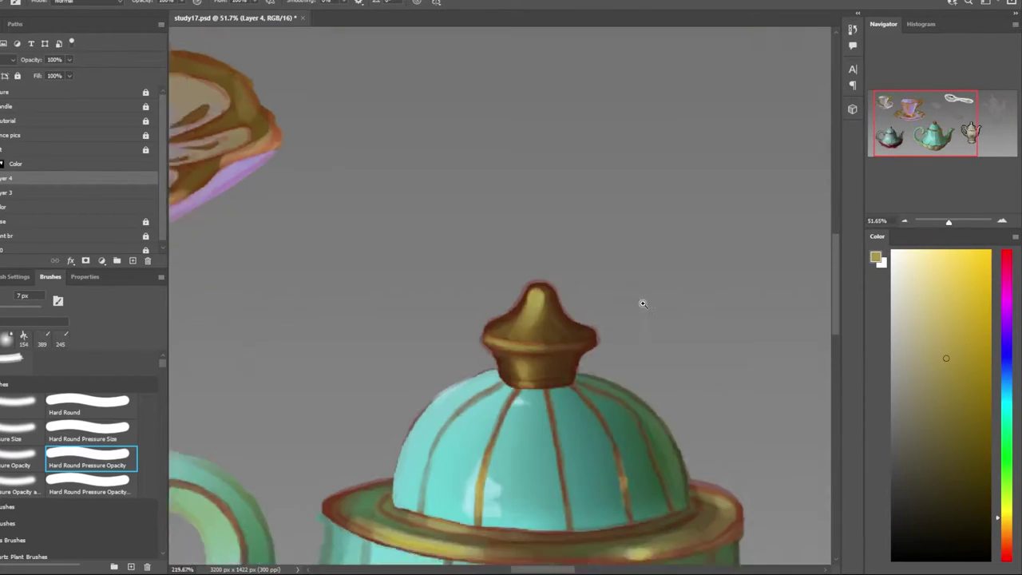
scroll(537, 291, up, 1)
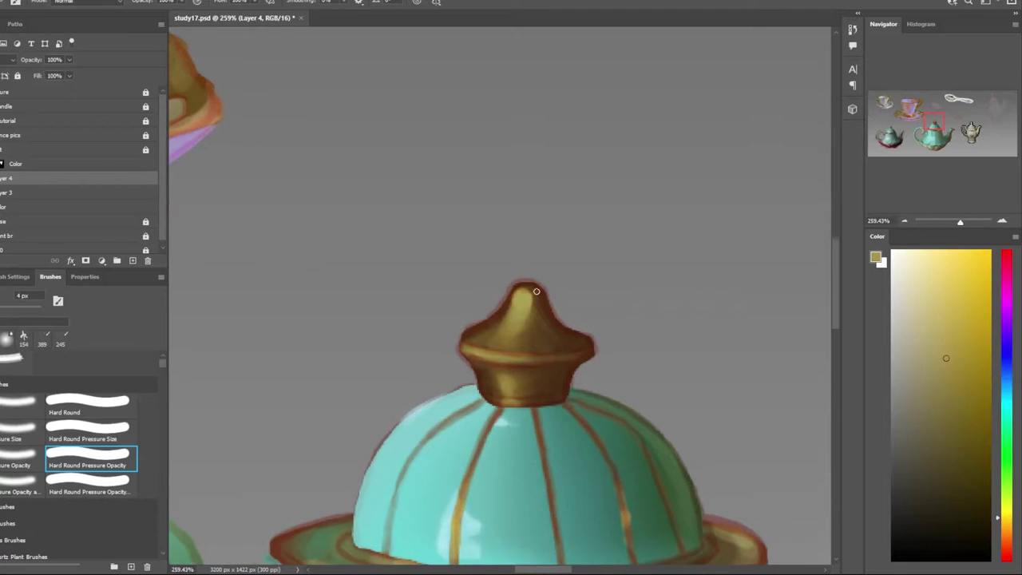
scroll(551, 325, down, 3)
scroll(495, 308, up, 4)
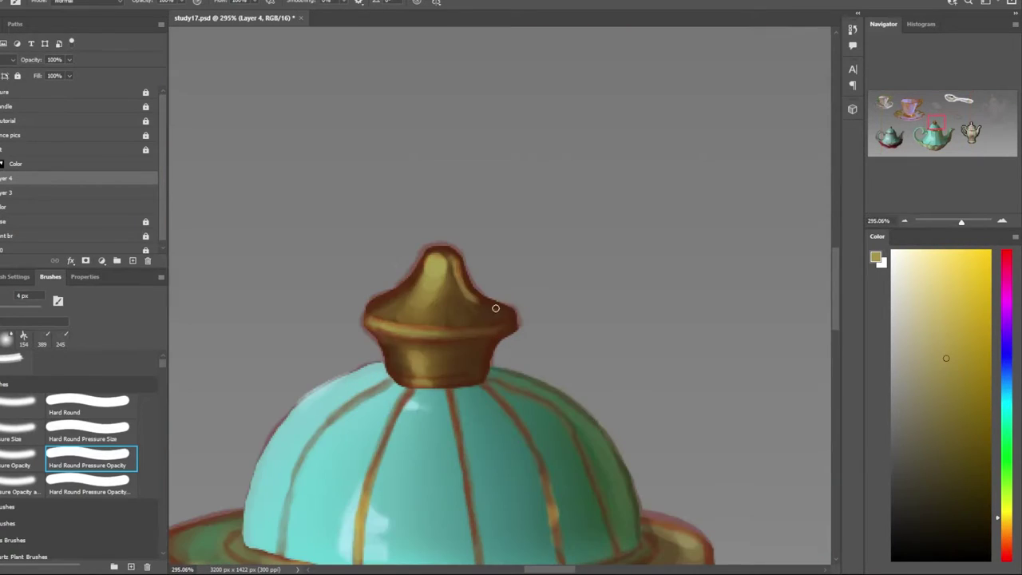
Sample the painted finial's dark brown and fit the whole study in the window
scroll(527, 340, down, 10)
scroll(543, 352, down, 2)
scroll(560, 365, up, 3)
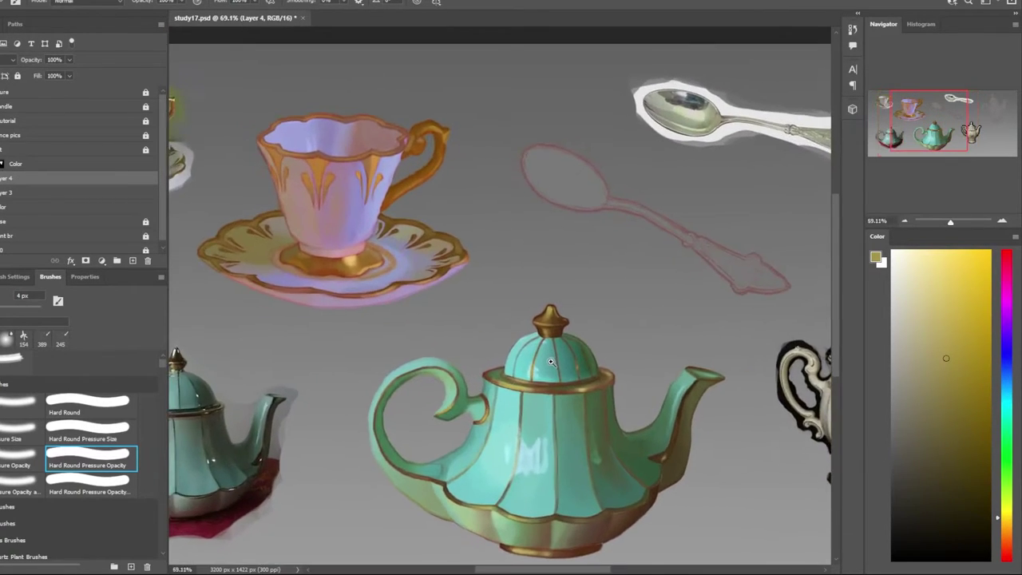
scroll(560, 366, up, 5)
scroll(615, 370, up, 4)
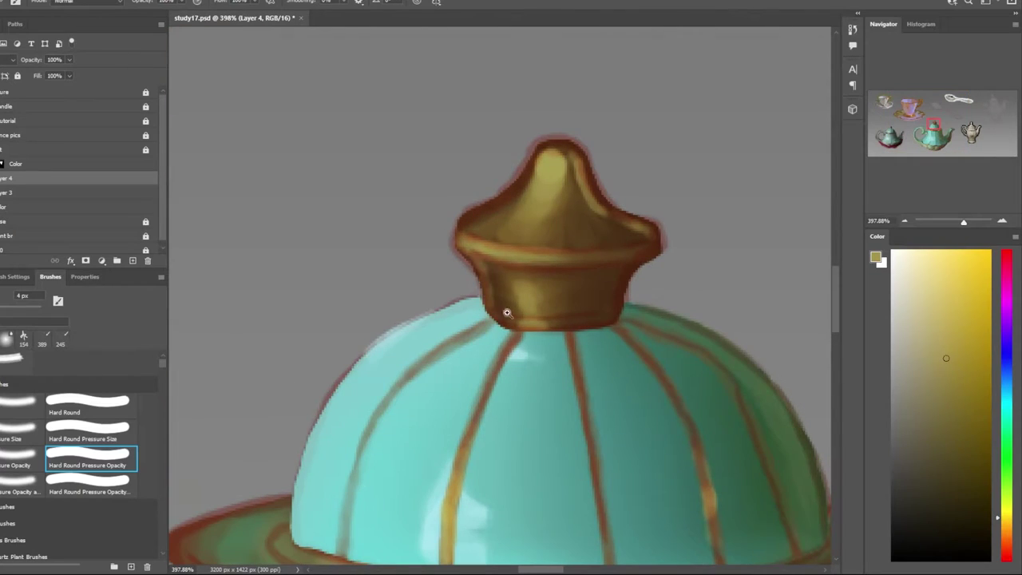
scroll(561, 340, down, 1)
alt+click(578, 294)
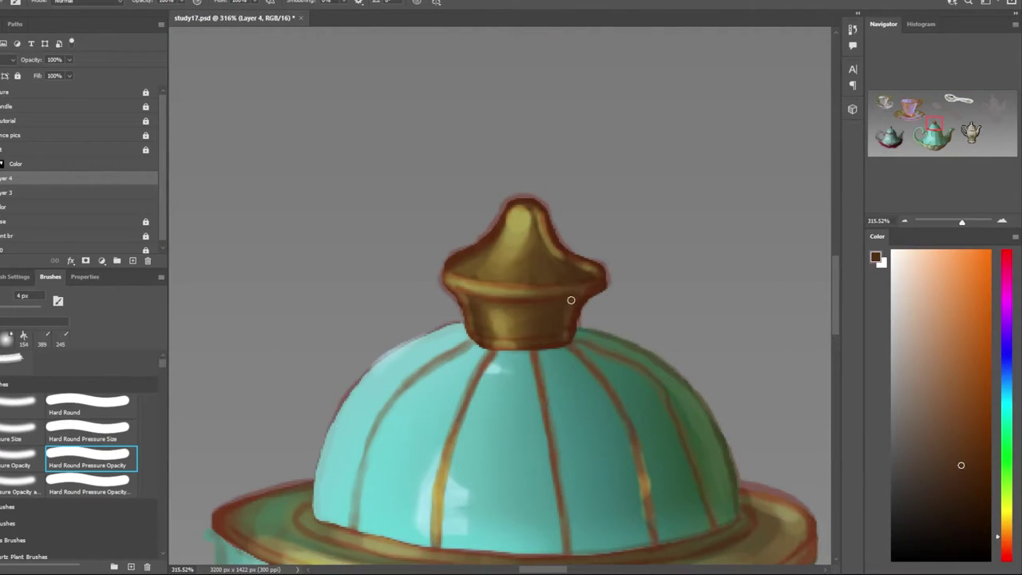
key(ctrl+0)
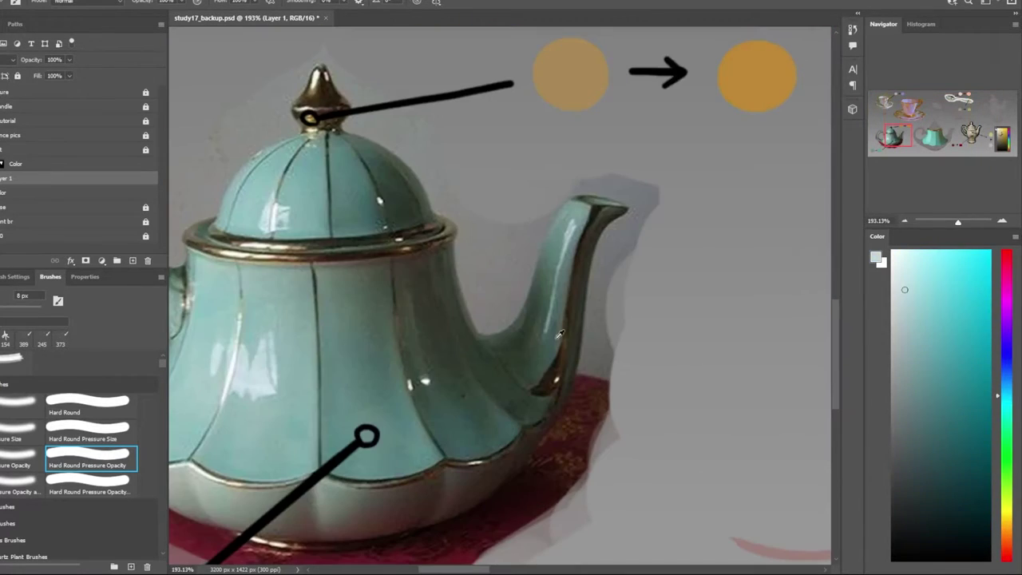
Zoom in on the central teapot in study17_backup.psd
scroll(307, 343, down, 5)
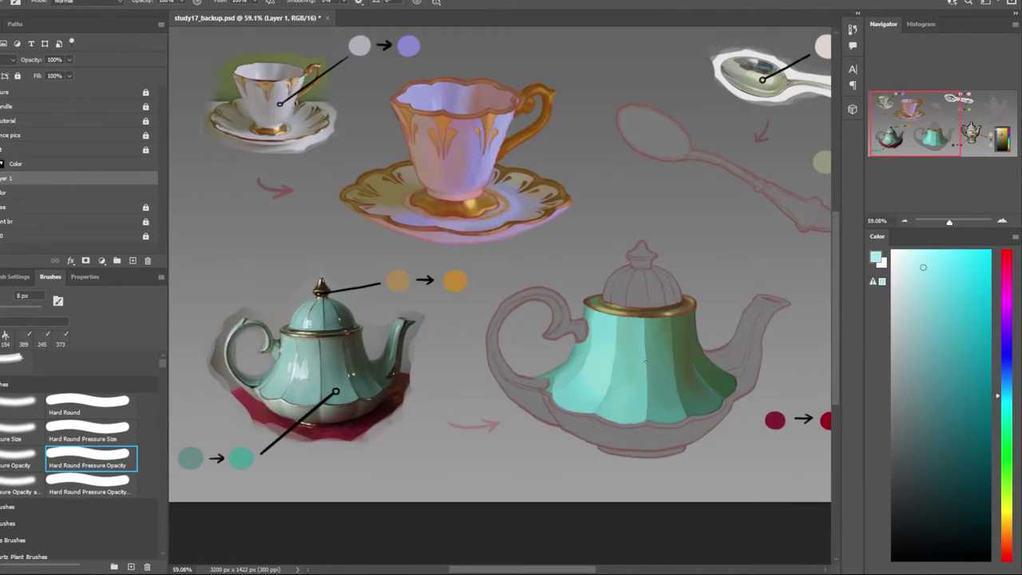
scroll(617, 381, up, 2)
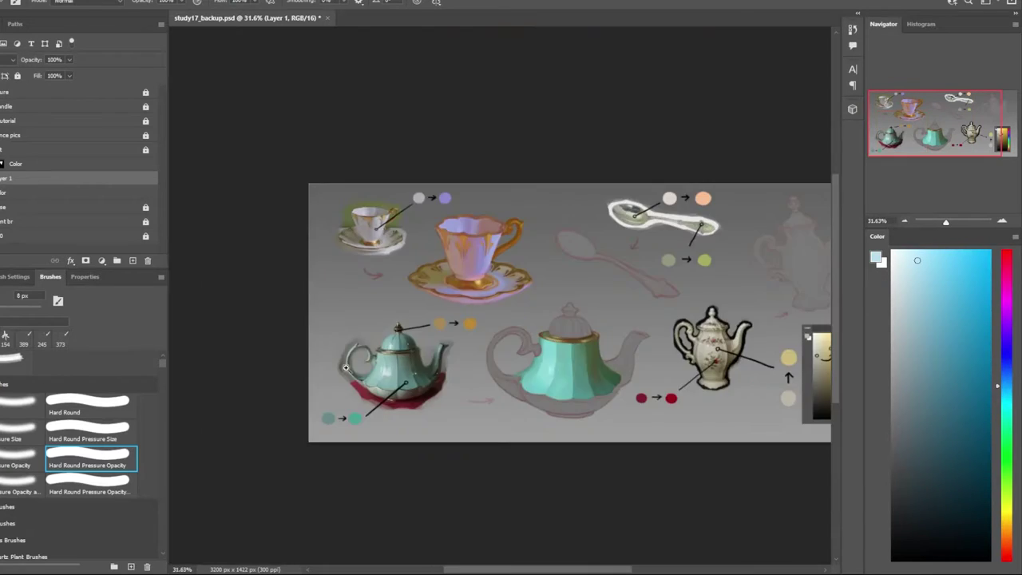
scroll(559, 375, up, 3)
scroll(624, 361, up, 2)
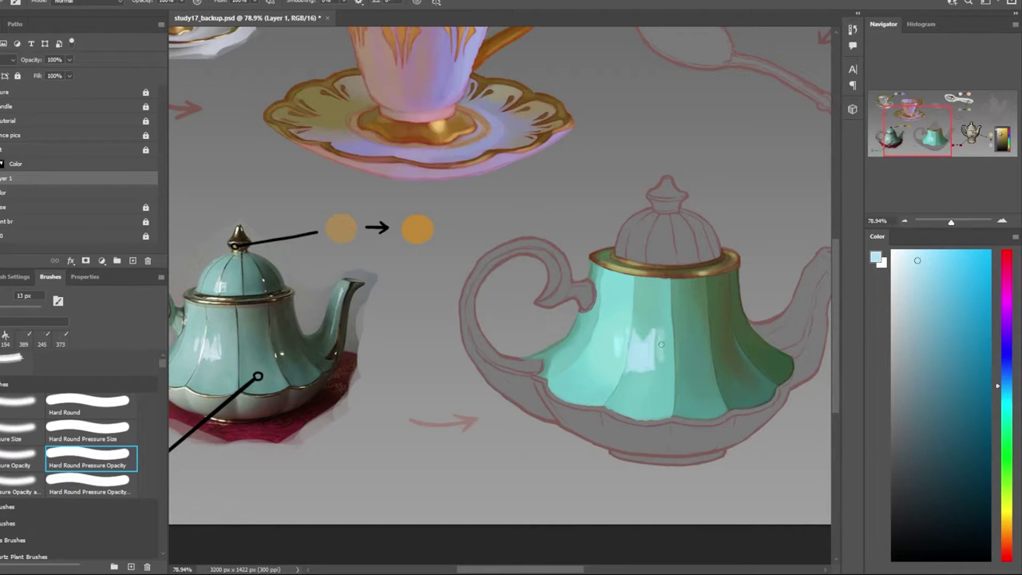
Sample the reference teapot's teal-green colour
scroll(661, 345, down, 2)
scroll(607, 352, down, 1)
scroll(552, 363, up, 3)
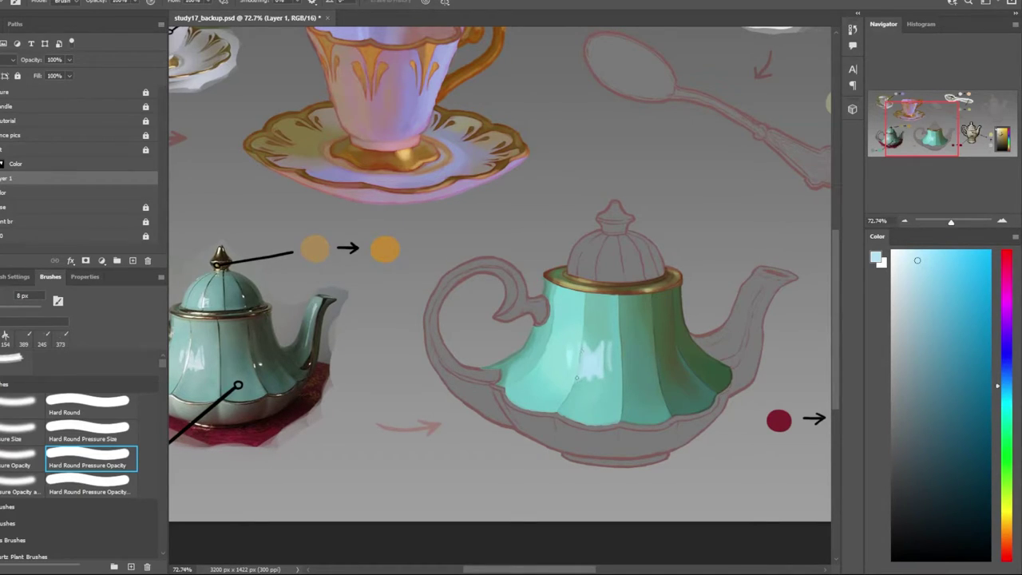
scroll(576, 378, down, 1)
scroll(550, 384, down, 2)
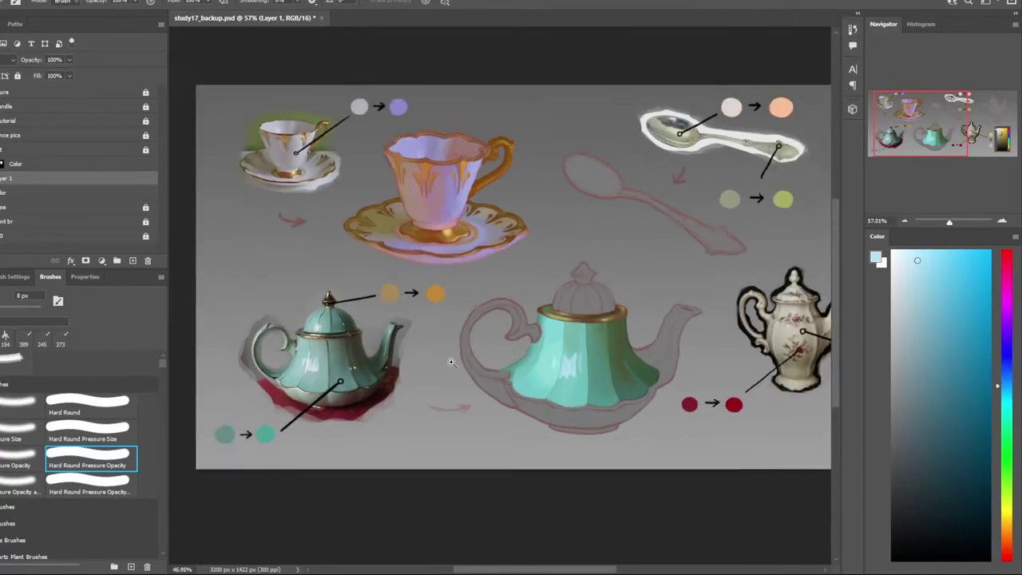
scroll(571, 383, up, 1)
scroll(326, 357, up, 5)
alt+click(326, 357)
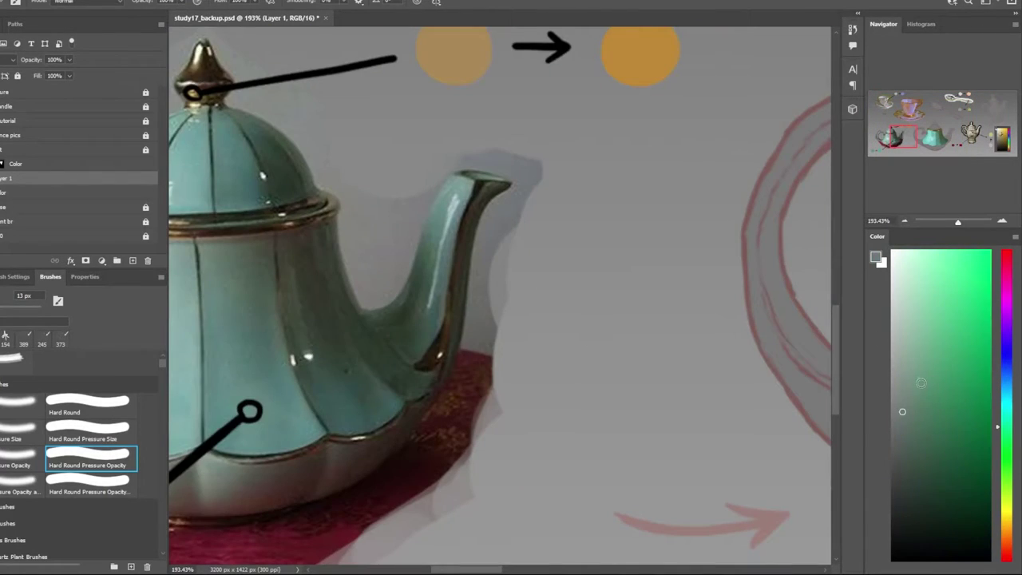
Switch to the Eraser tool (E)
scroll(594, 342, down, 5)
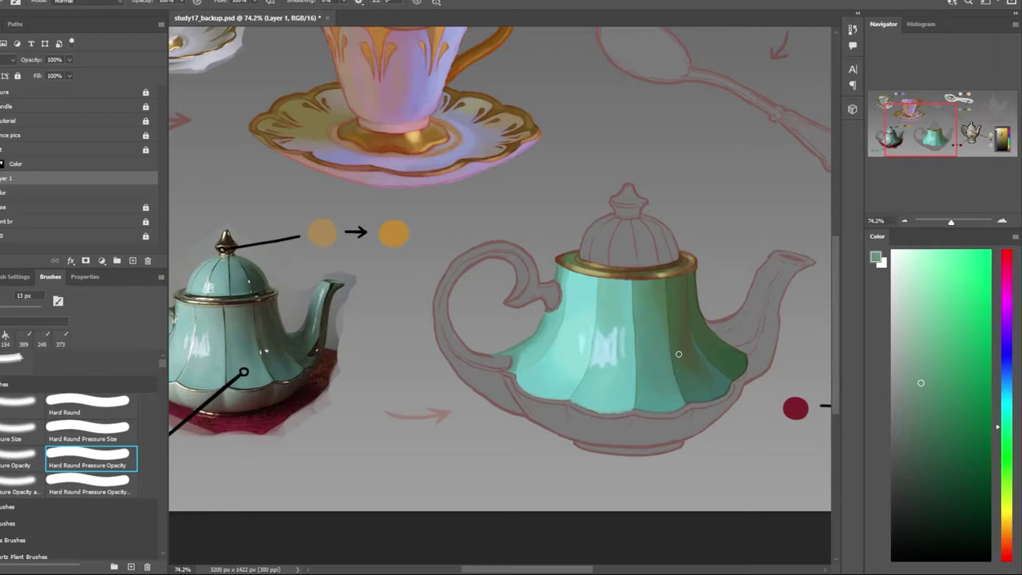
scroll(677, 350, up, 5)
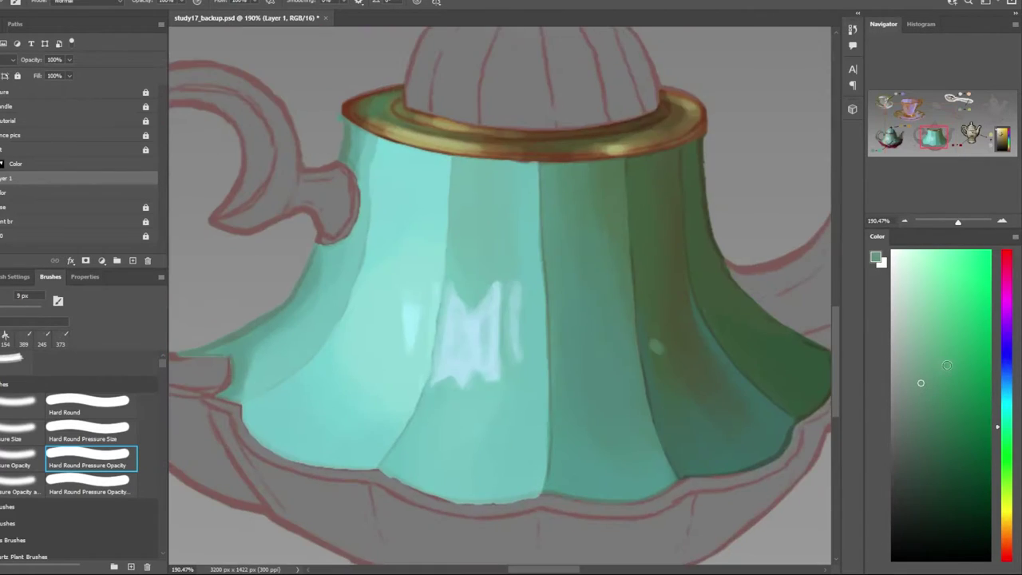
scroll(652, 345, down, 5)
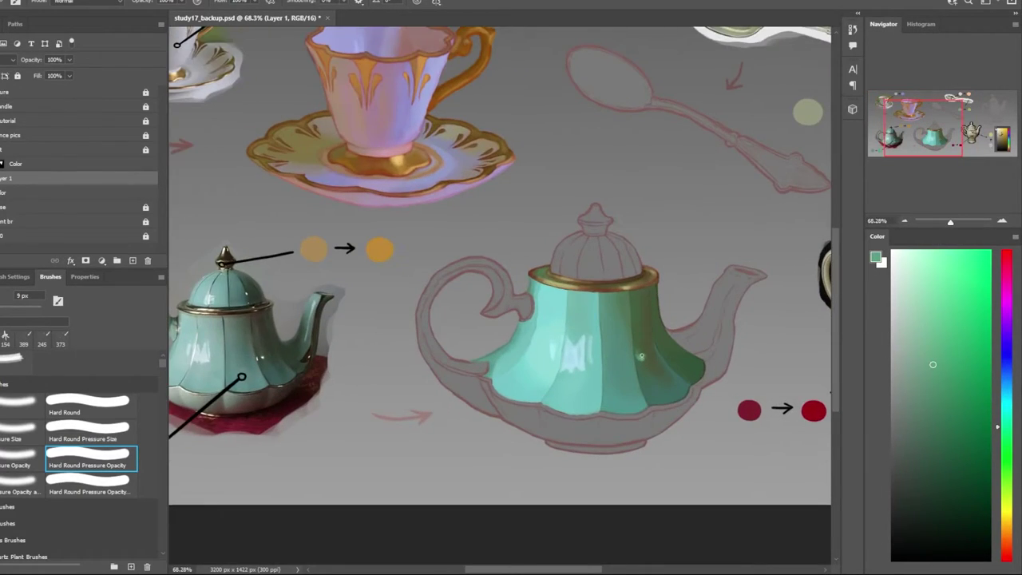
key(e)
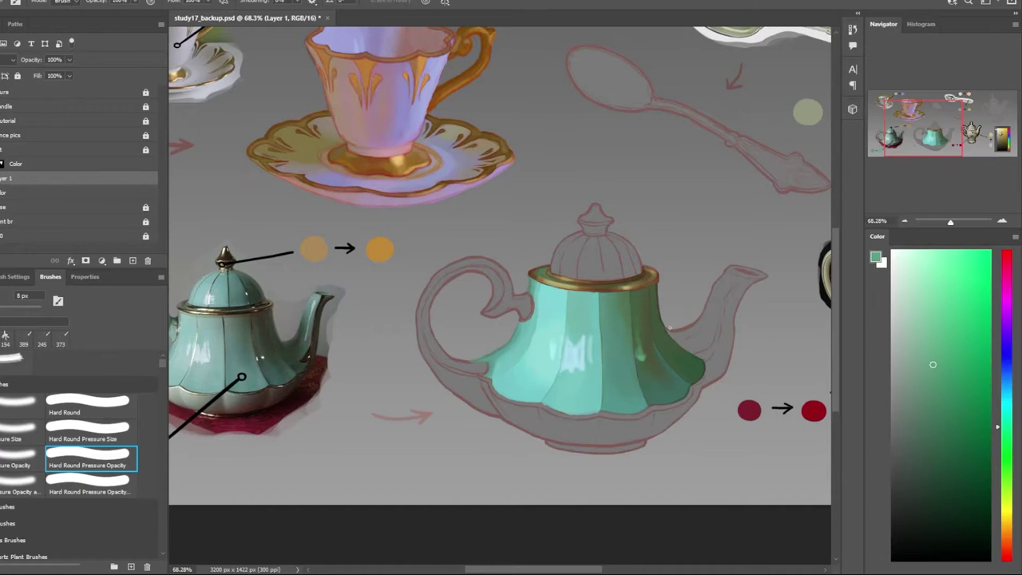
scroll(525, 391, down, 2)
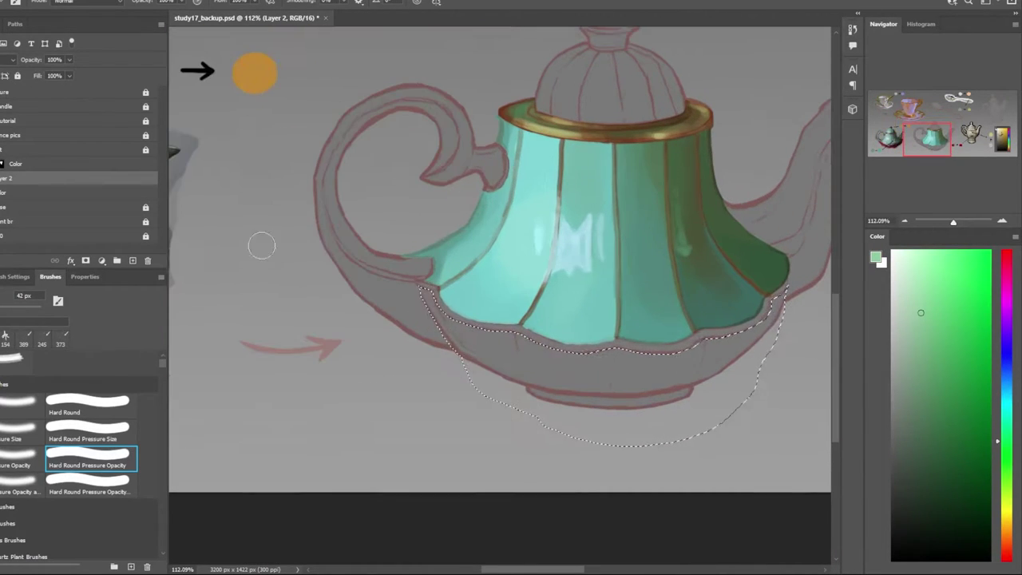
Narrow the base selection and paint brown seam lines across the teapot's body panels
drag(464, 360, 754, 382)
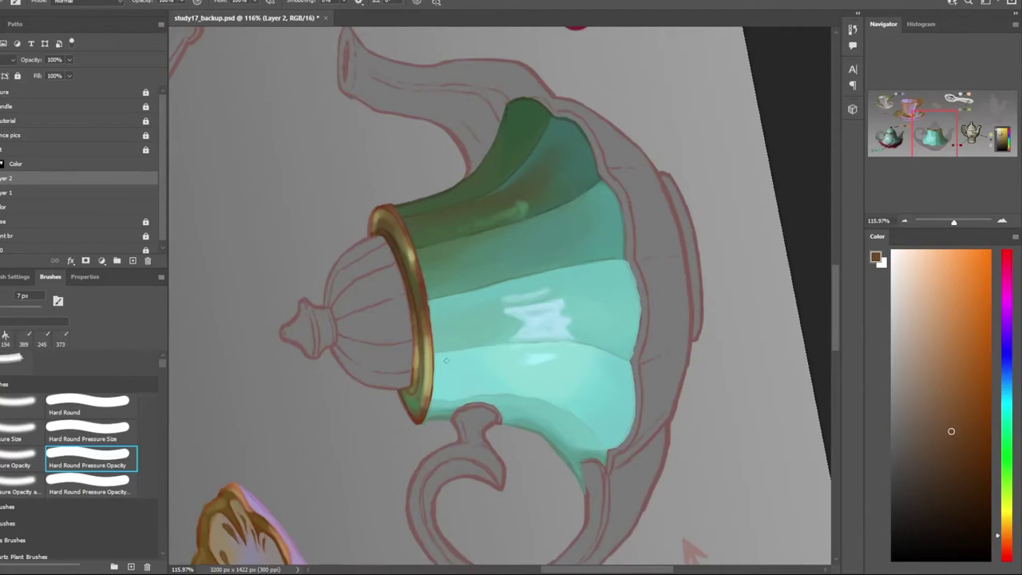
drag(433, 351, 581, 341)
drag(457, 293, 591, 264)
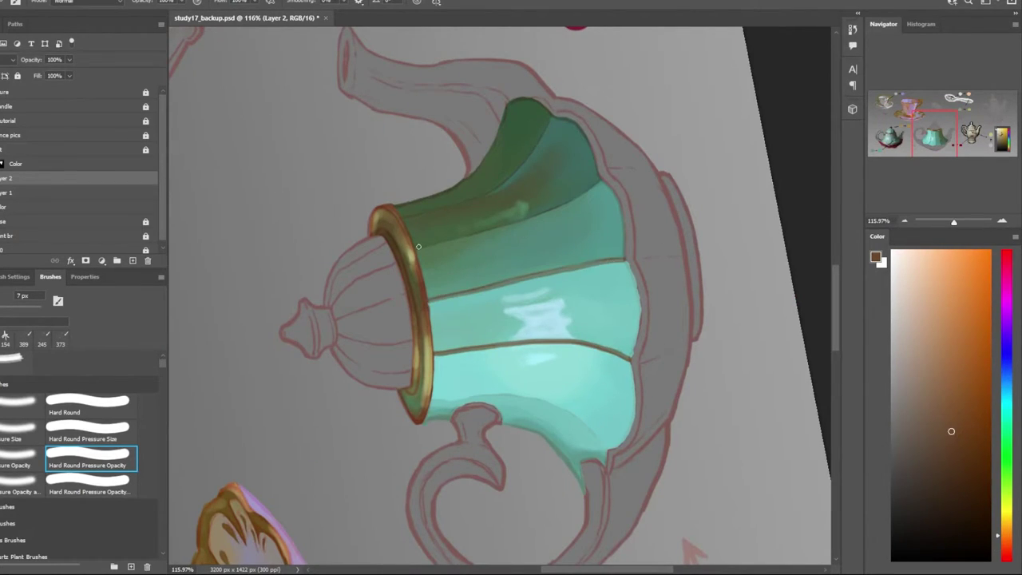
drag(418, 247, 517, 224)
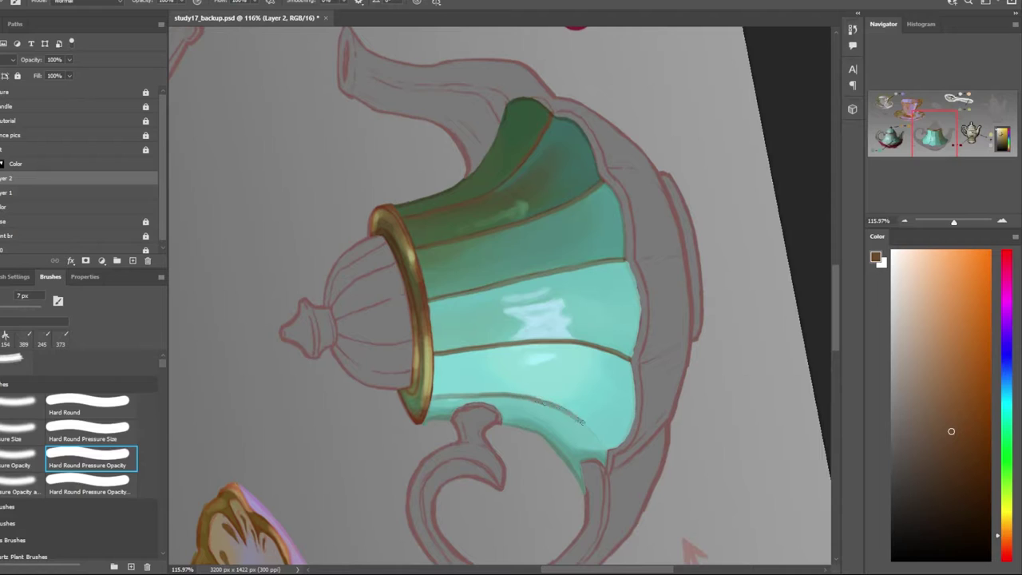
scroll(582, 422, down, 4)
Rotate the canvas back upright and sample a light cyan-grey from the reference teapot
drag(608, 416, 457, 452)
scroll(457, 451, down, 3)
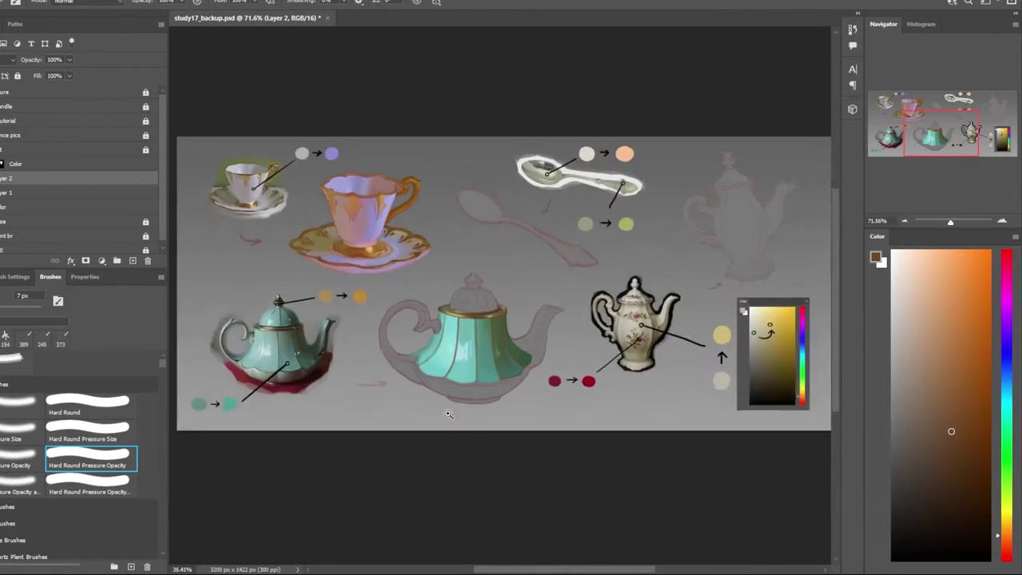
scroll(527, 428, up, 2)
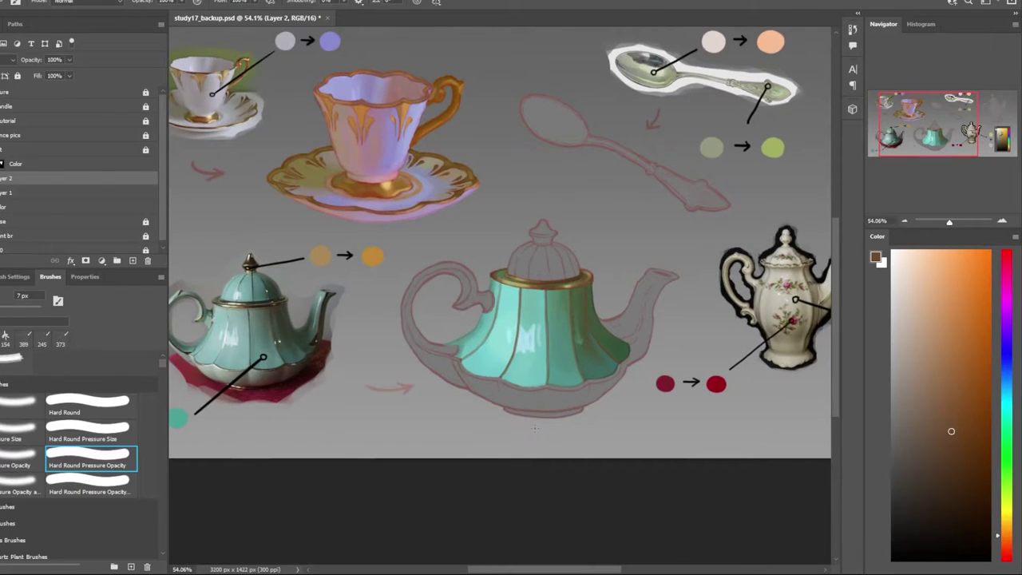
scroll(209, 342, up, 4)
alt+click(742, 385)
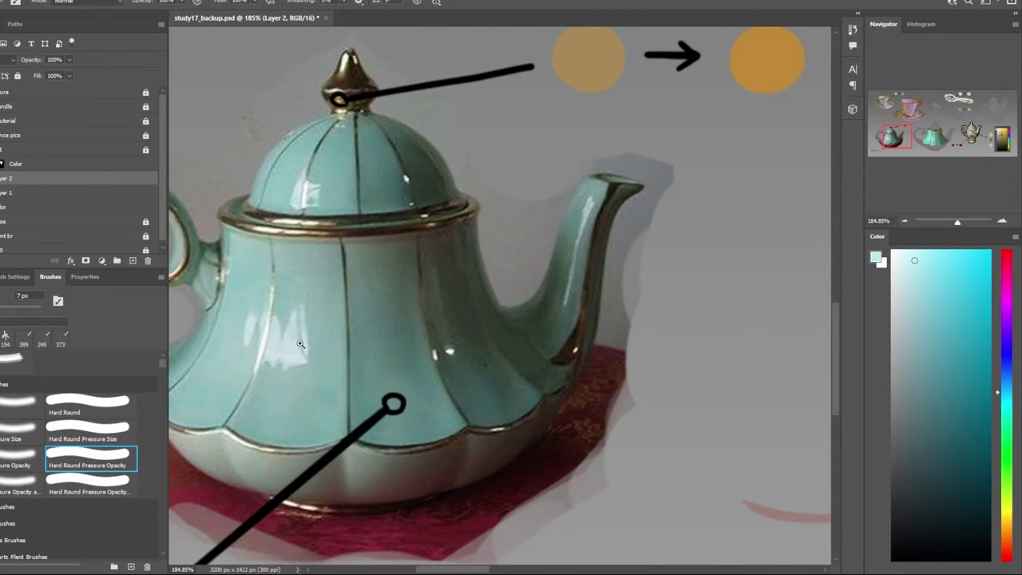
Sample teal from the reference teapot's body
scroll(300, 344, down, 2)
scroll(536, 300, down, 3)
scroll(537, 300, up, 3)
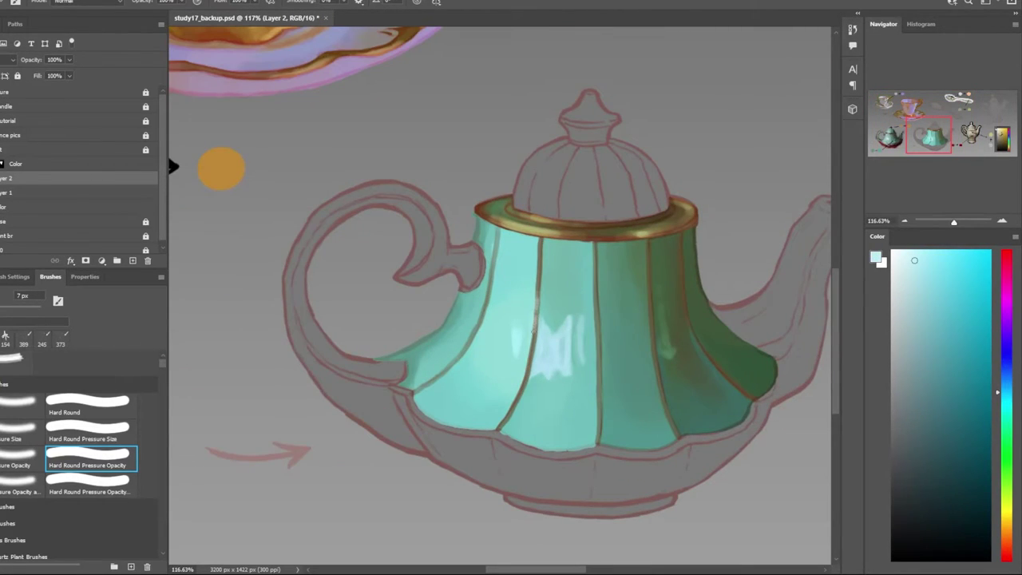
scroll(523, 381, down, 3)
scroll(536, 292, up, 4)
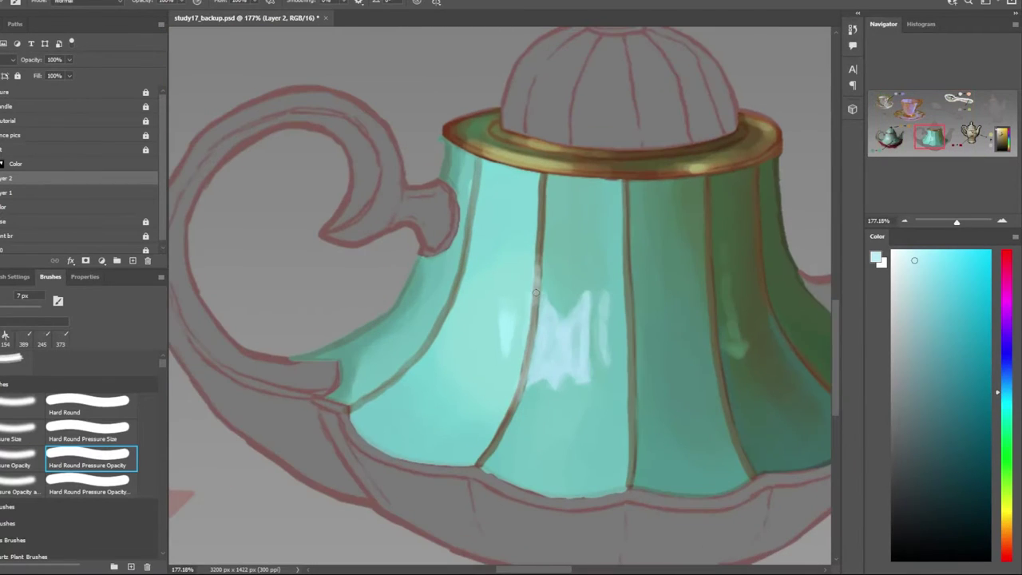
scroll(511, 392, down, 3)
scroll(375, 335, up, 5)
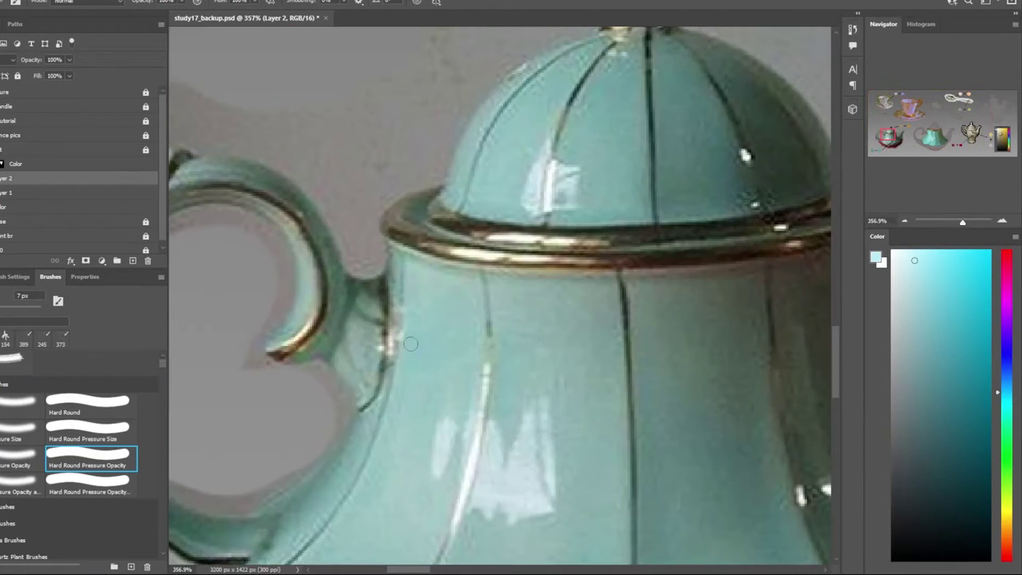
alt+click(392, 320)
Pick a green for the teapot's shadowed side
scroll(392, 319, down, 3)
scroll(511, 264, down, 3)
scroll(511, 264, up, 3)
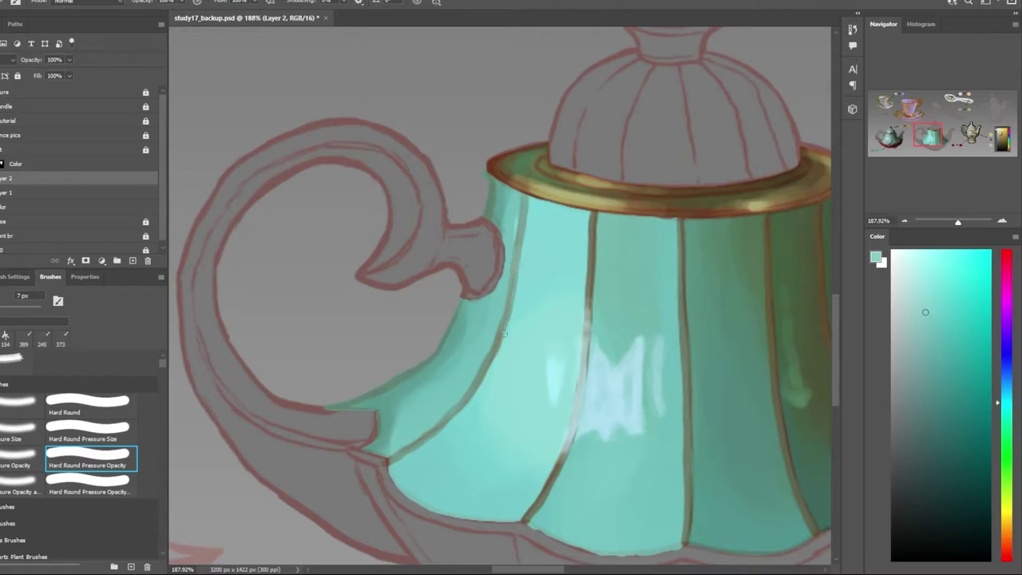
scroll(372, 382, down, 3)
scroll(371, 381, up, 5)
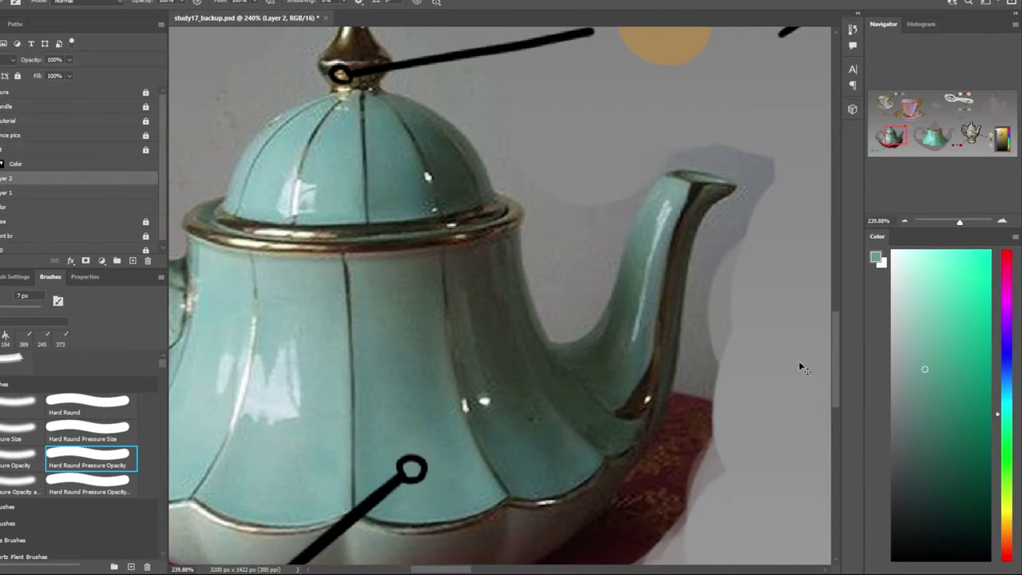
scroll(801, 367, down, 5)
scroll(697, 306, up, 3)
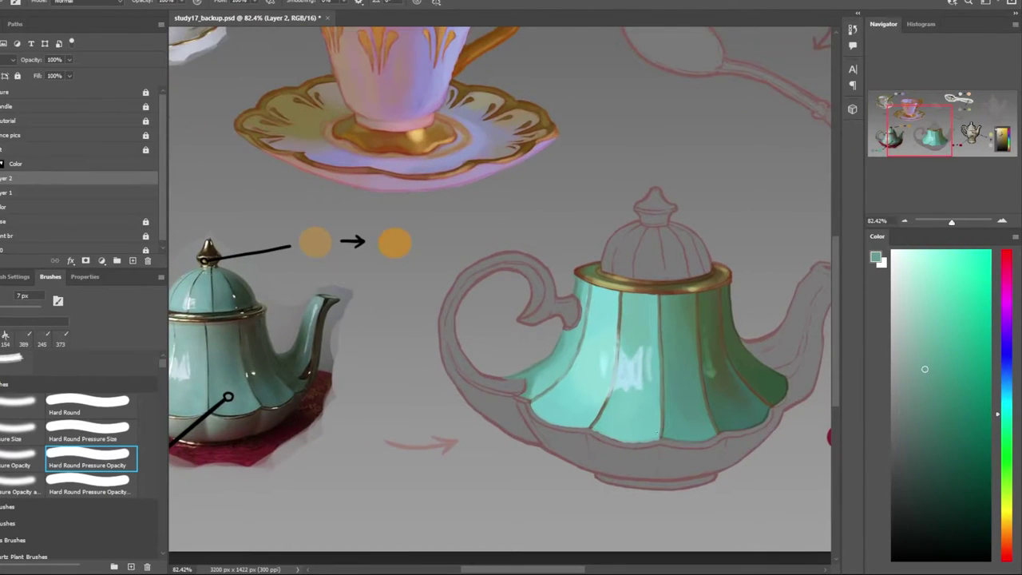
scroll(511, 319, down, 3)
scroll(456, 316, up, 5)
alt+click(456, 315)
scroll(457, 315, down, 3)
scroll(586, 270, up, 3)
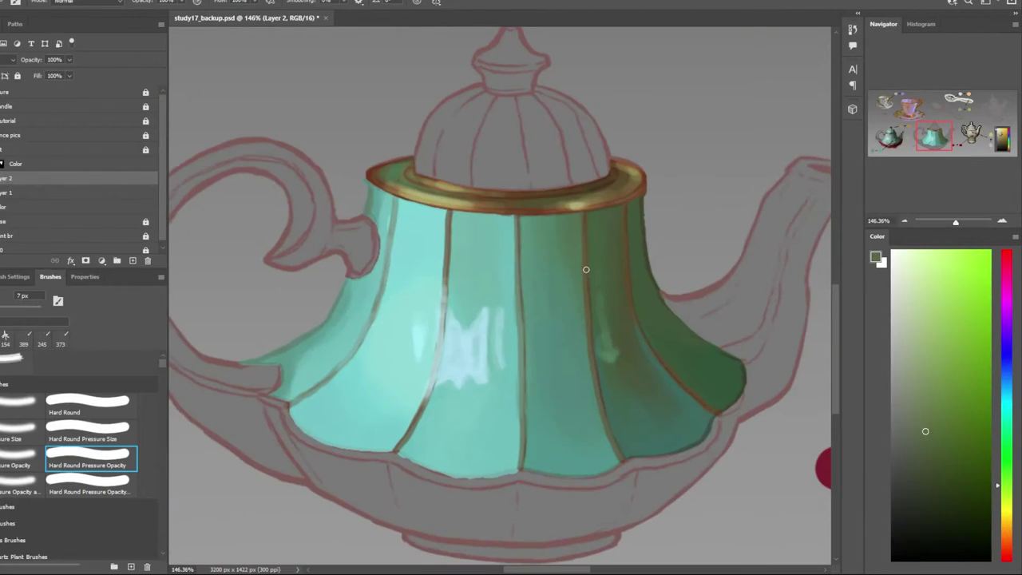
scroll(598, 389, down, 3)
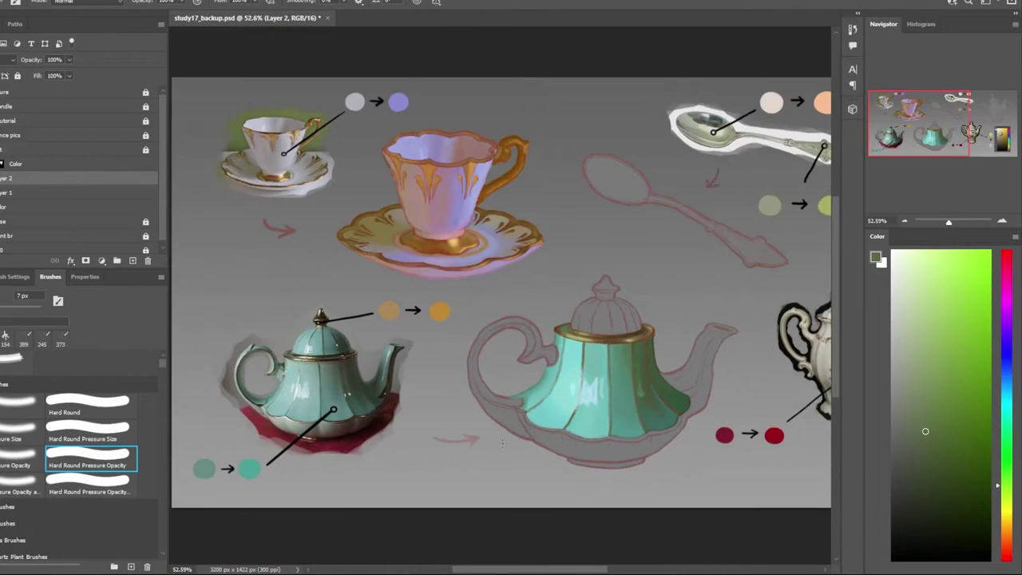
scroll(631, 461, down, 1)
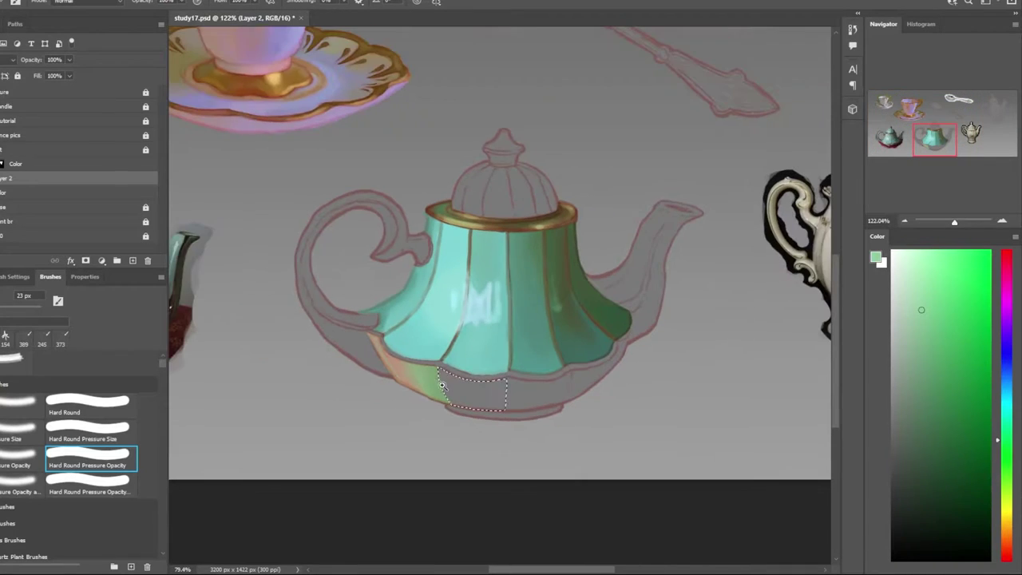
Fill the selected base patch with light green
scroll(314, 401, up, 2)
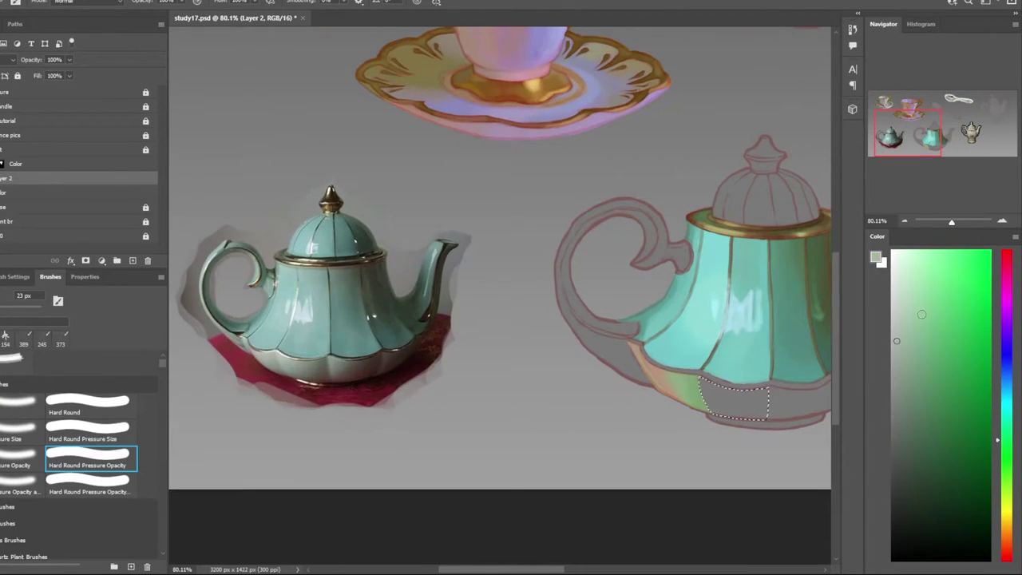
scroll(238, 358, up, 1)
mouse_move(602, 370)
mouse_down()
mouse_move(654, 405)
mouse_move(641, 382)
mouse_up()
click(97, 318)
Repaint the base patch in reddish-brown, then yellow-green, sampled from the reference base
alt+click(301, 364)
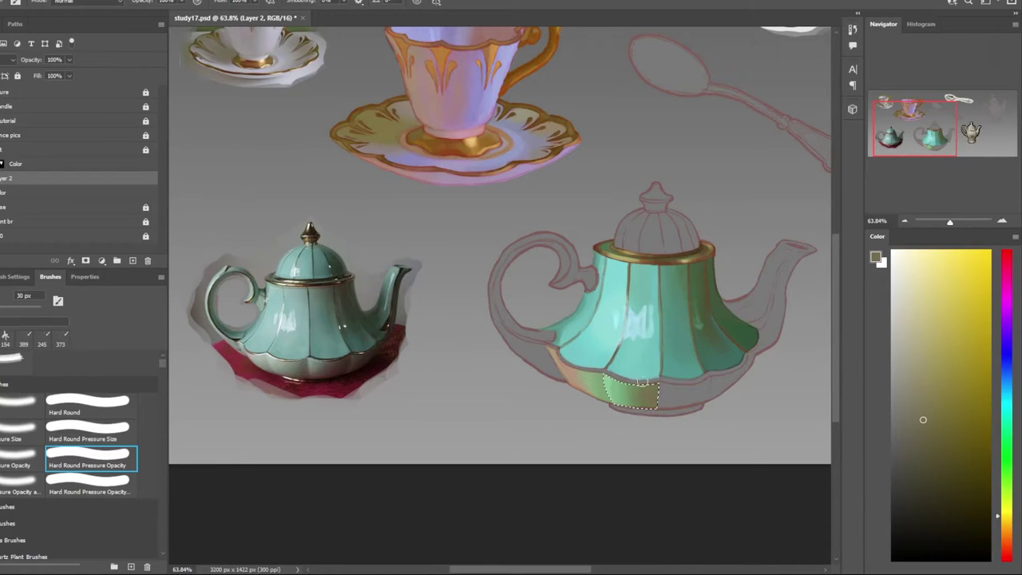
alt+click(312, 368)
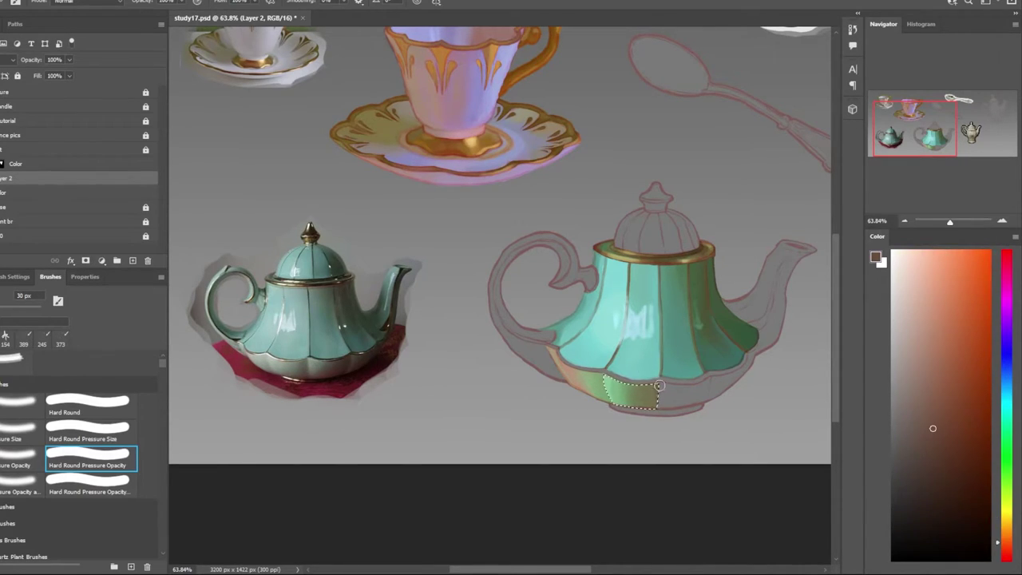
drag(659, 385, 630, 409)
alt+click(630, 410)
drag(630, 407, 637, 393)
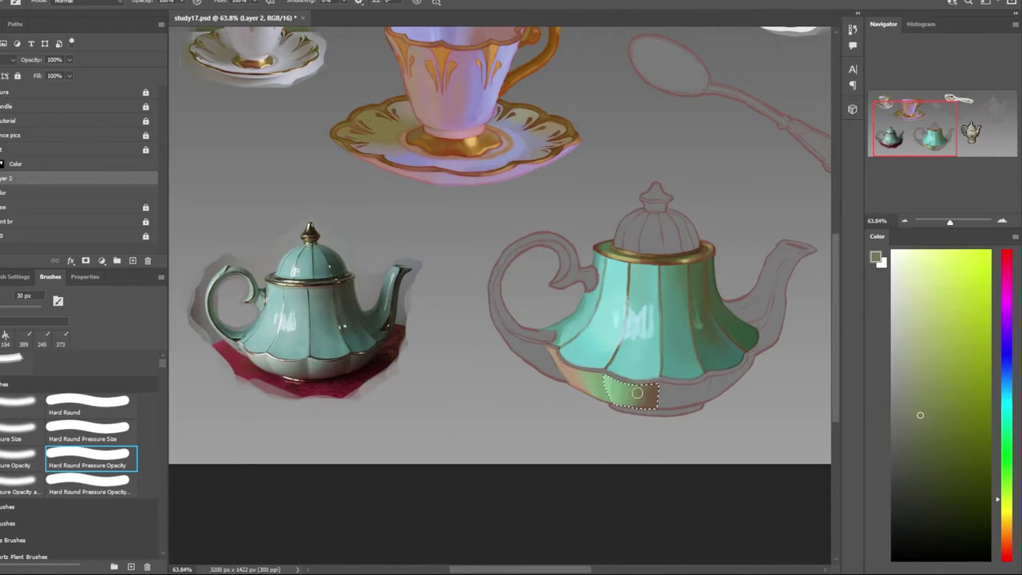
alt+click(619, 380)
Outline the unpainted patch of the teapot's lower band
scroll(603, 425, down, 1)
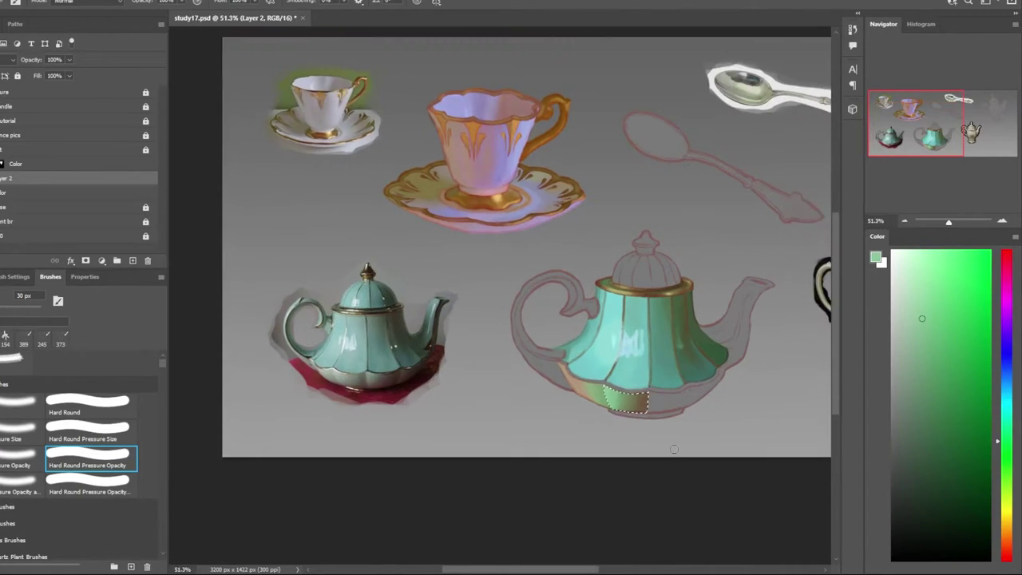
scroll(648, 445, up, 2)
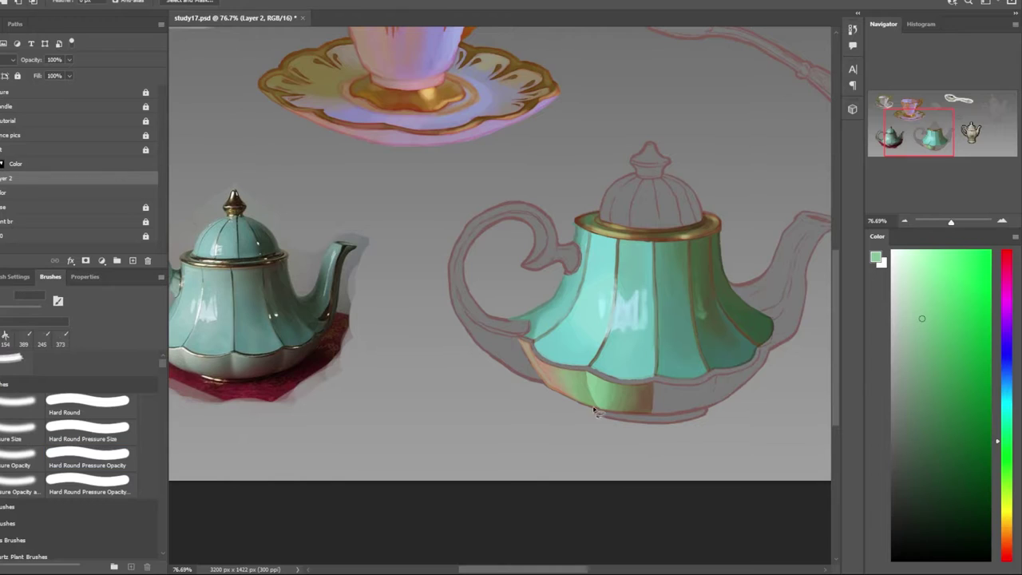
scroll(653, 437, up, 2)
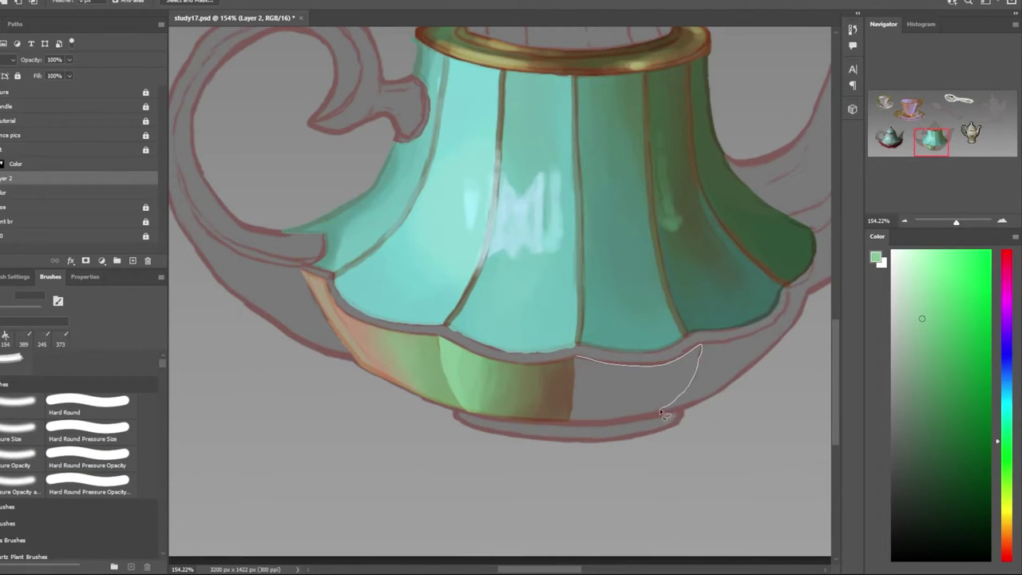
drag(573, 391, 571, 404)
scroll(571, 403, up, 1)
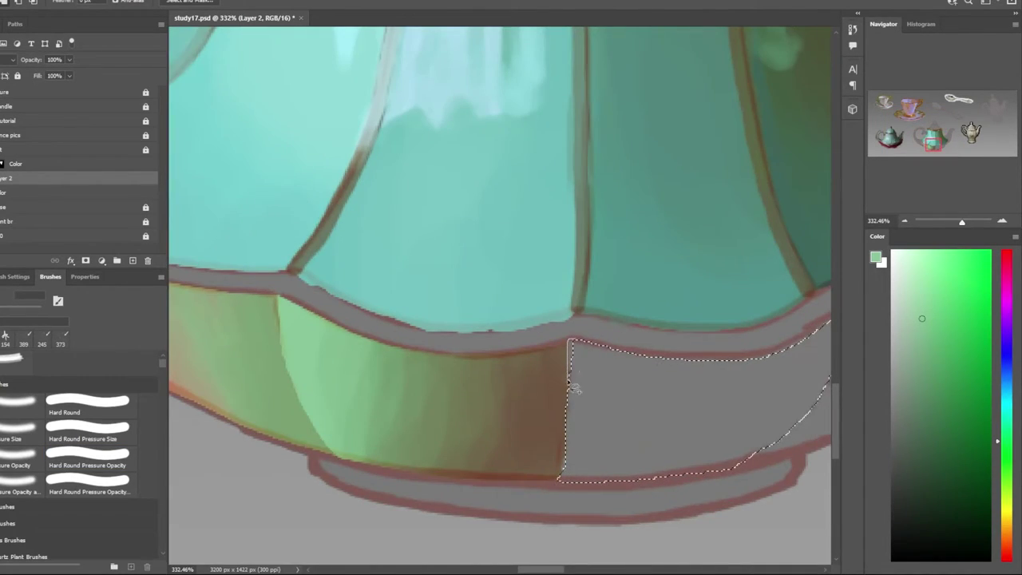
scroll(511, 391, down, 2)
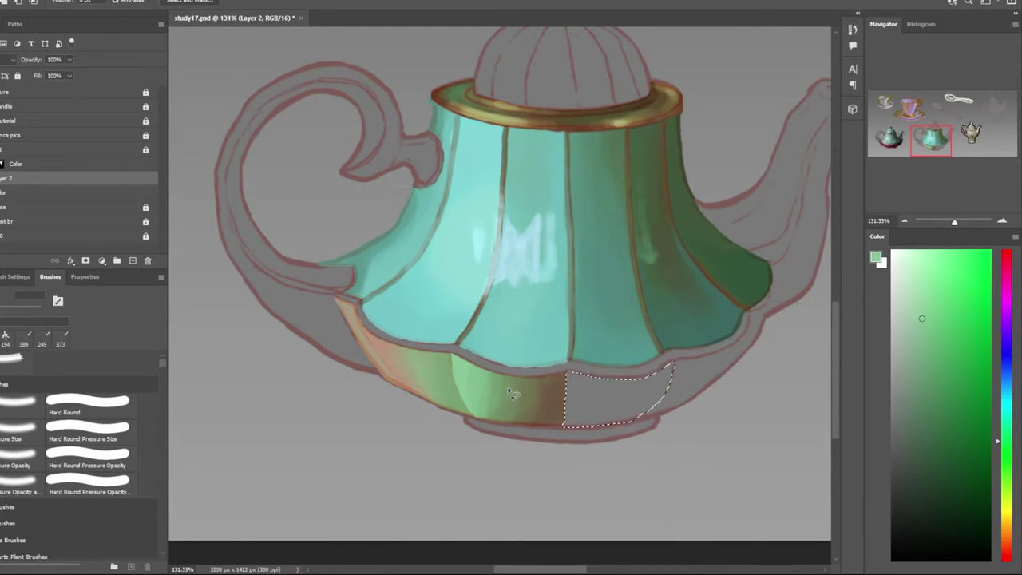
With the Brush tool, paint the selected patch light green
key(b)
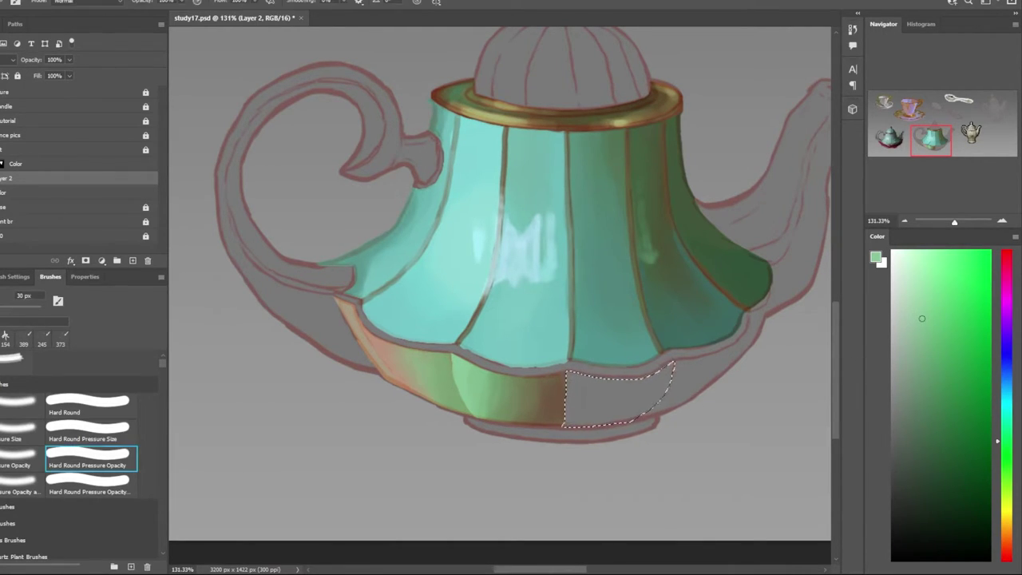
scroll(572, 391, down, 4)
alt+click(591, 395)
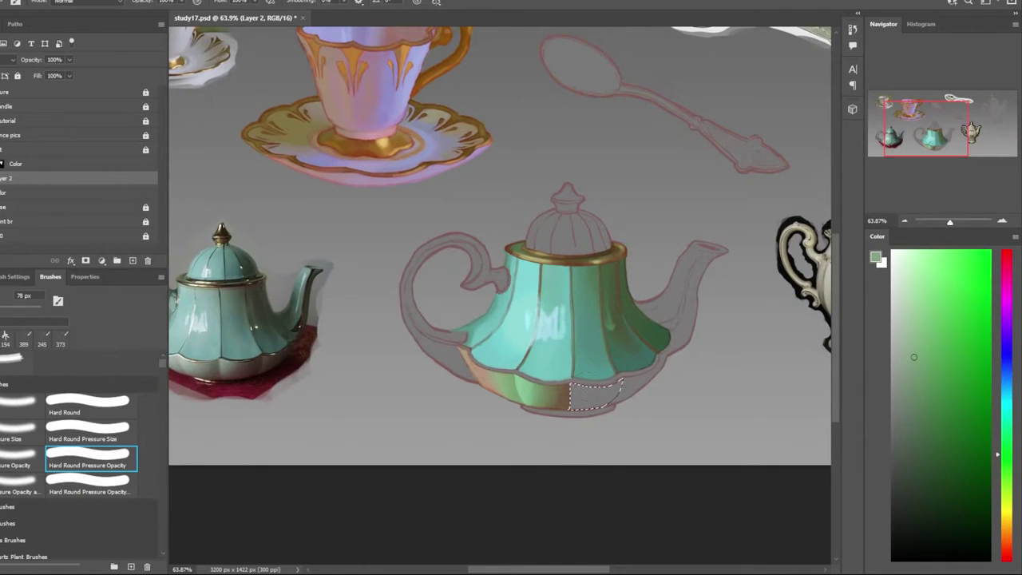
mouse_move(617, 381)
mouse_down()
mouse_move(579, 397)
mouse_move(572, 420)
mouse_up()
Shift the paint colour through olive and orange-brown, darkening the patch with red-brown
alt+click(243, 365)
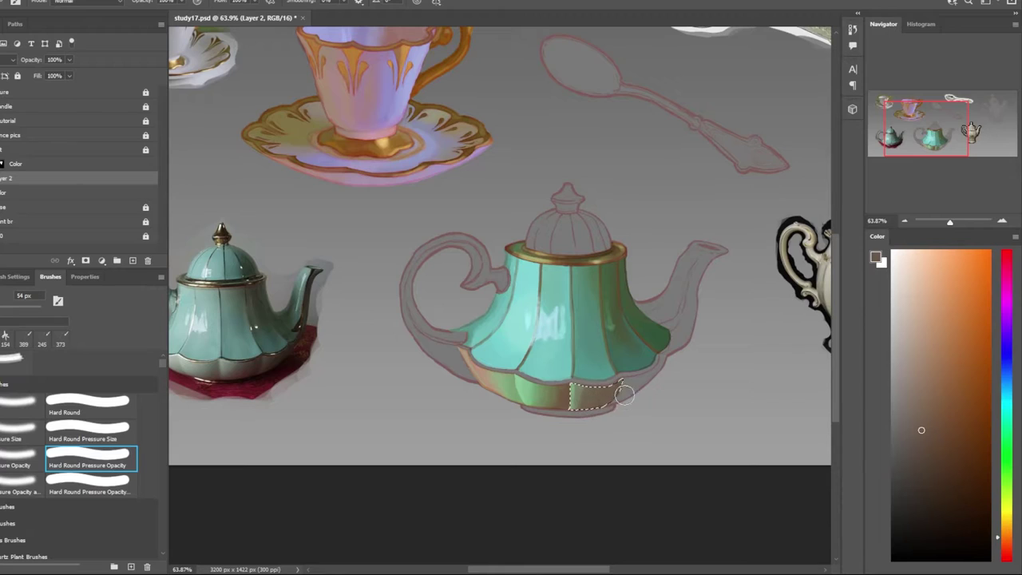
alt+click(579, 385)
alt+click(587, 388)
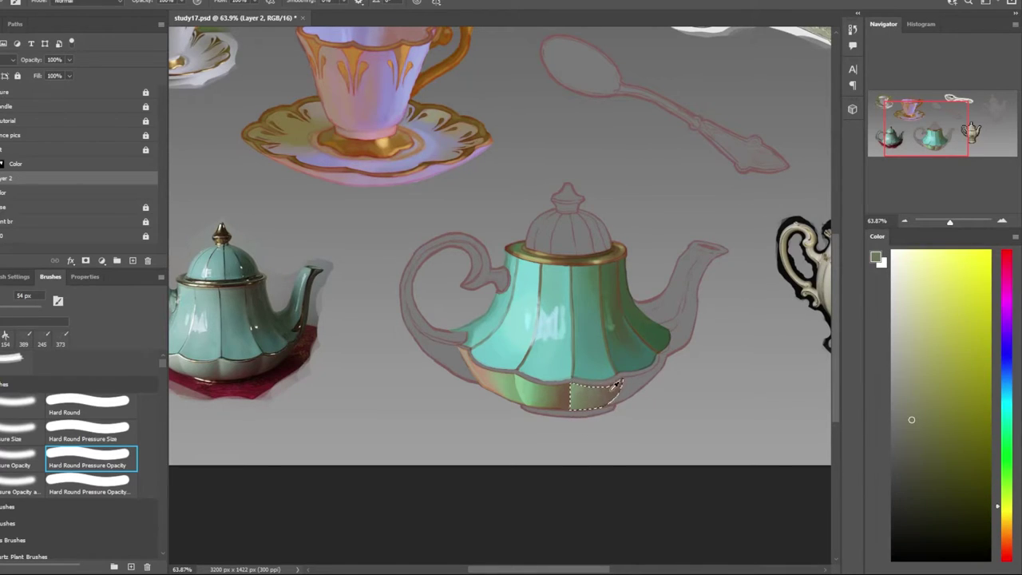
alt+click(581, 418)
alt+click(263, 368)
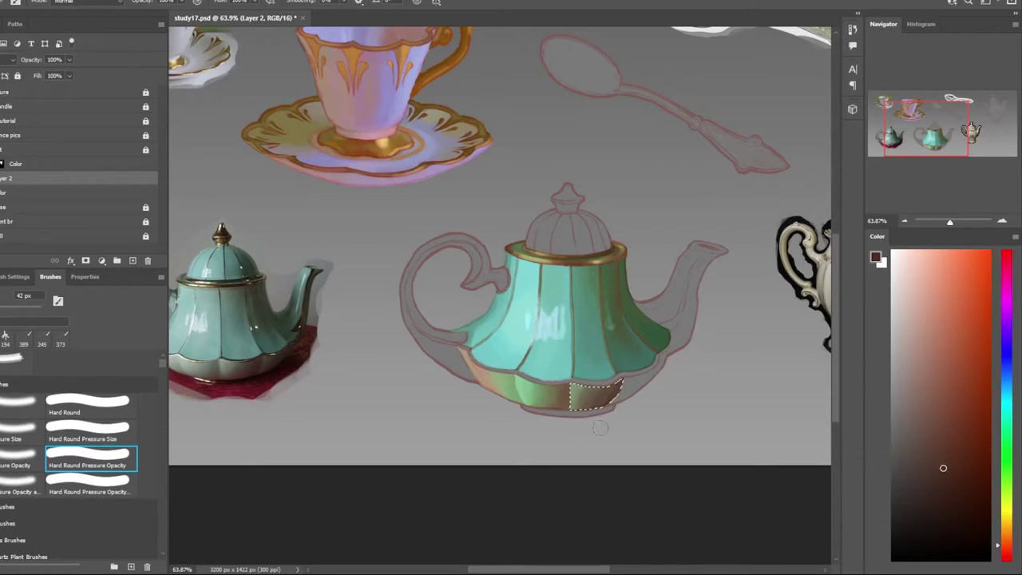
alt+click(600, 389)
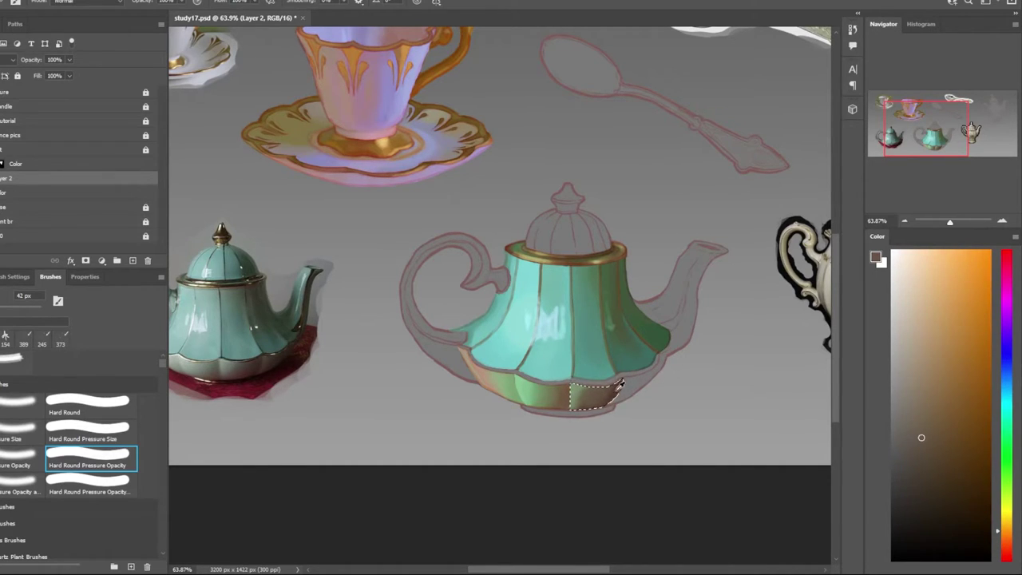
alt+click(587, 390)
Paint olive-green strokes across the selected patch
scroll(596, 397, up, 5)
alt+click(510, 408)
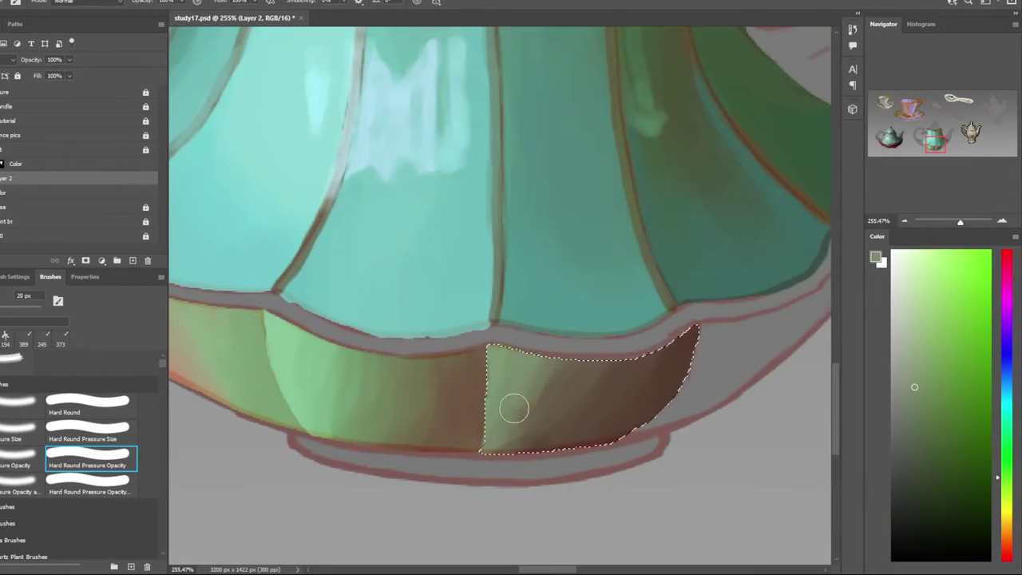
mouse_move(511, 408)
mouse_down()
mouse_move(591, 377)
mouse_move(565, 385)
mouse_move(631, 375)
mouse_up()
alt+click(591, 377)
alt+click(495, 447)
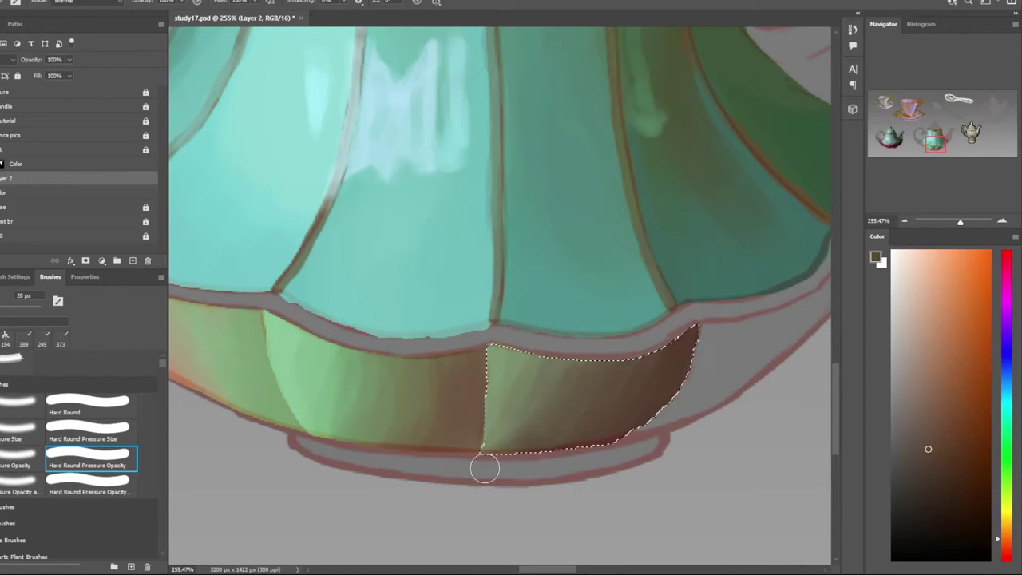
Sample the neighbouring band's green and save the painting
scroll(484, 465, down, 2)
alt+click(518, 379)
scroll(550, 370, down, 3)
scroll(566, 381, down, 4)
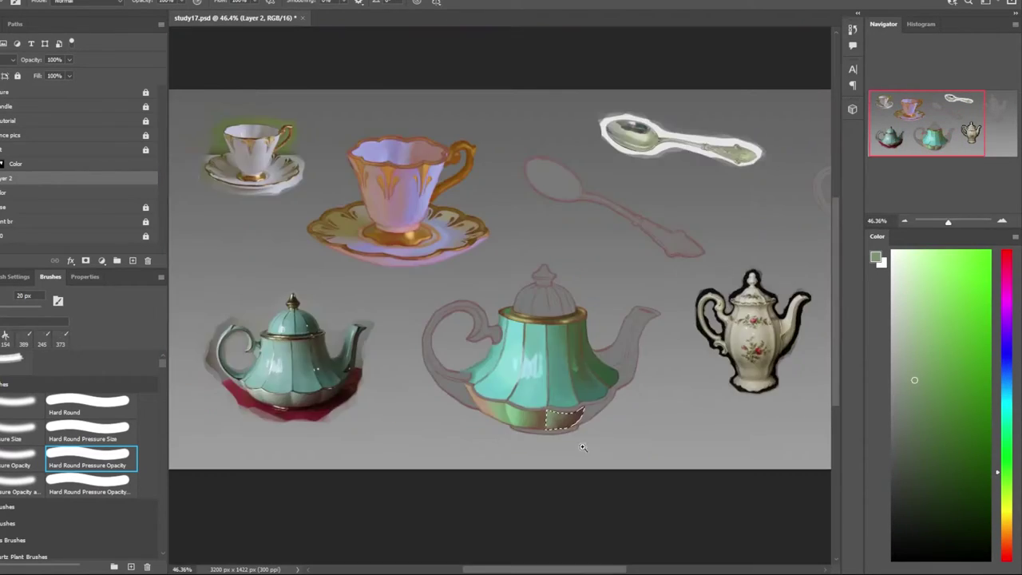
key(ctrl+s)
Select the next unpainted section around the base's right end
scroll(567, 374, up, 5)
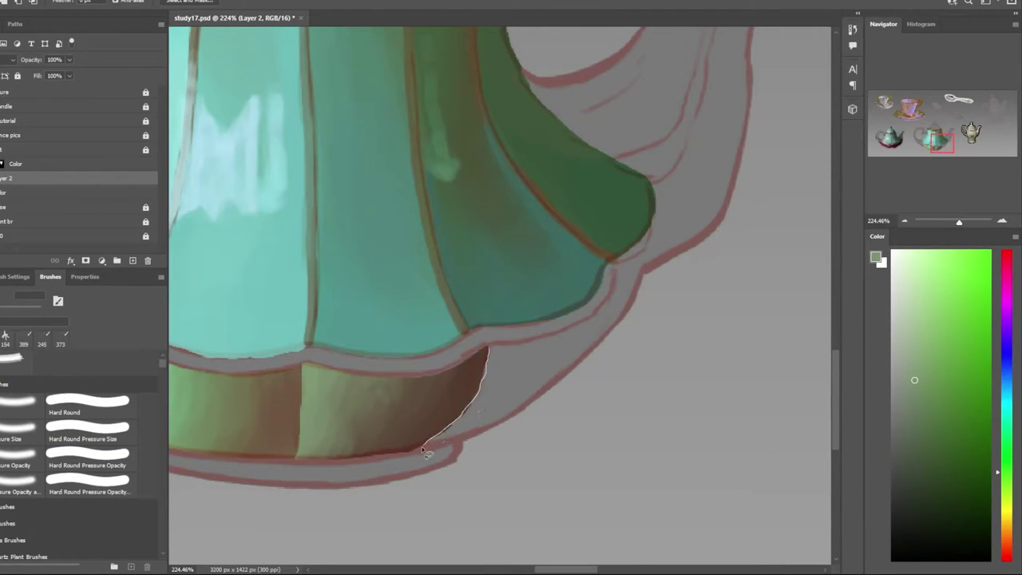
drag(473, 400, 477, 435)
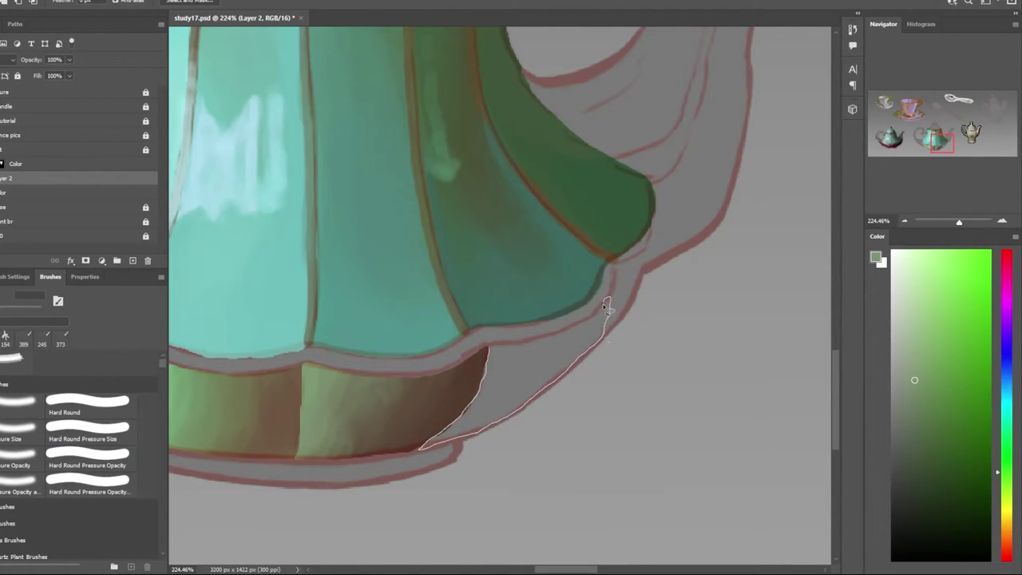
drag(606, 307, 491, 349)
scroll(491, 349, down, 4)
key(b)
scroll(226, 389, up, 2)
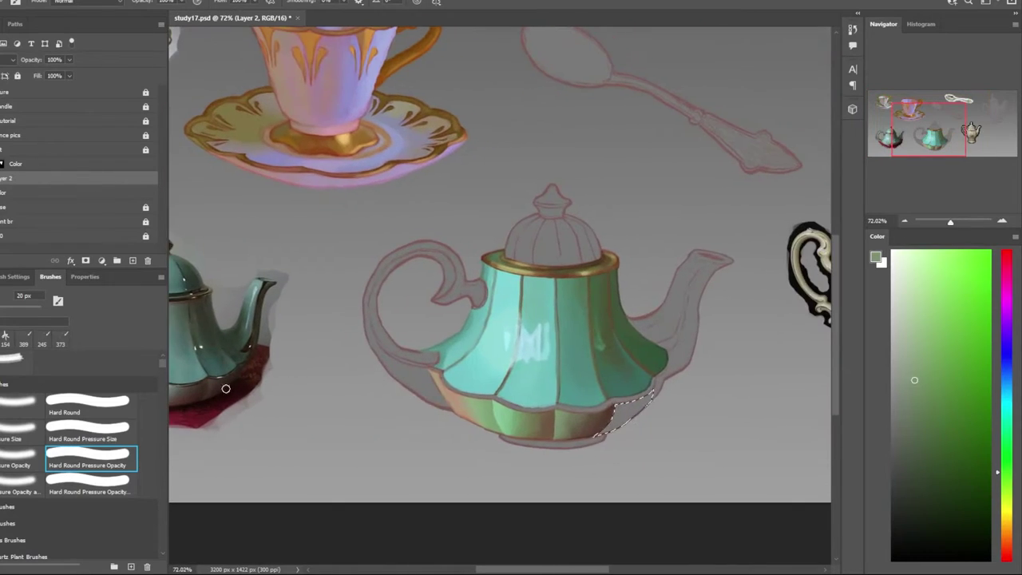
scroll(225, 389, up, 5)
Paint the new selection with brown sampled from the reference teapot
alt+click(454, 363)
scroll(525, 343, down, 3)
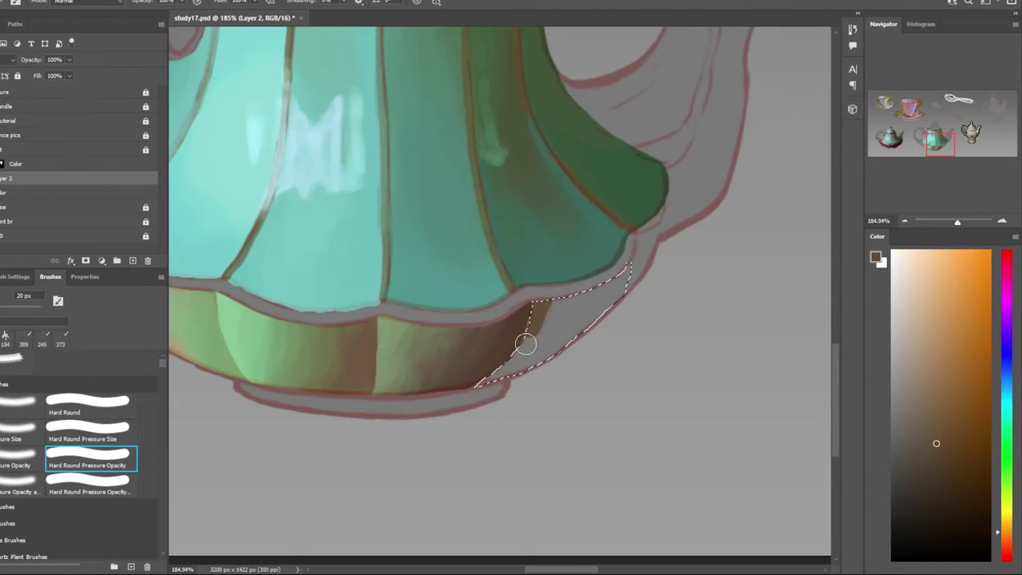
mouse_move(525, 343)
mouse_down()
mouse_move(559, 322)
mouse_move(589, 372)
mouse_up()
scroll(589, 372, down, 3)
scroll(632, 434, down, 2)
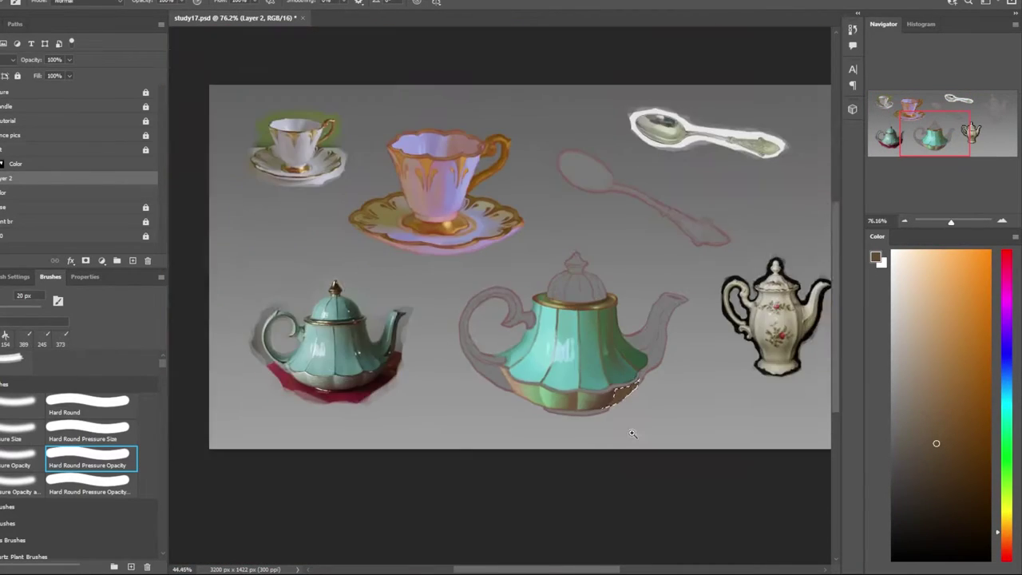
scroll(633, 434, down, 2)
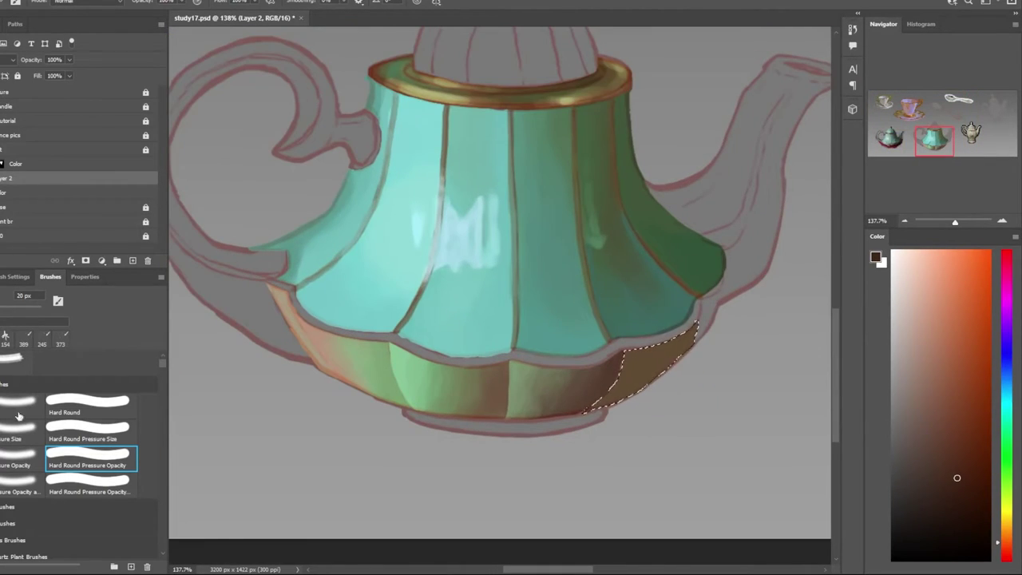
Paint over the selected right end of the base with a larger brush
click(19, 459)
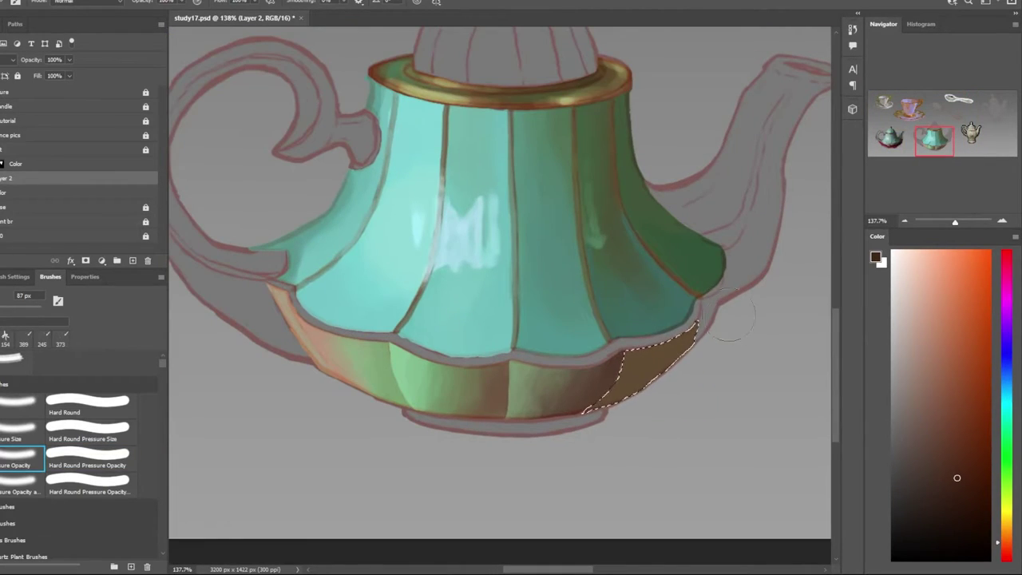
drag(678, 335, 599, 403)
scroll(510, 404, down, 5)
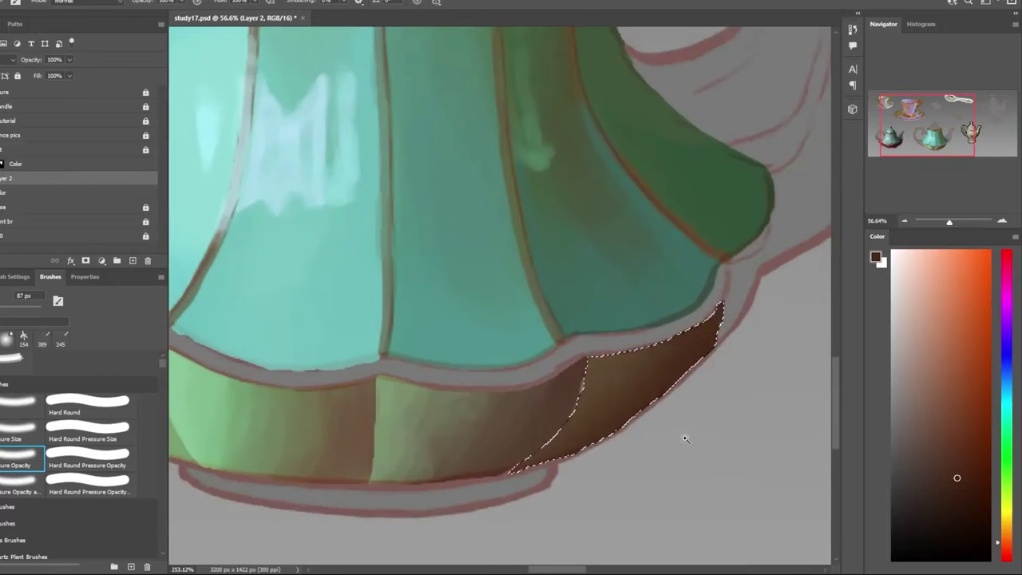
scroll(713, 343, up, 3)
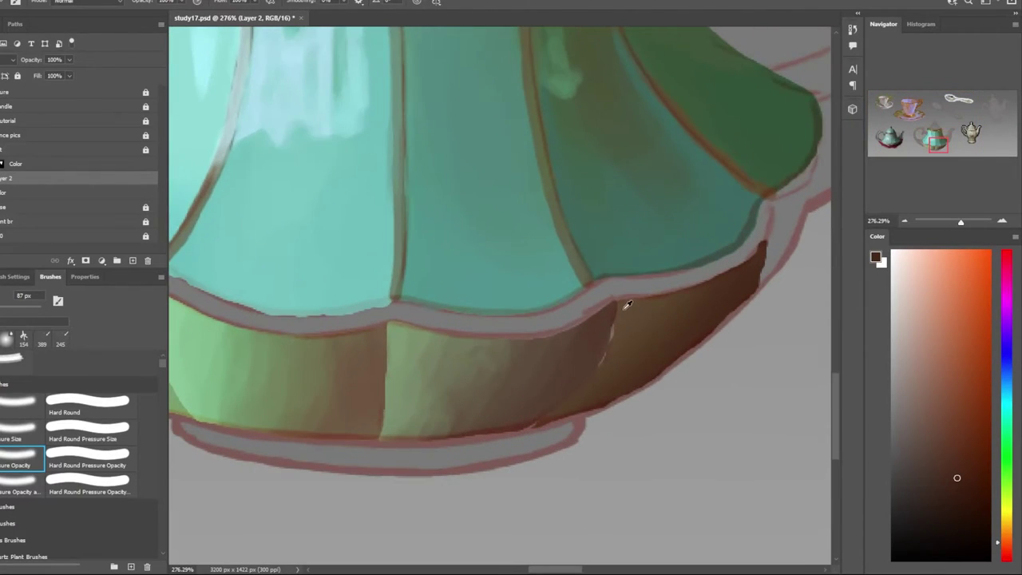
Lighten the dark seam in the base band with a sampled light green
alt+click(500, 342)
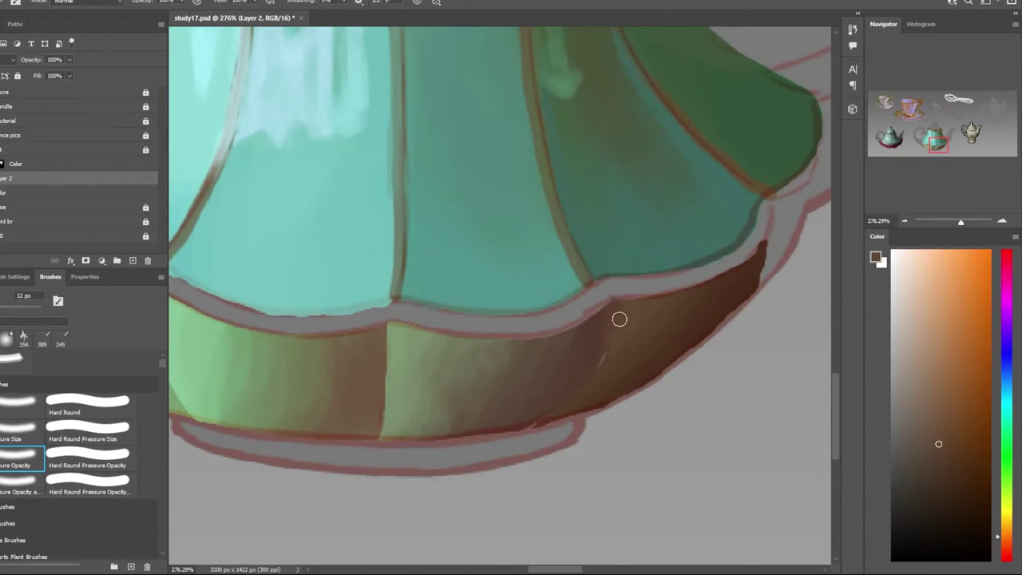
scroll(518, 434, down, 5)
scroll(631, 421, up, 3)
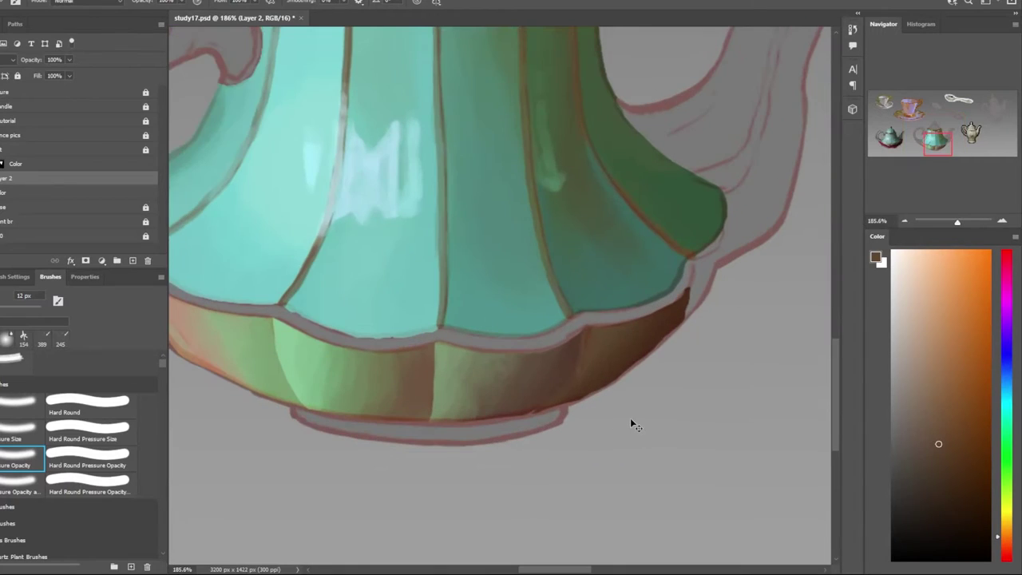
scroll(596, 372, up, 2)
scroll(572, 350, up, 1)
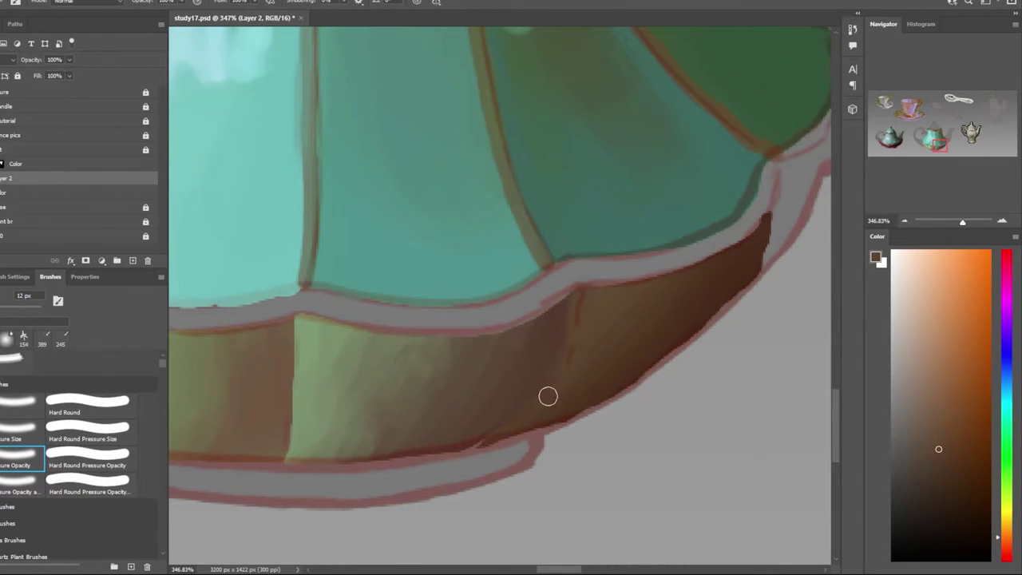
scroll(495, 439, down, 5)
scroll(501, 448, up, 4)
scroll(506, 456, up, 1)
alt+click(471, 383)
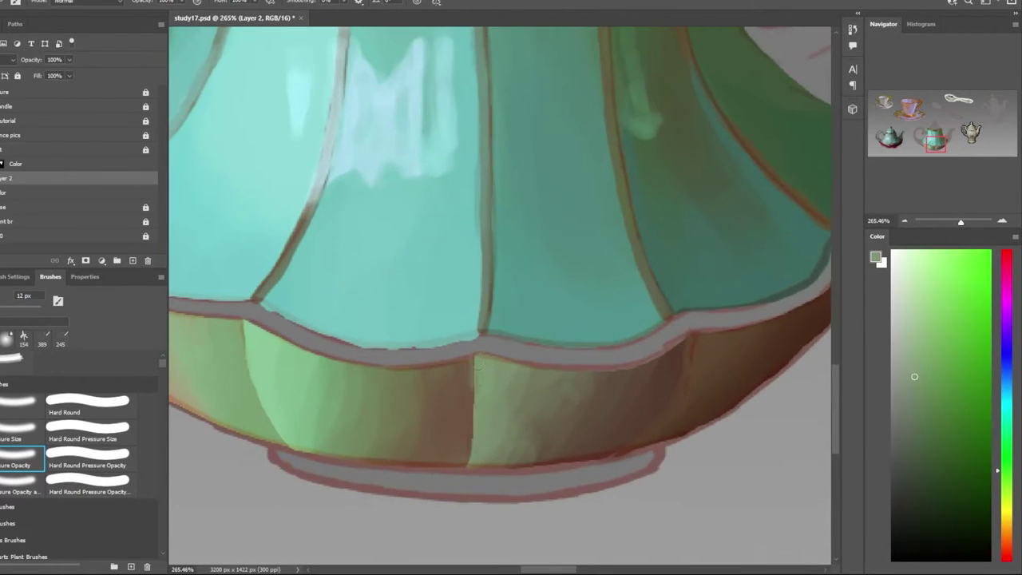
drag(476, 365, 468, 462)
Paint light yellow-green over the band's left panel
alt+click(463, 447)
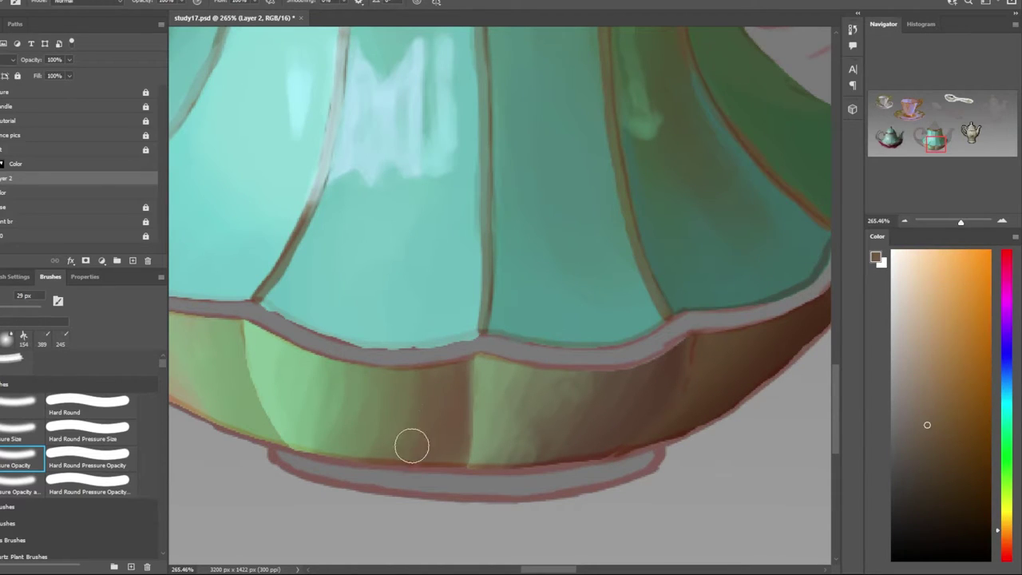
alt+click(404, 384)
alt+click(337, 372)
alt+click(316, 362)
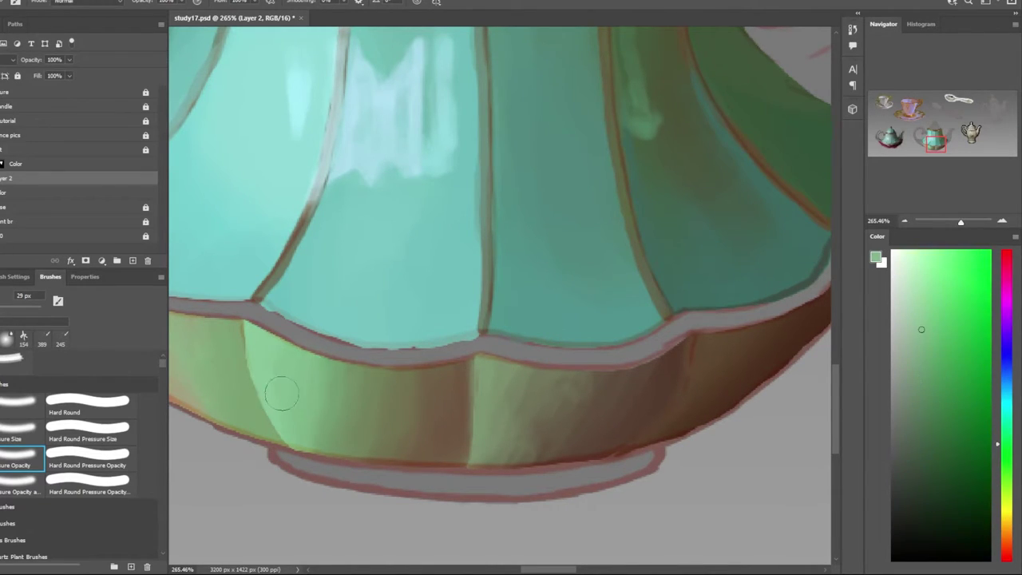
alt+click(287, 403)
drag(246, 327, 276, 431)
alt+click(261, 332)
Shade the lower band with dark browns and greens sampled from the base
scroll(309, 426, down, 5)
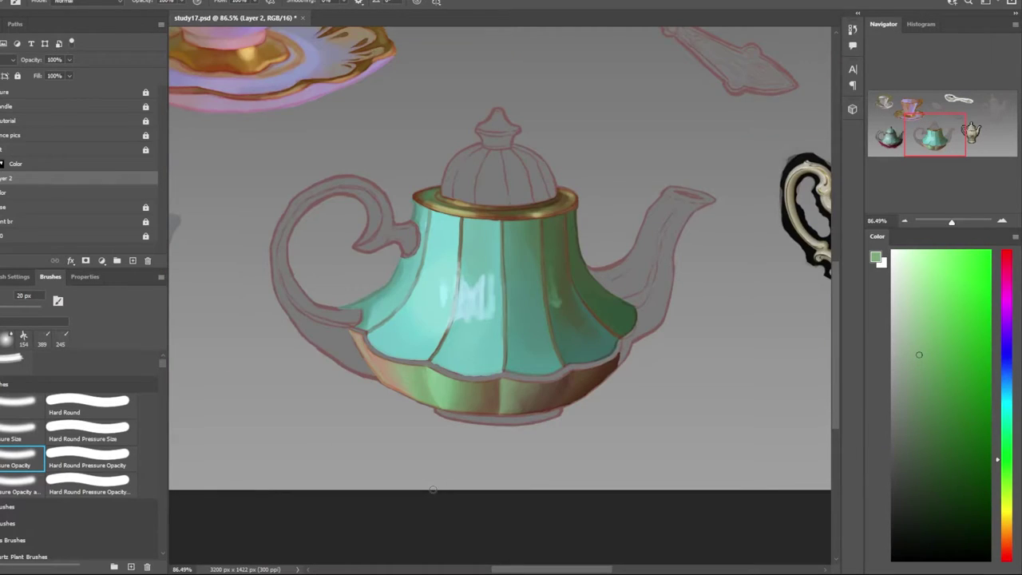
scroll(530, 399, up, 5)
alt+click(475, 375)
alt+click(475, 404)
alt+click(505, 435)
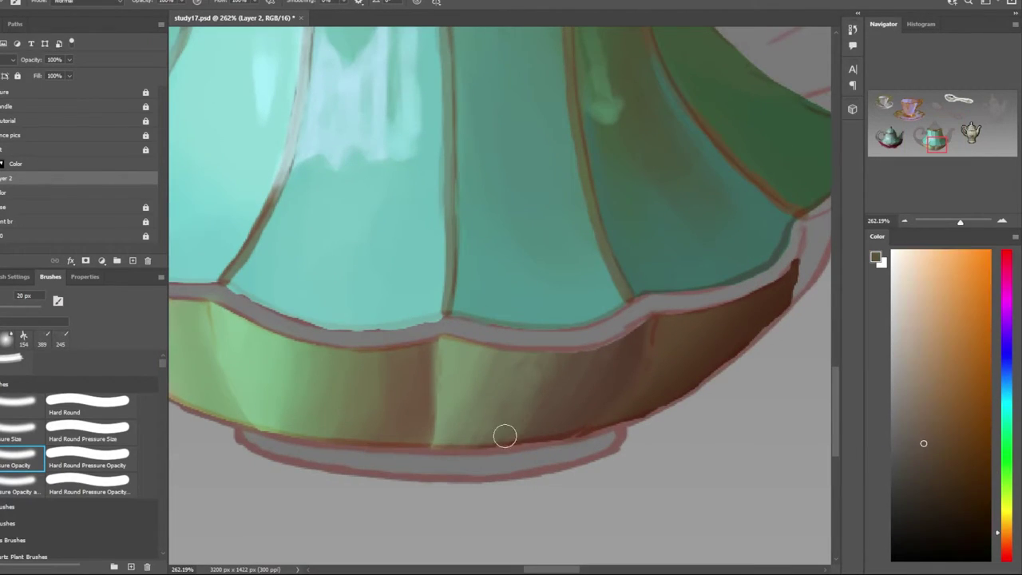
alt+click(506, 369)
alt+click(532, 397)
alt+click(570, 383)
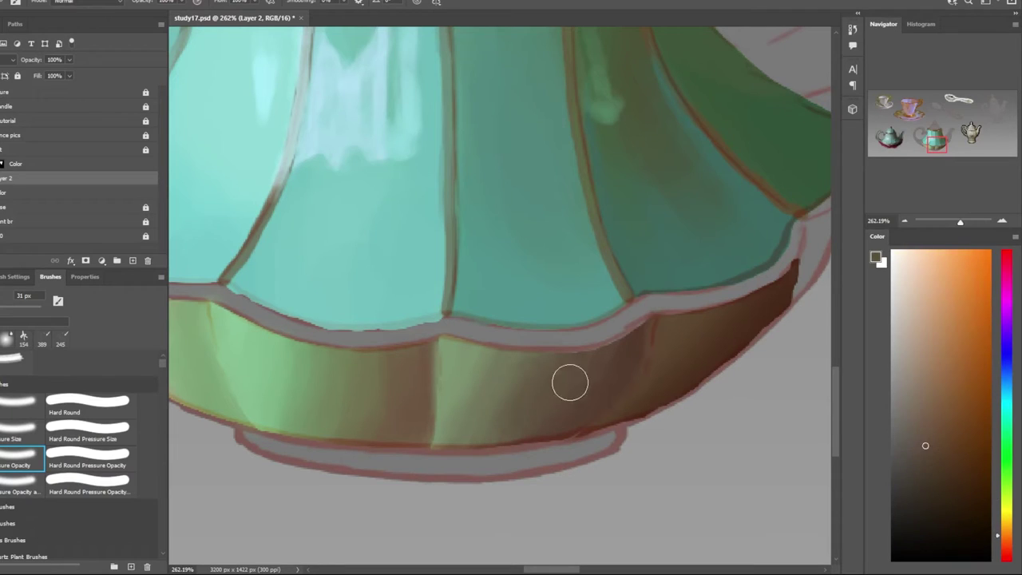
alt+click(568, 416)
Sample light grey from the reference and pick a pale yellow-green for the band
scroll(483, 413, down, 4)
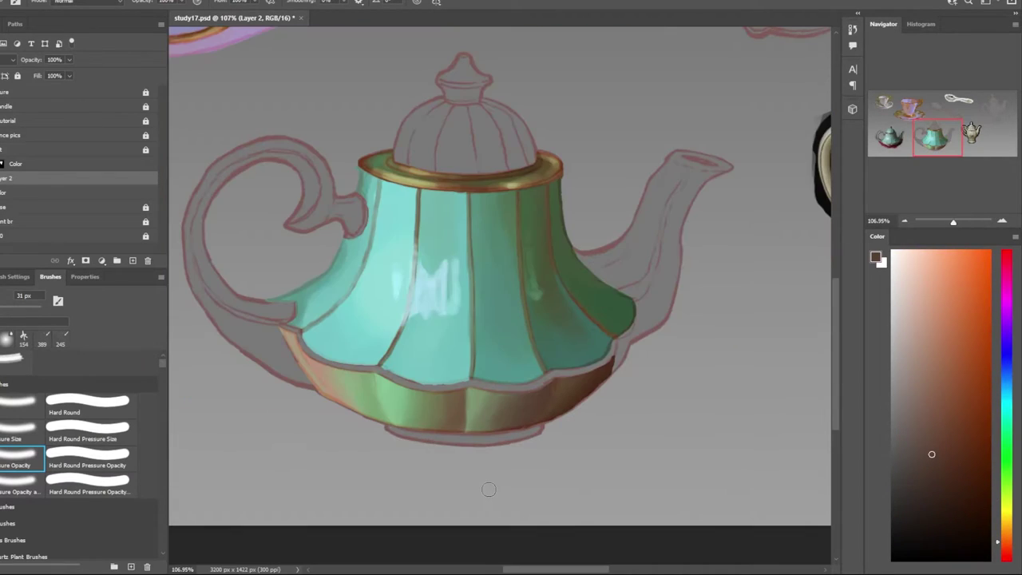
scroll(479, 506, up, 2)
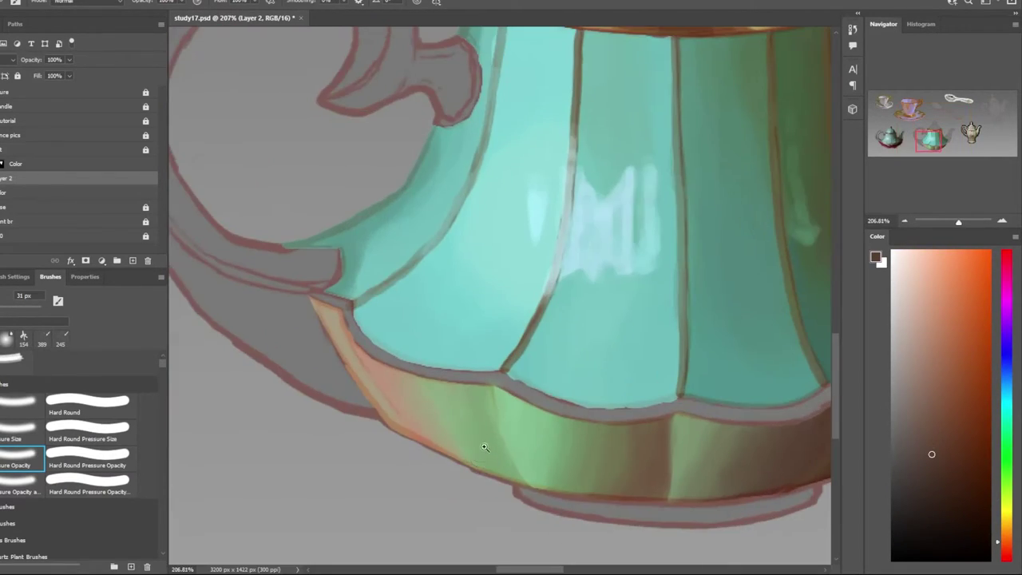
scroll(475, 472, down, 1)
scroll(474, 472, down, 4)
scroll(291, 407, up, 2)
alt+click(291, 407)
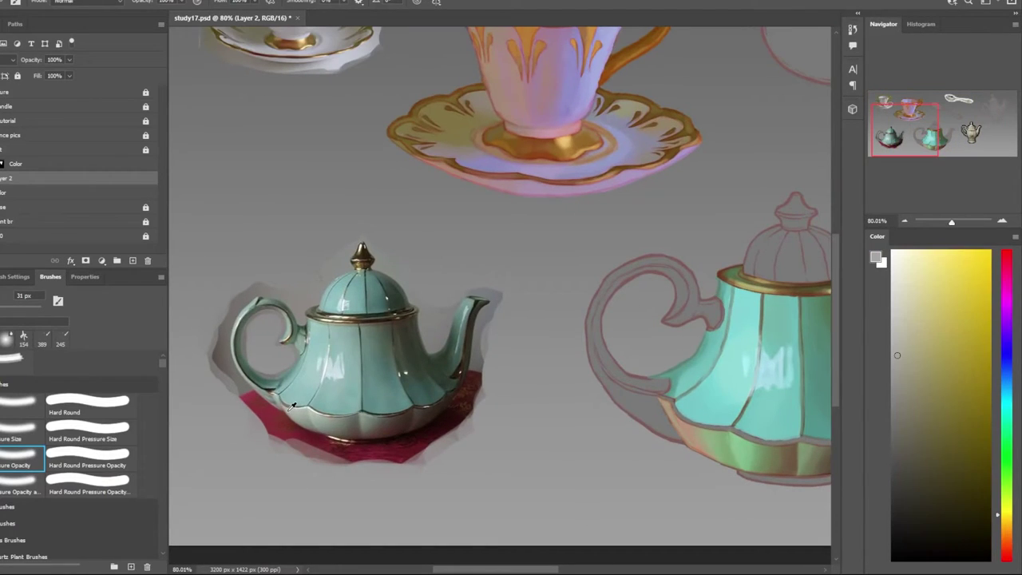
click(917, 328)
scroll(503, 319, down, 4)
Lasso the leftmost facet of the lower band and paint it pale yellow
scroll(412, 294, up, 8)
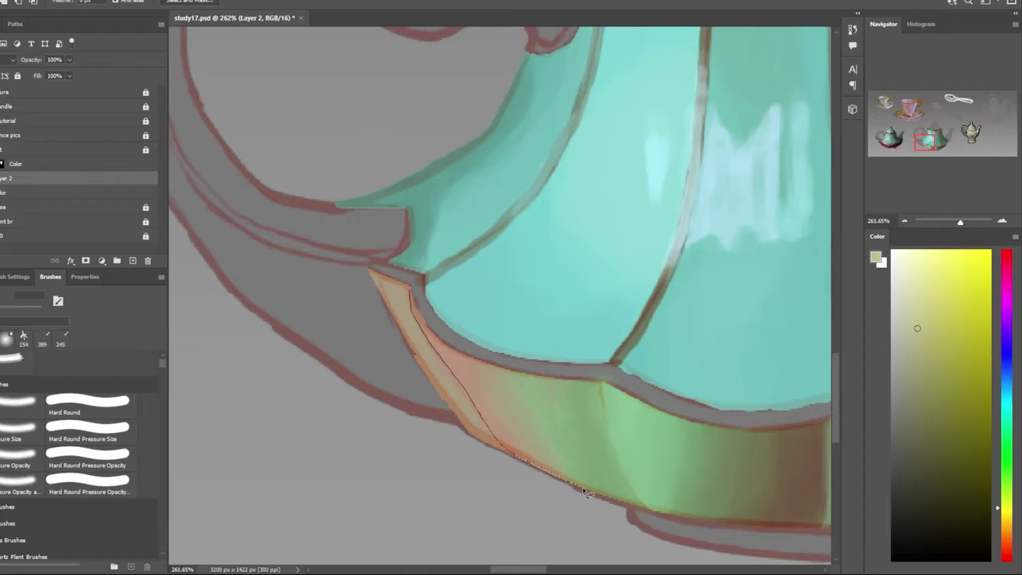
drag(479, 415, 619, 465)
mouse_move(372, 289)
mouse_down()
mouse_move(609, 421)
mouse_move(634, 503)
mouse_up()
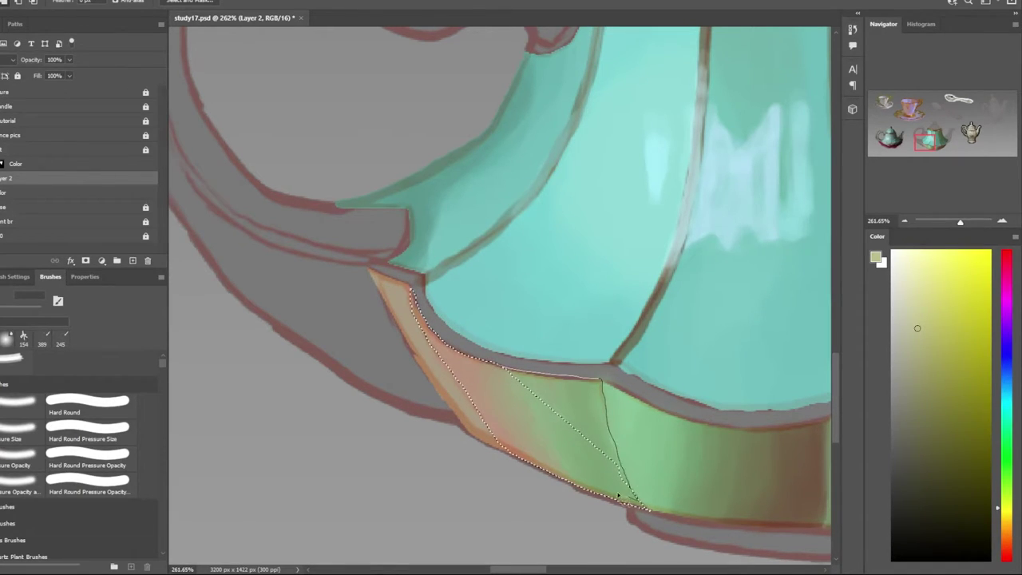
click(20, 459)
drag(463, 359, 366, 383)
scroll(365, 383, down, 10)
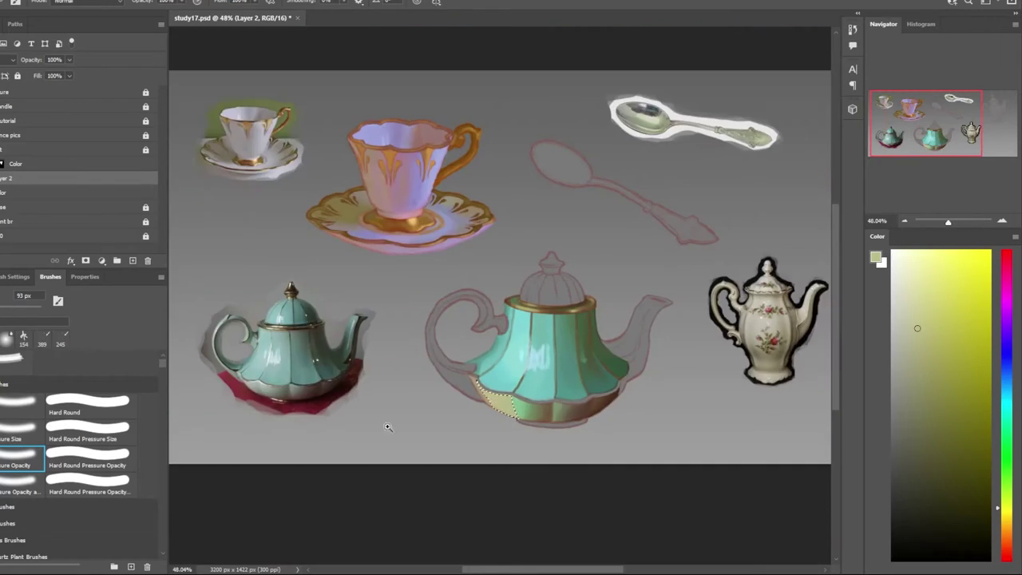
scroll(273, 395, up, 6)
Sample a brown from the reference teapot and lasso the band facet beside the handle
alt+click(273, 395)
scroll(568, 427, down, 4)
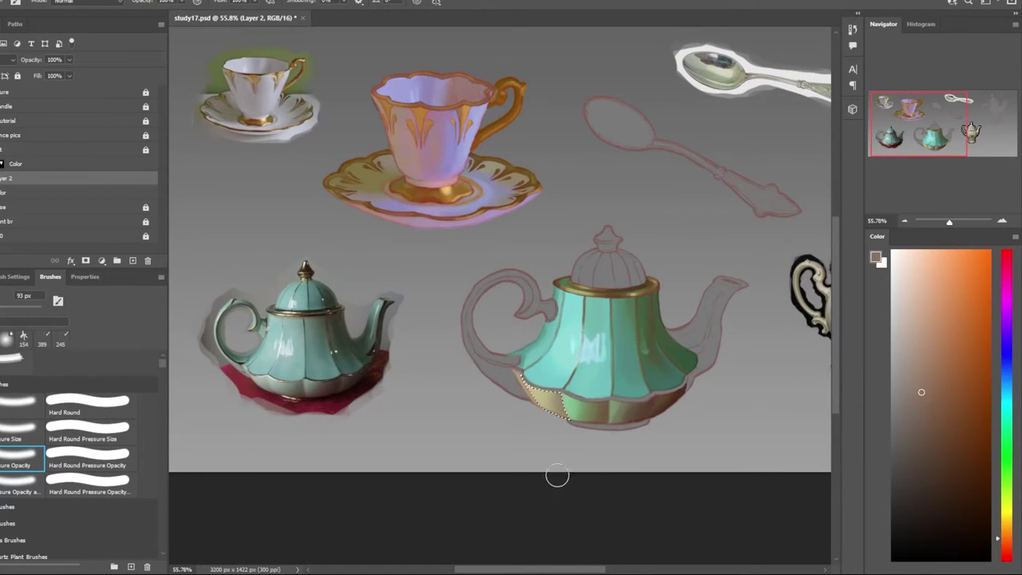
scroll(551, 411, up, 1)
scroll(656, 424, down, 2)
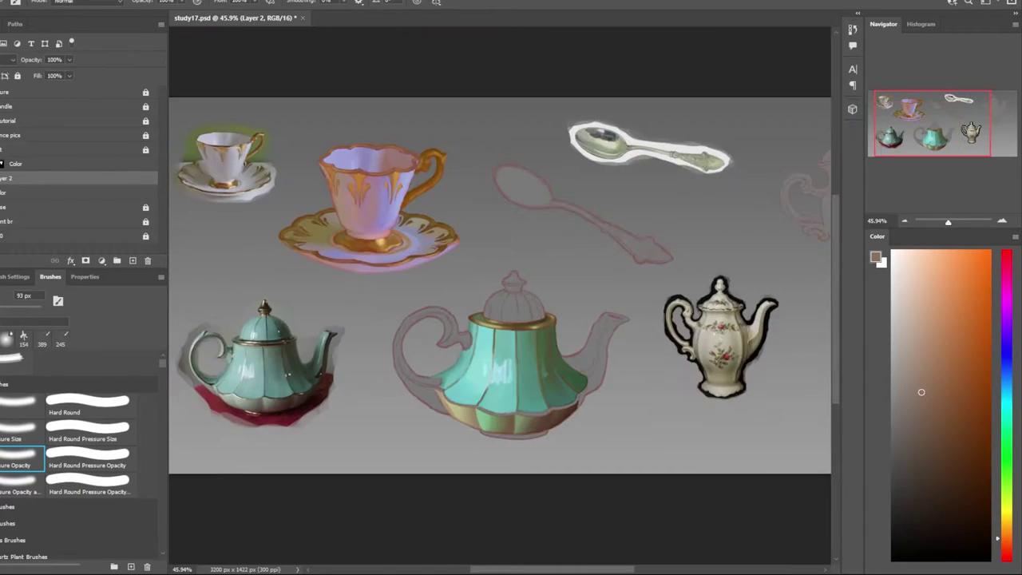
scroll(467, 372, up, 1)
scroll(467, 371, up, 5)
key(l)
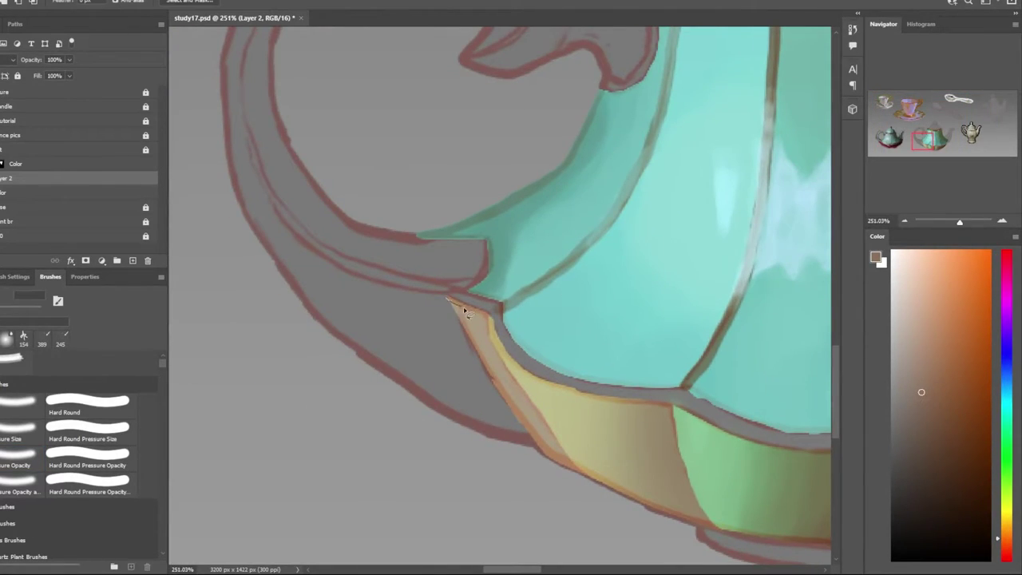
drag(581, 476, 497, 392)
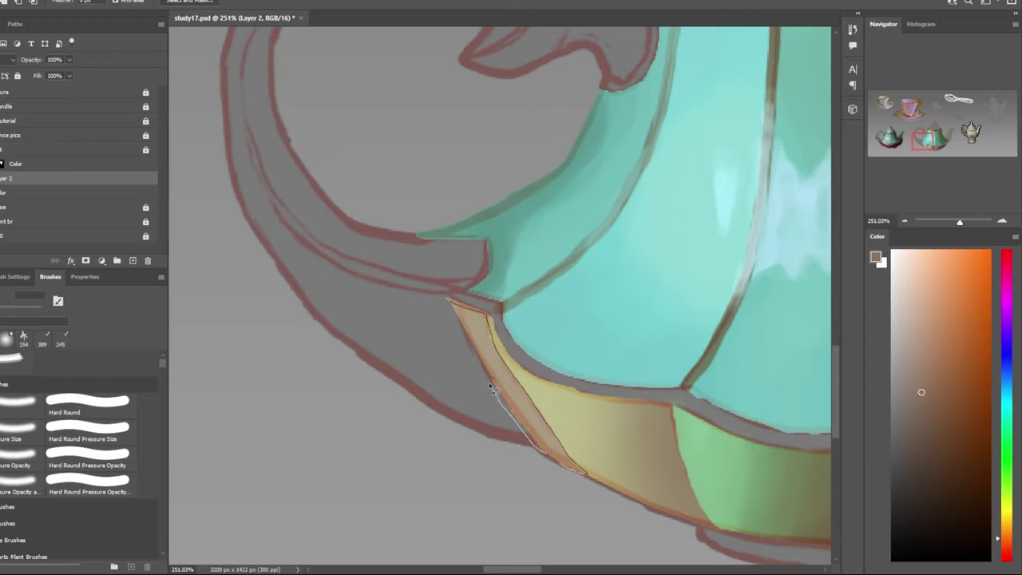
scroll(513, 424, down, 5)
scroll(253, 384, up, 4)
Sample grey-green from the reference base and lasso around the band's leftmost facet
key(b)
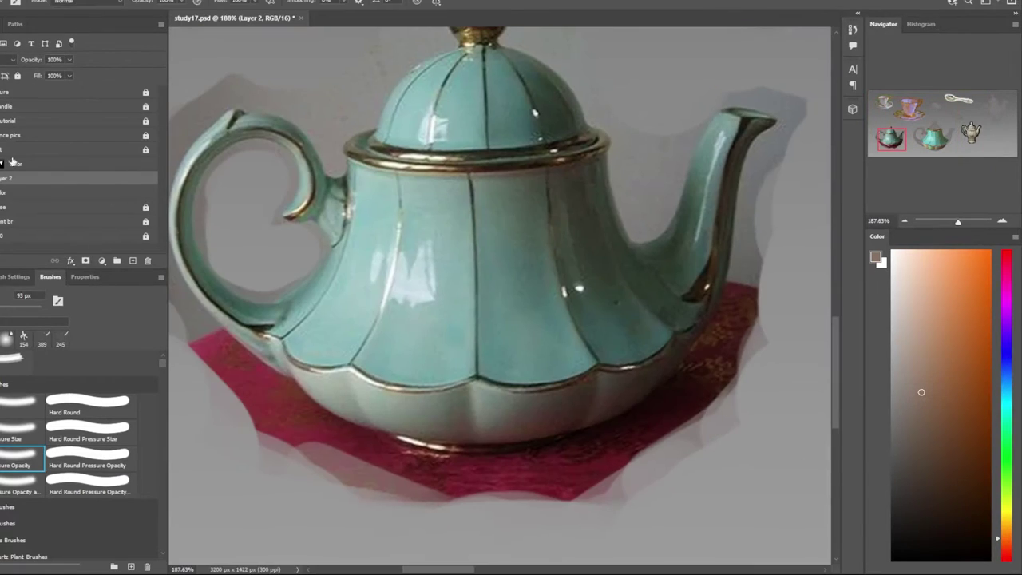
alt+click(281, 343)
scroll(412, 338, down, 5)
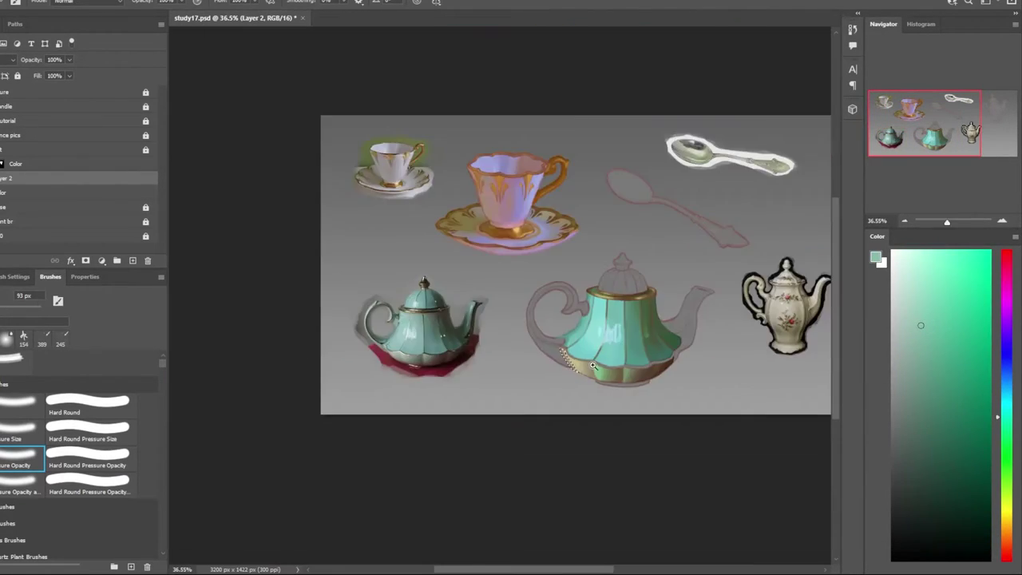
scroll(561, 317, up, 5)
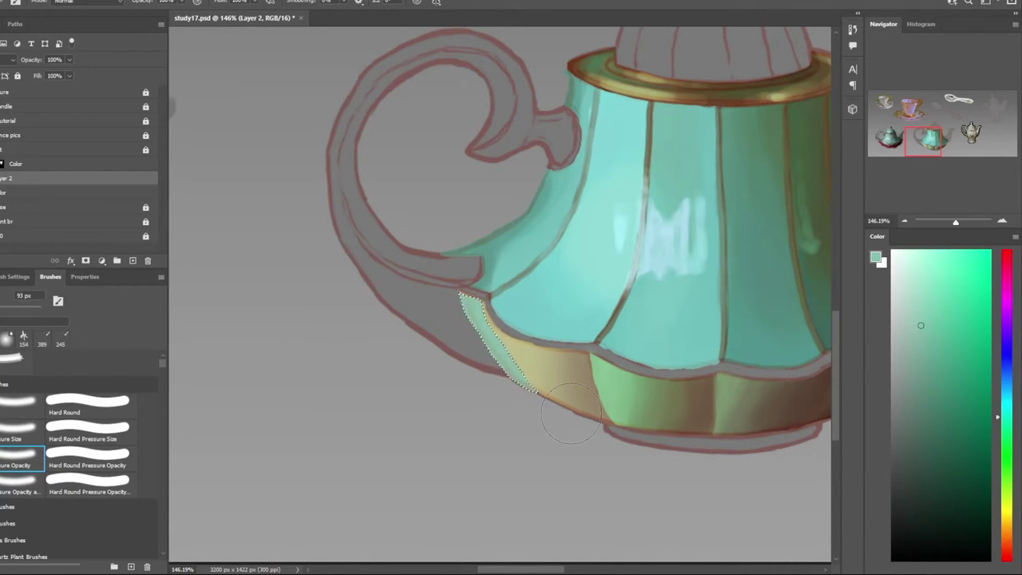
scroll(631, 391, up, 3)
key(l)
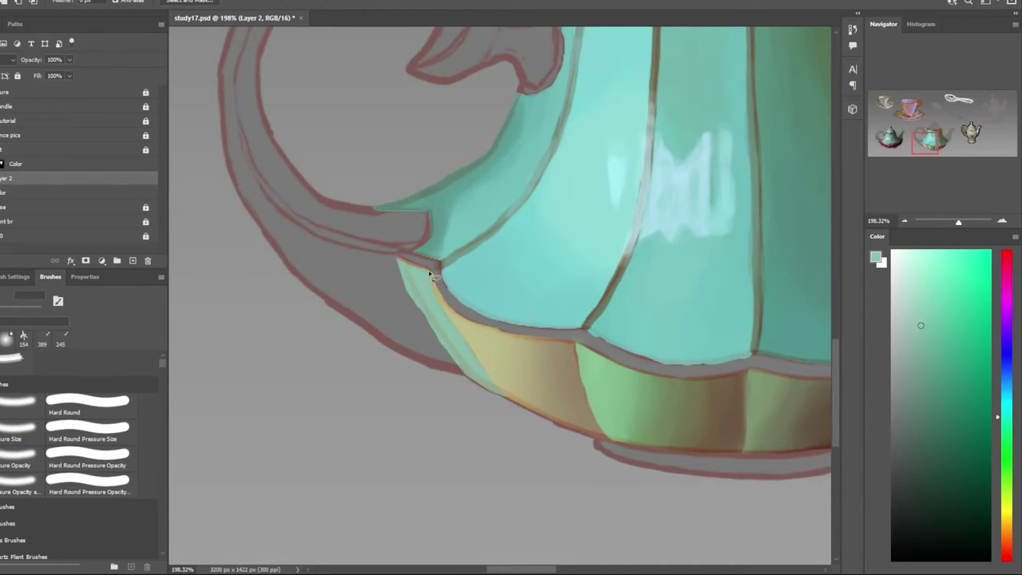
drag(519, 408, 612, 441)
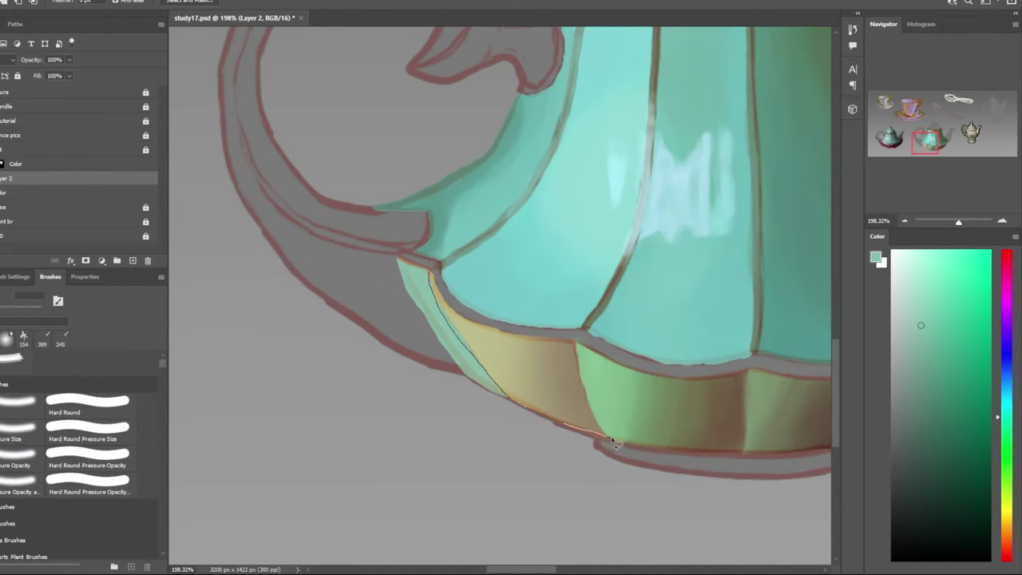
drag(577, 361, 444, 303)
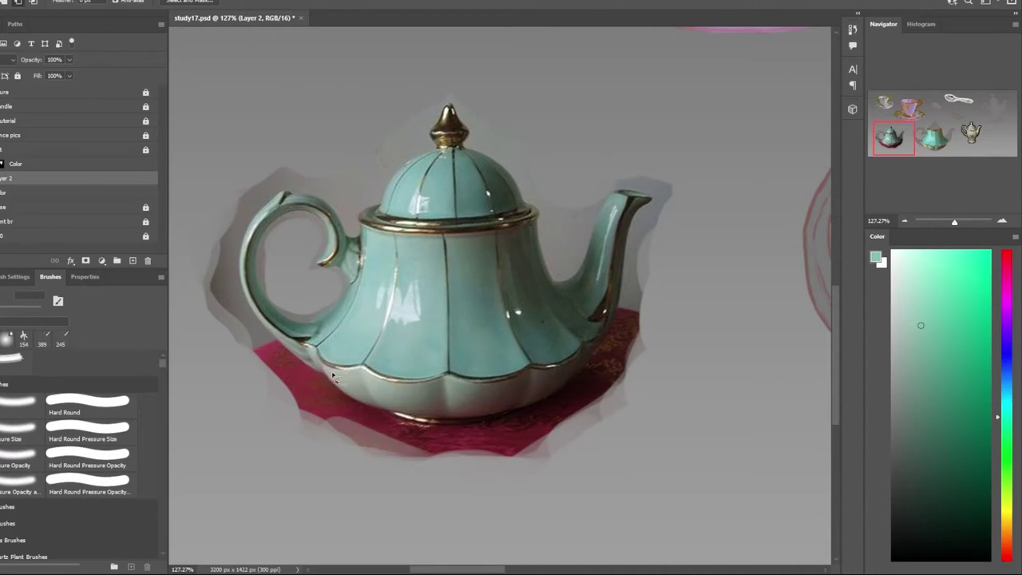
Sample grey, green and golden-brown tones from the reference base and the painted band
key(b)
alt+click(334, 368)
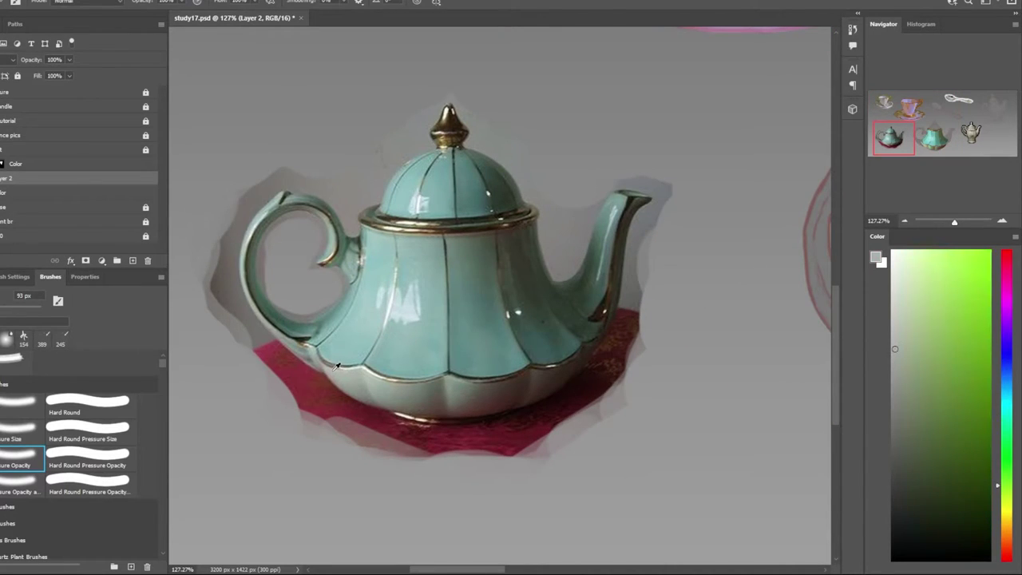
alt+click(334, 366)
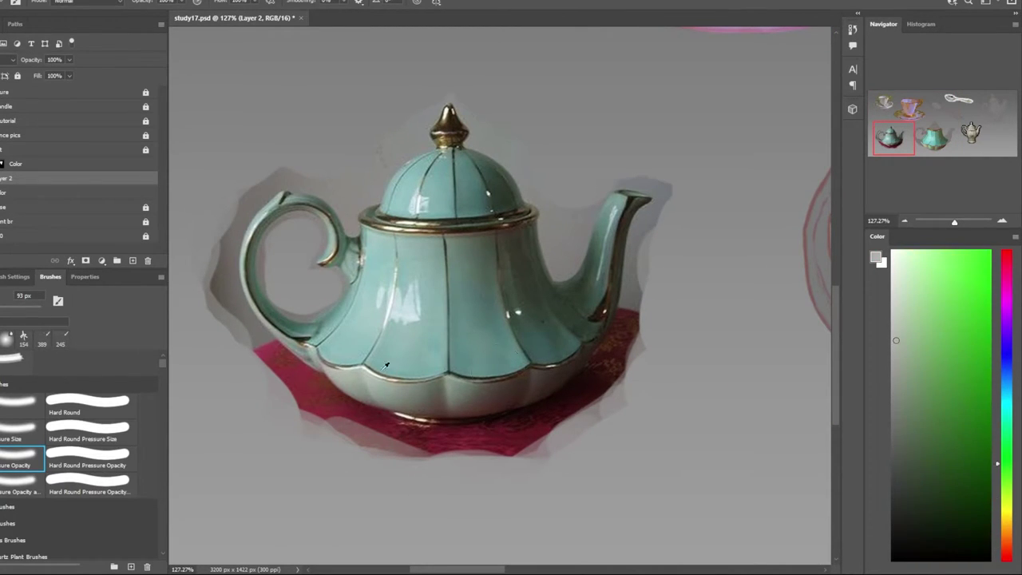
drag(511, 319, 565, 382)
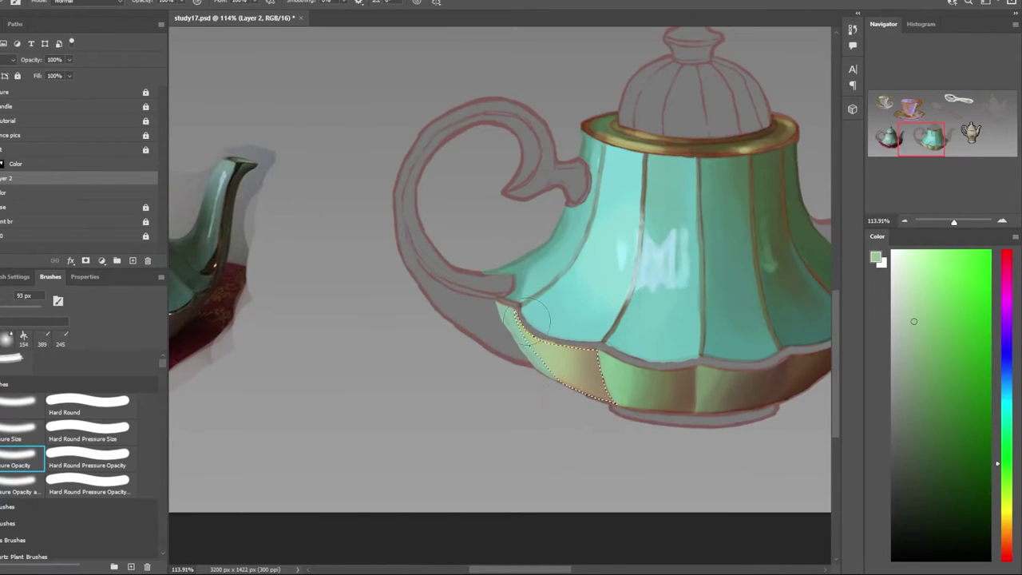
alt+click(607, 388)
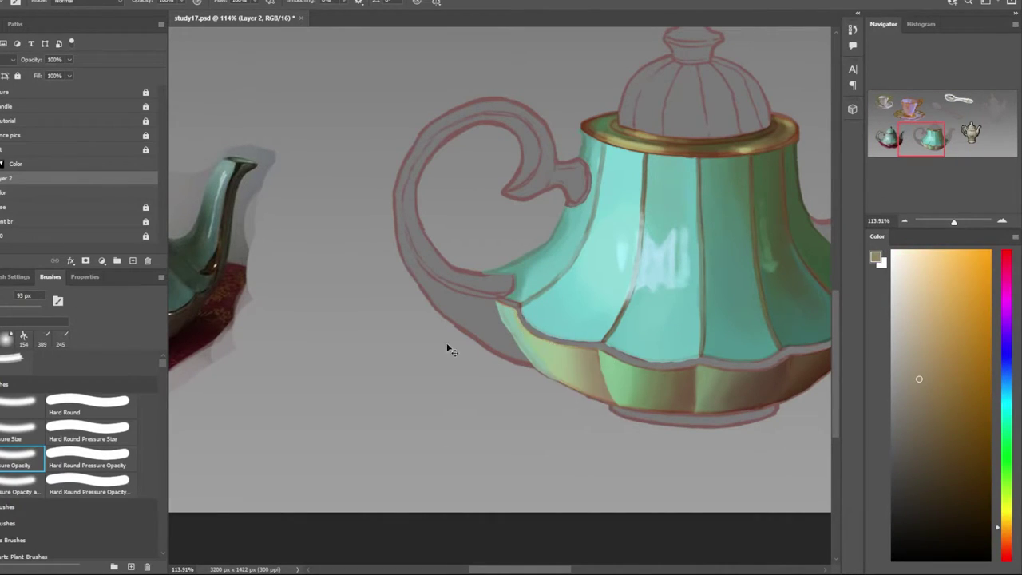
scroll(479, 342, down, 5)
scroll(493, 339, up, 3)
Sample reference green, then choose yellow-green and lighter green shades for the band facets
drag(588, 426, 473, 357)
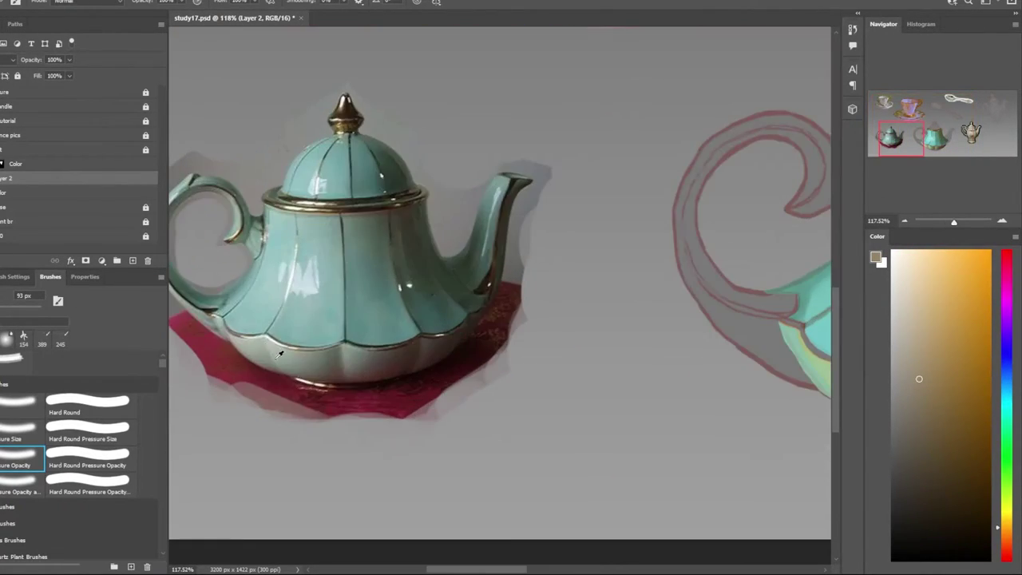
alt+click(473, 358)
drag(718, 375, 399, 375)
scroll(587, 369, up, 3)
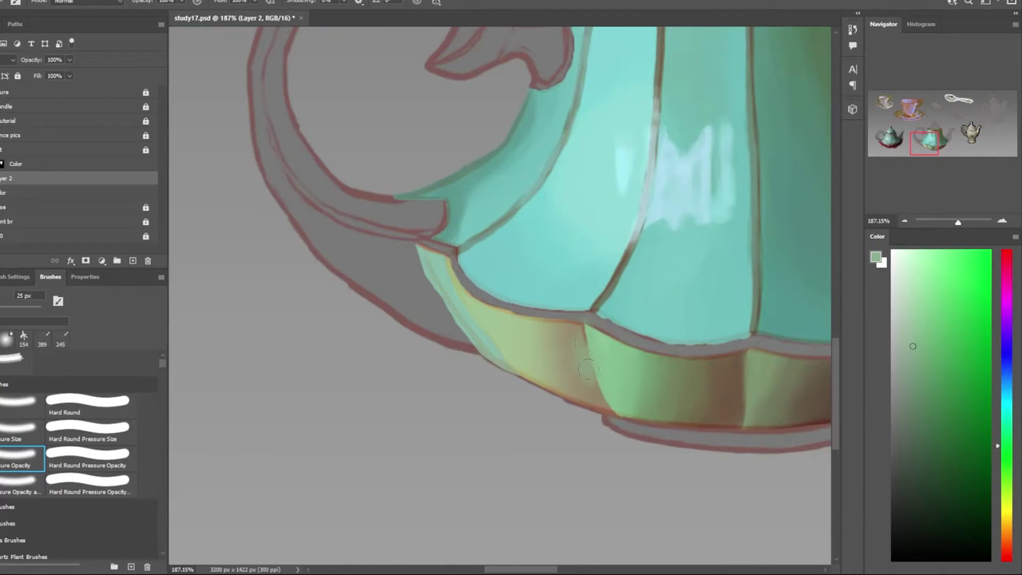
scroll(613, 395, down, 5)
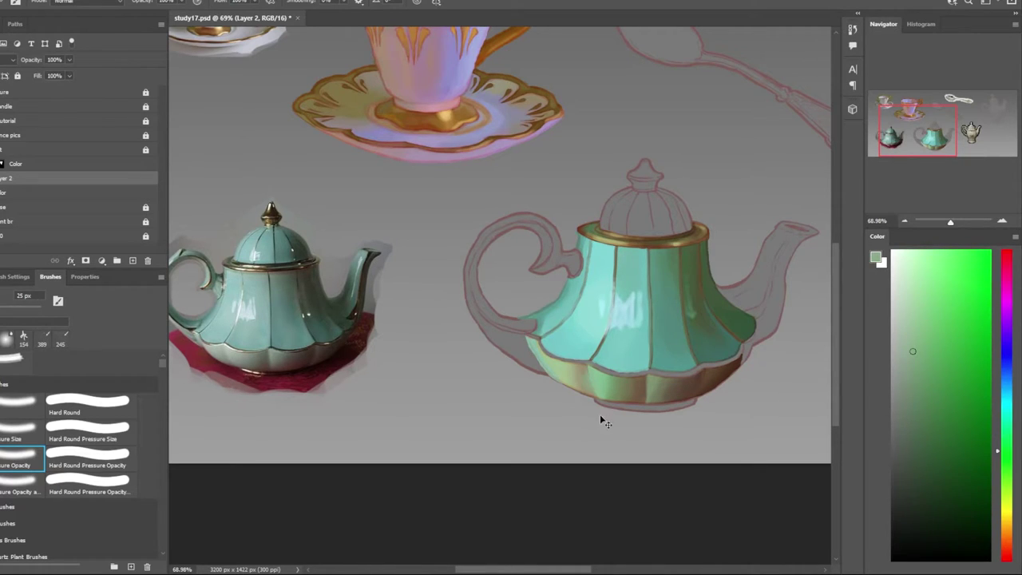
scroll(232, 356, up, 2)
scroll(231, 356, up, 2)
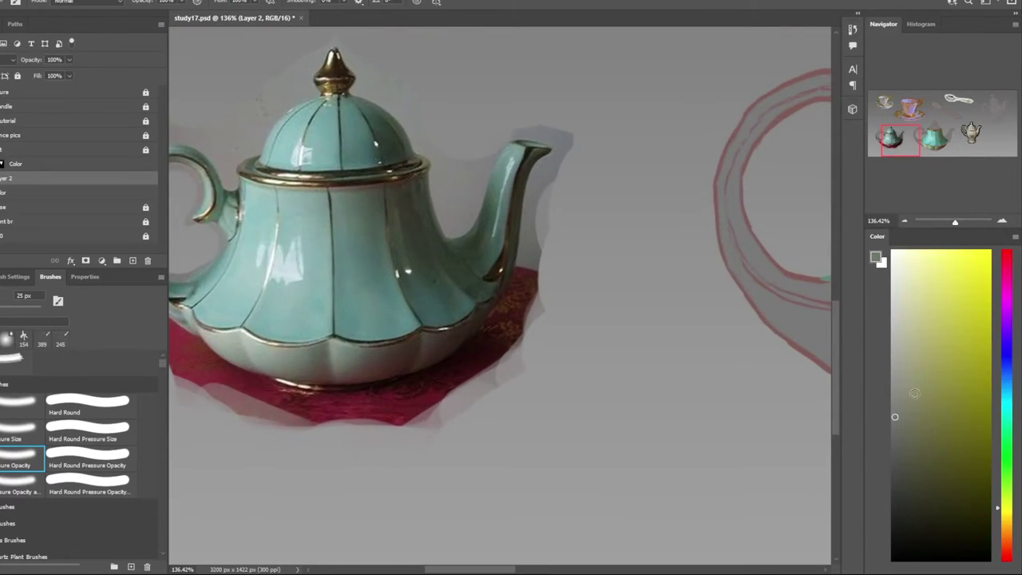
scroll(194, 376, down, 3)
alt+click(585, 378)
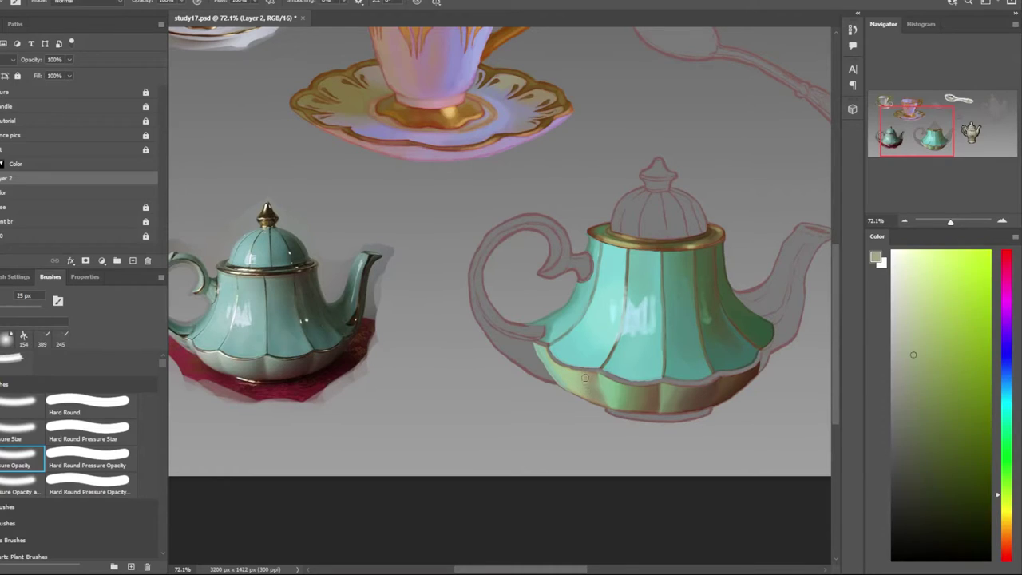
alt+click(659, 344)
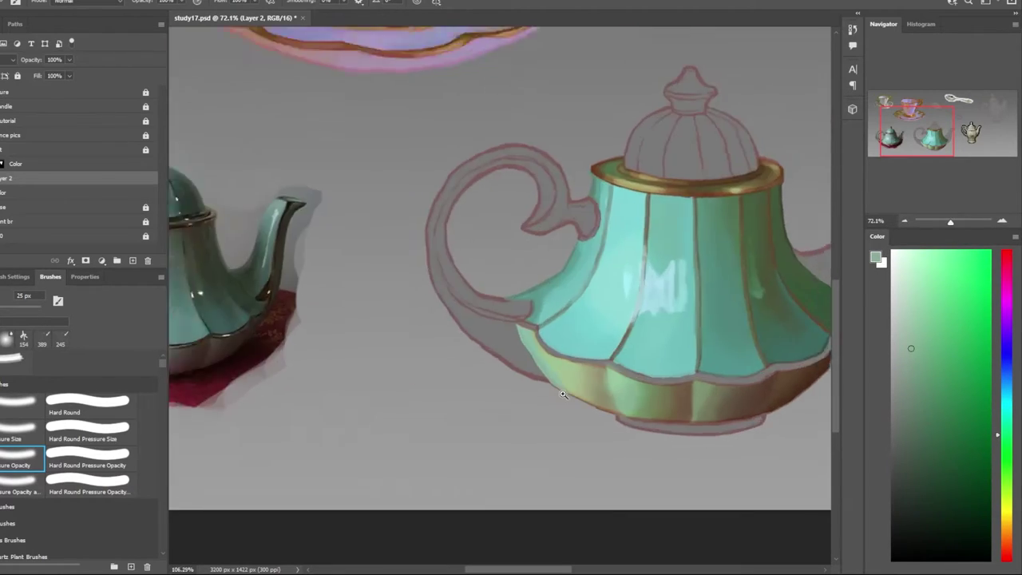
Zoom out and compare the olive-gold band against the reference teapot
drag(624, 439, 639, 399)
scroll(652, 349, up, 3)
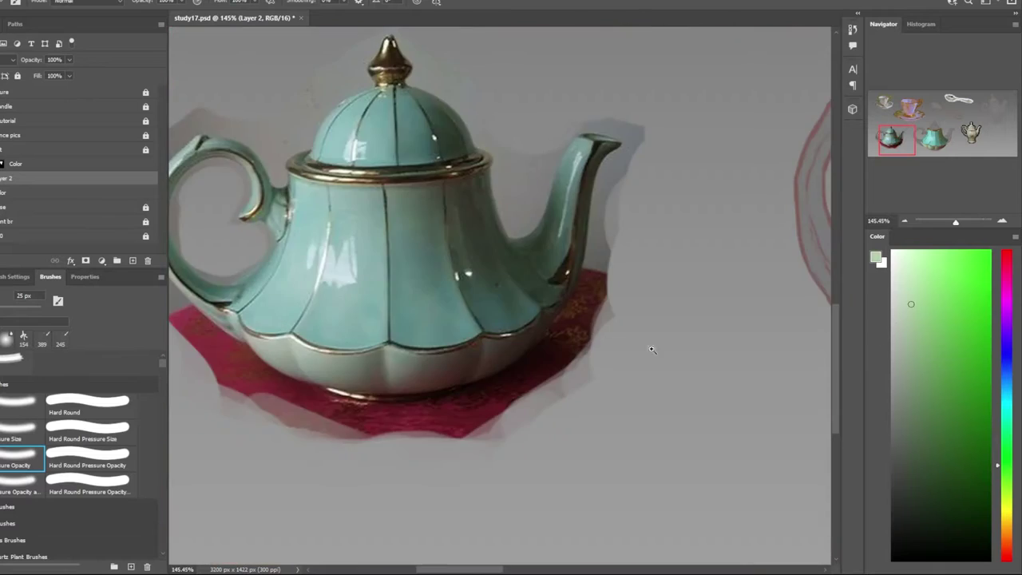
scroll(651, 348, right, 5)
scroll(607, 374, up, 2)
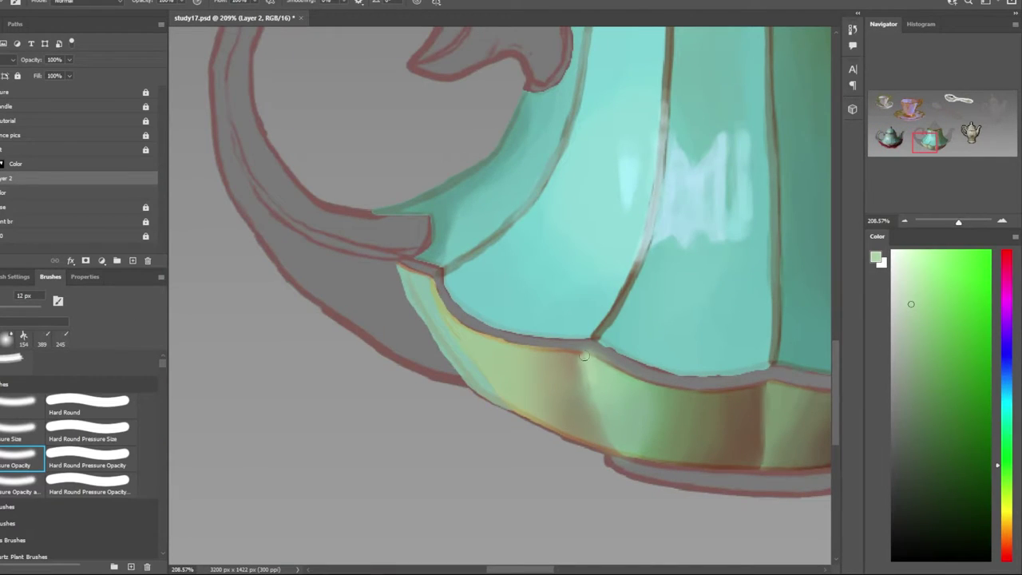
scroll(546, 365, down, 5)
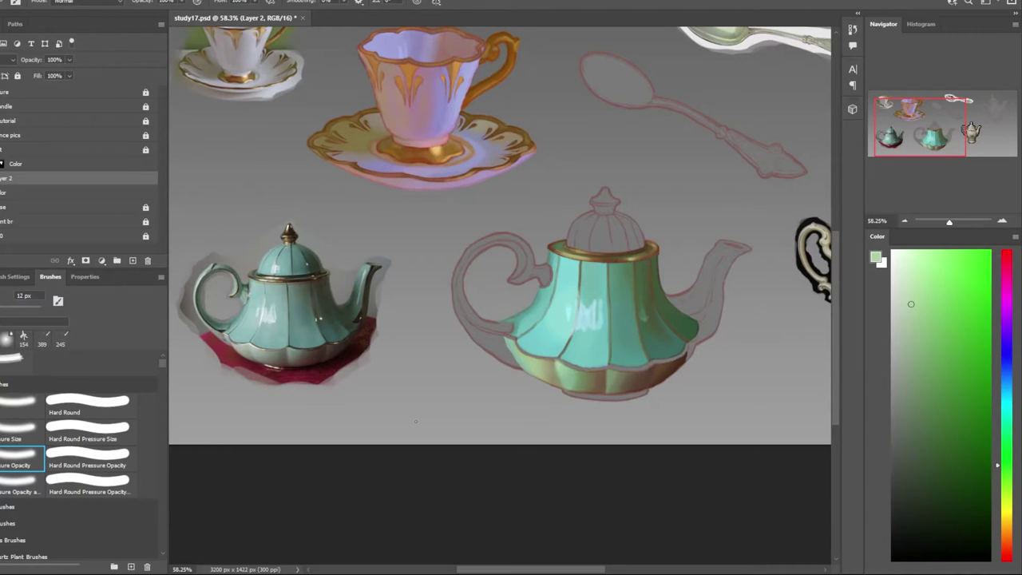
scroll(655, 452, down, 2)
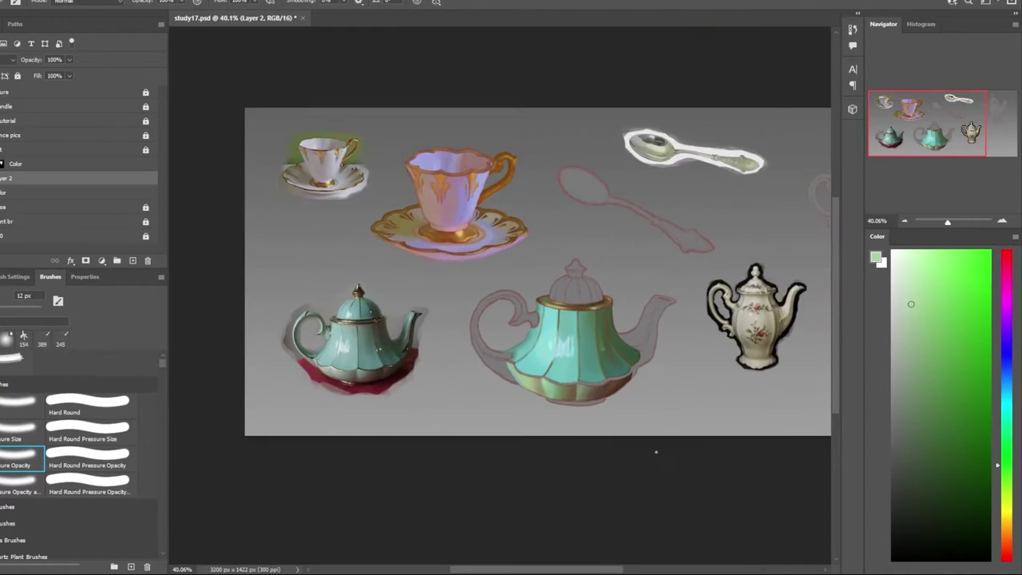
scroll(570, 403, up, 5)
Lasso the strip beneath the teapot's base rim, then deselect to judge it
drag(292, 311, 440, 368)
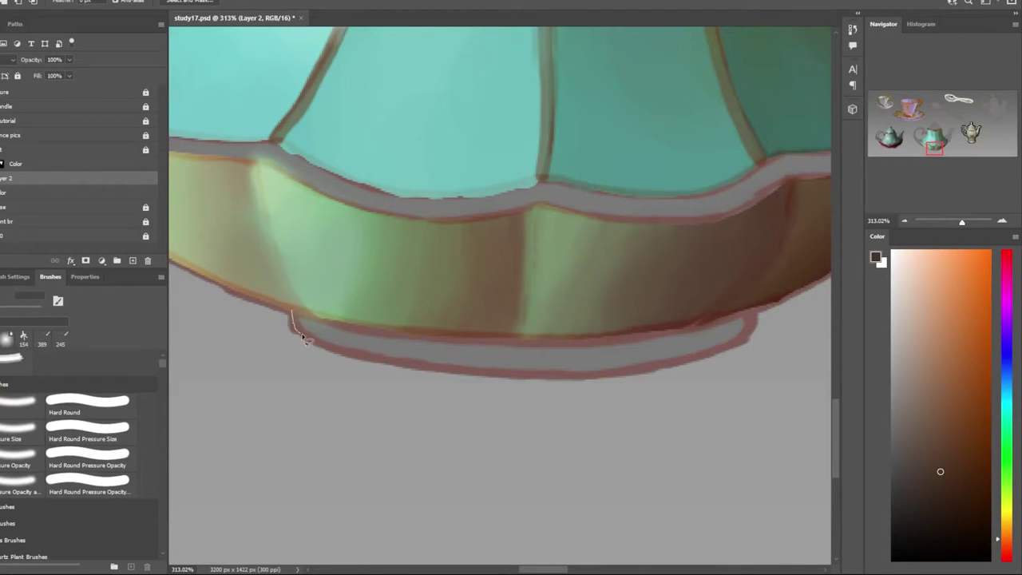
scroll(438, 350, down, 2)
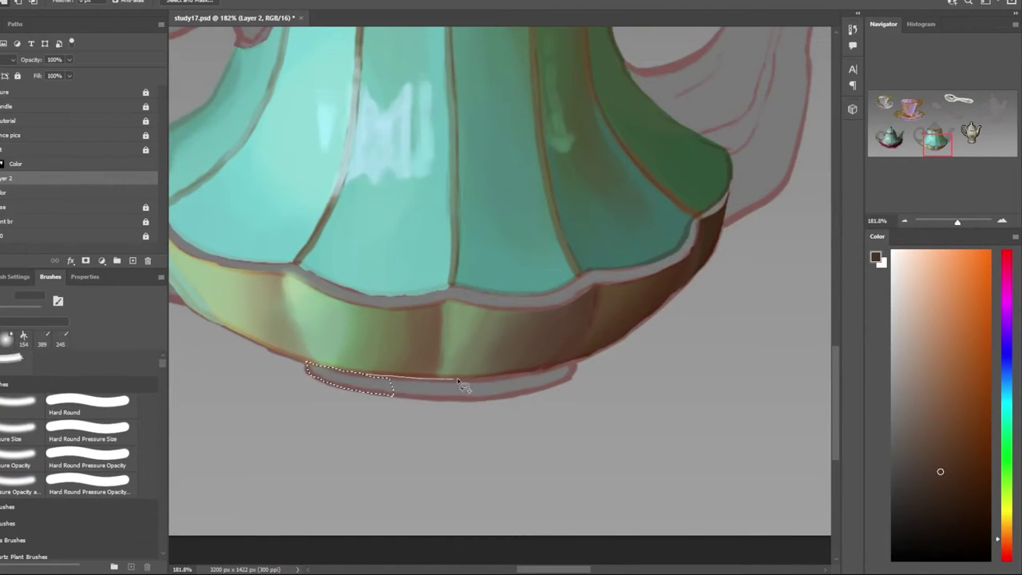
mouse_move(376, 383)
mouse_down()
mouse_move(572, 368)
mouse_move(308, 367)
mouse_up()
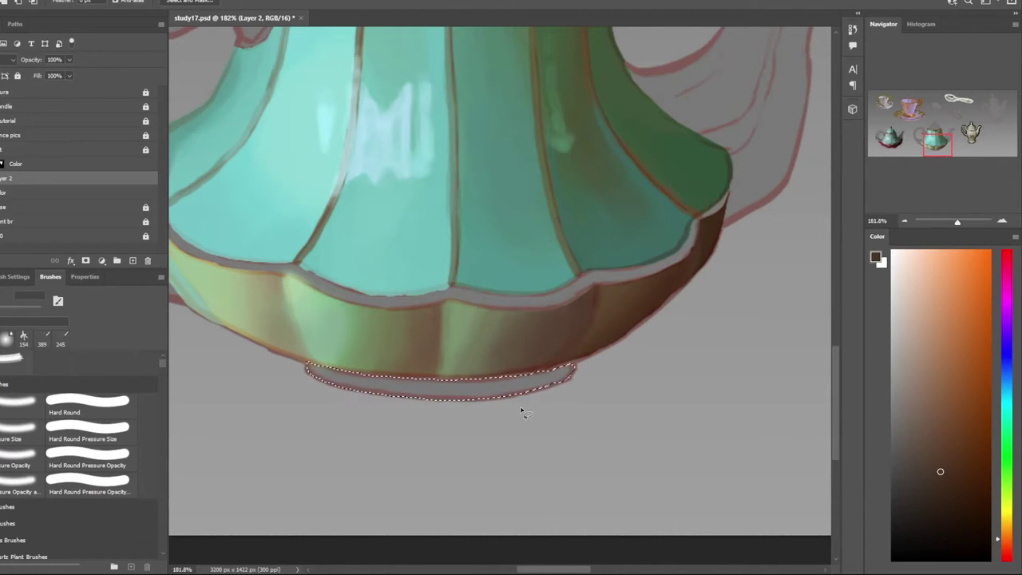
key(ctrl+d)
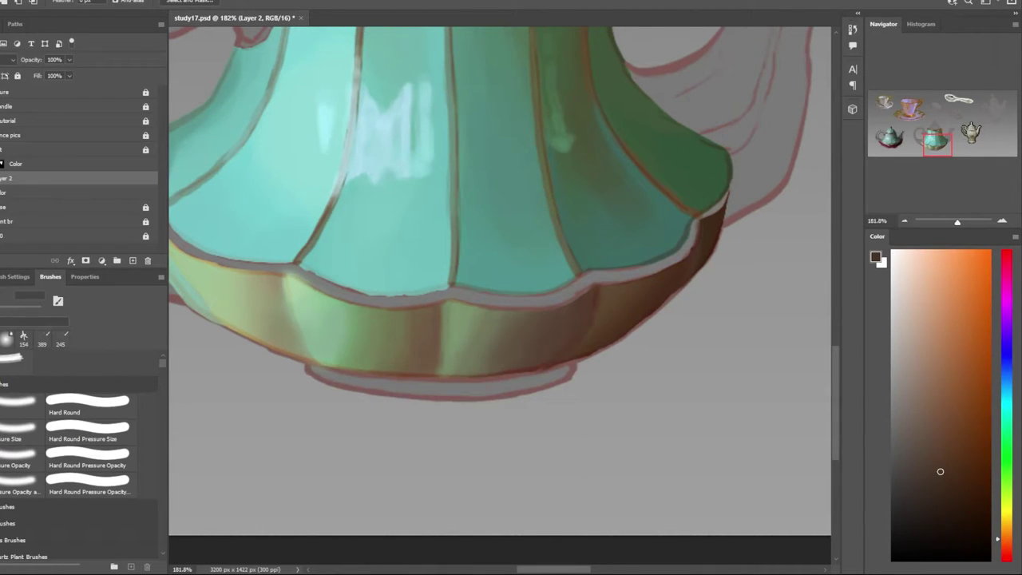
Paint the strip under the base with dark red-brown sampled from the reference
drag(479, 375, 409, 335)
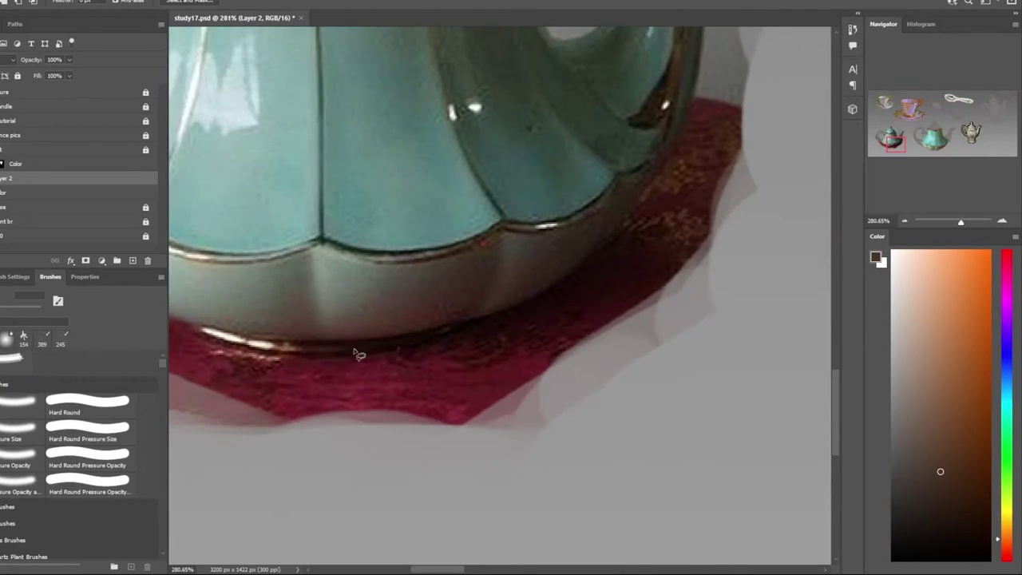
key(b)
alt+click(409, 335)
scroll(557, 401, down, 5)
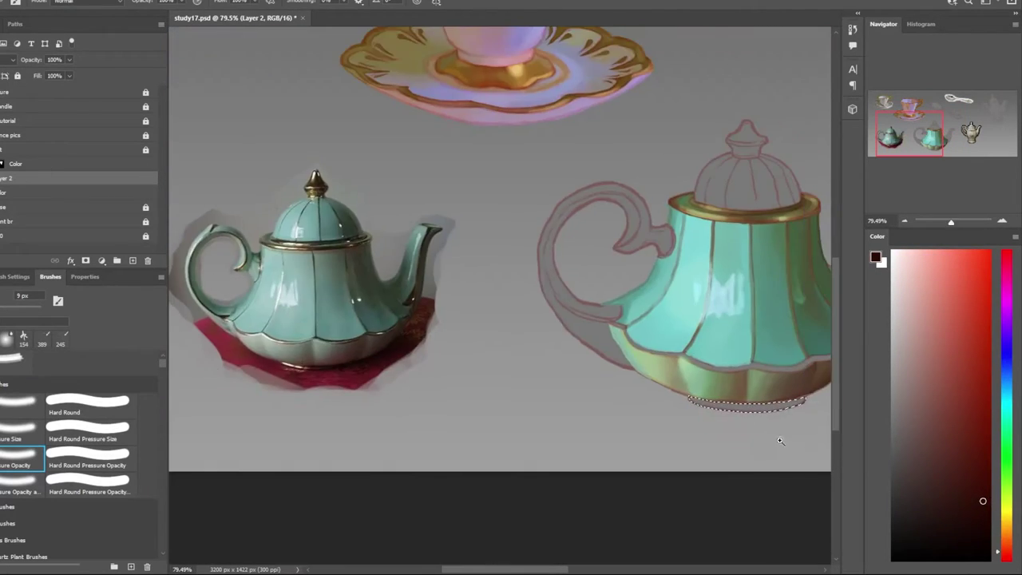
scroll(558, 402, up, 1)
mouse_move(638, 395)
mouse_down()
mouse_move(295, 403)
mouse_move(682, 428)
mouse_move(344, 382)
mouse_move(732, 407)
mouse_up()
Shrink the brush to 31 px and sample further base colours from the zoomed reference
alt+click(295, 403)
alt+click(343, 382)
key(bracketleft)
key(bracketleft)
key(bracketleft)
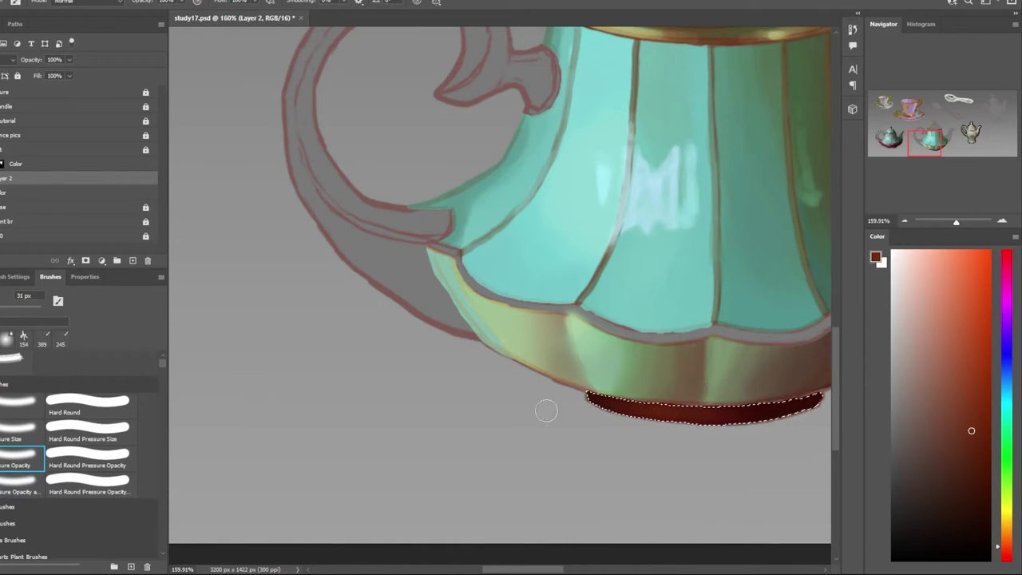
mouse_move(545, 410)
mouse_down()
mouse_move(418, 396)
mouse_move(677, 420)
mouse_move(411, 307)
mouse_up()
alt+click(418, 396)
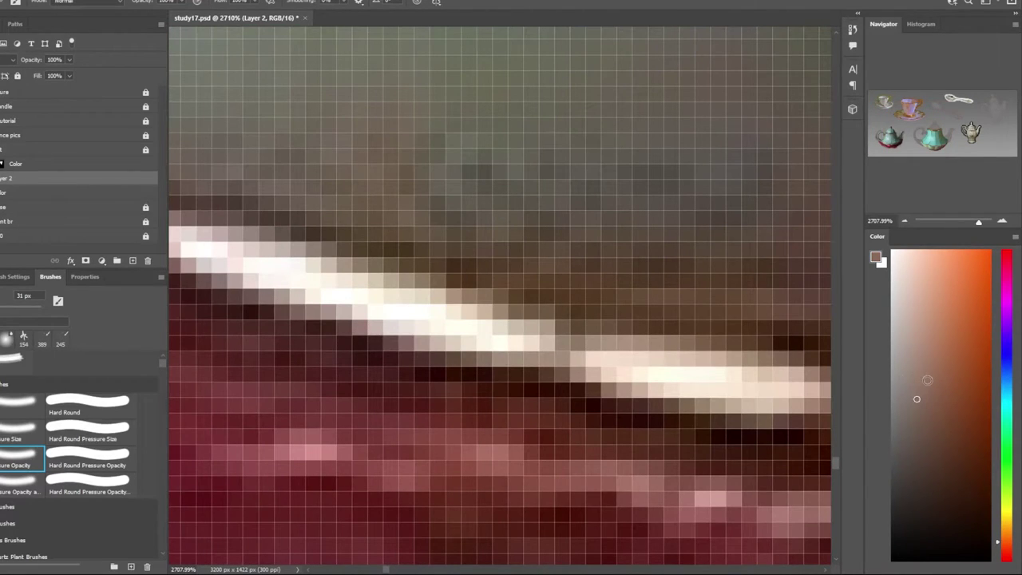
alt+click(818, 361)
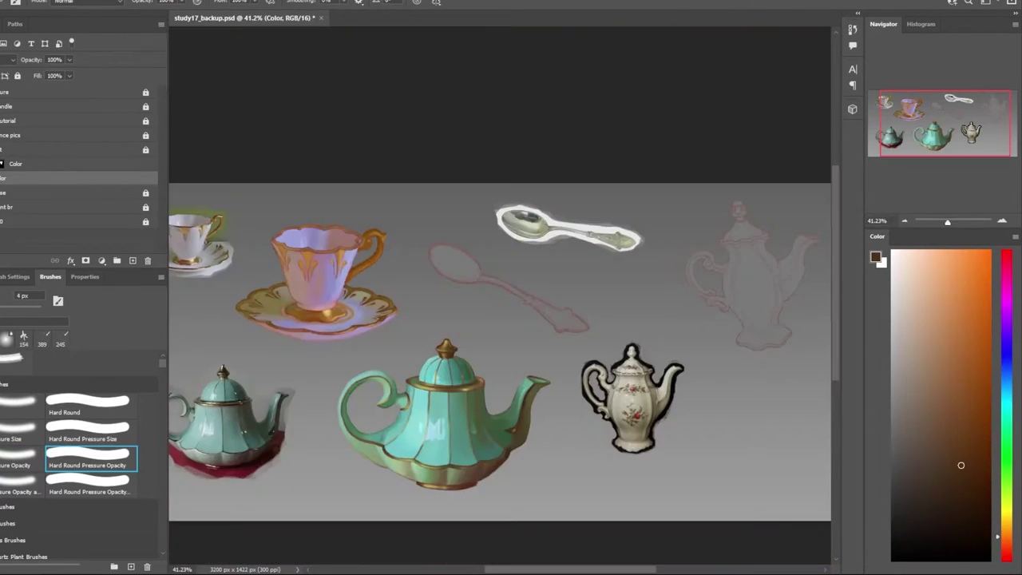
Paint the red spoon sketch pale green and brush a darker green shadow across its bowl
scroll(524, 300, up, 1)
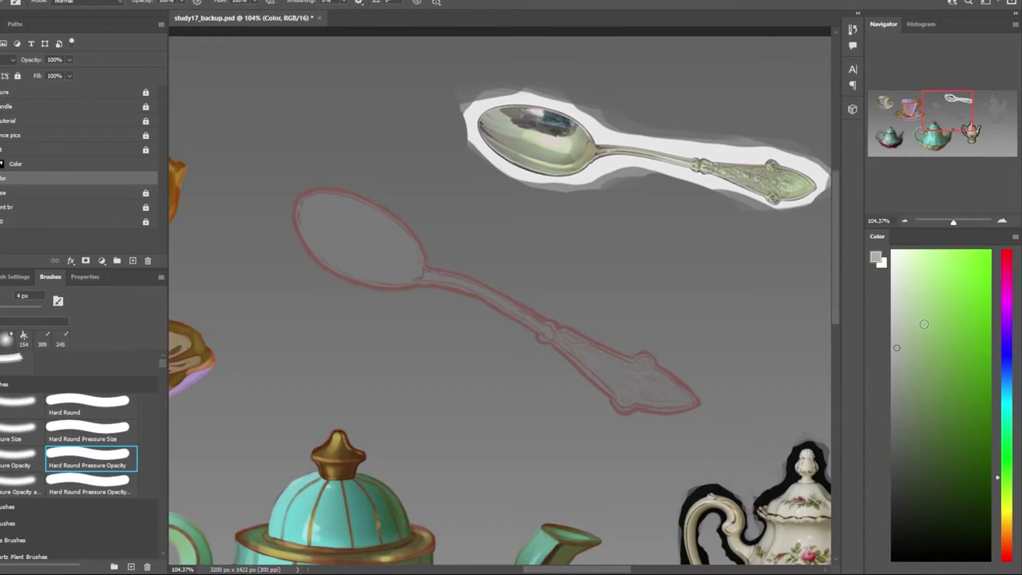
drag(336, 223, 663, 391)
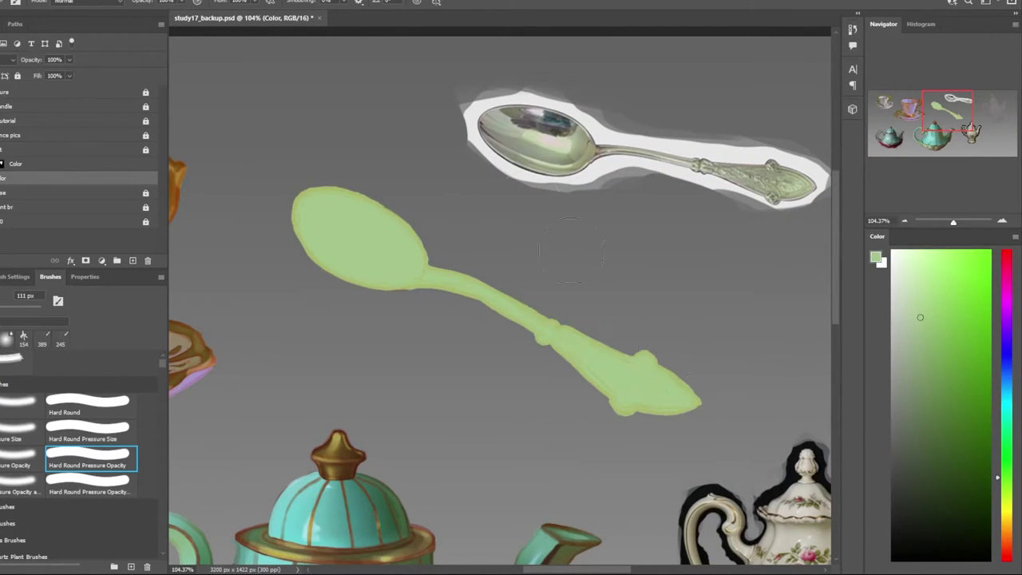
click(917, 345)
drag(301, 206, 399, 271)
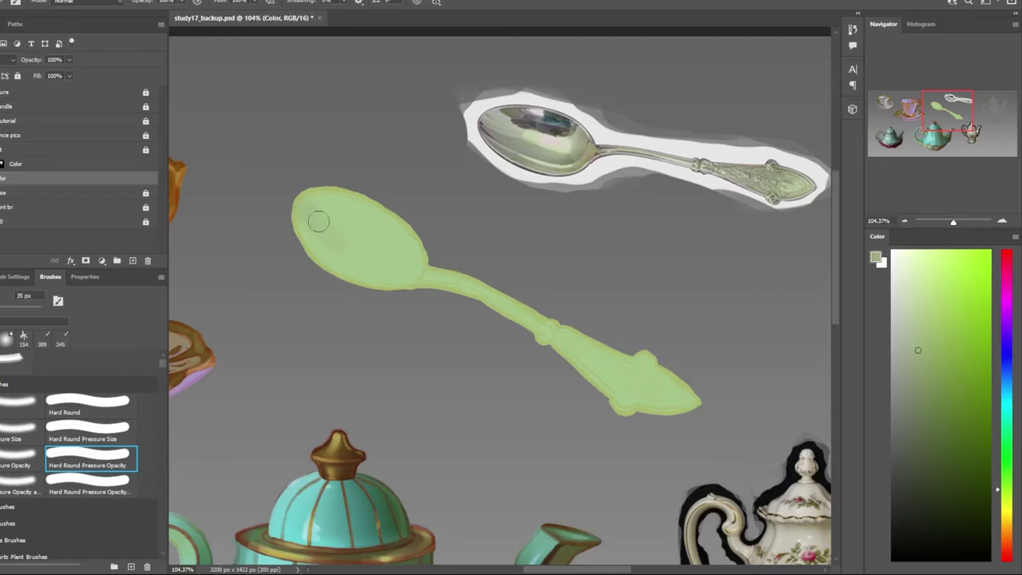
Paint a dark teal reflection in the upper bowl and a light pink glint
key(l)
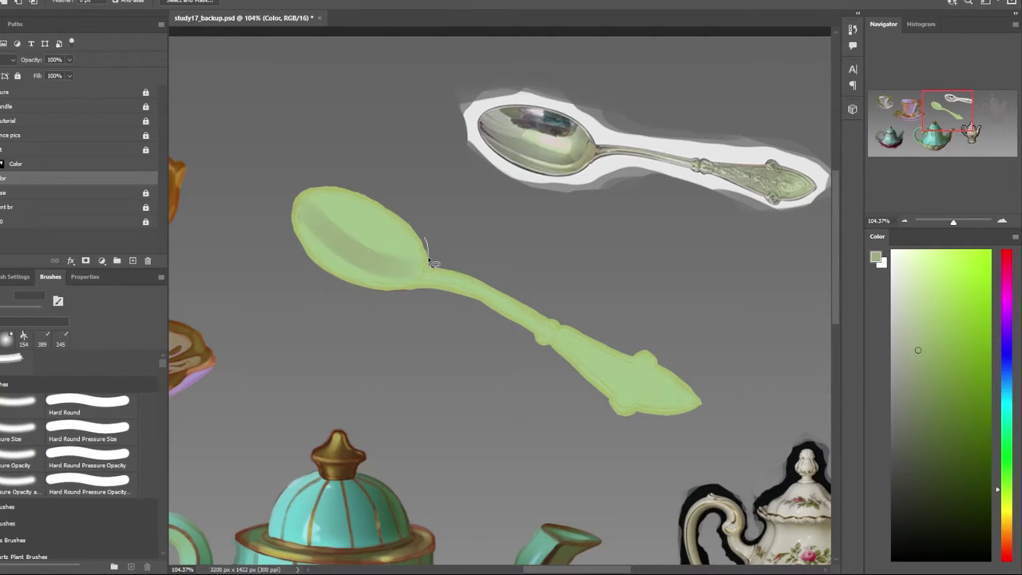
key(b)
alt+click(559, 177)
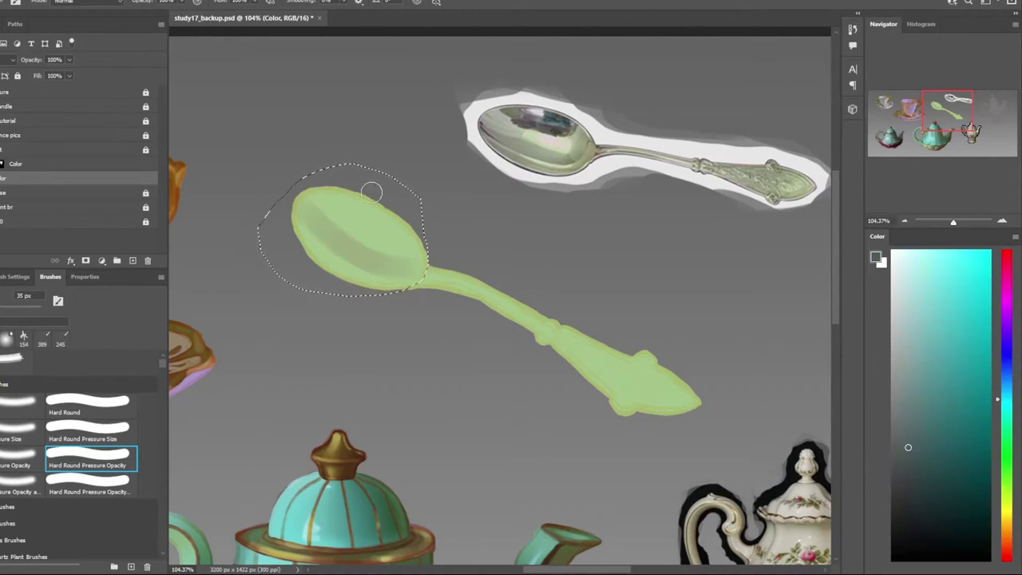
mouse_move(357, 170)
mouse_down()
mouse_move(368, 223)
mouse_move(400, 220)
mouse_up()
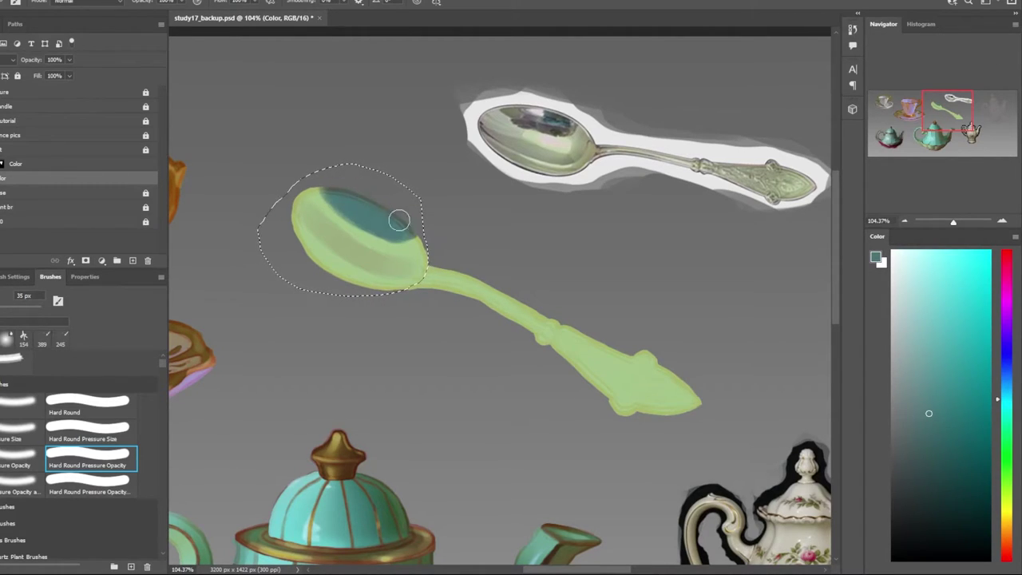
alt+click(544, 120)
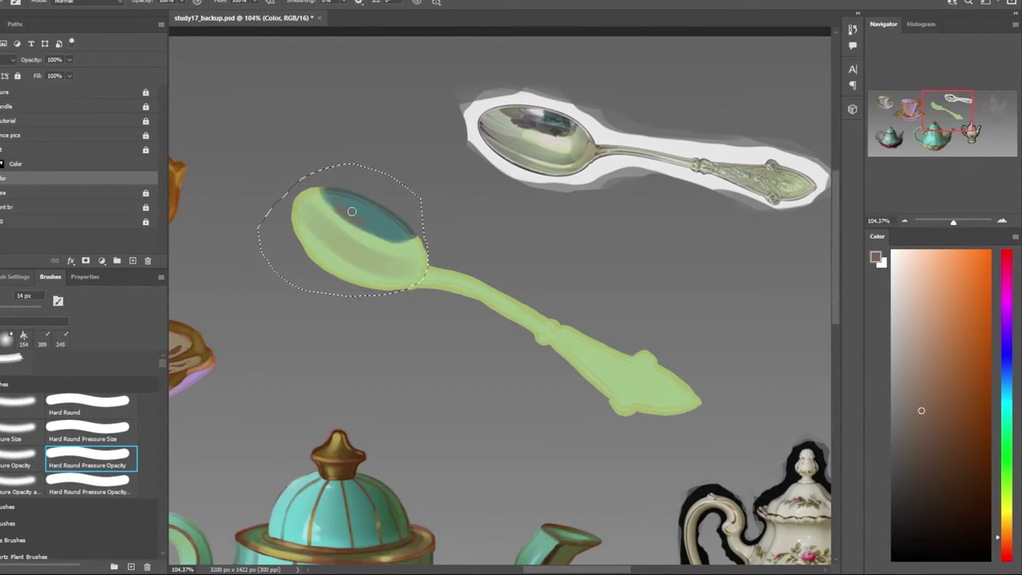
alt+click(533, 121)
drag(343, 201, 359, 201)
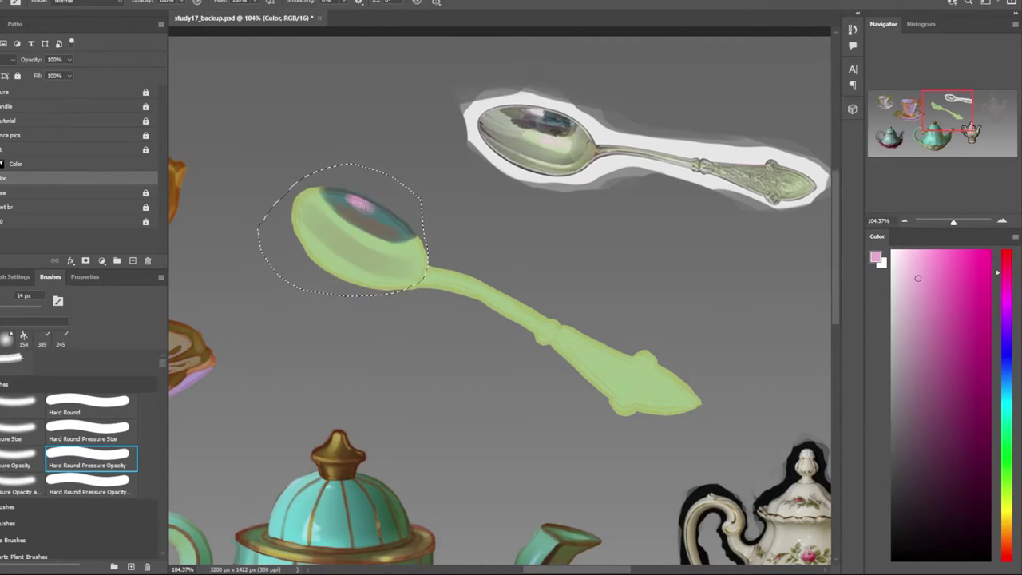
Add a light yellow rim along the spoon bowl's edge
alt+click(563, 108)
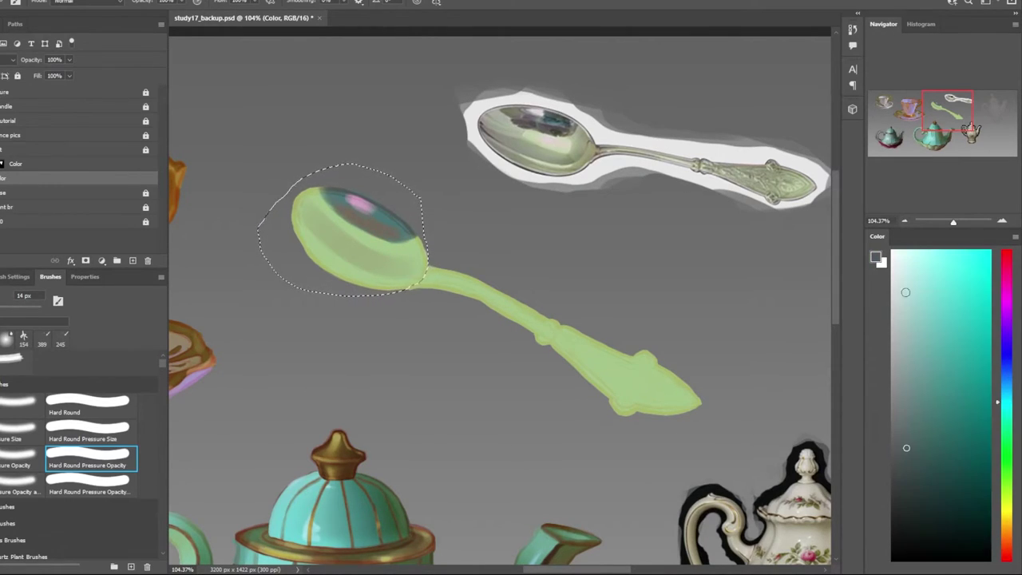
alt+click(586, 121)
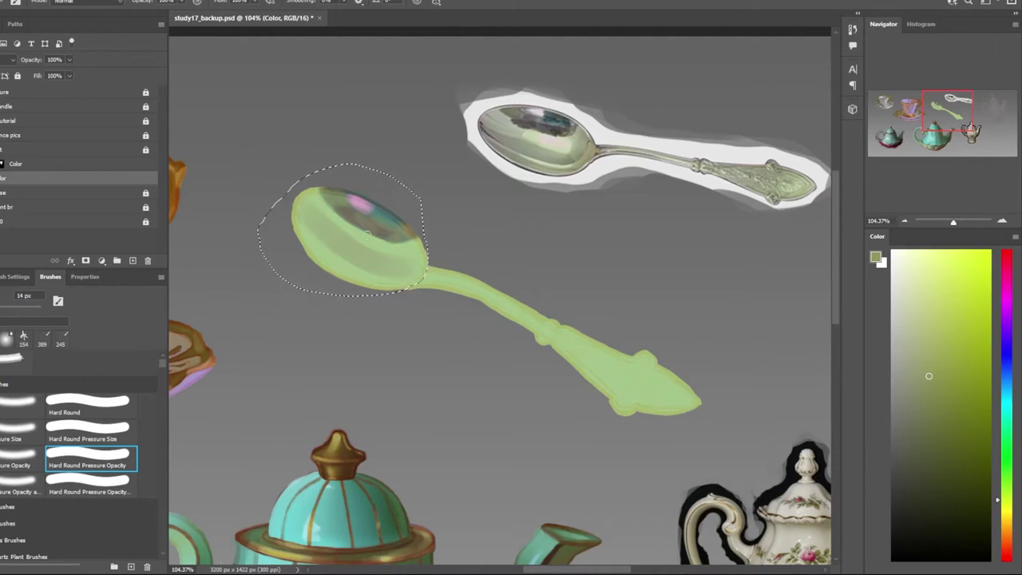
scroll(602, 104, up, 5)
alt+click(554, 180)
scroll(527, 461, up, 1)
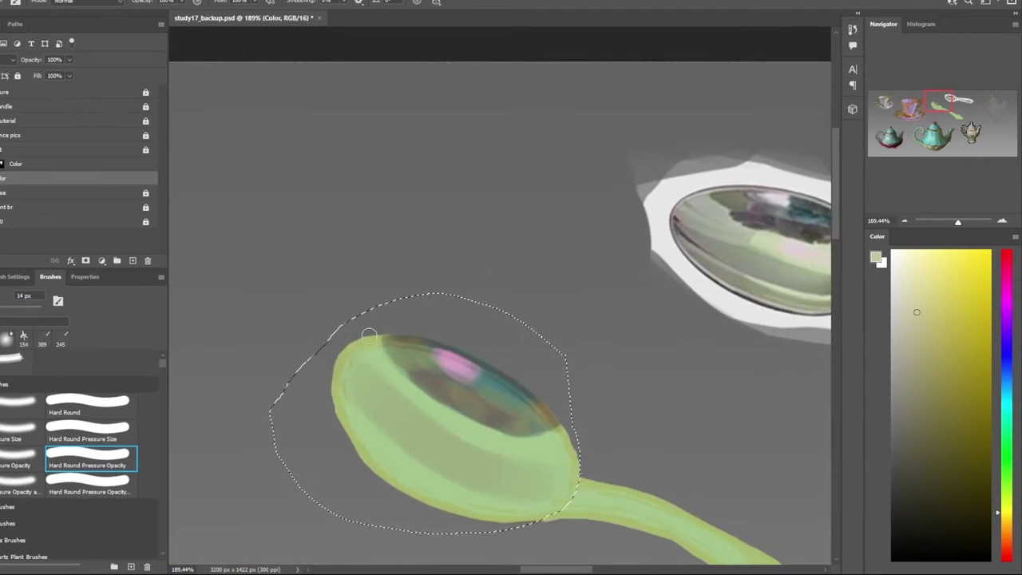
drag(363, 341, 582, 462)
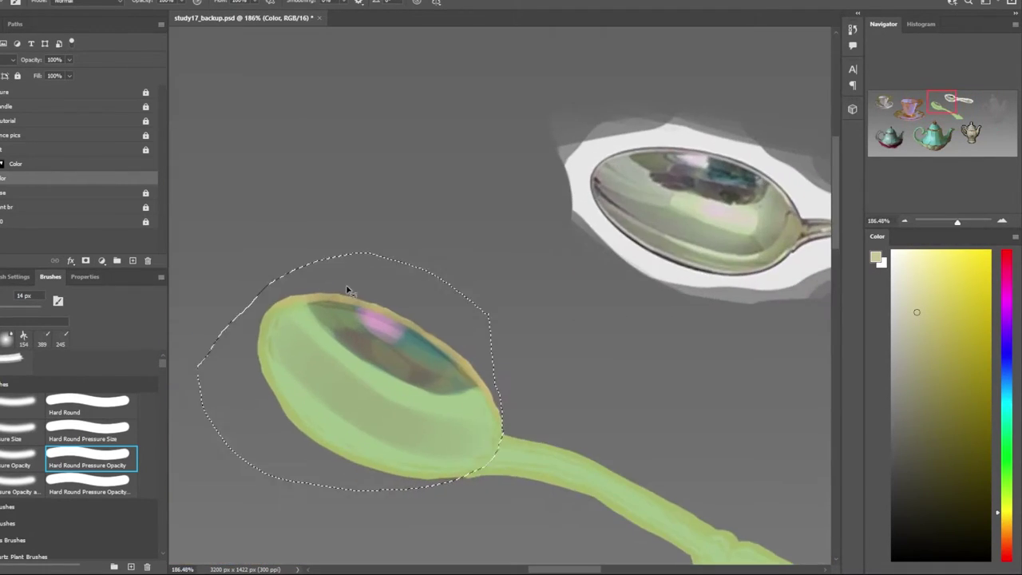
Tidy edges with the eraser and sample green, pale pink and grey-green reference tones
key(e)
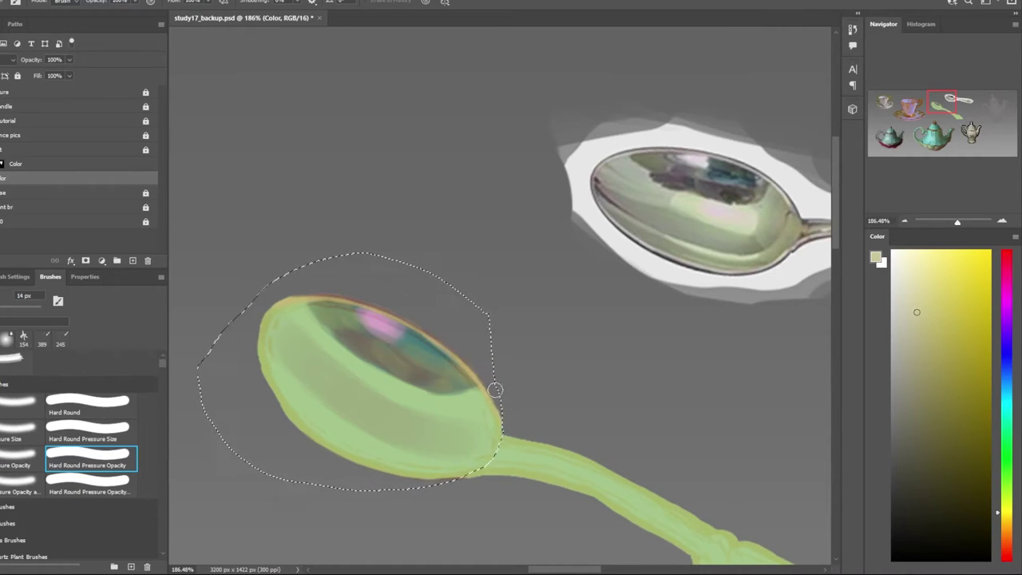
scroll(271, 297, down, 5)
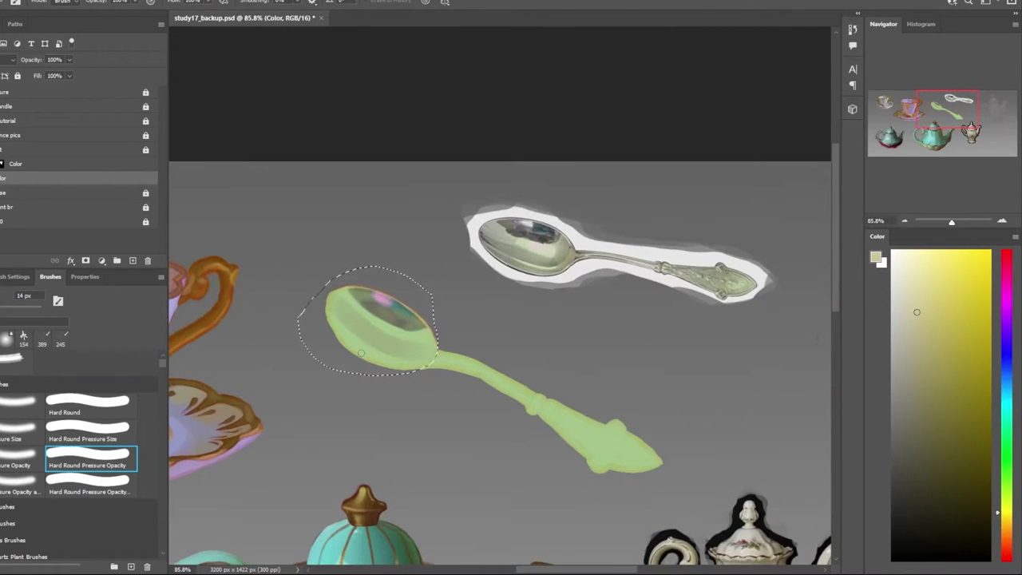
scroll(557, 290, up, 2)
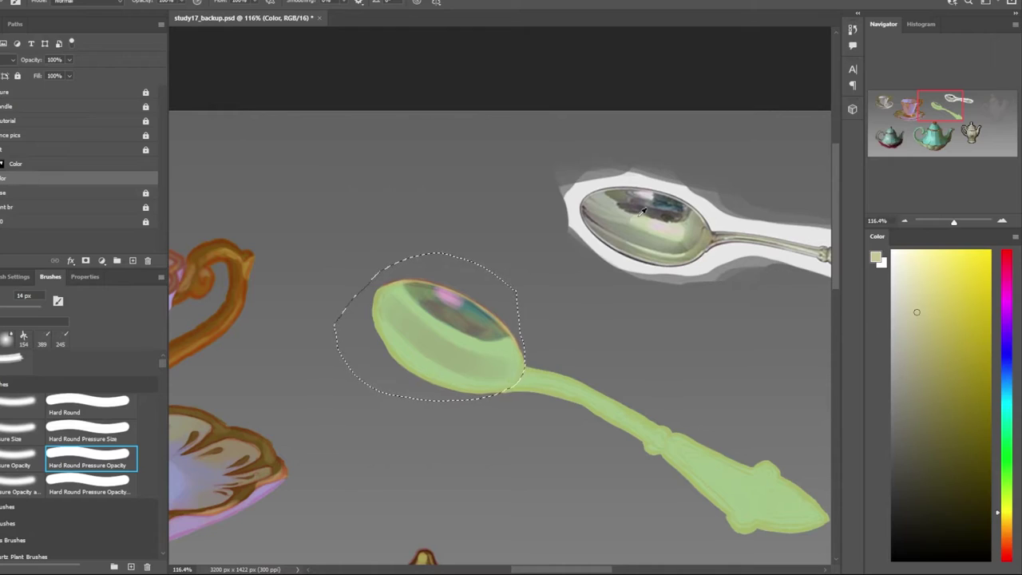
alt+click(479, 319)
scroll(478, 306, up, 1)
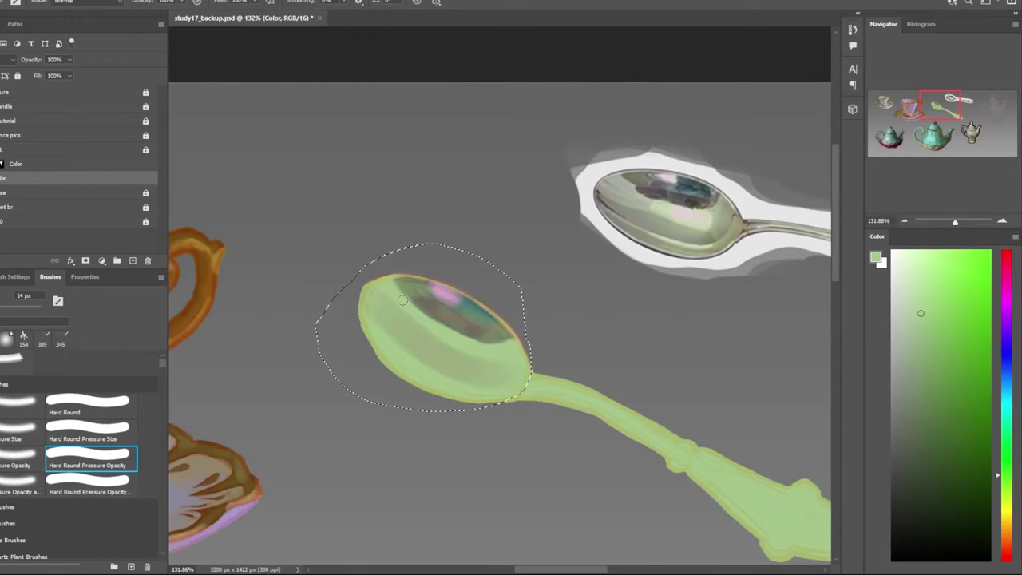
alt+click(669, 203)
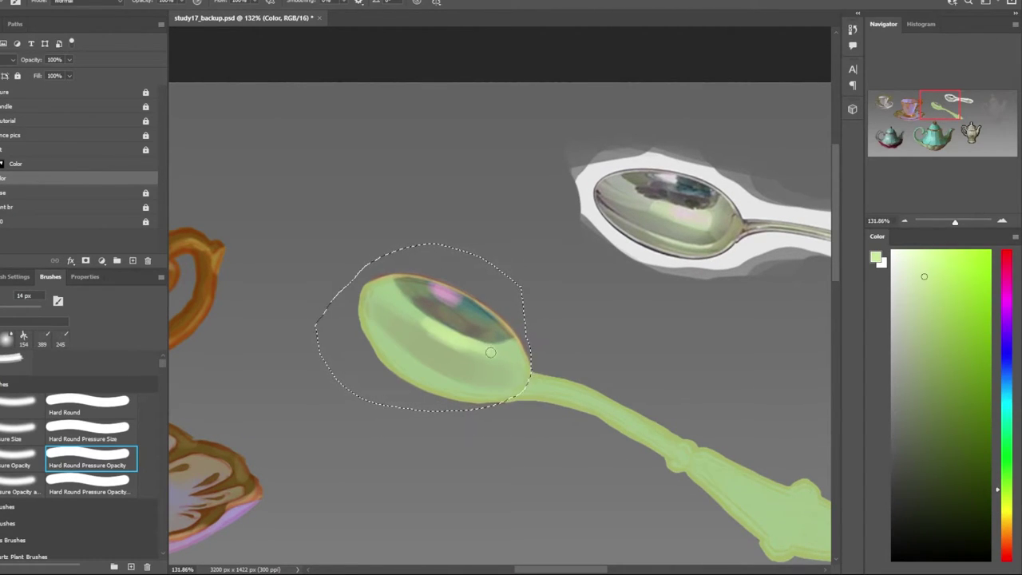
alt+click(749, 221)
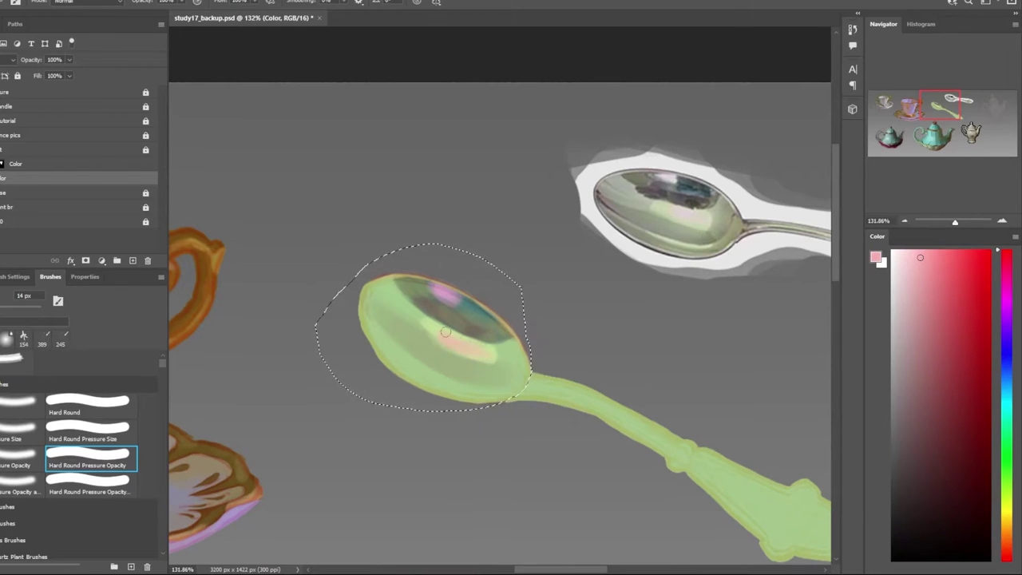
alt+click(723, 210)
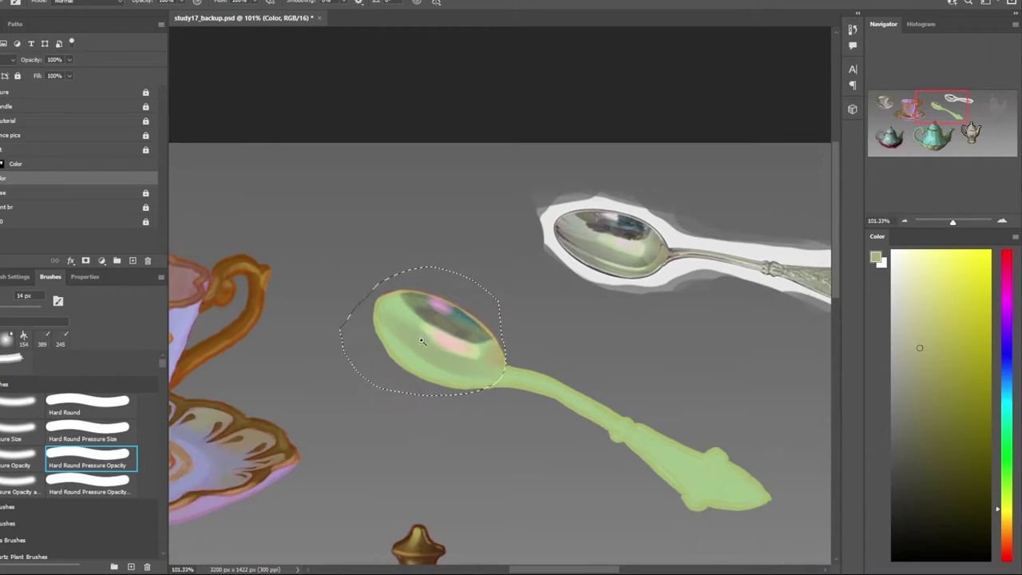
Change brush preset and sample teal and dark blue-grey from the spoons
scroll(472, 432, up, 2)
key(comma)
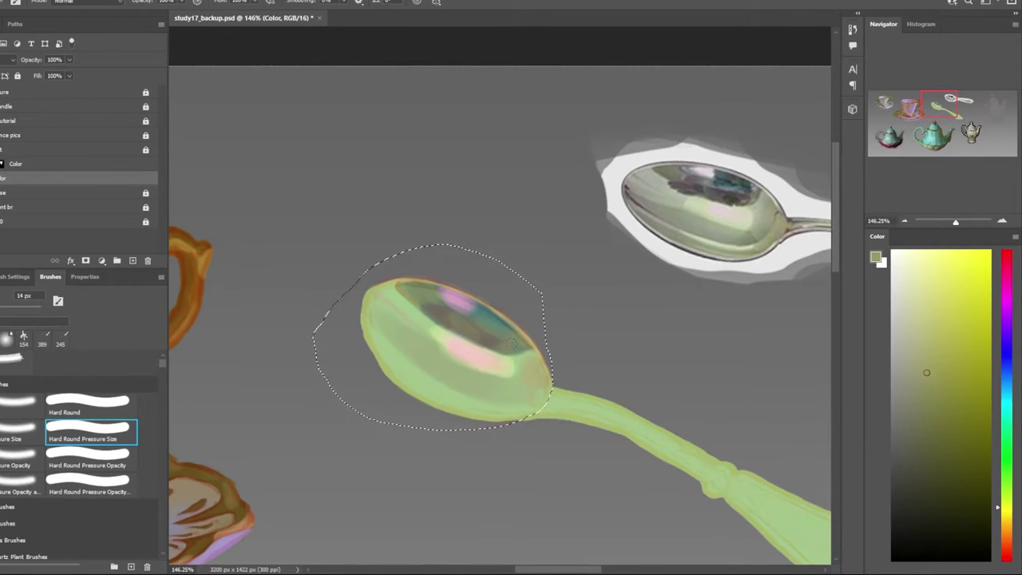
alt+click(483, 321)
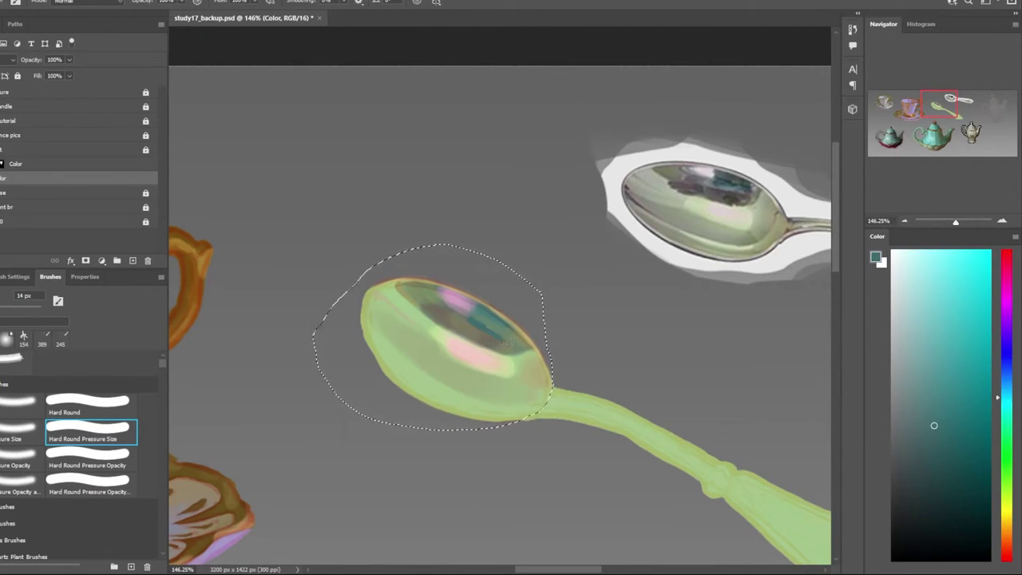
alt+click(696, 193)
key(period)
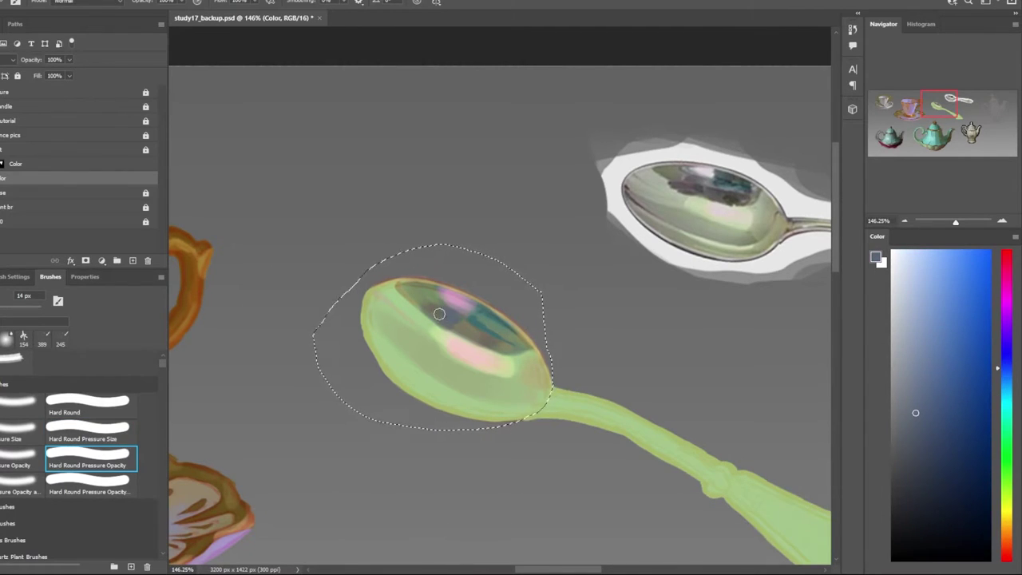
scroll(488, 326, down, 5)
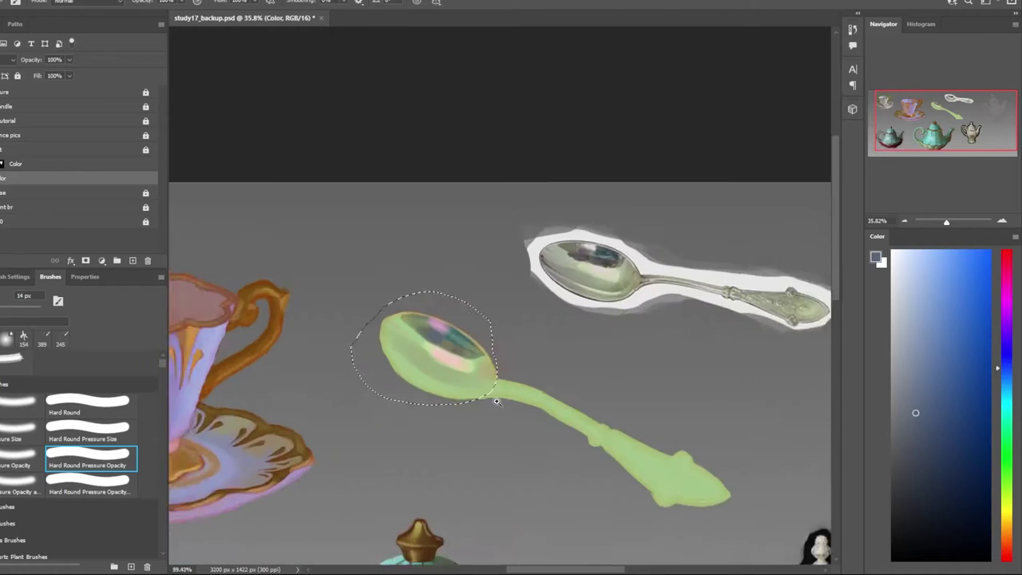
scroll(495, 402, up, 4)
Choose a lighter grey-green from the reference spoon as the painting colour
alt+click(638, 248)
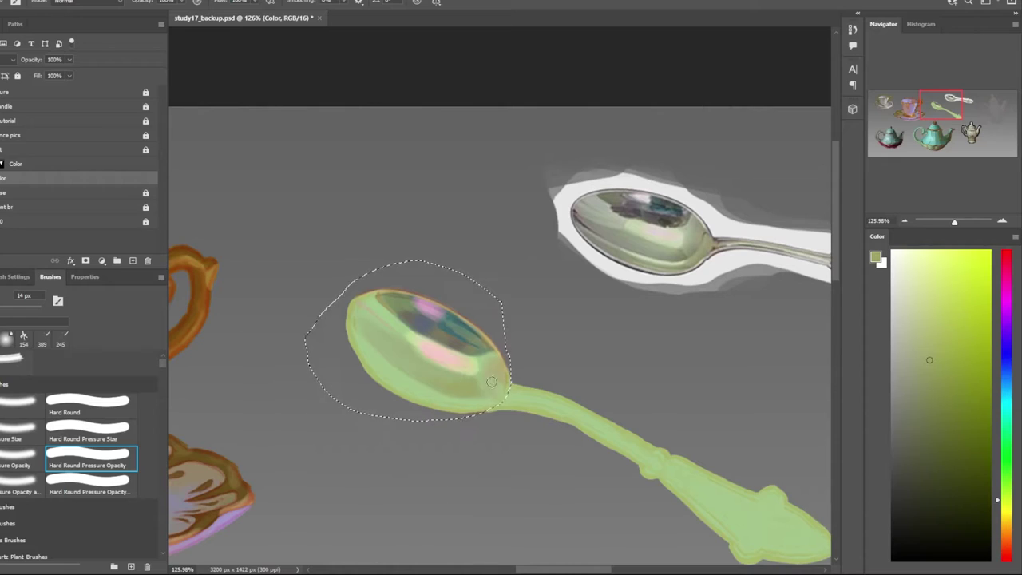
alt+click(664, 255)
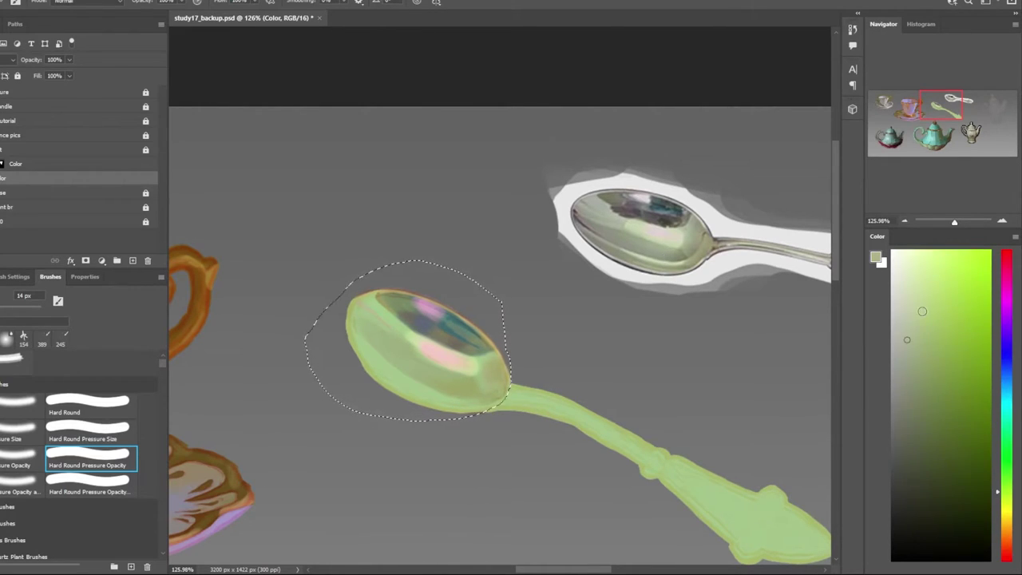
scroll(659, 261, up, 5)
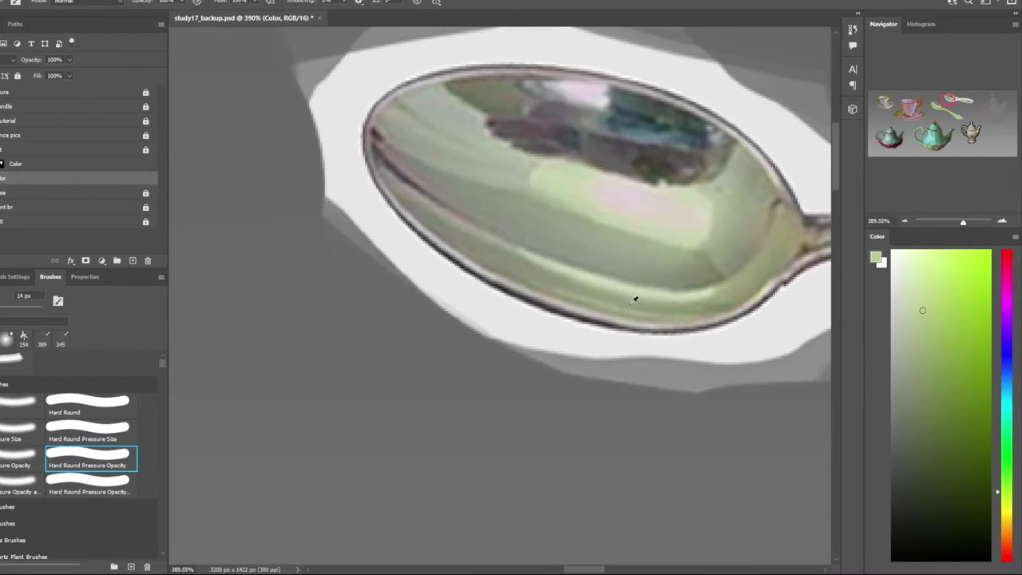
scroll(634, 296, down, 4)
drag(490, 285, 604, 251)
alt+click(414, 378)
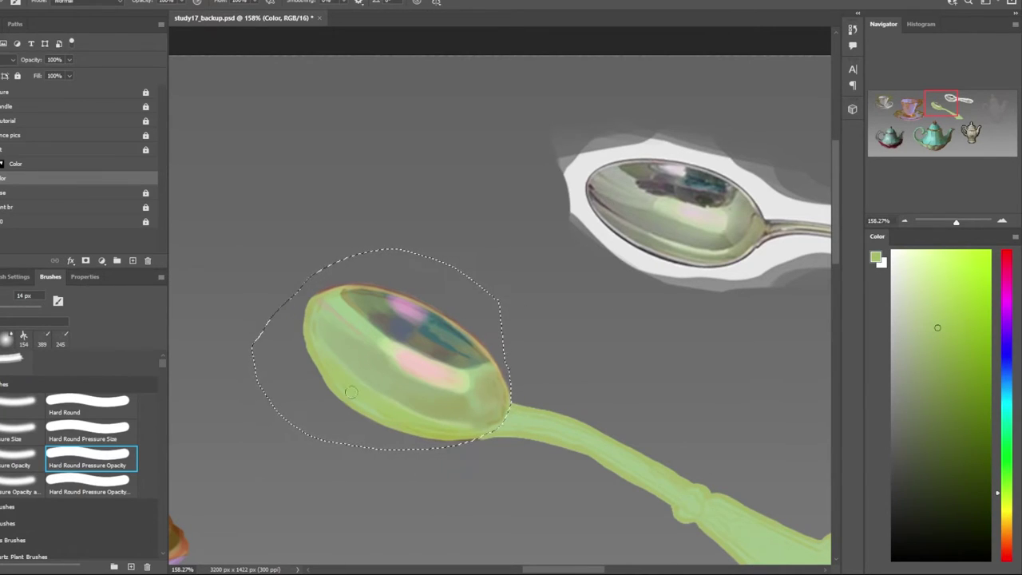
Zoom in to compare and sample a pale yellow tone from the reference spoon's bowl
scroll(606, 206, up, 3)
scroll(226, 348, down, 1)
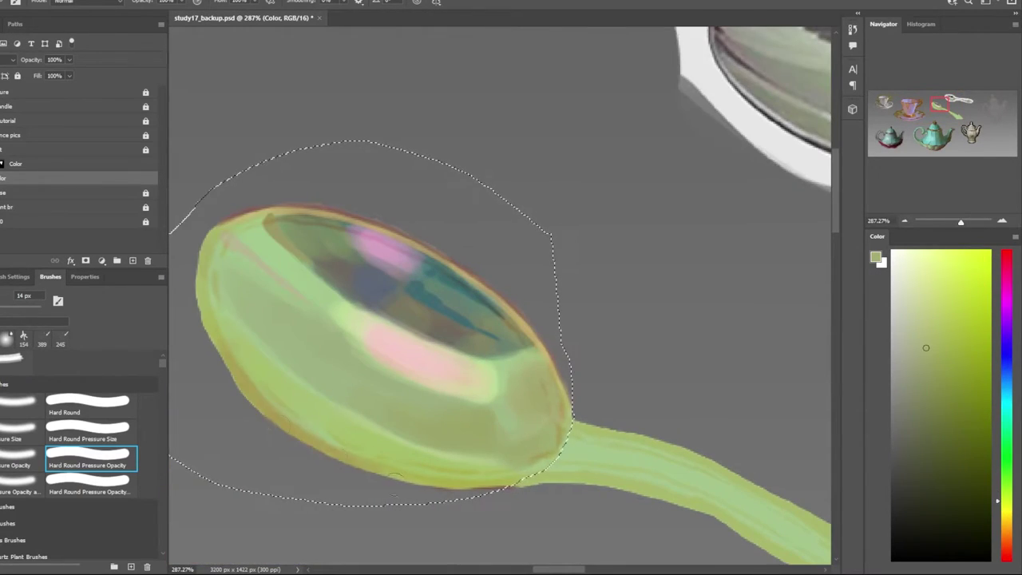
scroll(435, 359, down, 7)
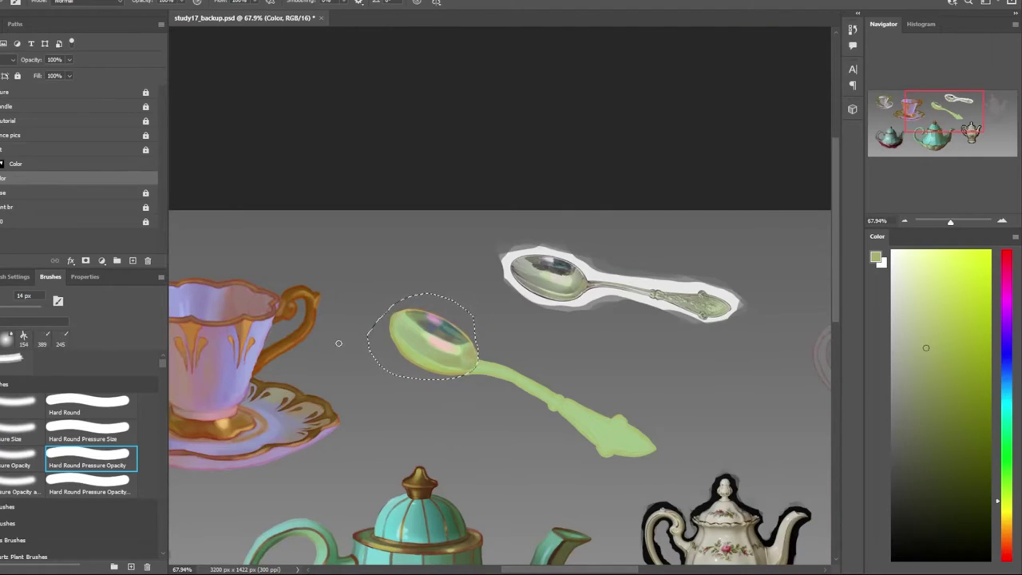
scroll(453, 323, up, 1)
scroll(453, 323, up, 4)
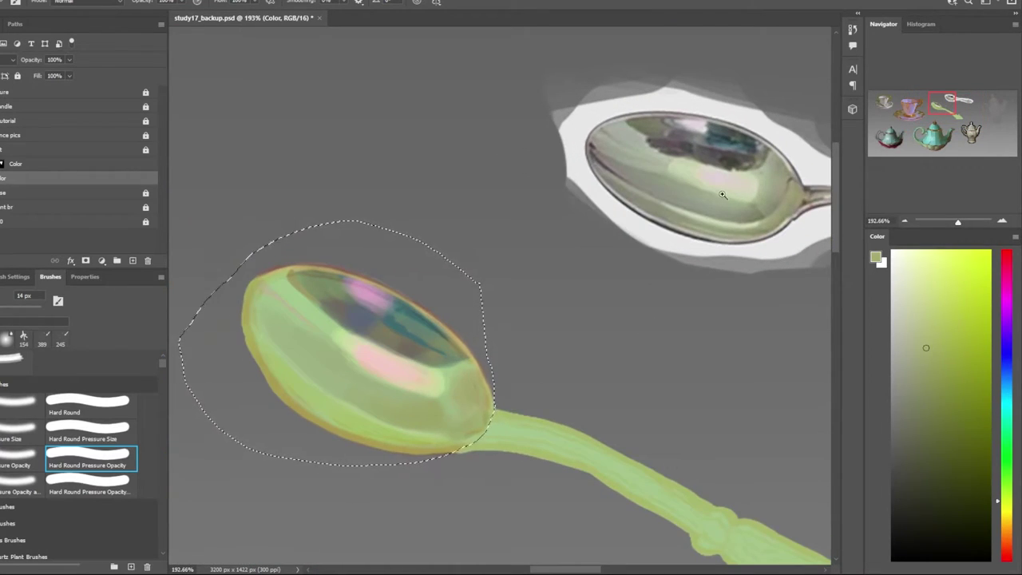
scroll(722, 195, up, 3)
drag(639, 267, 632, 260)
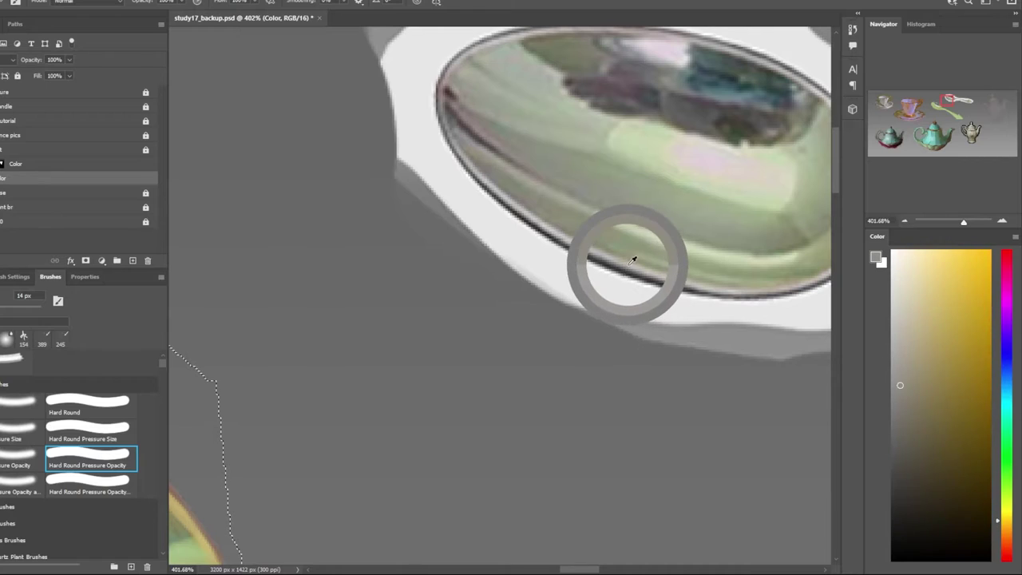
scroll(632, 264, down, 4)
alt+click(700, 165)
scroll(403, 417, down, 2)
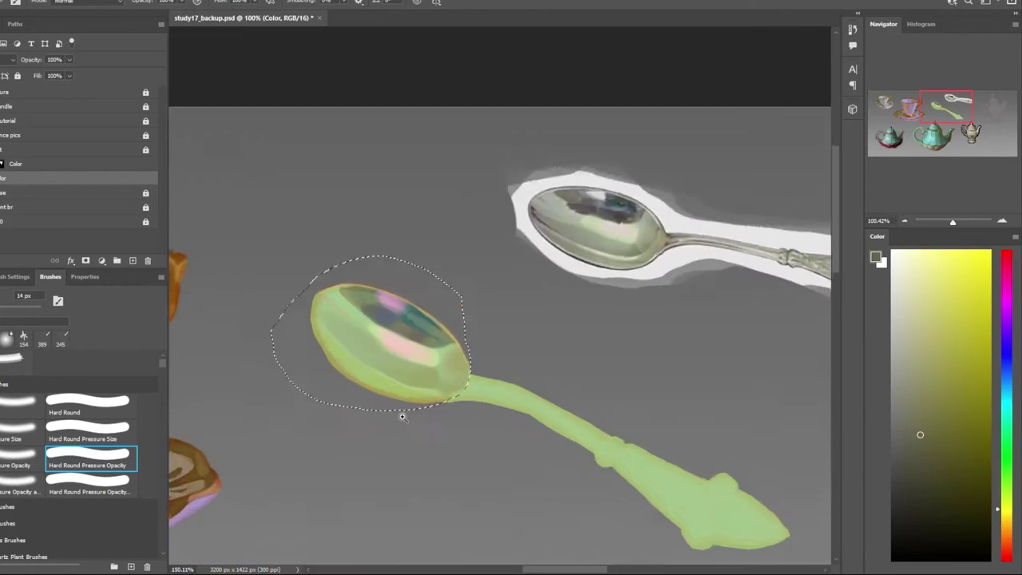
scroll(402, 417, up, 1)
Pick a peach colour for the spoon bowl's rim
scroll(440, 381, down, 3)
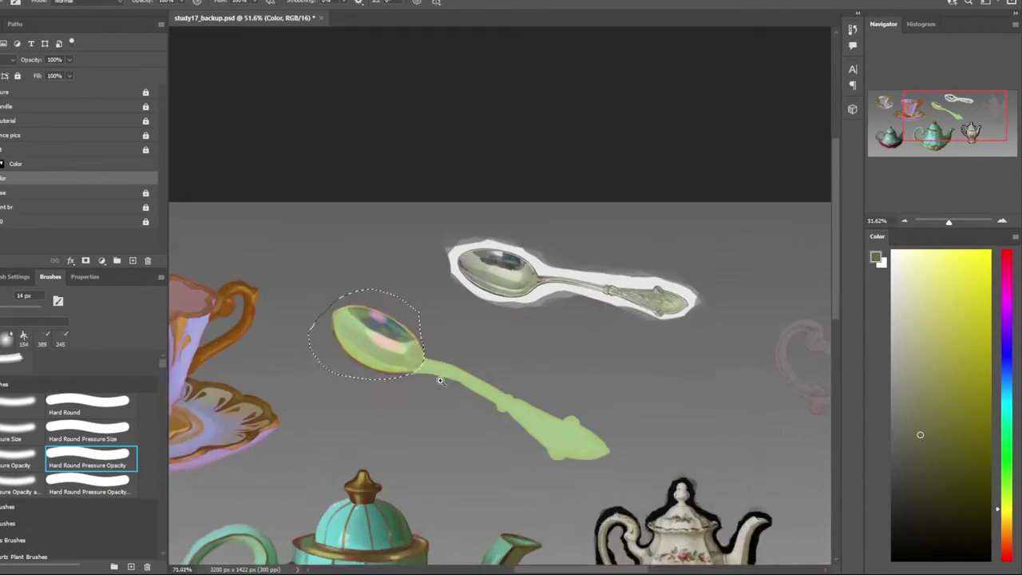
scroll(440, 381, up, 3)
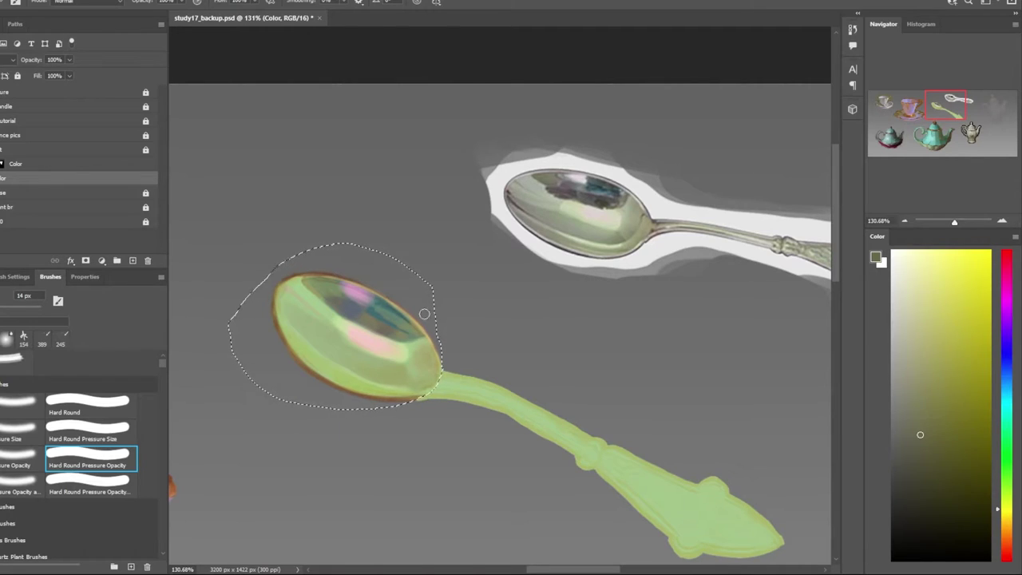
scroll(220, 245, down, 2)
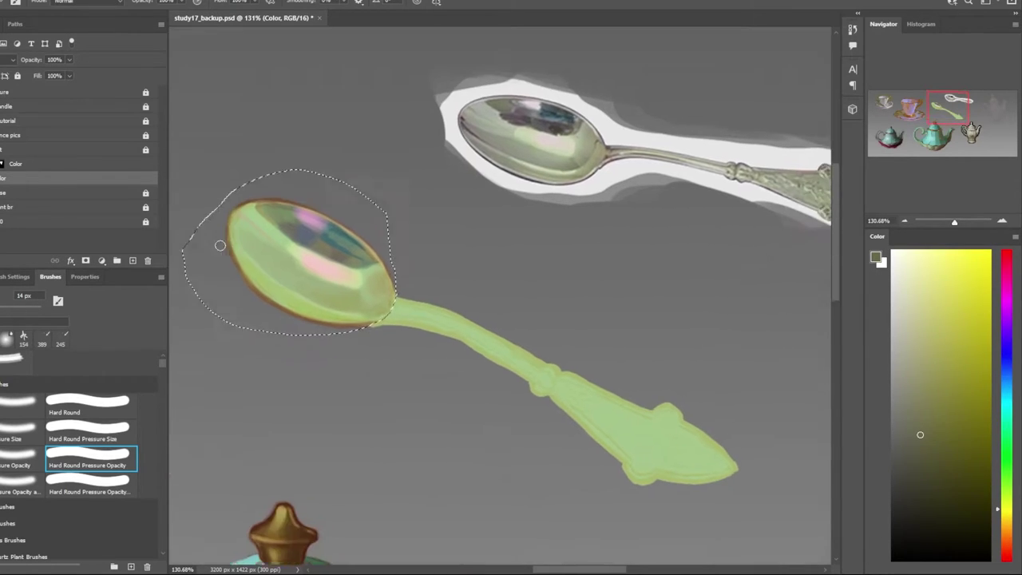
scroll(219, 245, up, 4)
scroll(244, 285, down, 2)
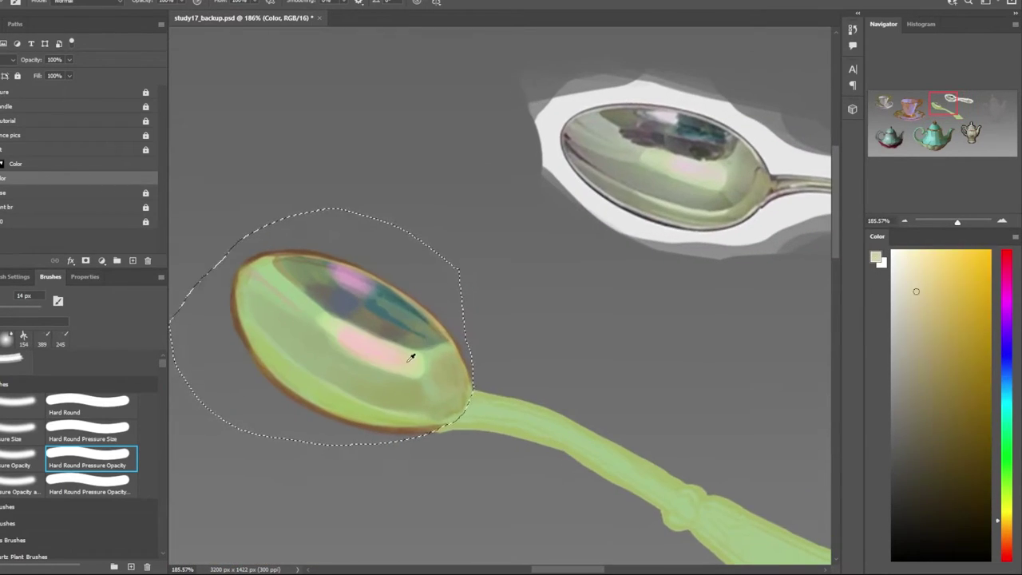
scroll(406, 354, up, 2)
alt+click(261, 314)
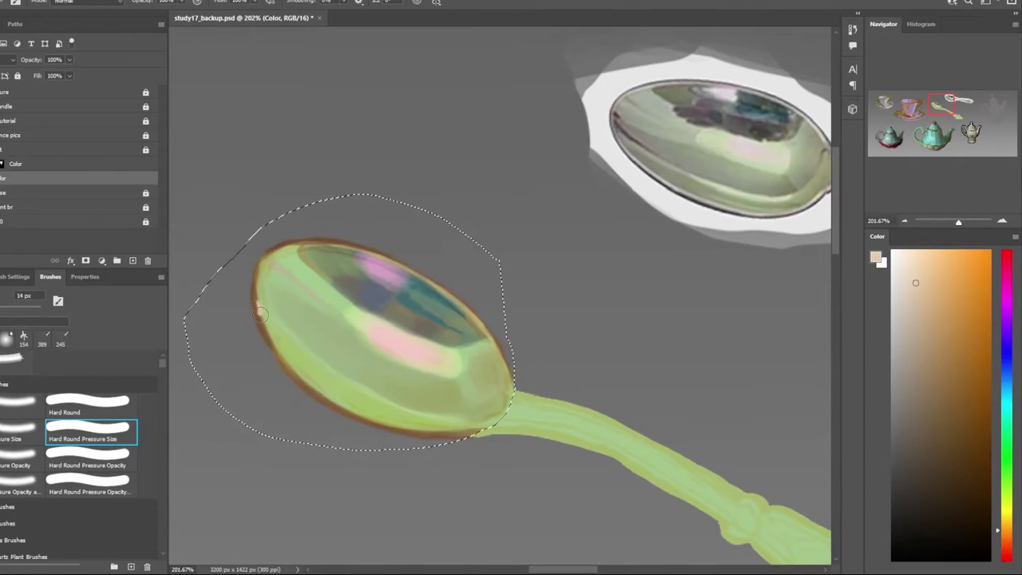
Sample a tan-brown for the rim and use the Hard Round Pressure Opacity preset
scroll(399, 308, down, 2)
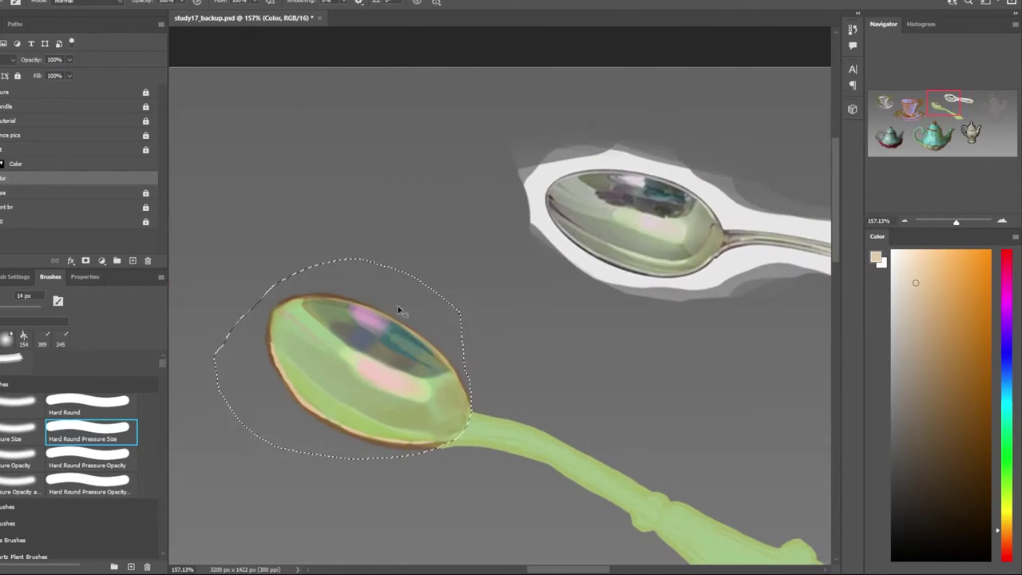
scroll(467, 444, down, 3)
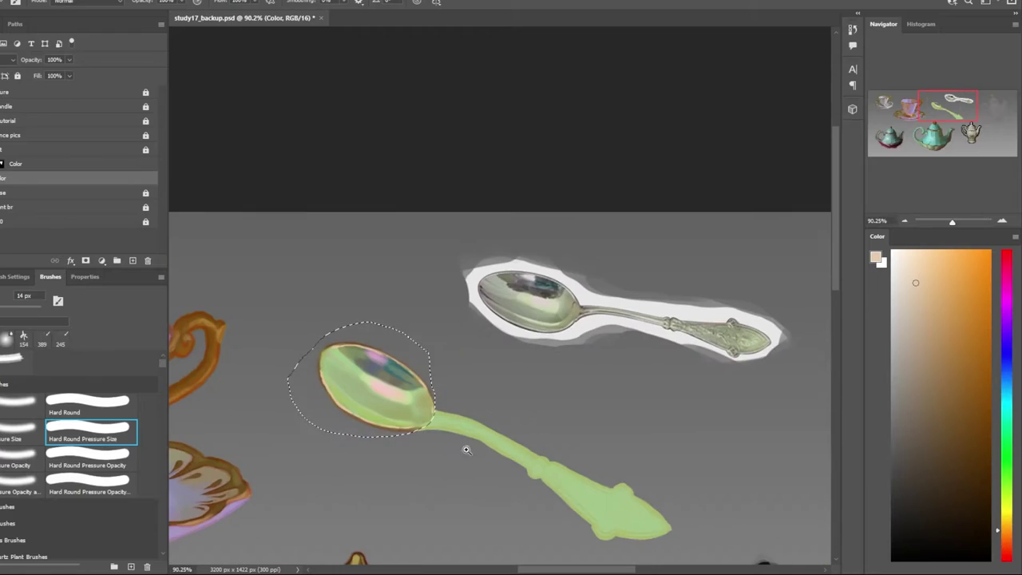
scroll(484, 372, up, 1)
scroll(496, 397, down, 3)
scroll(470, 319, up, 3)
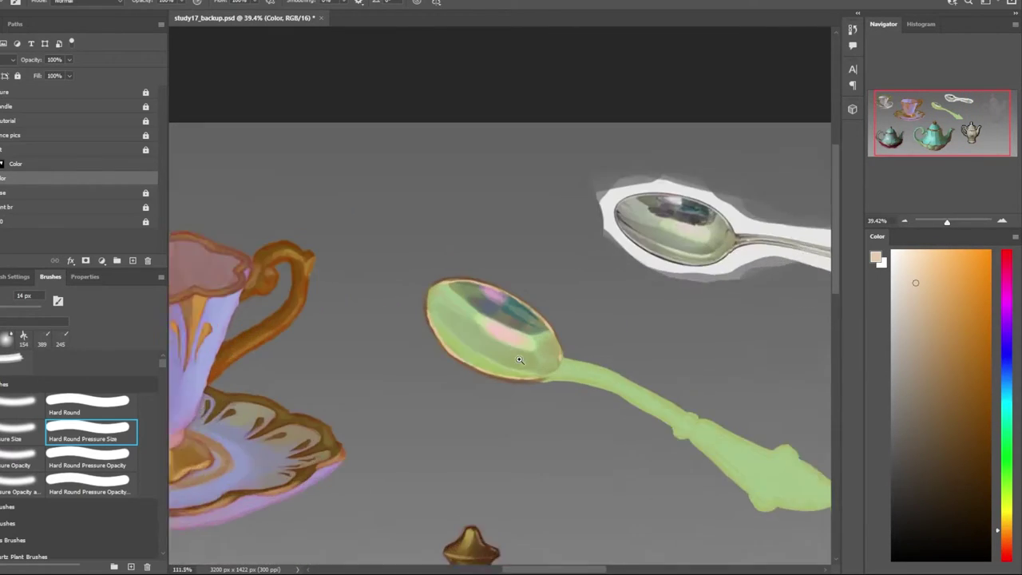
scroll(469, 319, up, 2)
alt+click(342, 270)
key(period)
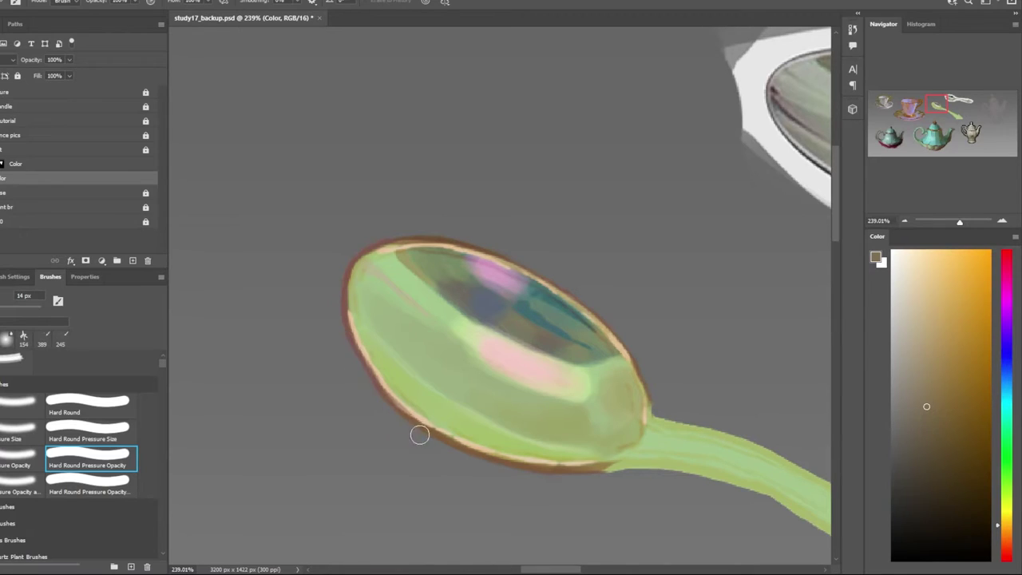
scroll(703, 483, down, 3)
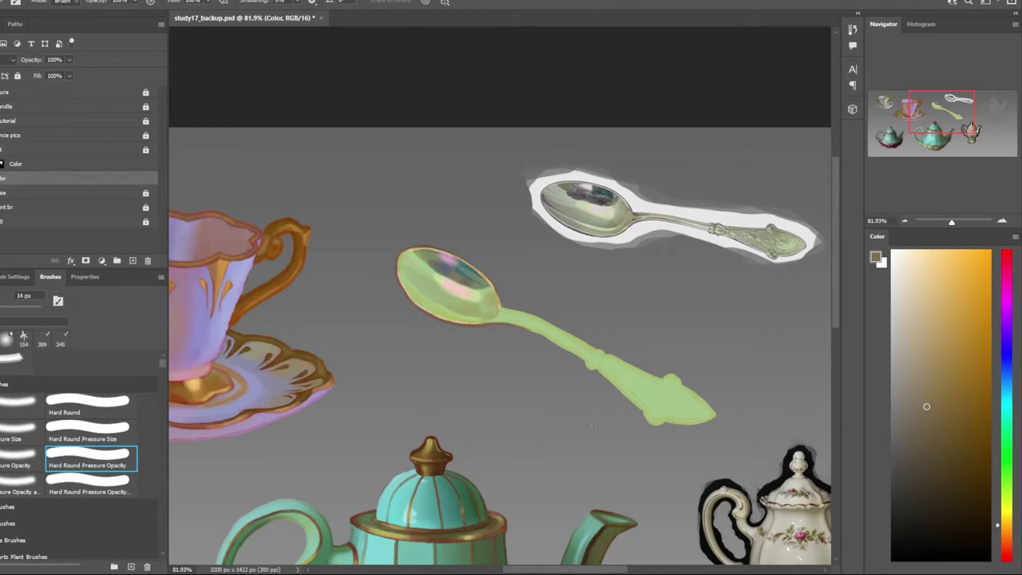
scroll(548, 297, up, 3)
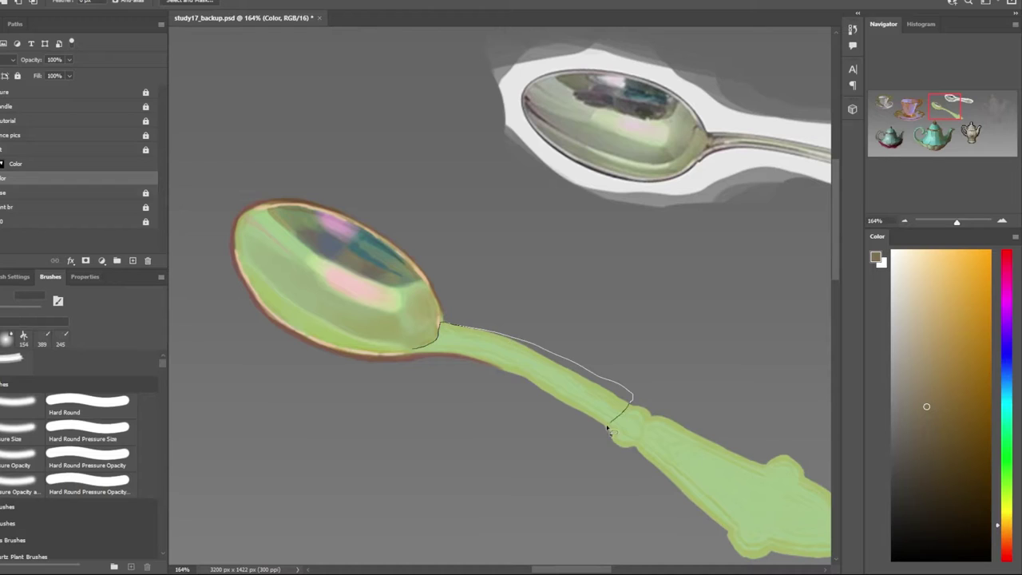
Select the spoon handle and paint reference-sampled tan shading along its upper and lower edges at 24 px
drag(607, 428, 414, 350)
scroll(486, 336, up, 2)
scroll(607, 231, up, 3)
key(b)
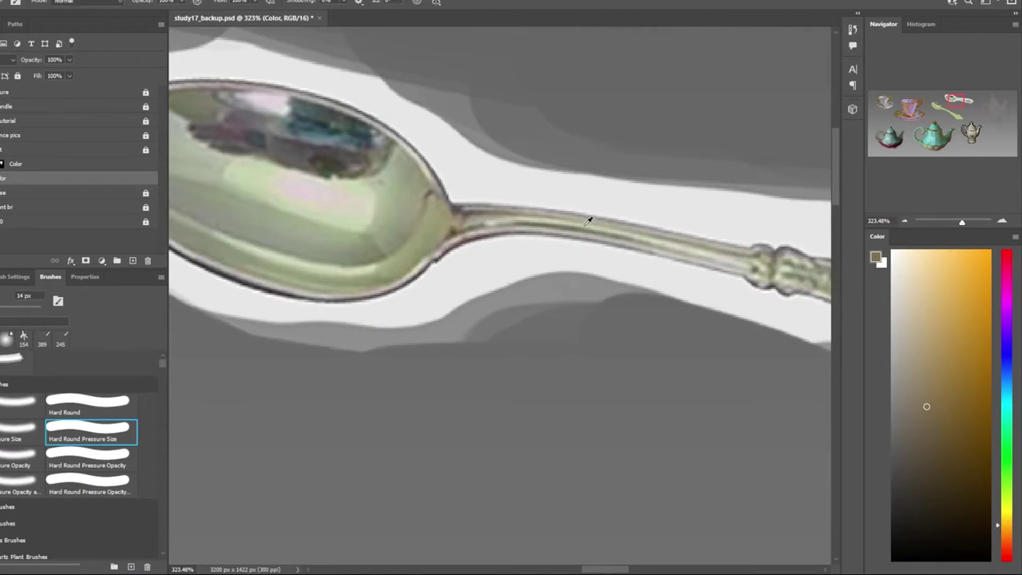
alt+click(588, 220)
scroll(587, 221, down, 5)
key(period)
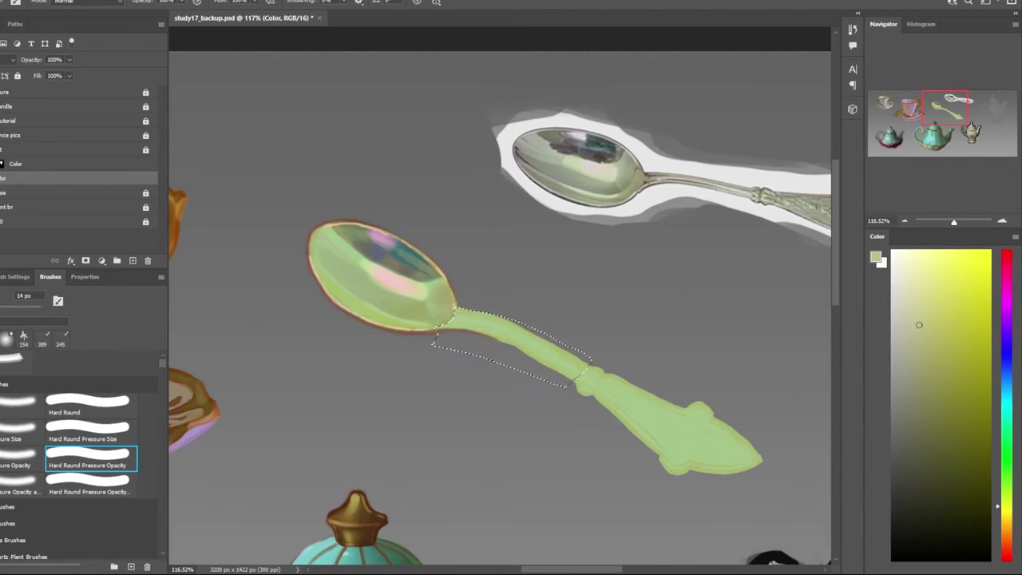
key(bracketright)
key(bracketright)
key(bracketright)
scroll(479, 352, down, 2)
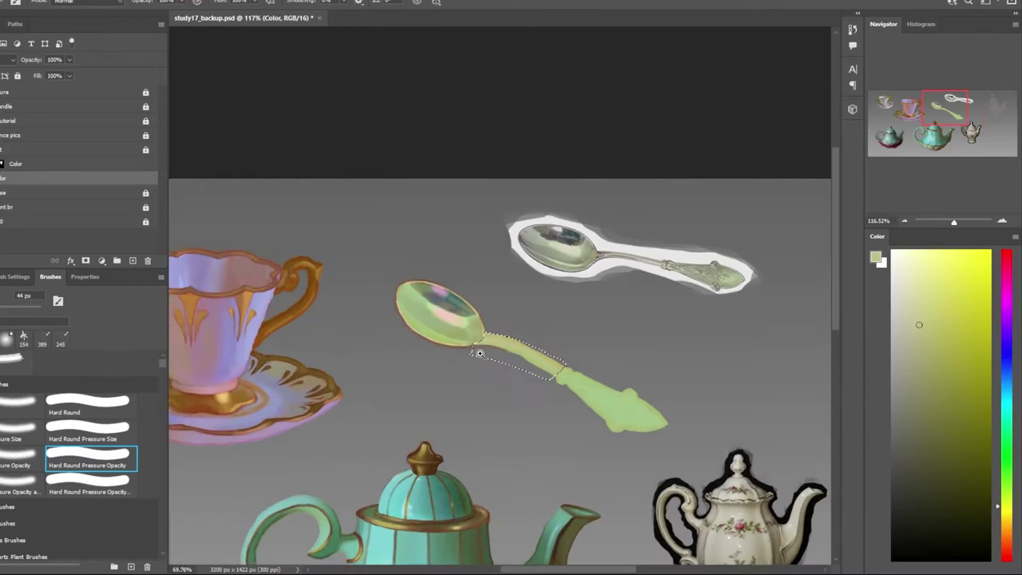
scroll(479, 353, down, 1)
scroll(663, 270, up, 5)
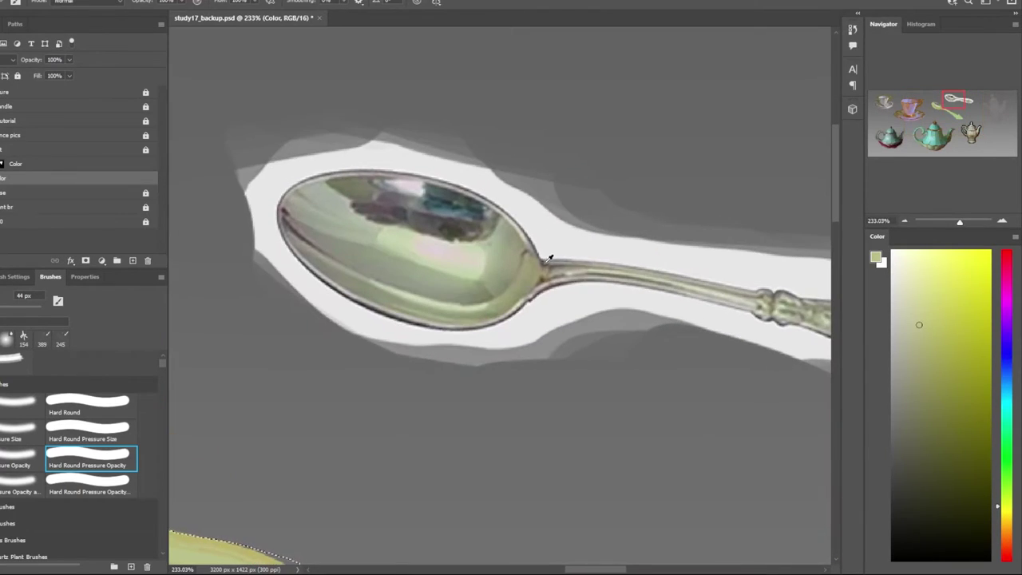
alt+click(586, 308)
scroll(403, 345, down, 2)
key(bracketleft)
key(bracketleft)
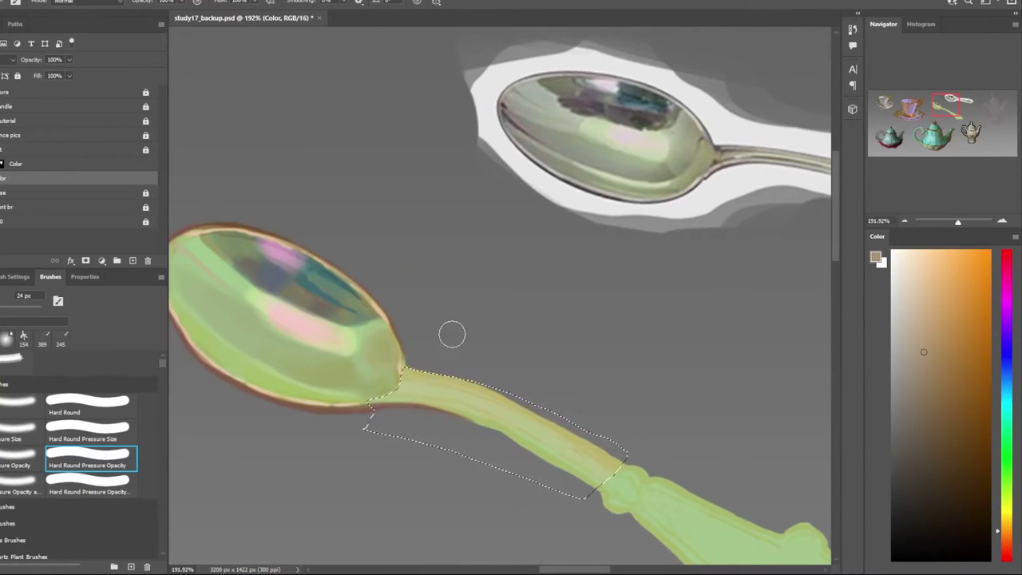
mouse_move(452, 333)
mouse_down()
mouse_move(410, 358)
mouse_move(467, 370)
mouse_move(621, 448)
mouse_up()
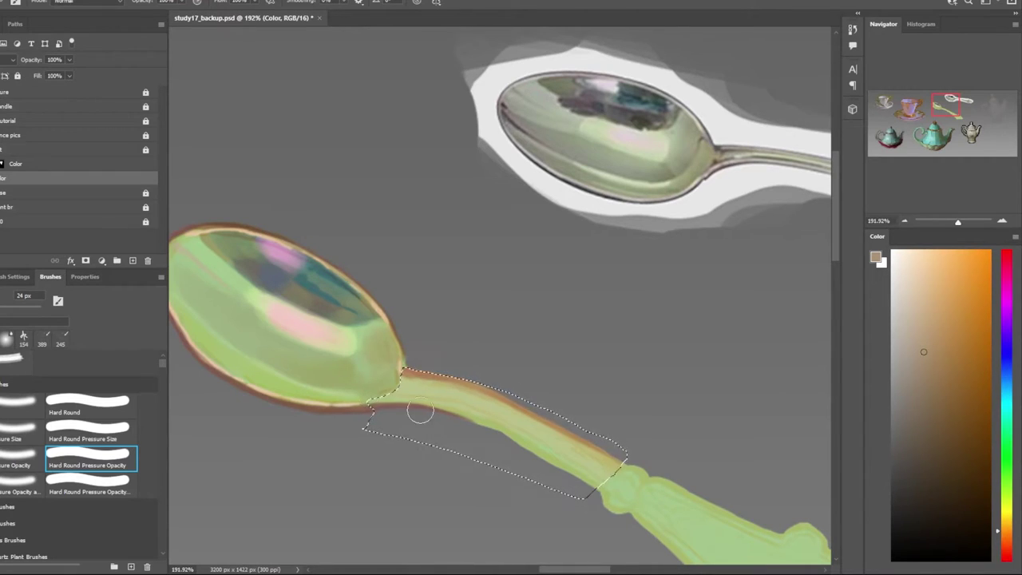
drag(392, 411, 574, 477)
Add a thin 14 px tan stroke, then light yellow and greenish strokes along the handle
scroll(497, 439, down, 3)
key(bracketleft)
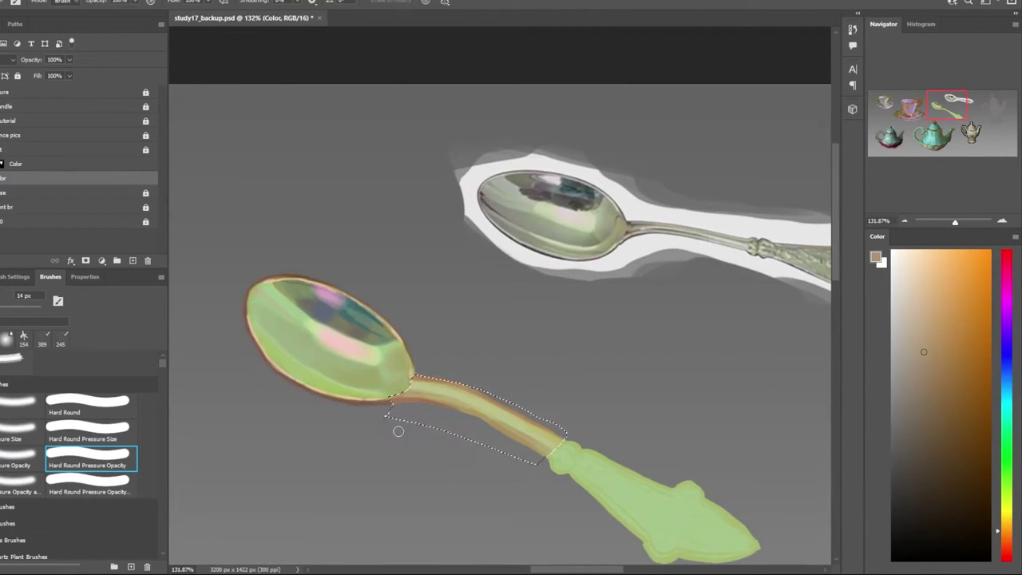
drag(391, 425, 563, 447)
scroll(462, 365, up, 3)
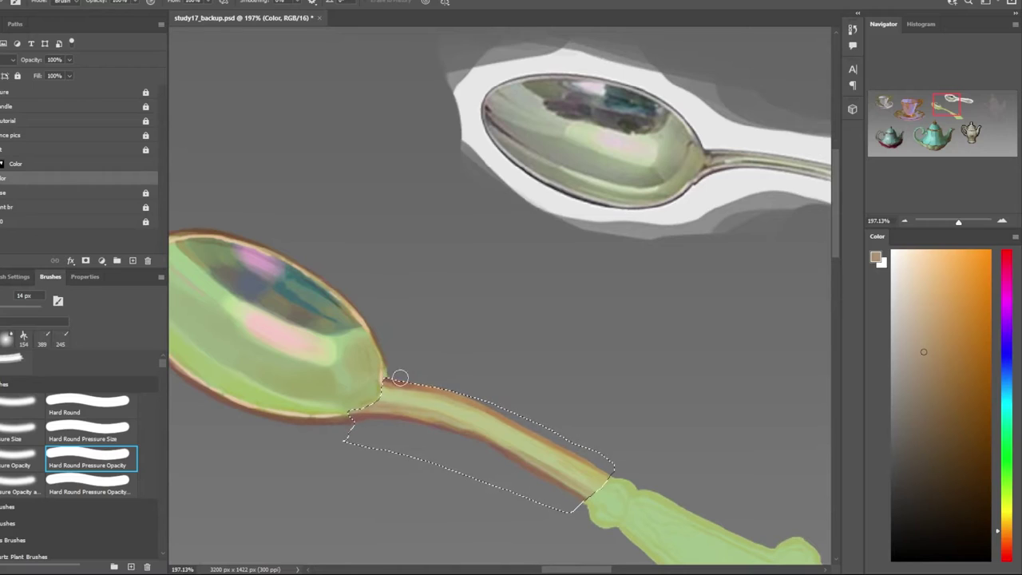
scroll(633, 278, down, 2)
scroll(633, 278, up, 3)
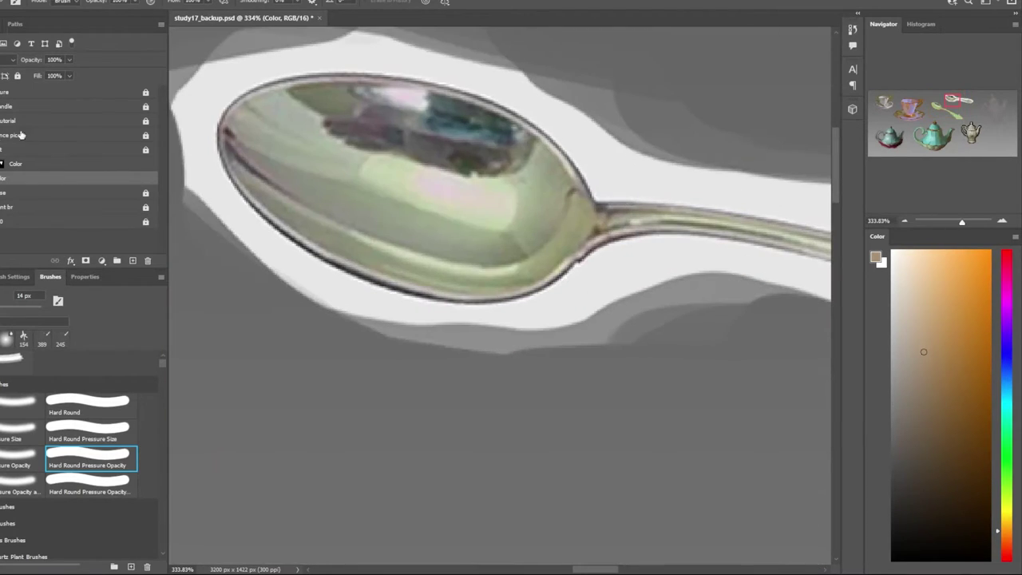
alt+click(612, 216)
key(bracketright)
scroll(347, 321, down, 2)
key(comma)
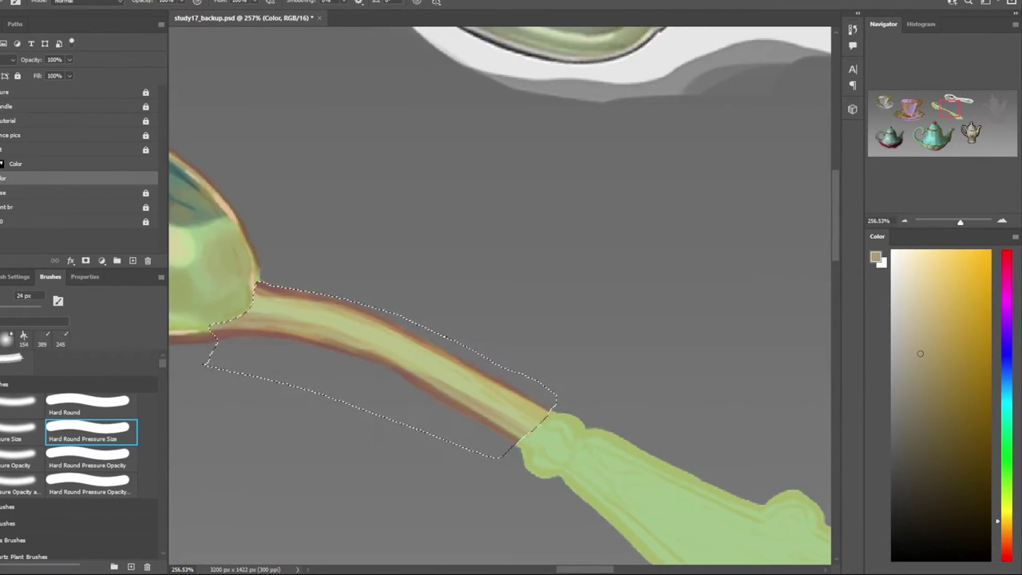
drag(239, 298, 477, 389)
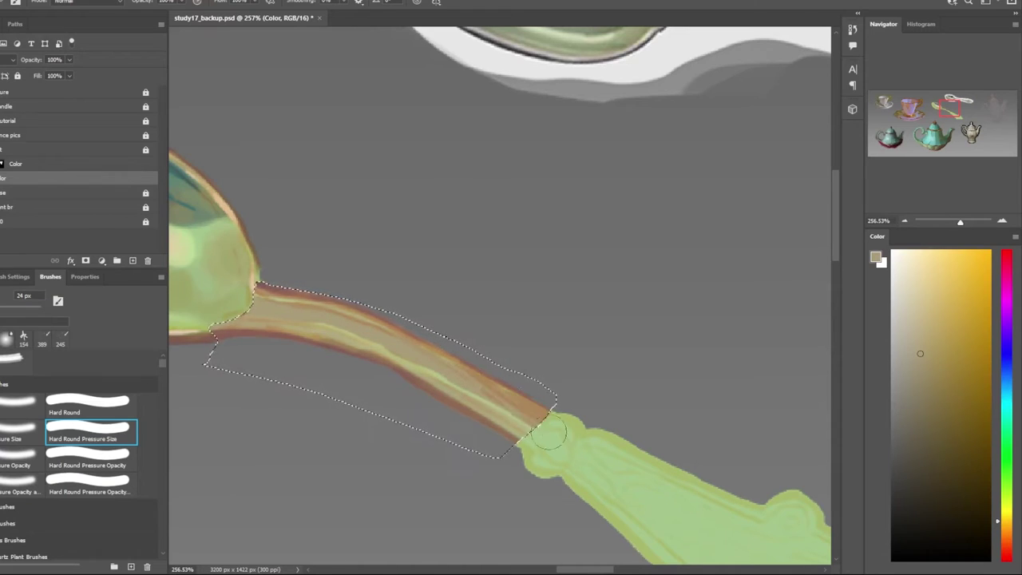
scroll(495, 436, down, 3)
scroll(662, 258, up, 3)
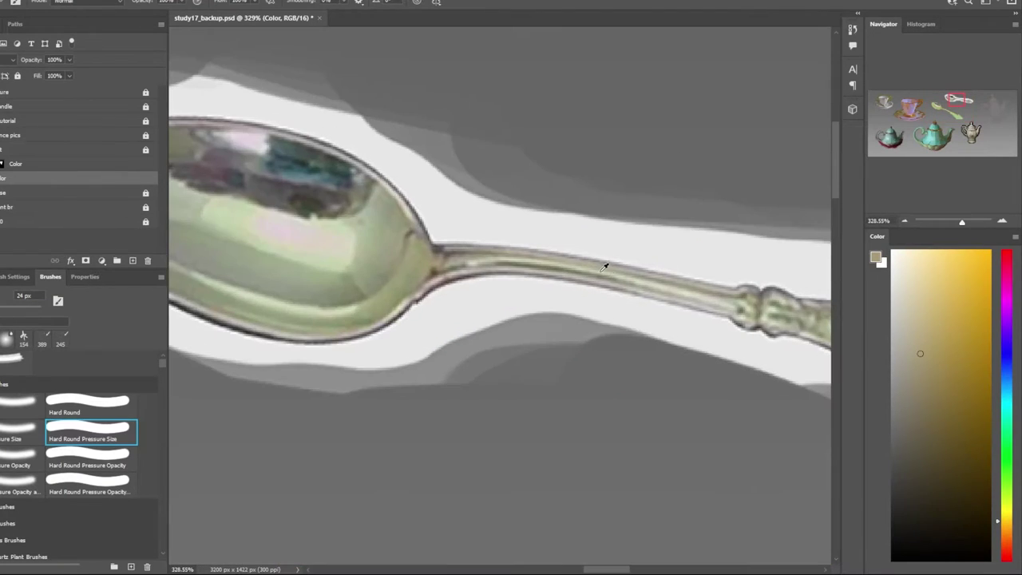
alt+click(681, 262)
scroll(586, 330, down, 2)
mouse_move(479, 383)
mouse_down()
mouse_move(524, 394)
mouse_move(506, 376)
mouse_up()
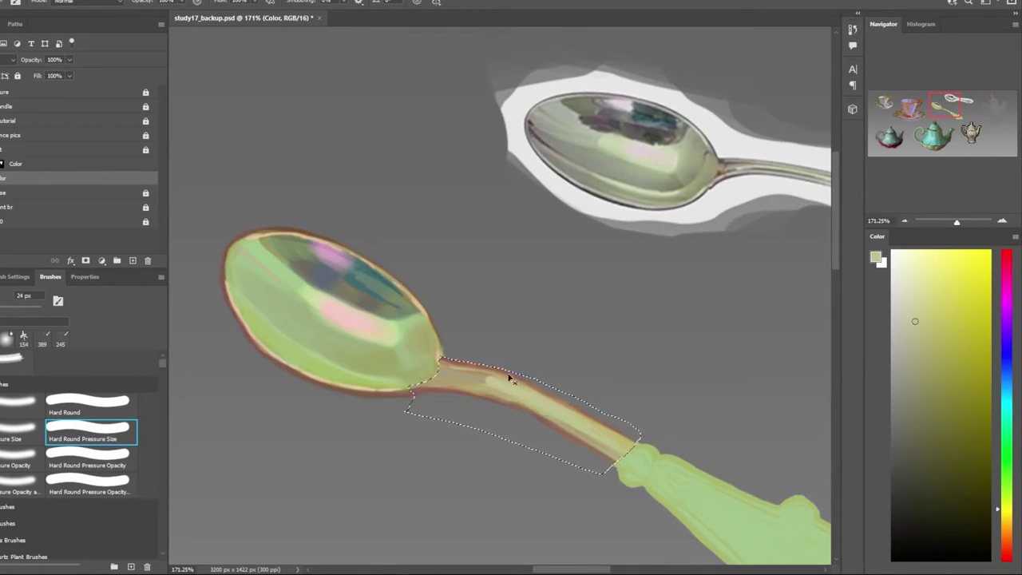
Rotate the view and blend faint light 6 px strokes to smooth and lighten the handle
scroll(506, 376, down, 1)
key(period)
alt+click(484, 370)
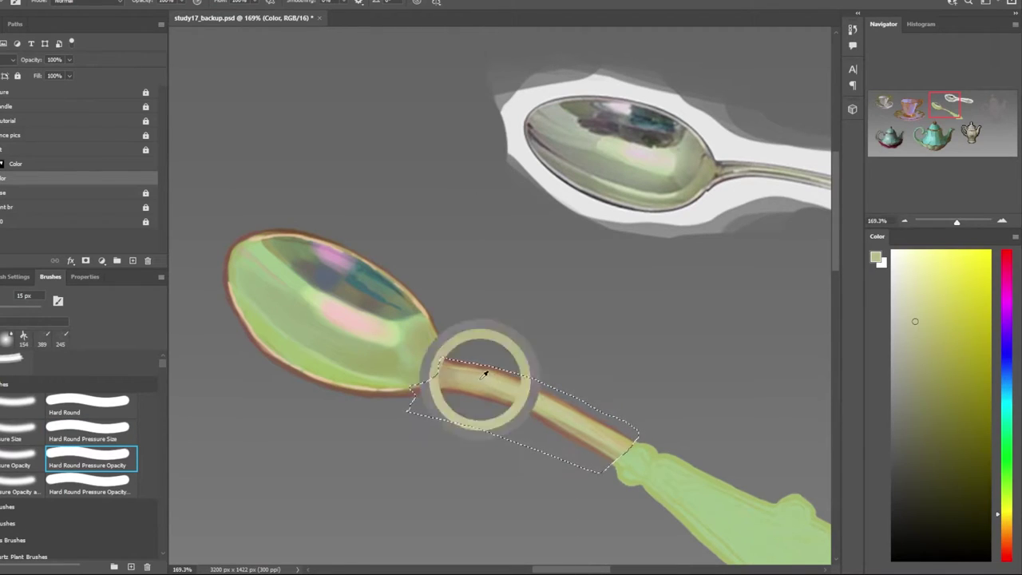
scroll(768, 274, up, 5)
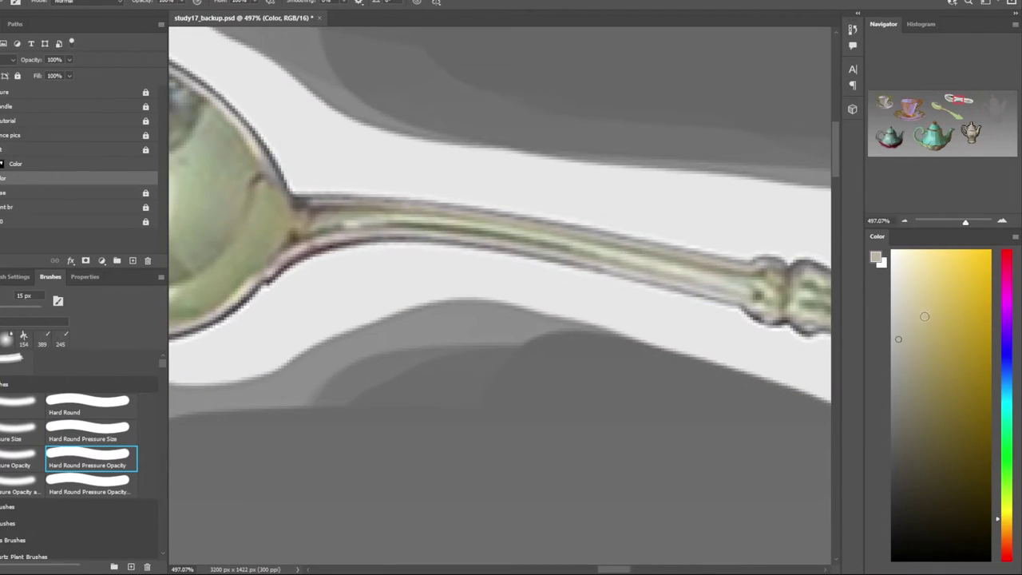
alt+click(765, 267)
scroll(765, 267, down, 4)
scroll(600, 429, up, 2)
key(comma)
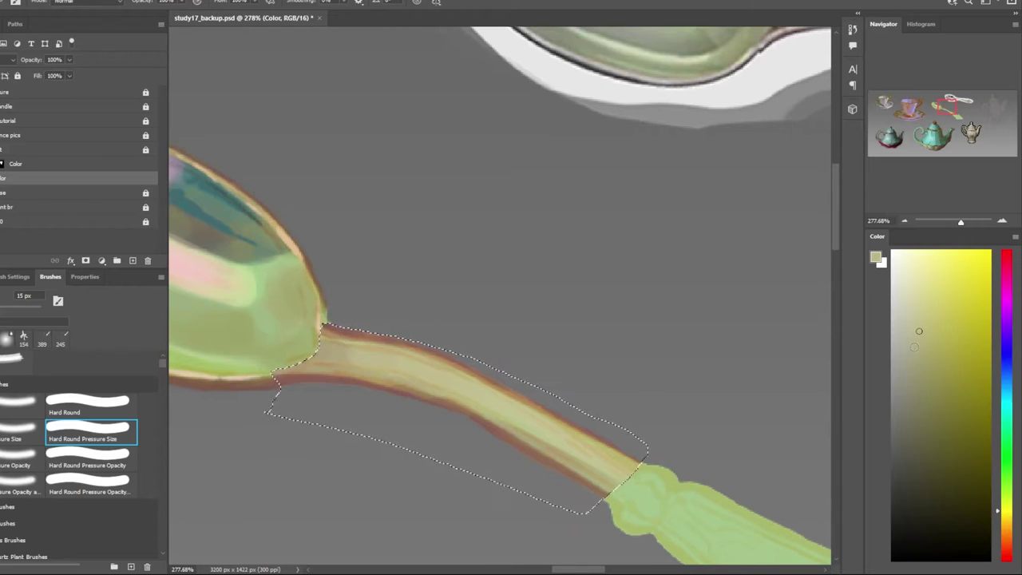
key(r)
drag(551, 415, 588, 353)
drag(511, 384, 629, 359)
key(period)
mouse_move(479, 383)
mouse_down()
mouse_move(563, 352)
mouse_move(671, 351)
mouse_up()
mouse_move(523, 381)
mouse_down()
mouse_move(494, 391)
mouse_move(695, 347)
mouse_up()
scroll(495, 391, down, 5)
scroll(543, 397, up, 4)
drag(479, 407, 686, 355)
drag(519, 395, 467, 427)
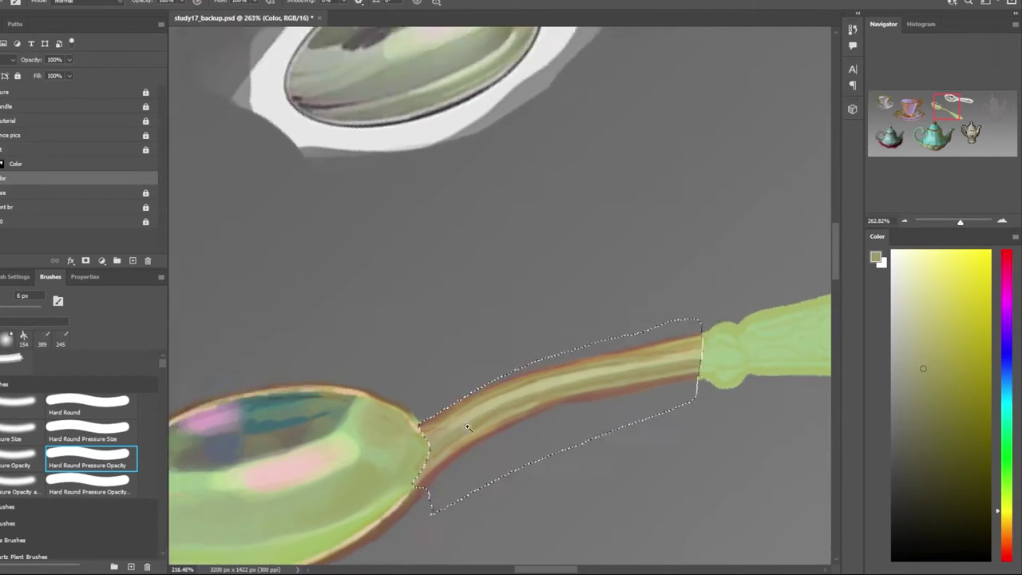
scroll(467, 427, down, 3)
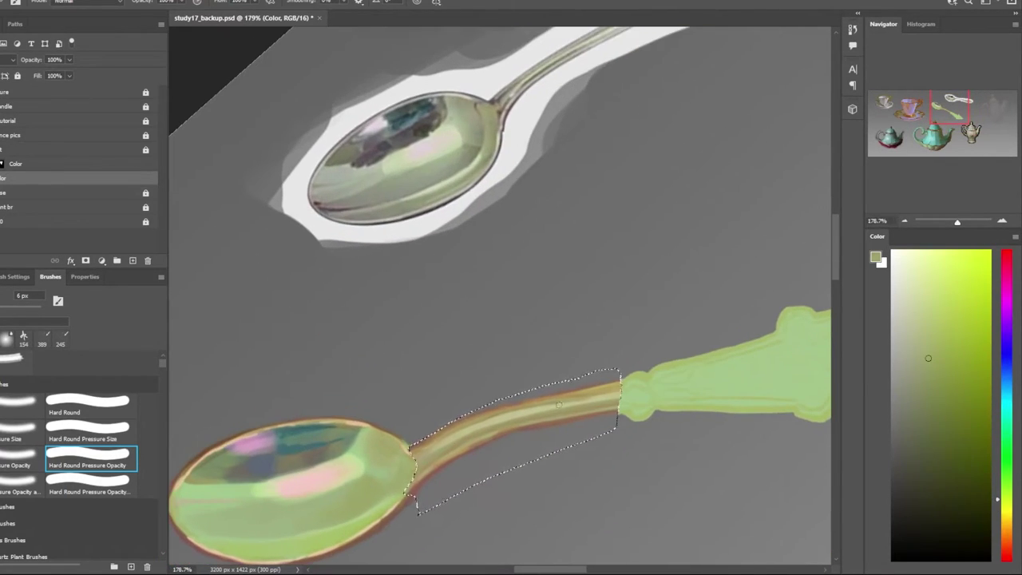
Release the handle selection and sample a light grey from the reference spoon
key(ctrl+d)
scroll(557, 423, down, 3)
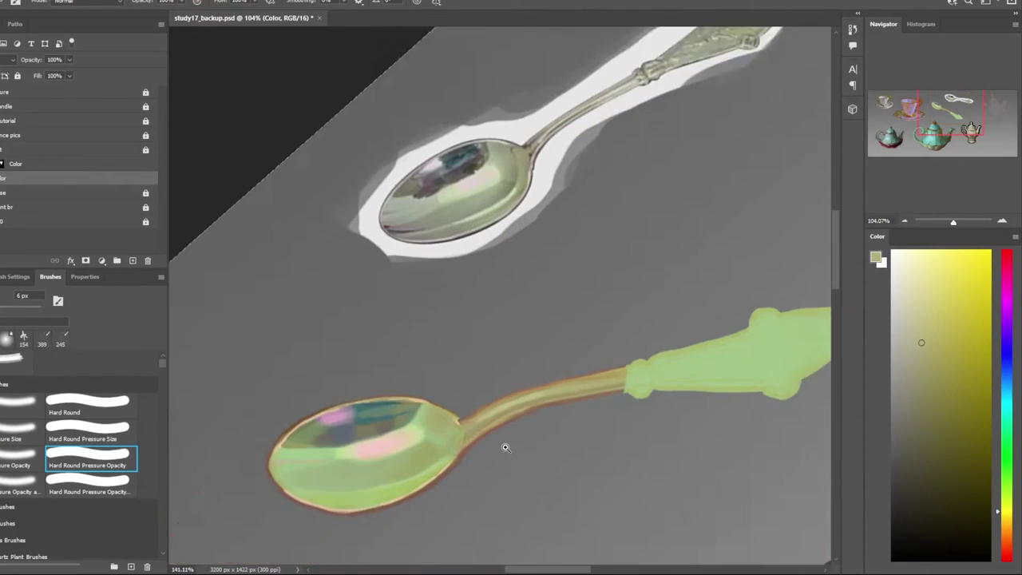
scroll(506, 447, up, 3)
alt+click(494, 148)
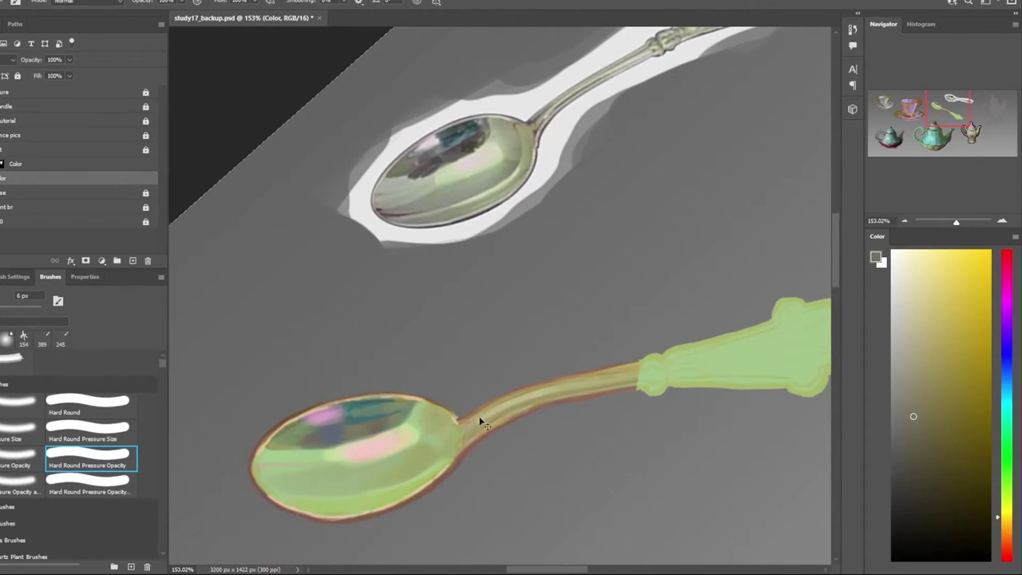
Level the canvas rotation to show the whole study and save the document
scroll(480, 422, up, 3)
scroll(488, 407, down, 3)
scroll(483, 451, up, 2)
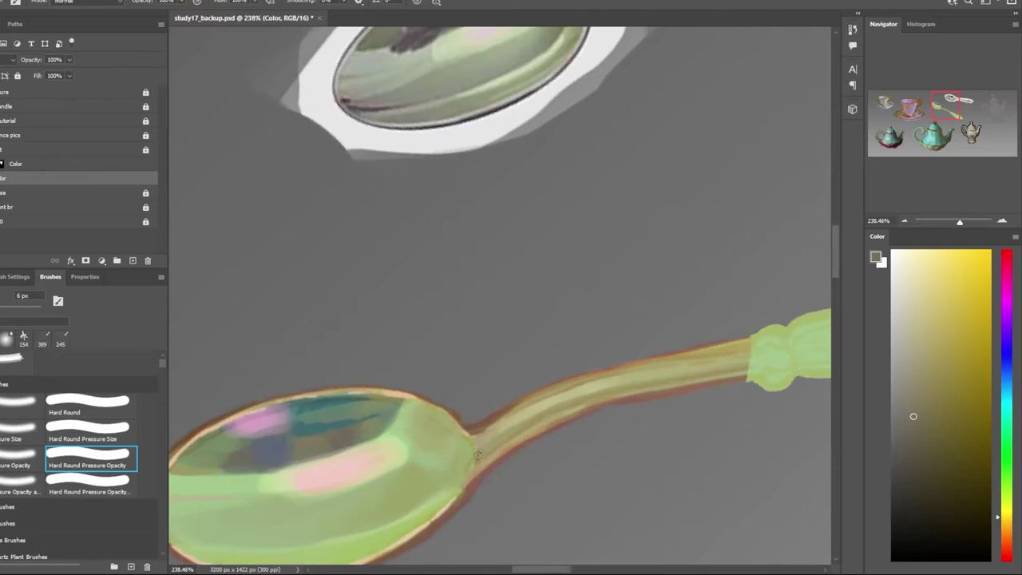
scroll(480, 490, down, 3)
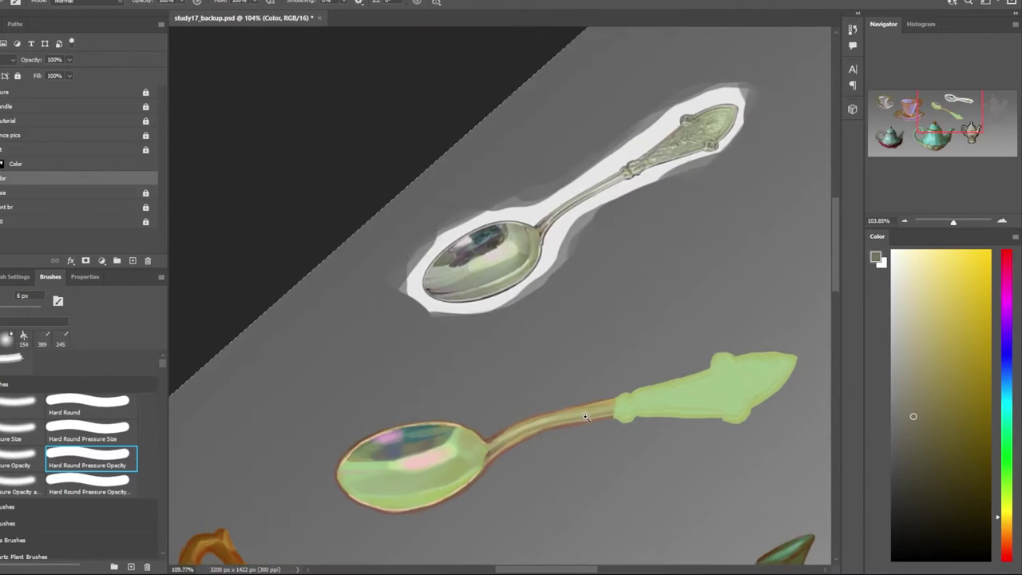
scroll(495, 467, up, 2)
scroll(510, 445, down, 2)
scroll(497, 428, up, 3)
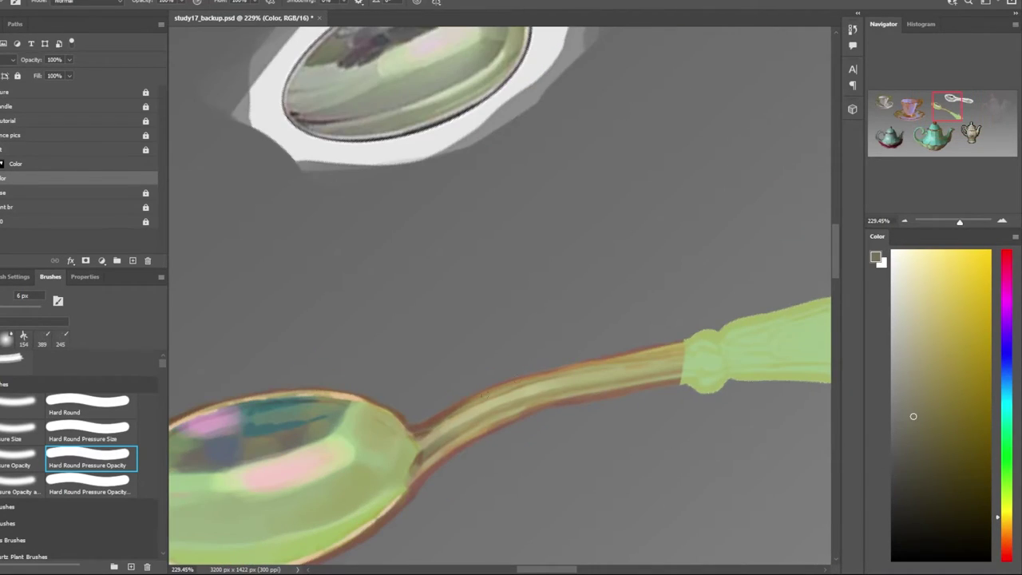
scroll(559, 399, down, 2)
scroll(563, 404, down, 1)
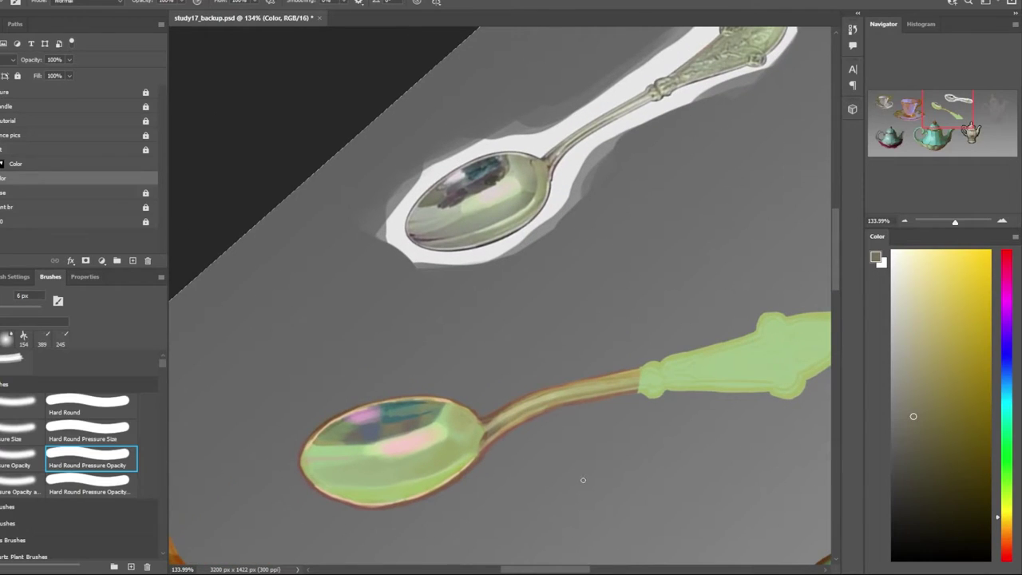
scroll(621, 415, down, 3)
drag(559, 399, 609, 455)
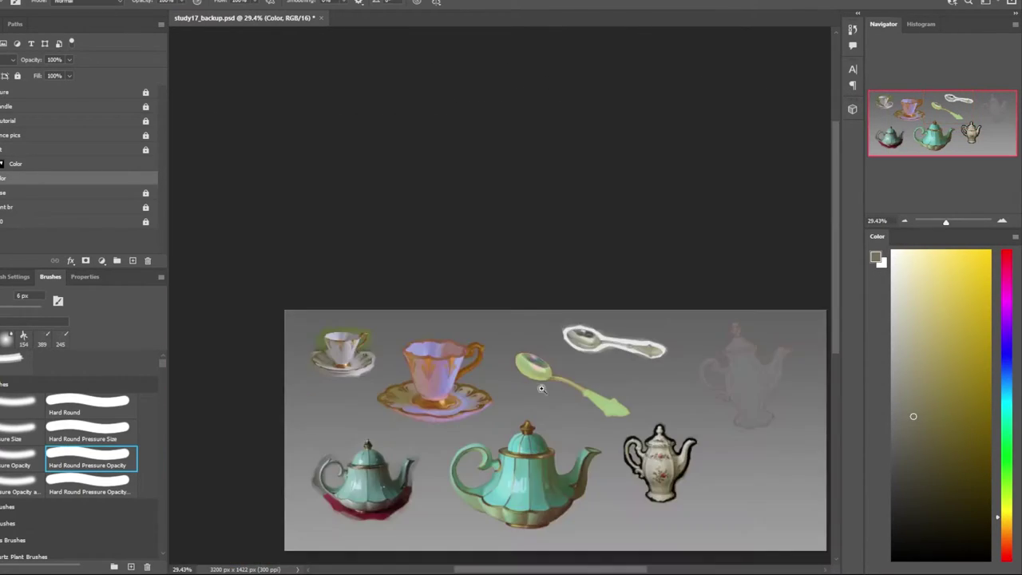
scroll(609, 455, down, 2)
key(ctrl+s)
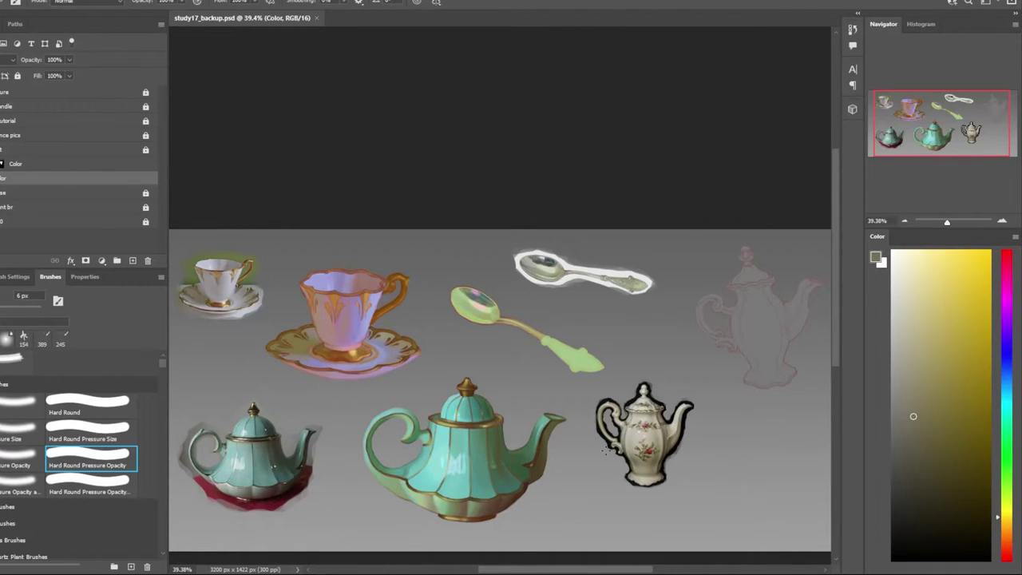
scroll(573, 343, up, 1)
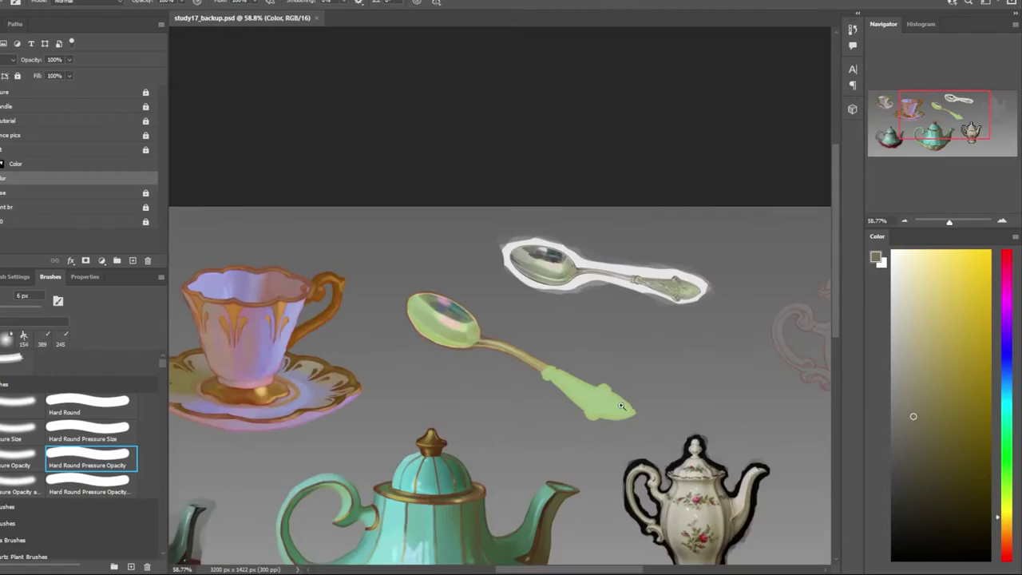
scroll(573, 344, up, 4)
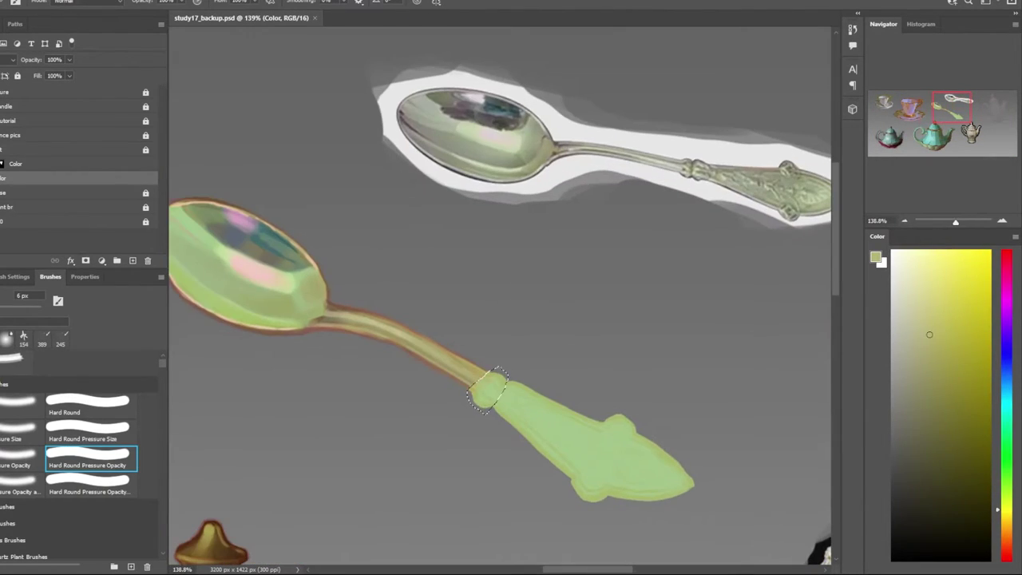
Shade the collar's lower edge in dark red, then release the collar selection
scroll(483, 379, up, 2)
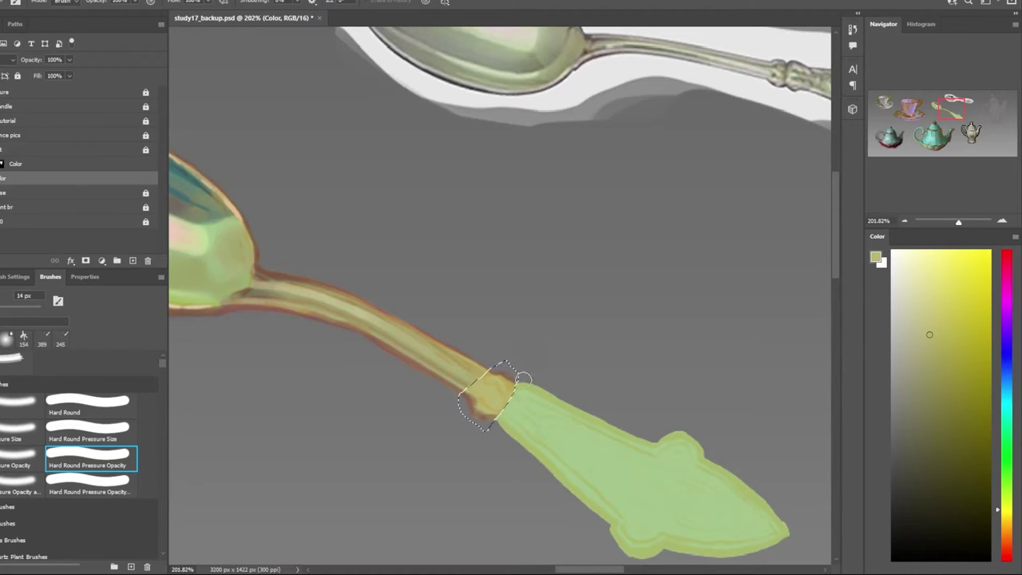
scroll(464, 393, up, 2)
mouse_move(465, 393)
mouse_down()
mouse_move(488, 415)
mouse_move(519, 355)
mouse_move(544, 378)
mouse_up()
key(b)
key(ctrl+d)
Sample a yellow-green from the reference handle and zoom out to see both spoons
alt+click(485, 359)
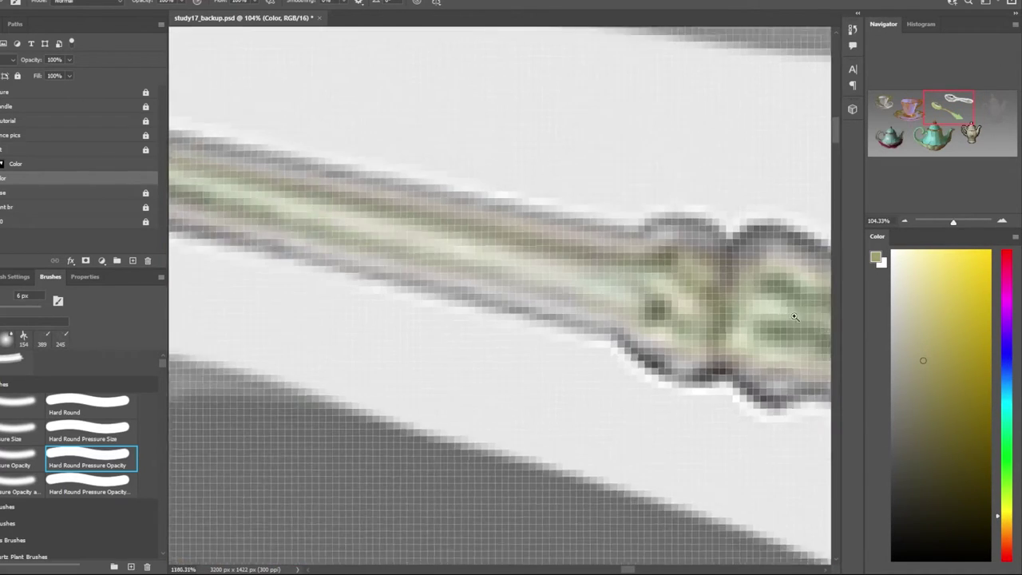
alt+click(669, 254)
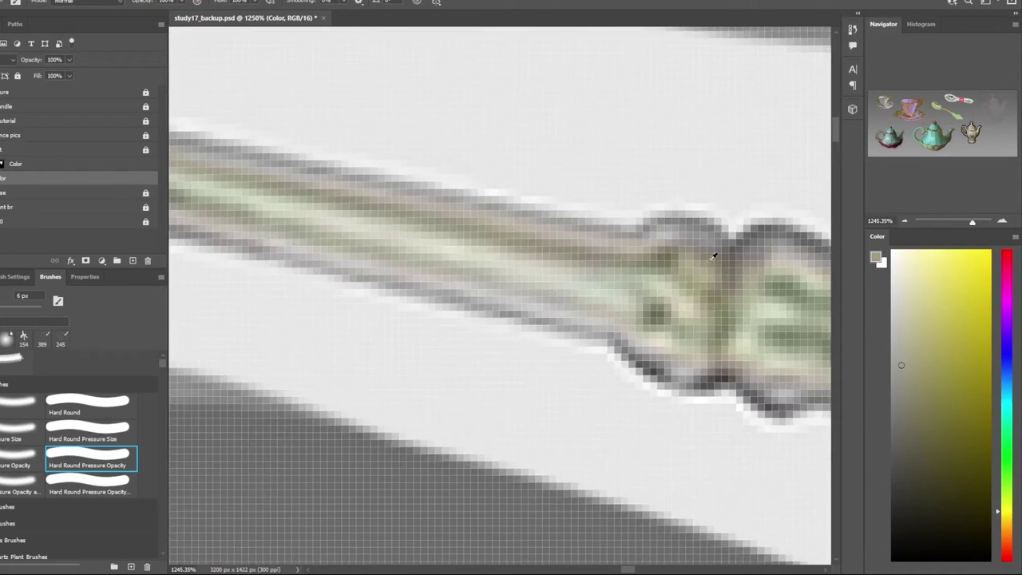
alt+click(659, 310)
alt+click(684, 326)
alt+click(720, 267)
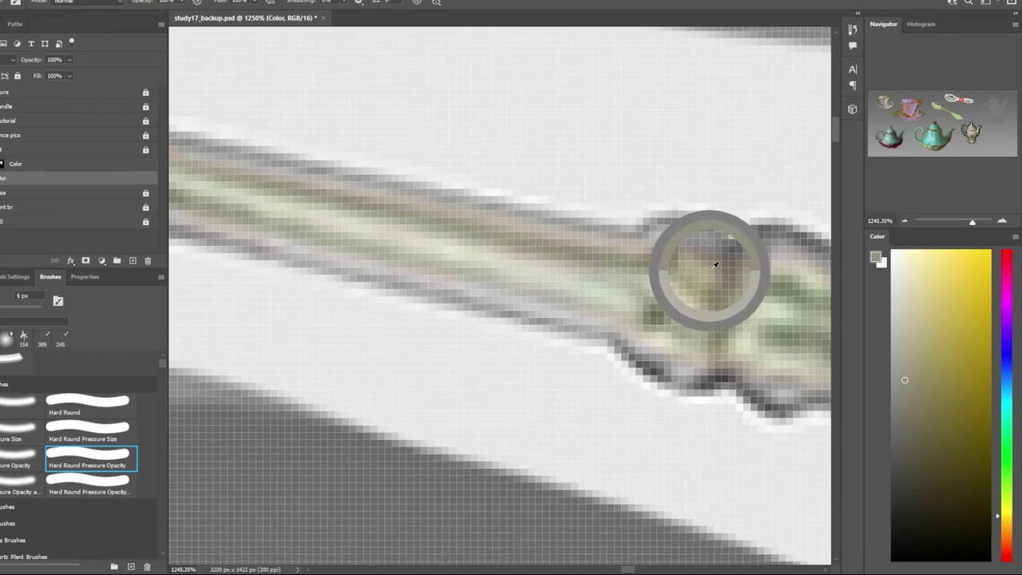
drag(591, 309, 438, 477)
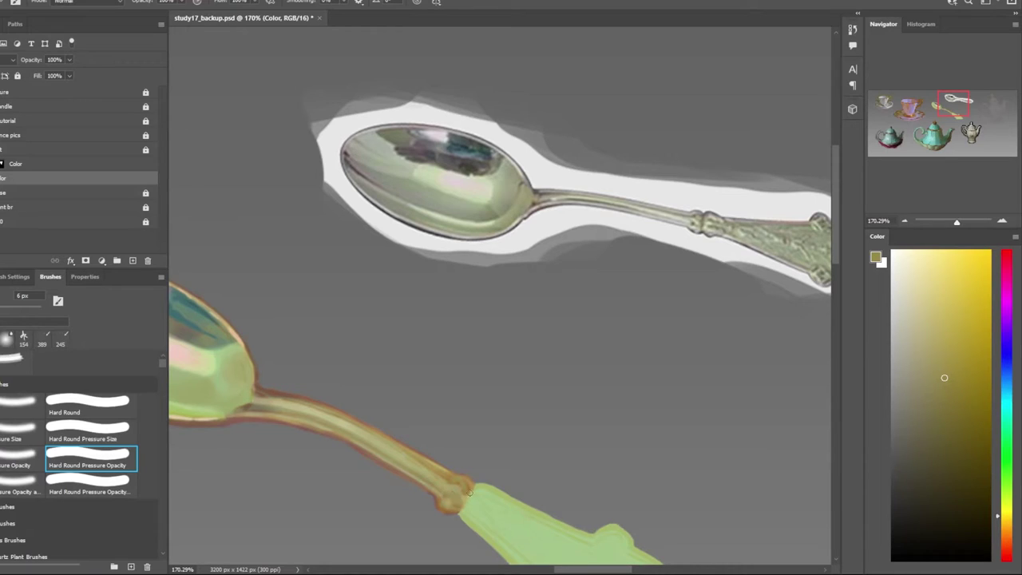
drag(469, 492, 570, 509)
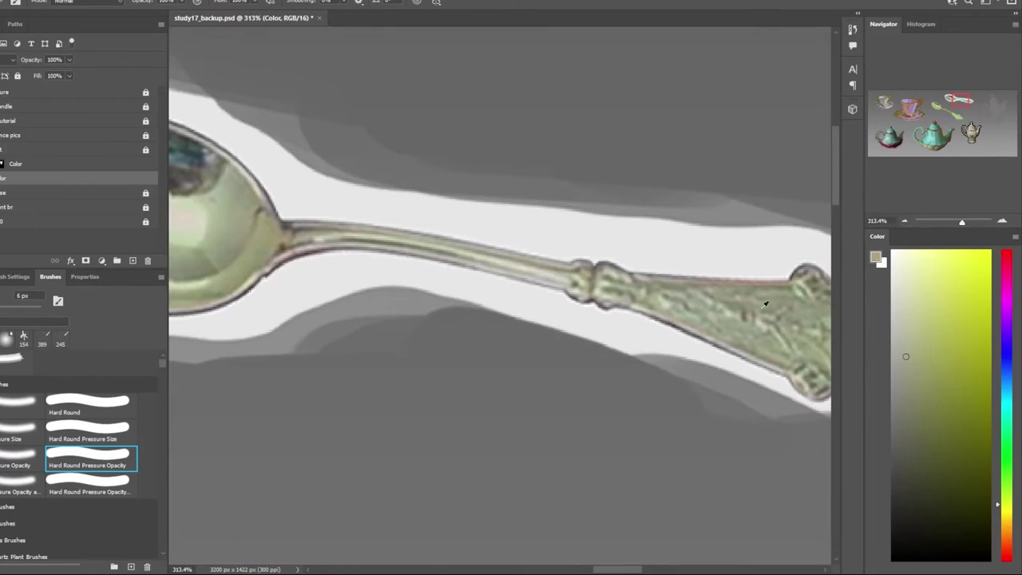
Pick a greener yellow, resize the brush, and zoom in on the spoon handle
drag(624, 269, 365, 320)
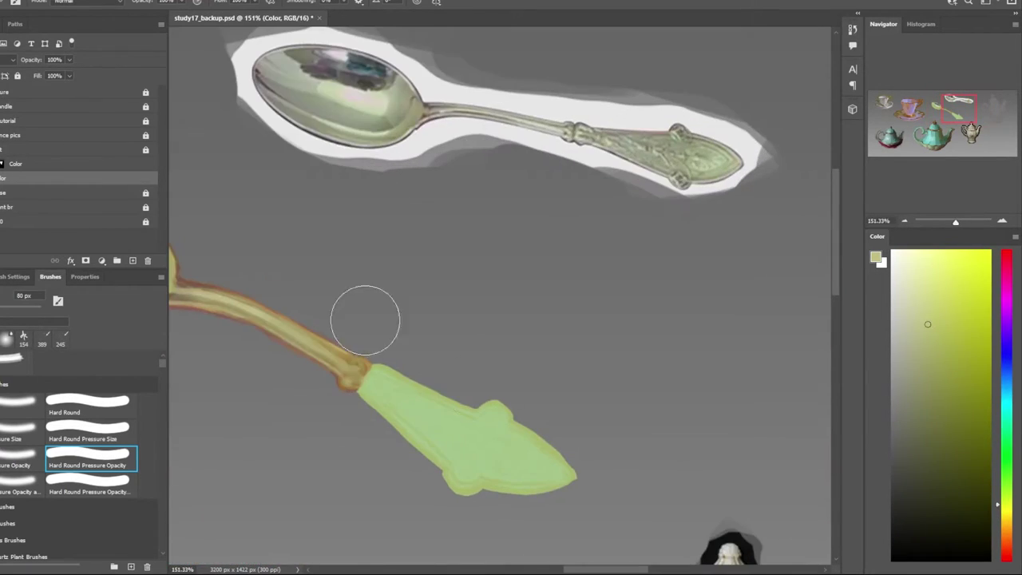
alt+click(698, 146)
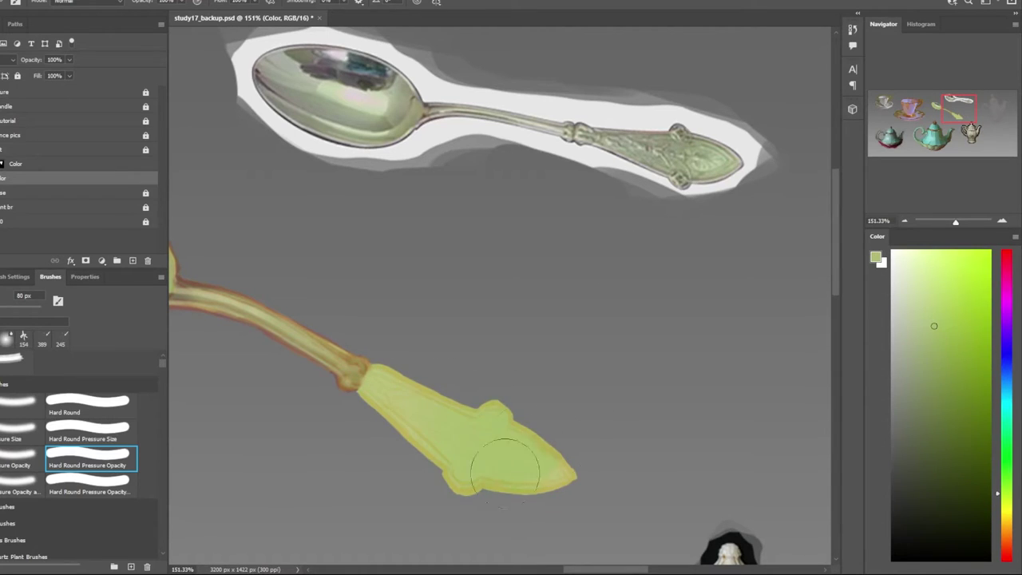
drag(504, 467, 754, 533)
drag(509, 411, 504, 329)
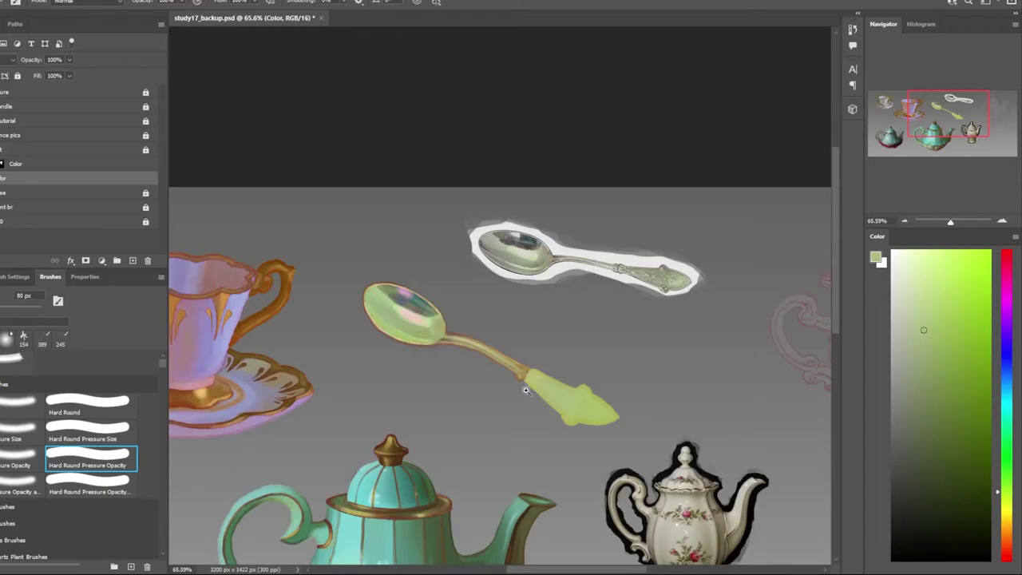
drag(479, 463, 426, 326)
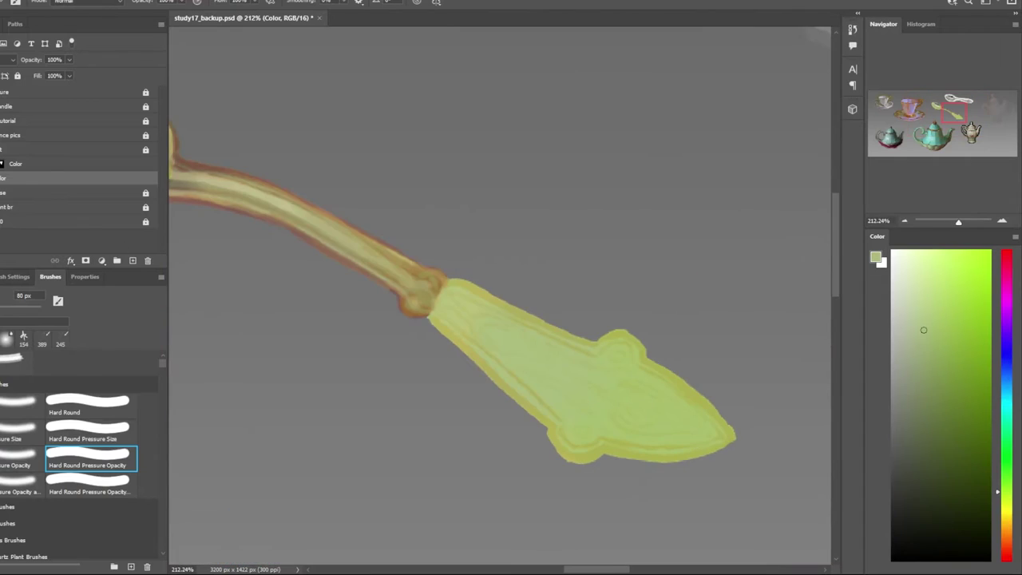
Paint a dark rim along the handle's lower edge, checking the reference handle end
drag(492, 386, 549, 431)
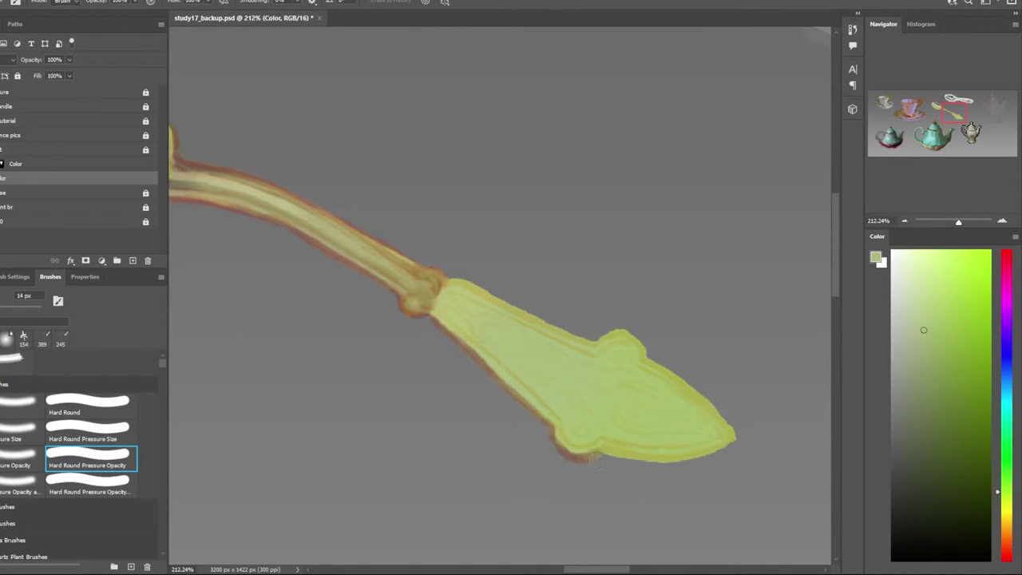
drag(594, 457, 733, 438)
drag(552, 495, 519, 314)
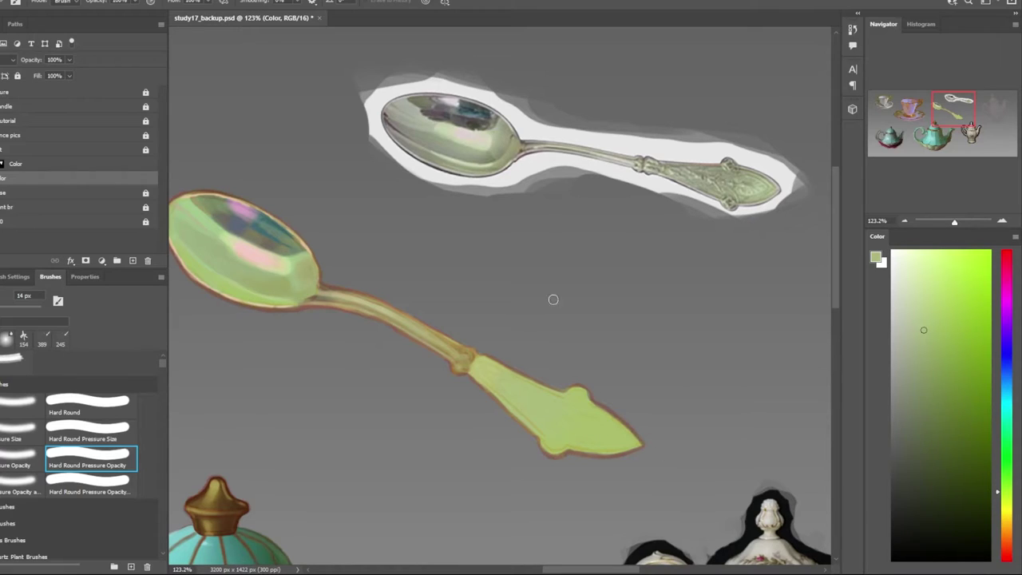
drag(763, 180, 822, 180)
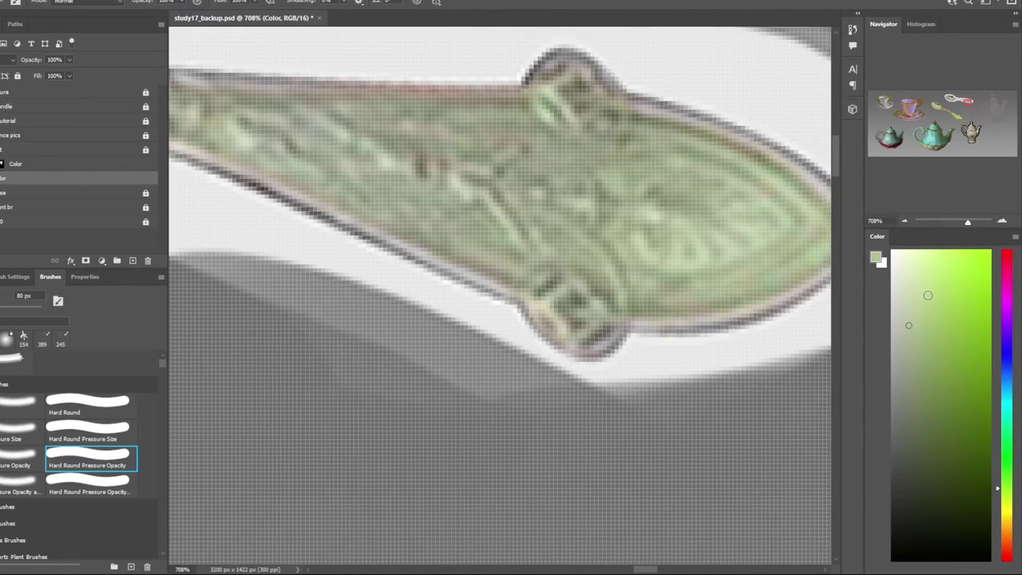
drag(511, 167, 85, 167)
drag(488, 373, 512, 374)
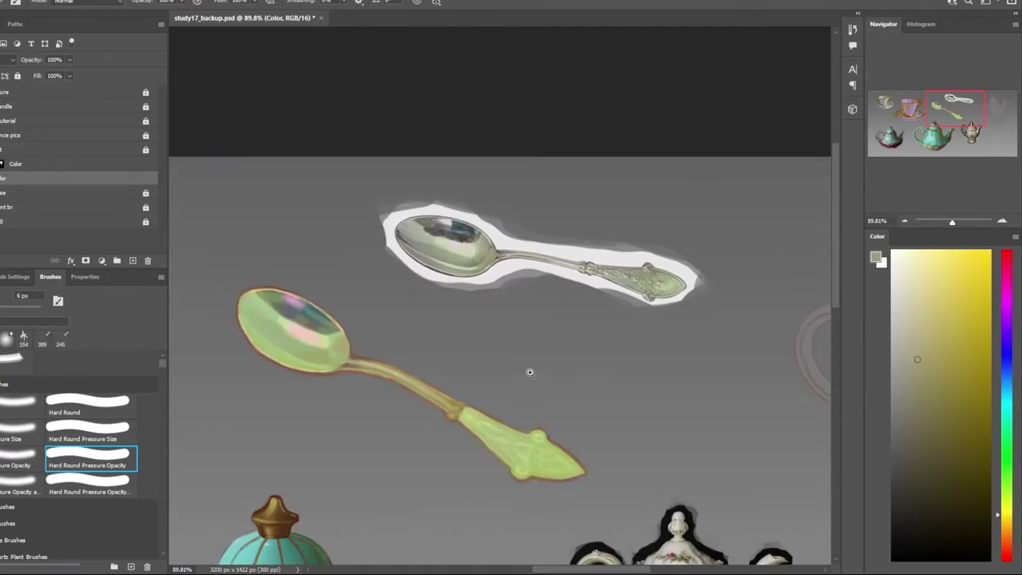
Shade the lower-left of the spoon handle and darken the spoon tip
scroll(529, 372, up, 5)
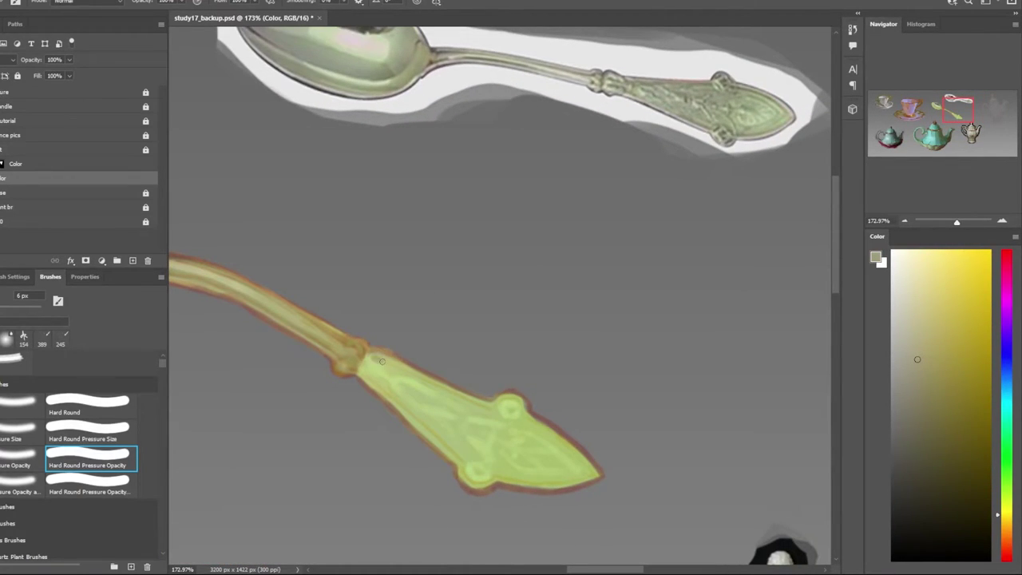
mouse_move(409, 392)
mouse_down()
mouse_move(434, 401)
mouse_move(474, 470)
mouse_up()
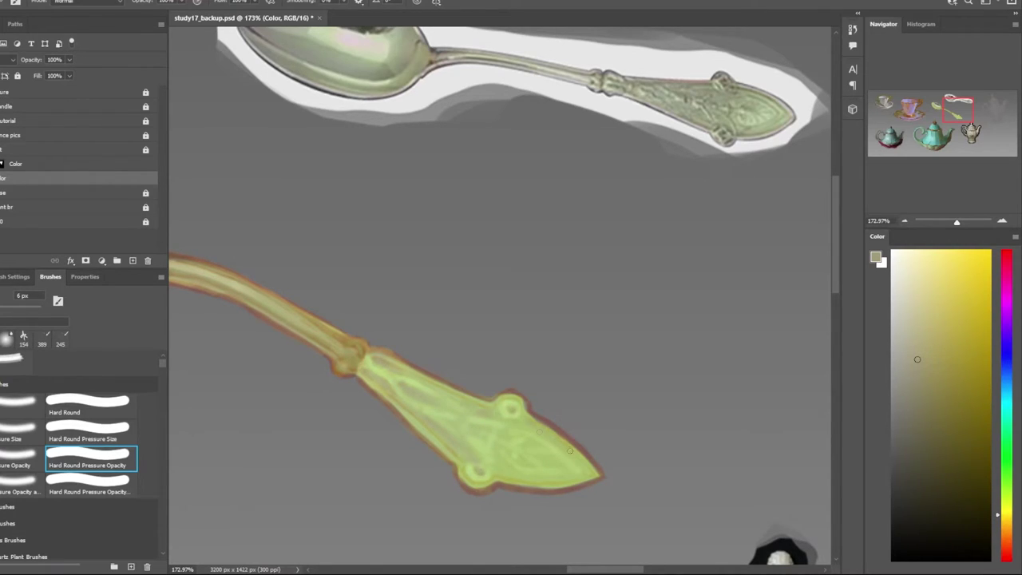
drag(560, 480, 547, 464)
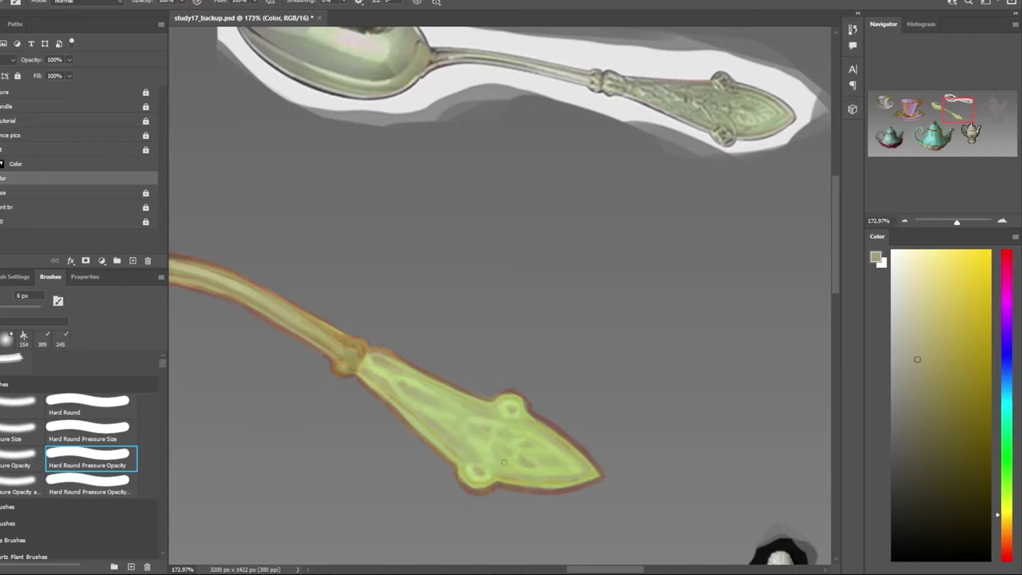
scroll(462, 425, down, 5)
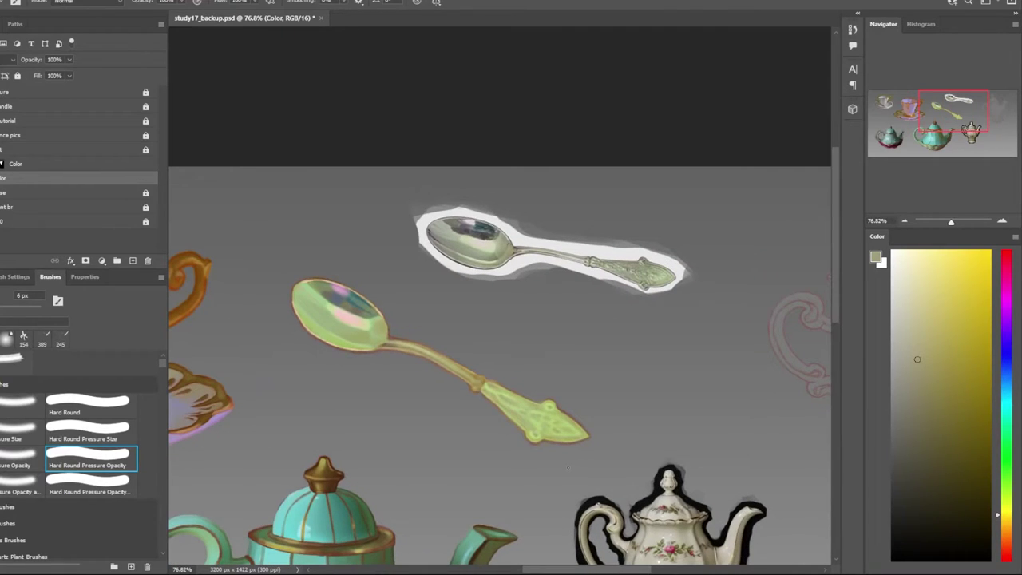
scroll(605, 424, up, 2)
scroll(636, 286, up, 5)
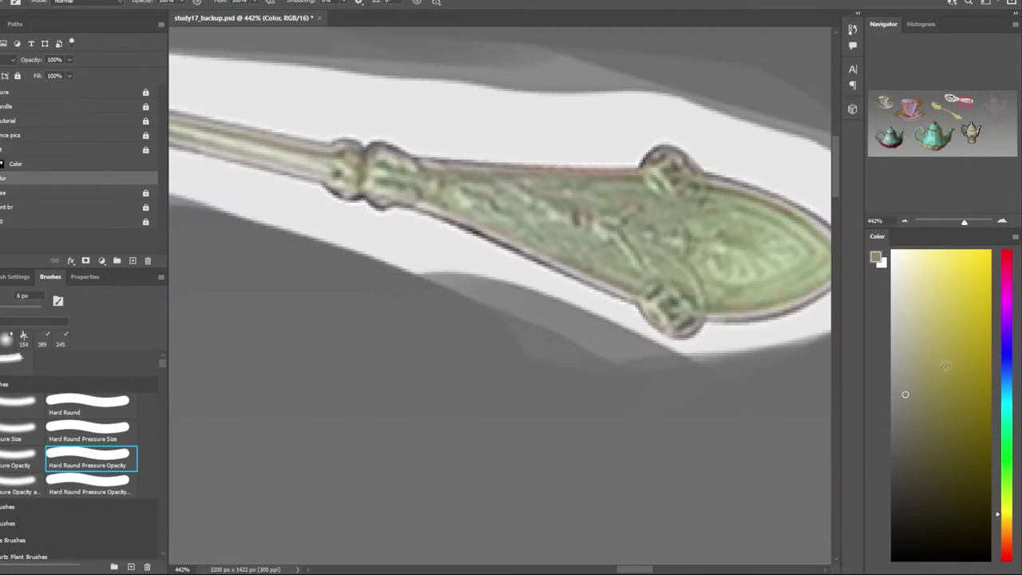
Pick a new colour and brighten the spoon tip's inner edge with the opacity brush
click(931, 398)
scroll(506, 453, down, 5)
scroll(506, 453, up, 4)
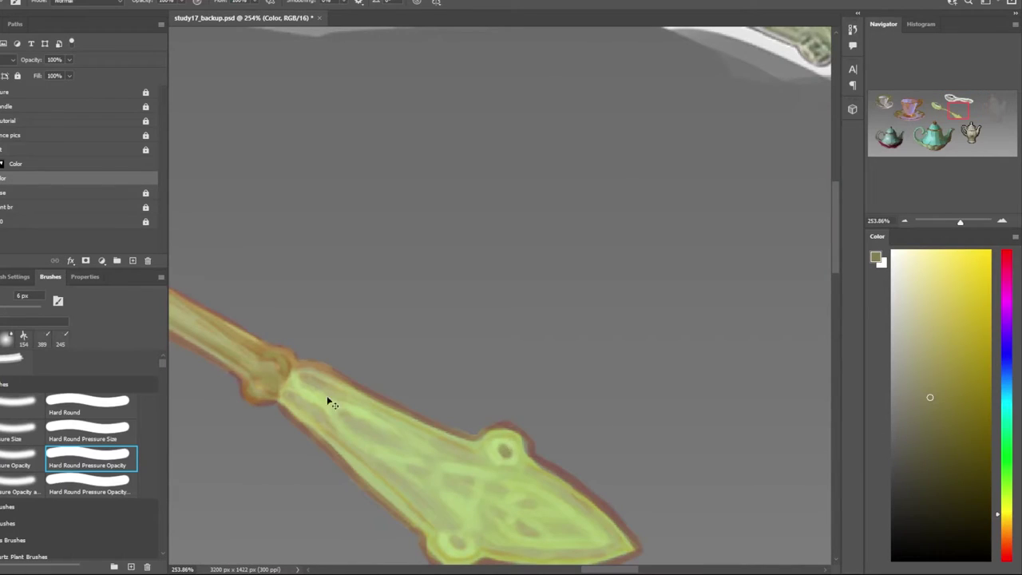
key(comma)
scroll(476, 431, down, 1)
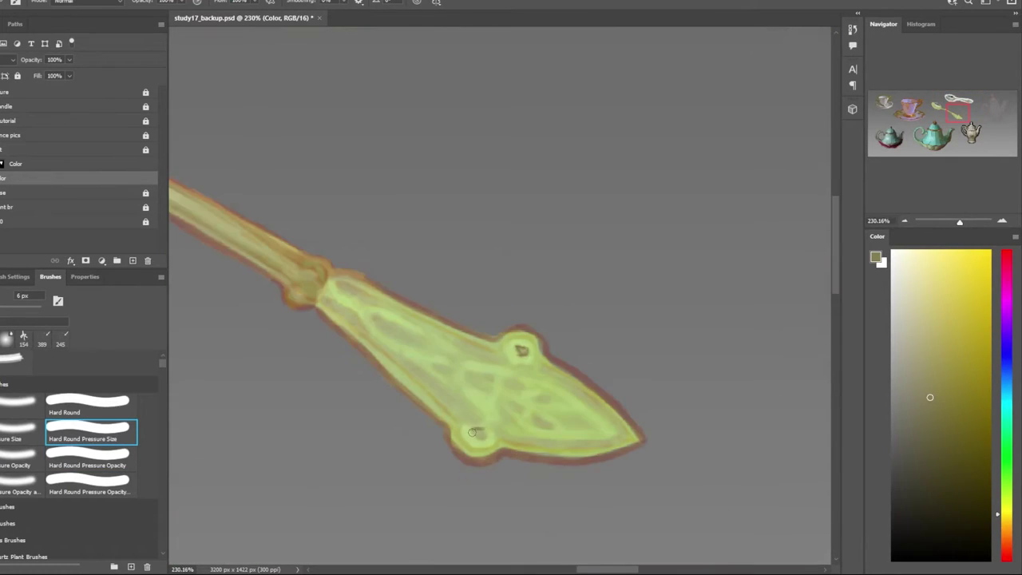
scroll(479, 435, down, 2)
scroll(530, 398, up, 1)
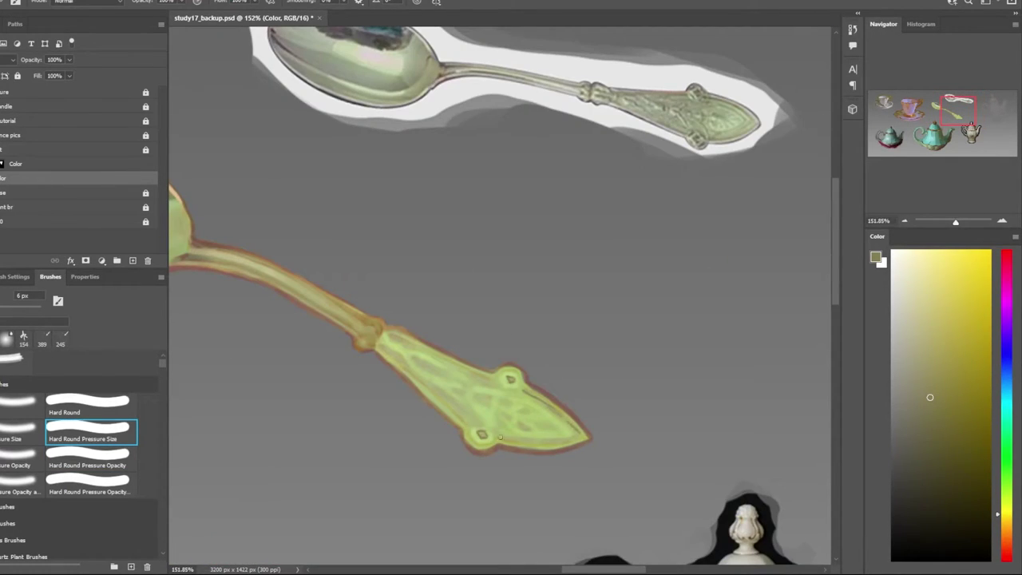
scroll(567, 439, down, 3)
scroll(436, 368, up, 2)
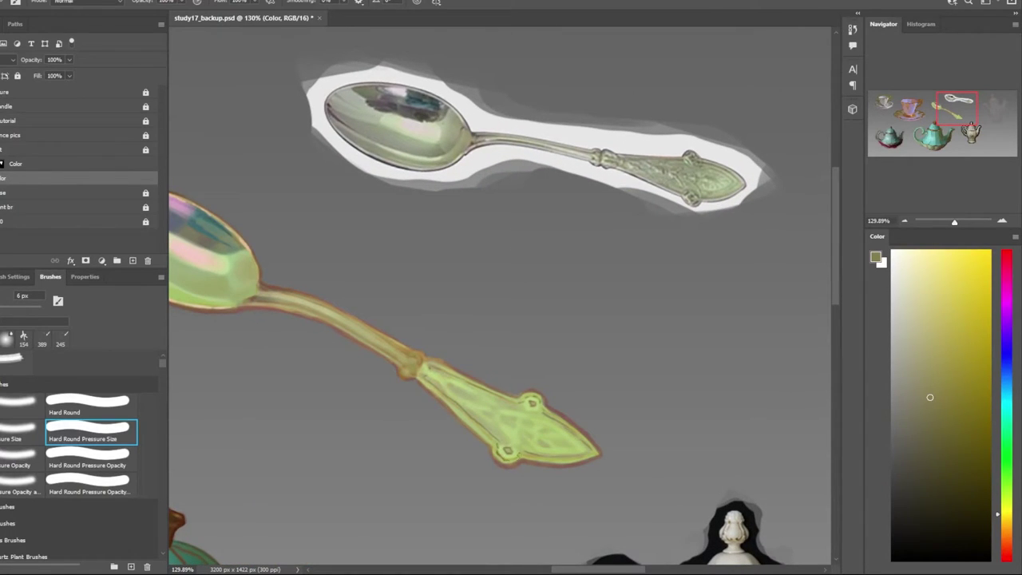
scroll(494, 447, down, 2)
scroll(463, 399, up, 3)
alt+click(405, 339)
key(period)
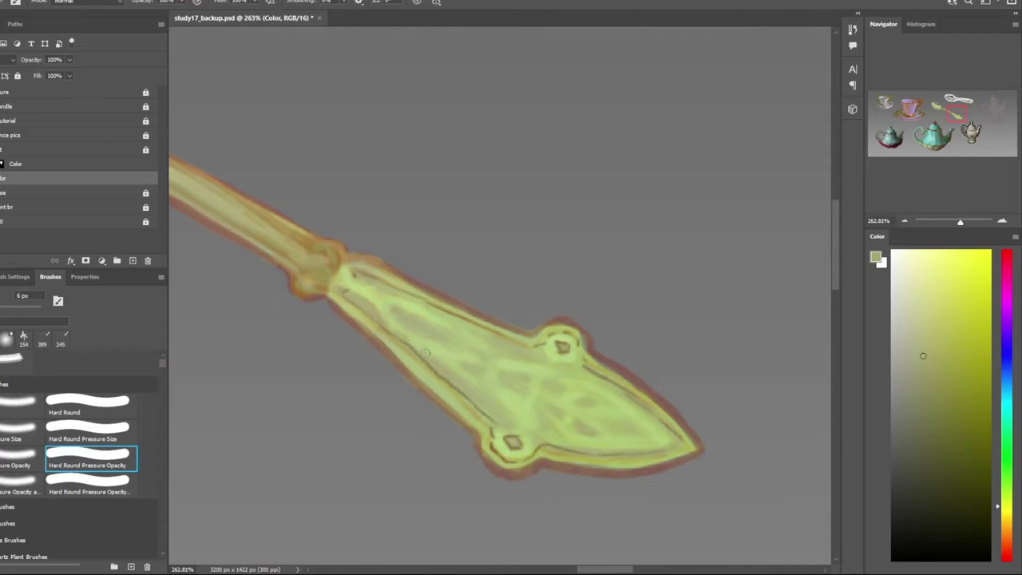
drag(425, 352, 452, 386)
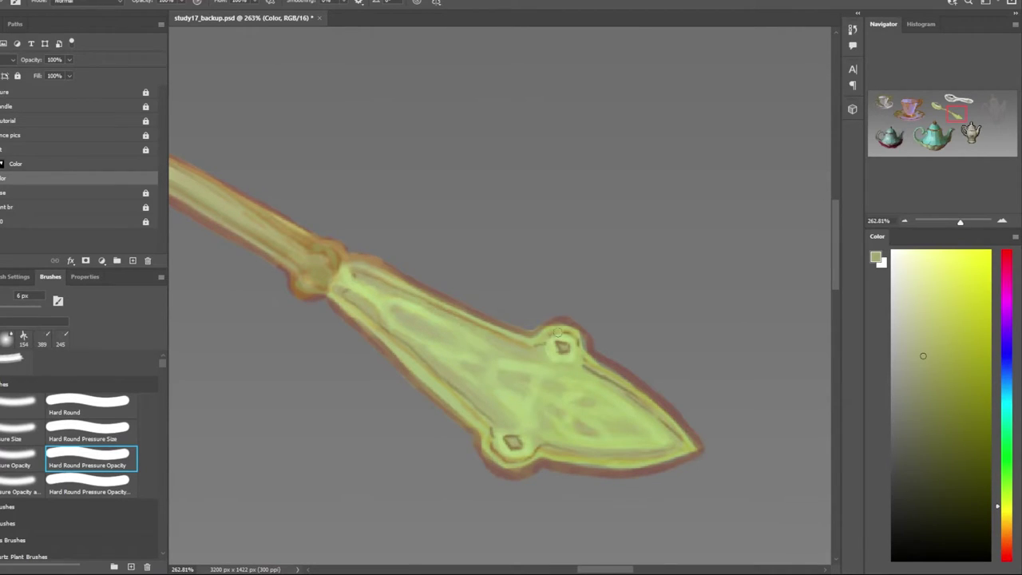
Choose a brighter green for highlights and a light pink for iridescent accents
scroll(604, 341, down, 3)
scroll(539, 409, up, 2)
scroll(667, 178, up, 2)
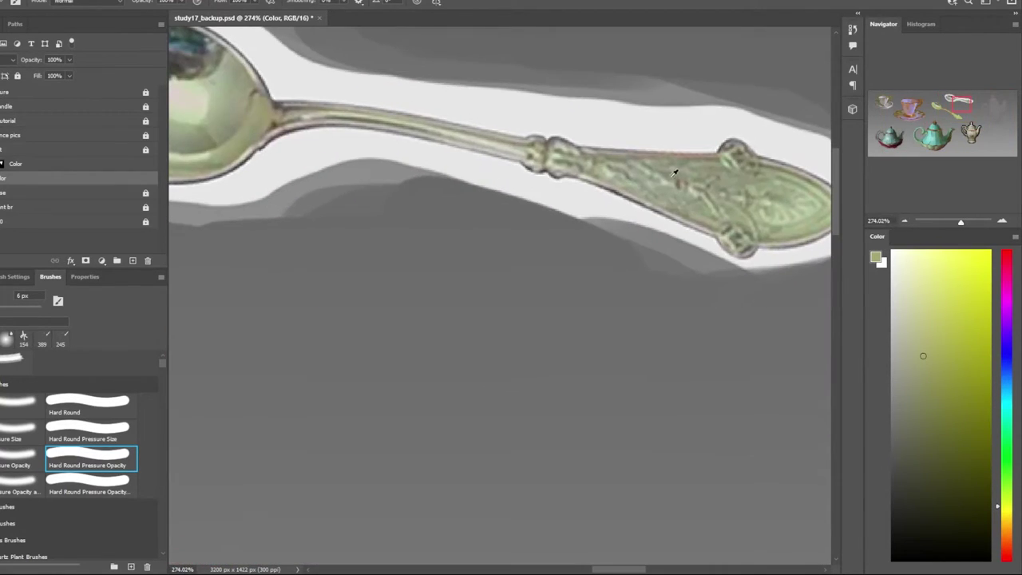
alt+click(675, 173)
scroll(584, 252, down, 2)
scroll(504, 426, up, 3)
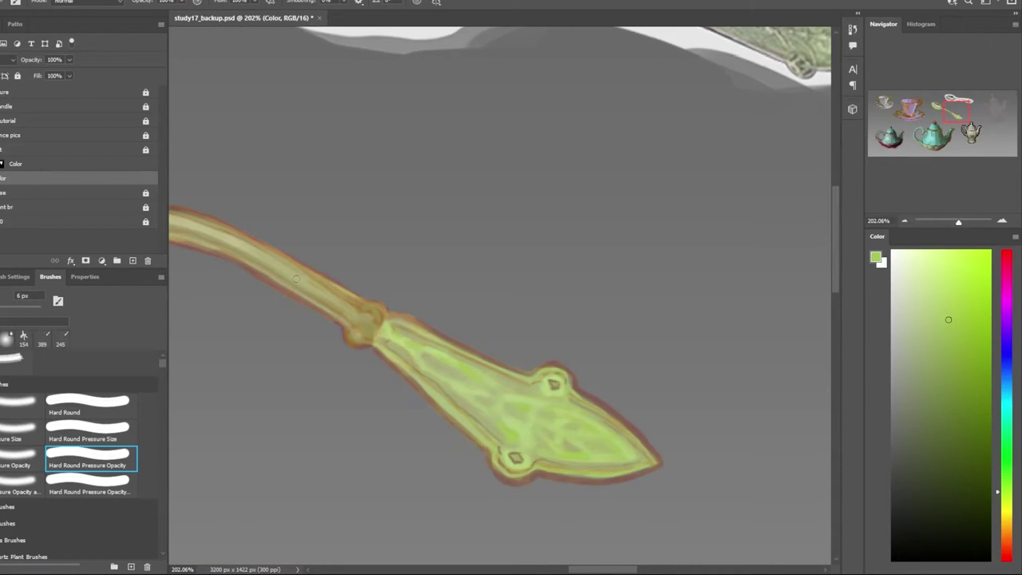
scroll(499, 331, up, 1)
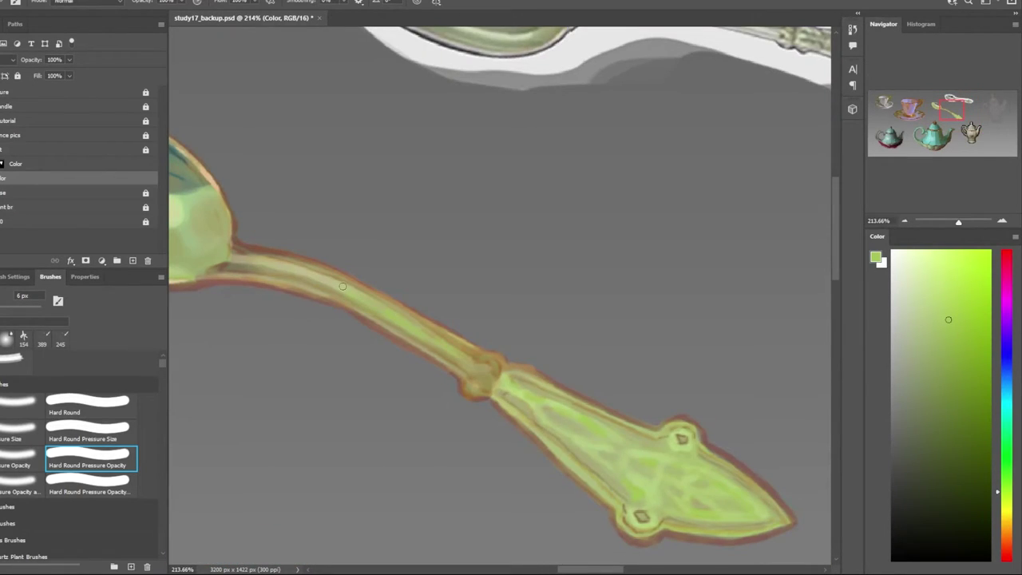
scroll(342, 286, down, 5)
scroll(479, 415, up, 1)
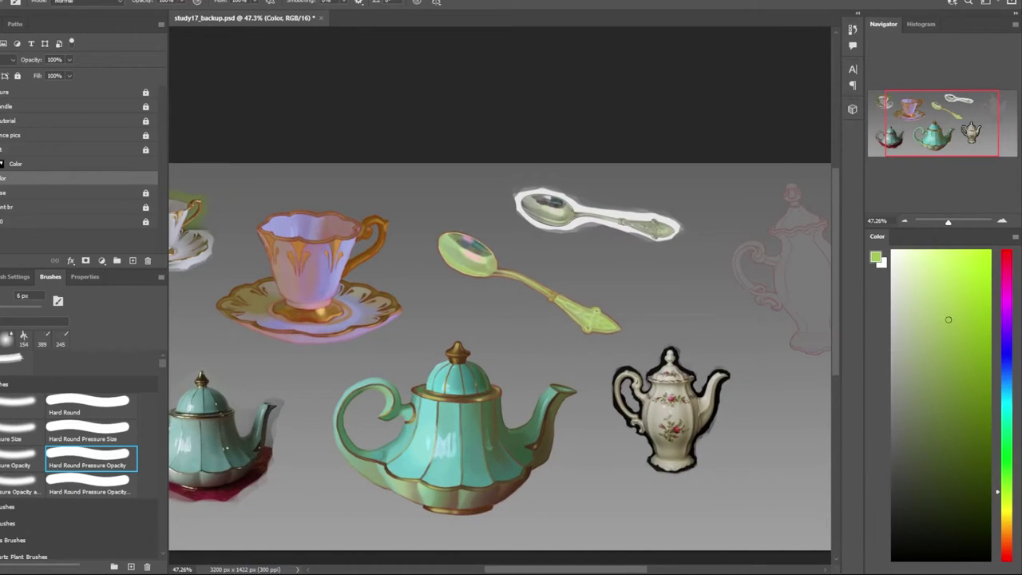
scroll(594, 253, up, 3)
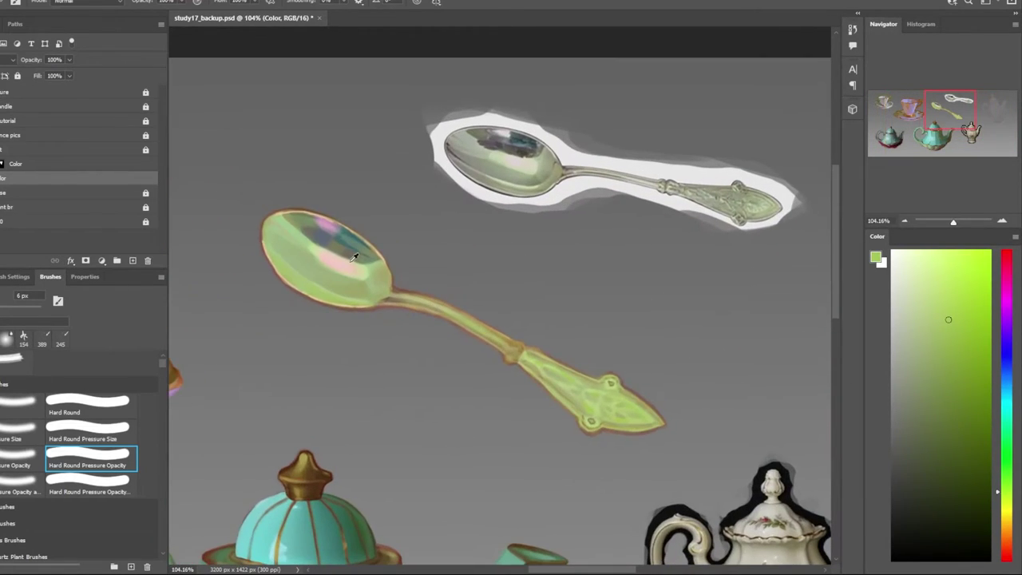
alt+click(399, 264)
scroll(580, 390, up, 5)
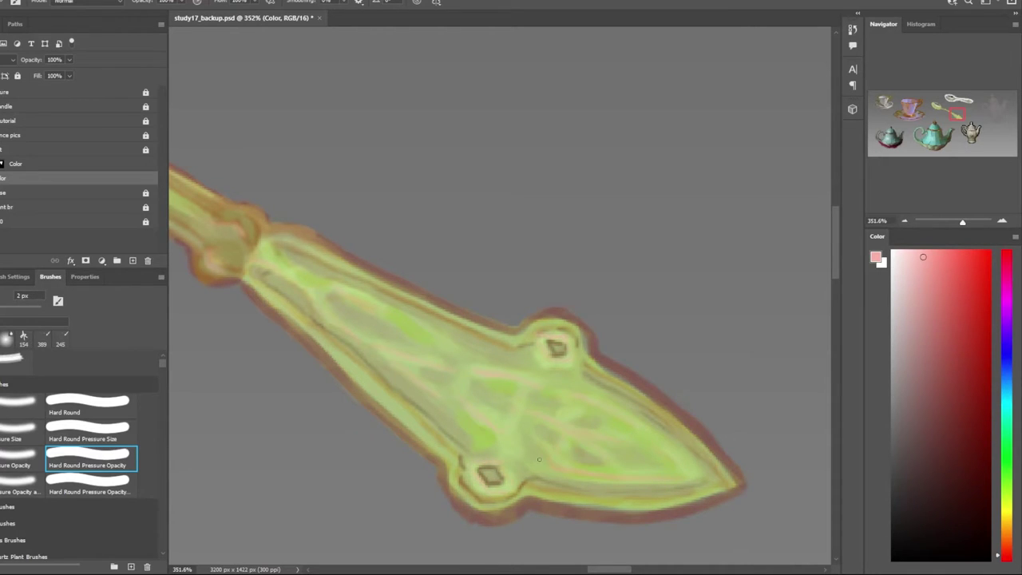
scroll(538, 459, down, 5)
scroll(431, 369, up, 6)
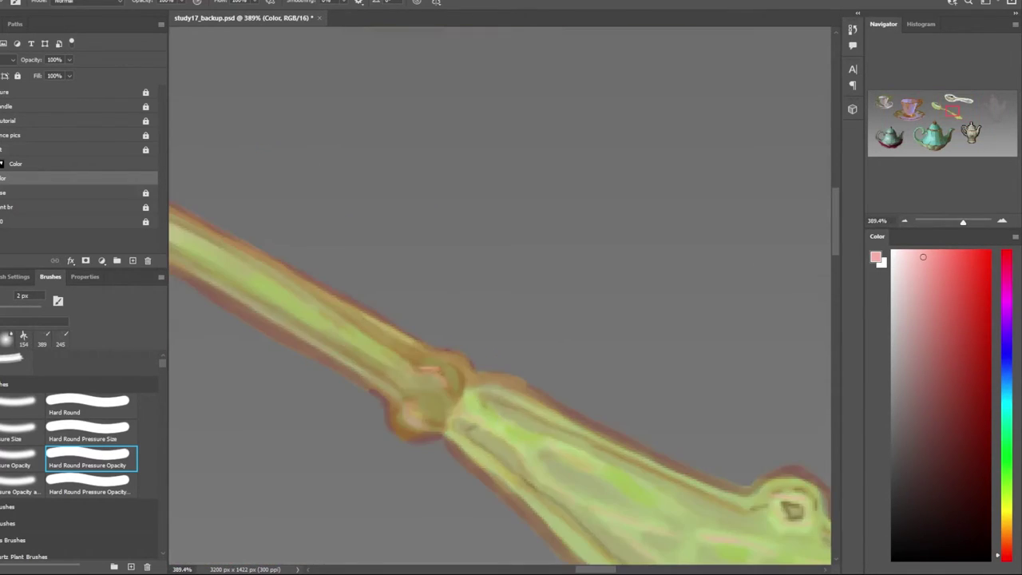
scroll(466, 437, down, 10)
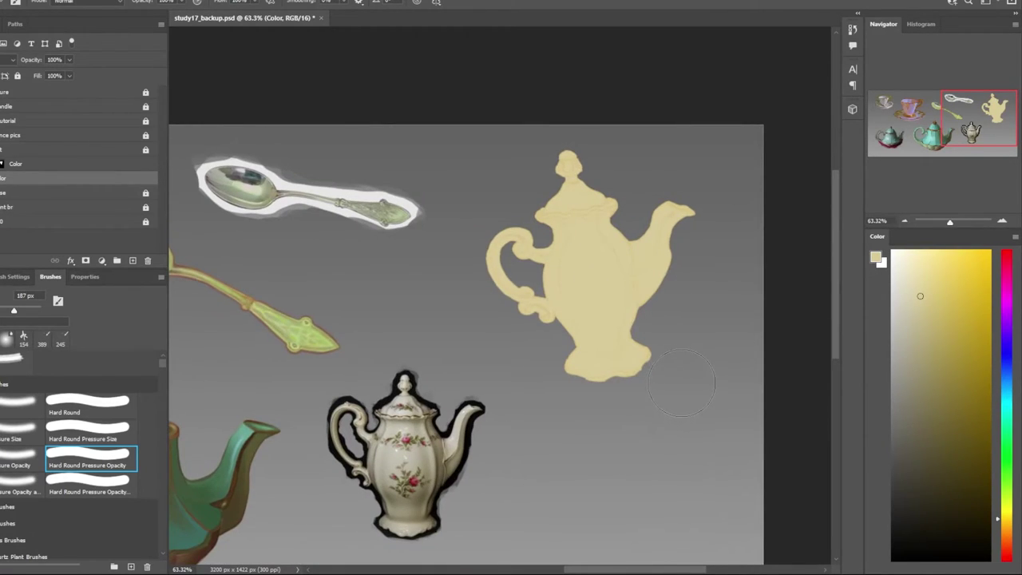
Trace a closed lasso outline around the coffee pot's left side beside the handle
scroll(655, 303, up, 6)
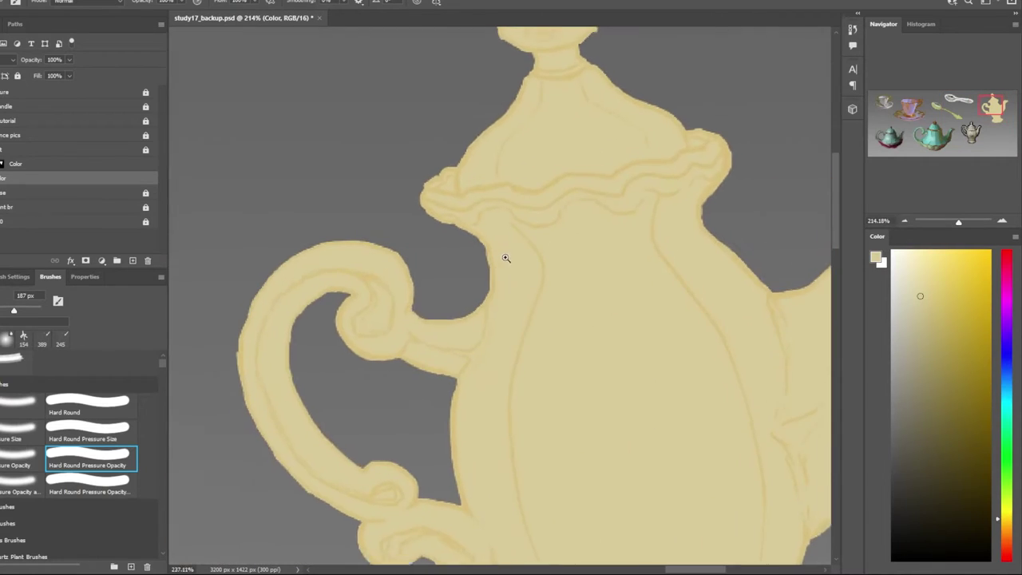
key(l)
drag(406, 198, 473, 205)
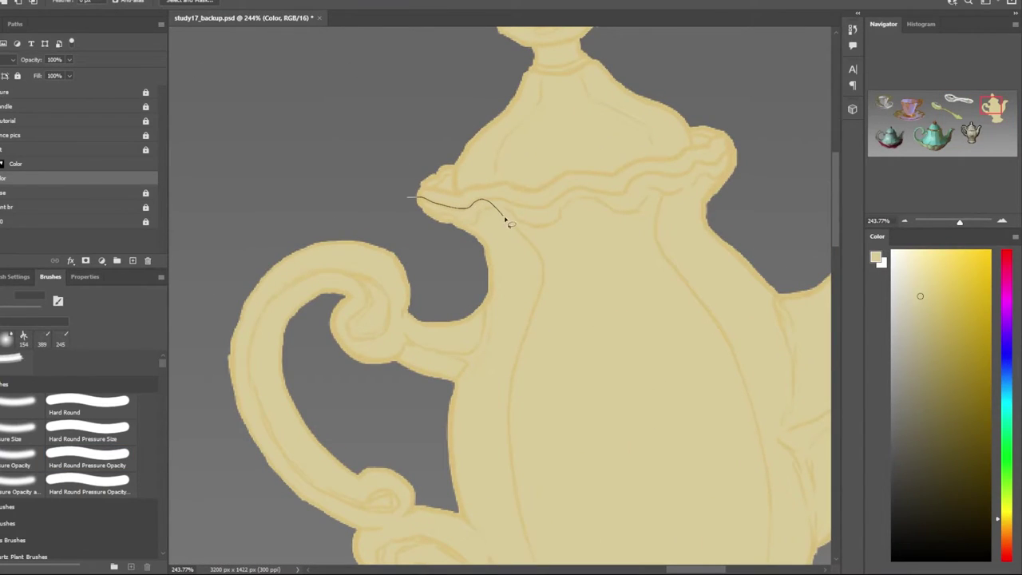
mouse_move(537, 313)
mouse_down()
mouse_move(458, 322)
mouse_move(540, 397)
mouse_move(455, 365)
mouse_up()
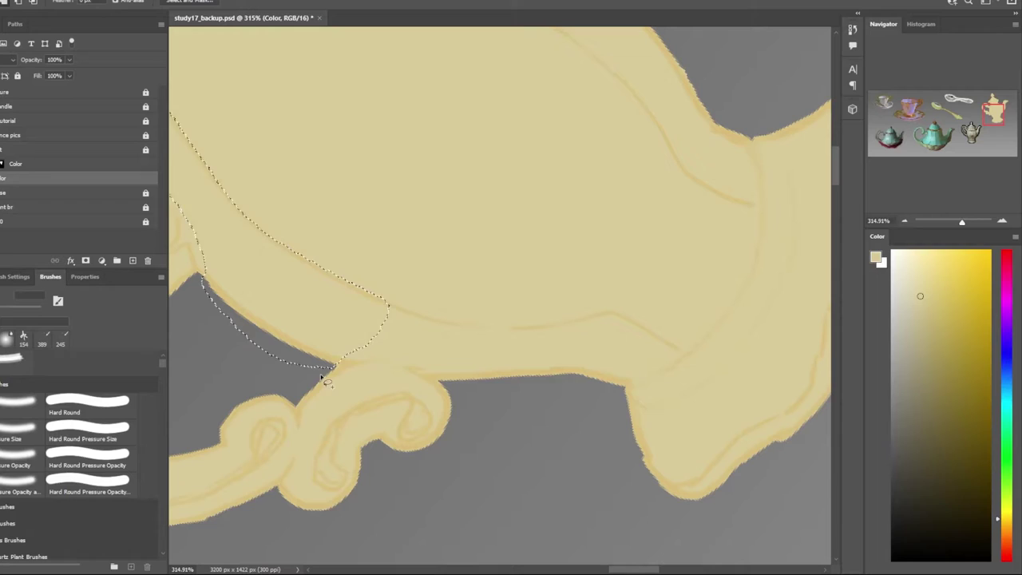
mouse_move(320, 374)
mouse_down()
mouse_move(406, 369)
mouse_move(540, 395)
mouse_move(661, 385)
mouse_move(687, 360)
mouse_up()
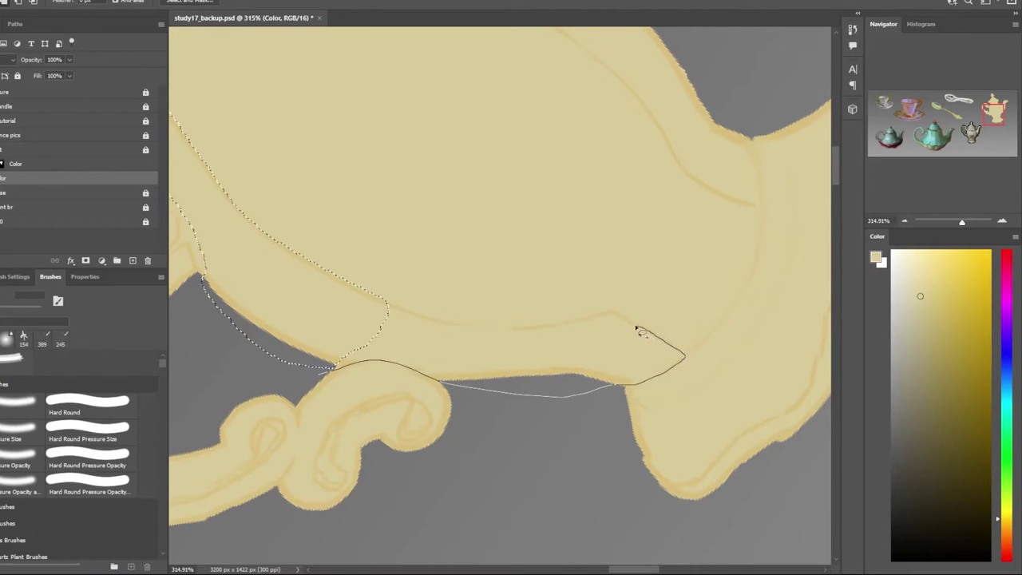
drag(637, 328, 439, 324)
drag(384, 305, 383, 307)
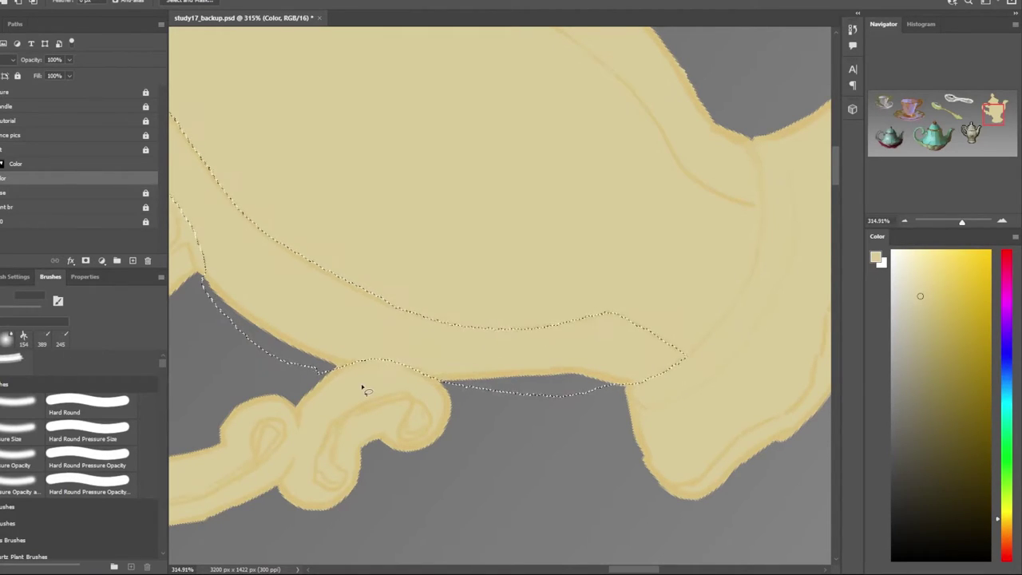
Rotate the canvas view to a new angle for shading the pot
key(r)
mouse_move(485, 547)
mouse_down()
mouse_move(520, 424)
mouse_move(493, 411)
mouse_up()
scroll(520, 423, down, 5)
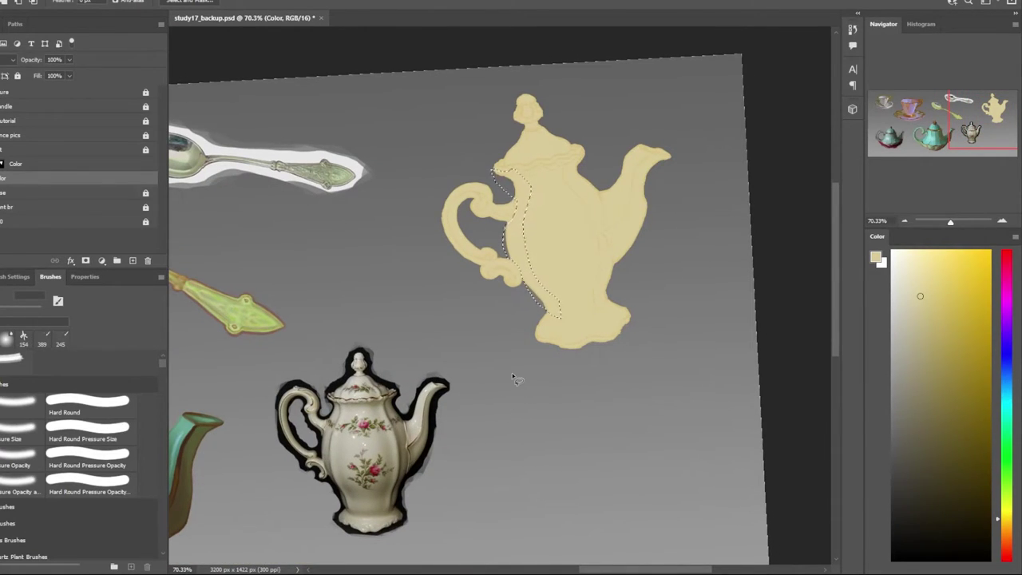
scroll(498, 408, up, 1)
scroll(355, 439, up, 2)
With the Hard Round Pressure Opacity brush, paint dark shading along the pot's left edge strip
click(22, 434)
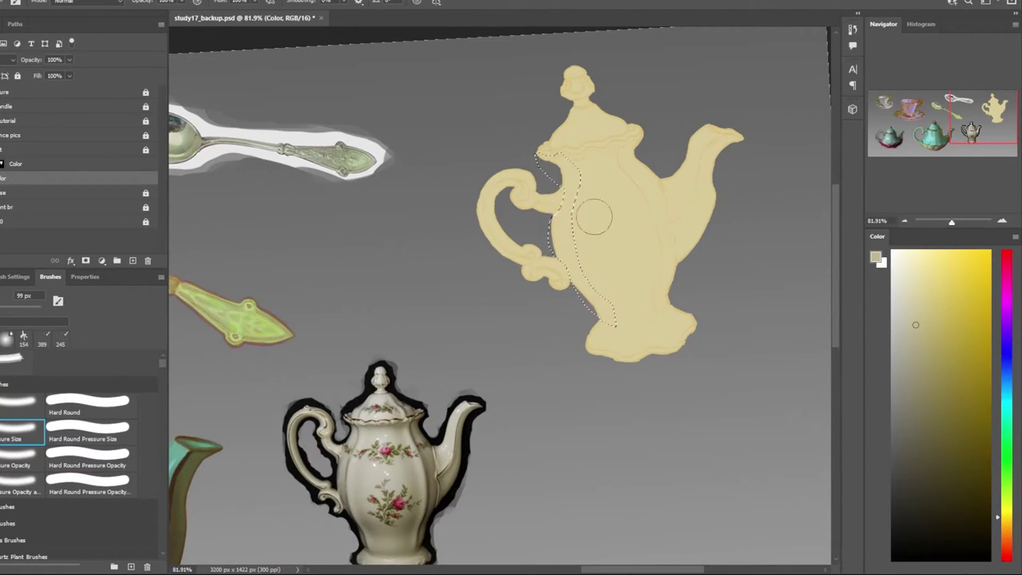
click(899, 348)
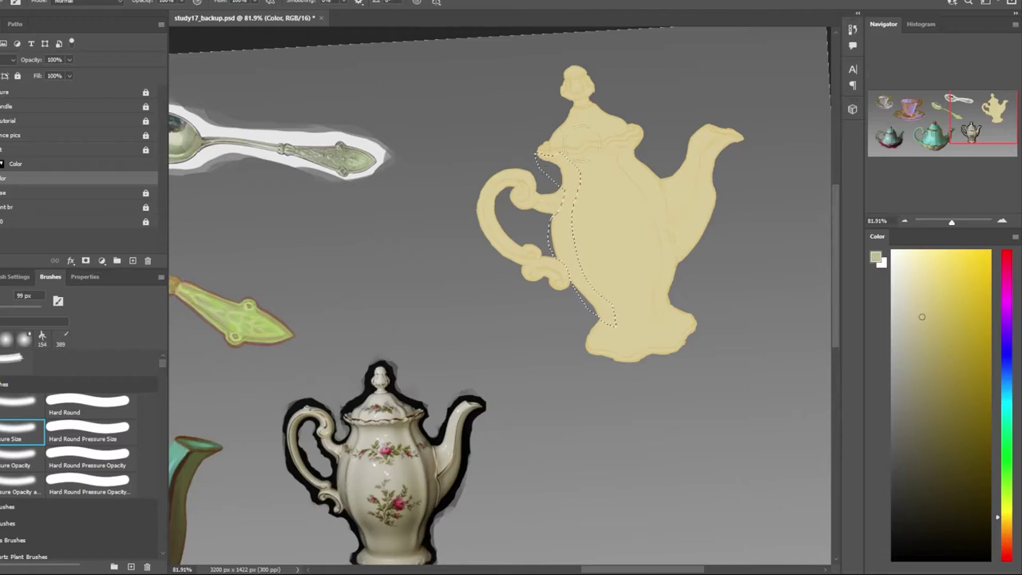
key(period)
click(568, 181)
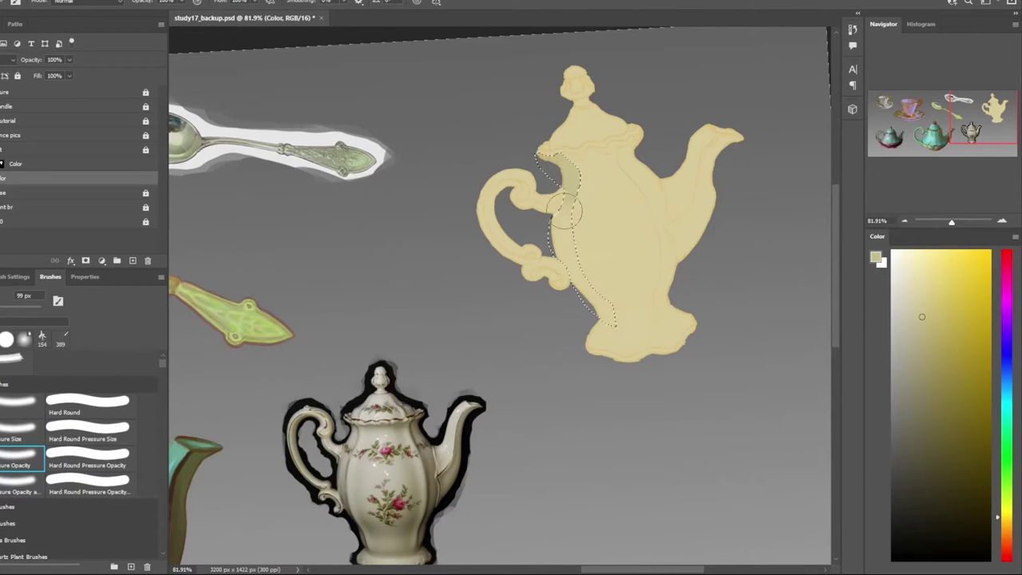
scroll(344, 479, up, 5)
alt+click(345, 460)
click(924, 385)
scroll(495, 319, down, 6)
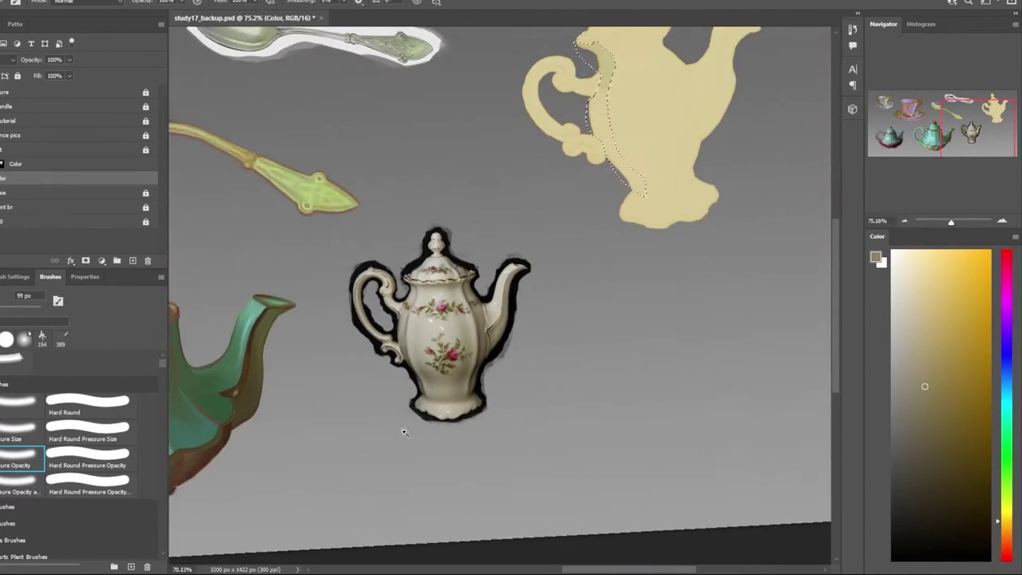
drag(628, 198, 619, 234)
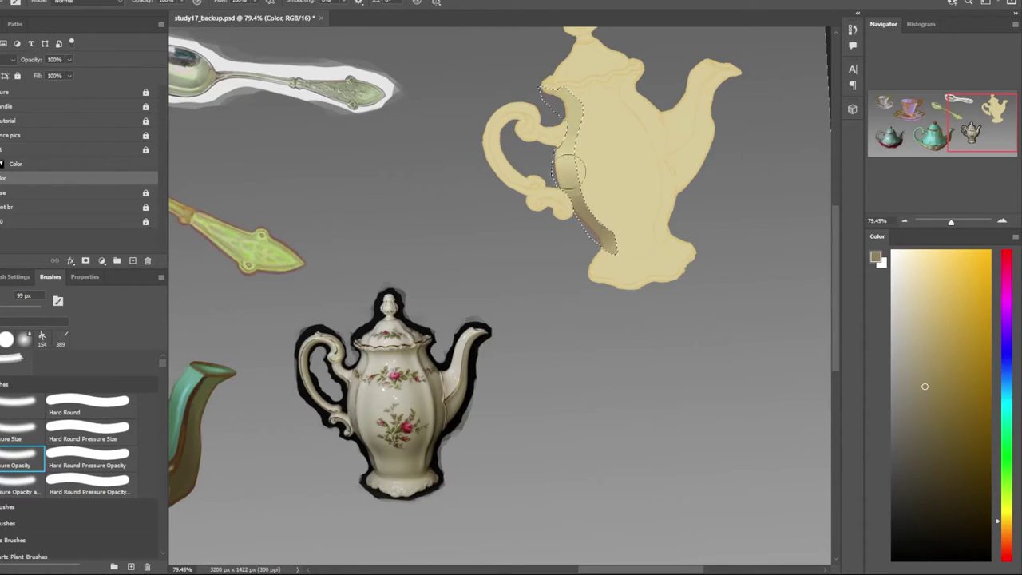
Sample the reference pot's shadow tone and repaint shading down the left-edge strip
alt+click(359, 386)
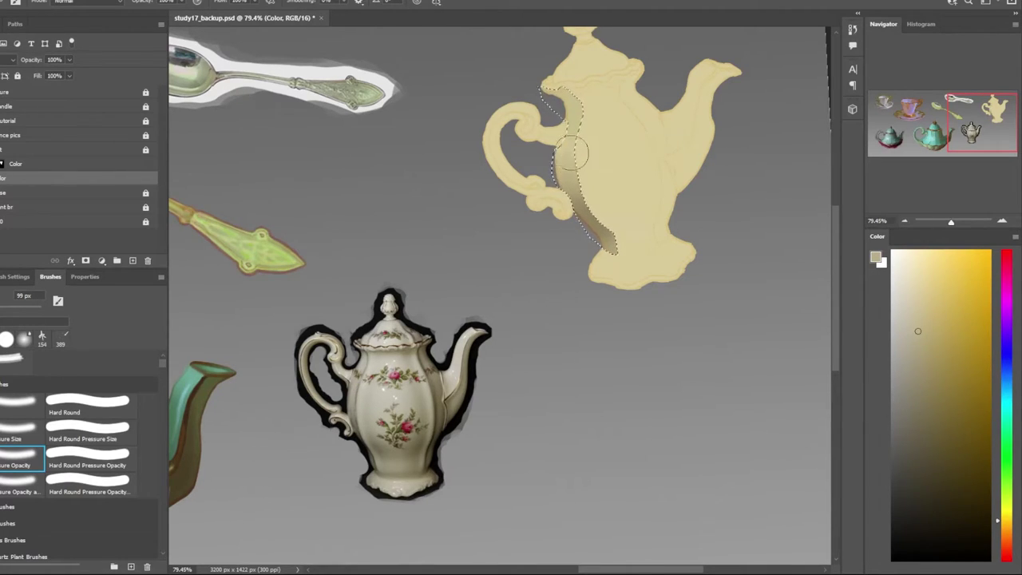
scroll(423, 367, up, 5)
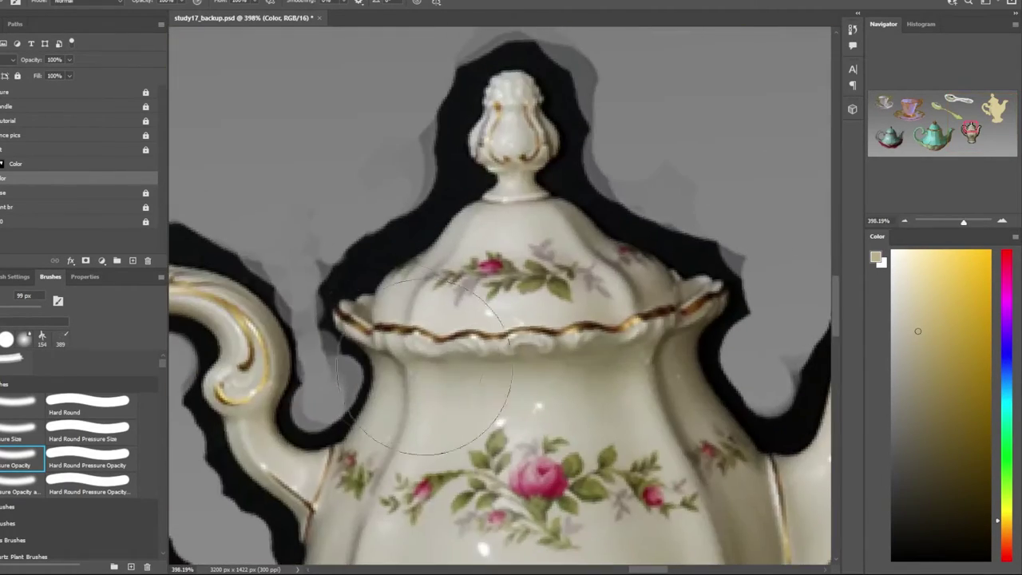
alt+click(524, 327)
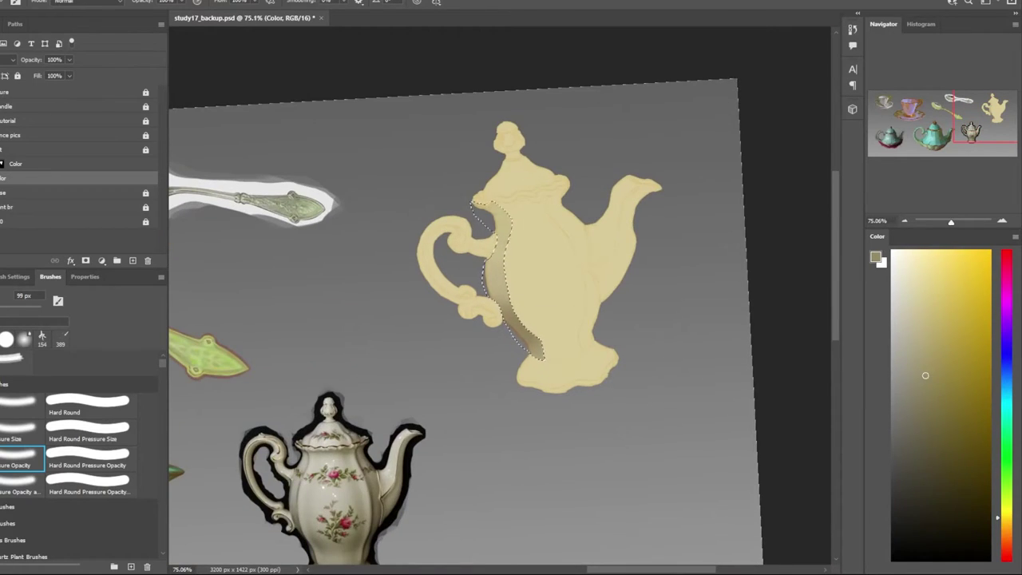
scroll(511, 214, down, 1)
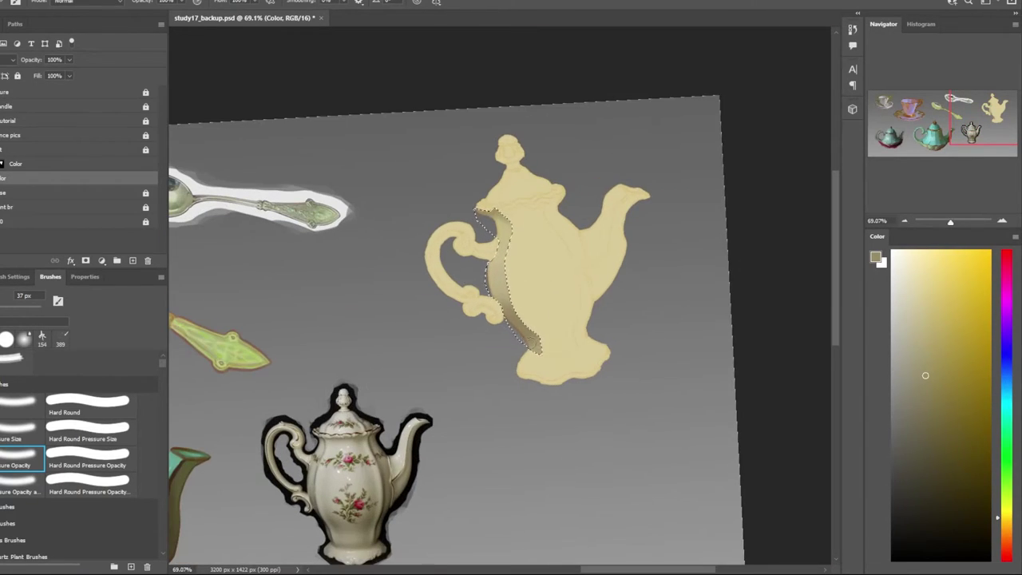
drag(517, 219, 483, 289)
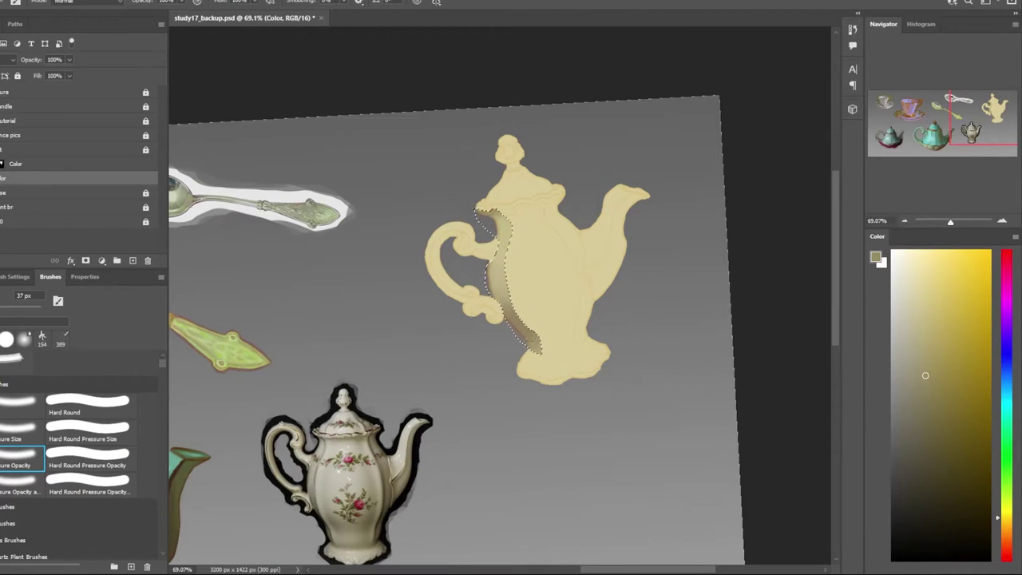
Sample a darker tan from the reference pot's body and paint a dark stroke in the strip
click(923, 420)
drag(447, 447, 519, 339)
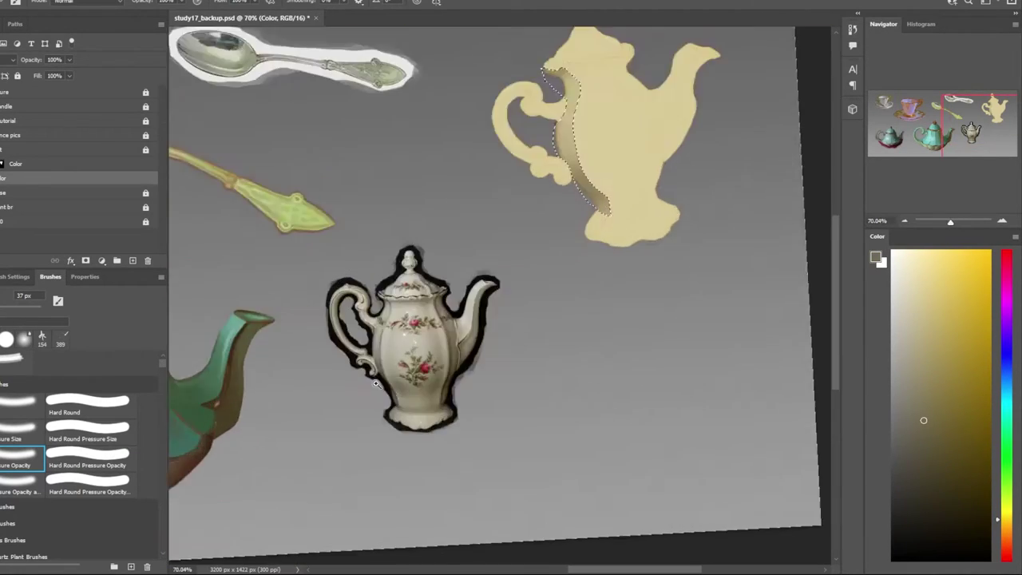
scroll(383, 407, up, 10)
scroll(540, 380, down, 10)
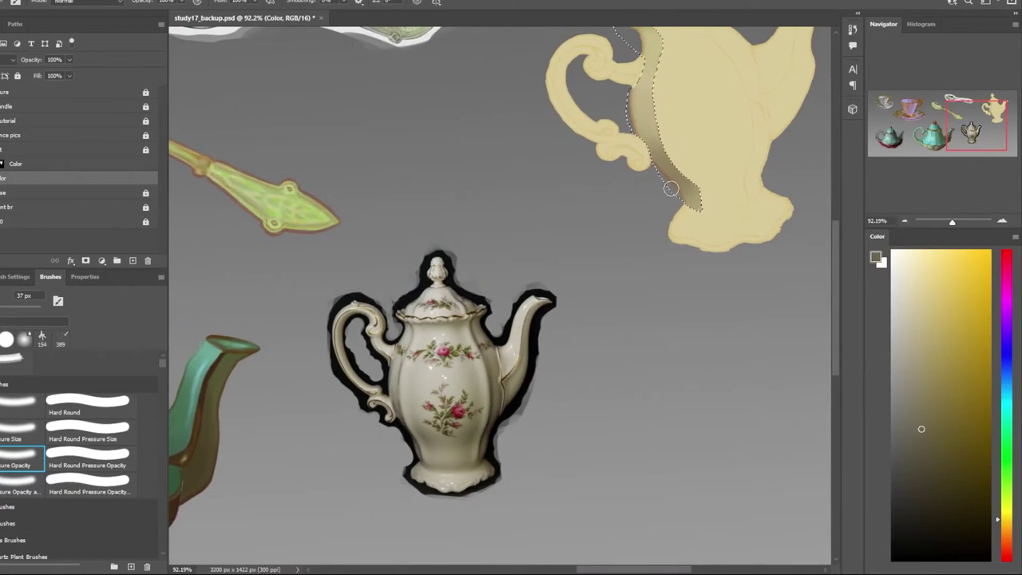
scroll(407, 448, up, 7)
scroll(406, 447, up, 3)
alt+click(423, 445)
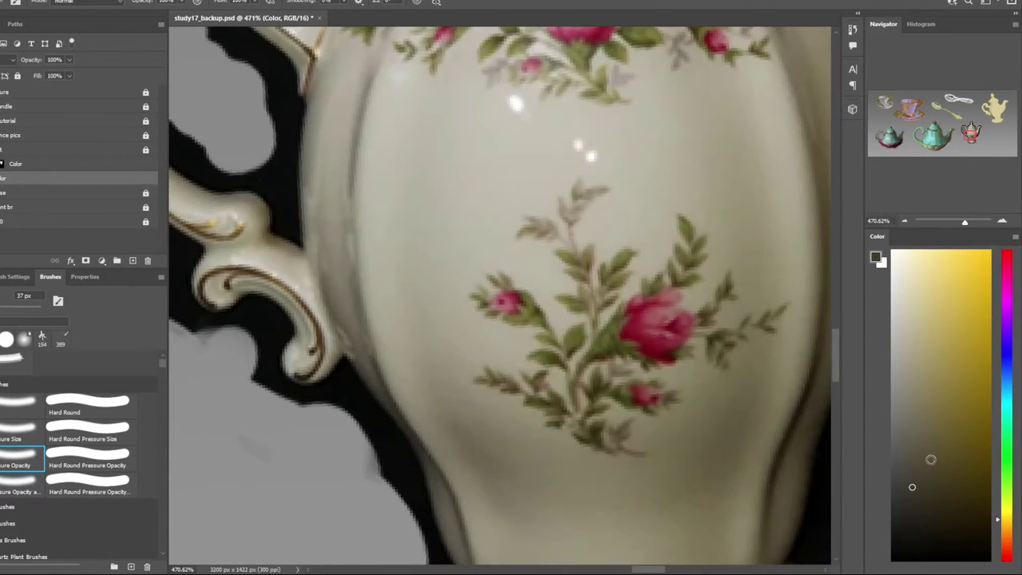
scroll(423, 445, down, 8)
mouse_move(642, 120)
mouse_down()
mouse_move(692, 192)
mouse_move(637, 163)
mouse_move(691, 198)
mouse_up()
Blend lighter tan shading along the left edge inside the selected strip
alt+click(646, 160)
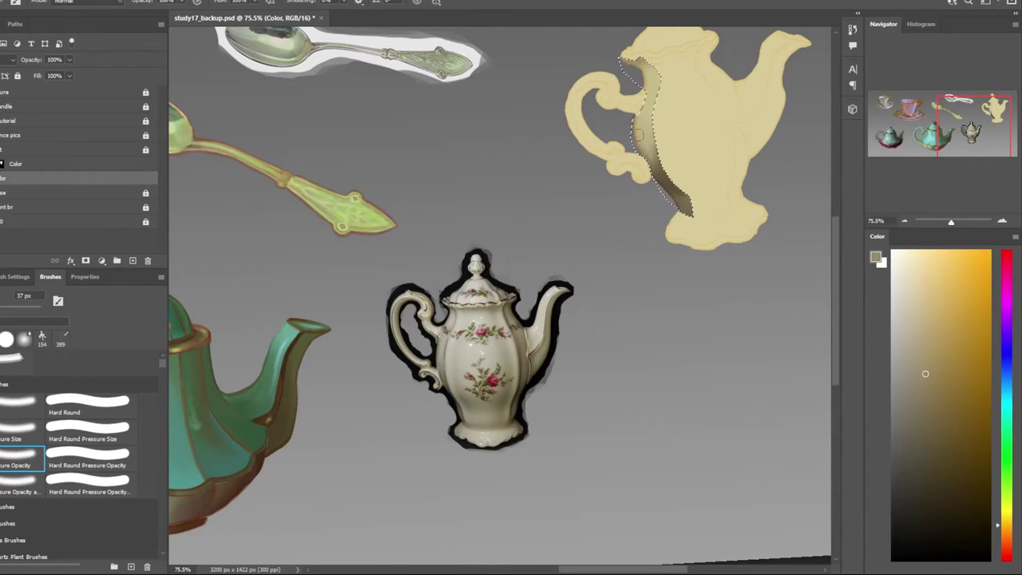
drag(638, 112, 692, 215)
alt+click(645, 138)
drag(645, 137, 665, 171)
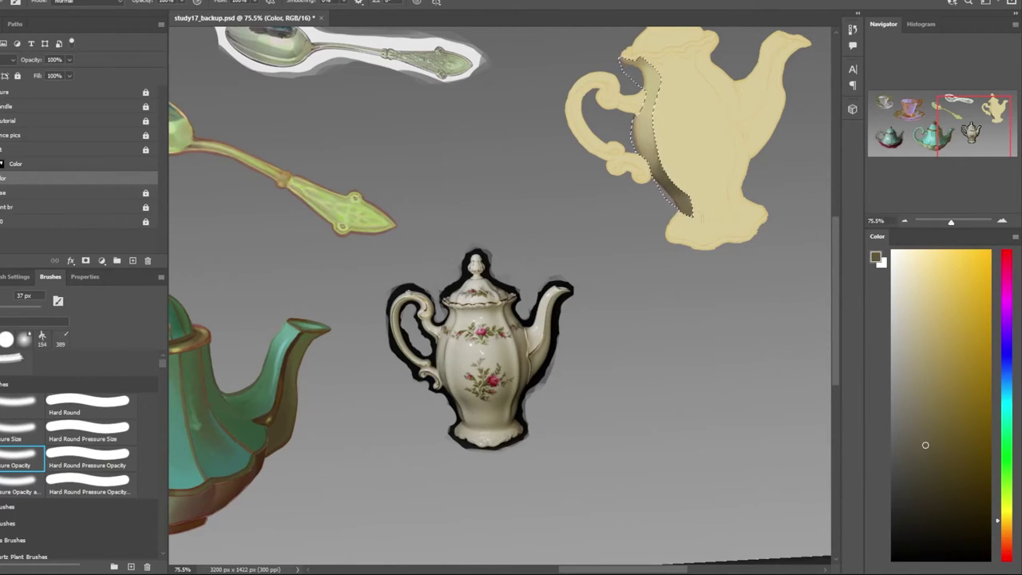
scroll(666, 171, down, 2)
Deselect the shaded edge and sample the pot's pale cream tone
key(ctrl+d)
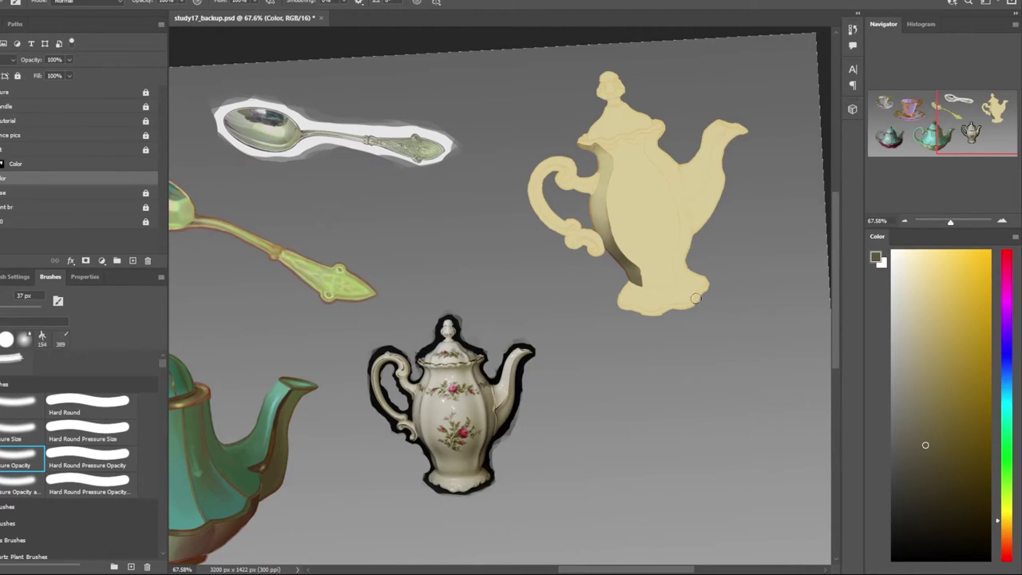
alt+click(425, 429)
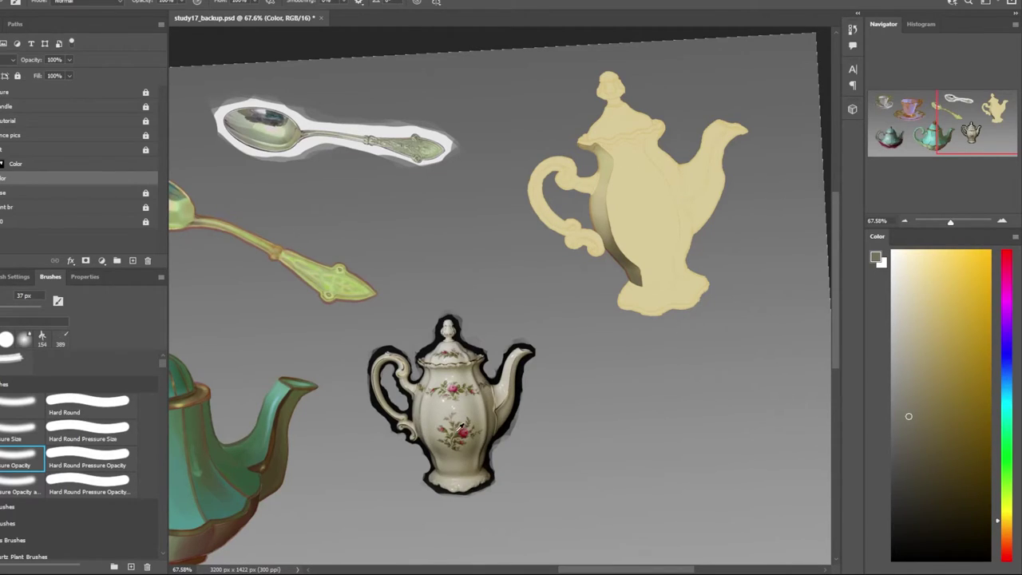
alt+click(430, 401)
scroll(598, 354, down, 3)
scroll(652, 384, up, 1)
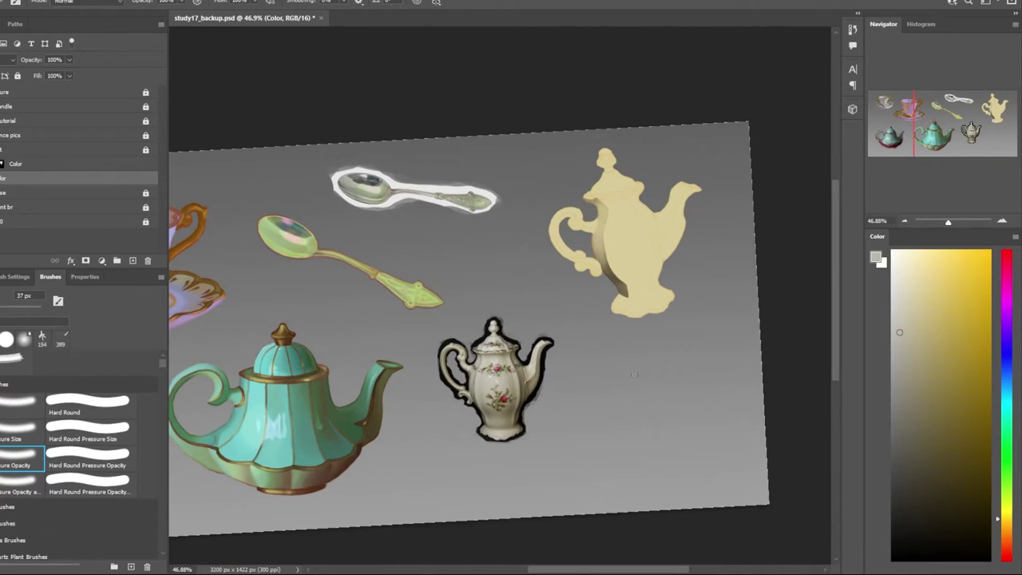
scroll(679, 360, down, 3)
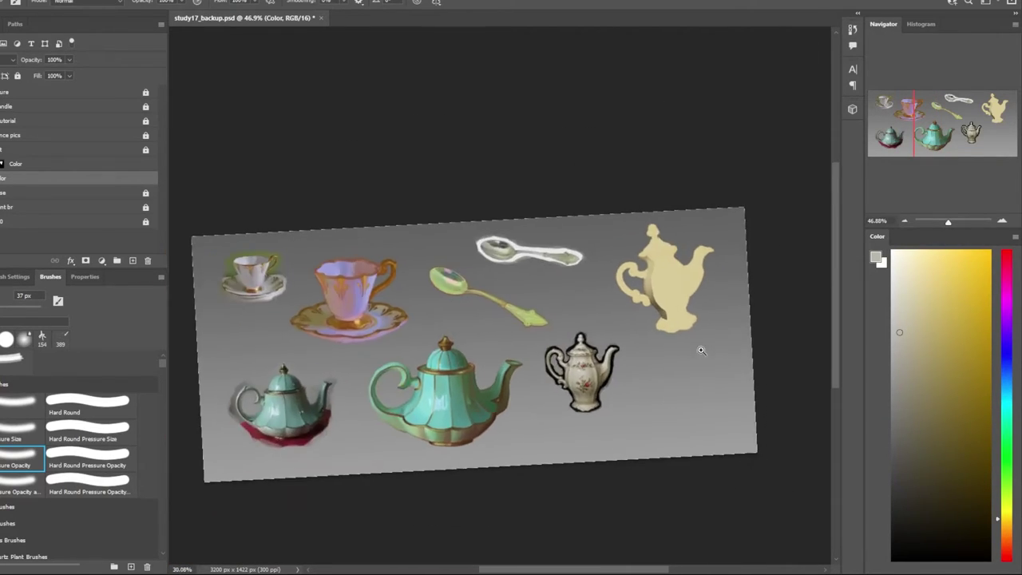
scroll(701, 352, up, 1)
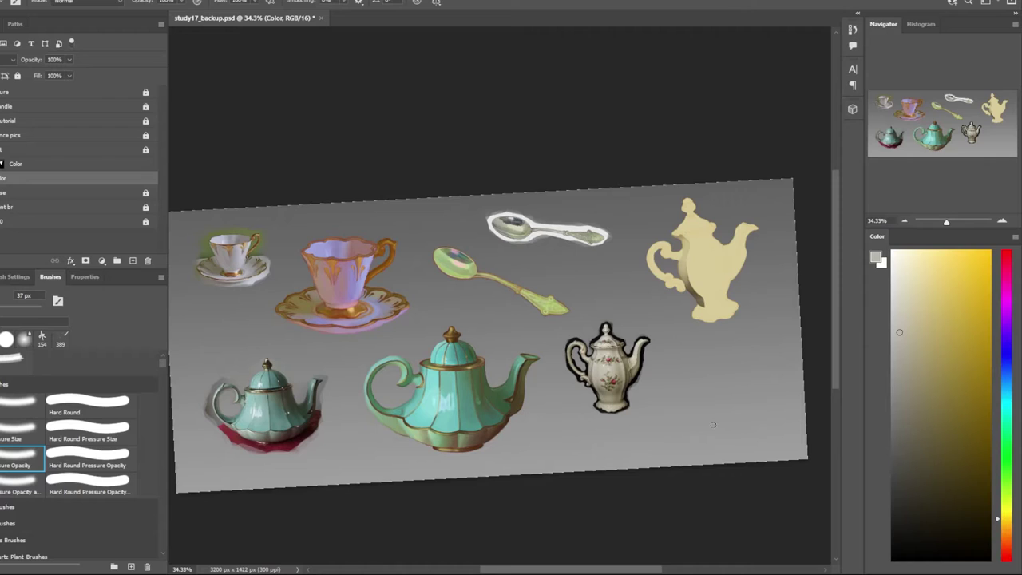
Lasso-trace the coffee pot's front panel from its top edge and close the outline
scroll(772, 233, up, 5)
drag(643, 205, 677, 103)
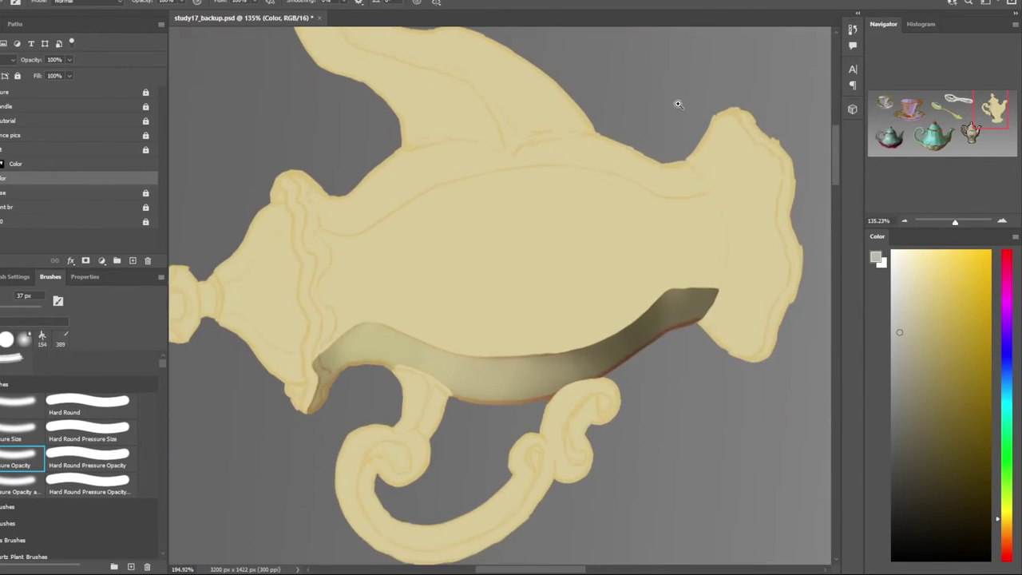
key(l)
mouse_move(427, 194)
mouse_down()
mouse_move(552, 166)
mouse_move(638, 187)
mouse_up()
drag(713, 194, 684, 210)
scroll(703, 209, down, 1)
drag(683, 267, 503, 238)
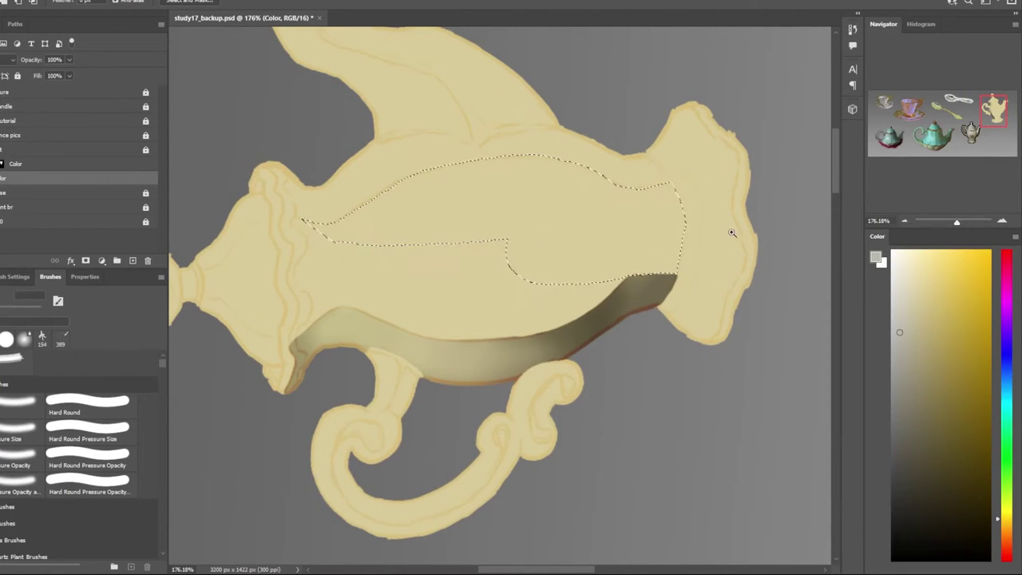
Rotate the canvas and add the neck outline along the rim to the selection
scroll(730, 228, up, 5)
mouse_move(490, 410)
mouse_down()
mouse_move(421, 334)
mouse_move(574, 351)
mouse_up()
scroll(421, 334, down, 2)
scroll(575, 351, down, 4)
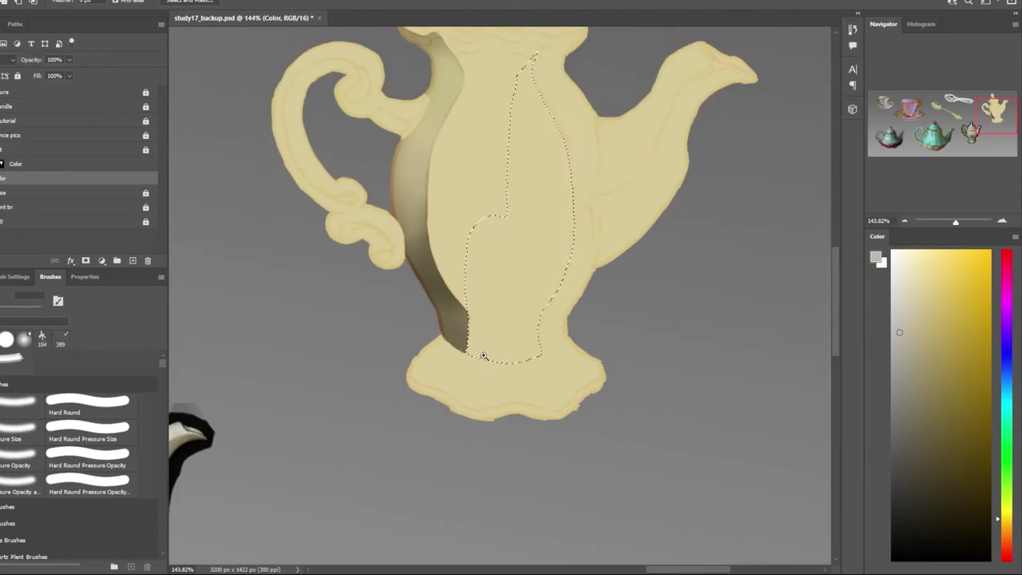
scroll(355, 184, up, 3)
mouse_move(355, 183)
mouse_down()
mouse_move(495, 252)
mouse_move(390, 230)
mouse_move(539, 255)
mouse_up()
Add the bottom edge and rim areas to the selection, then turn the view upright
scroll(539, 256, down, 3)
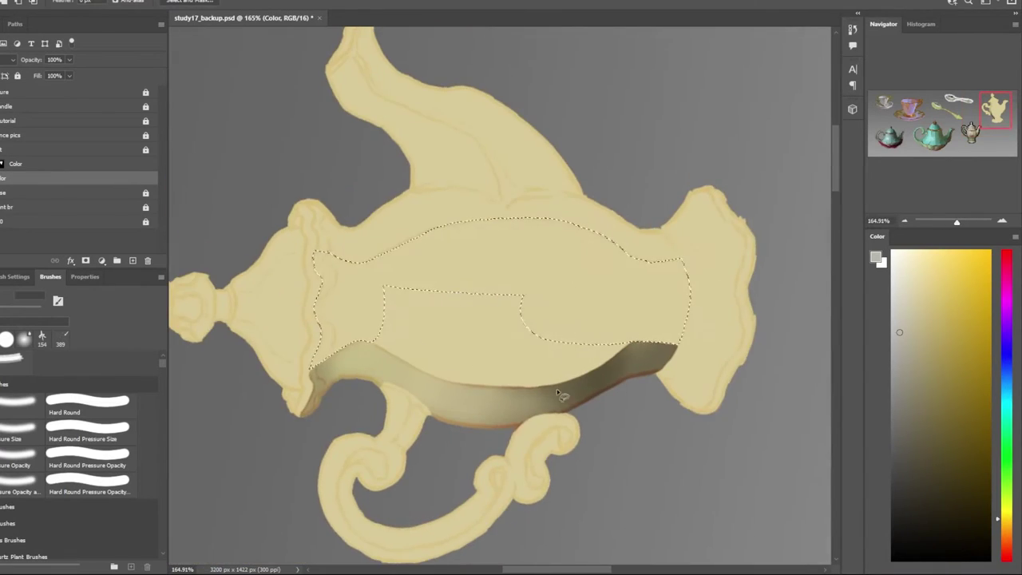
scroll(559, 392, up, 3)
mouse_move(185, 297)
mouse_down()
mouse_move(281, 351)
mouse_move(308, 178)
mouse_up()
mouse_move(383, 385)
mouse_down()
mouse_move(514, 389)
mouse_move(700, 301)
mouse_up()
drag(606, 352, 695, 302)
scroll(500, 347, down, 5)
drag(500, 347, 511, 324)
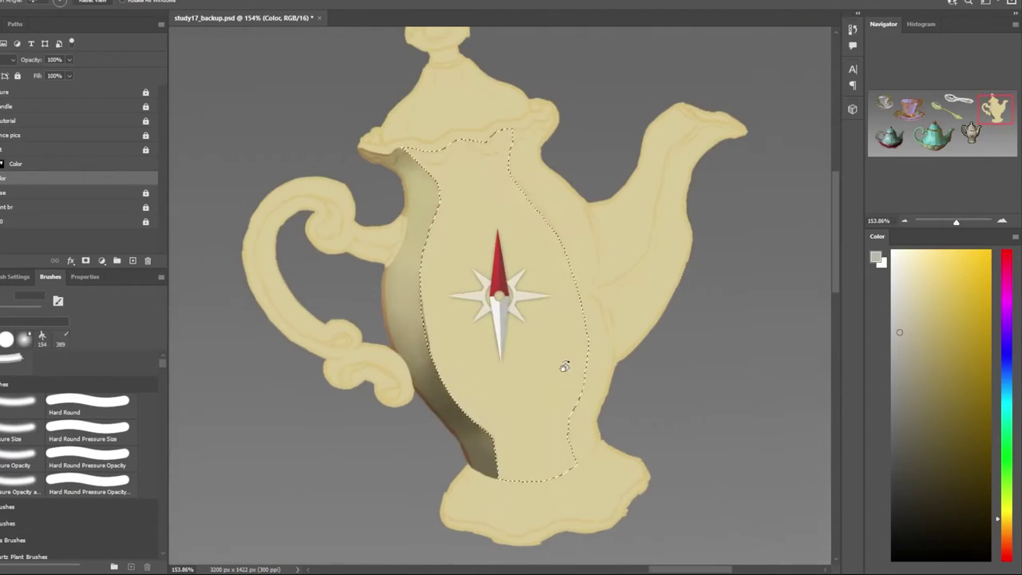
scroll(647, 349, down, 2)
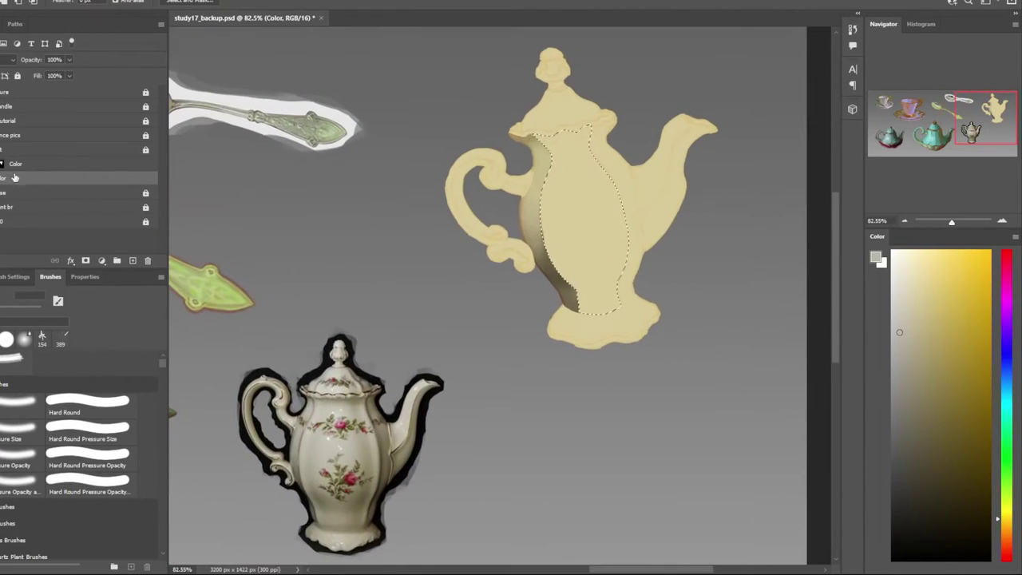
Paint an olive-brown shadow on the front panel's right with a ~104 px brush, then choose pale cream
key(b)
click(949, 400)
key(bracketright)
key(bracketright)
key(bracketright)
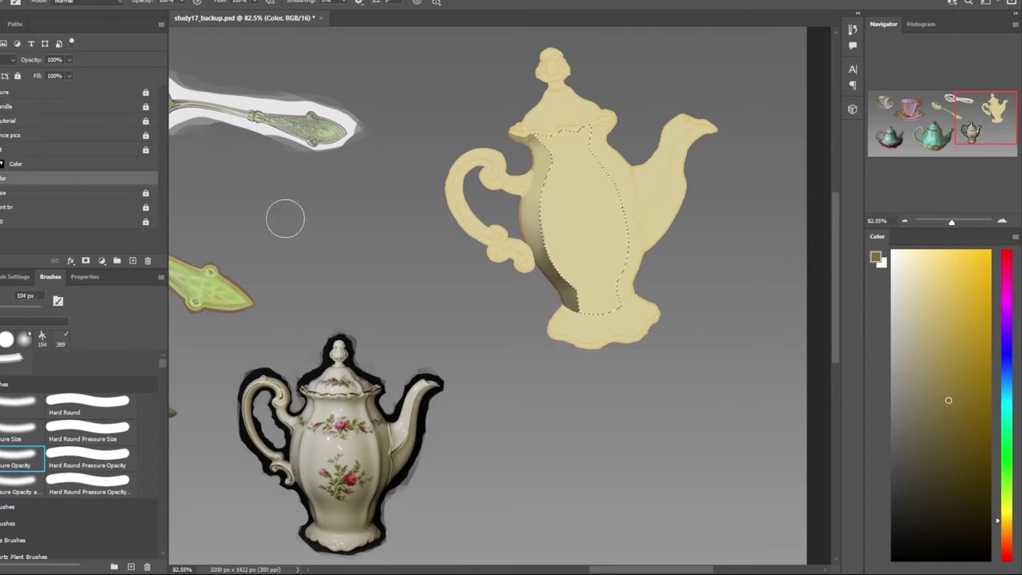
mouse_move(573, 243)
mouse_down()
mouse_move(580, 271)
mouse_move(619, 299)
mouse_up()
mouse_move(631, 240)
mouse_down()
mouse_move(603, 176)
mouse_move(575, 247)
mouse_move(583, 199)
mouse_move(581, 232)
mouse_up()
click(905, 298)
scroll(545, 316, down, 2)
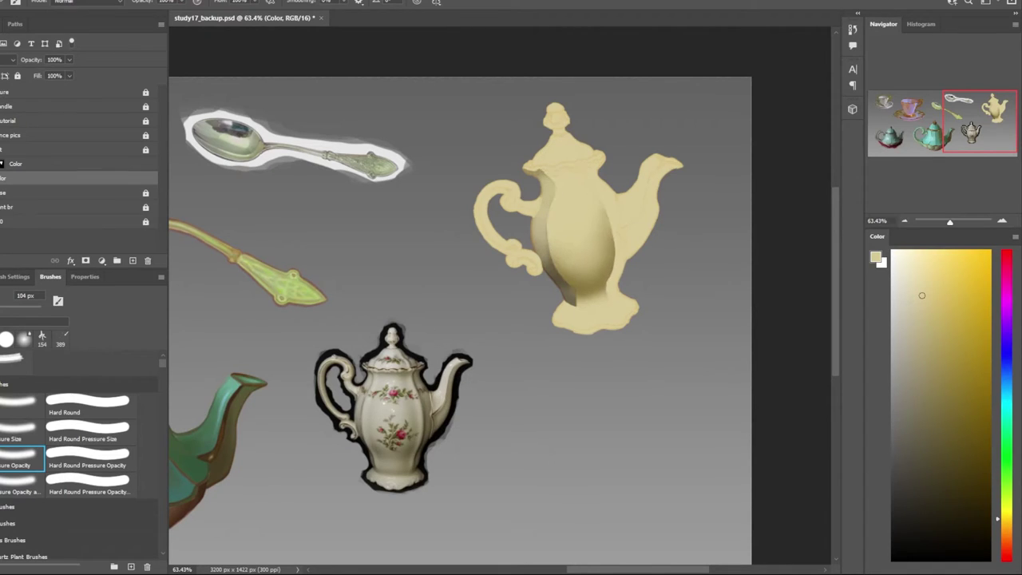
Brush darker olive shading along the top of the teapot's body panel
scroll(593, 231, up, 3)
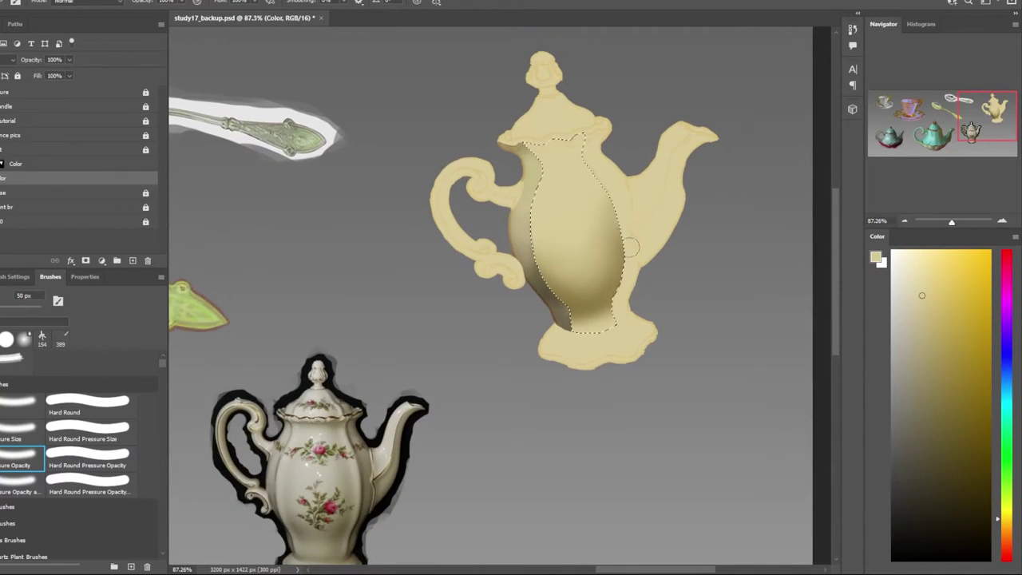
alt+click(630, 248)
mouse_move(551, 139)
mouse_down()
mouse_move(609, 150)
mouse_move(591, 172)
mouse_up()
Paint lighter tan shading near the base of the teapot body
alt+click(657, 215)
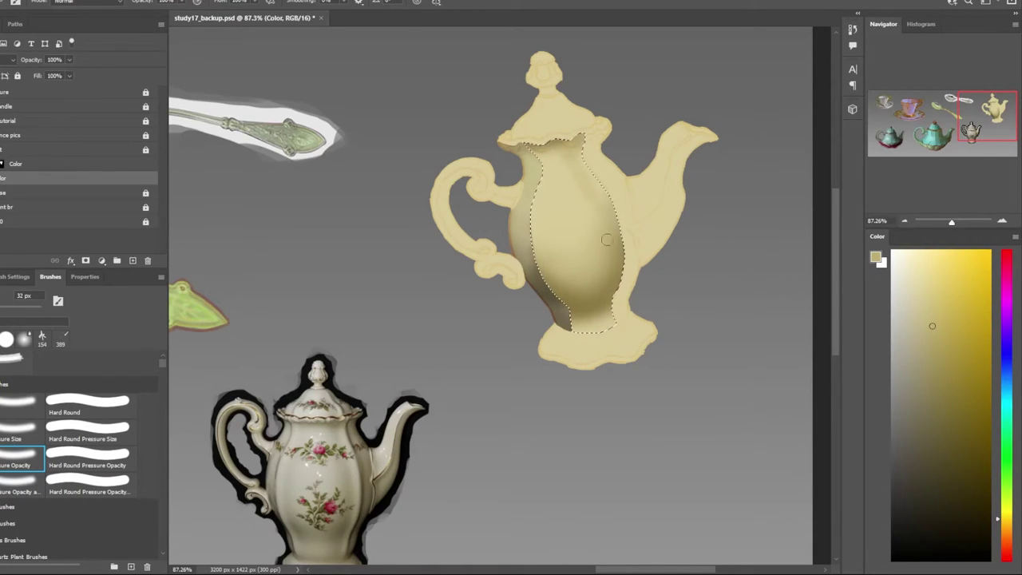
scroll(549, 182, down, 1)
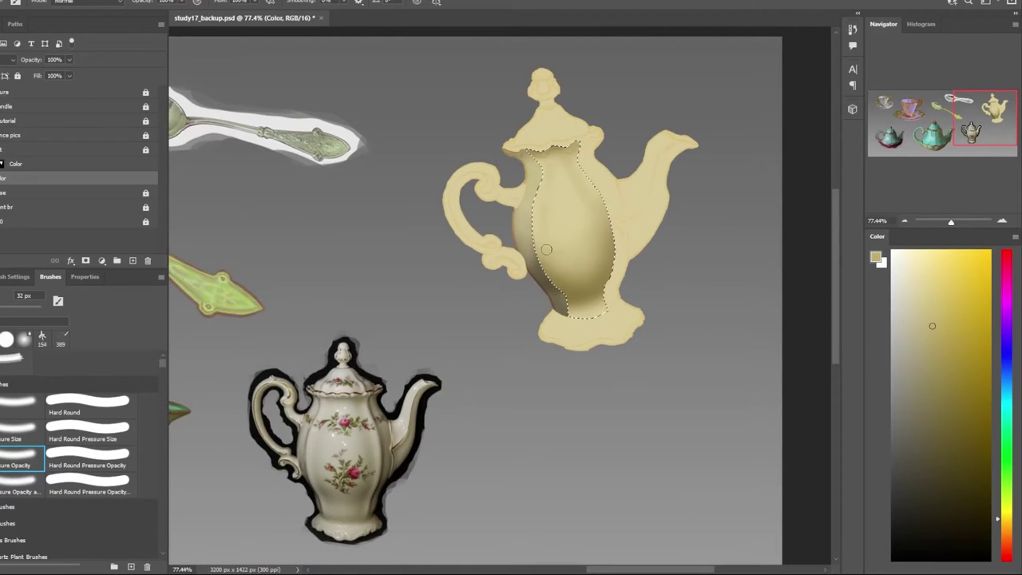
scroll(446, 257, up, 1)
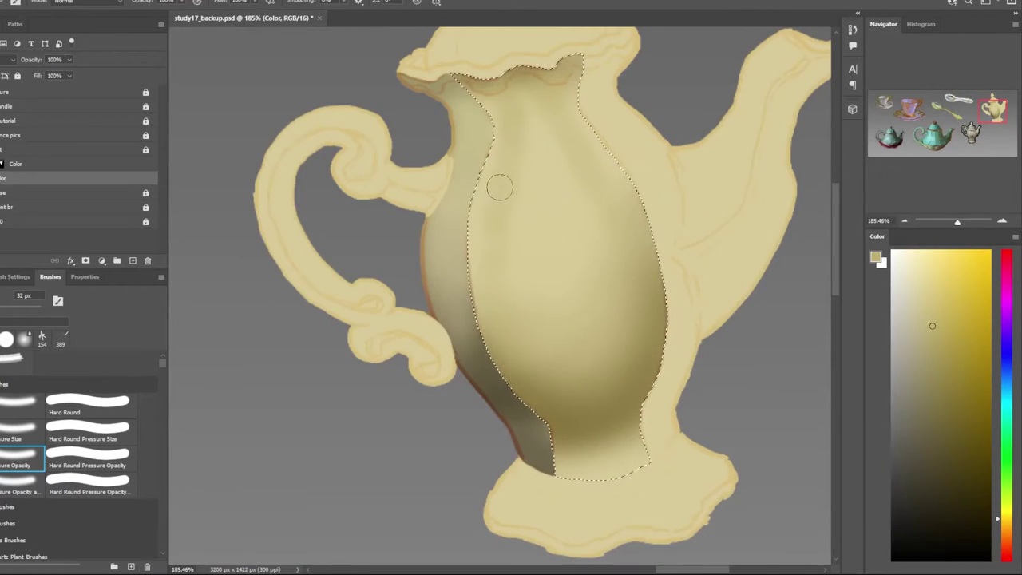
scroll(559, 283, down, 5)
scroll(559, 359, up, 2)
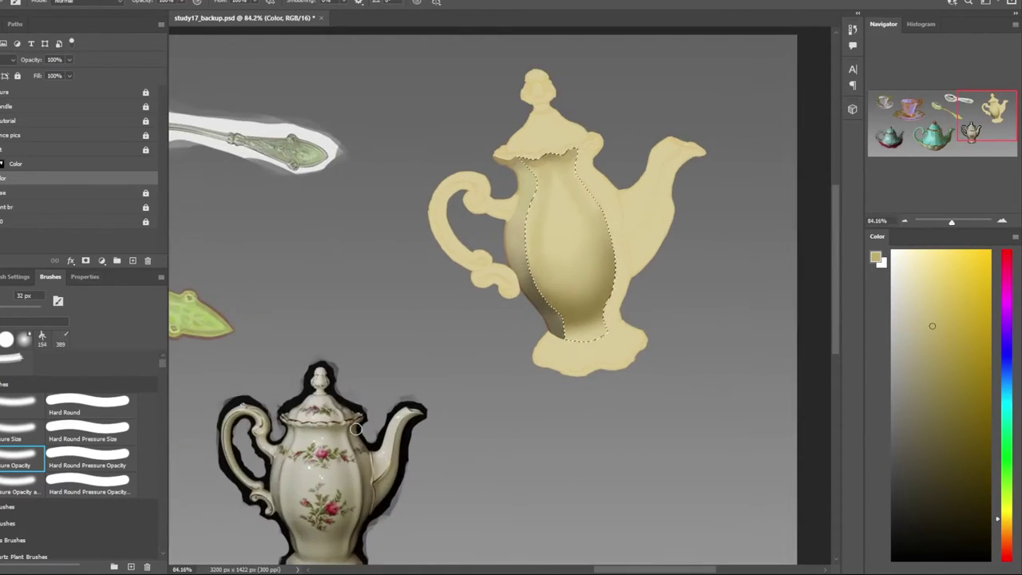
scroll(511, 343, up, 3)
scroll(527, 319, up, 2)
scroll(535, 304, down, 4)
scroll(535, 304, down, 2)
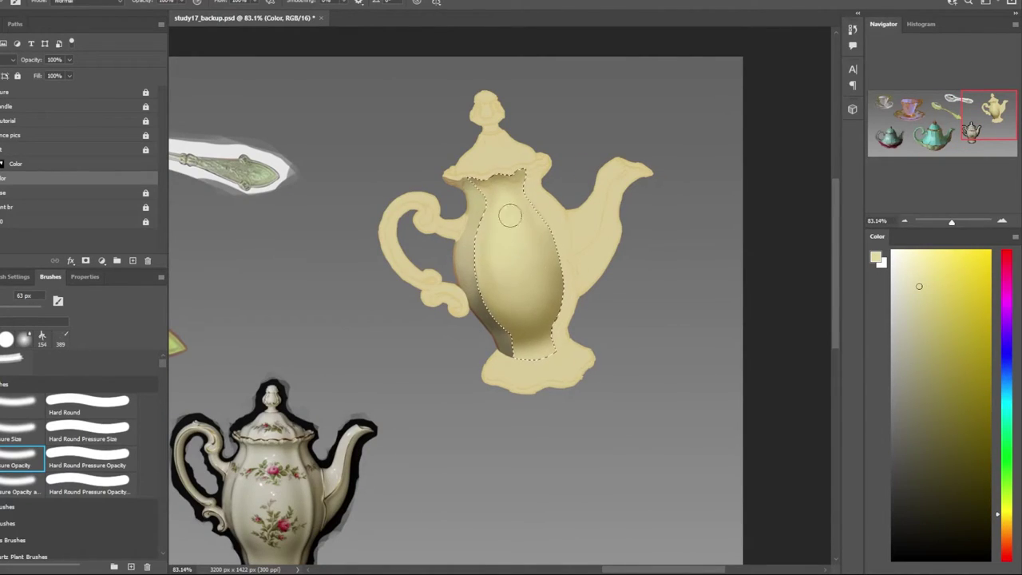
scroll(527, 255, down, 3)
scroll(511, 316, up, 2)
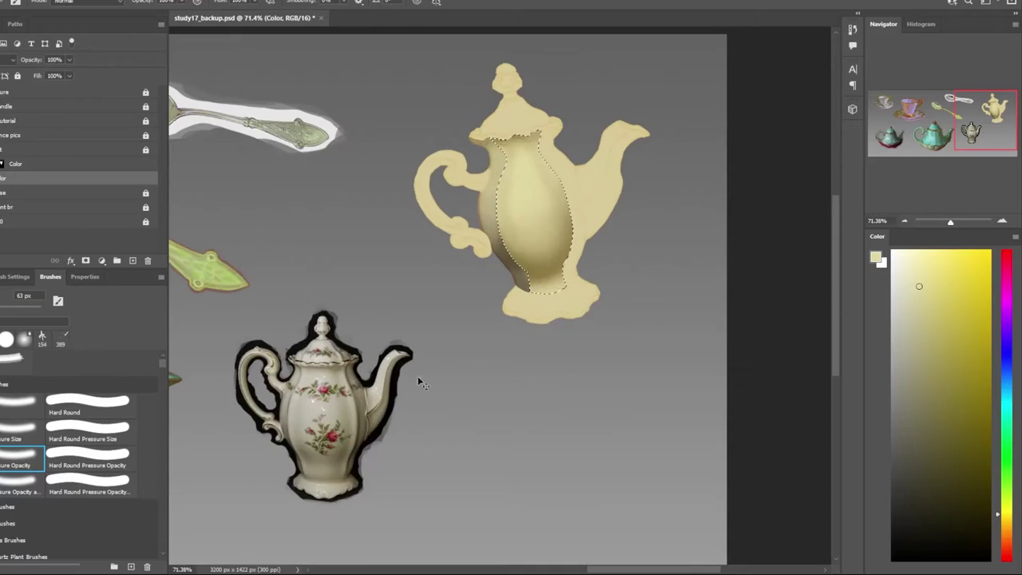
alt+click(789, 418)
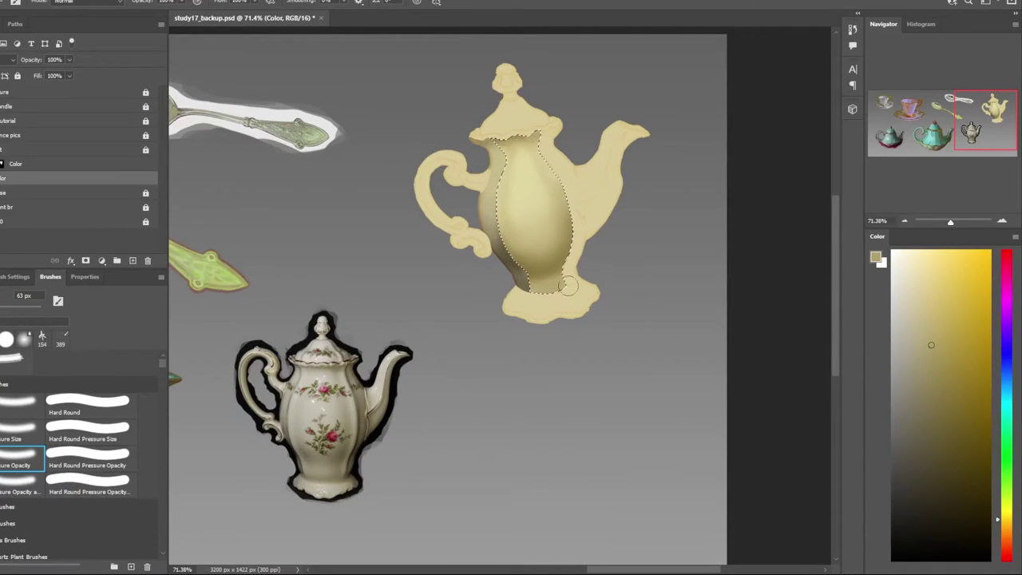
scroll(548, 349, up, 2)
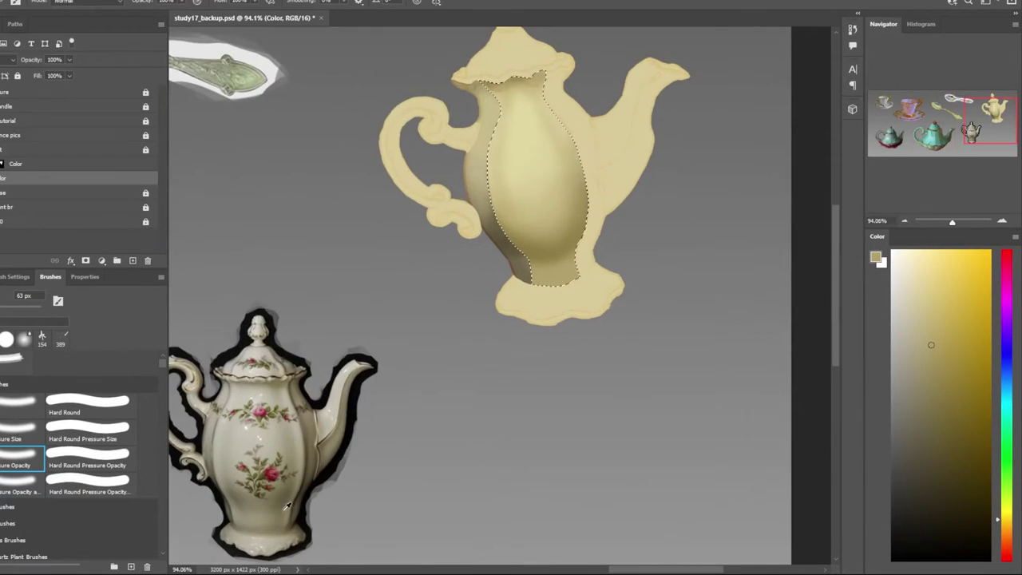
alt+click(553, 311)
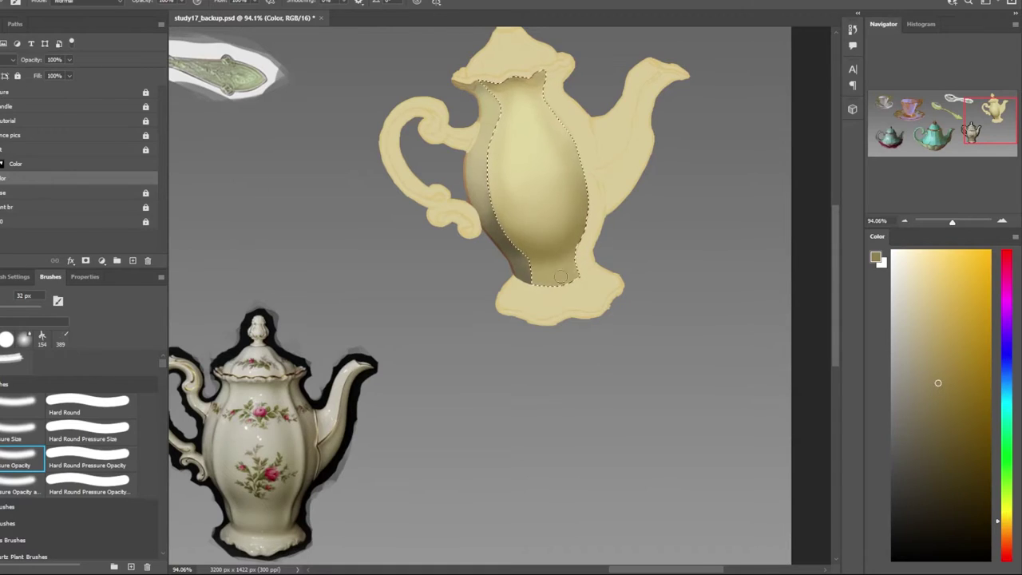
drag(560, 276, 578, 286)
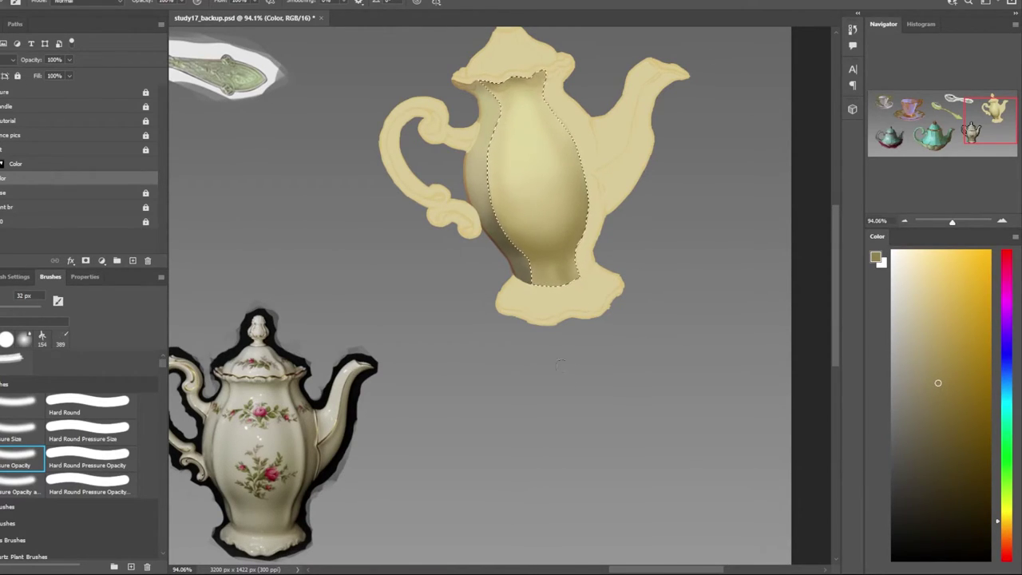
scroll(520, 398, down, 1)
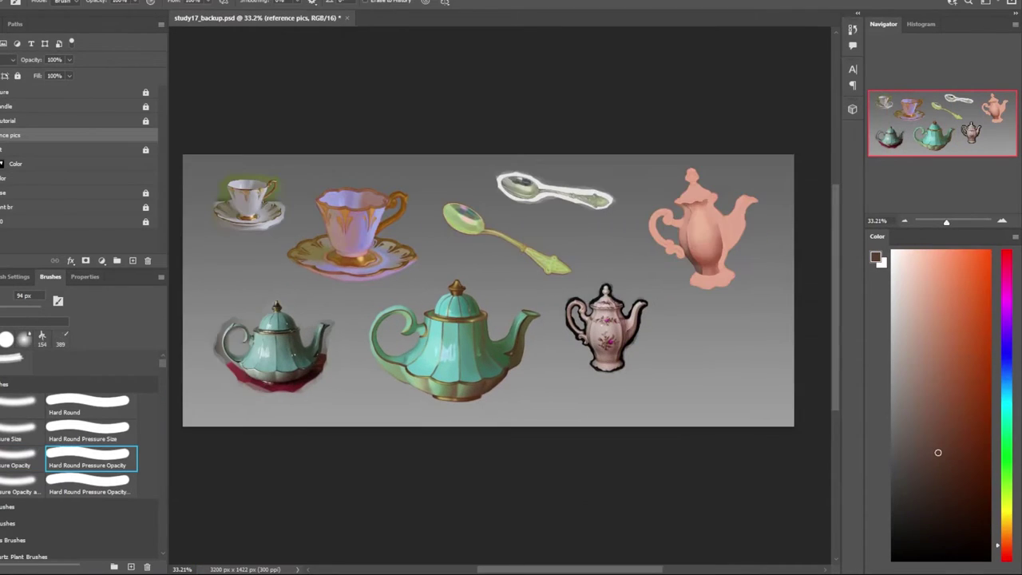
Duplicate the reference pics layer and lasso the floral teapot photo
drag(648, 361, 778, 365)
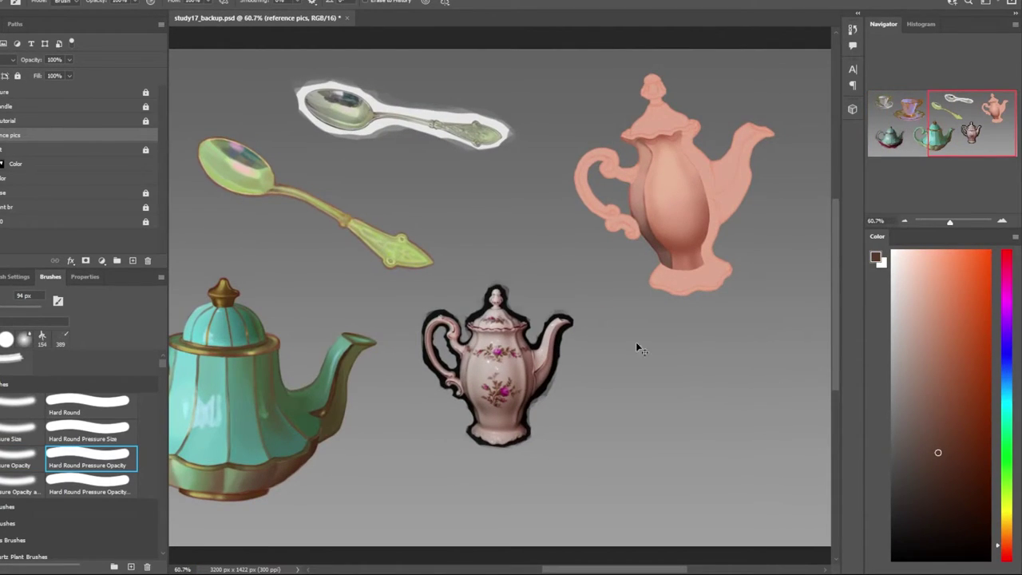
scroll(639, 349, down, 3)
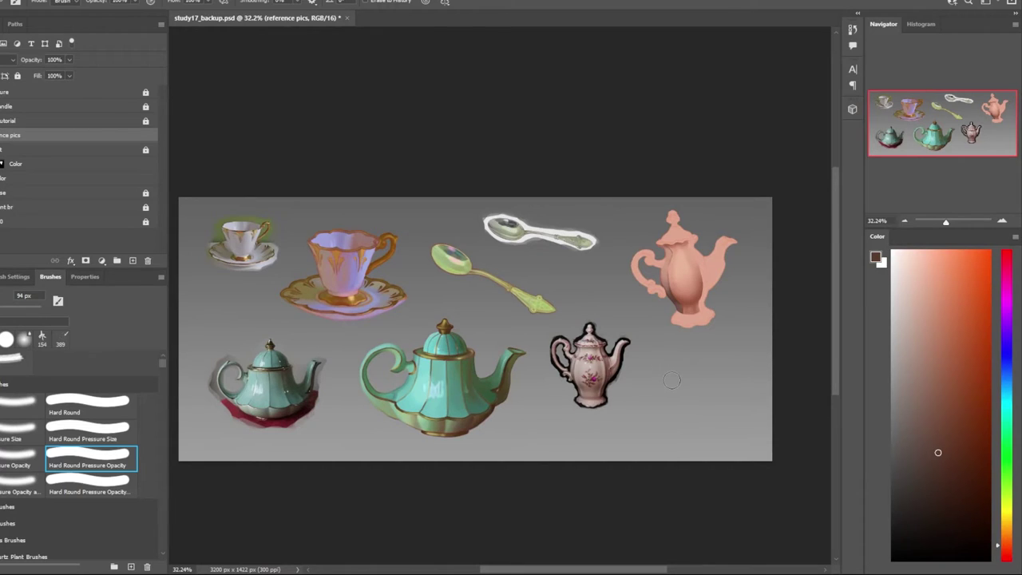
scroll(730, 291, up, 2)
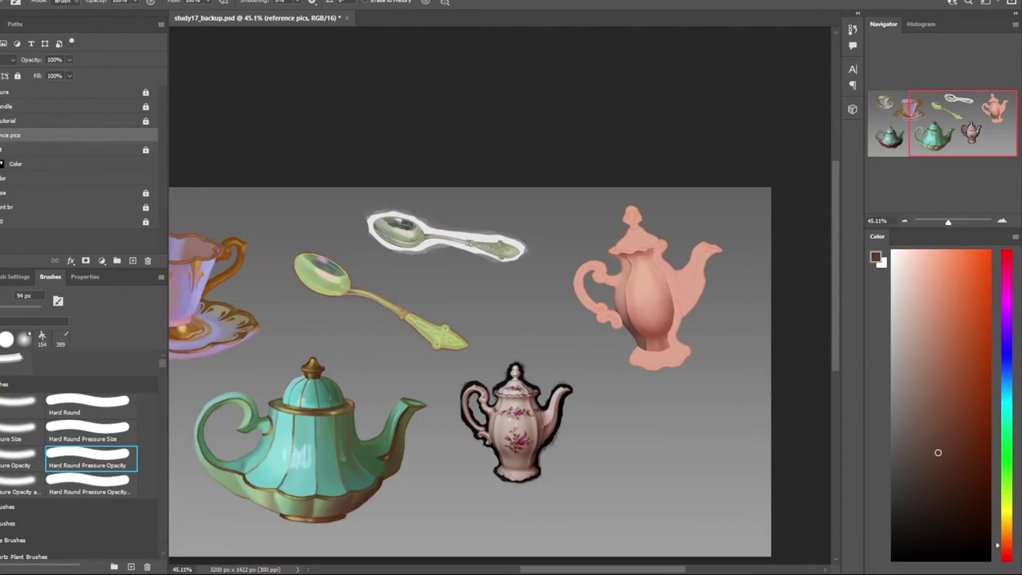
key(ctrl+j)
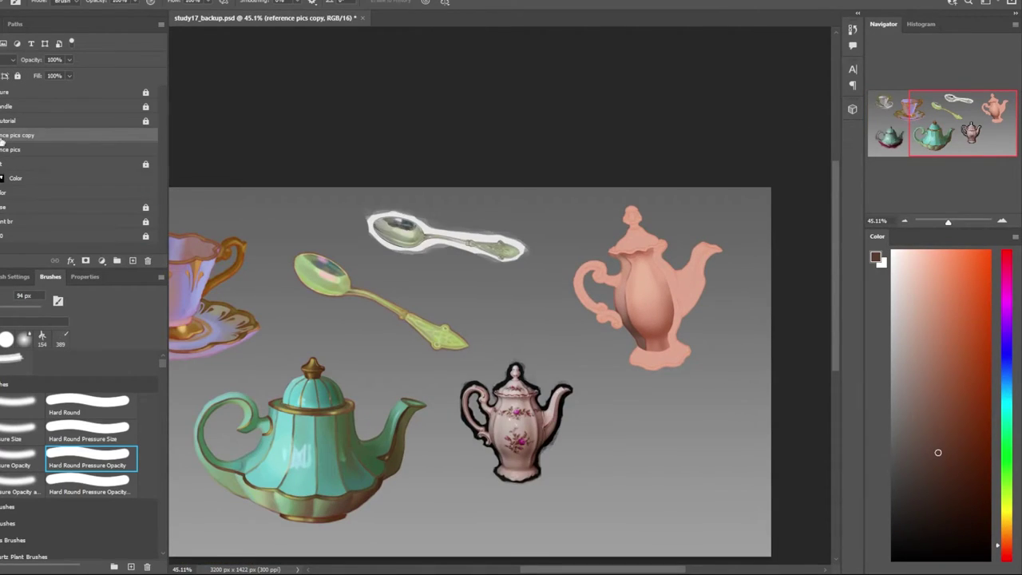
scroll(383, 202, down, 5)
scroll(382, 202, up, 2)
key(l)
drag(571, 207, 590, 180)
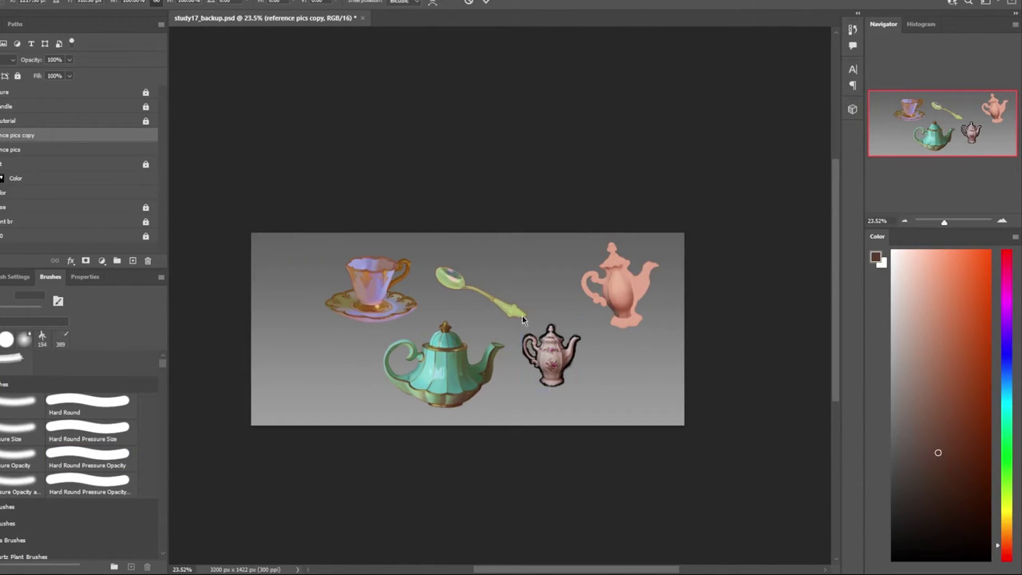
Enlarge the floral teapot photo, move it beside the pink teapot, and tilt it slightly
key(ctrl+t)
drag(523, 323, 490, 274)
drag(534, 343, 532, 296)
drag(489, 363, 493, 356)
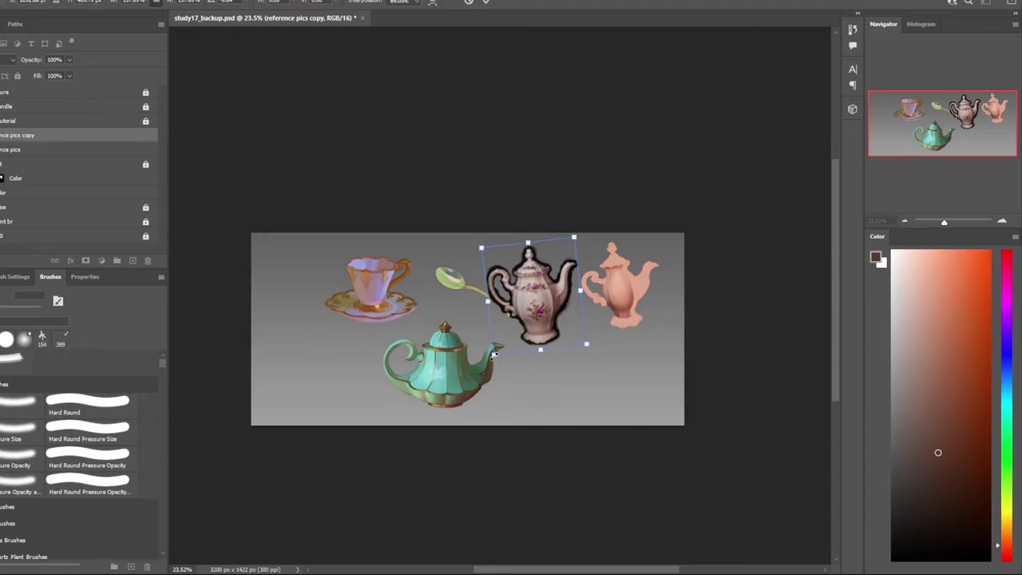
key(Return)
Lock both reference picture layers and return to the Color layer
scroll(631, 271, up, 3)
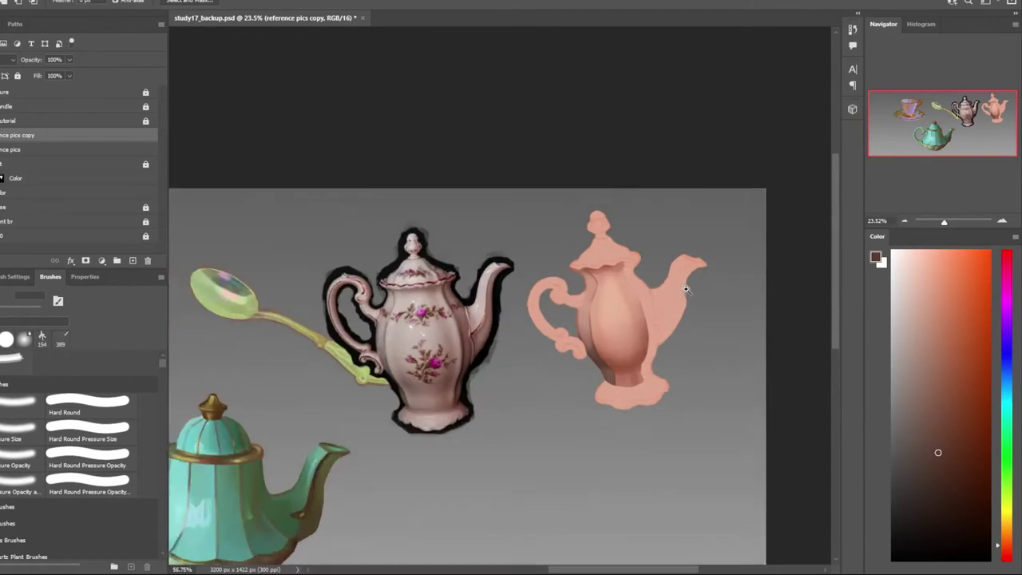
scroll(684, 289, up, 2)
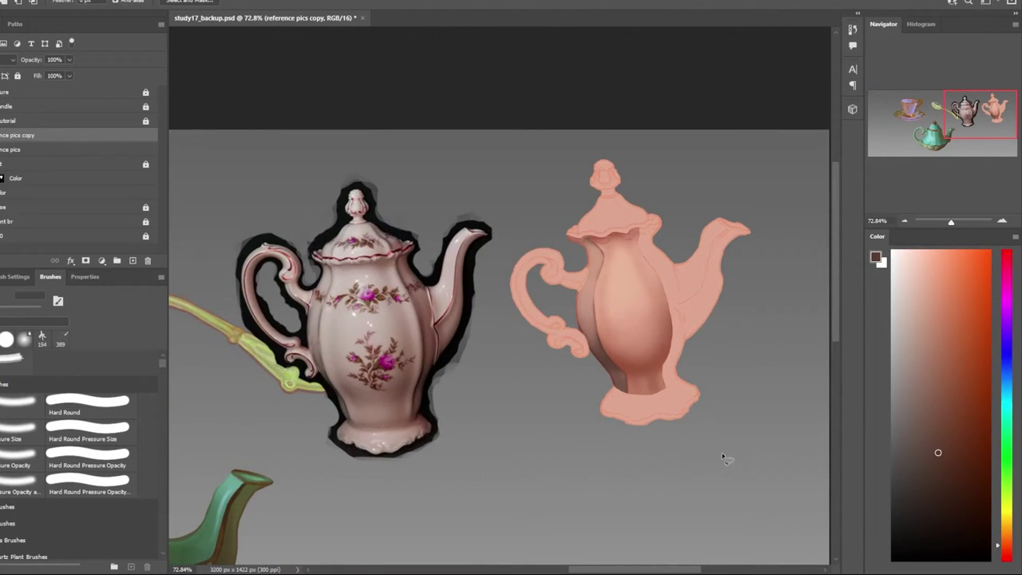
shift+click(16, 149)
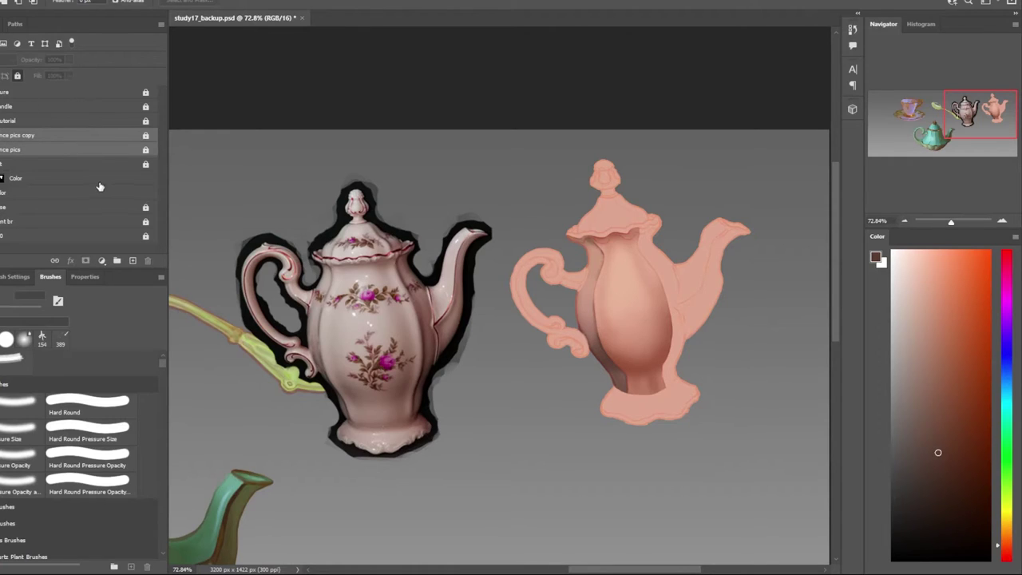
click(18, 75)
click(10, 194)
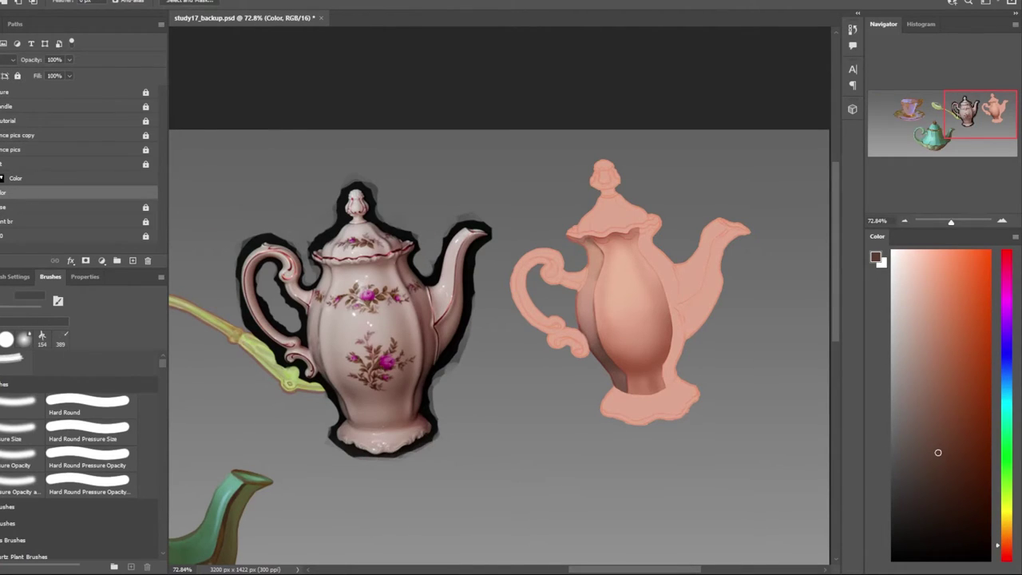
Lasso along the lid edge and spout outline around the spout join
scroll(650, 228, up, 5)
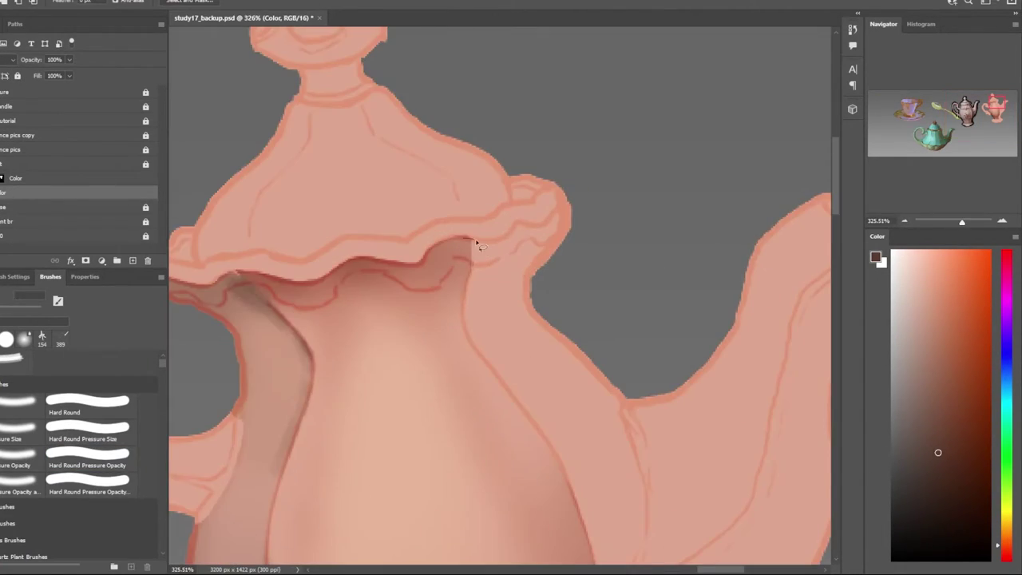
mouse_move(546, 227)
mouse_down()
mouse_move(647, 354)
mouse_move(512, 392)
mouse_up()
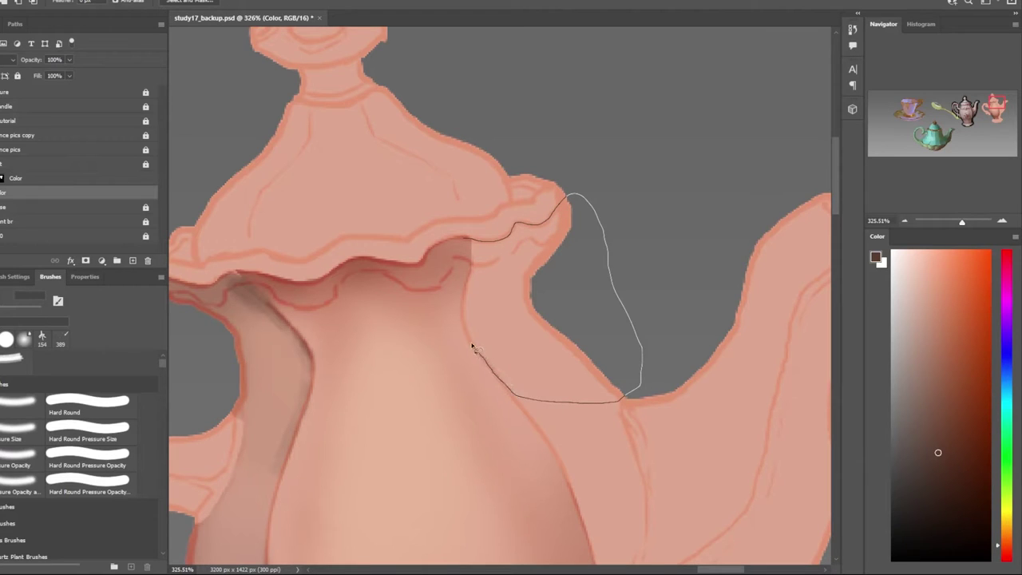
drag(470, 289, 470, 263)
scroll(470, 263, down, 3)
scroll(593, 303, down, 5)
scroll(481, 263, up, 3)
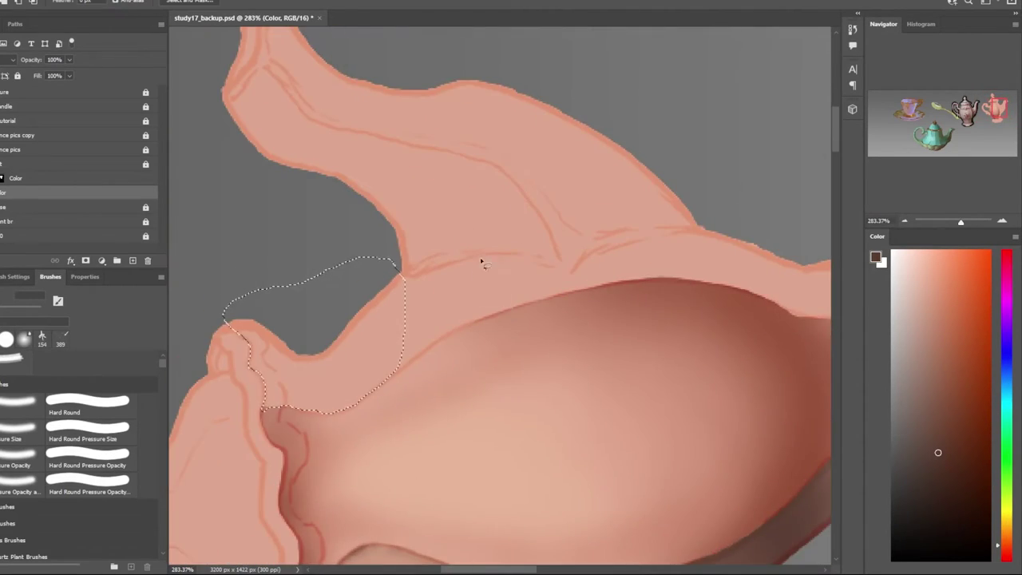
scroll(391, 271, up, 2)
Add traces along the crease above the body and the spout's lower edge
drag(386, 264, 554, 241)
drag(576, 296, 454, 338)
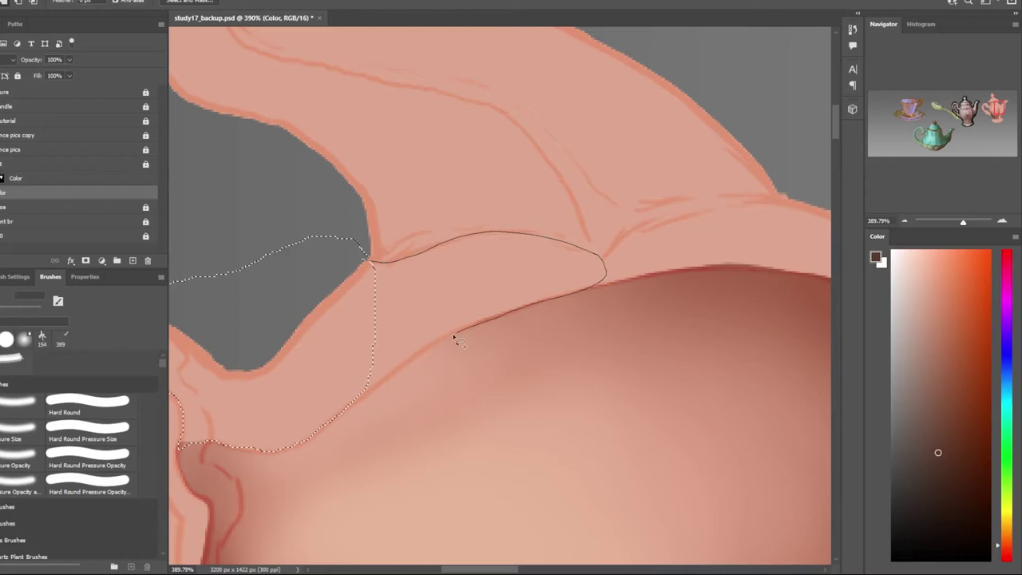
scroll(370, 397, down, 5)
scroll(597, 274, up, 5)
drag(390, 269, 709, 261)
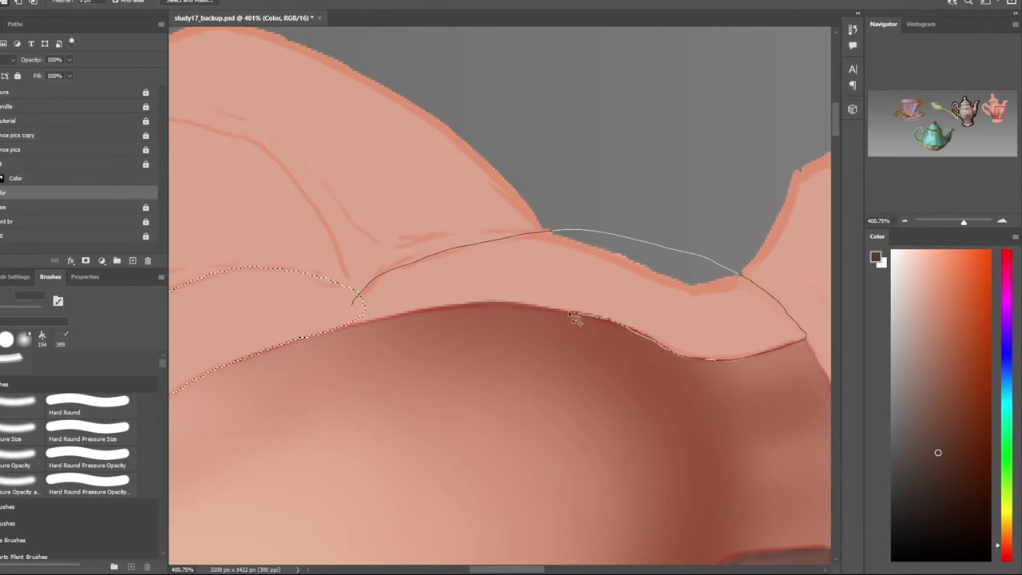
drag(772, 359, 383, 318)
scroll(383, 318, down, 5)
drag(393, 207, 492, 147)
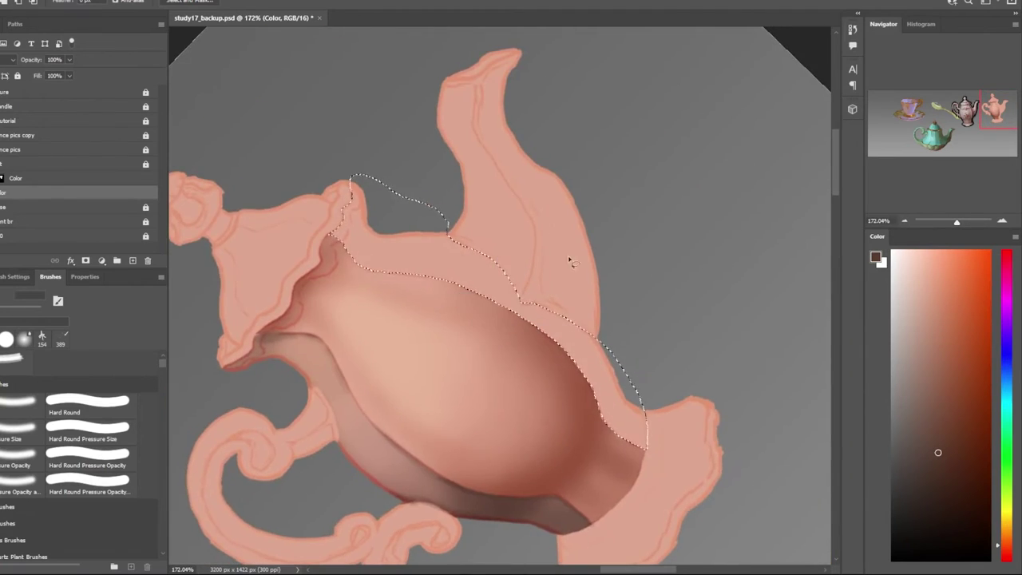
scroll(549, 358, down, 5)
scroll(550, 359, up, 3)
scroll(549, 358, up, 1)
Paint a dark red band along the upper edge, smoothing it with a smaller brush
click(20, 456)
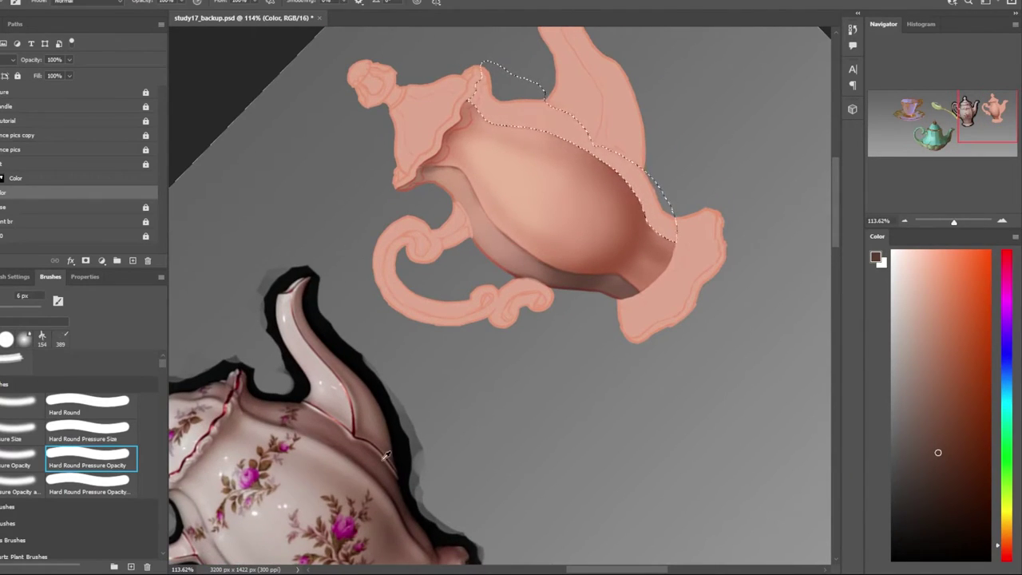
mouse_move(479, 76)
mouse_down()
mouse_move(591, 135)
mouse_move(675, 235)
mouse_up()
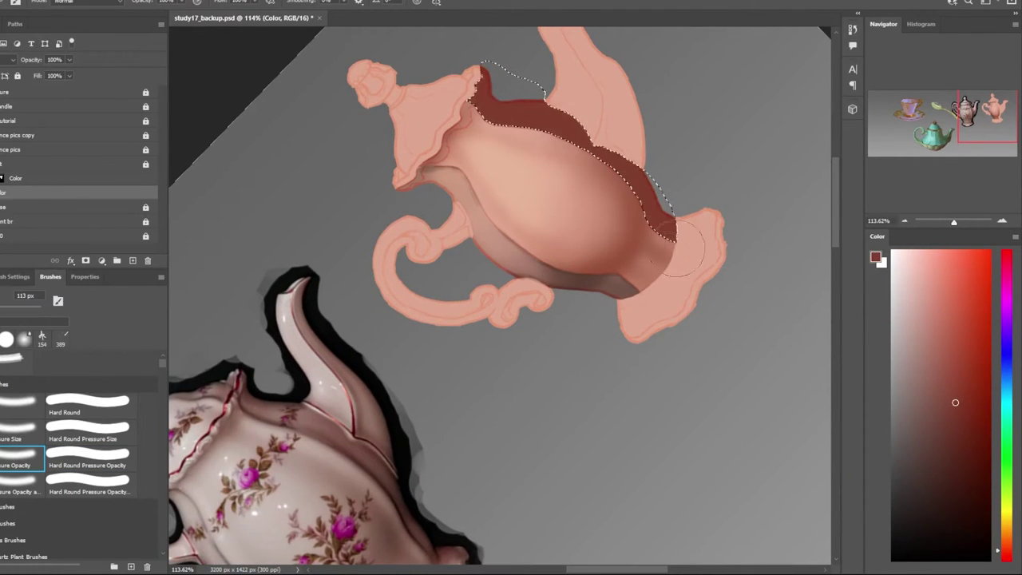
key(bracketleft)
key(bracketleft)
key(bracketleft)
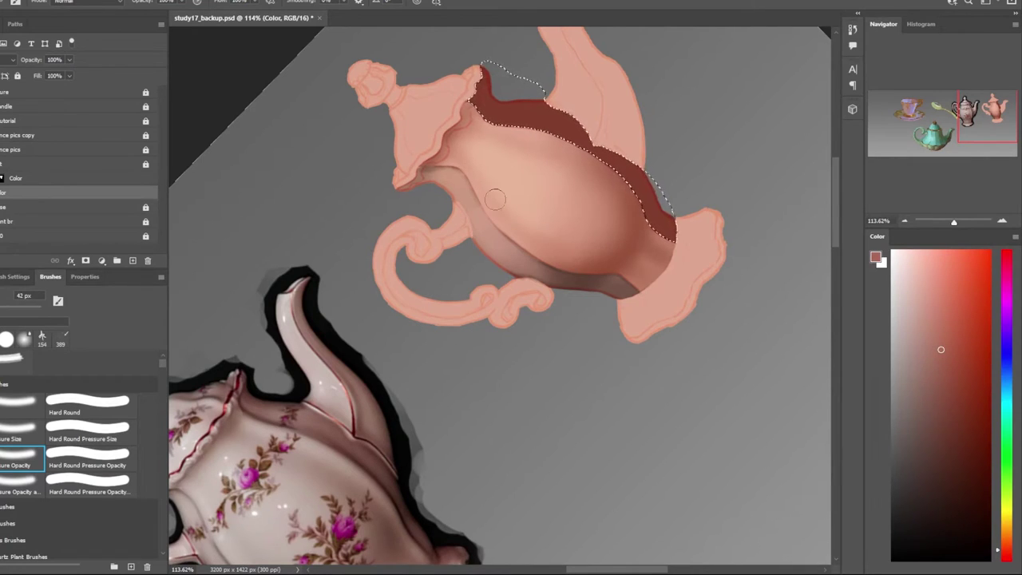
mouse_move(663, 224)
mouse_down()
mouse_move(538, 118)
mouse_move(643, 178)
mouse_up()
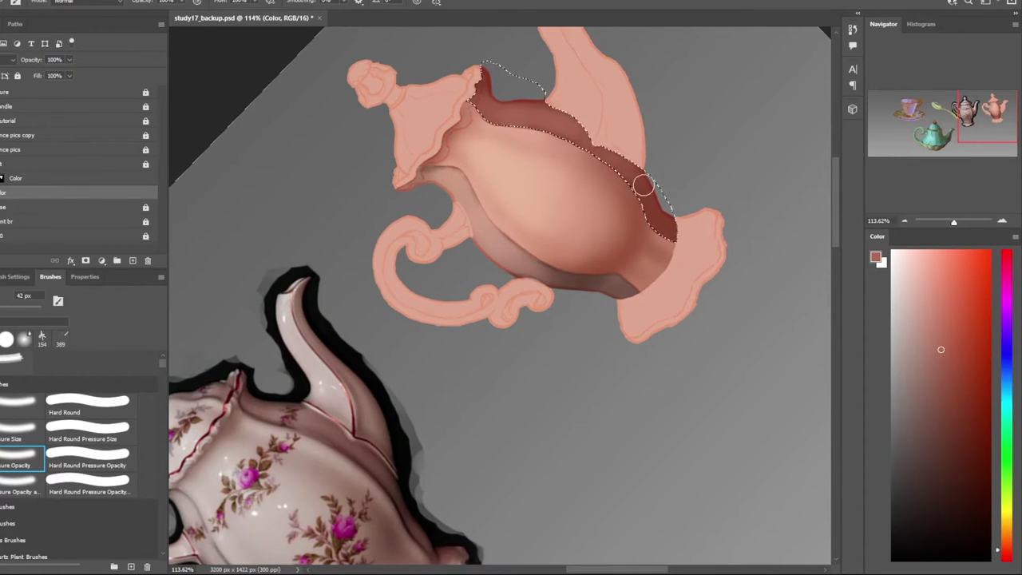
mouse_move(487, 72)
mouse_down()
mouse_move(637, 192)
mouse_move(609, 155)
mouse_up()
drag(542, 128, 646, 191)
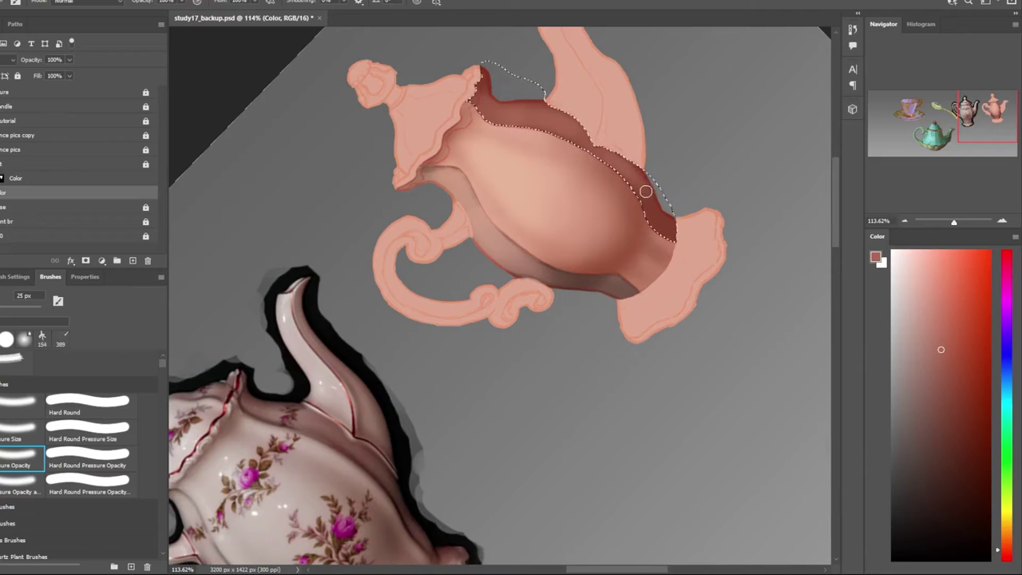
key(bracketleft)
key(bracketleft)
key(bracketleft)
scroll(529, 232, down, 1)
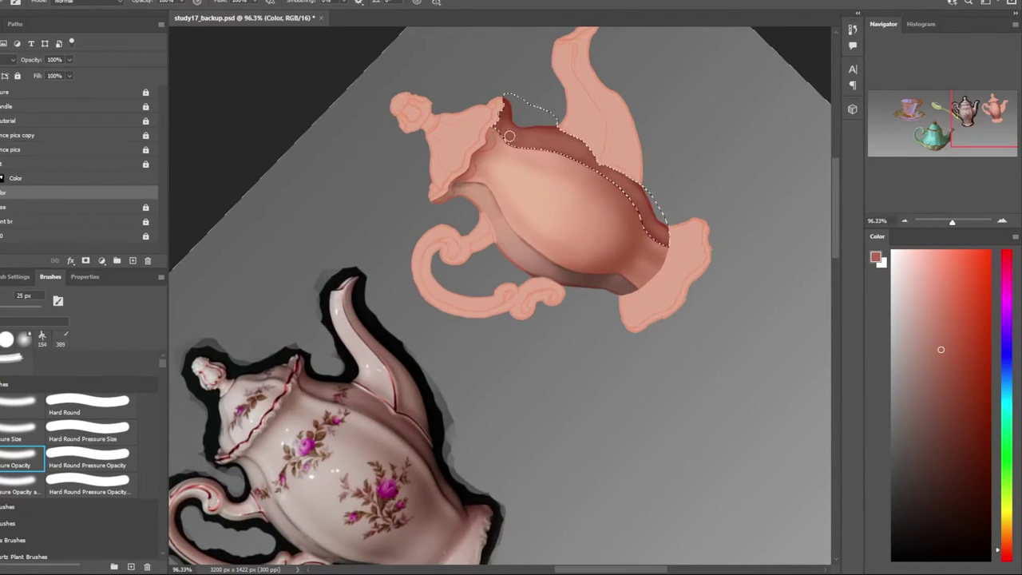
scroll(336, 358, up, 5)
scroll(336, 359, down, 5)
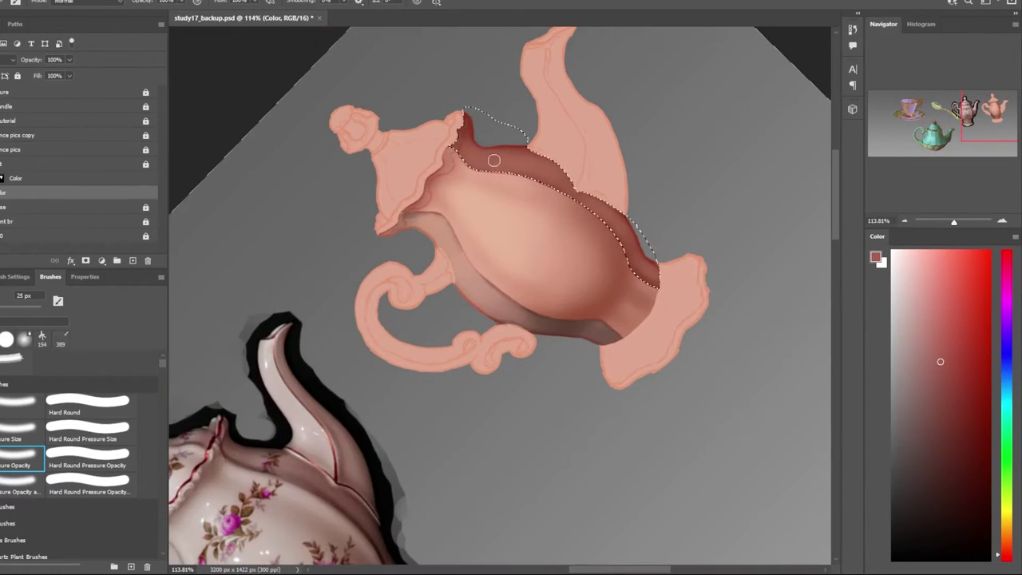
Sample lighter and dark brown tones from the reference teapot's spout
alt+click(264, 456)
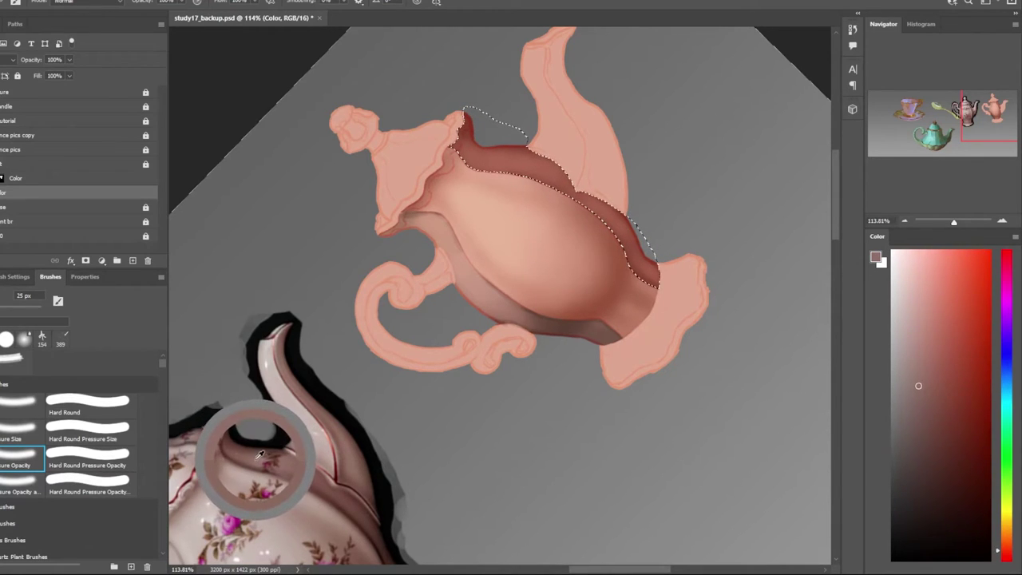
drag(268, 457, 261, 454)
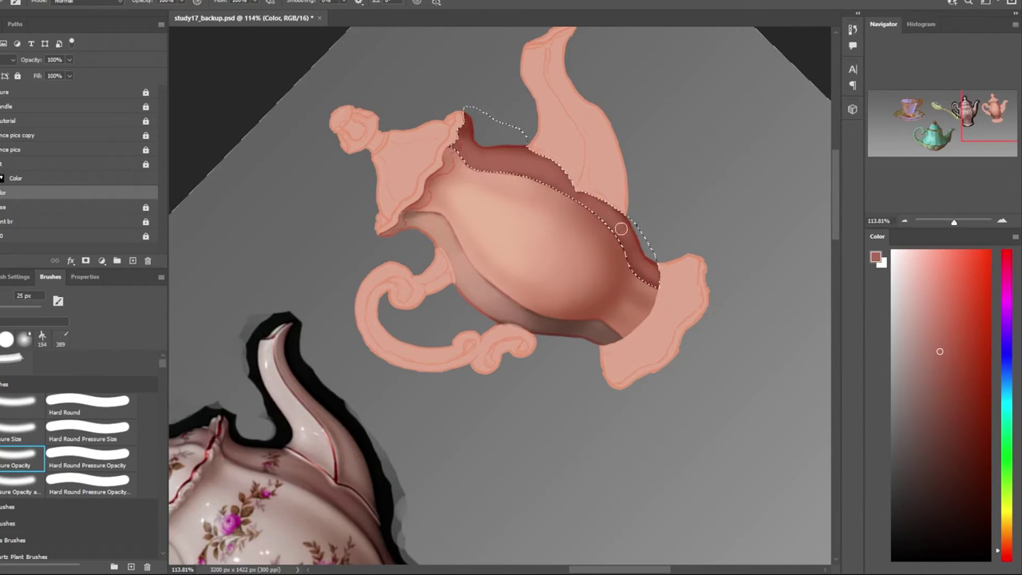
scroll(597, 223, down, 1)
scroll(370, 479, up, 5)
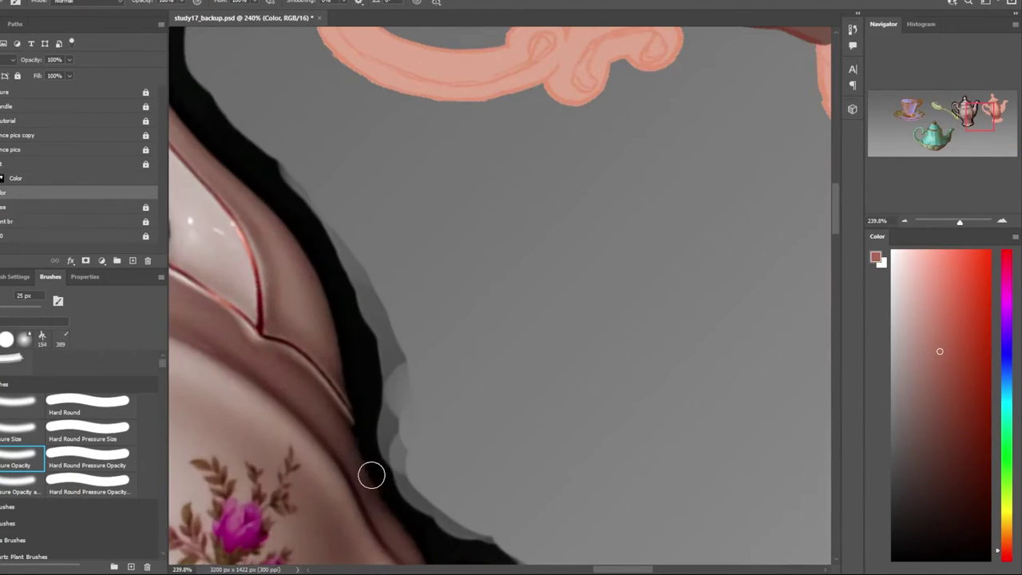
alt+click(348, 418)
scroll(710, 176, down, 7)
scroll(673, 195, up, 2)
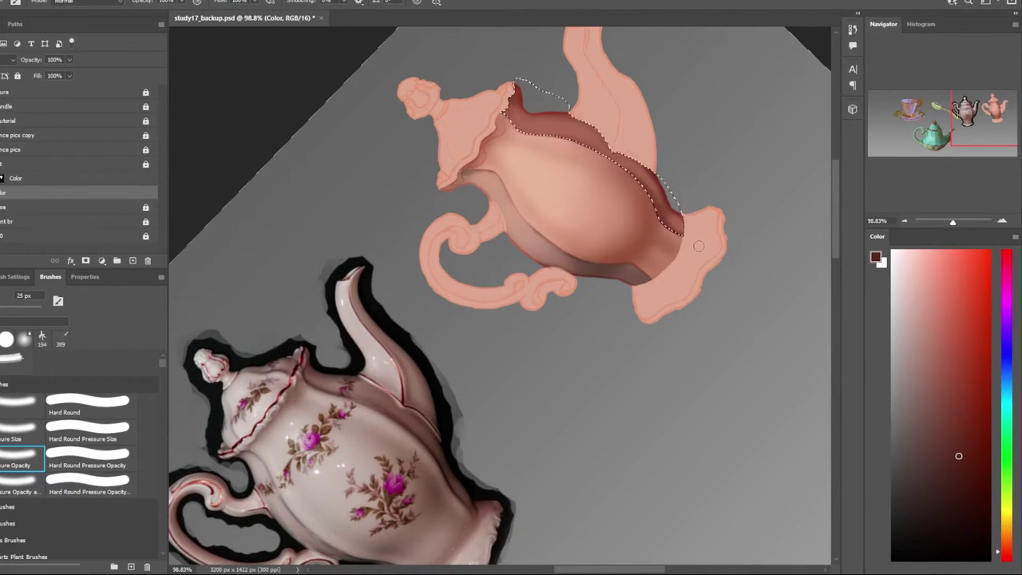
scroll(607, 259, down, 1)
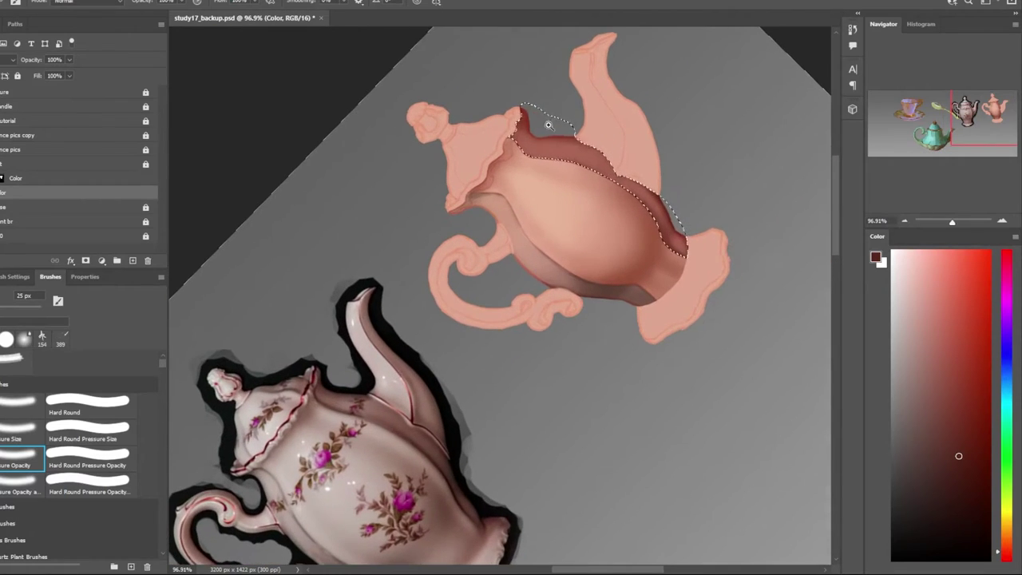
scroll(375, 339, up, 5)
scroll(350, 400, down, 3)
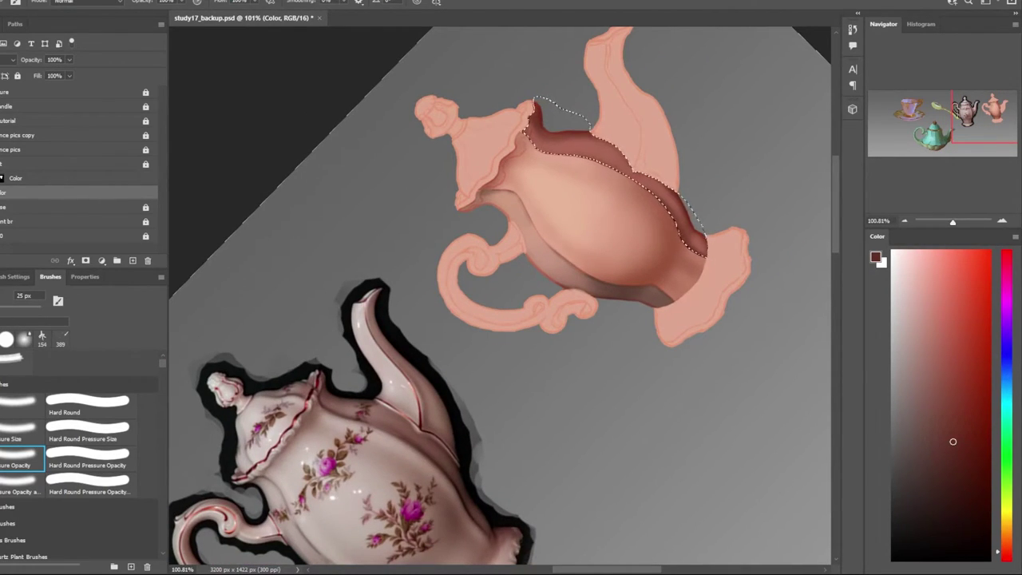
Enlarge the brush and sample a pinkish brown from the reference spout
key(bracketright)
key(bracketright)
key(bracketright)
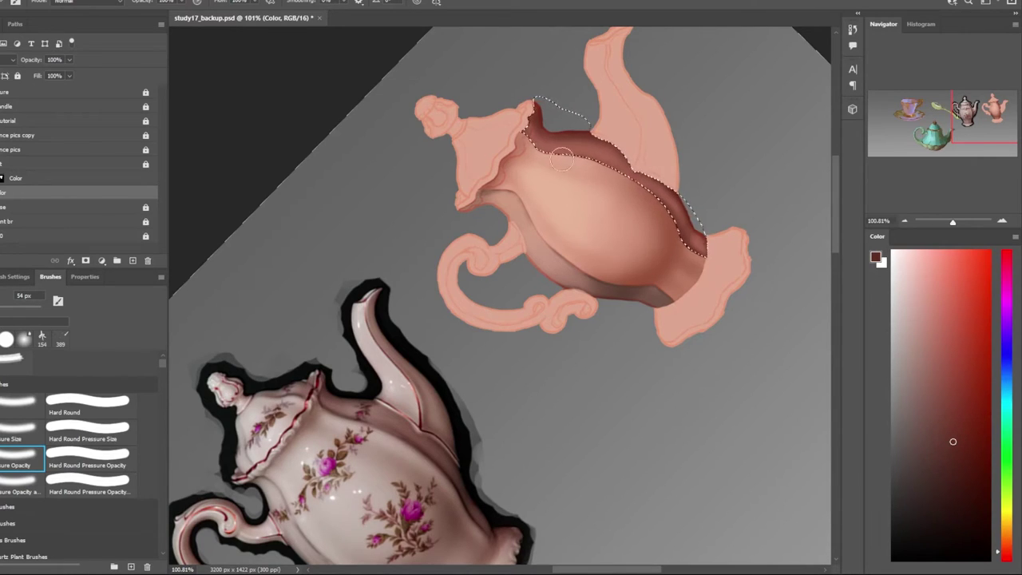
scroll(709, 239, down, 2)
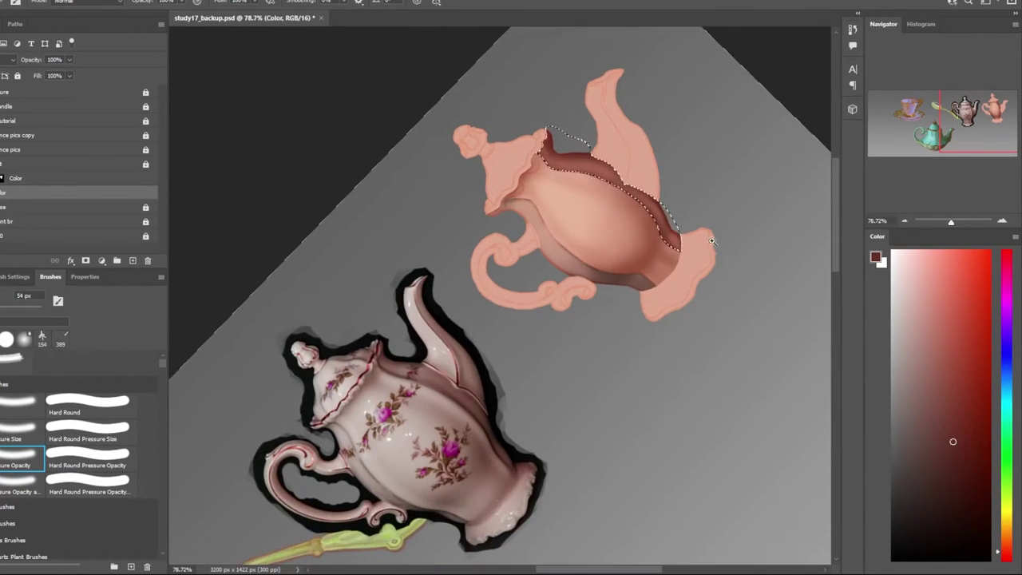
scroll(653, 312, up, 1)
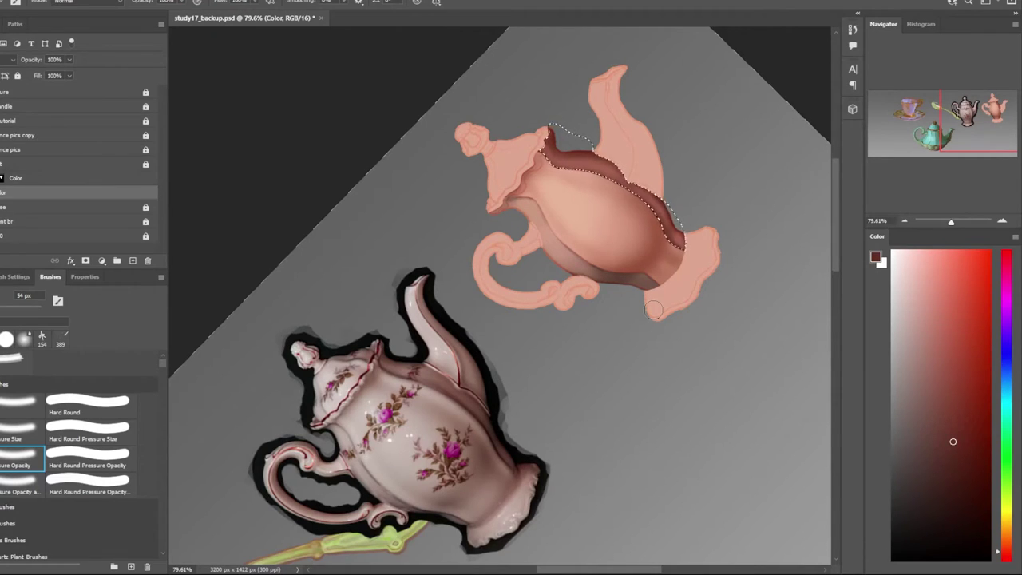
scroll(630, 375, down, 1)
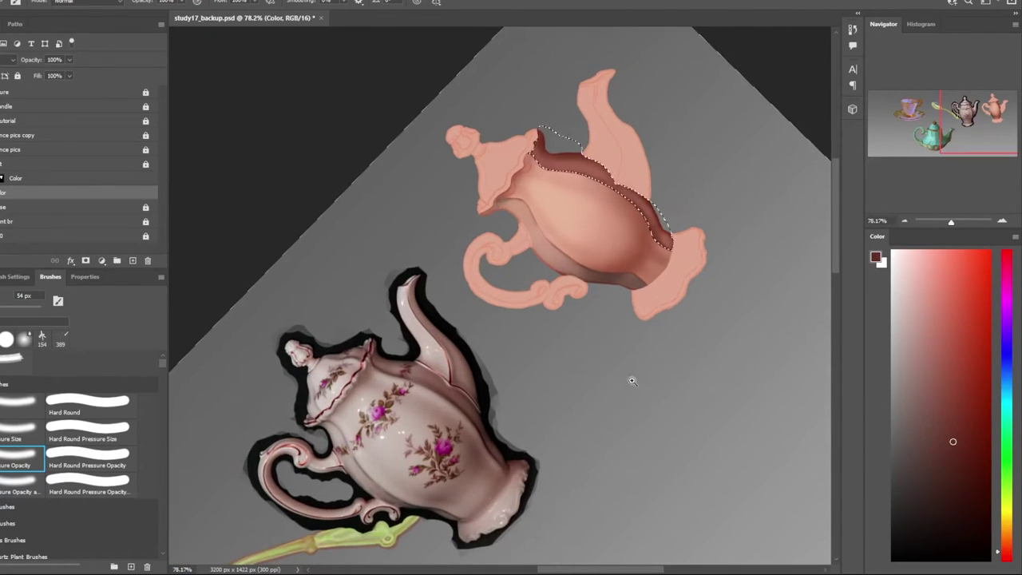
scroll(438, 365, up, 5)
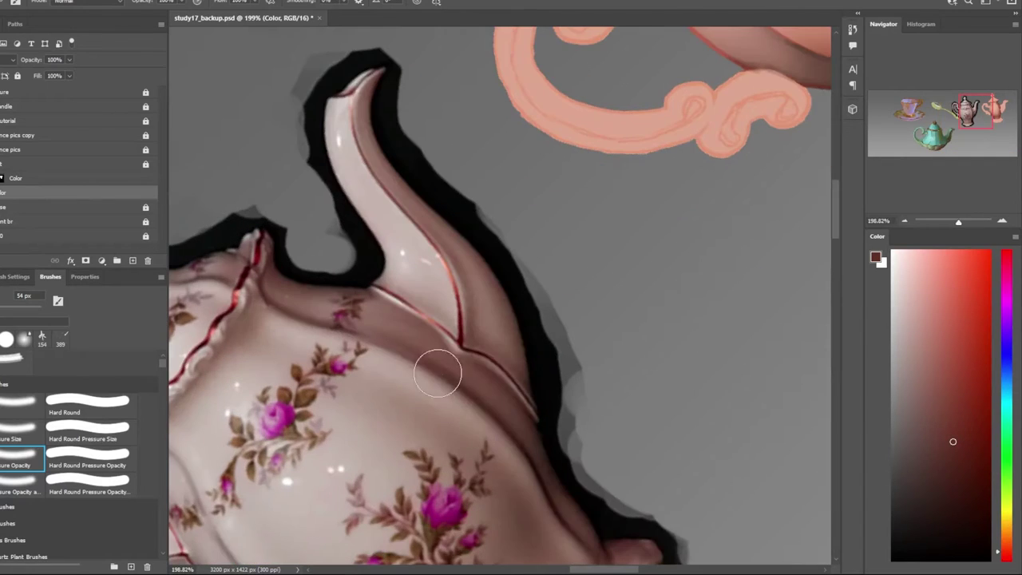
alt+click(460, 388)
scroll(564, 146, up, 2)
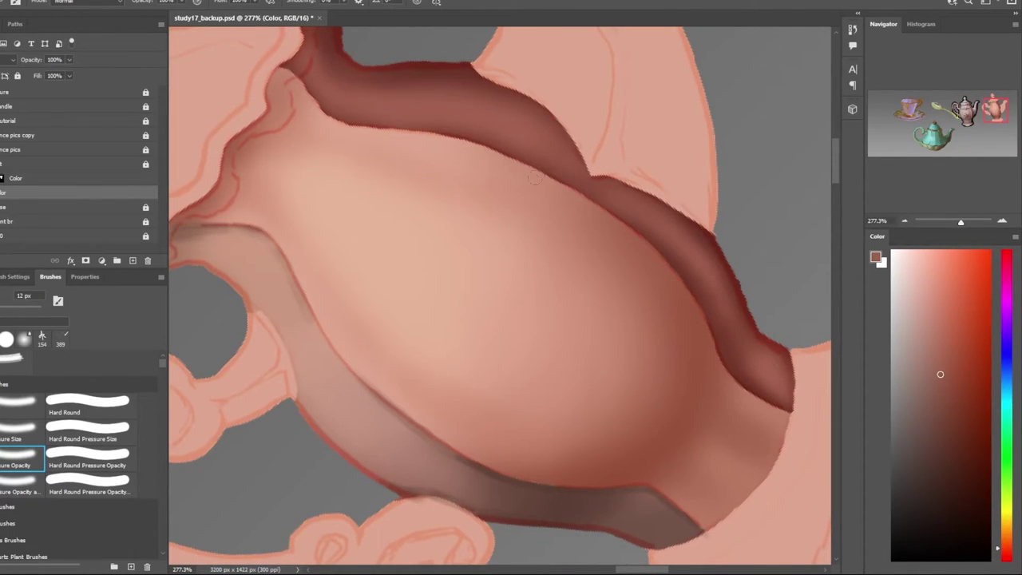
mouse_move(657, 231)
mouse_down()
mouse_move(232, 407)
mouse_move(598, 395)
mouse_move(823, 308)
mouse_up()
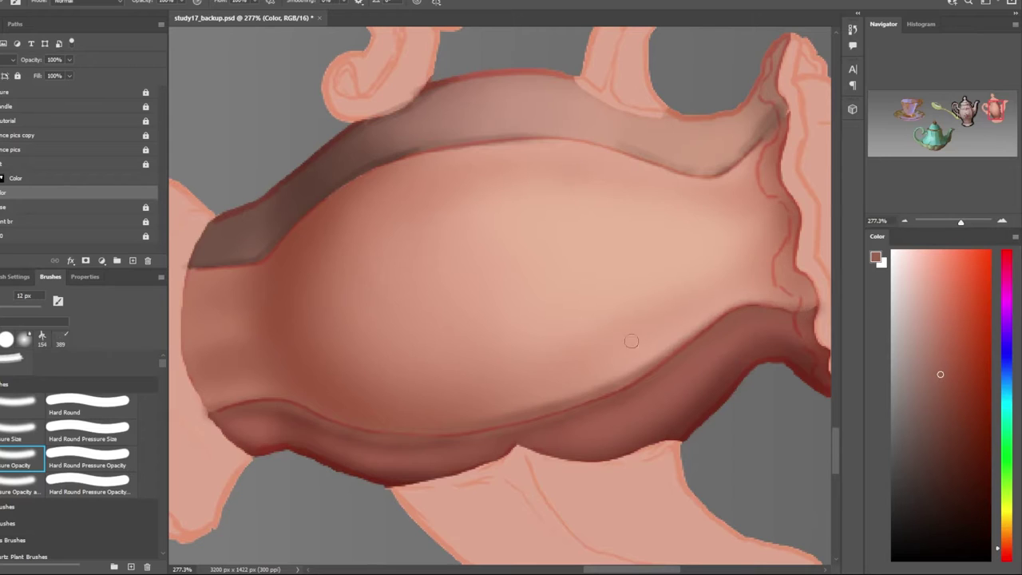
drag(631, 341, 607, 343)
scroll(593, 345, down, 5)
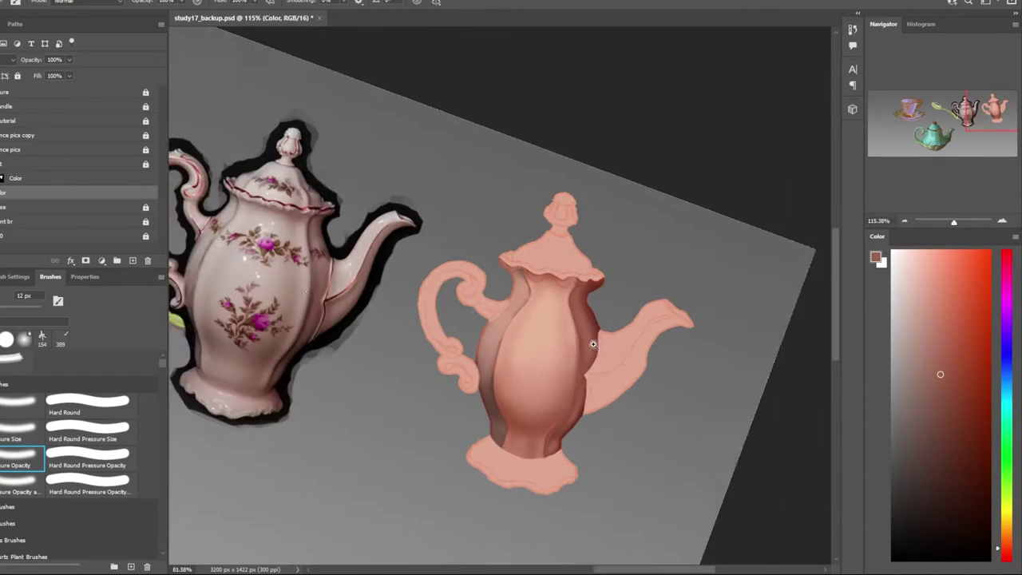
Reframe the view and sample a colour from the rose-patterned reference teapot
scroll(593, 344, up, 2)
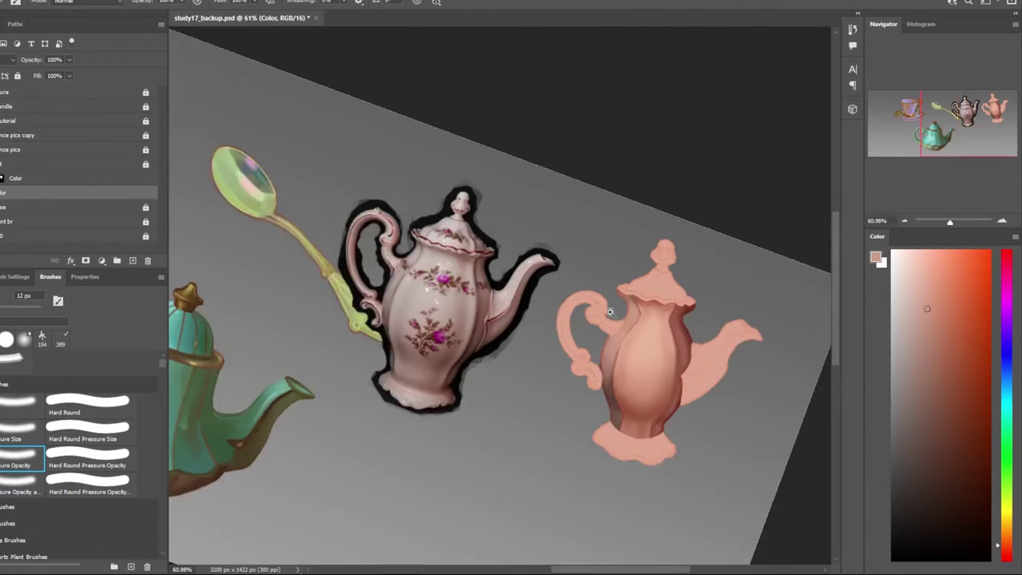
drag(606, 319, 629, 291)
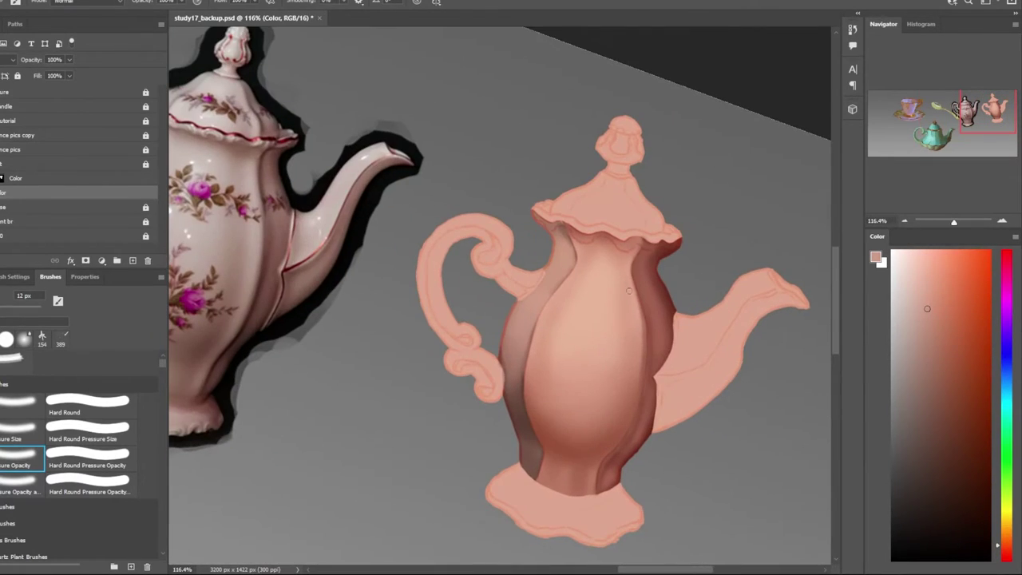
scroll(628, 291, down, 1)
drag(326, 234, 330, 268)
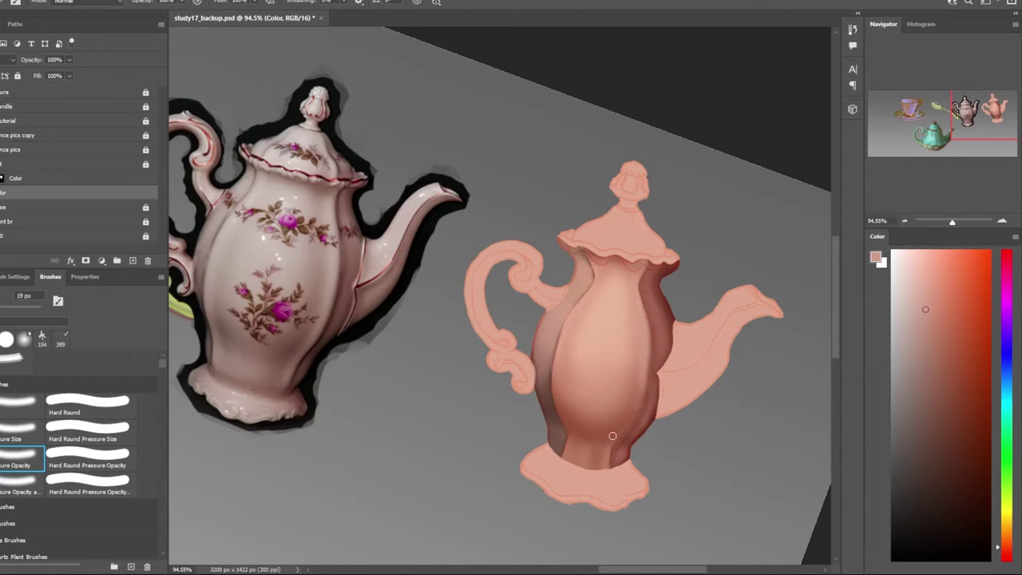
Choose a slightly darker colour and deepen the shading on the teapot body
click(938, 341)
drag(599, 298, 575, 359)
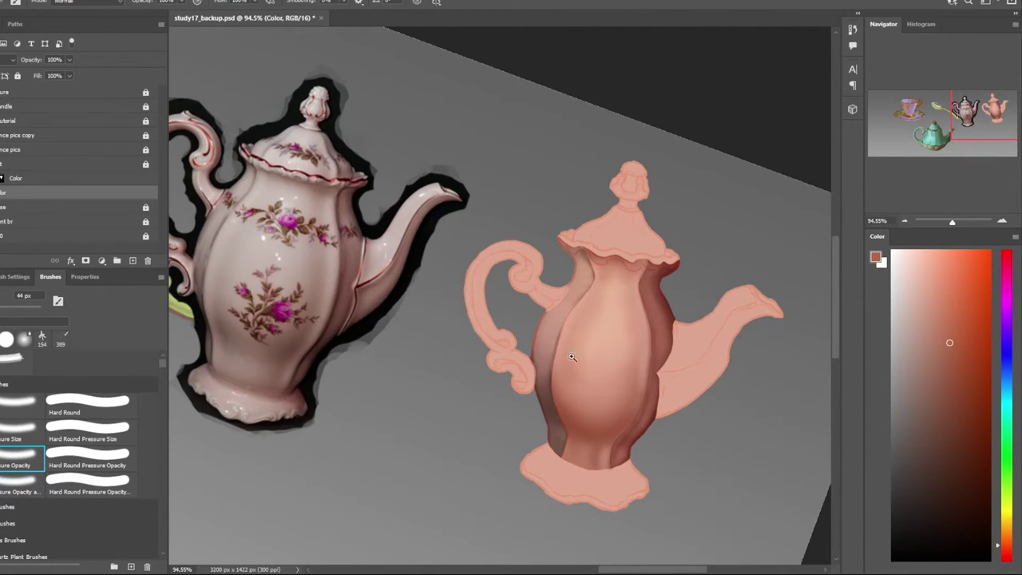
alt+scroll(539, 318, down, 2)
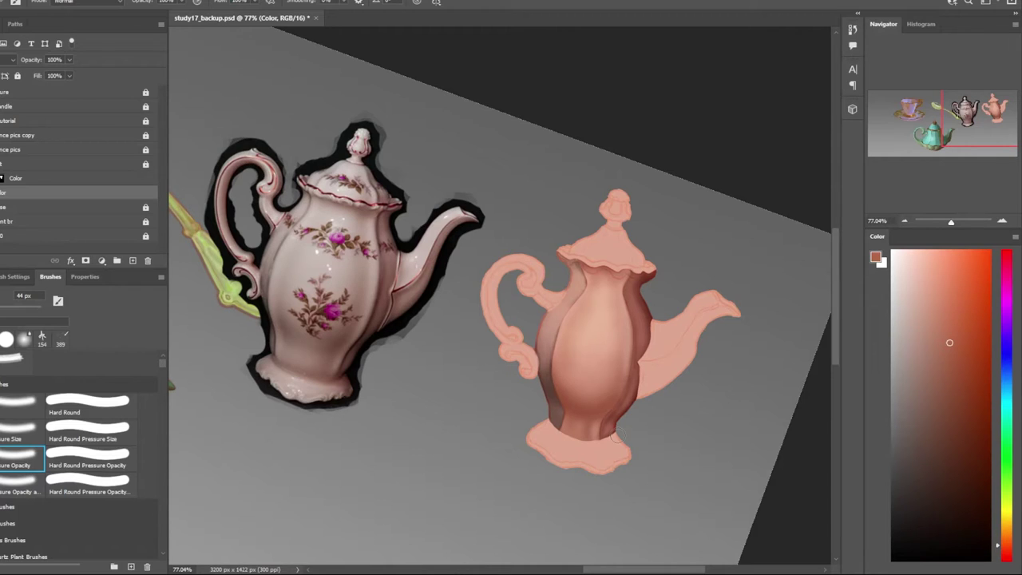
alt+scroll(365, 190, up, 10)
alt+scroll(336, 288, down, 10)
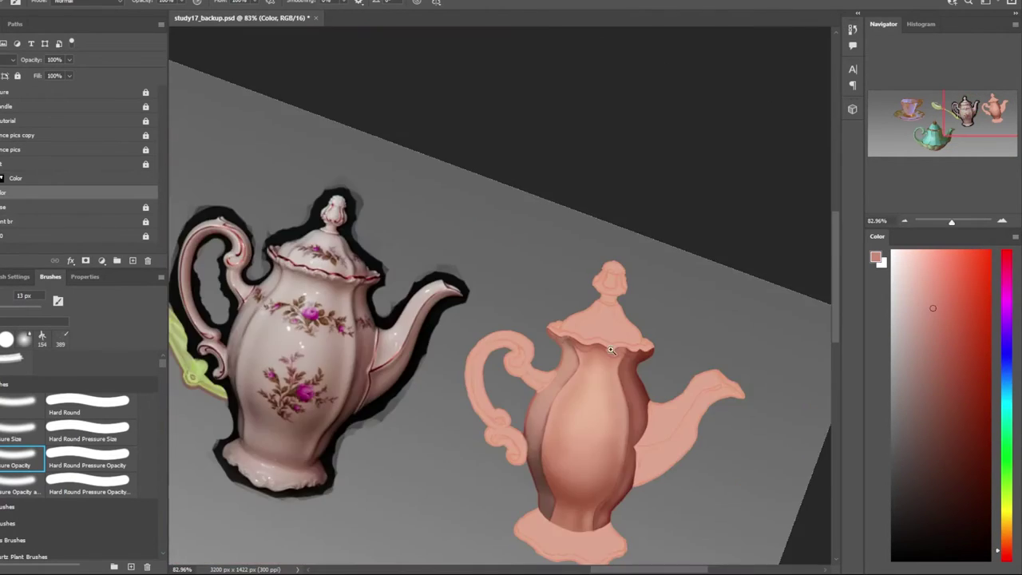
alt+scroll(573, 349, up, 5)
alt+scroll(577, 371, down, 4)
alt+scroll(578, 371, up, 2)
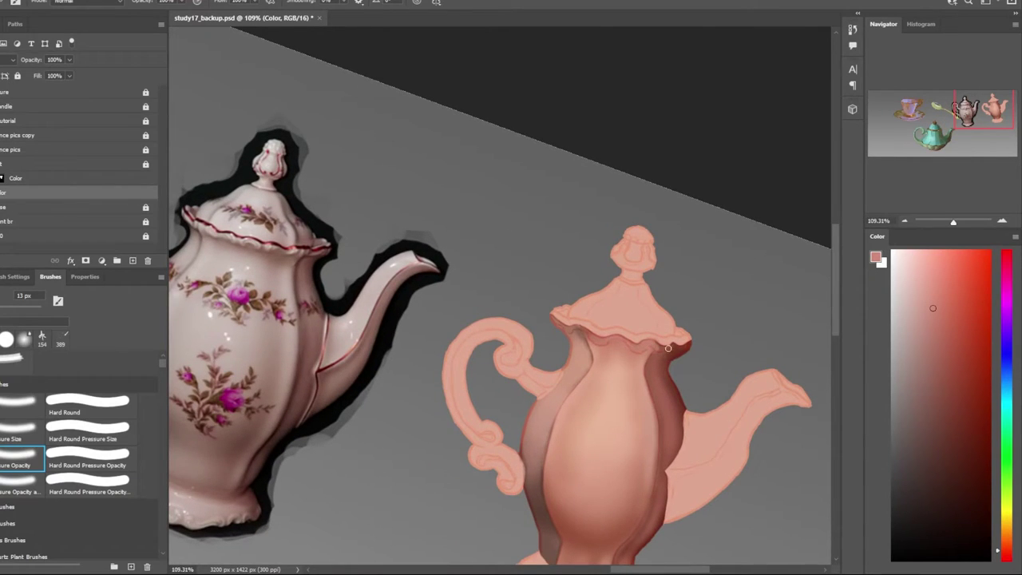
alt+scroll(555, 316, down, 3)
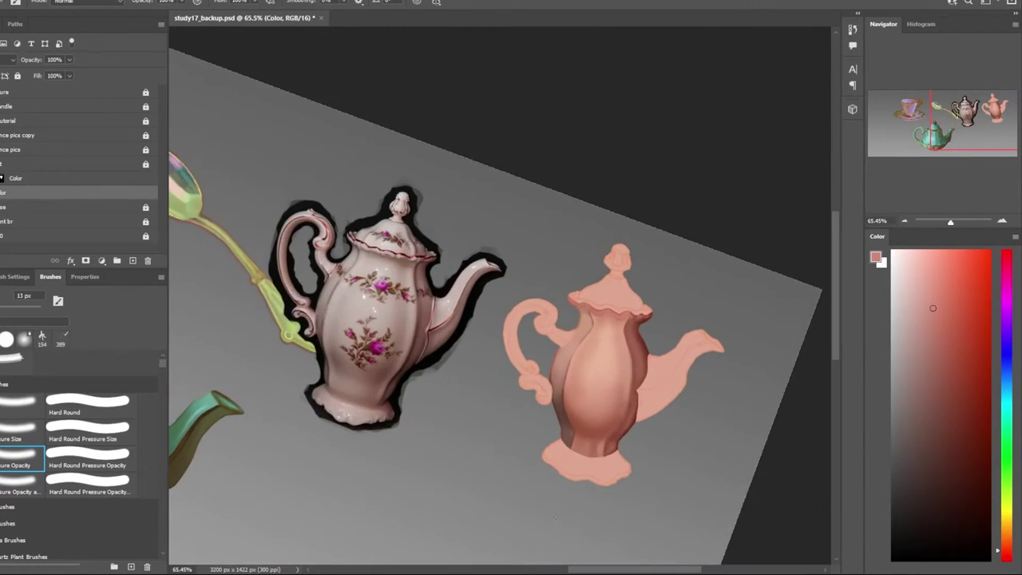
alt+scroll(385, 250, up, 5)
Sample a darker reference tone and paint a shadow under the lid rim
alt+click(385, 251)
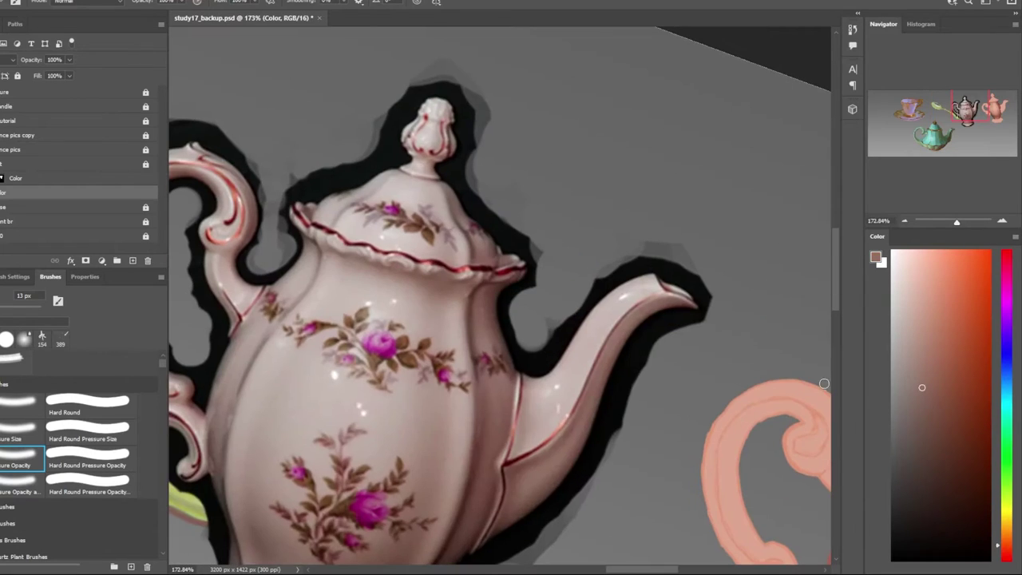
alt+scroll(384, 250, down, 4)
alt+scroll(638, 341, up, 4)
drag(639, 341, 672, 358)
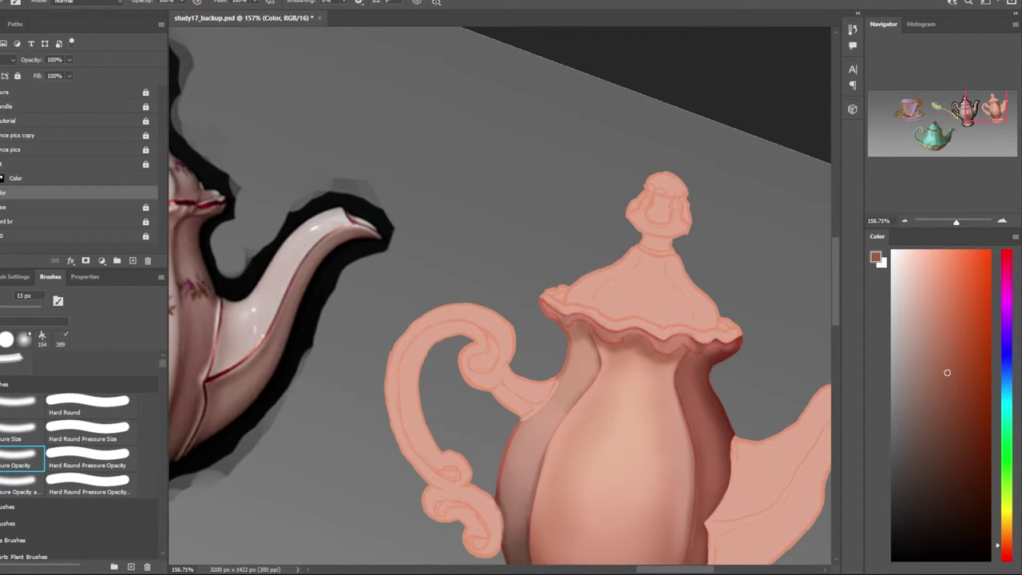
alt+scroll(643, 271, down, 4)
alt+scroll(644, 271, up, 2)
alt+scroll(463, 247, up, 4)
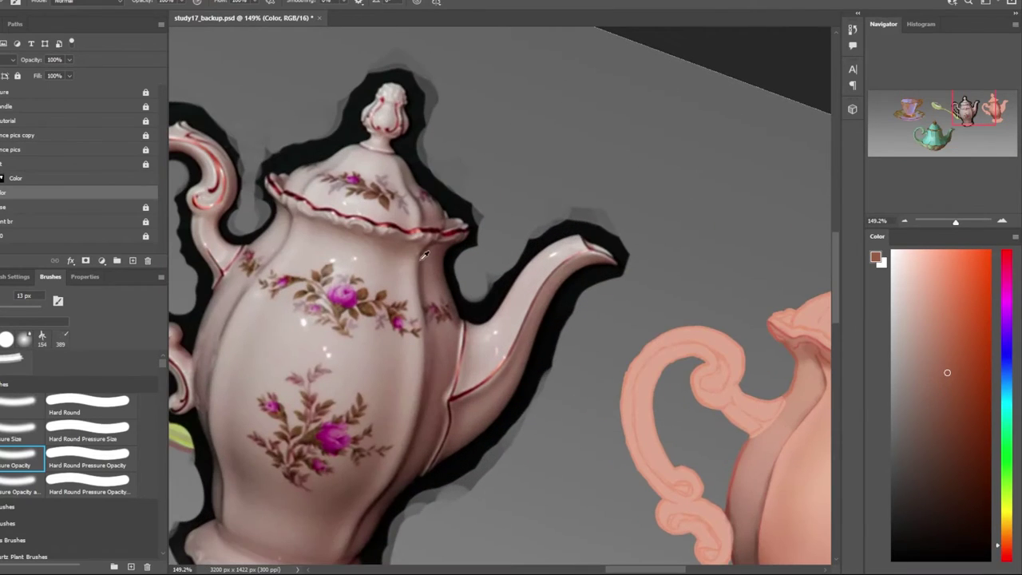
Sample another colour from the reference teapot photo, zooming between both teapots
alt+click(425, 256)
alt+scroll(559, 285, down, 3)
alt+scroll(570, 274, up, 3)
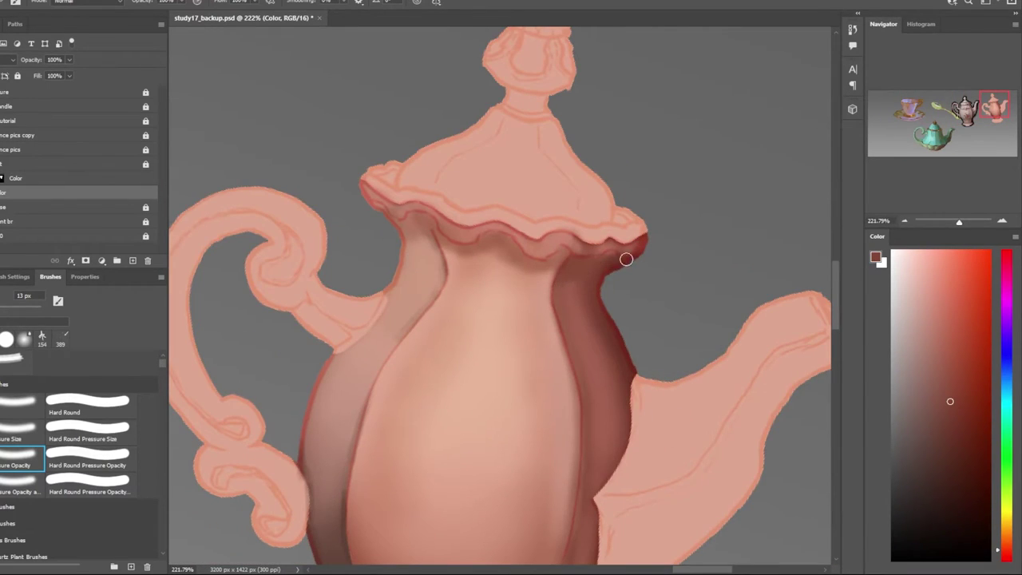
alt+scroll(626, 259, down, 4)
alt+scroll(532, 229, up, 2)
alt+scroll(502, 290, down, 2)
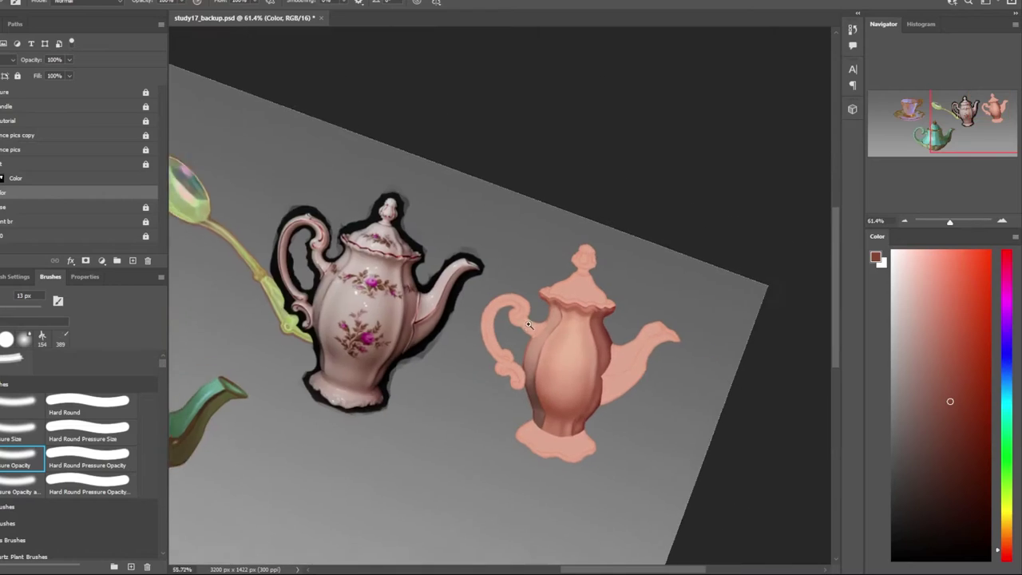
alt+scroll(528, 323, up, 3)
alt+scroll(505, 335, down, 1)
alt+scroll(535, 316, up, 2)
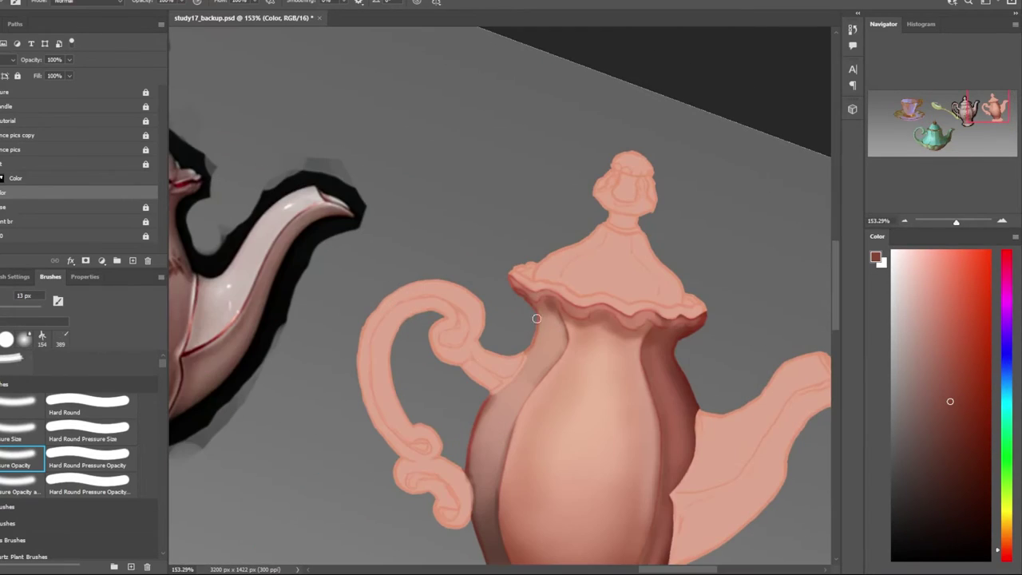
alt+scroll(531, 335, down, 3)
alt+scroll(503, 383, up, 3)
alt+scroll(518, 427, down, 3)
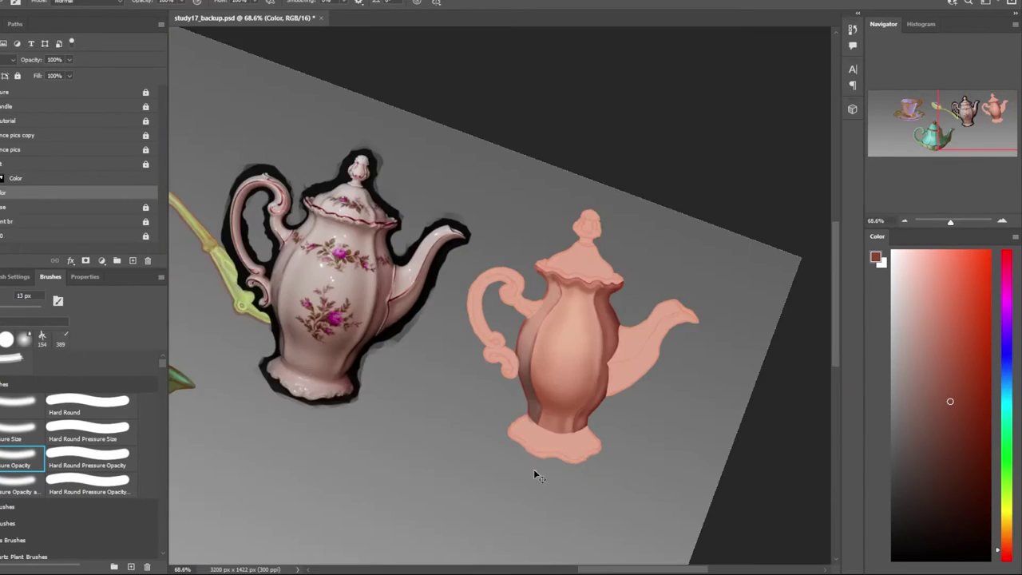
alt+scroll(535, 471, down, 1)
On the Color layer with a 29 px brush, paint a light pink stroke down the body's left side
alt+scroll(605, 382, up, 3)
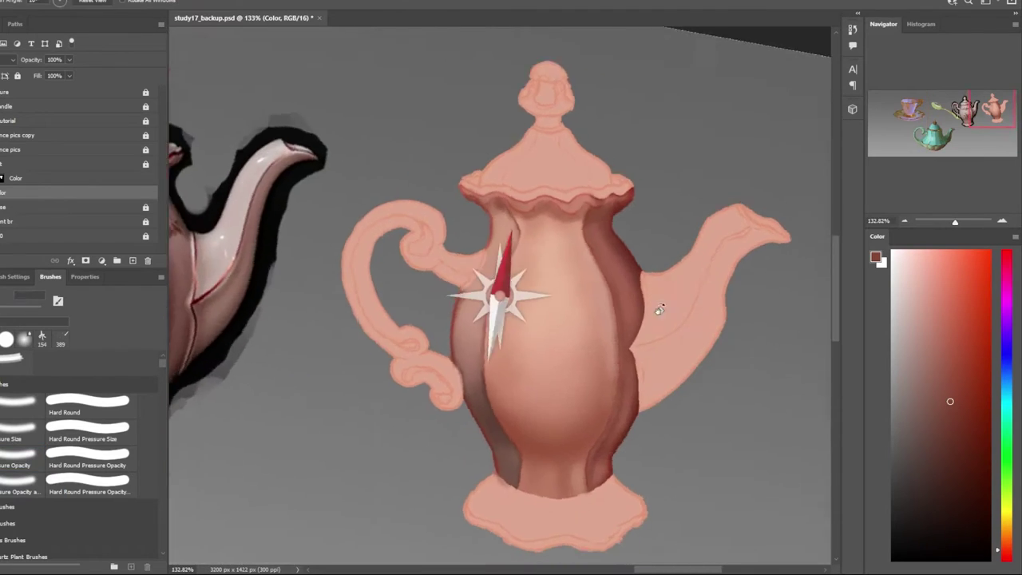
drag(606, 383, 511, 240)
key(bracketleft)
key(bracketleft)
key(bracketleft)
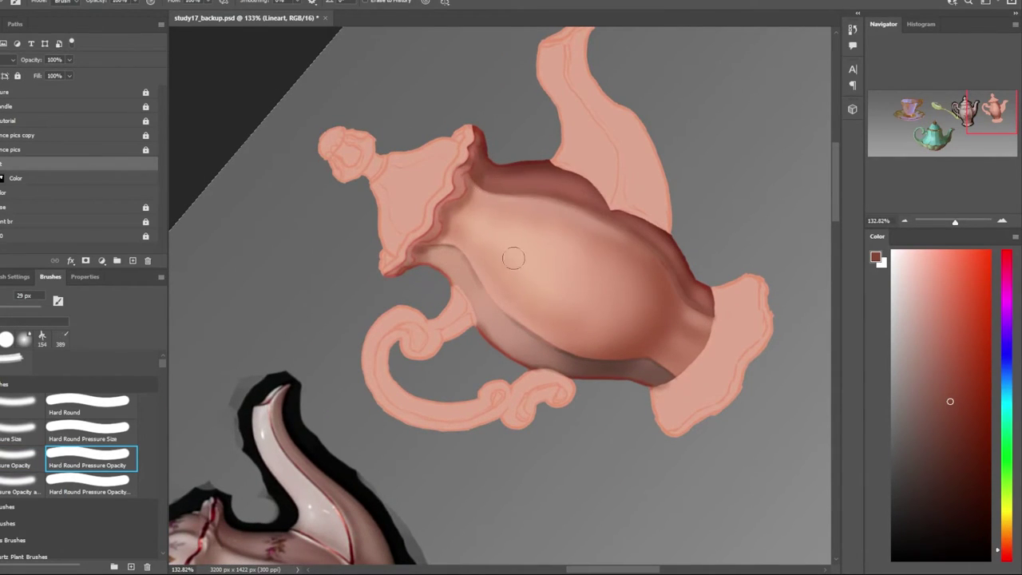
click(32, 193)
alt+scroll(554, 335, up, 3)
alt+scroll(554, 336, down, 5)
key(r)
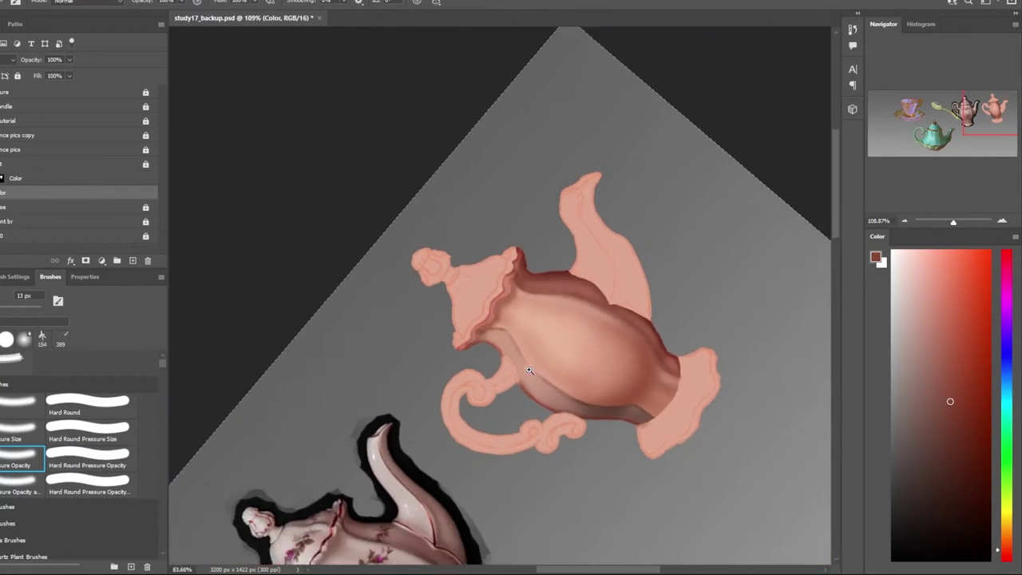
drag(559, 447, 599, 501)
key(Escape)
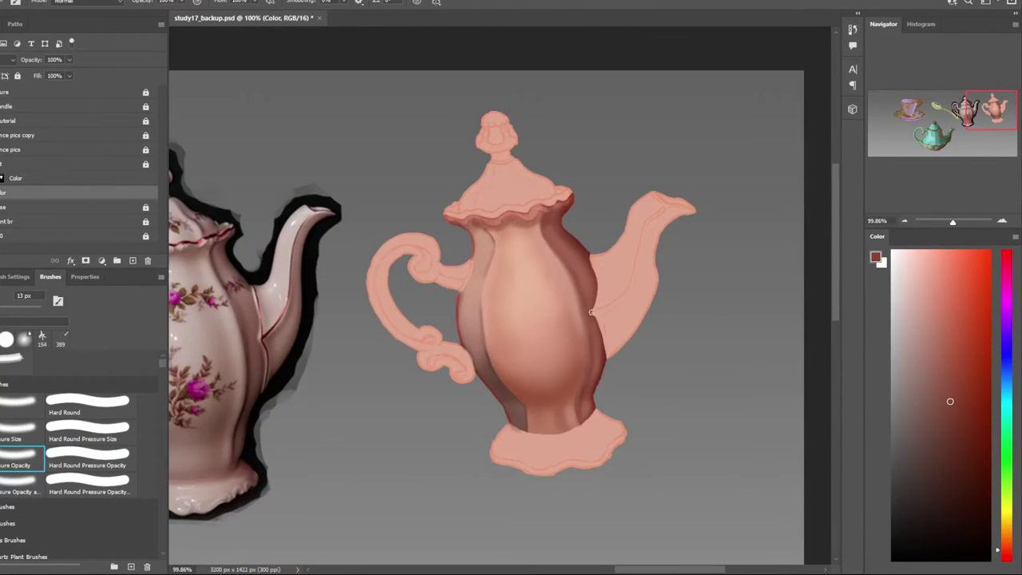
scroll(590, 312, down, 3)
scroll(591, 312, up, 4)
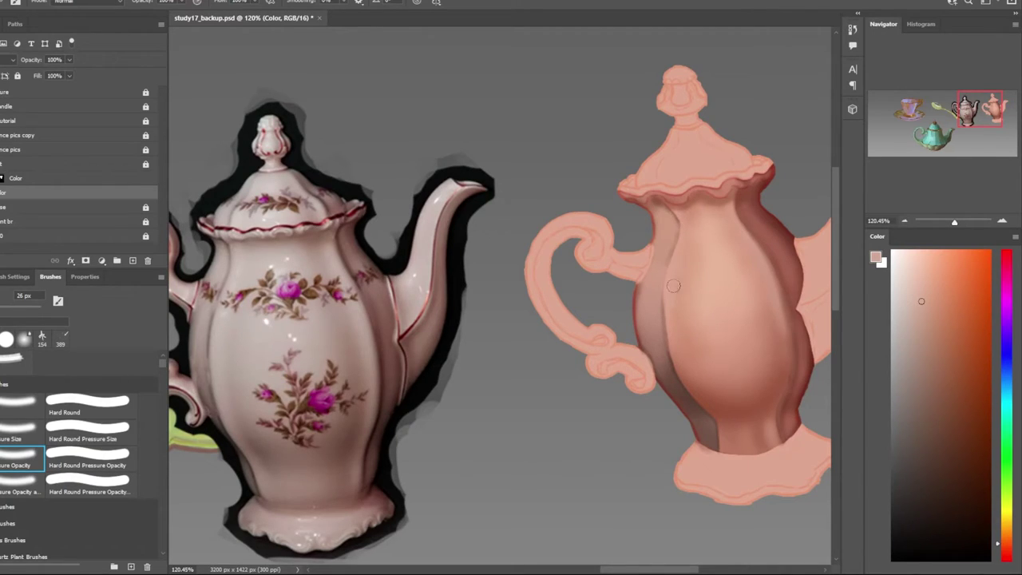
drag(673, 285, 676, 374)
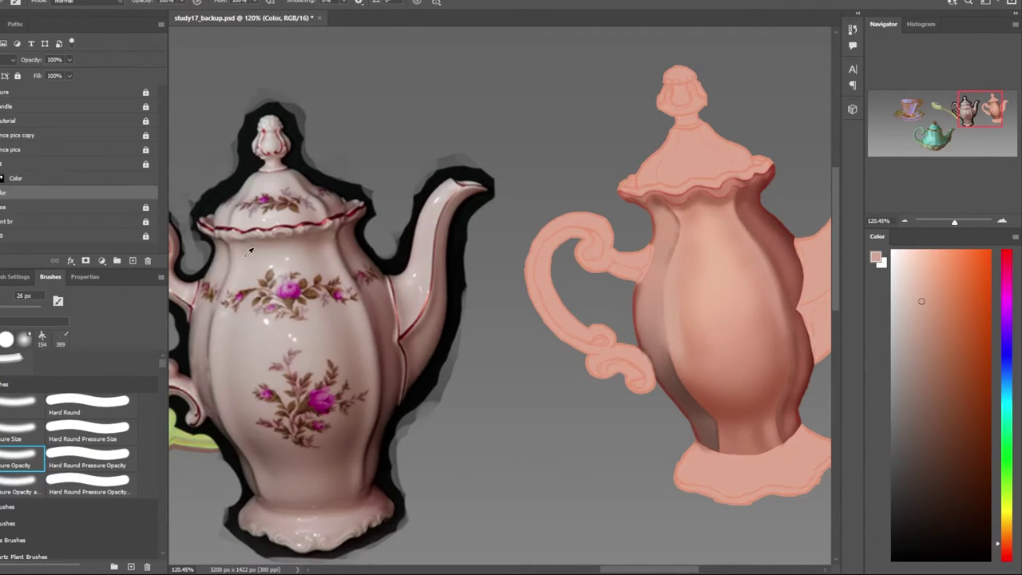
Sample the body pink, choose a darker saturated pink, and stroke it down the body's left side
alt+click(733, 281)
click(909, 368)
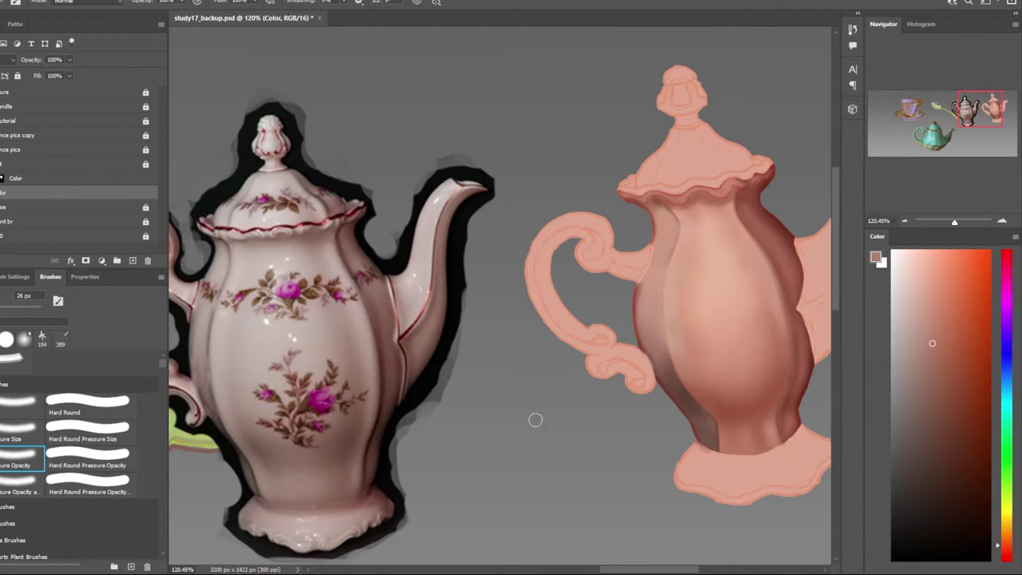
scroll(543, 400, down, 3)
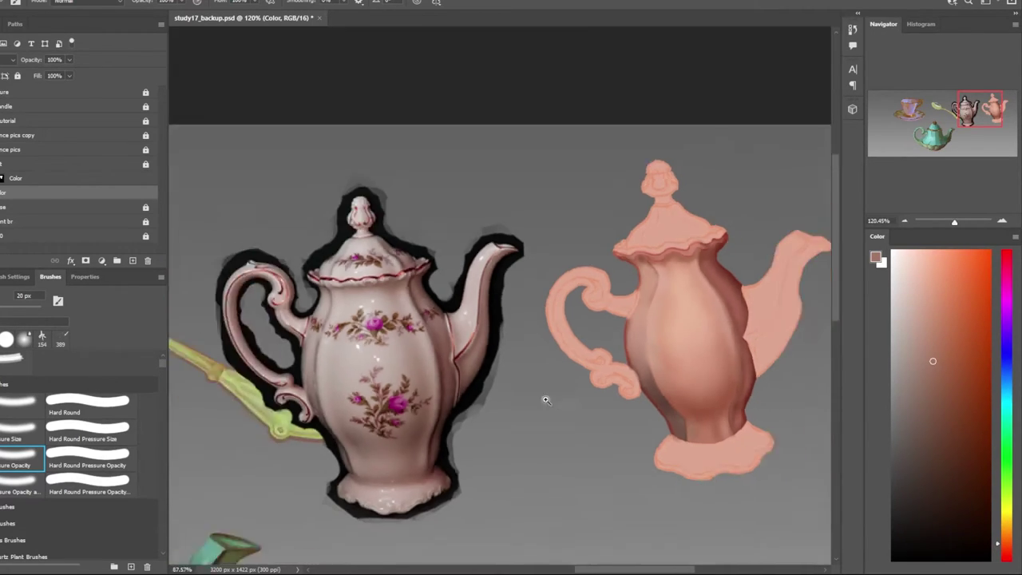
scroll(543, 399, up, 3)
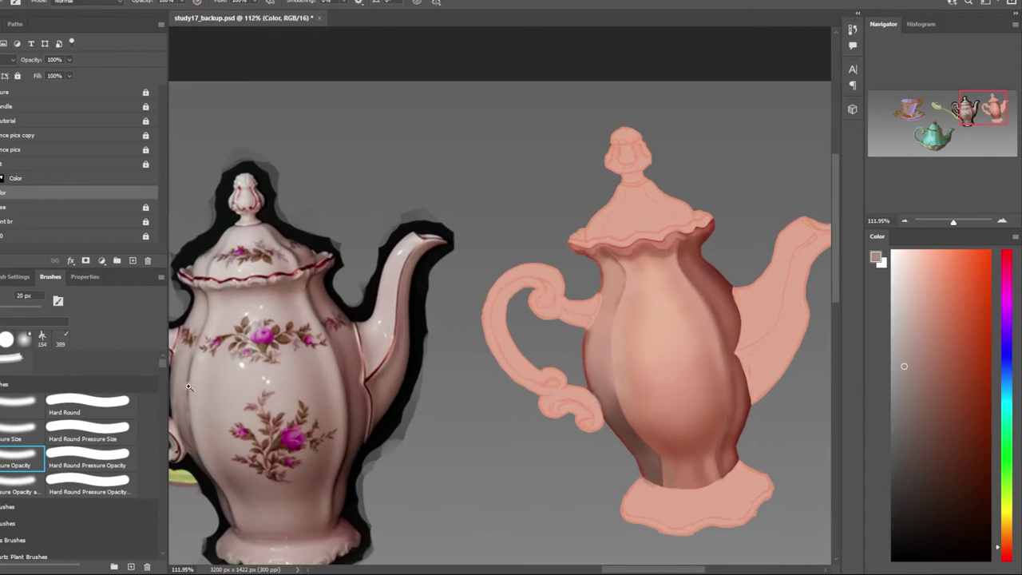
scroll(189, 387, up, 3)
alt+click(210, 364)
scroll(543, 269, down, 4)
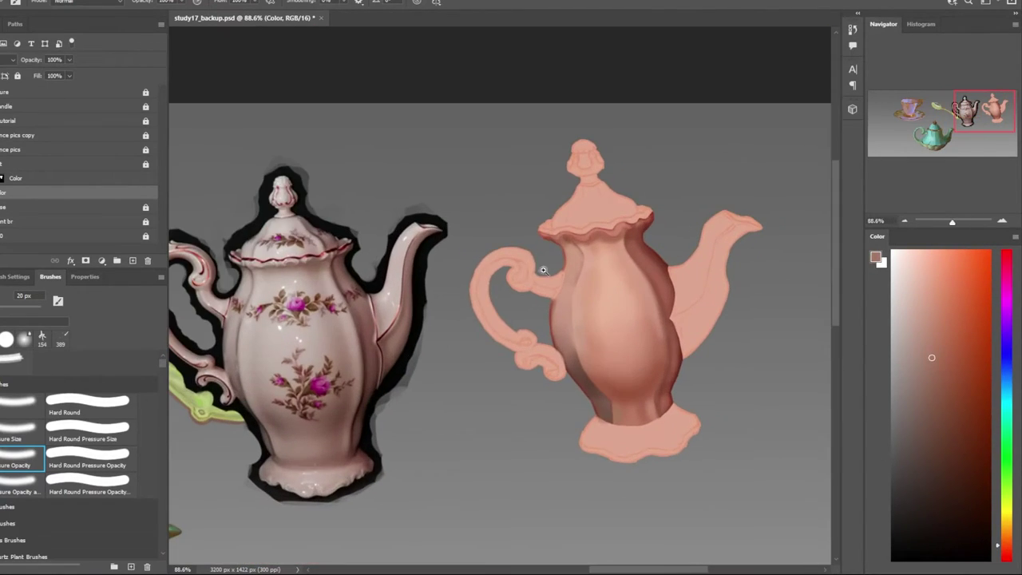
drag(572, 288, 571, 329)
Adjust the view and switch to the Lasso tool for the wavy lid rim
scroll(567, 237, down, 3)
scroll(523, 350, up, 5)
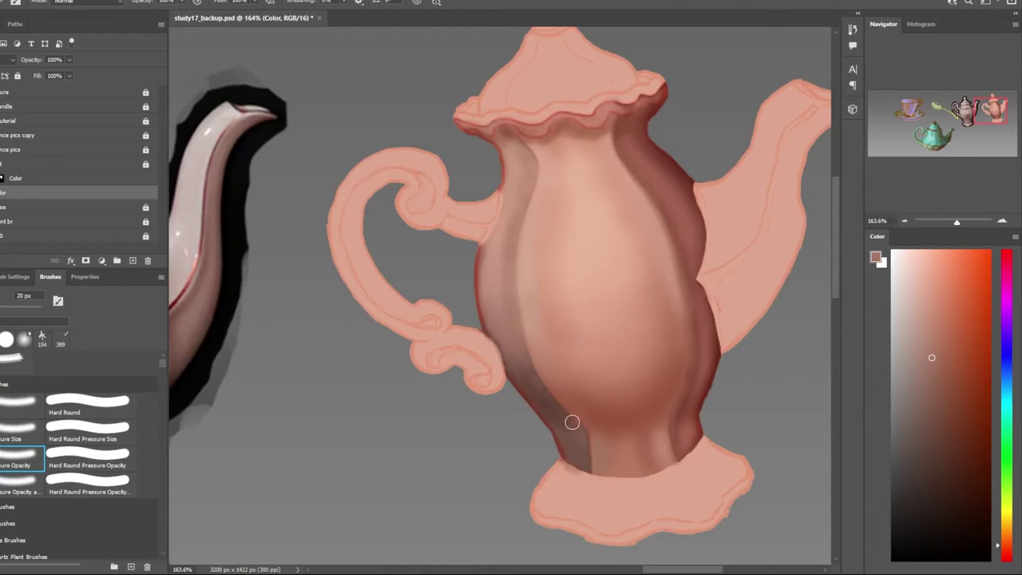
scroll(571, 421, down, 5)
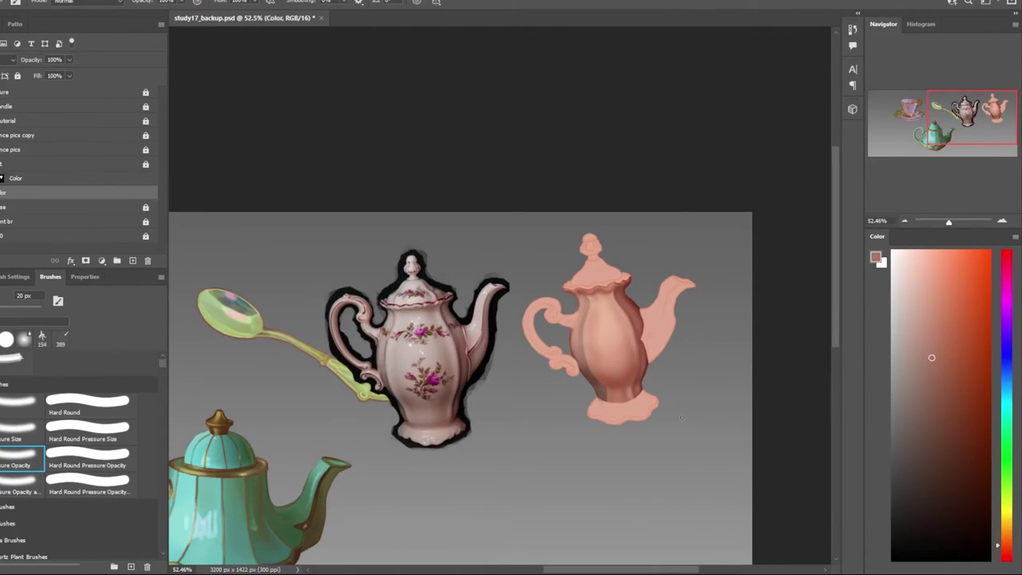
scroll(615, 369, up, 2)
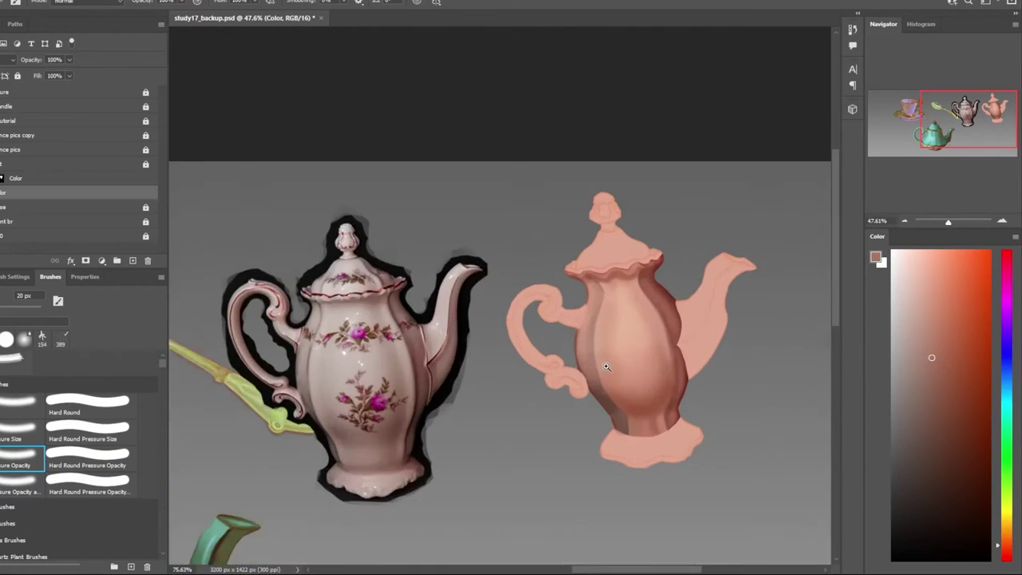
scroll(696, 409, up, 2)
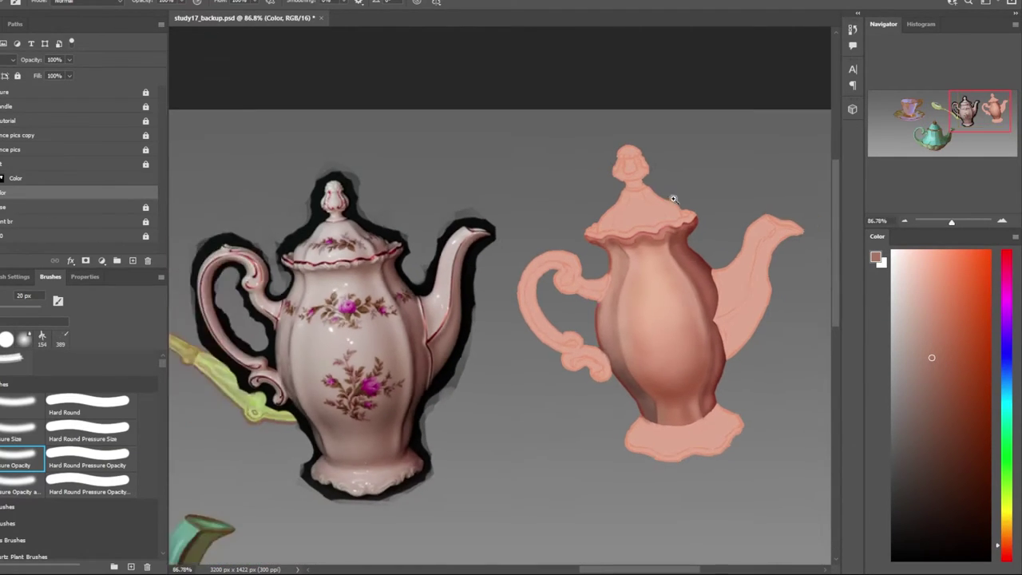
scroll(504, 321, up, 3)
key(l)
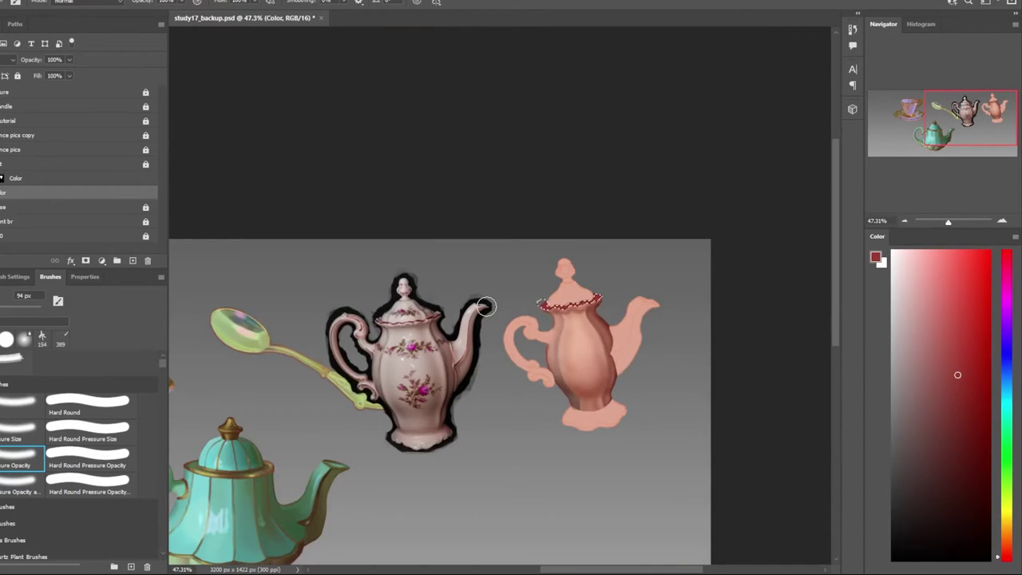
Sample muted and lighter rose tones from the reference rim with a 7 px brush
scroll(485, 306, up, 5)
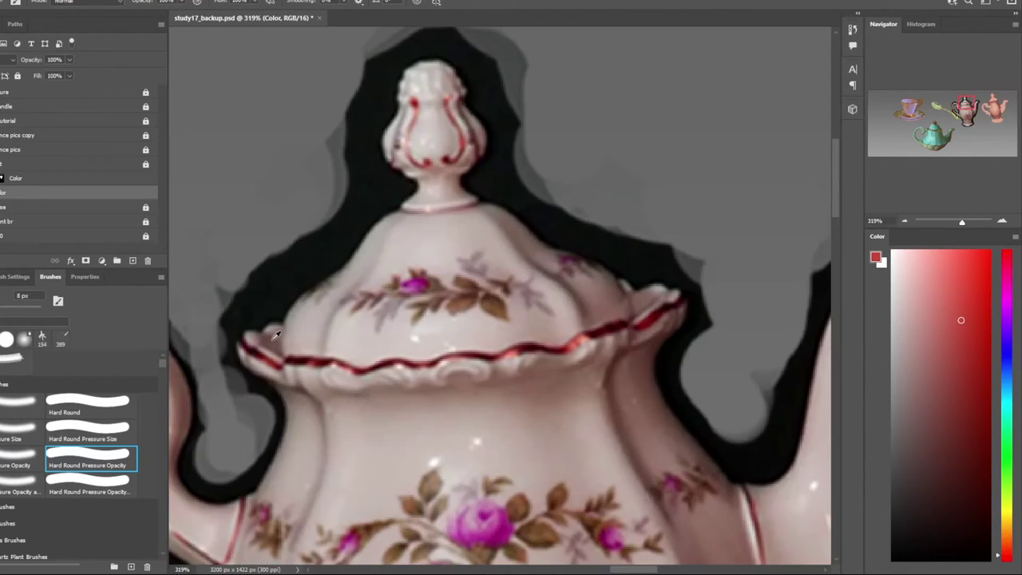
alt+click(405, 323)
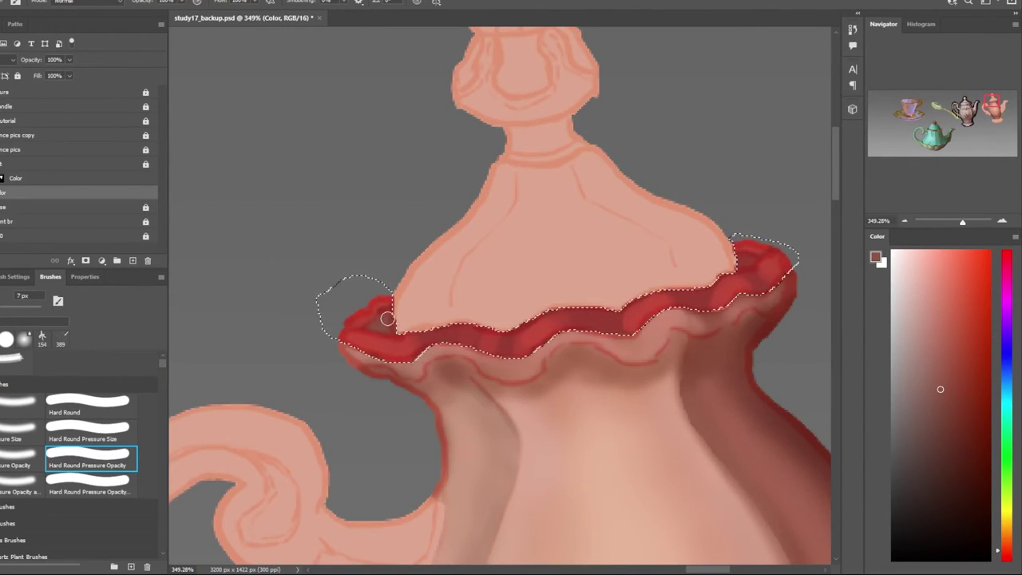
key(bracketleft)
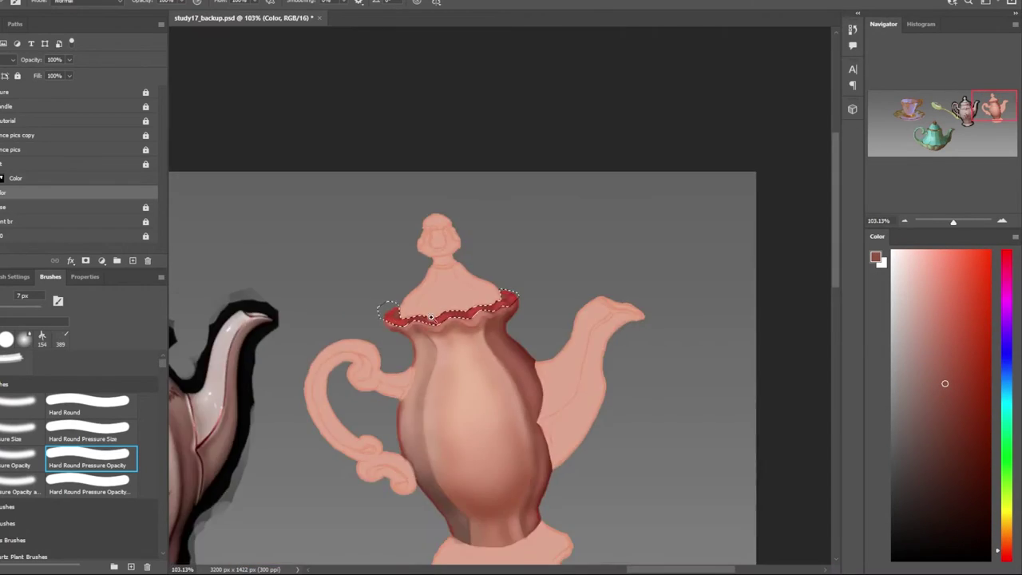
scroll(371, 311, down, 5)
scroll(224, 310, up, 10)
alt+click(422, 343)
scroll(422, 343, down, 5)
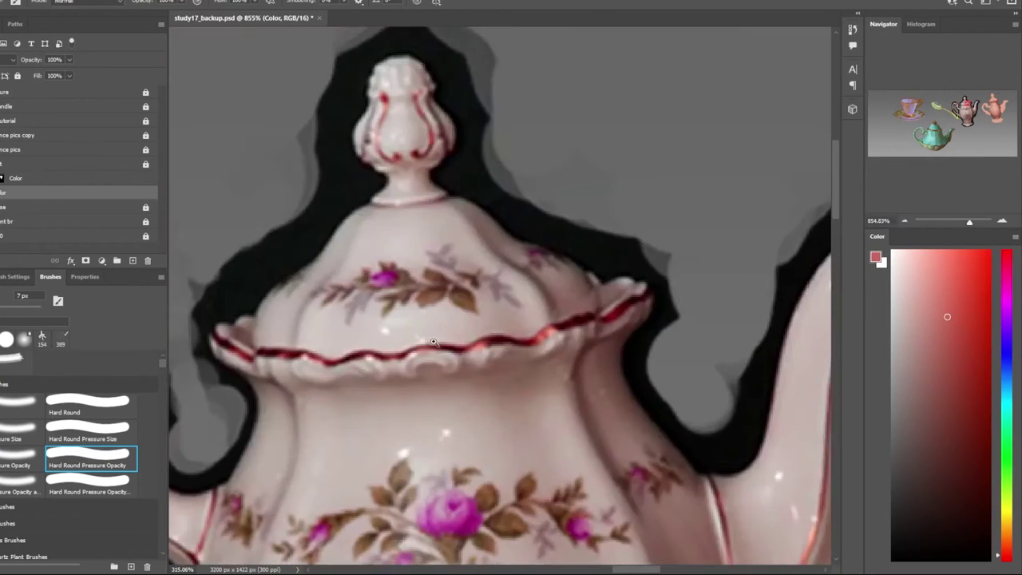
scroll(463, 330, up, 5)
alt+click(463, 330)
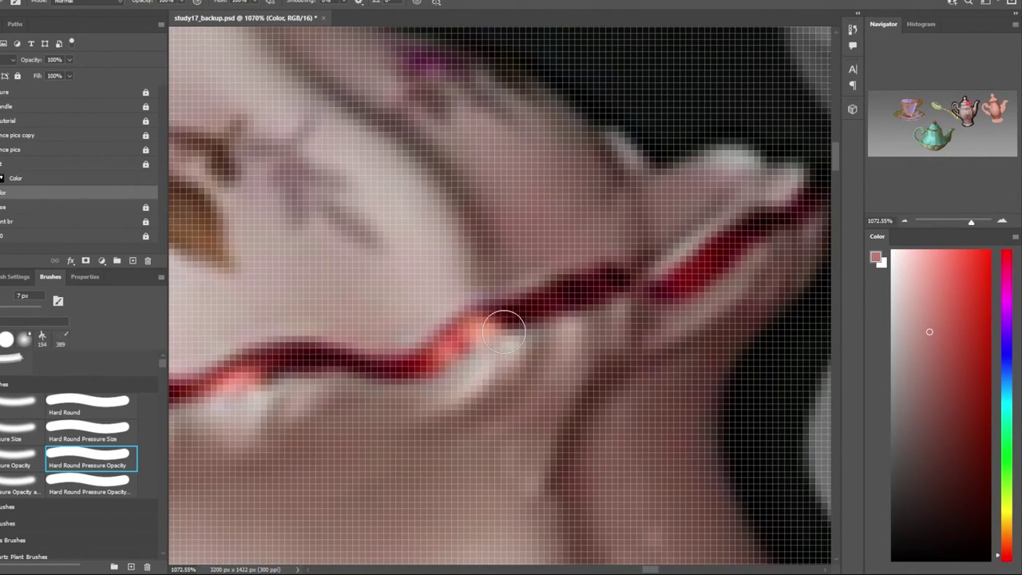
Paint orange highlights along the red lid rim, then sample the reference rose's magenta
click(1007, 543)
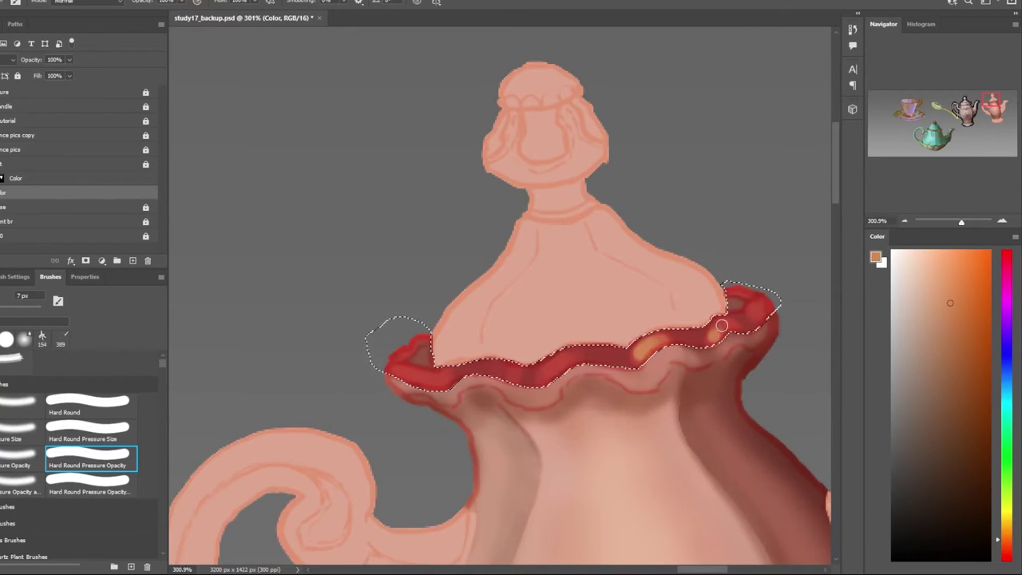
mouse_move(720, 325)
mouse_down()
mouse_move(546, 370)
mouse_move(399, 365)
mouse_up()
scroll(423, 341, down, 2)
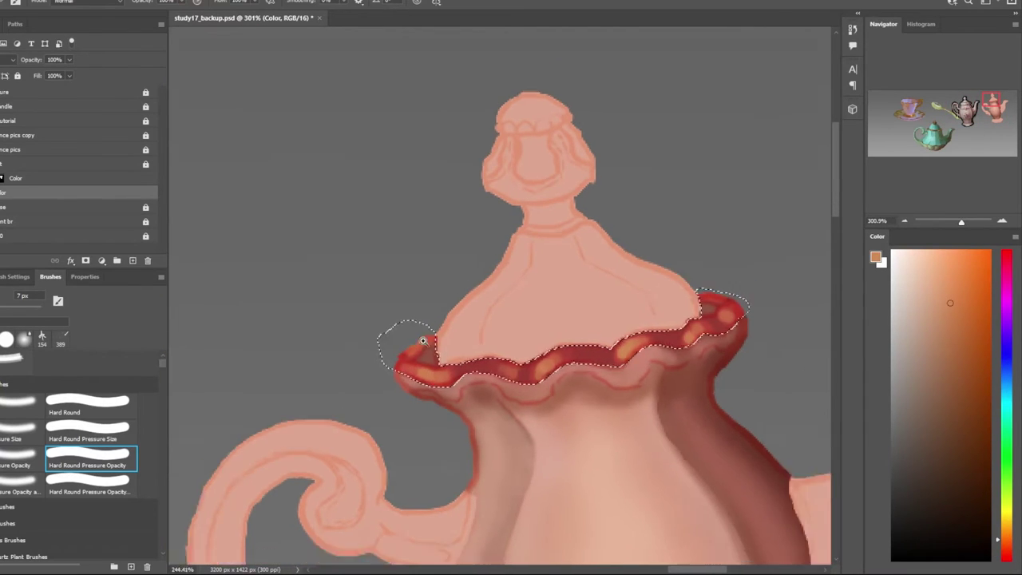
scroll(423, 341, down, 4)
scroll(619, 379, up, 2)
scroll(570, 277, down, 4)
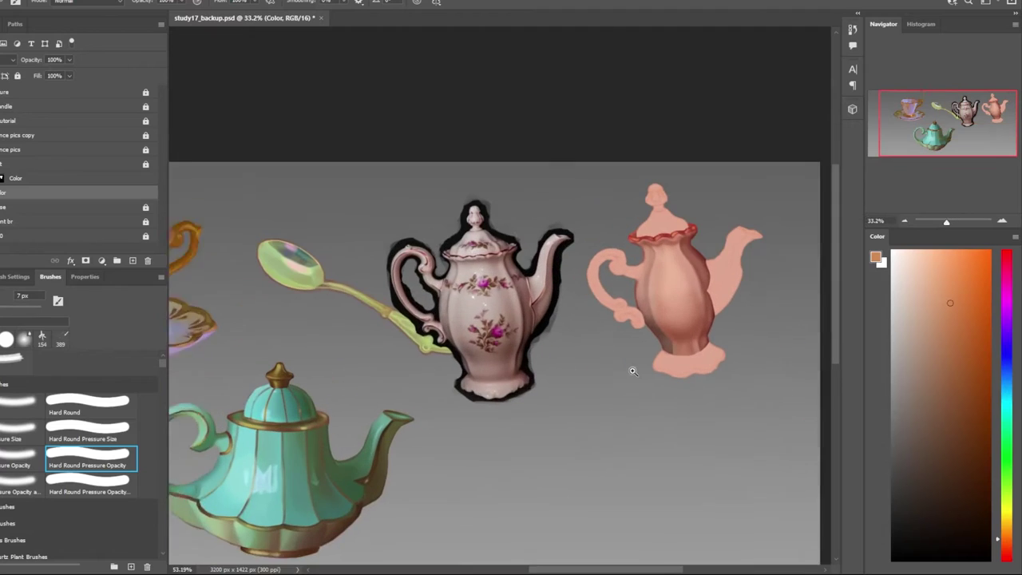
scroll(631, 365, up, 2)
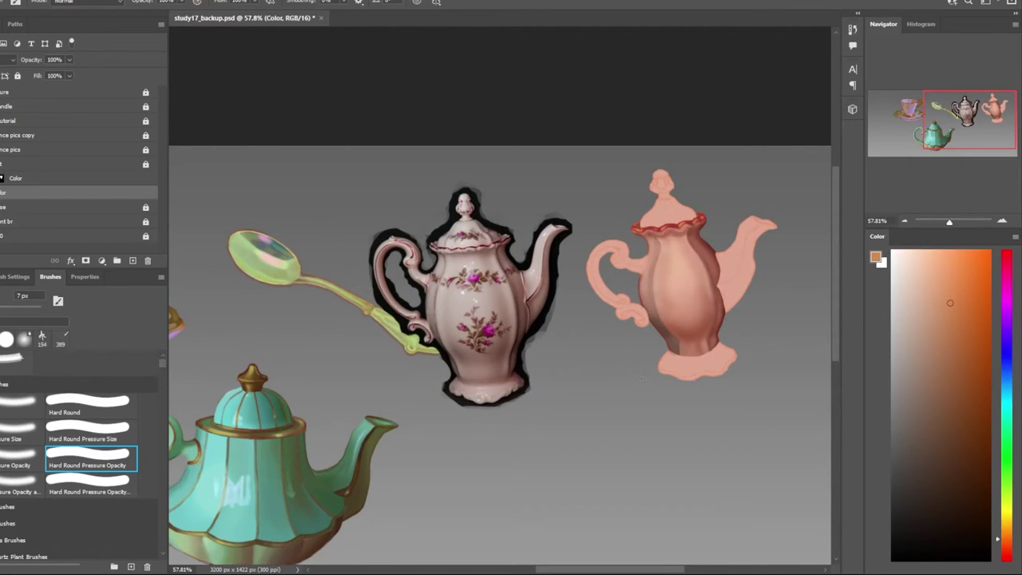
scroll(424, 347, up, 3)
alt+click(455, 322)
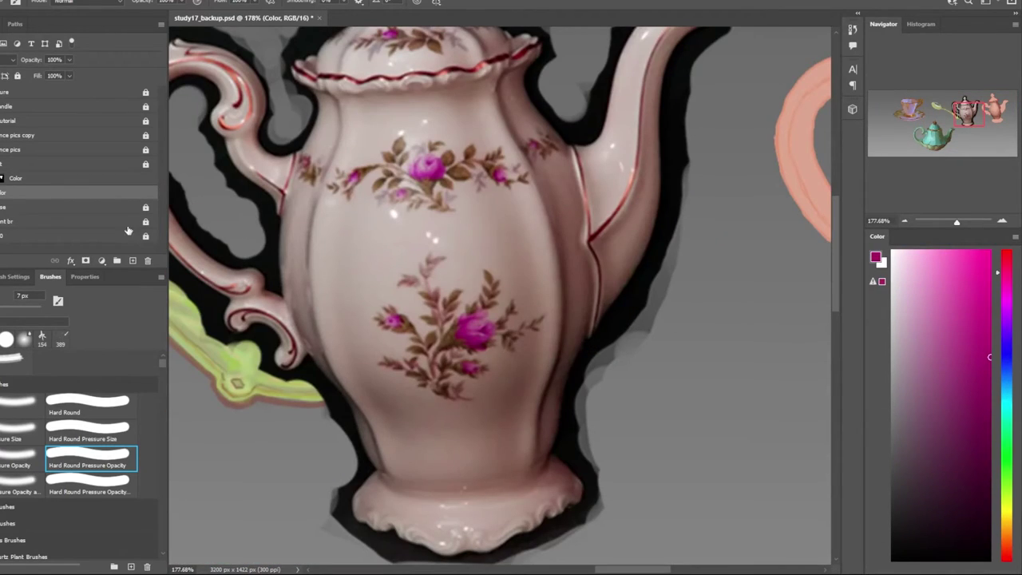
Try a magenta stroke on the painted teapot and undo it
scroll(558, 320, down, 3)
scroll(639, 351, up, 3)
drag(619, 351, 674, 367)
key(ctrl+z)
scroll(604, 232, down, 1)
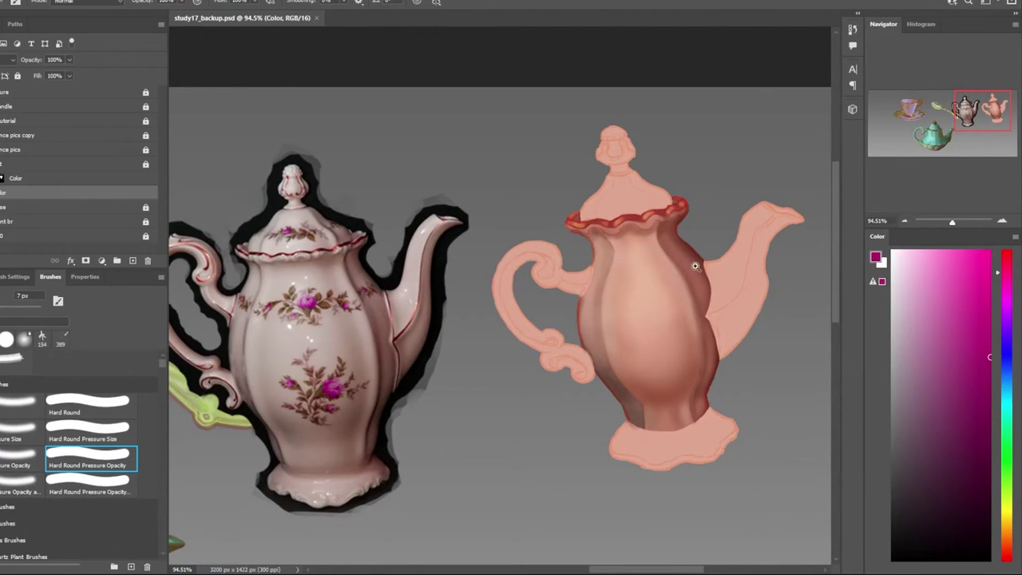
scroll(559, 345, down, 5)
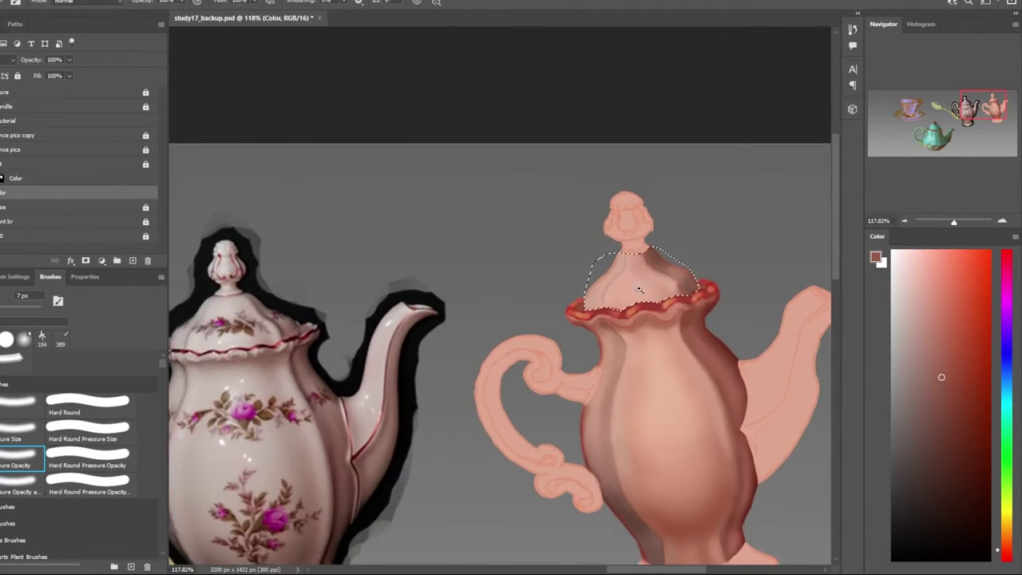
scroll(639, 289, up, 1)
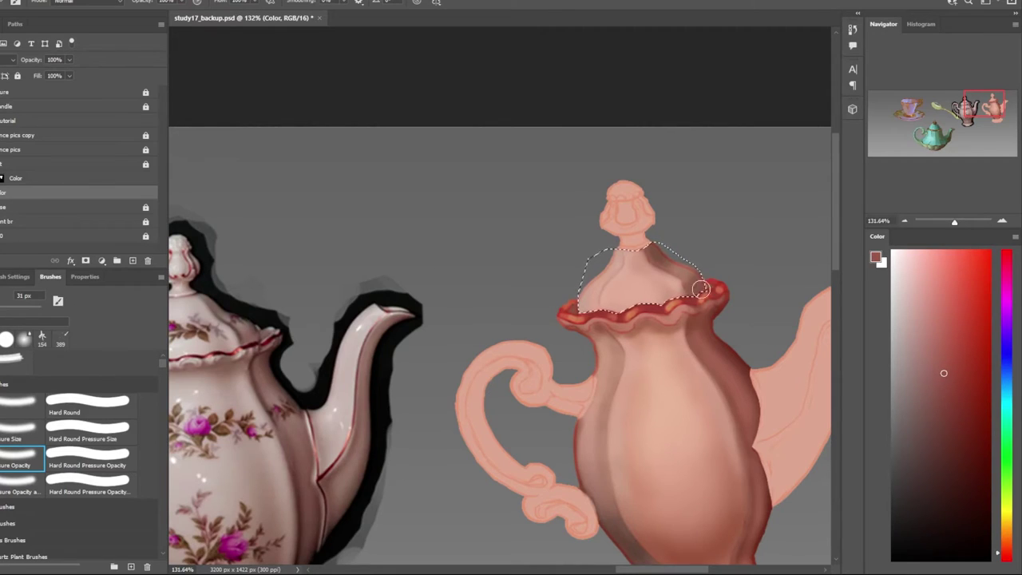
Sample the lid's light pink and shade the lid inside the selection
alt+click(662, 295)
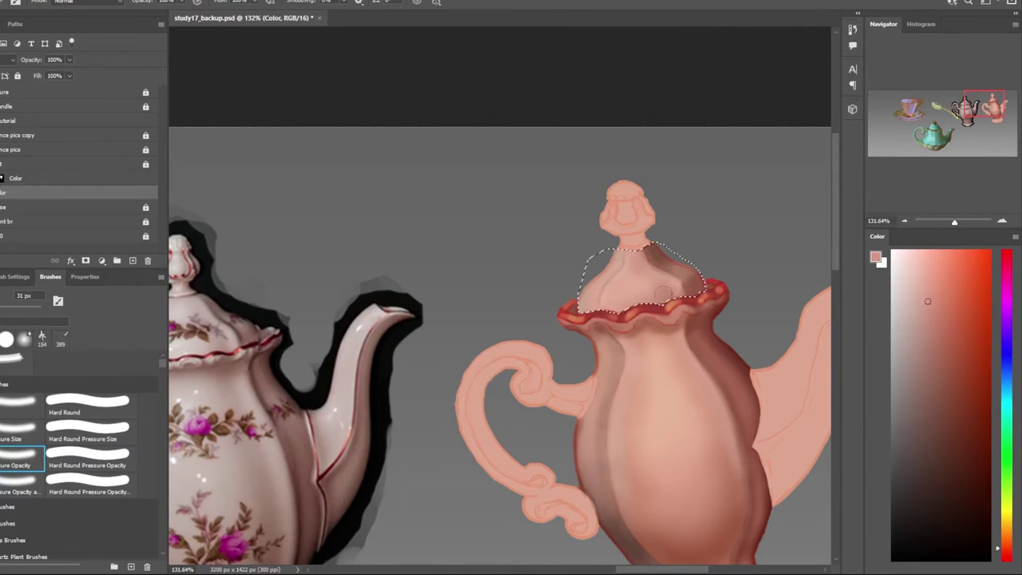
scroll(670, 327, down, 1)
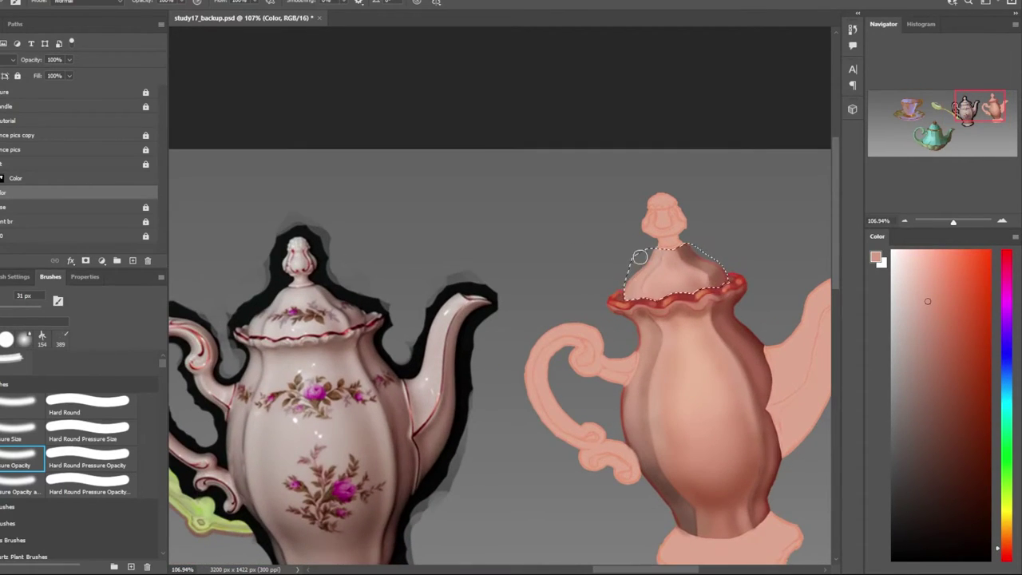
drag(639, 251, 682, 267)
scroll(343, 315, up, 2)
scroll(343, 316, up, 3)
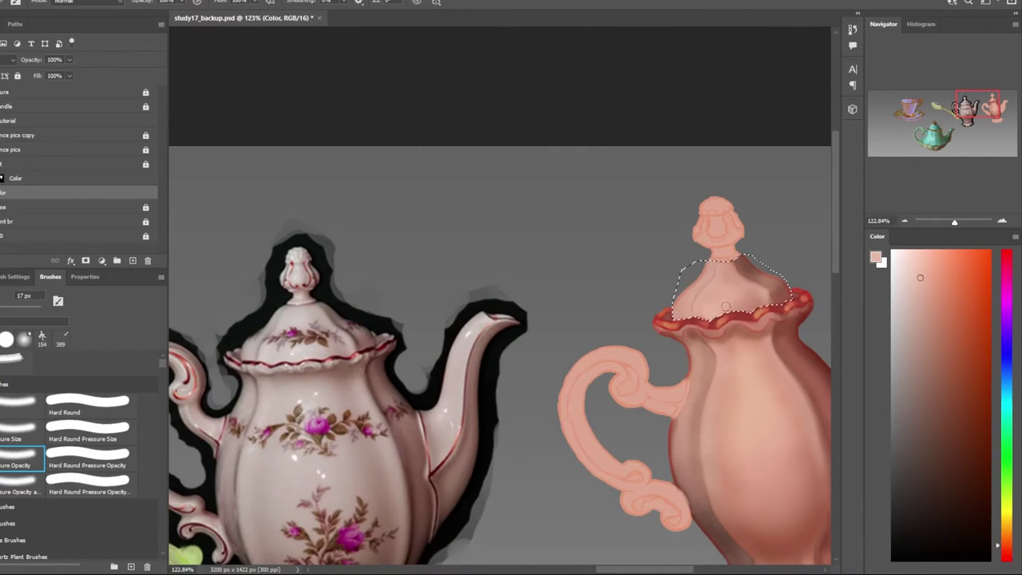
scroll(726, 306, down, 2)
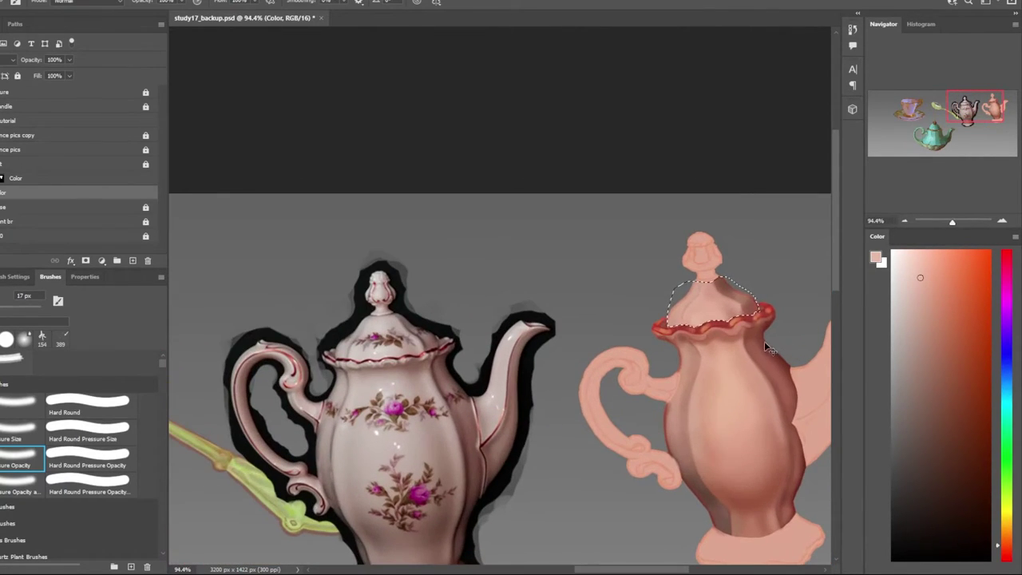
scroll(746, 338, up, 3)
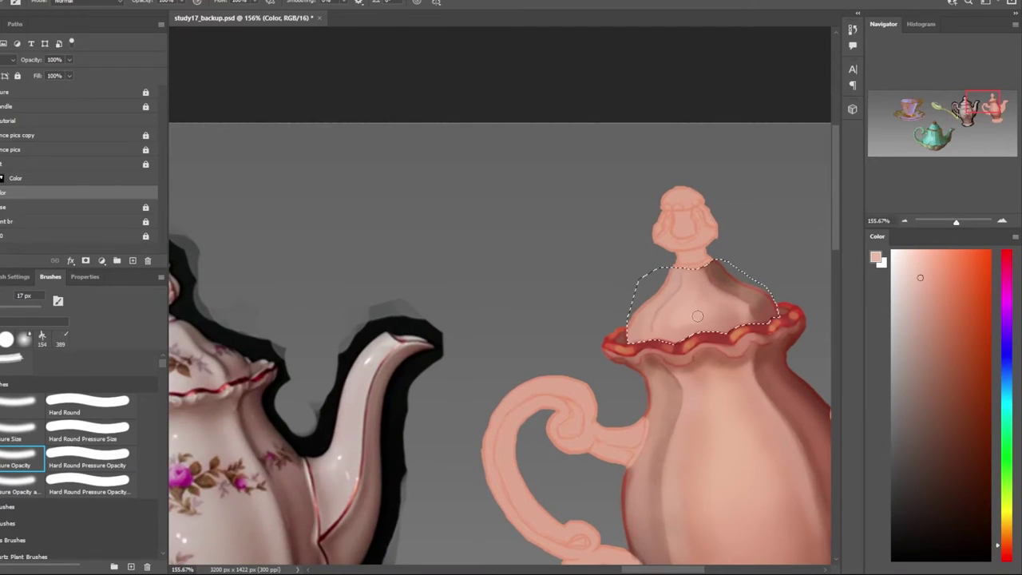
Paint a red band around the neck beneath the lid knob
scroll(679, 321, down, 3)
scroll(636, 329, up, 2)
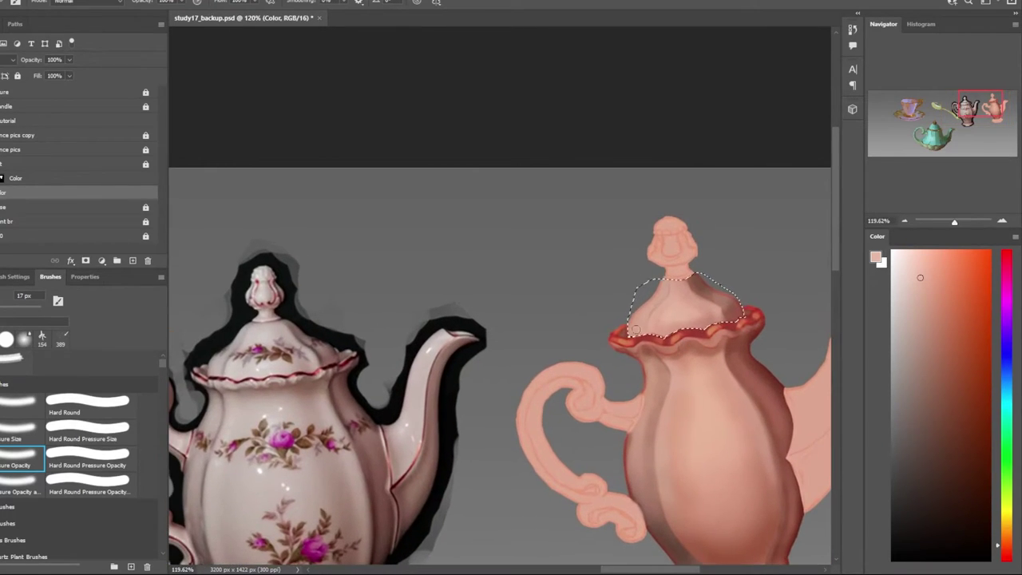
scroll(687, 343, down, 2)
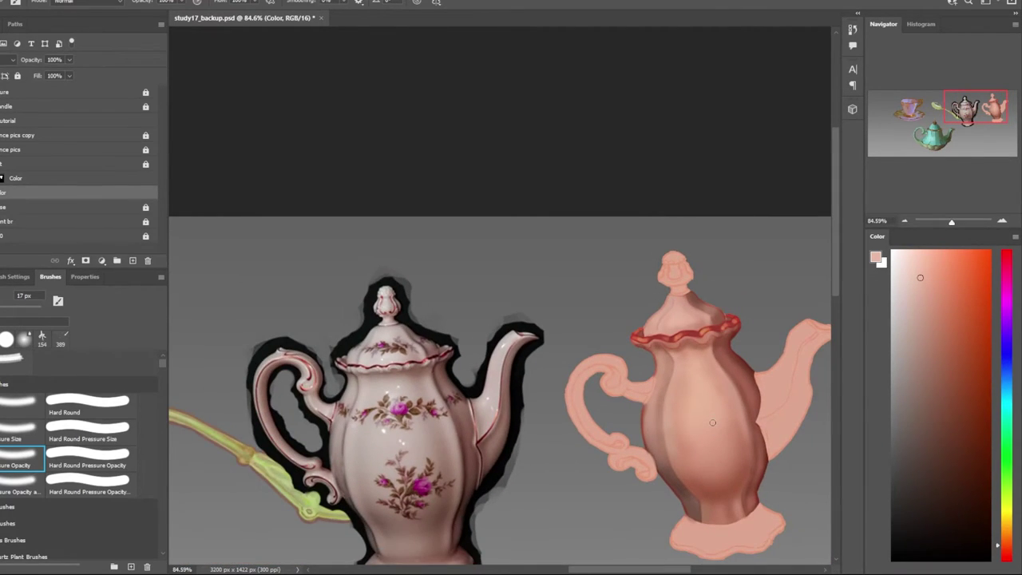
scroll(712, 367, up, 2)
scroll(703, 335, up, 3)
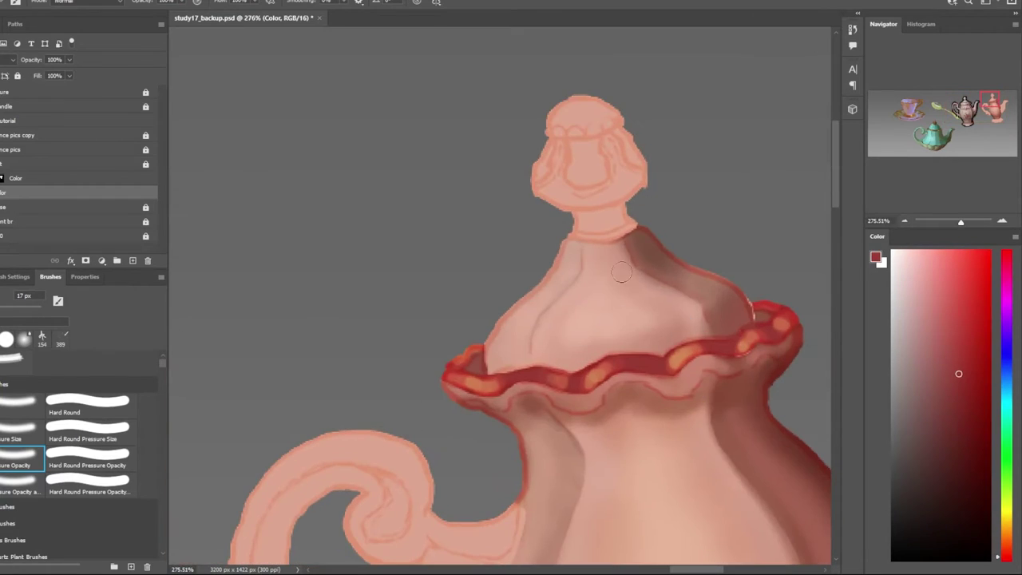
click(108, 468)
drag(567, 236, 648, 231)
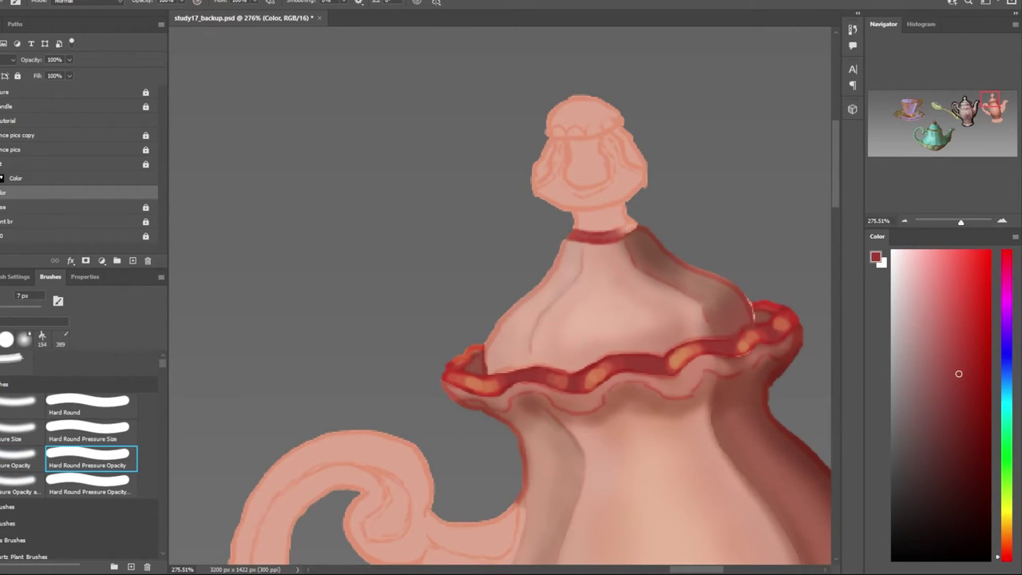
Sample a more orange red from the canvas and save the document
scroll(504, 316, down, 5)
scroll(624, 250, up, 5)
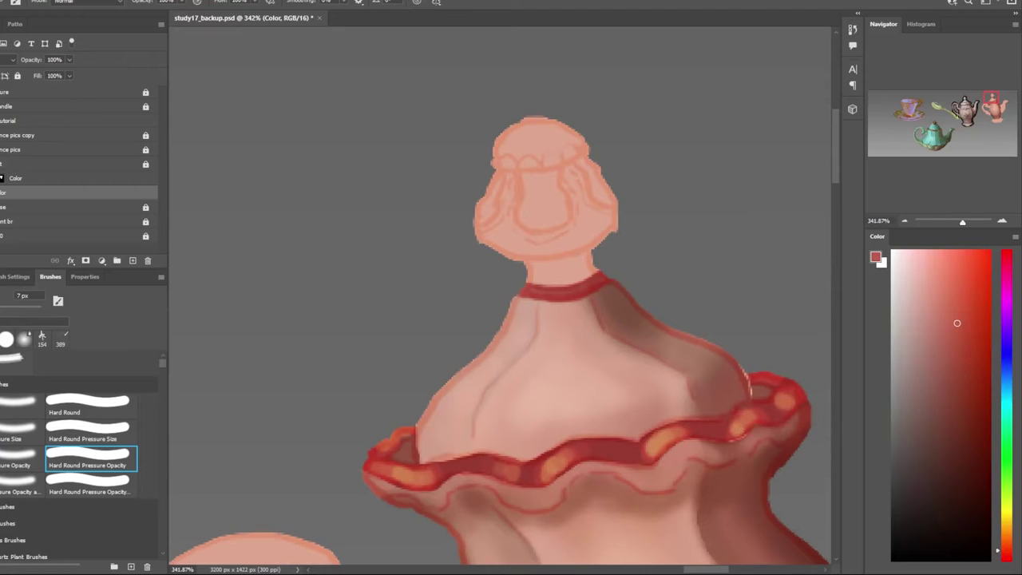
scroll(535, 291, up, 1)
alt+click(546, 301)
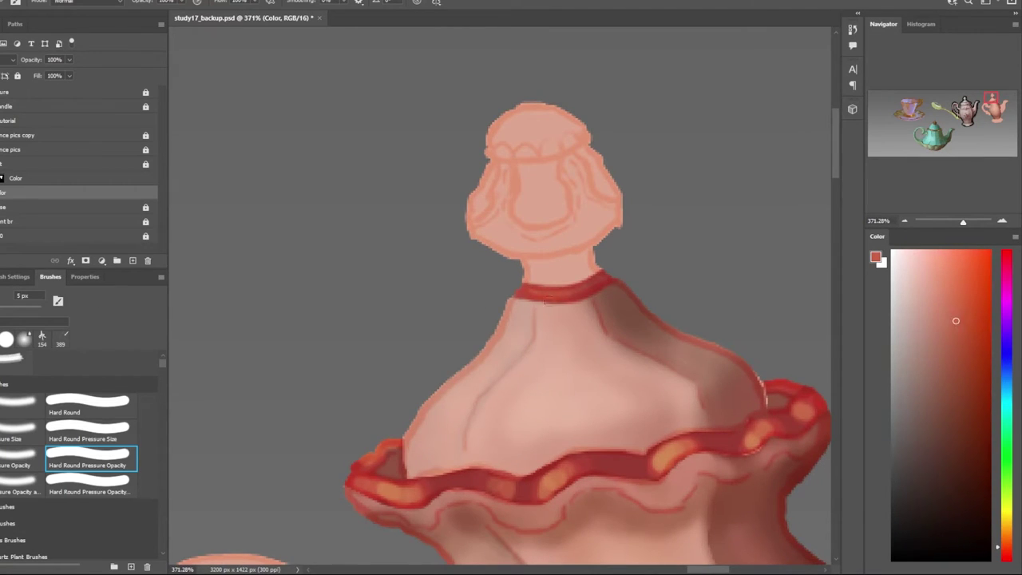
scroll(616, 356, down, 4)
scroll(617, 356, down, 2)
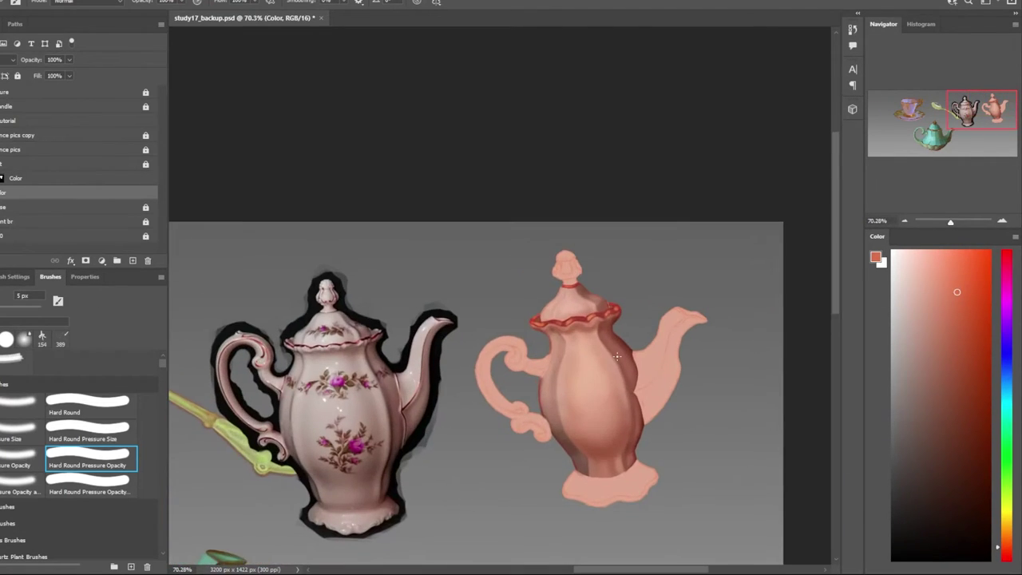
key(ctrl+s)
Fit the image to view, zoom in, and sample a muted brown from the teapot
key(ctrl+0)
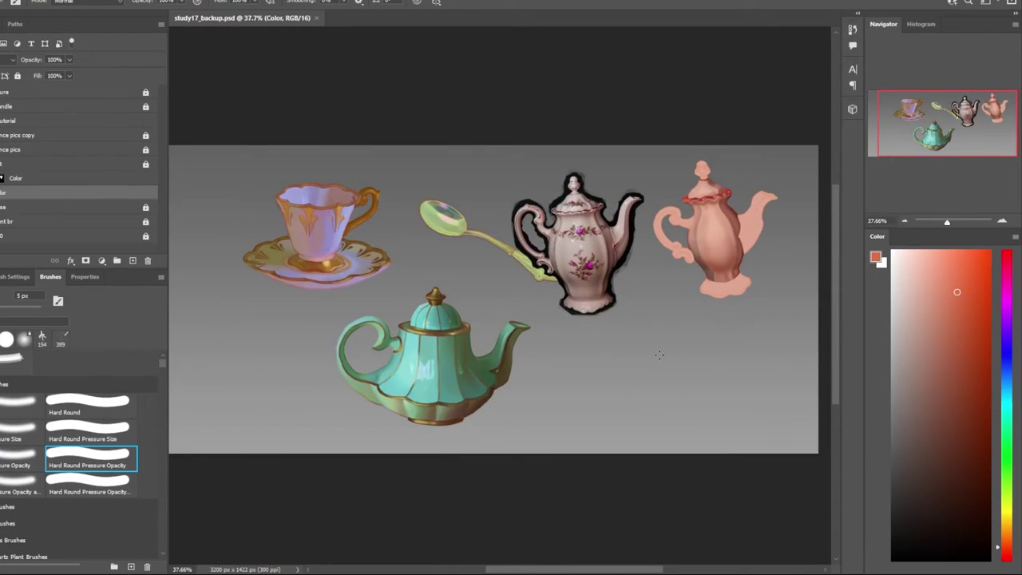
scroll(659, 354, up, 2)
scroll(679, 304, up, 1)
scroll(702, 240, up, 1)
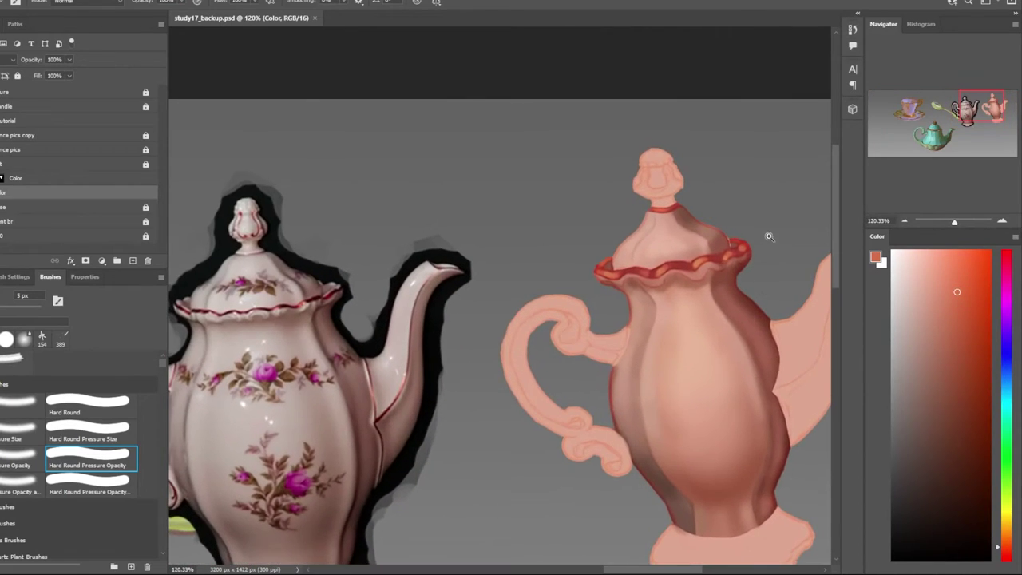
scroll(714, 197, up, 1)
scroll(714, 198, up, 1)
scroll(714, 216, up, 1)
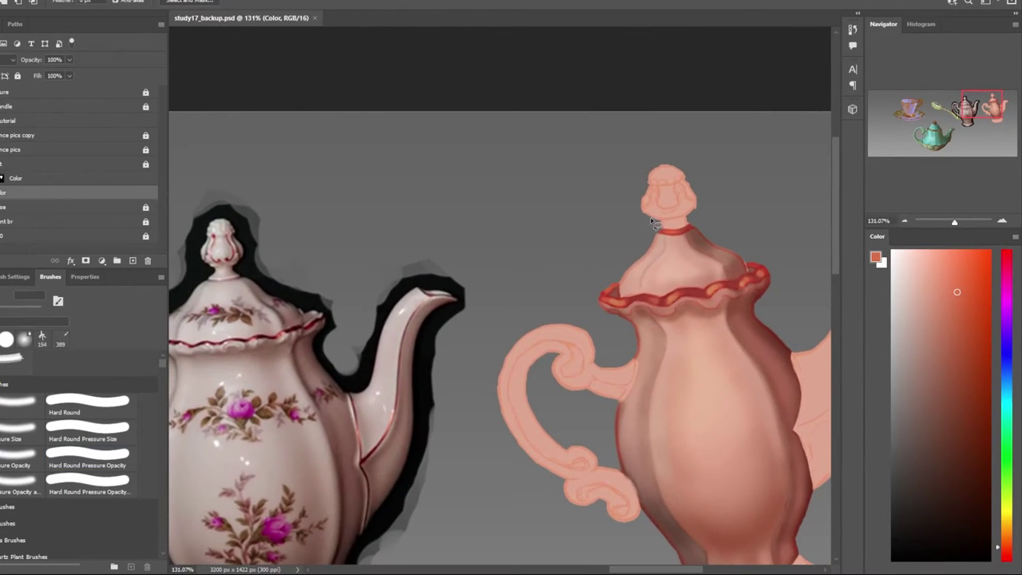
key(b)
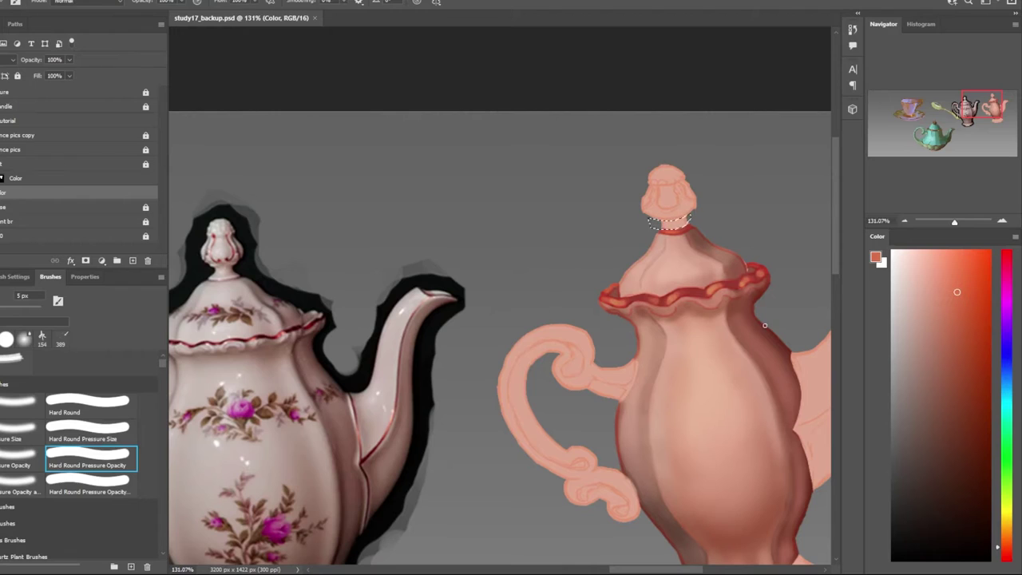
alt+click(716, 312)
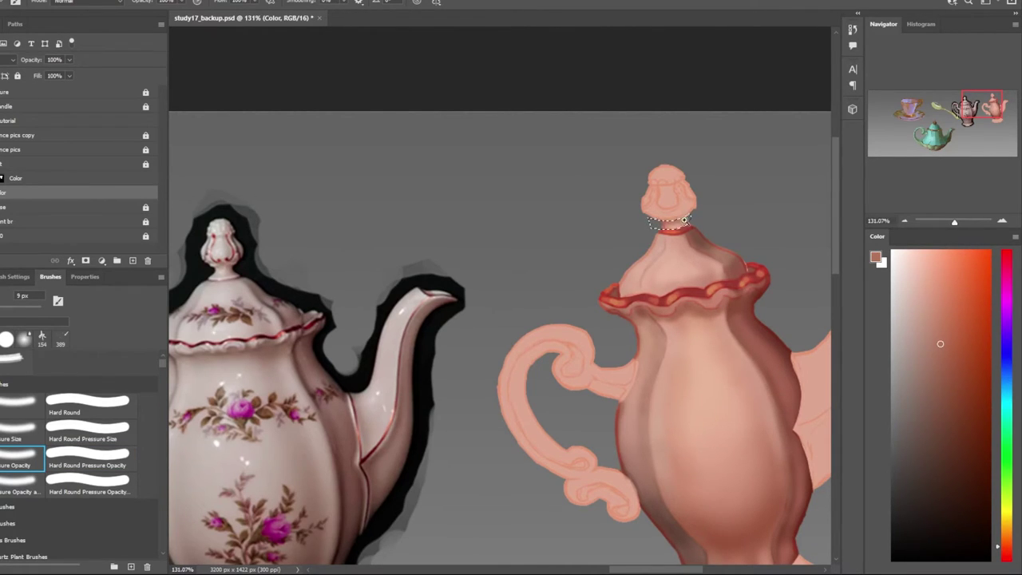
scroll(684, 219, up, 1)
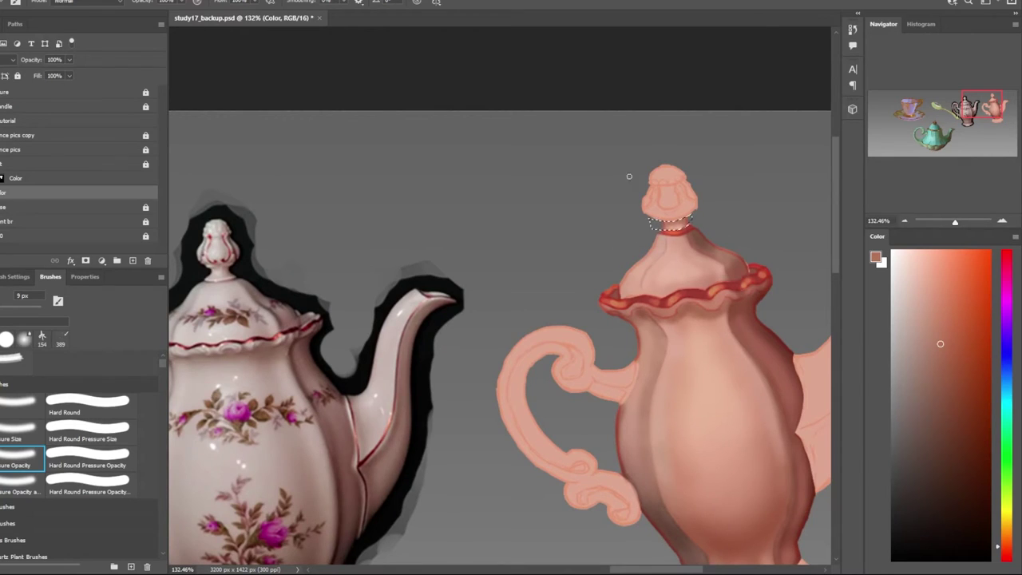
Lasso the top of the knob and darken it with brush strokes inside the selection
key(l)
scroll(671, 172, up, 5)
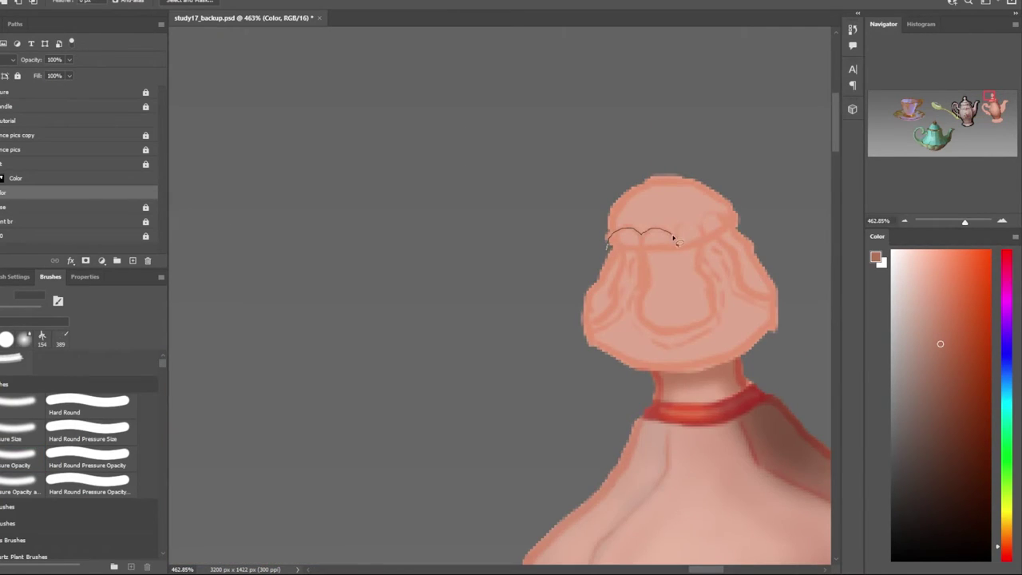
drag(721, 215, 611, 239)
scroll(610, 255, down, 5)
scroll(610, 255, up, 1)
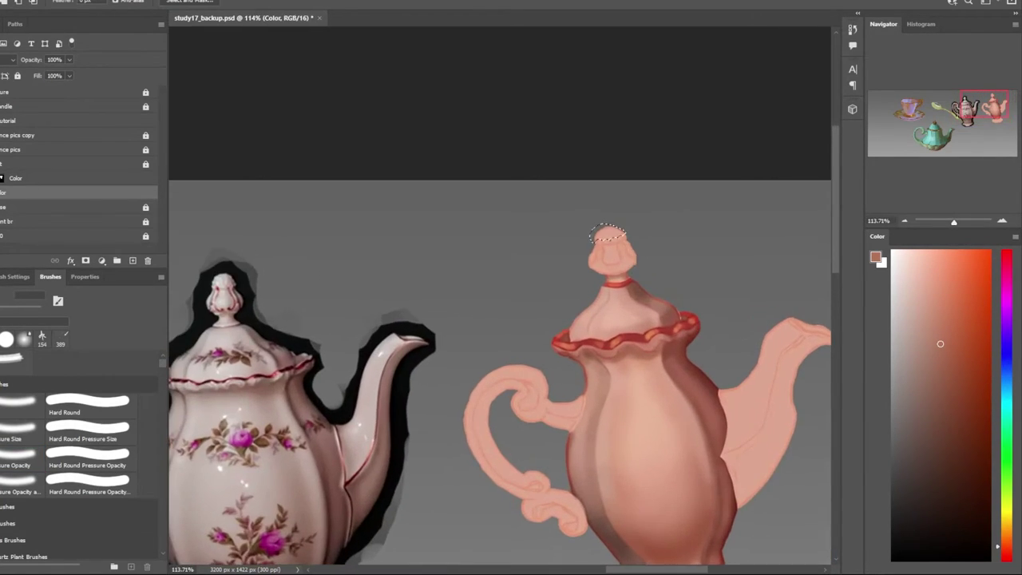
key(b)
scroll(608, 237, up, 3)
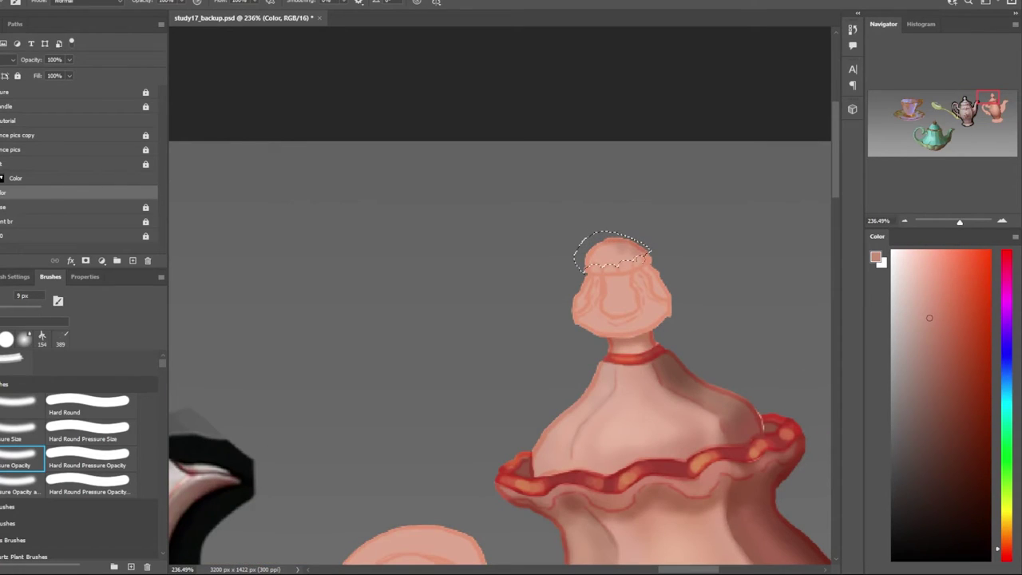
scroll(611, 247, down, 3)
scroll(623, 264, up, 3)
scroll(671, 307, down, 3)
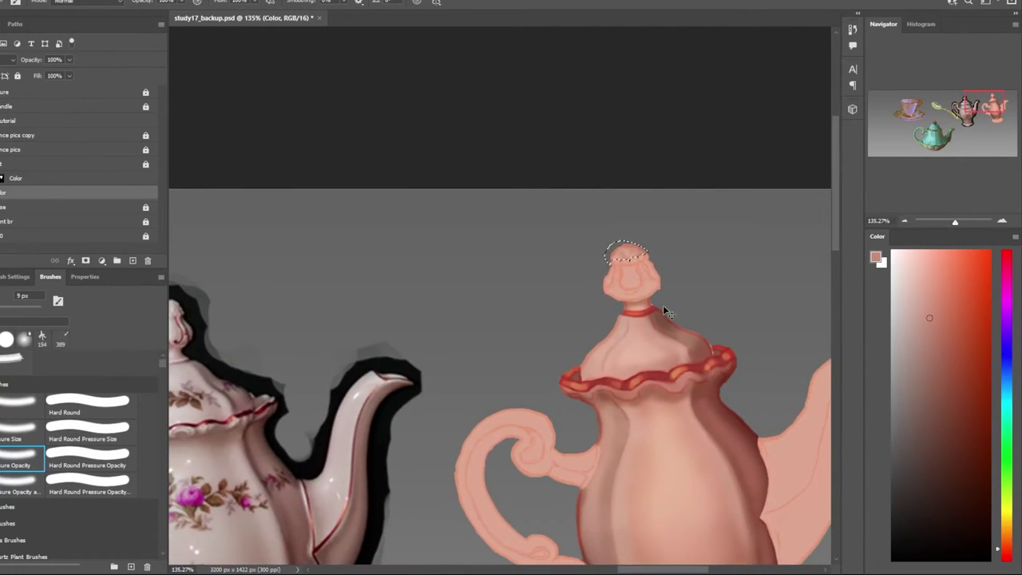
scroll(644, 241, up, 4)
drag(599, 263, 633, 250)
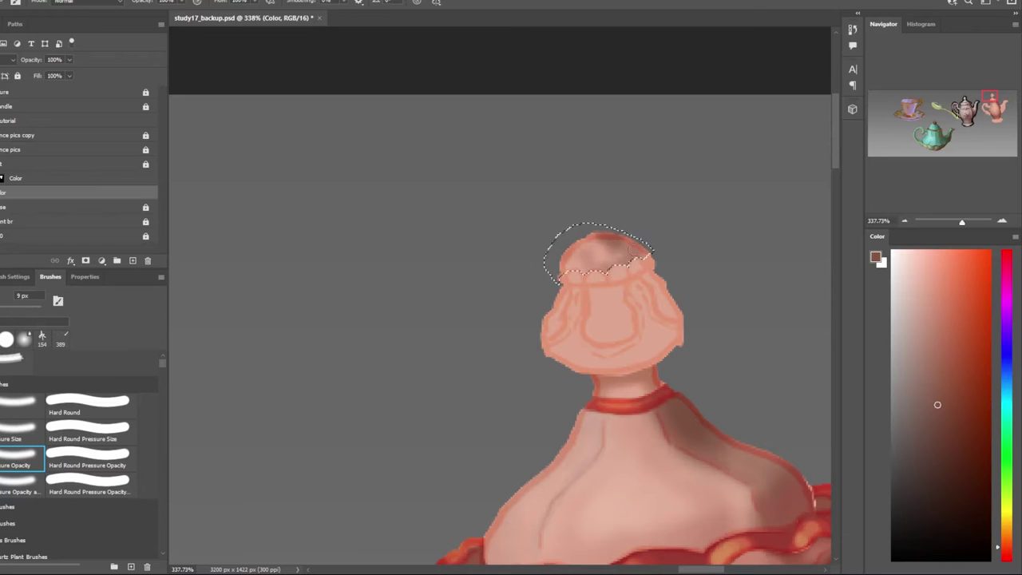
Draw a wider freehand lasso outline around the lid knob
scroll(629, 249, down, 2)
scroll(631, 240, up, 1)
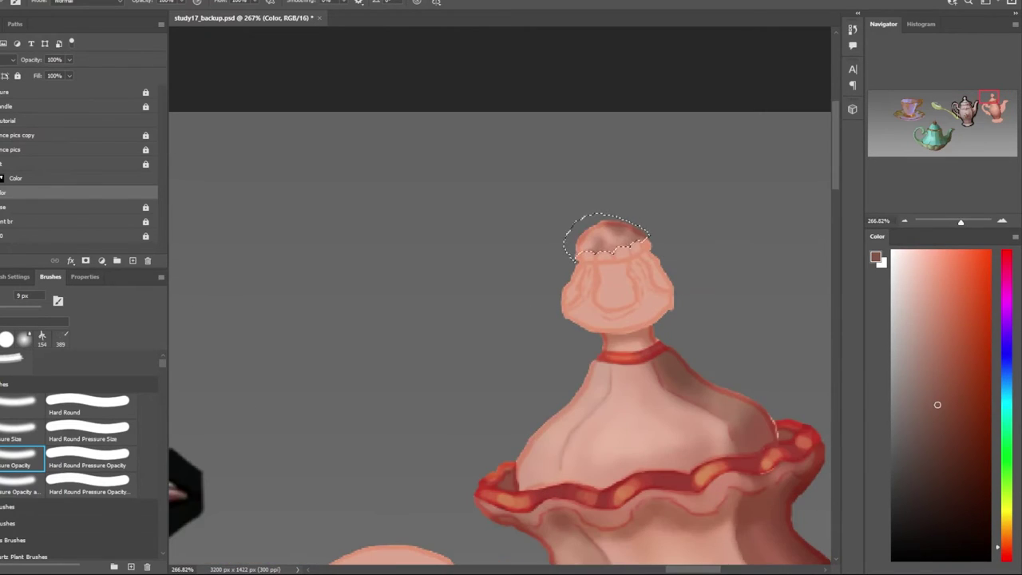
scroll(525, 358, down, 3)
scroll(592, 413, down, 3)
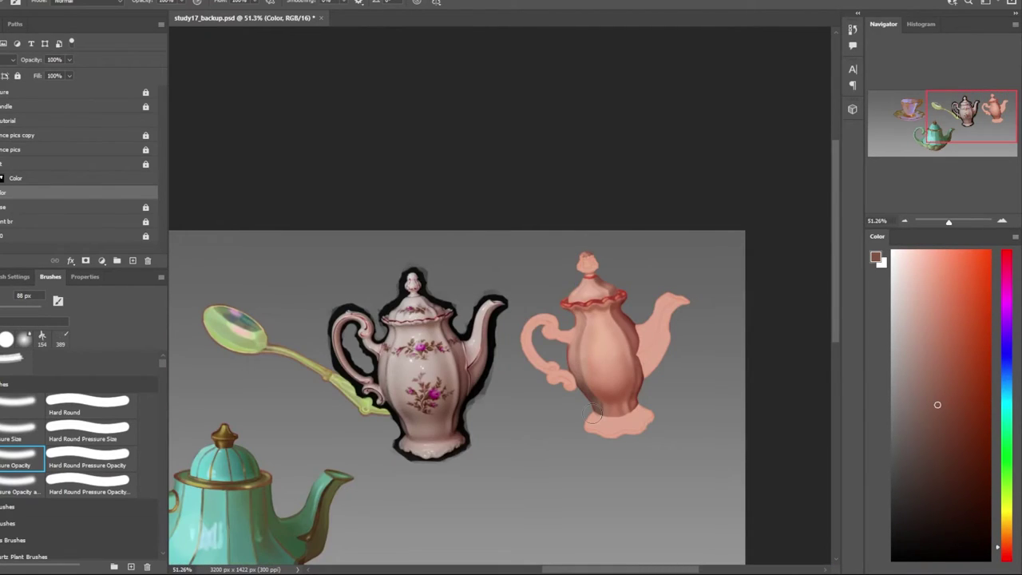
scroll(595, 272, up, 5)
scroll(592, 359, up, 1)
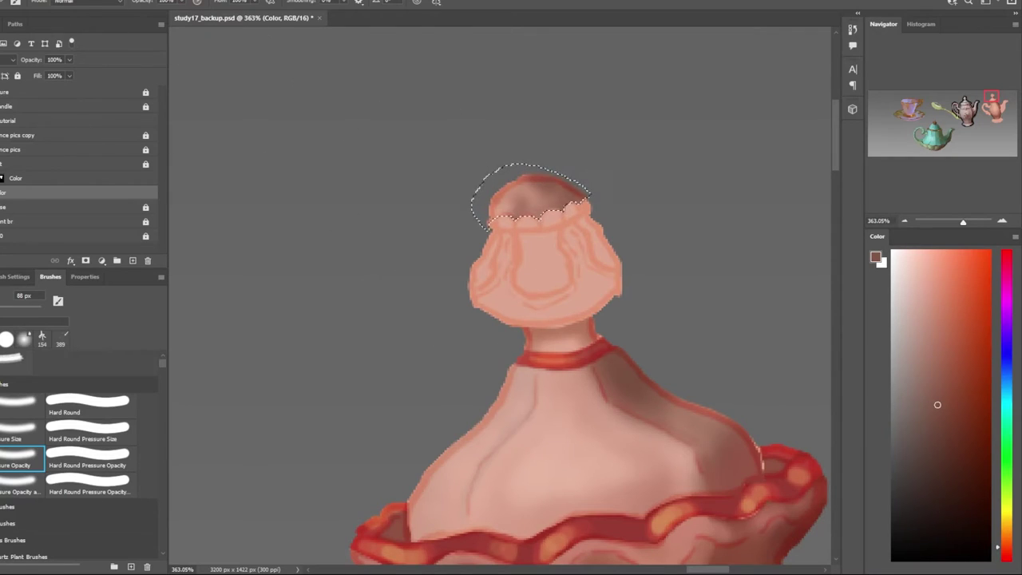
key(l)
drag(477, 318, 520, 331)
drag(590, 321, 442, 260)
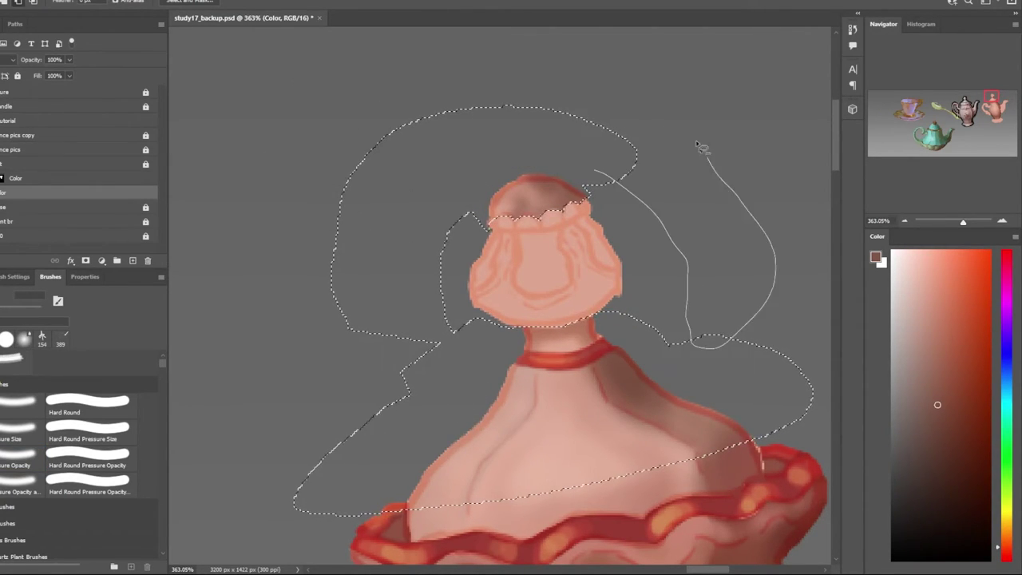
Close the lasso around the lid knob and paint the knob red
drag(442, 259, 691, 342)
scroll(463, 239, down, 2)
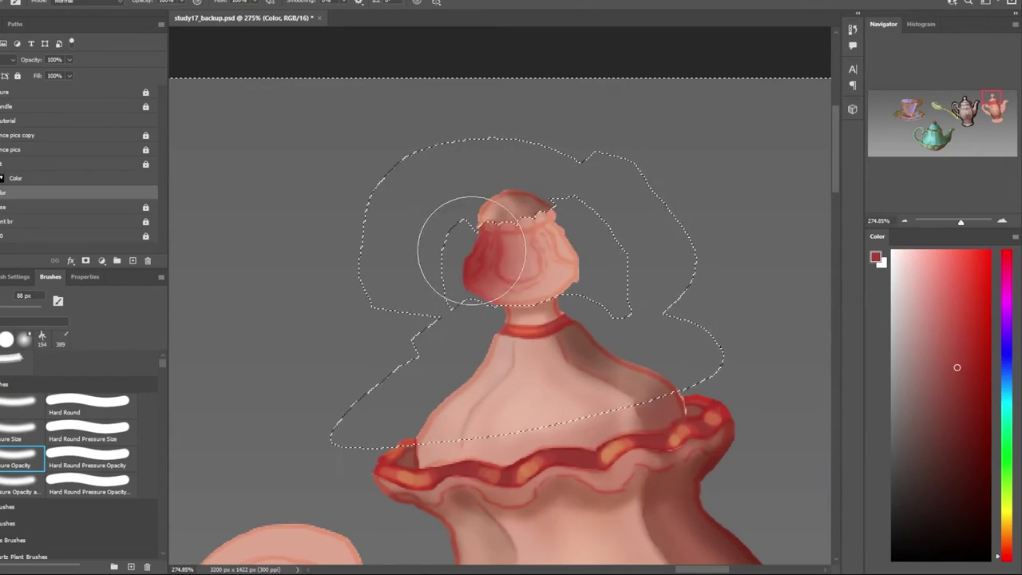
click(499, 249)
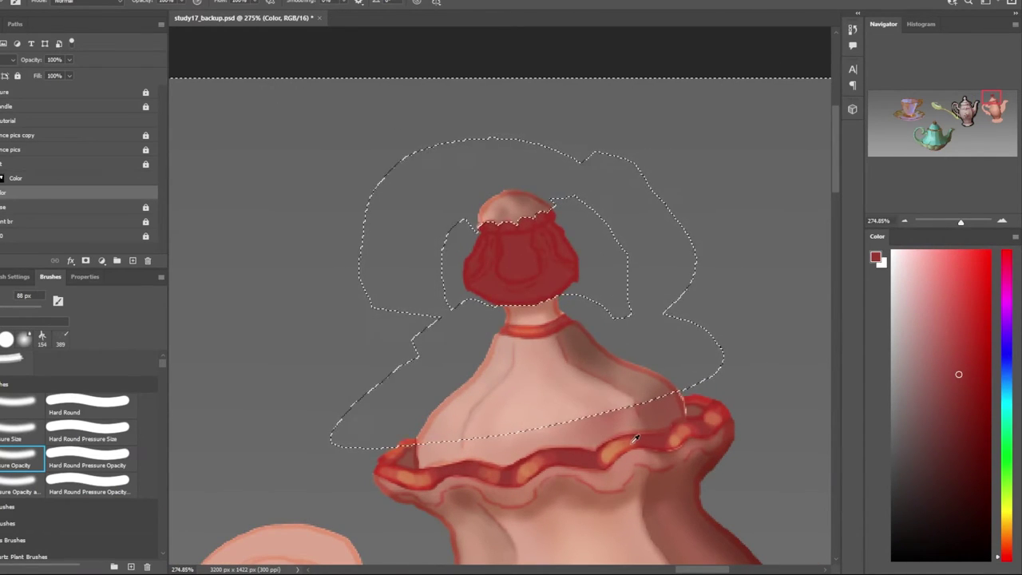
scroll(487, 231, up, 2)
scroll(479, 263, down, 5)
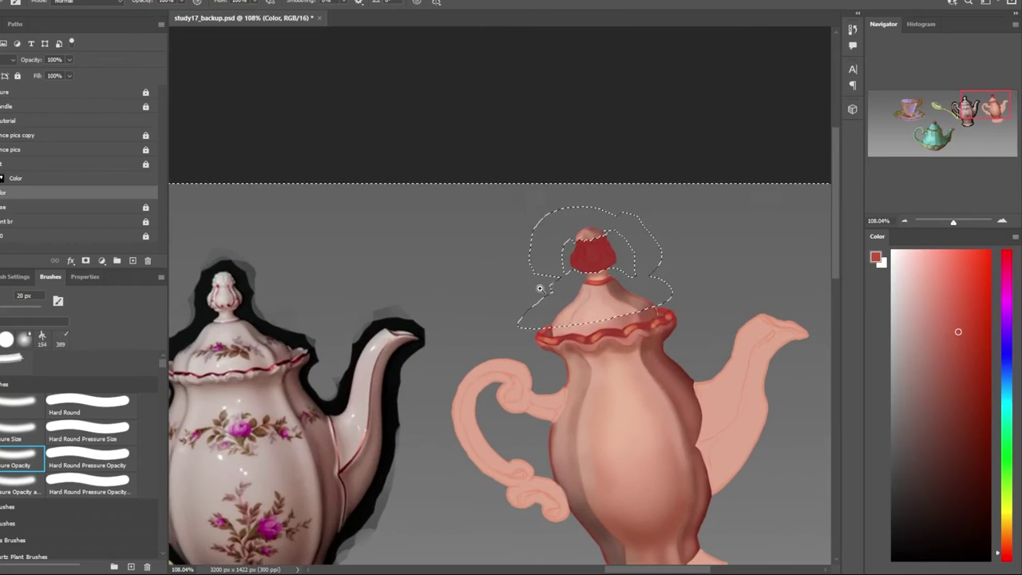
With a smaller brush, add lighter orange strokes to the knob's left side and centre
key(bracketleft)
key(bracketleft)
scroll(583, 242, up, 5)
key(bracketleft)
key(bracketleft)
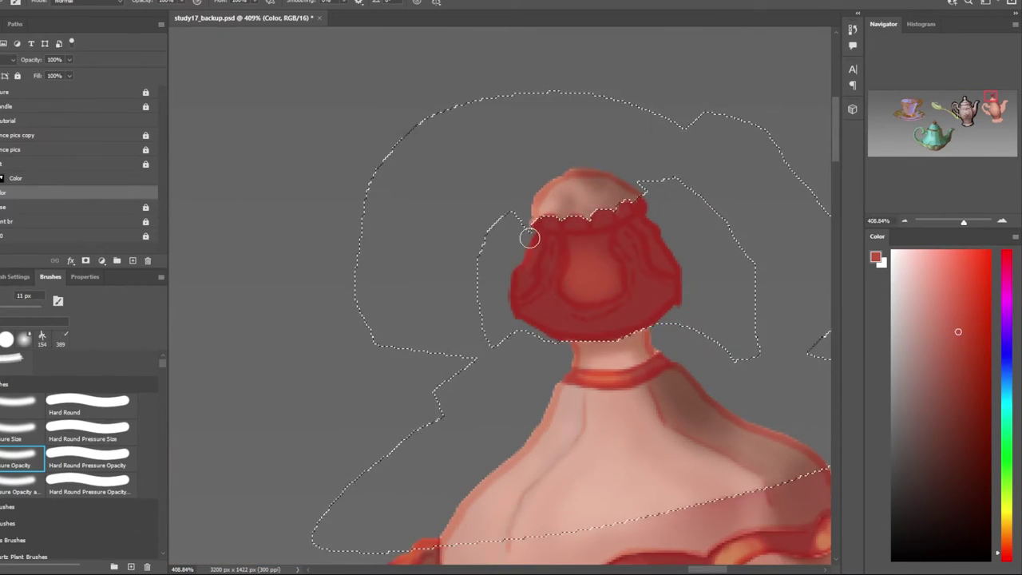
drag(529, 231, 519, 288)
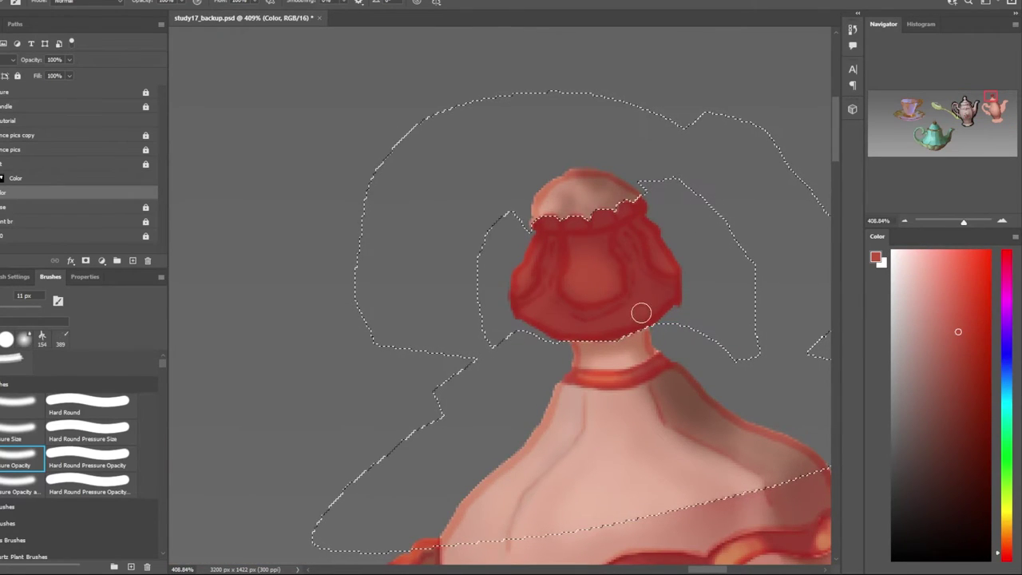
scroll(578, 297, down, 5)
scroll(603, 299, up, 1)
scroll(602, 298, up, 2)
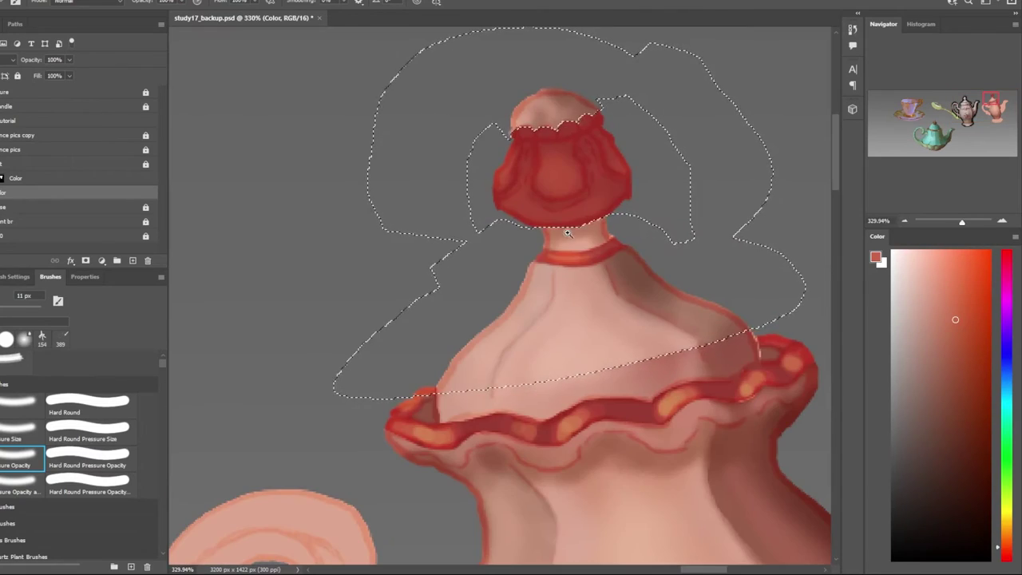
scroll(559, 272, up, 2)
drag(476, 229, 479, 262)
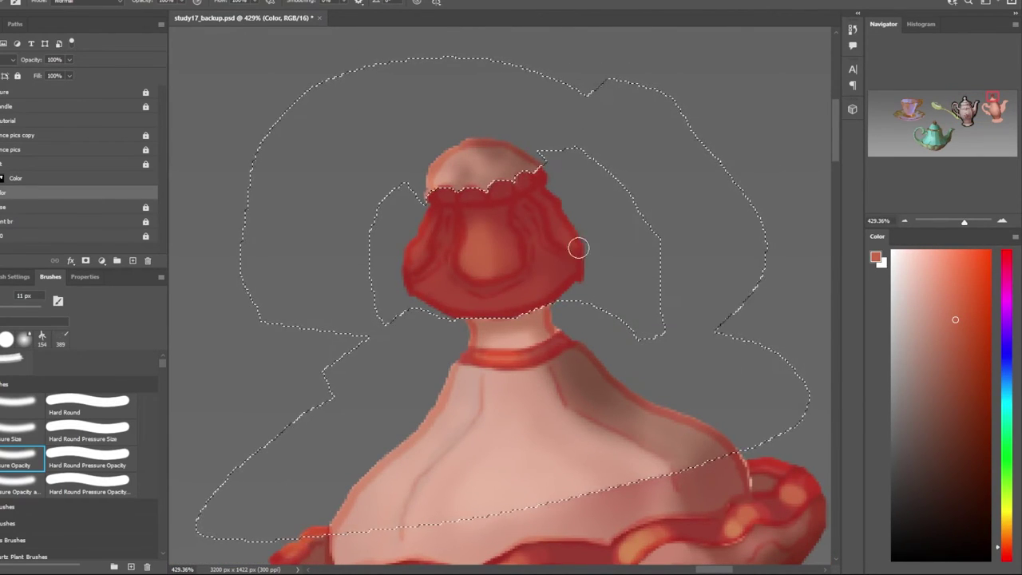
Add more light orange shading on the knob's side, lower part and scalloped top edge
mouse_move(415, 212)
mouse_down()
mouse_move(427, 297)
mouse_move(447, 217)
mouse_up()
drag(431, 268, 479, 298)
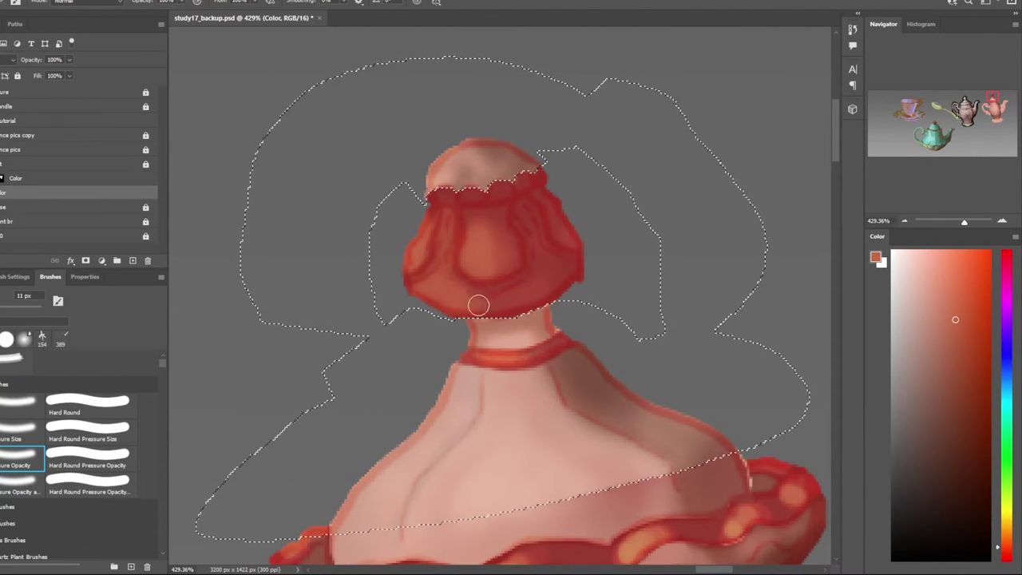
scroll(490, 292, down, 2)
scroll(528, 307, down, 1)
scroll(528, 307, up, 3)
drag(503, 240, 602, 232)
scroll(559, 239, down, 3)
scroll(591, 208, up, 2)
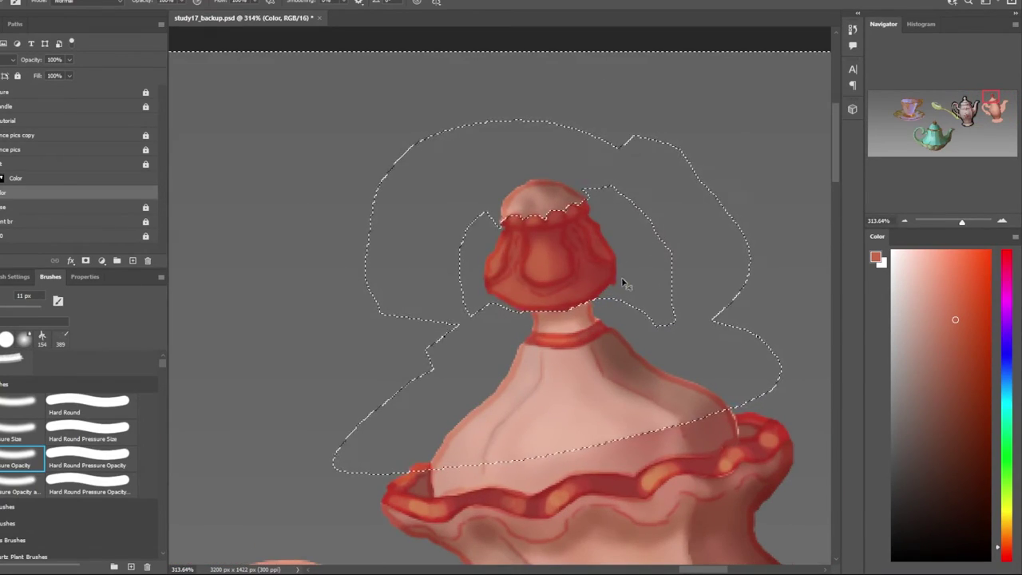
scroll(479, 297, down, 2)
scroll(479, 297, down, 2)
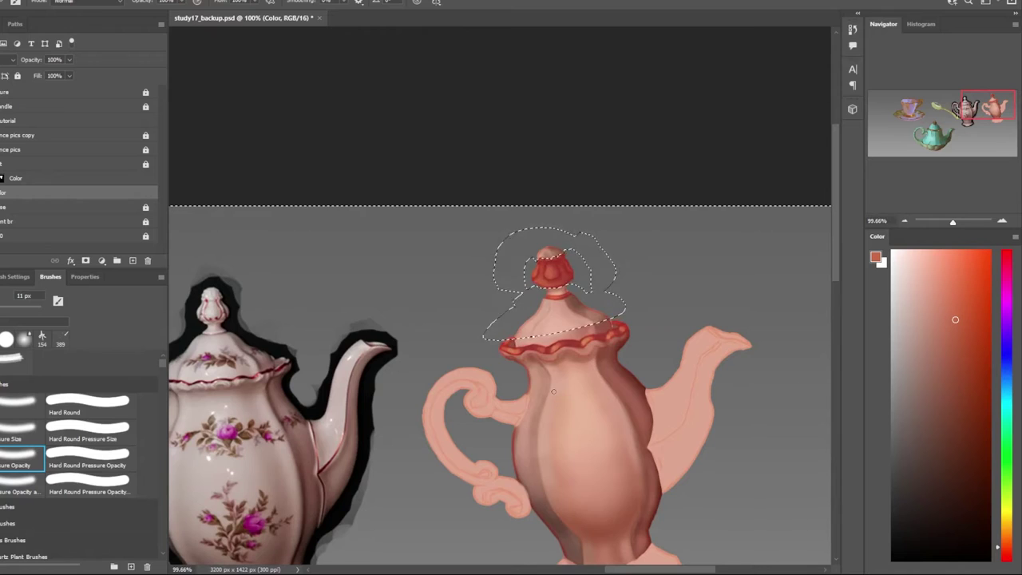
scroll(672, 287, down, 2)
Switch to the Hard Round Pressure Size brush and undo the stray white highlight on the lid's neck
scroll(606, 205, up, 2)
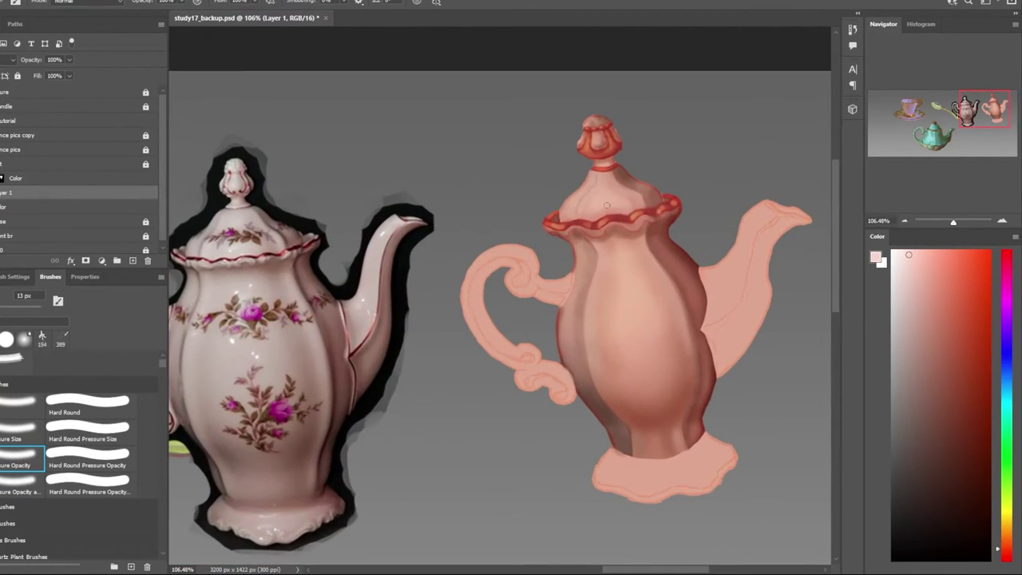
click(88, 431)
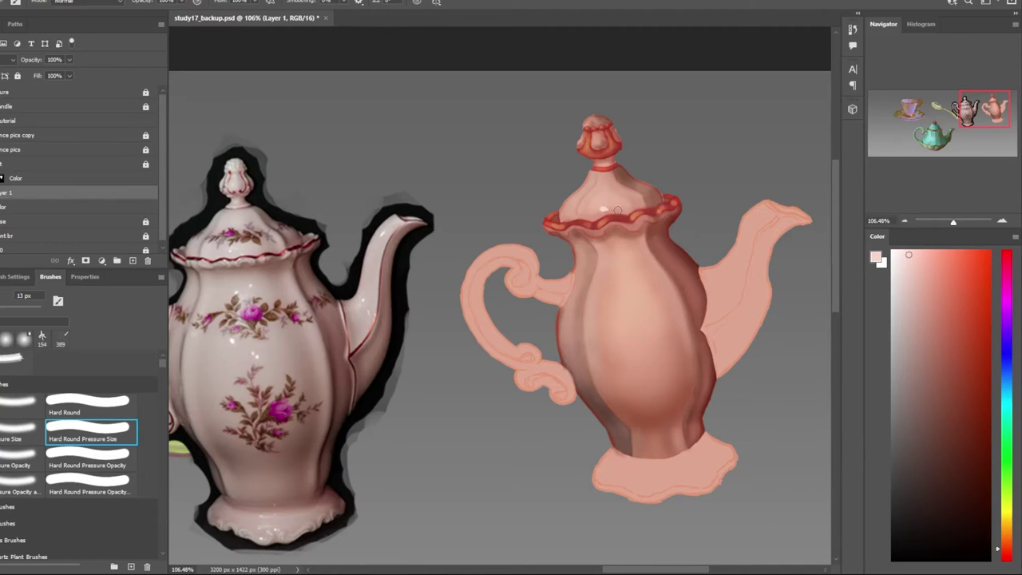
scroll(583, 186, up, 5)
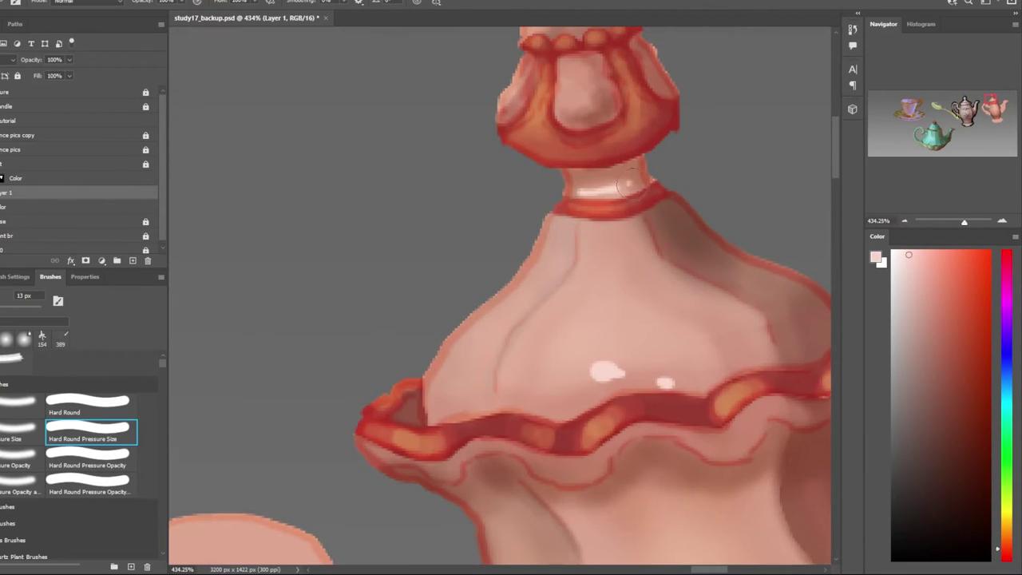
key(ctrl+z)
Review the white glints on the knob, lid and body, then make the Color layer active
scroll(585, 206, down, 5)
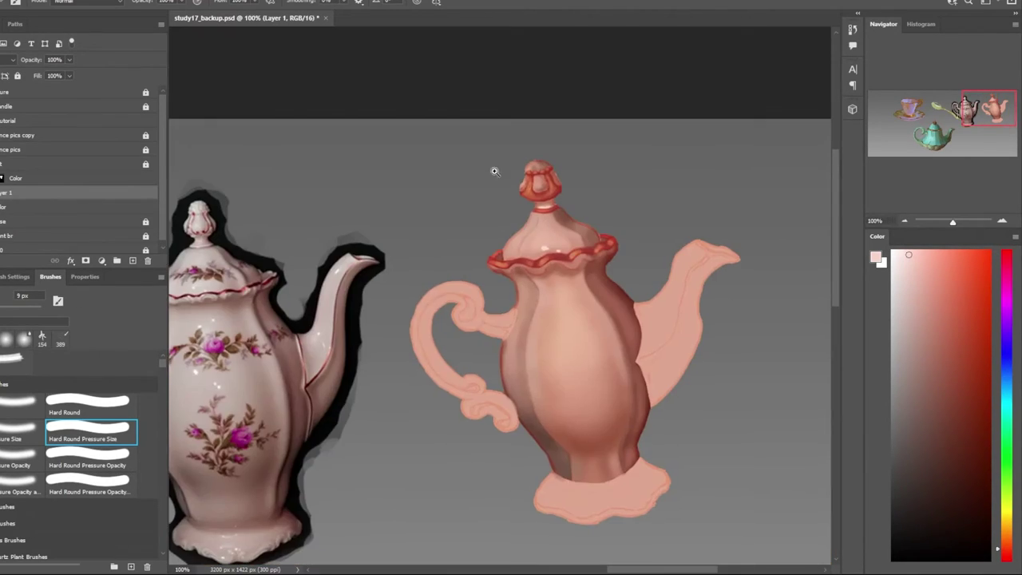
scroll(547, 186, up, 5)
scroll(579, 195, down, 5)
scroll(564, 192, up, 3)
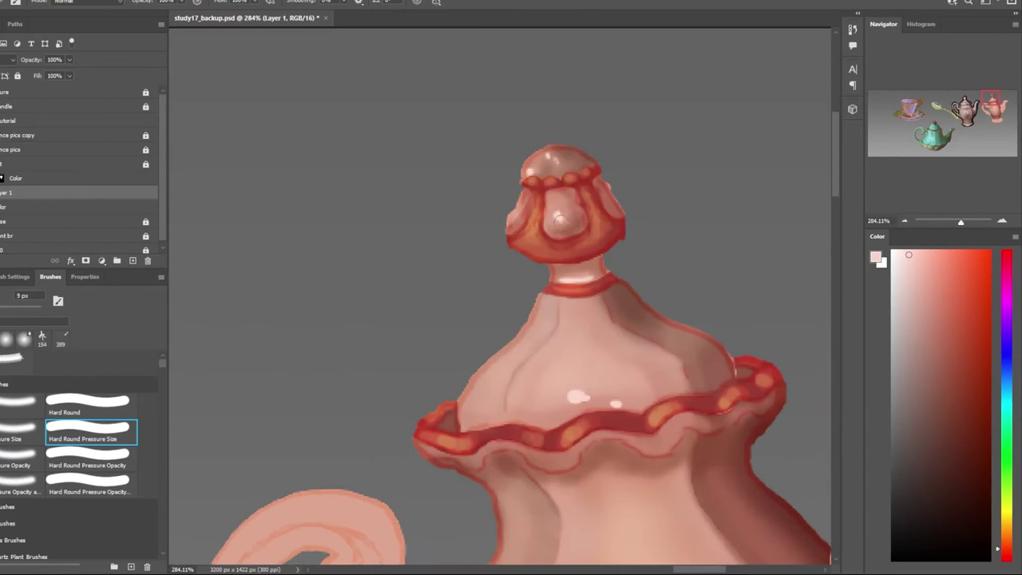
scroll(564, 240, down, 3)
scroll(607, 228, up, 5)
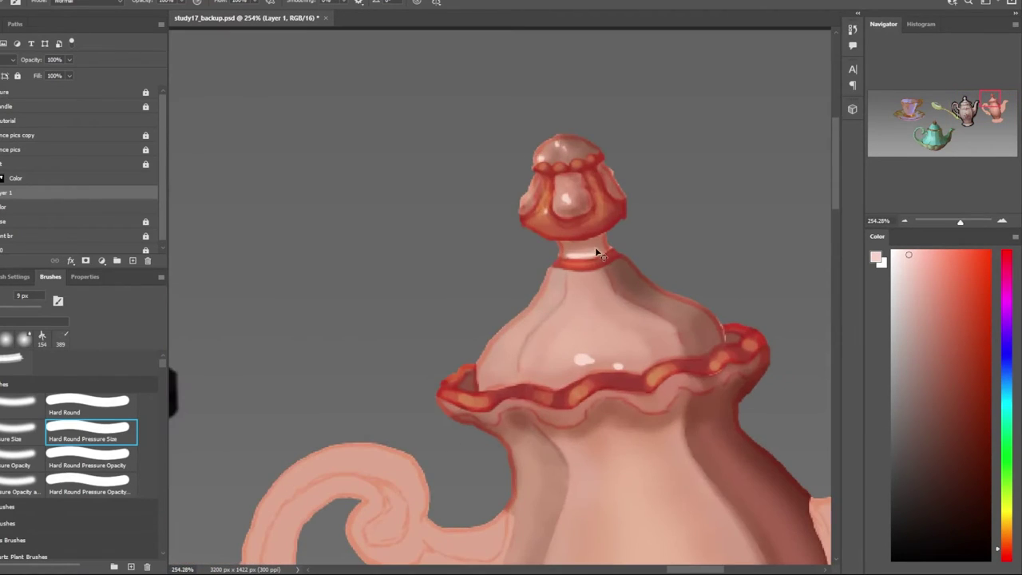
scroll(595, 247, down, 5)
scroll(633, 362, up, 1)
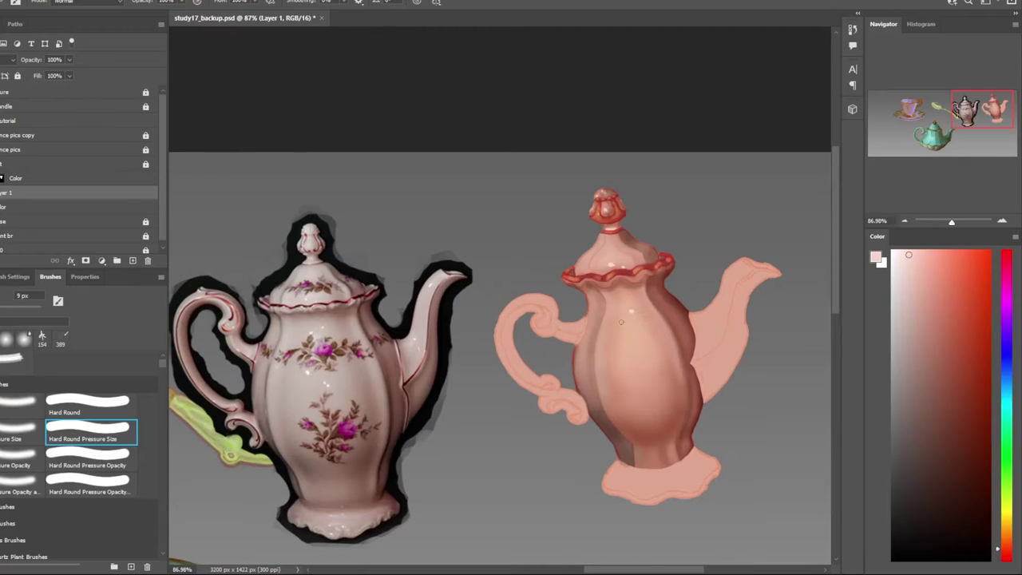
scroll(623, 323, down, 2)
scroll(593, 361, up, 2)
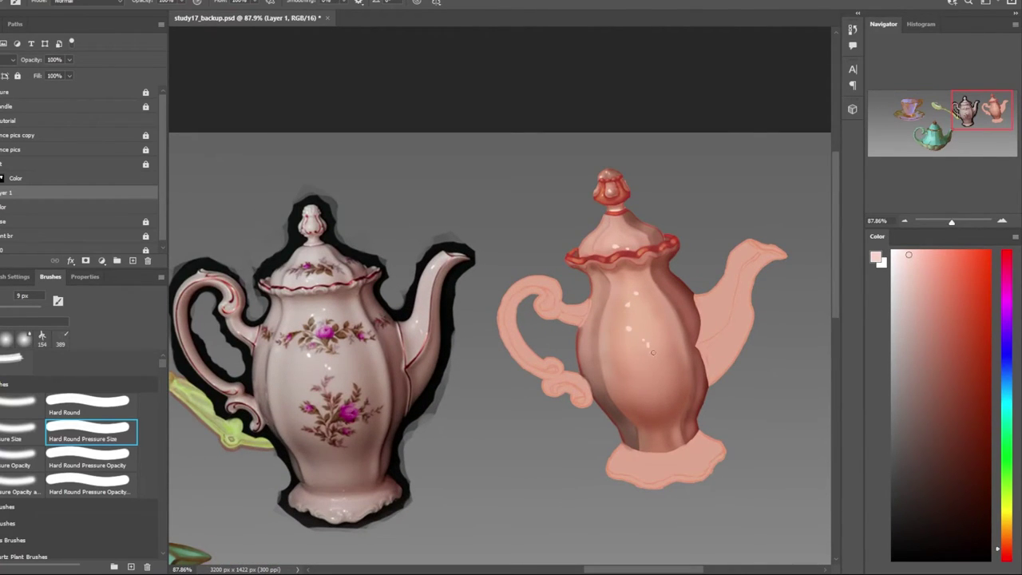
scroll(653, 352, up, 5)
scroll(583, 383, down, 6)
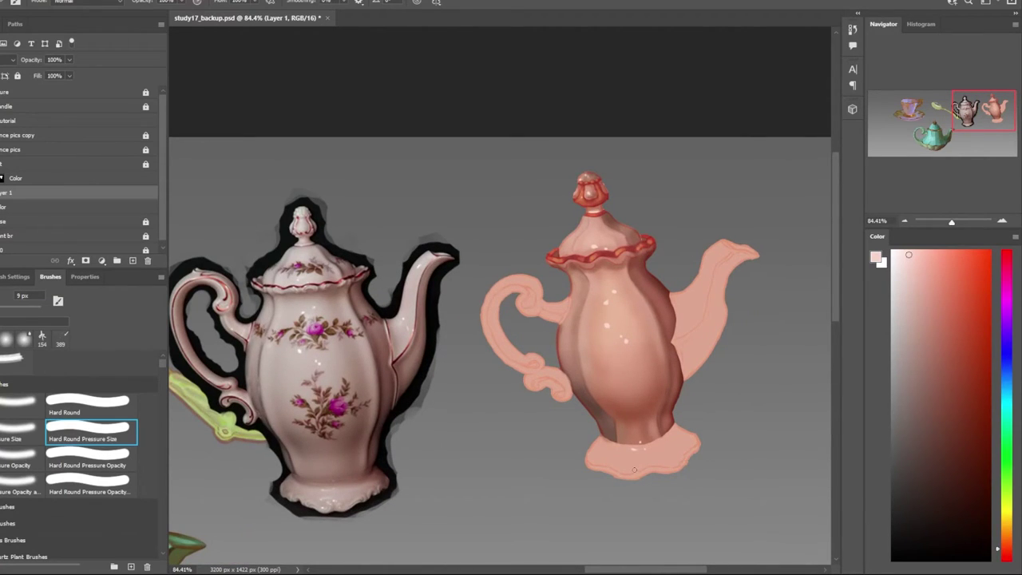
scroll(631, 457, down, 2)
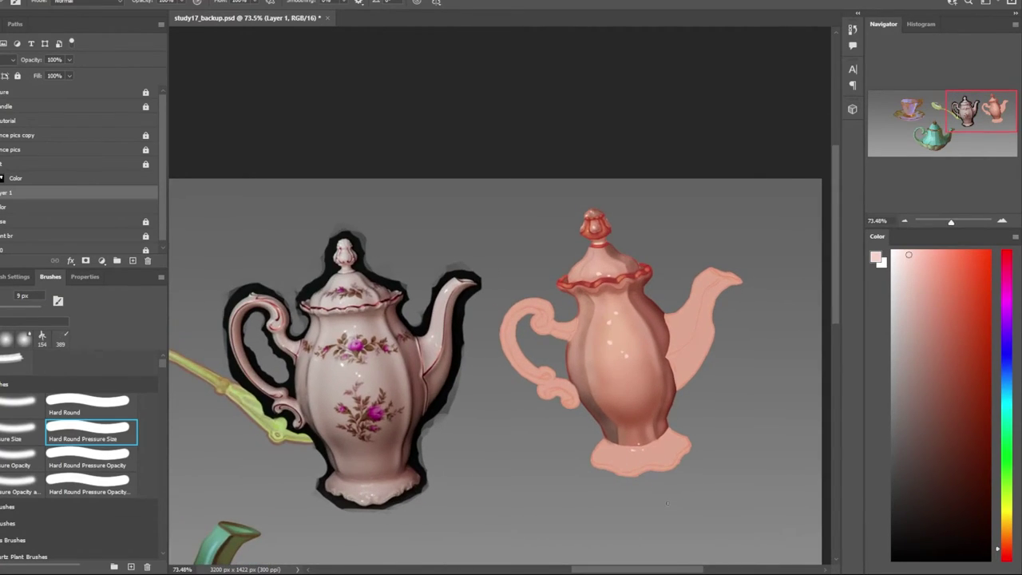
key(alt+[)
Lasso a freehand selection around the inner base of the spout where it joins the body
scroll(720, 432, down, 2)
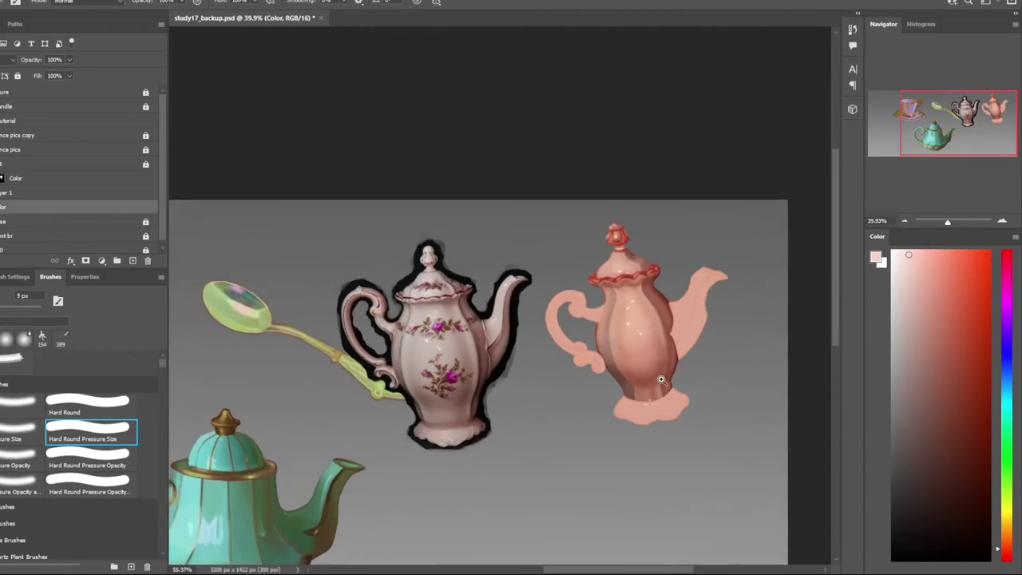
scroll(721, 432, up, 1)
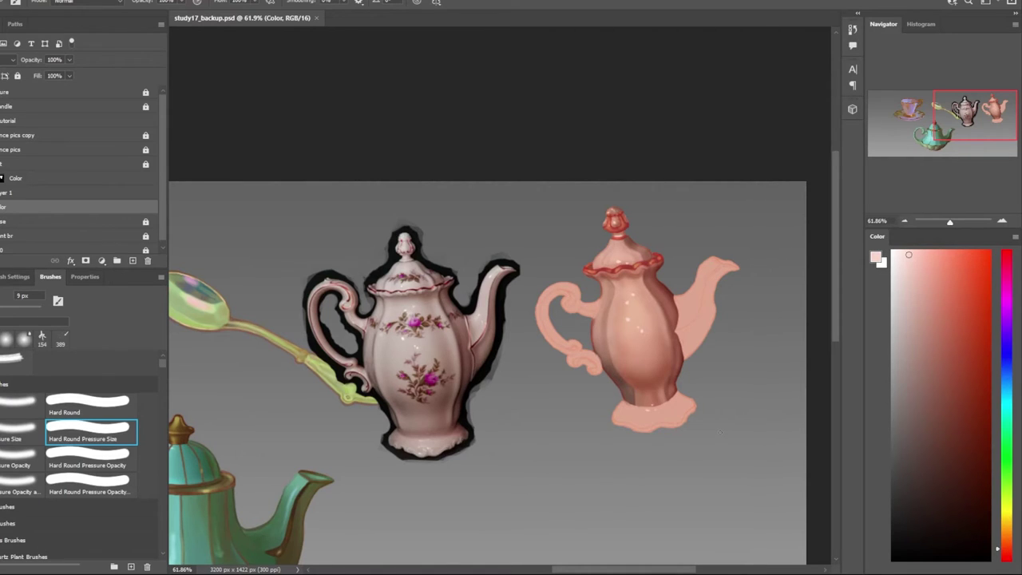
scroll(721, 432, up, 5)
key(l)
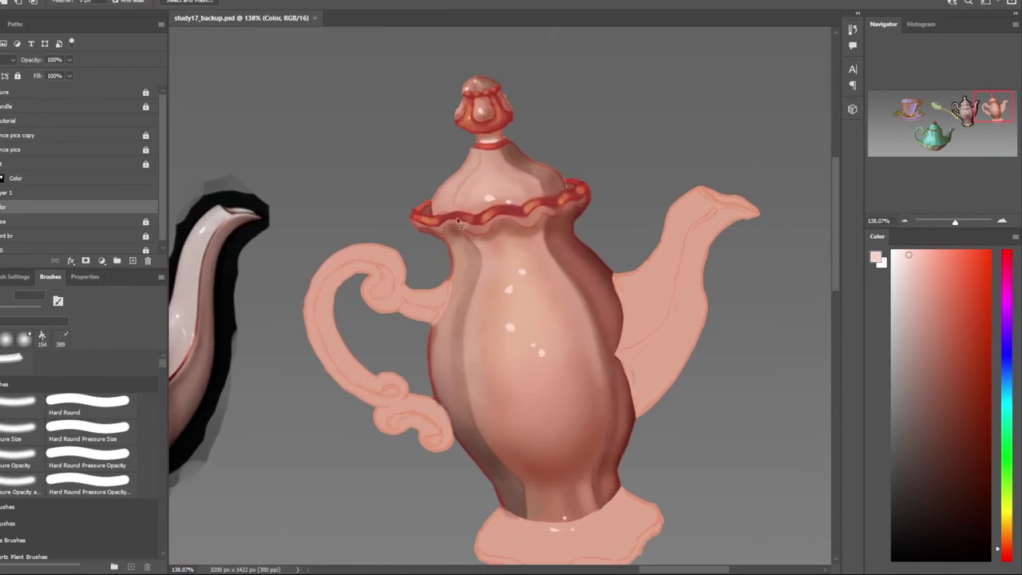
scroll(768, 239, up, 2)
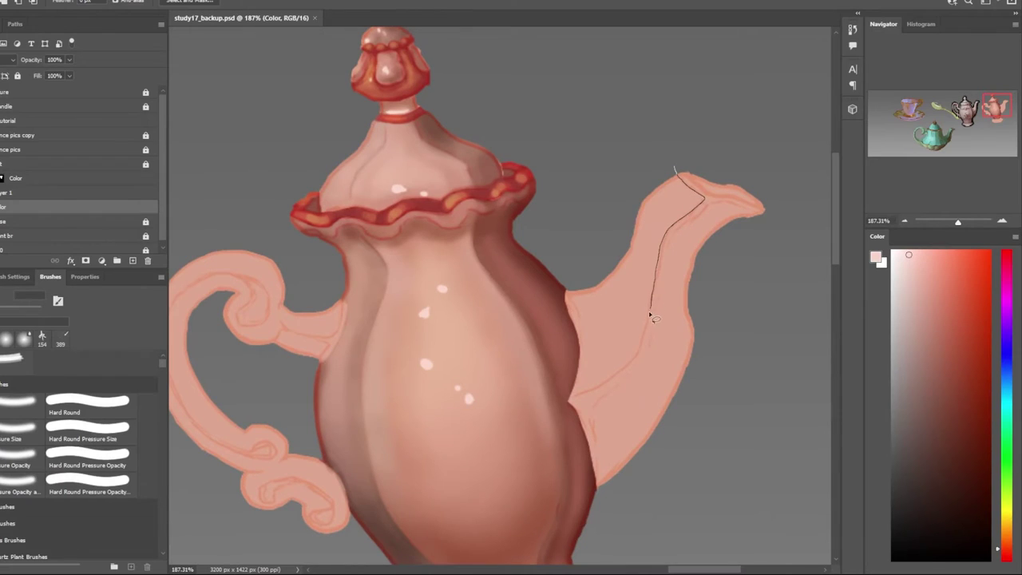
mouse_move(651, 316)
mouse_down()
mouse_move(650, 369)
mouse_move(539, 226)
mouse_up()
scroll(650, 370, up, 3)
drag(540, 267, 616, 268)
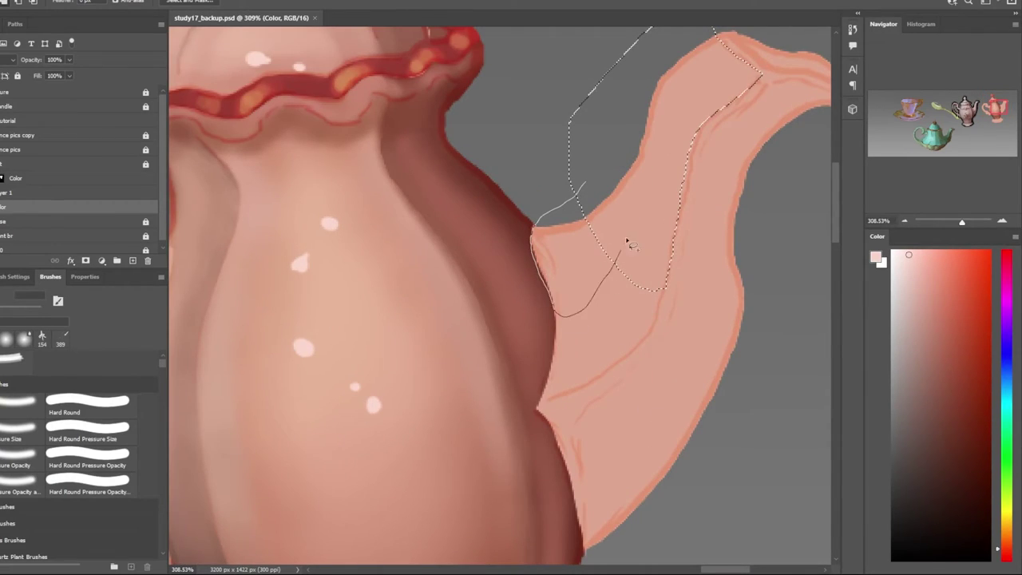
mouse_move(555, 321)
mouse_down()
mouse_move(604, 380)
mouse_move(663, 289)
mouse_up()
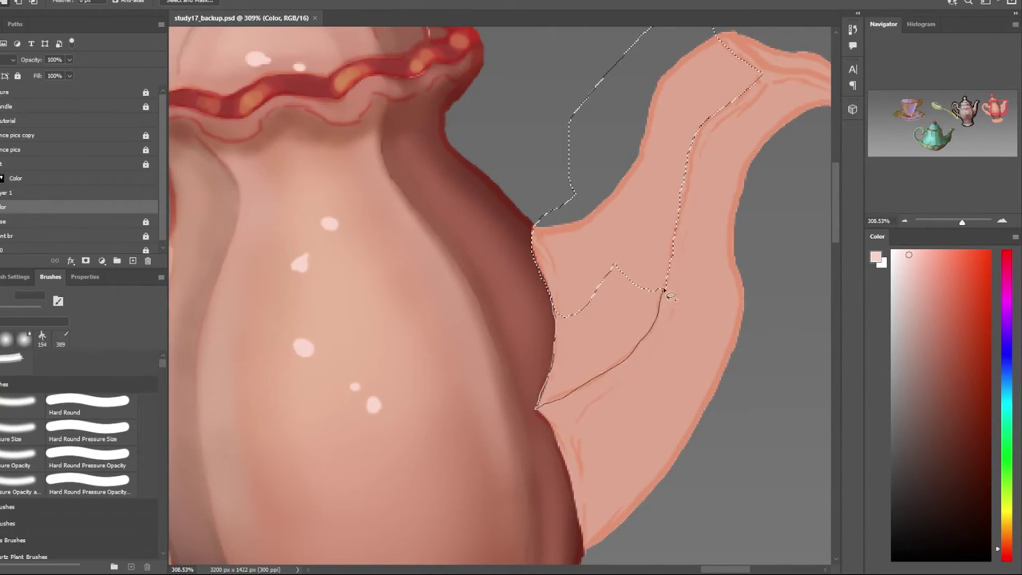
scroll(638, 382, down, 5)
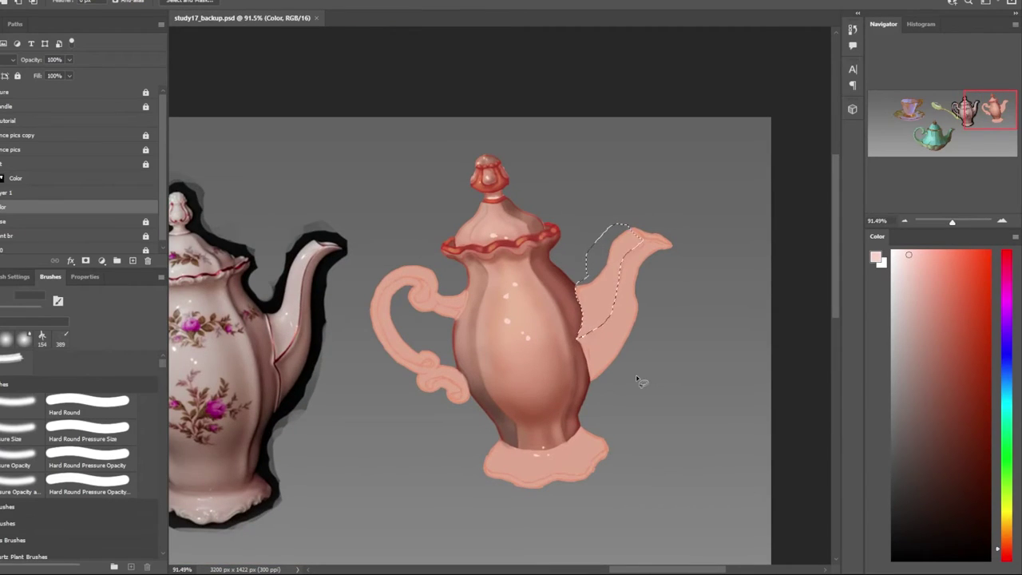
scroll(380, 255, down, 1)
Switch to the Brush tool with the Hard Round Pressure Opacity preset and resize it
key(b)
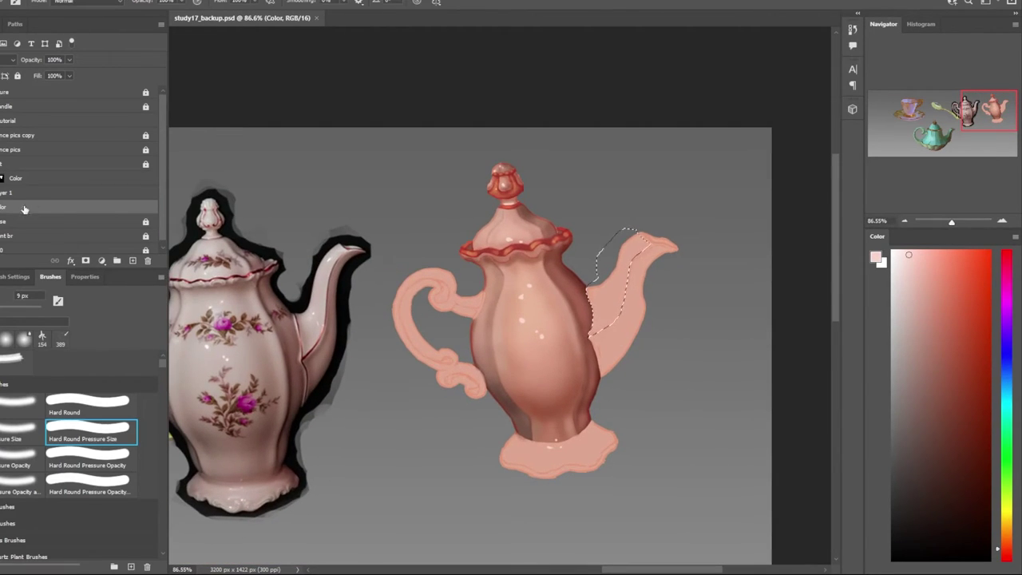
key(period)
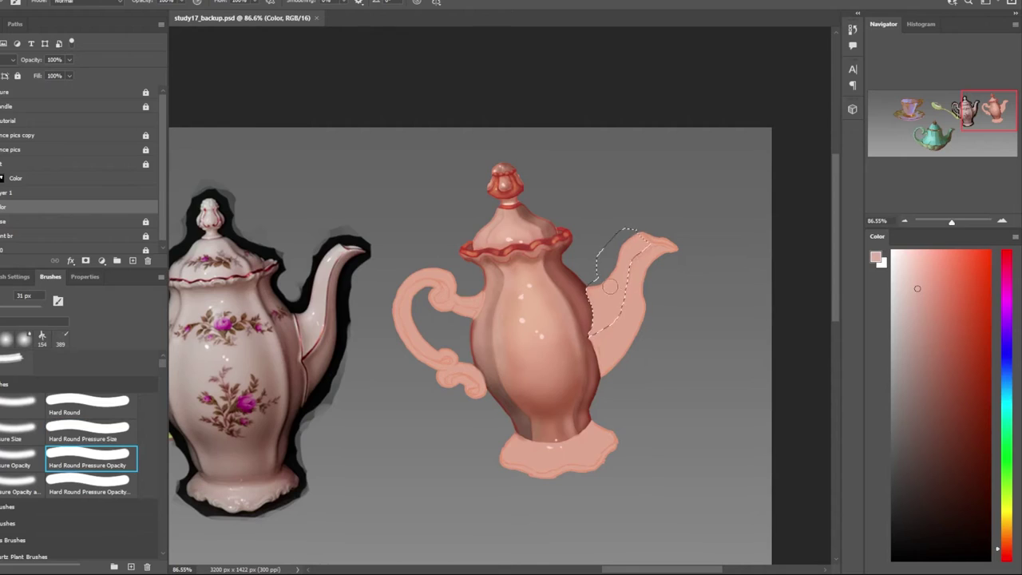
scroll(299, 324, up, 4)
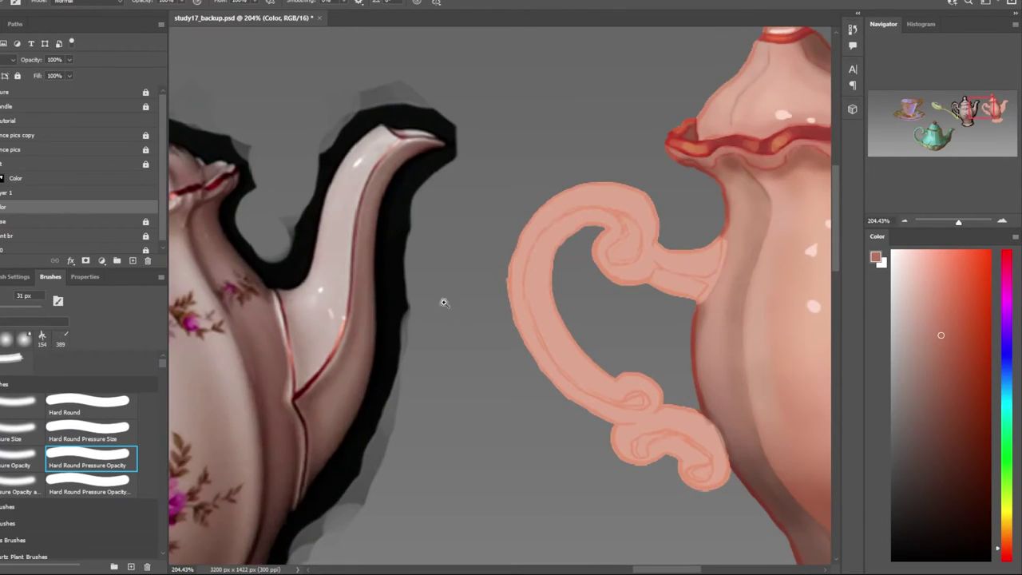
scroll(443, 301, down, 4)
scroll(691, 275, up, 1)
key(comma)
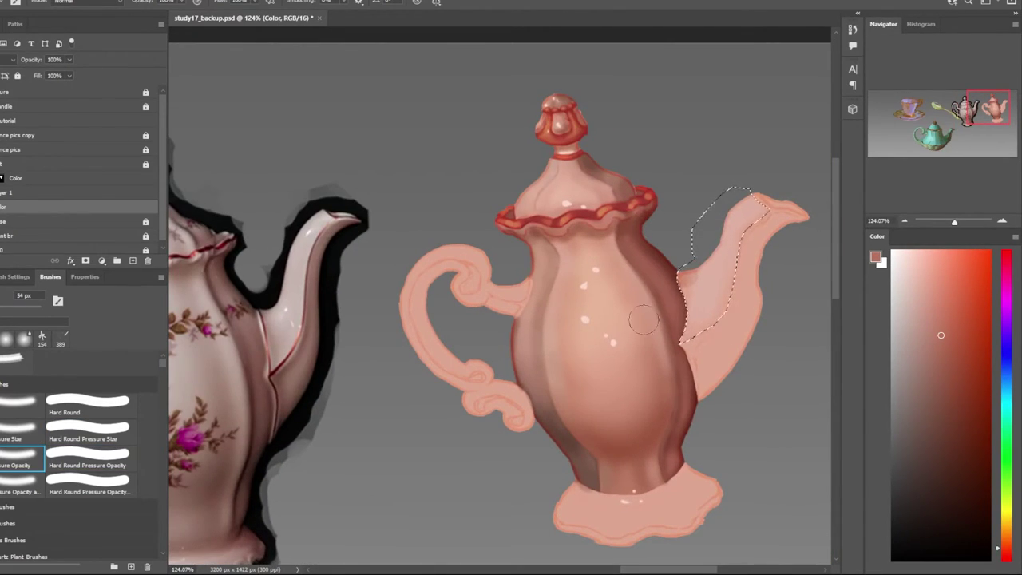
Sample several pinks from the teapot's spout, from lighter to slightly darker tones
alt+click(694, 300)
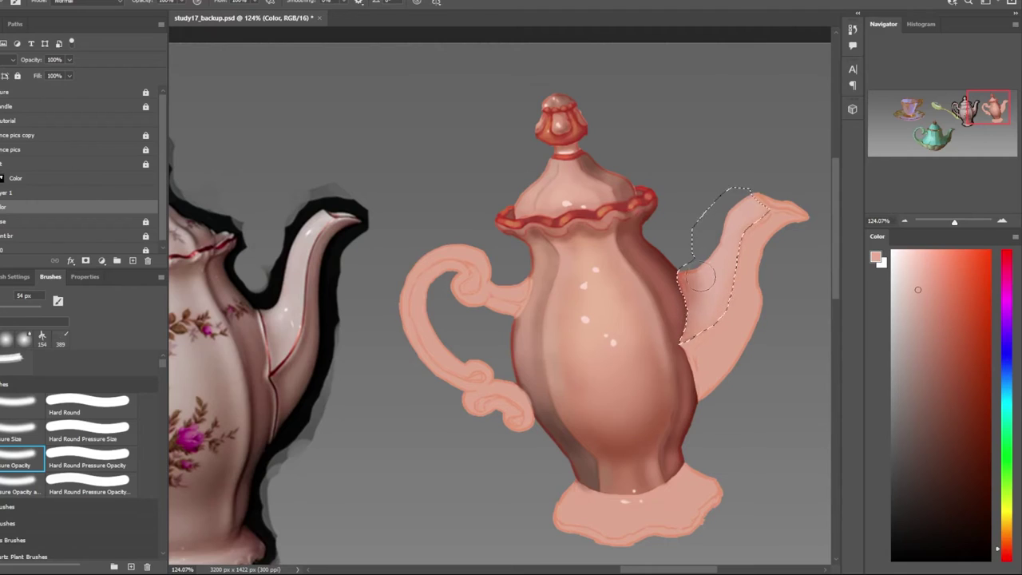
alt+click(691, 335)
alt+click(723, 353)
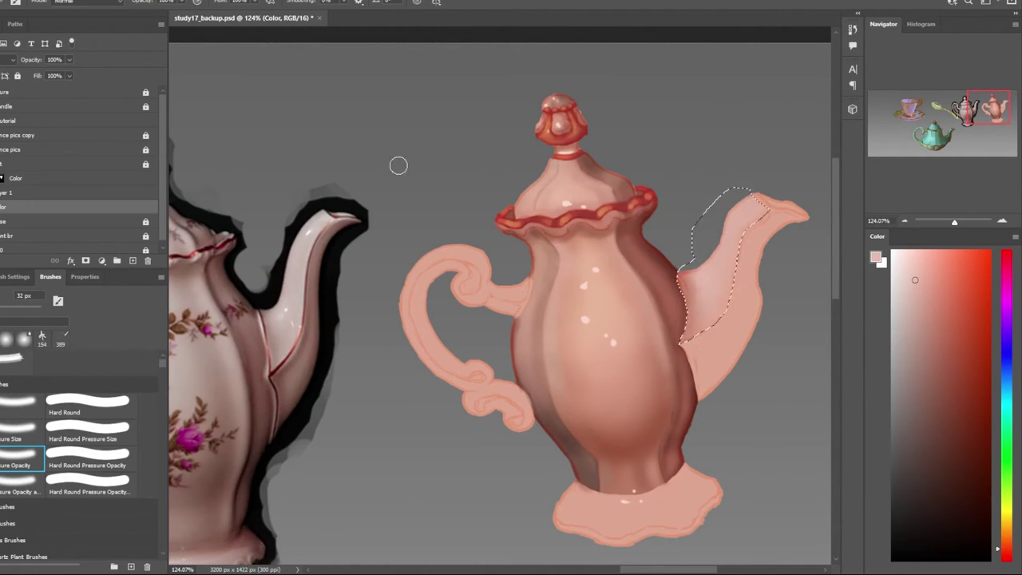
alt+click(775, 209)
alt+scroll(687, 376, down, 2)
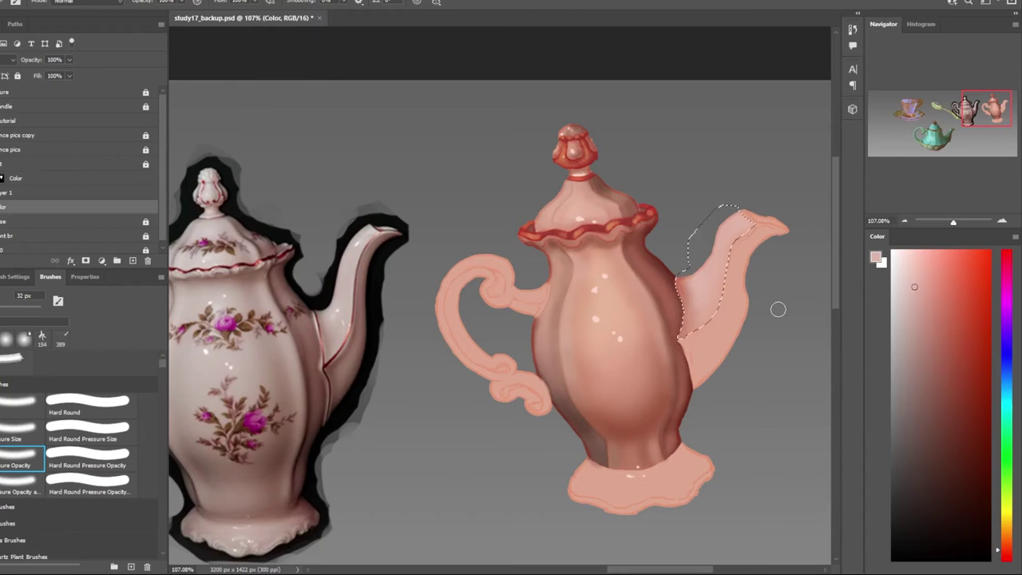
alt+scroll(778, 309, down, 5)
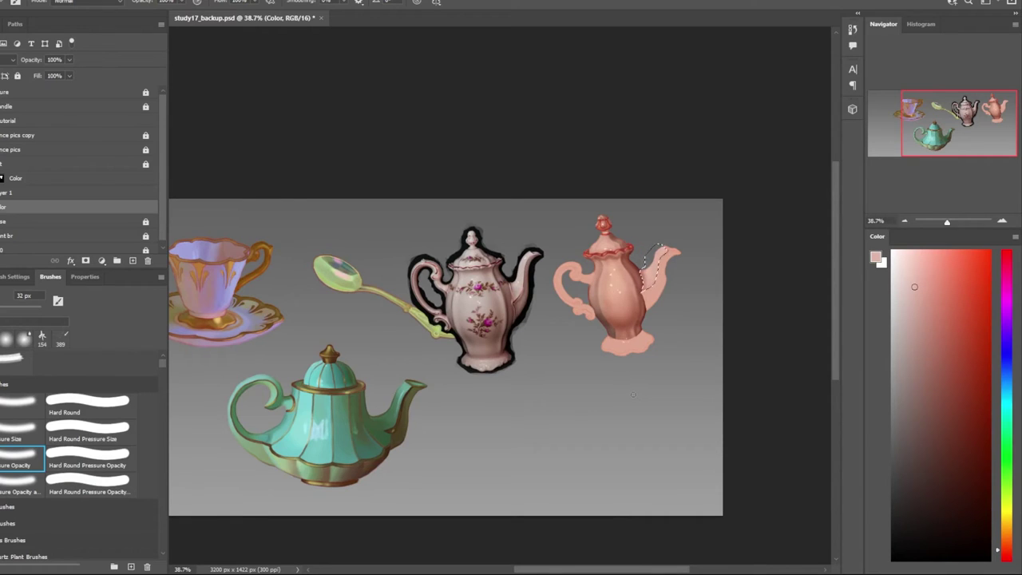
Eyedrop colours along the reference teapot's spout, from the tip downward
alt+scroll(738, 343, up, 5)
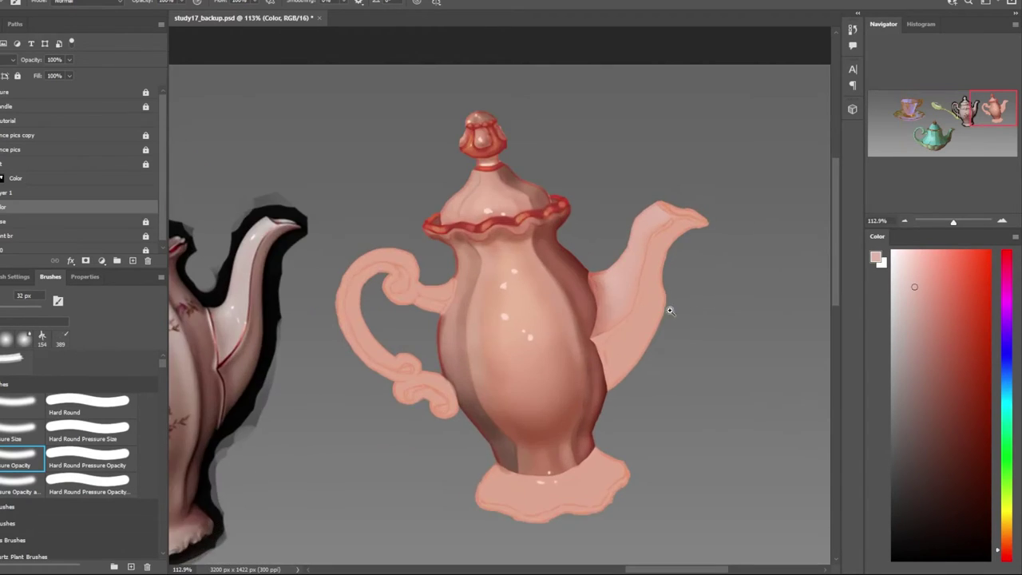
alt+scroll(647, 327, down, 1)
alt+scroll(339, 311, up, 5)
alt+scroll(346, 317, up, 3)
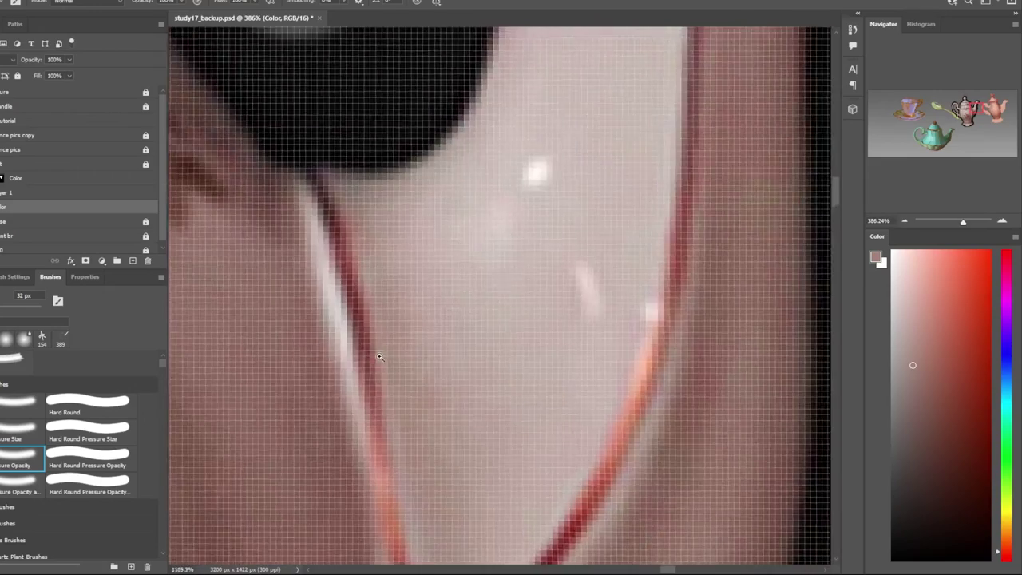
alt+scroll(468, 296, up, 3)
alt+scroll(502, 293, down, 8)
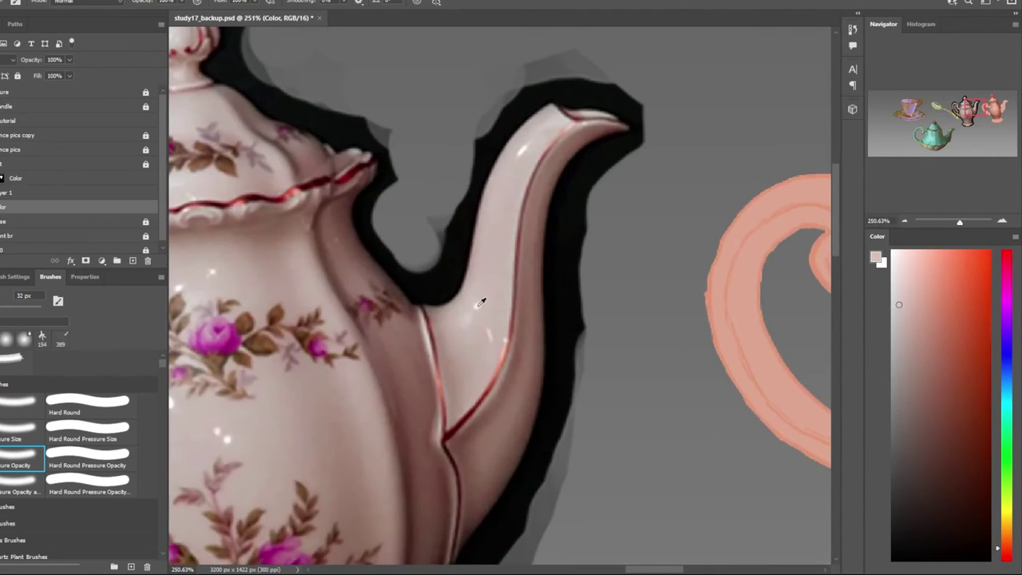
alt+click(480, 297)
alt+click(570, 117)
drag(570, 117, 520, 149)
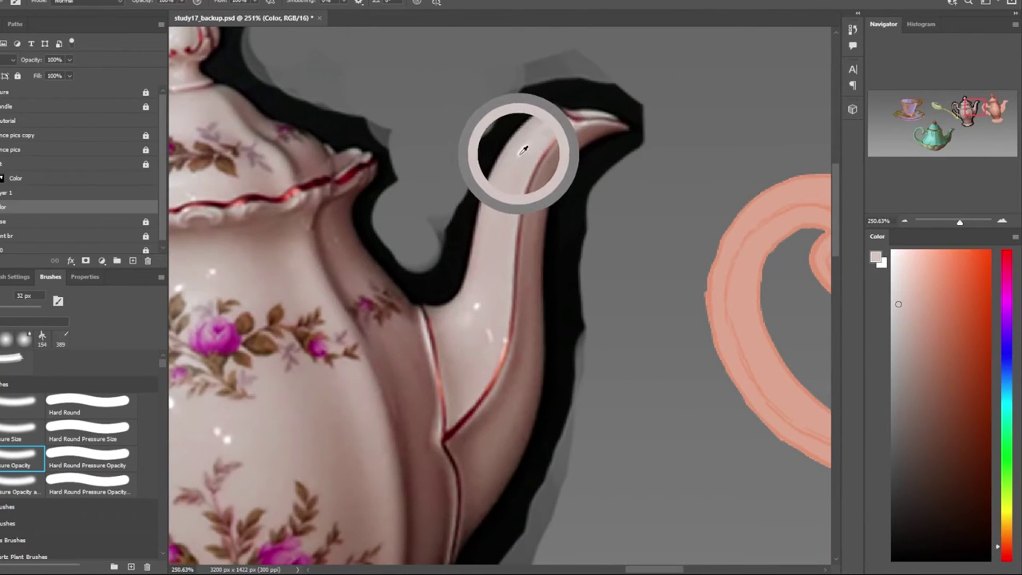
Lasso the lower part of the pink teapot's spout along its outer edge
alt+scroll(394, 288, down, 8)
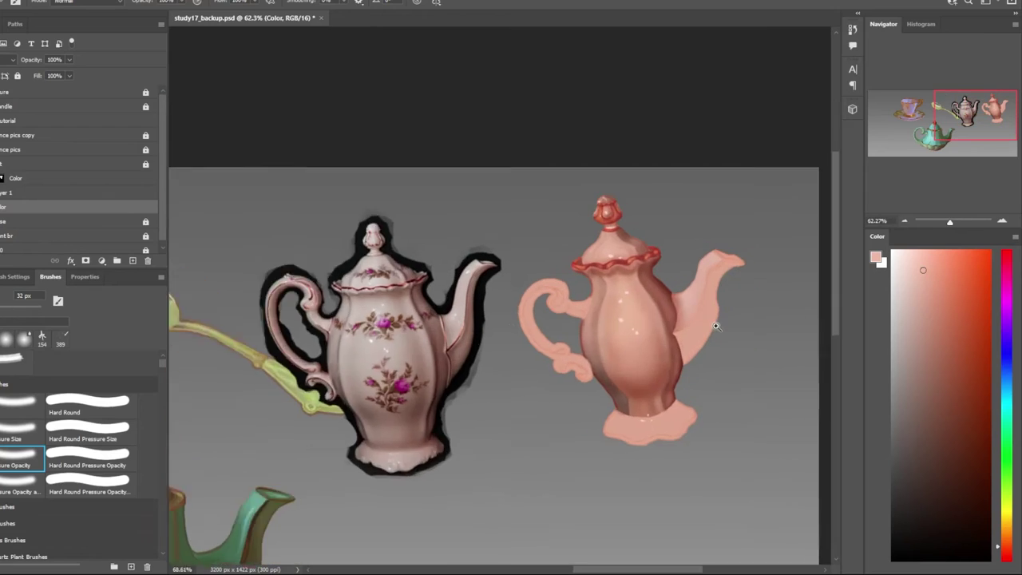
alt+scroll(689, 345, up, 5)
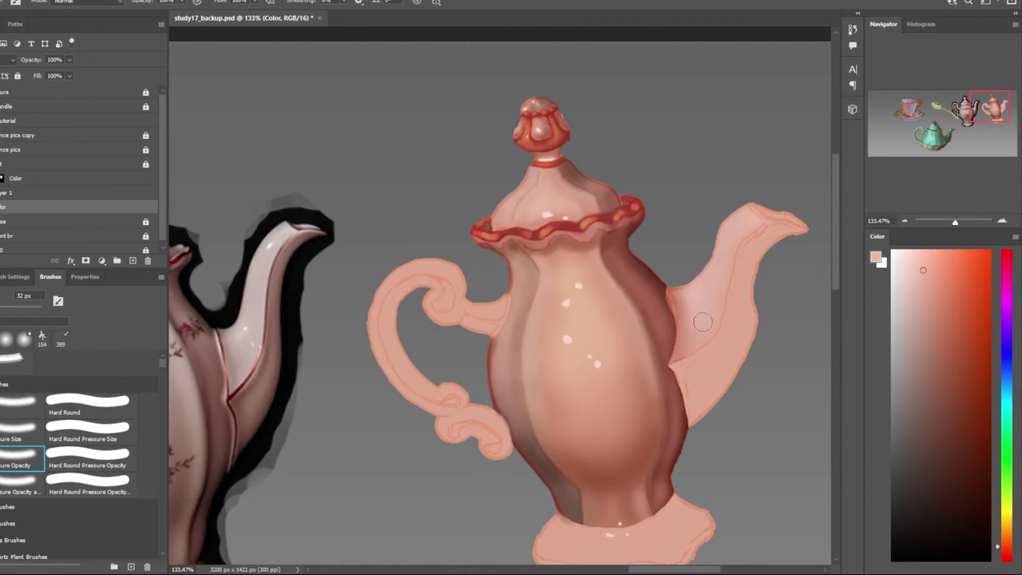
scroll(618, 312, down, 2)
key(l)
scroll(773, 252, up, 4)
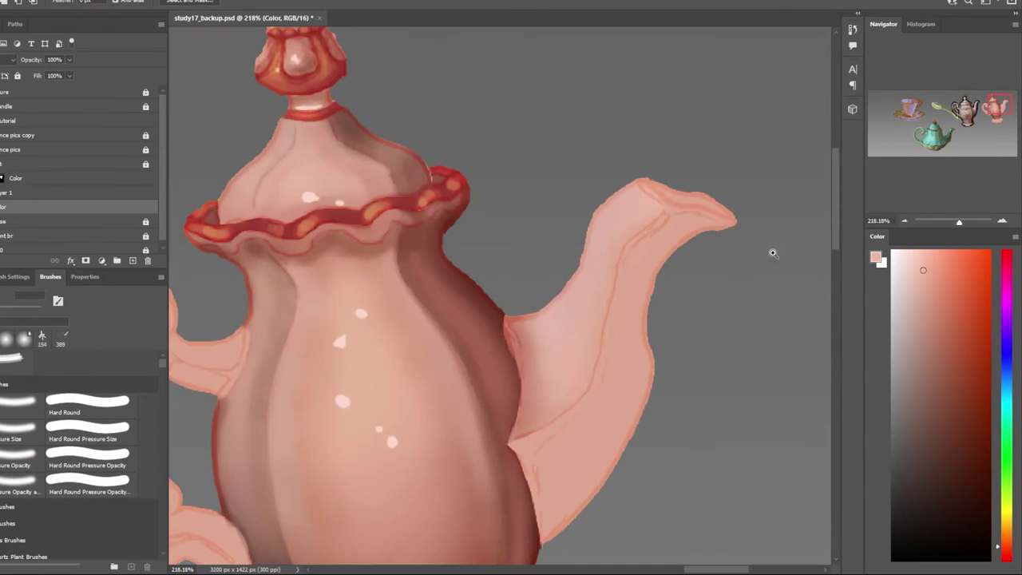
drag(732, 228, 670, 219)
scroll(559, 239, down, 2)
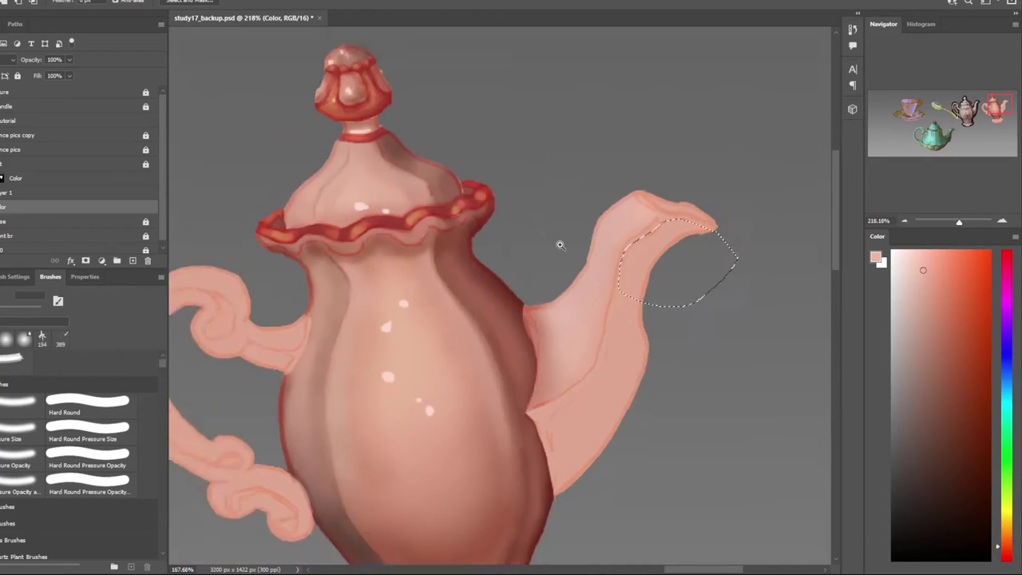
scroll(645, 167, up, 3)
drag(645, 166, 585, 308)
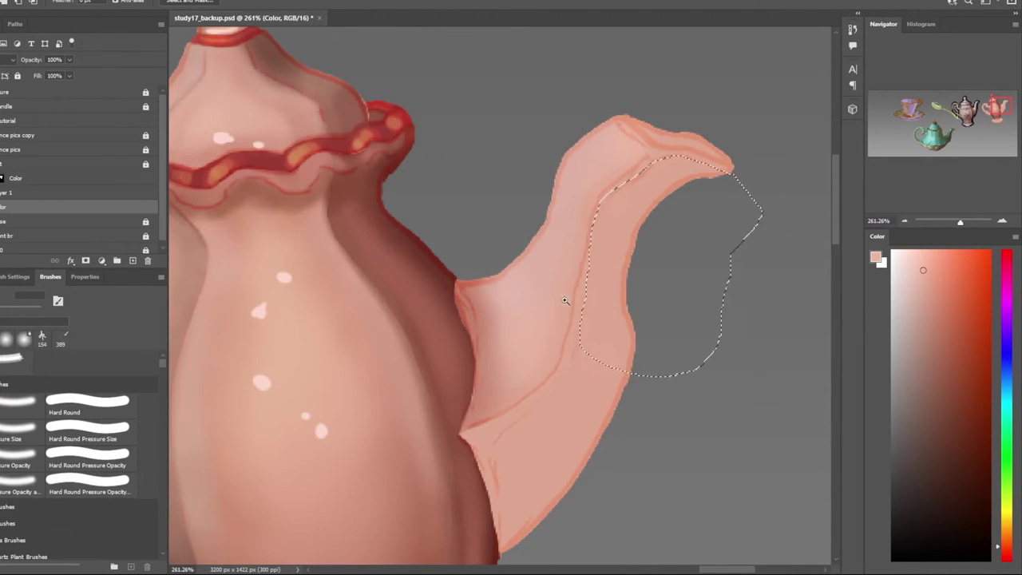
scroll(566, 296, up, 2)
mouse_move(597, 176)
mouse_down()
mouse_move(585, 234)
mouse_move(507, 339)
mouse_move(474, 429)
mouse_up()
scroll(474, 428, down, 4)
scroll(492, 295, up, 3)
drag(493, 295, 514, 408)
Paint a dark brown shadow inside the spout selection with a large brush
scroll(513, 408, down, 4)
scroll(566, 369, down, 1)
scroll(566, 368, up, 4)
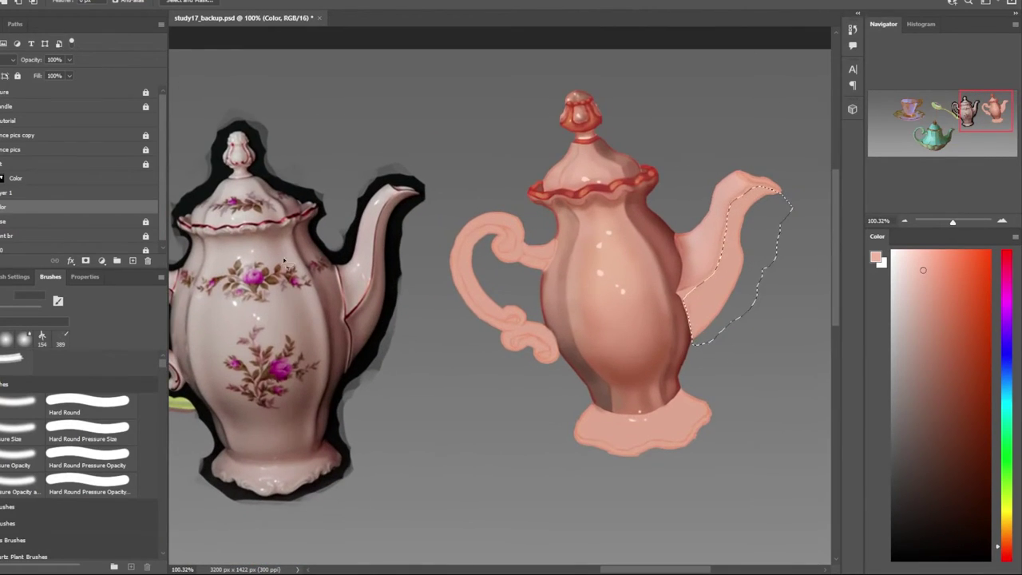
click(20, 459)
click(947, 359)
drag(679, 327, 742, 200)
Set the brush to 29 px and paint a dark stroke from spout tip toward body
scroll(435, 252, up, 2)
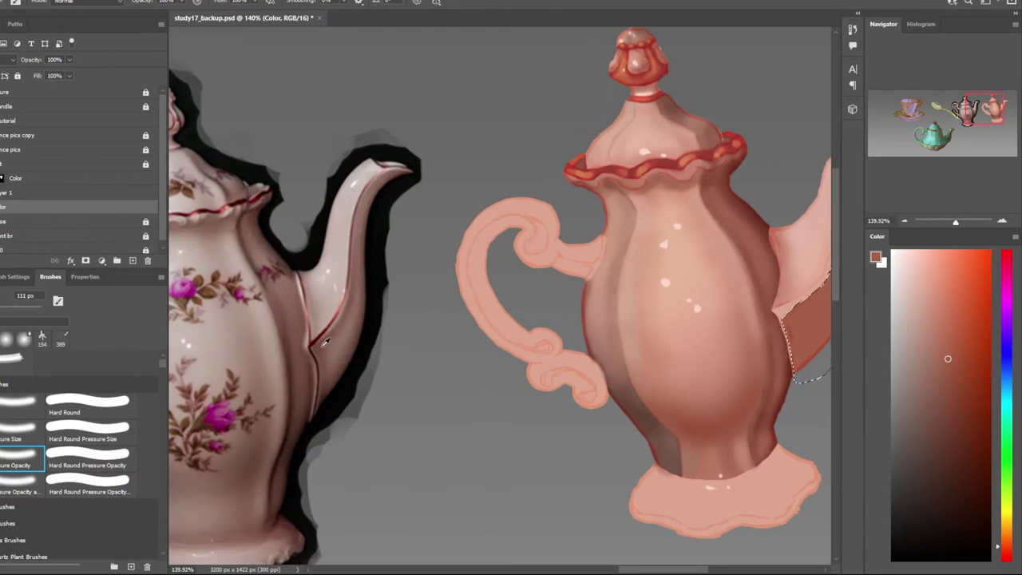
scroll(405, 325, down, 1)
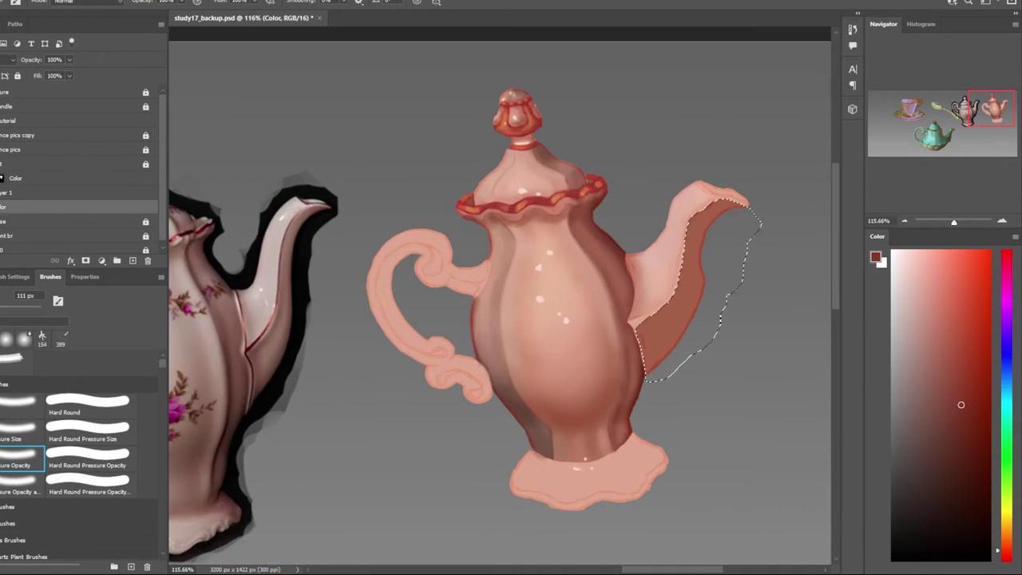
key(bracketleft)
key(bracketleft)
key(bracketleft)
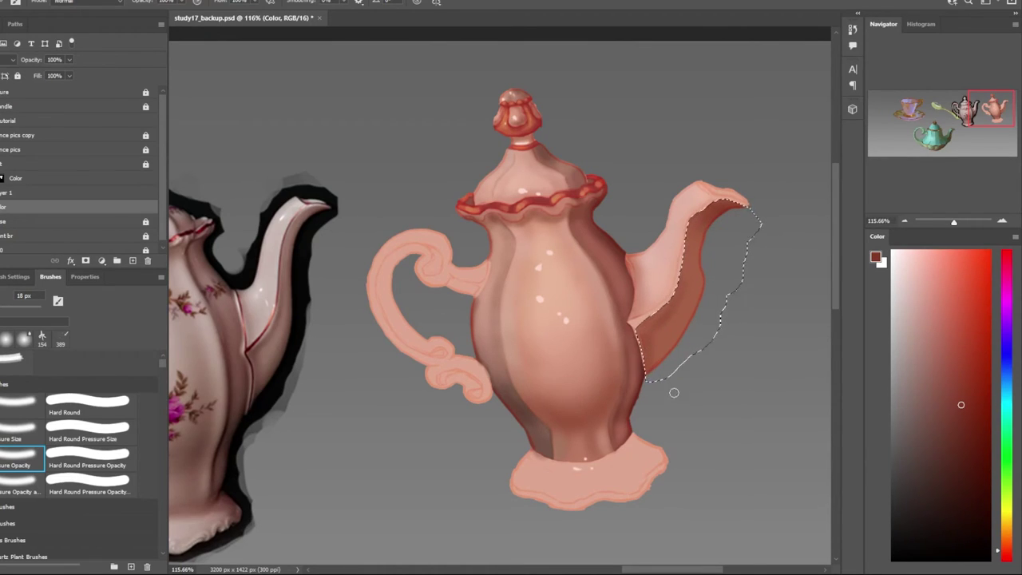
key(bracketright)
key(bracketright)
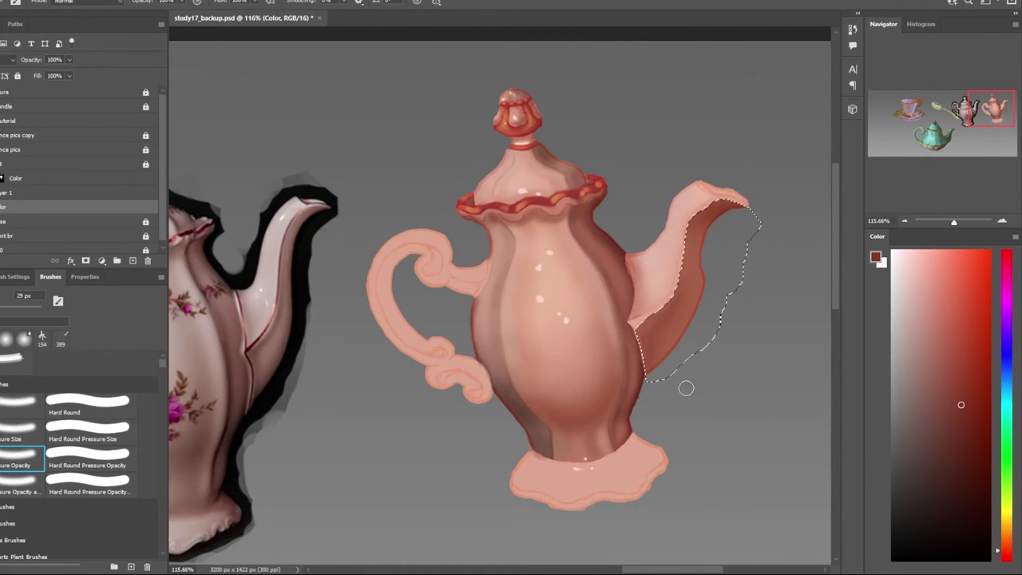
drag(707, 269, 639, 369)
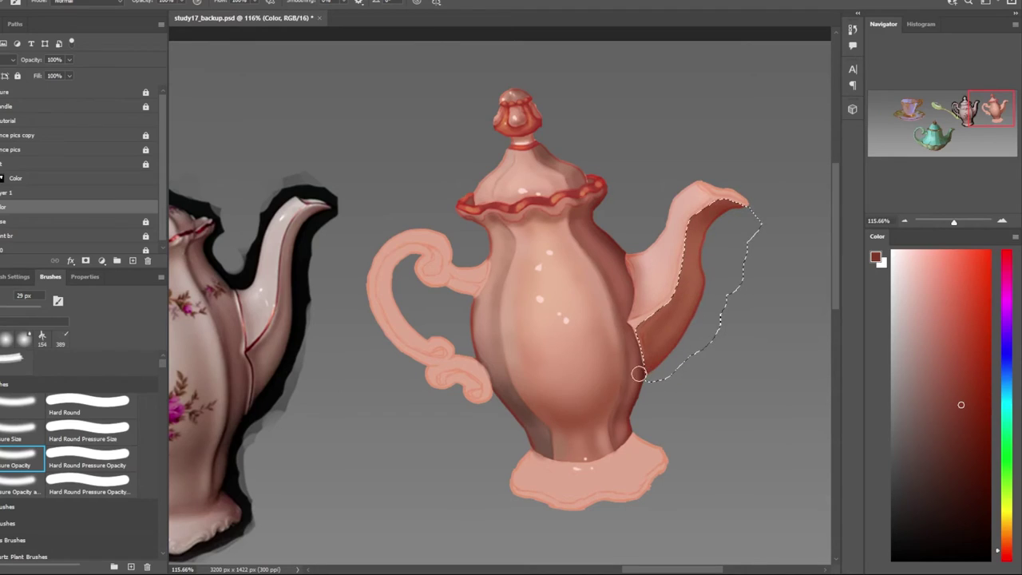
Stroke the spout's inner edge with a lighter brown-pink, then sample the reference spout's seam
alt+click(692, 264)
drag(675, 303, 693, 233)
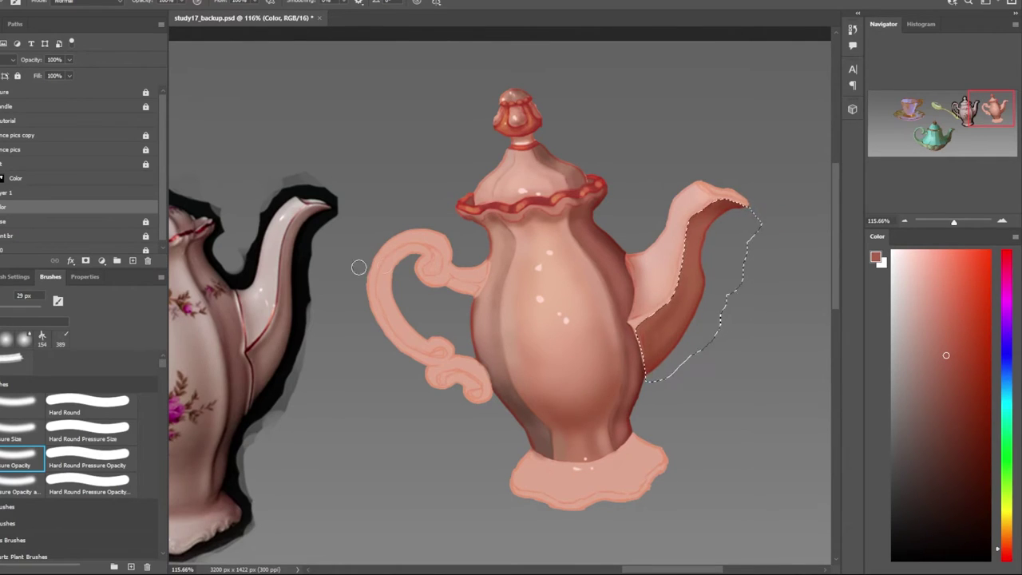
scroll(359, 267, down, 2)
scroll(684, 416, down, 2)
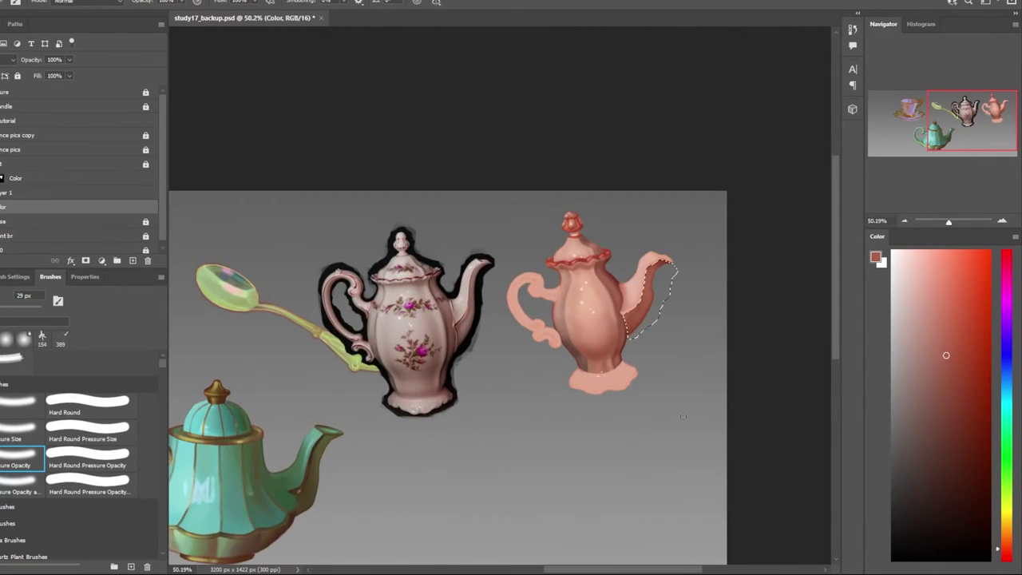
scroll(670, 291, up, 3)
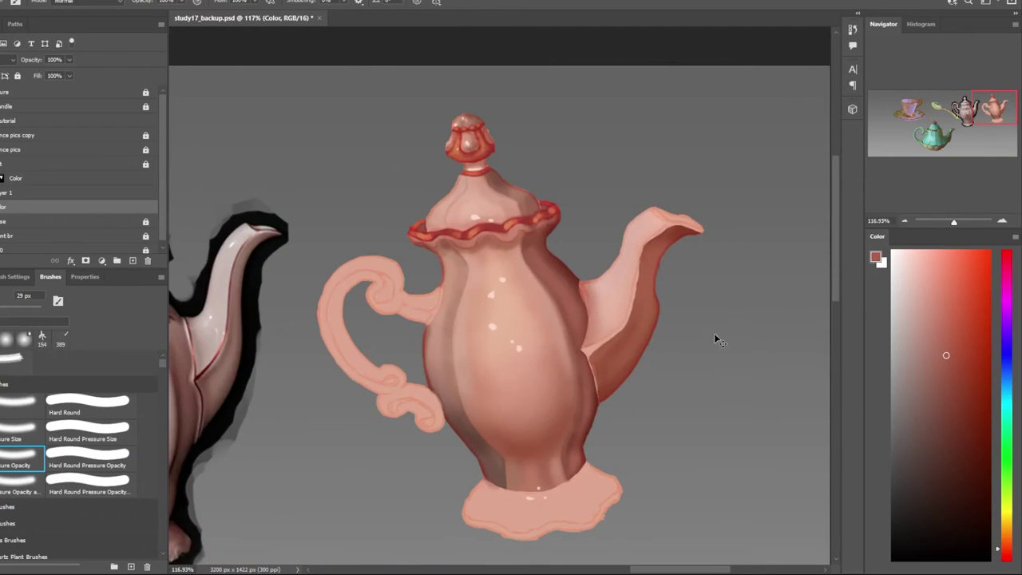
scroll(714, 340, down, 1)
scroll(361, 397, up, 5)
alt+click(354, 372)
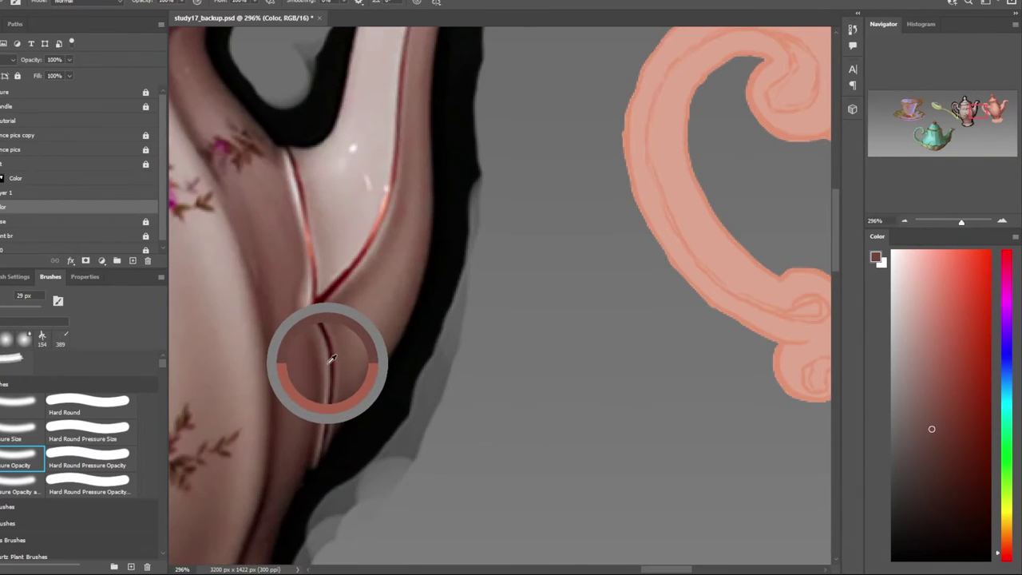
Sample the reference spout's colours and paint light 7 px strokes down the spout edge
drag(332, 360, 312, 293)
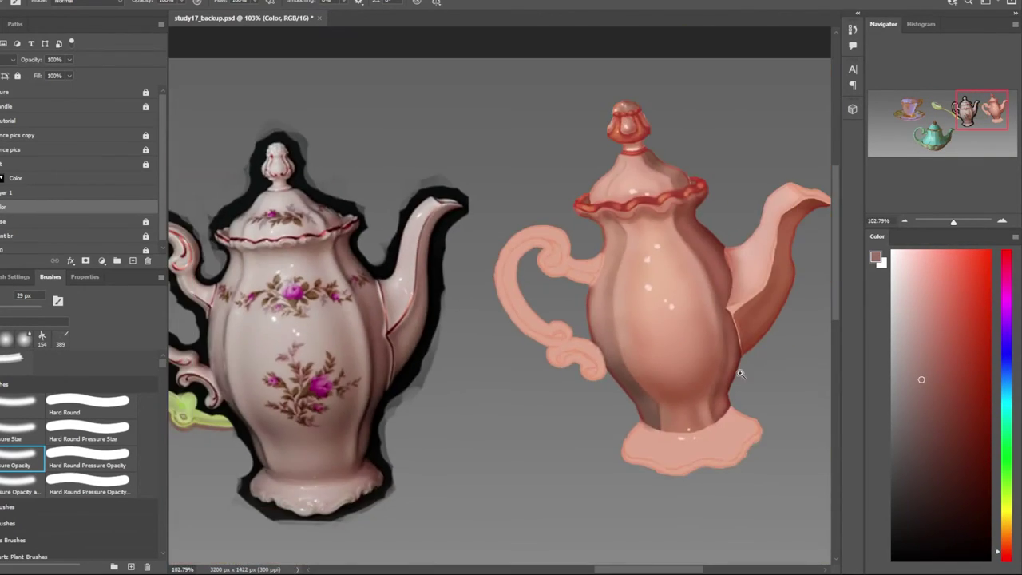
scroll(727, 377, down, 2)
scroll(727, 376, down, 2)
scroll(654, 388, up, 4)
drag(639, 399, 618, 319)
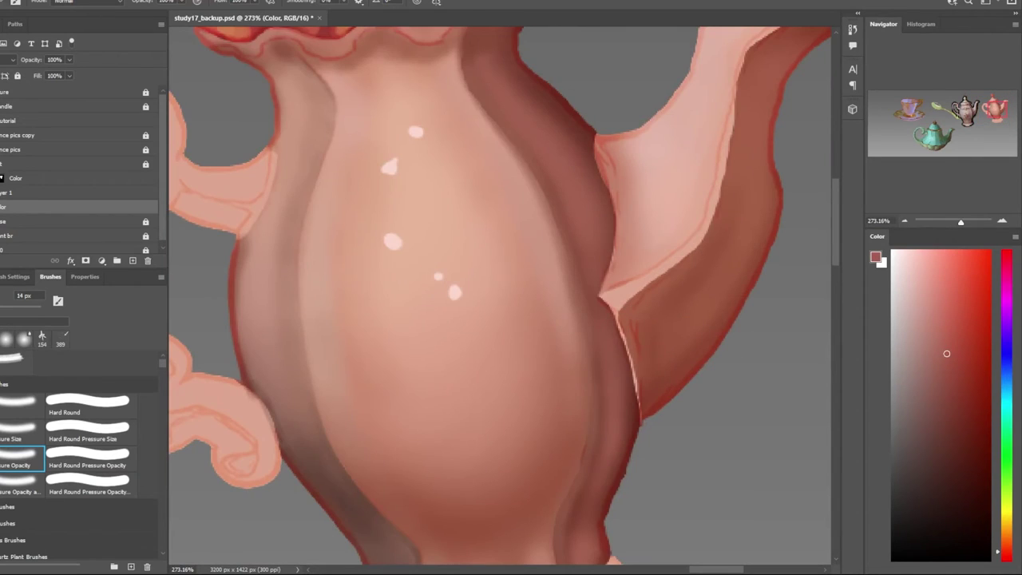
alt+click(599, 297)
key(bracketleft)
key(bracketleft)
key(bracketleft)
drag(601, 167, 606, 296)
Paint a dark stroke sampled from the teapot along the spout's top edge
scroll(625, 347, down, 3)
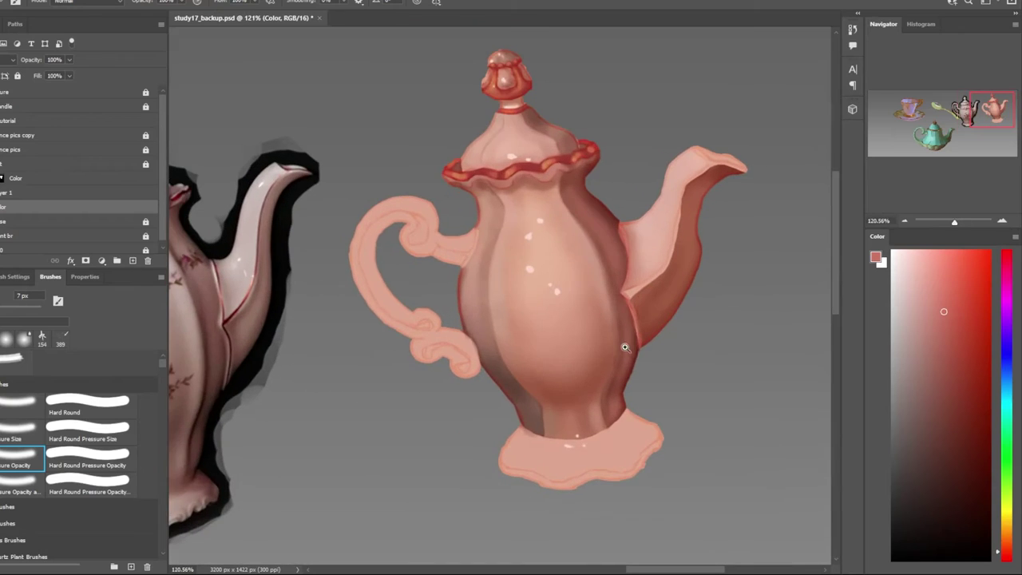
scroll(305, 171, up, 3)
alt+click(301, 188)
scroll(479, 319, down, 3)
scroll(741, 114, up, 5)
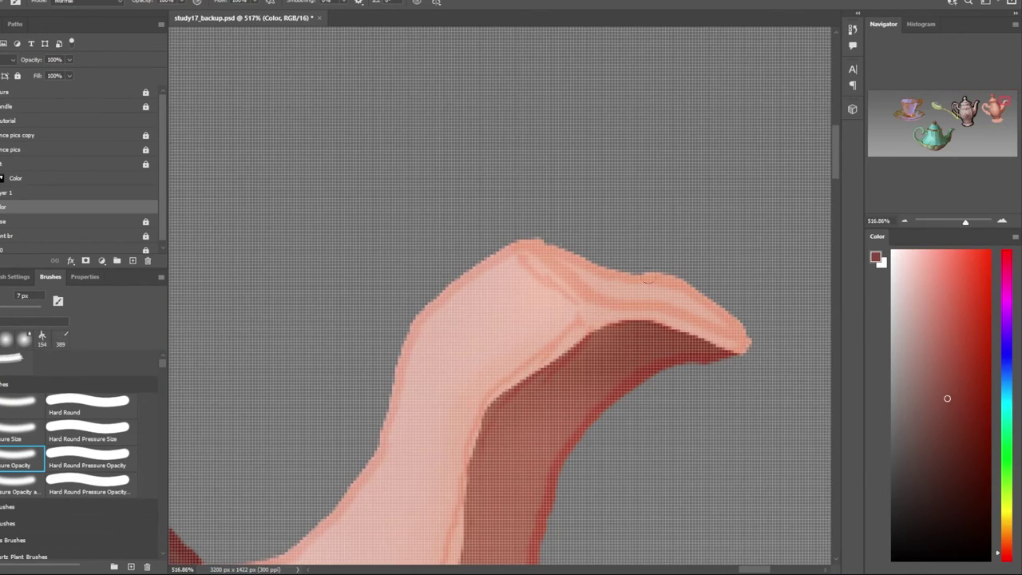
drag(533, 244, 623, 296)
scroll(566, 296, down, 3)
scroll(629, 290, down, 2)
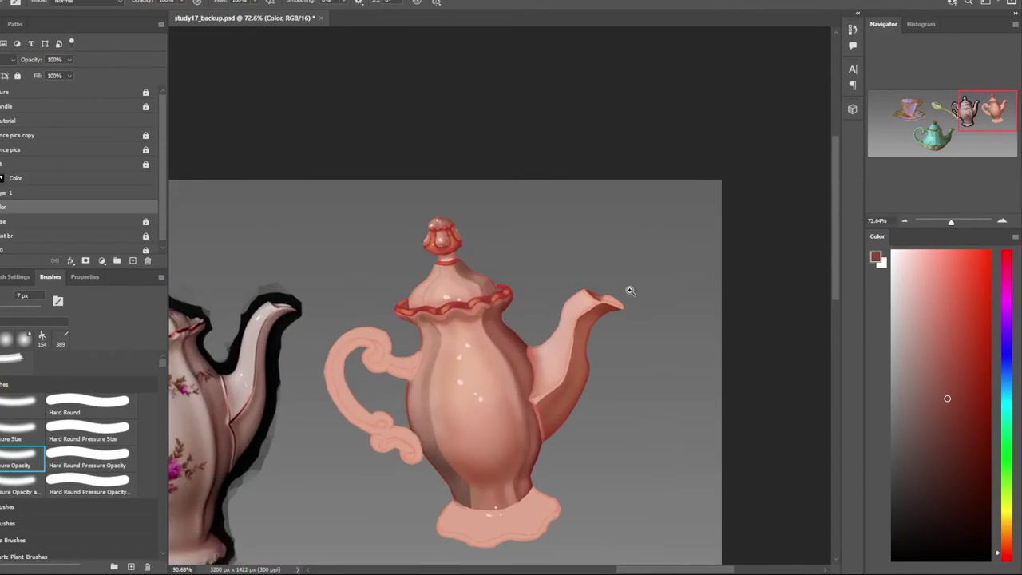
scroll(527, 291, up, 5)
mouse_move(527, 291)
mouse_down()
mouse_move(578, 327)
mouse_move(647, 343)
mouse_up()
On Layer 1 with a 21 px brush, paint dark red along the spout's top edge and tip
key(bracketright)
key(bracketright)
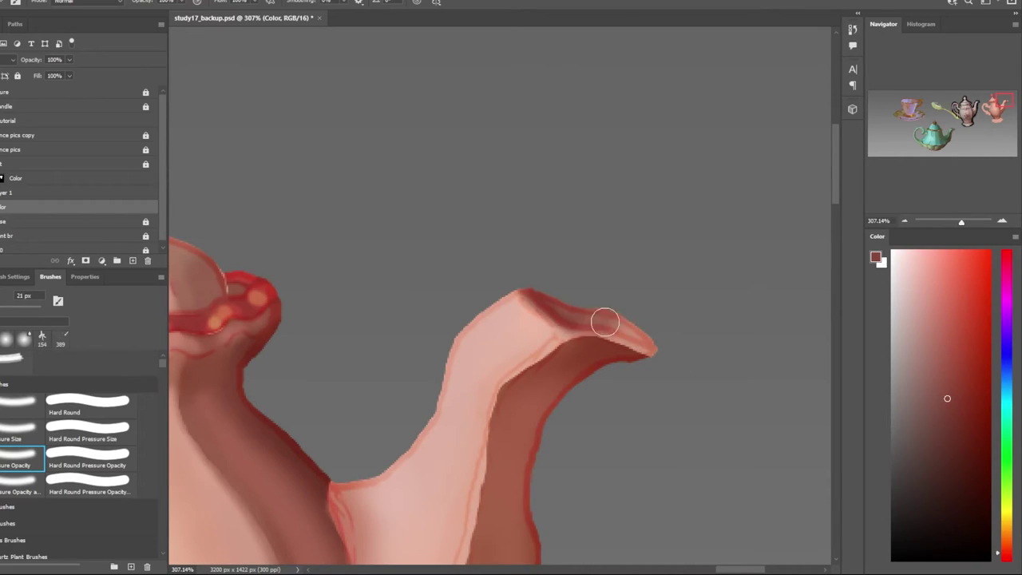
alt+click(604, 319)
scroll(623, 325, down, 5)
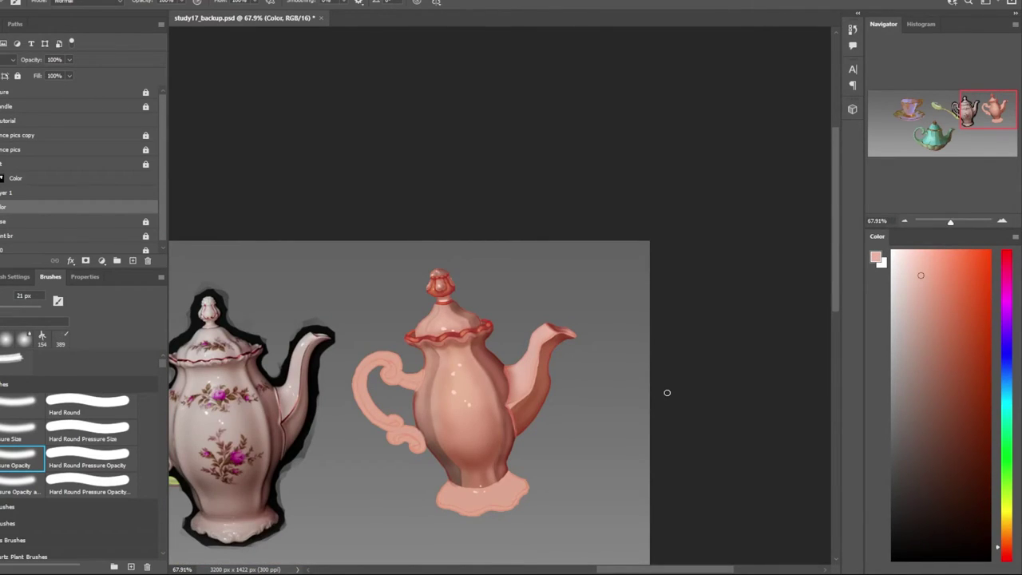
scroll(479, 343, up, 2)
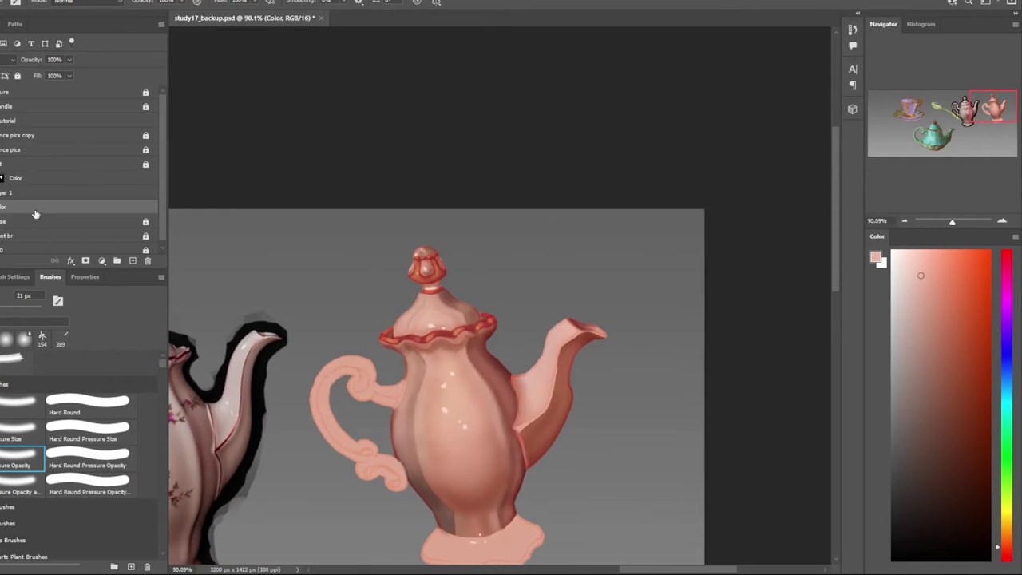
key(alt+bracketright)
scroll(456, 331, up, 3)
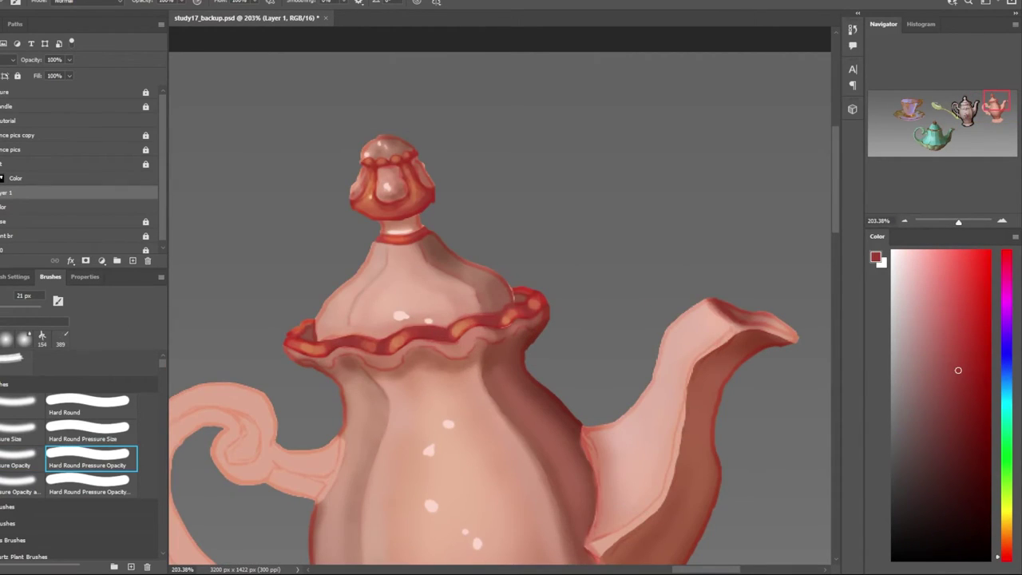
scroll(484, 297, up, 2)
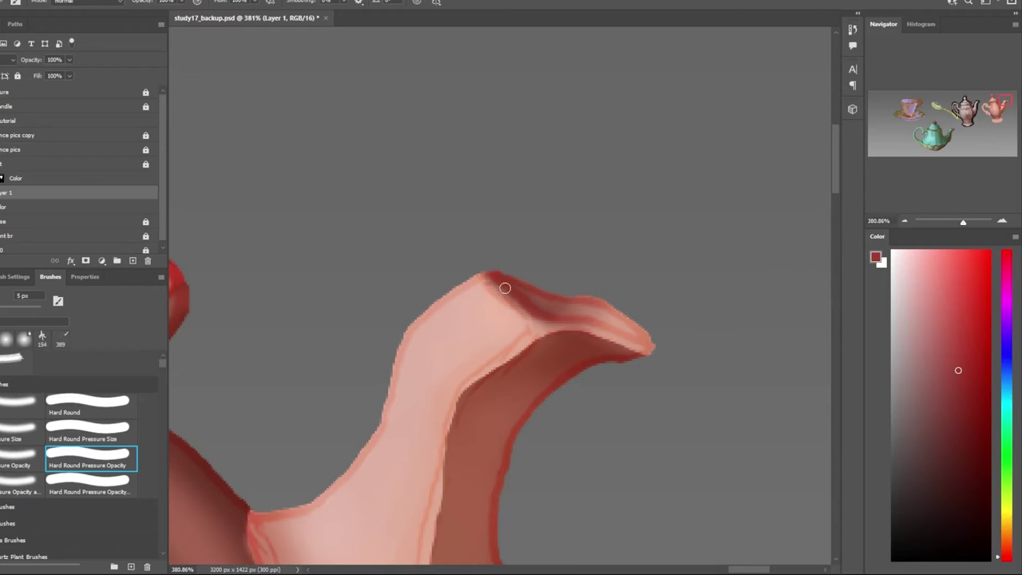
mouse_move(504, 287)
mouse_down()
mouse_move(570, 327)
mouse_move(655, 350)
mouse_up()
scroll(630, 376, down, 5)
scroll(591, 391, down, 1)
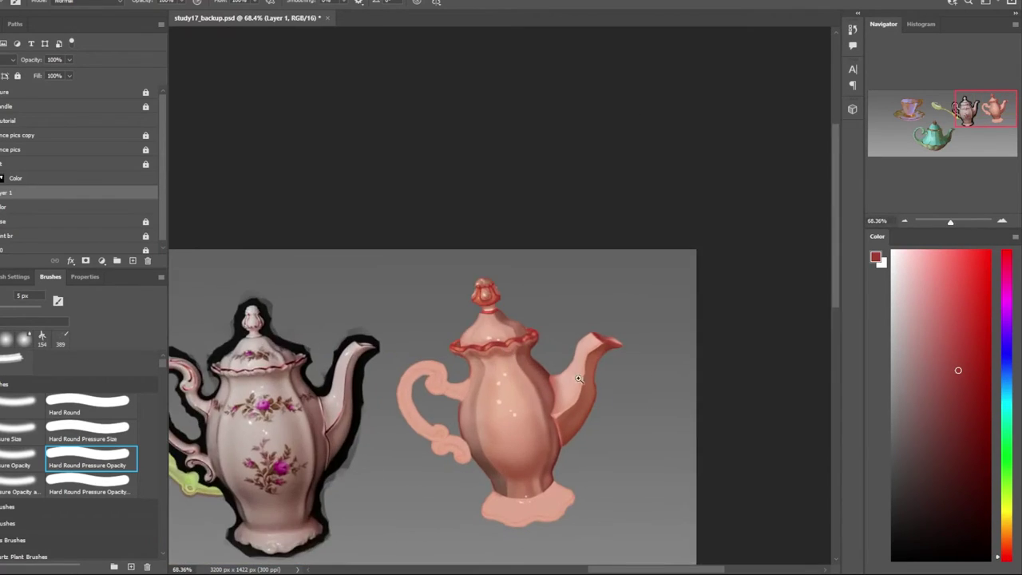
scroll(579, 378, up, 3)
drag(595, 237, 543, 281)
Paint a dark red line along the spout's inner lower edge, tapering from 14 to 6 px
scroll(541, 315, up, 1)
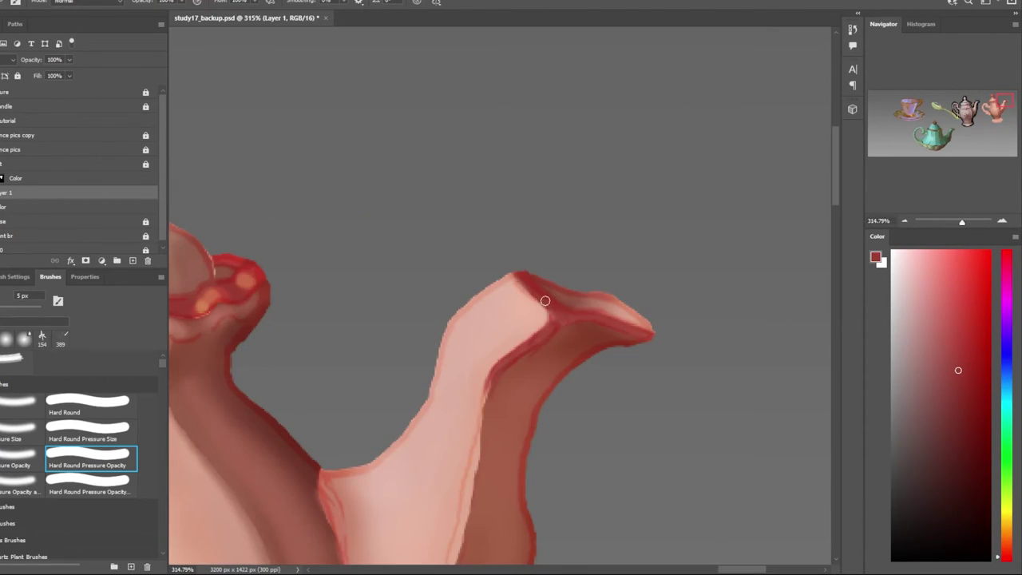
scroll(544, 300, down, 3)
scroll(477, 299, up, 2)
scroll(367, 376, up, 1)
key(bracketright)
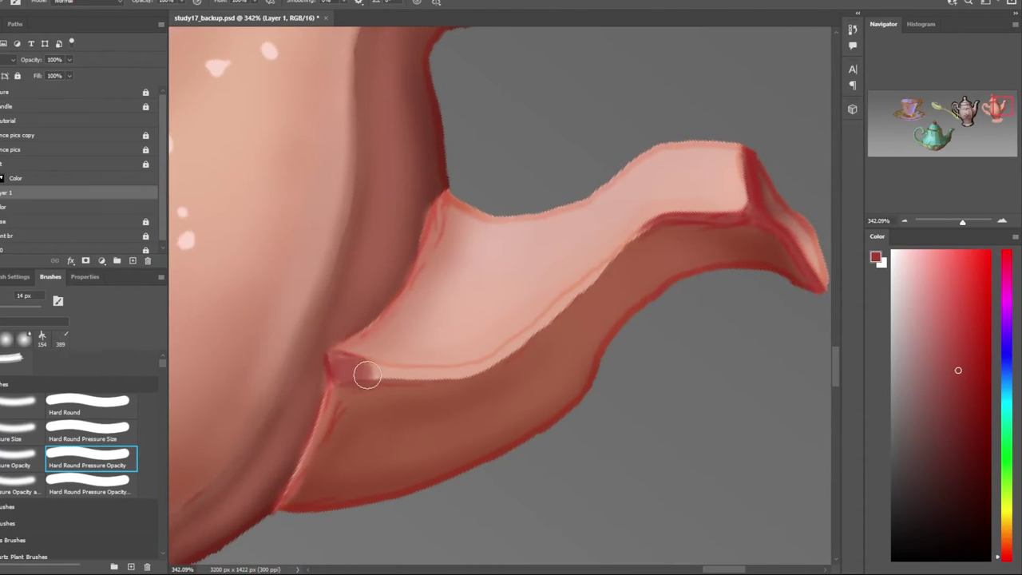
mouse_move(329, 359)
mouse_down()
mouse_move(407, 375)
mouse_move(447, 369)
mouse_up()
key(bracketleft)
key(bracketleft)
mouse_move(383, 371)
mouse_down()
mouse_move(483, 369)
mouse_move(589, 273)
mouse_up()
key(bracketleft)
key(bracketleft)
key(bracketleft)
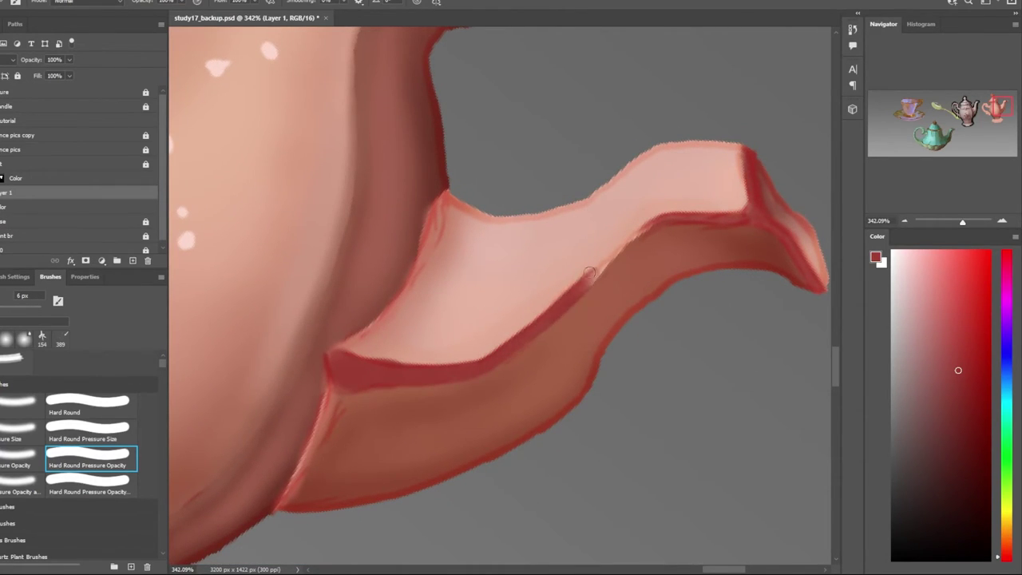
drag(589, 273, 738, 212)
Rotate the view and extend the dark red line along the spout's inner edge
scroll(561, 359, down, 2)
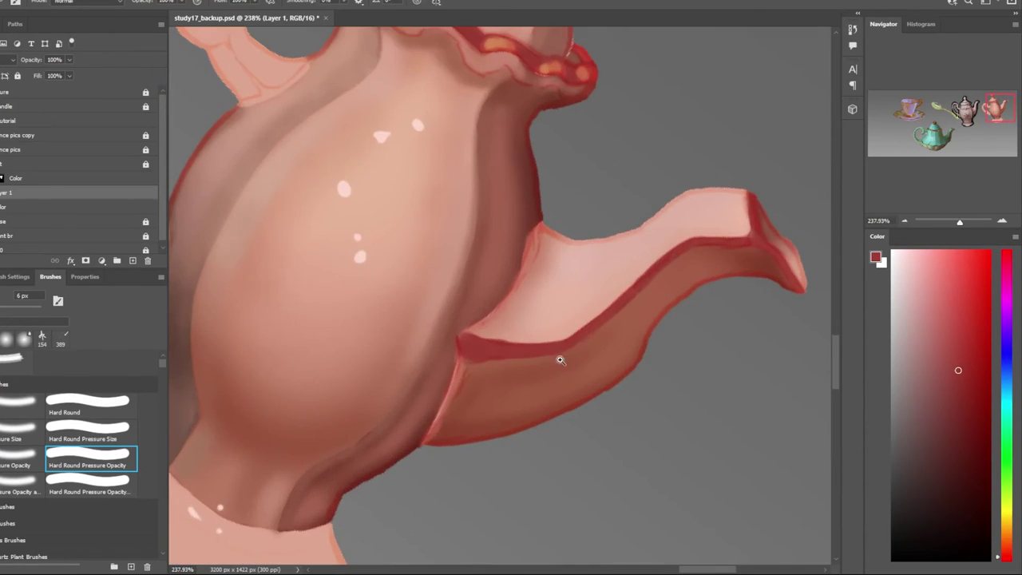
scroll(561, 360, down, 5)
drag(560, 360, 558, 237)
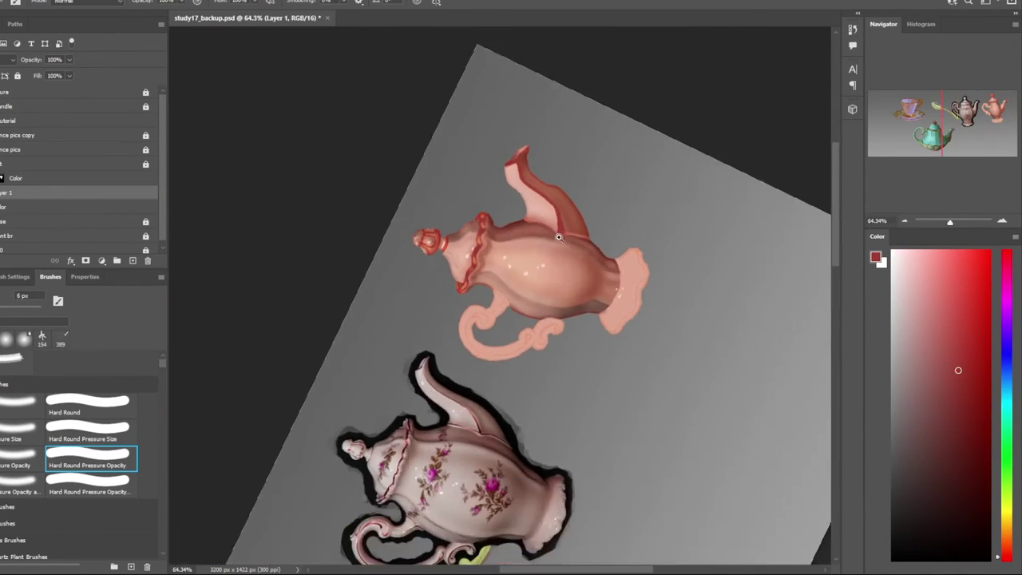
scroll(559, 237, up, 5)
mouse_move(409, 206)
mouse_down()
mouse_move(627, 288)
mouse_move(764, 299)
mouse_up()
scroll(764, 299, down, 5)
drag(522, 315, 626, 452)
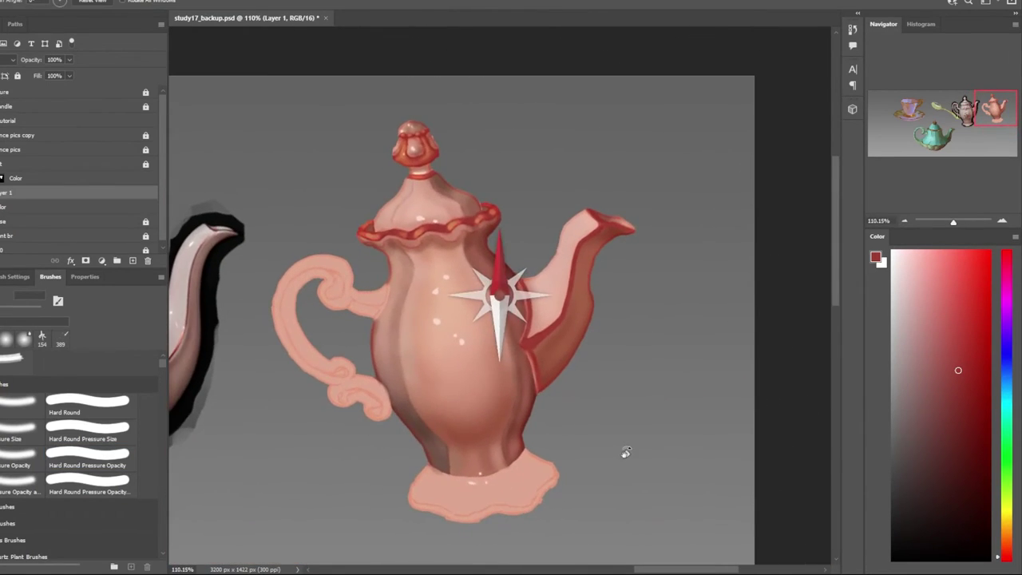
scroll(671, 322, down, 2)
scroll(532, 256, up, 5)
Sample a lighter red from the teapot and lid, ending on a light orange tint
alt+click(527, 263)
scroll(527, 264, down, 5)
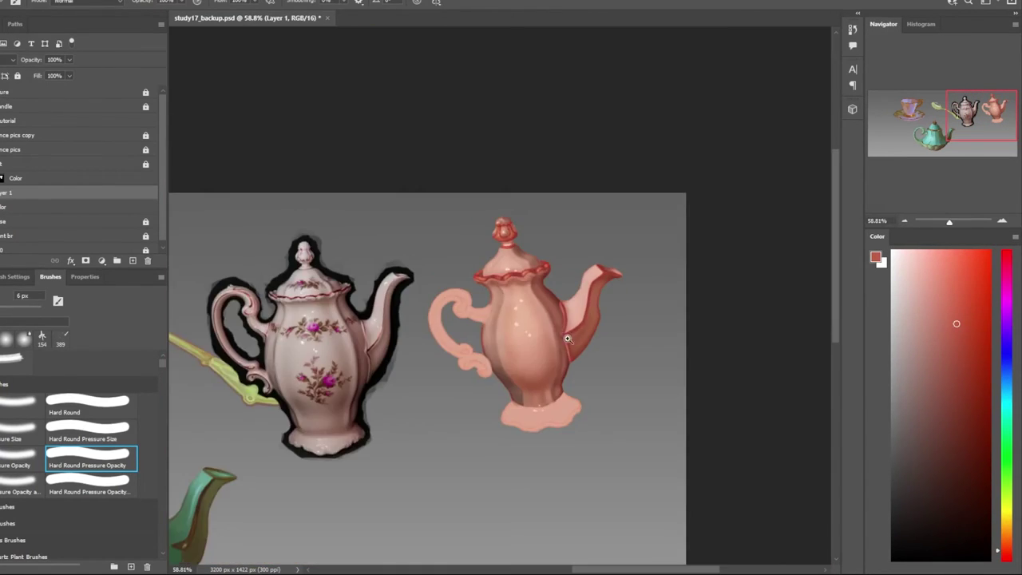
scroll(520, 270, up, 2)
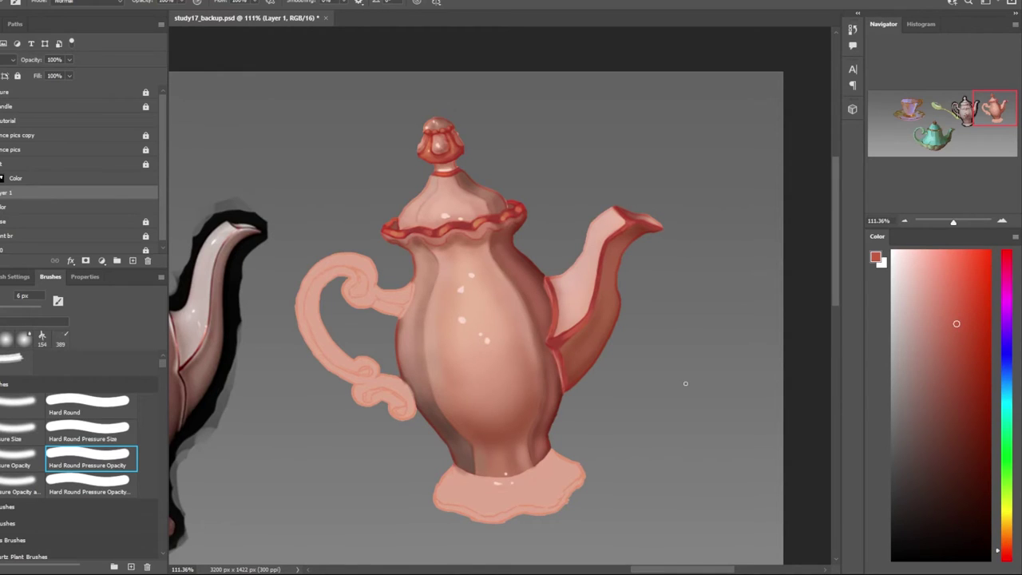
scroll(471, 209, up, 5)
alt+click(490, 285)
scroll(582, 383, down, 3)
scroll(640, 363, down, 2)
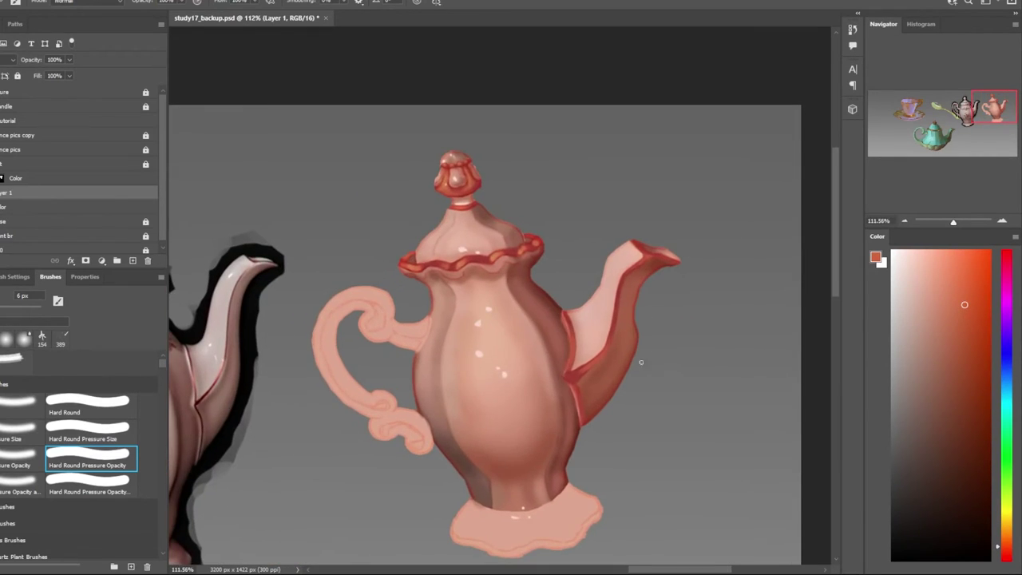
alt+click(606, 357)
scroll(619, 355, up, 5)
scroll(687, 399, down, 5)
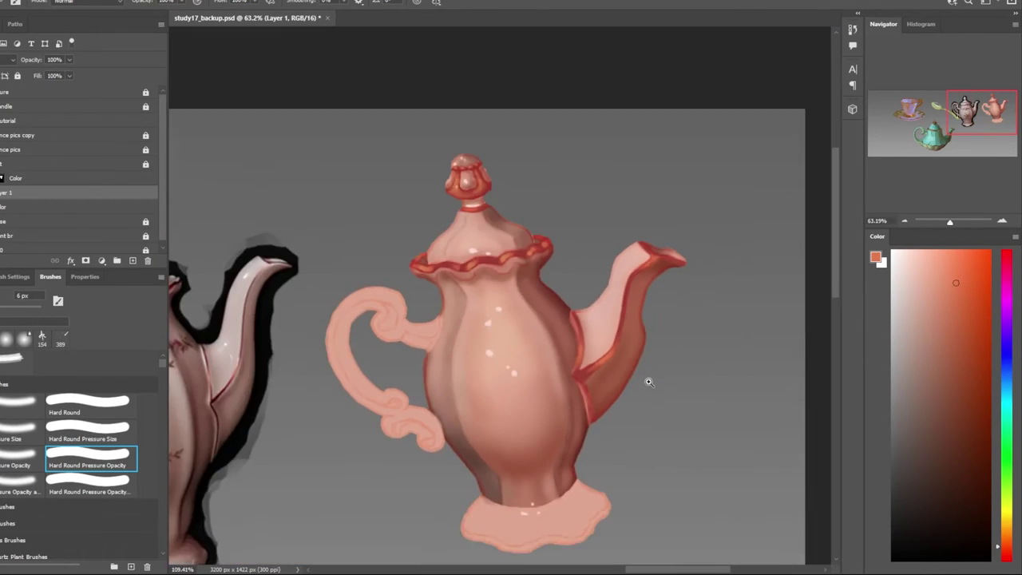
scroll(649, 380, down, 1)
Paint light pink strokes down the seam between the spout and body
alt+click(605, 348)
scroll(580, 323, up, 3)
scroll(580, 324, up, 2)
mouse_move(550, 275)
mouse_down()
mouse_move(565, 372)
mouse_move(558, 423)
mouse_up()
scroll(607, 440, down, 4)
scroll(640, 459, up, 4)
drag(541, 279, 575, 385)
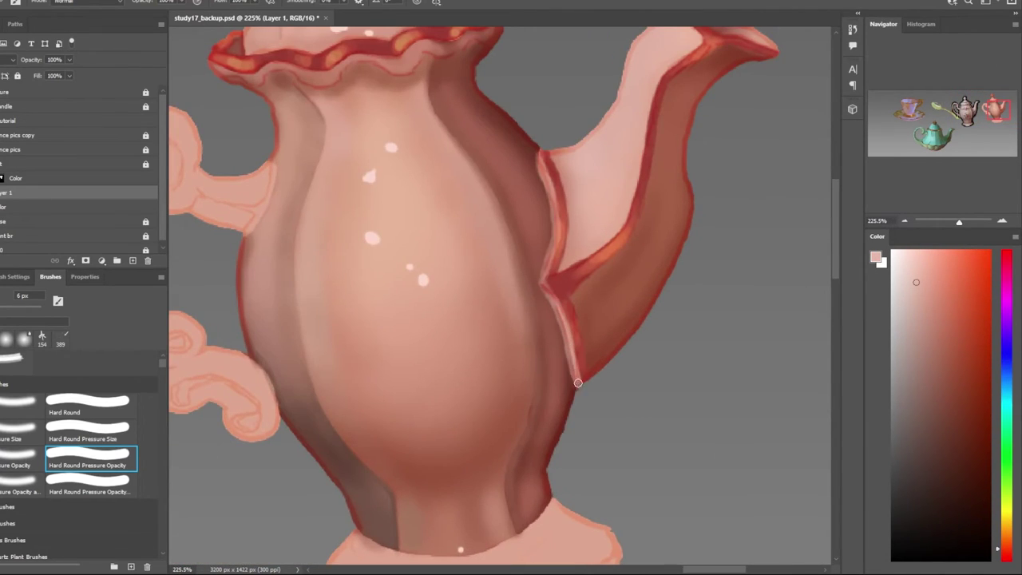
scroll(628, 384, down, 4)
scroll(579, 301, up, 4)
drag(578, 301, 600, 369)
scroll(600, 369, down, 2)
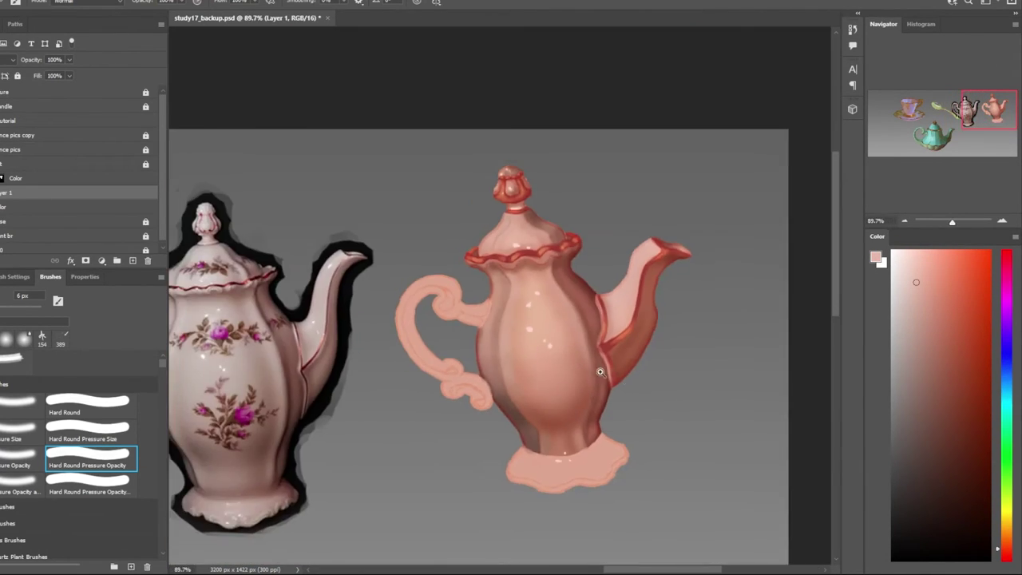
scroll(603, 369, down, 2)
Add a thin 2 px highlight along the spout's red seam, extending it downward
key(bracketleft)
key(bracketleft)
key(bracketleft)
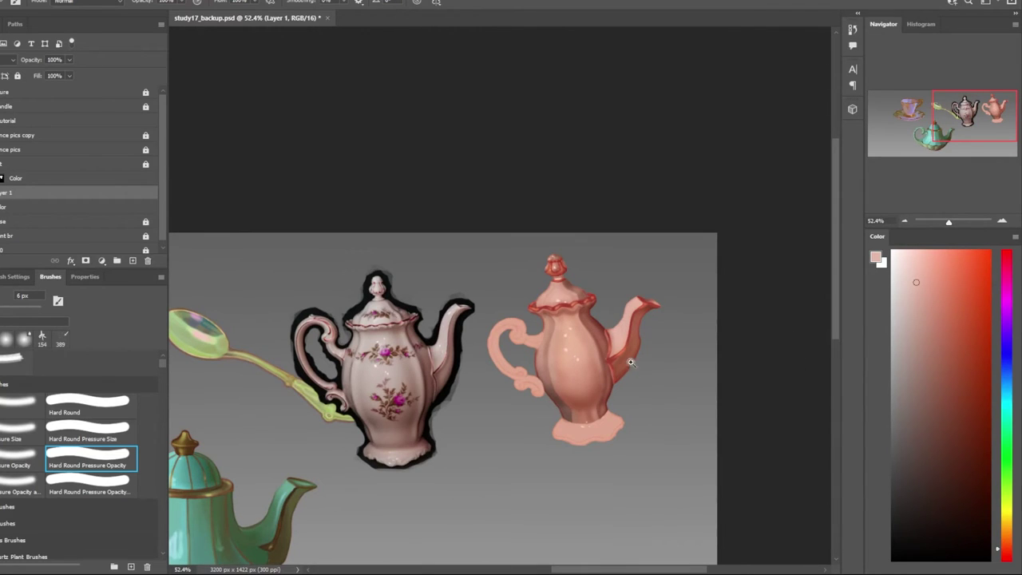
scroll(641, 391, up, 1)
scroll(641, 391, up, 2)
scroll(641, 391, up, 2)
drag(560, 193, 569, 228)
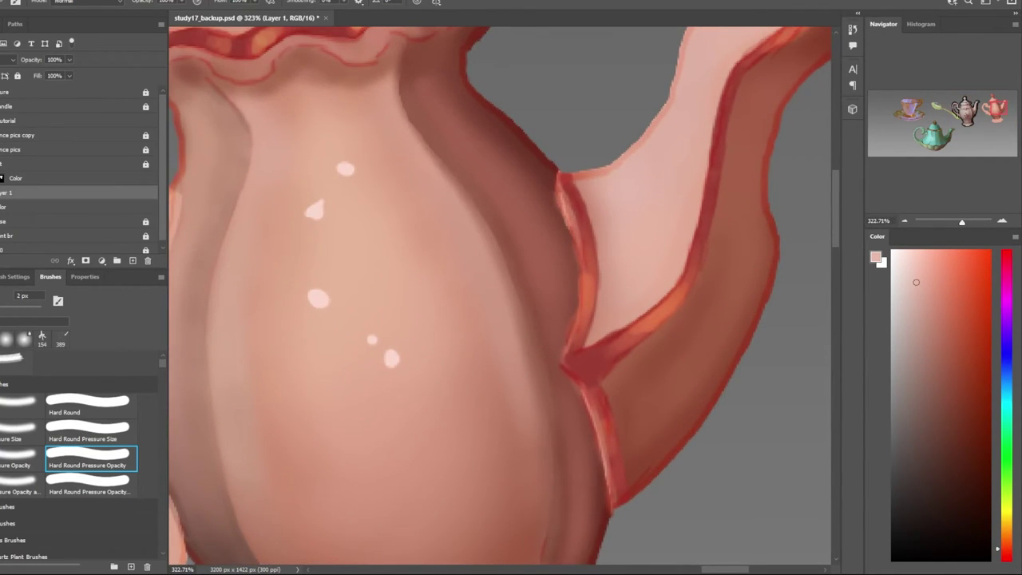
drag(560, 192, 581, 267)
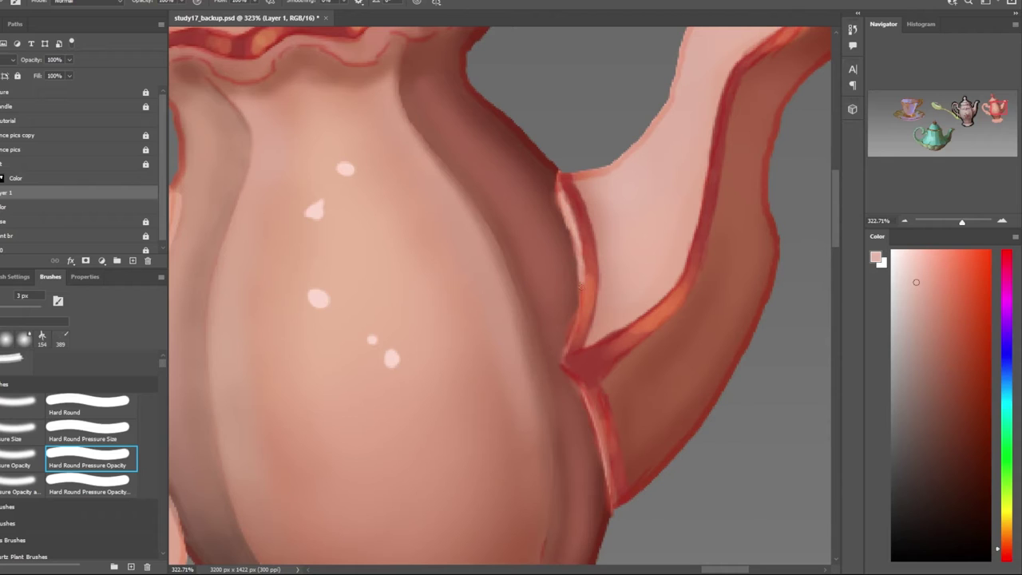
scroll(570, 214, down, 4)
scroll(589, 319, up, 4)
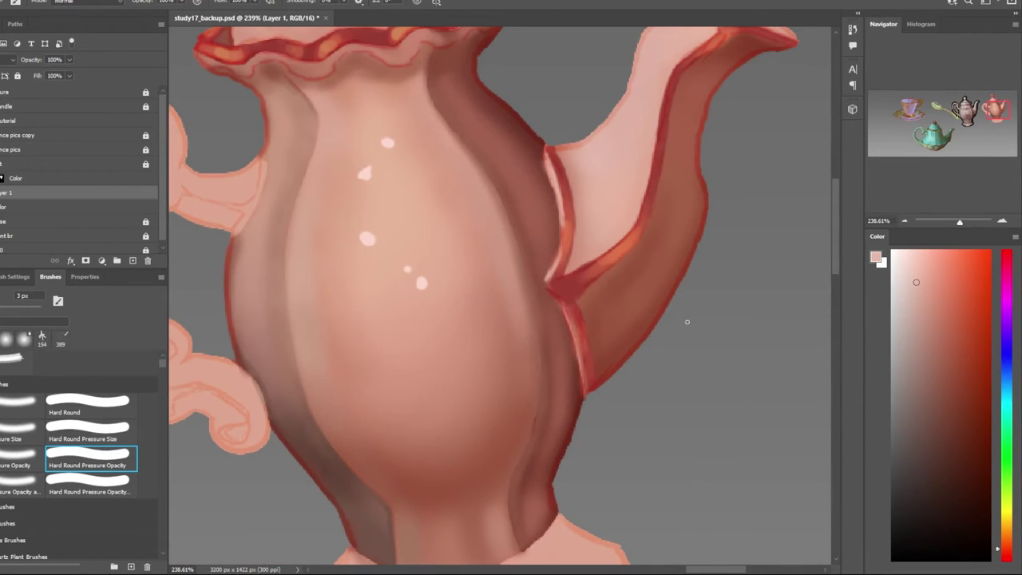
Tilt the canvas to inspect the teapot, reset it upright, and select the pressure-sized hard round brush
key(r)
mouse_move(686, 321)
mouse_down()
mouse_move(559, 359)
mouse_move(517, 438)
mouse_up()
scroll(559, 359, down, 4)
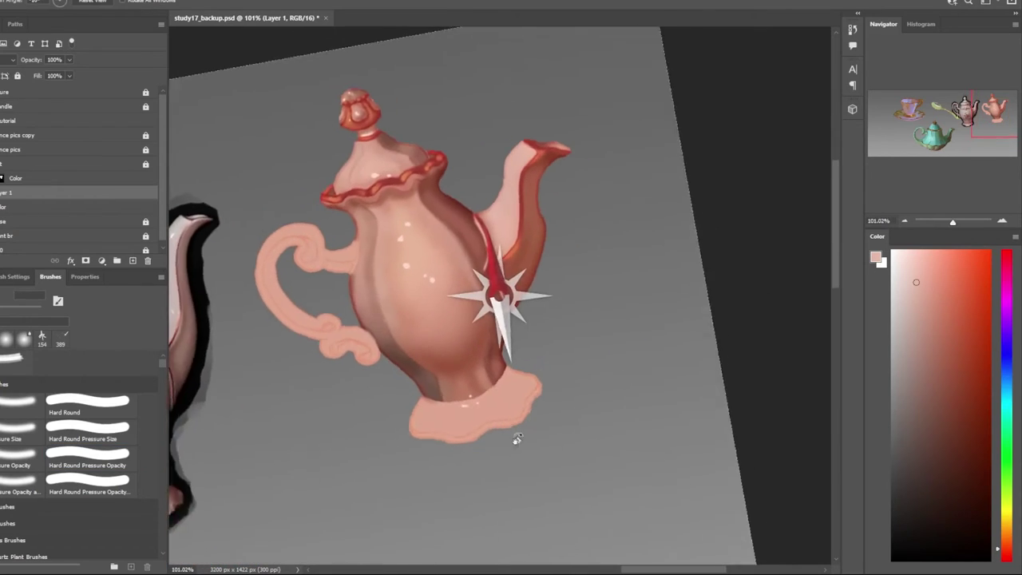
key(Escape)
key(b)
scroll(565, 252, down, 3)
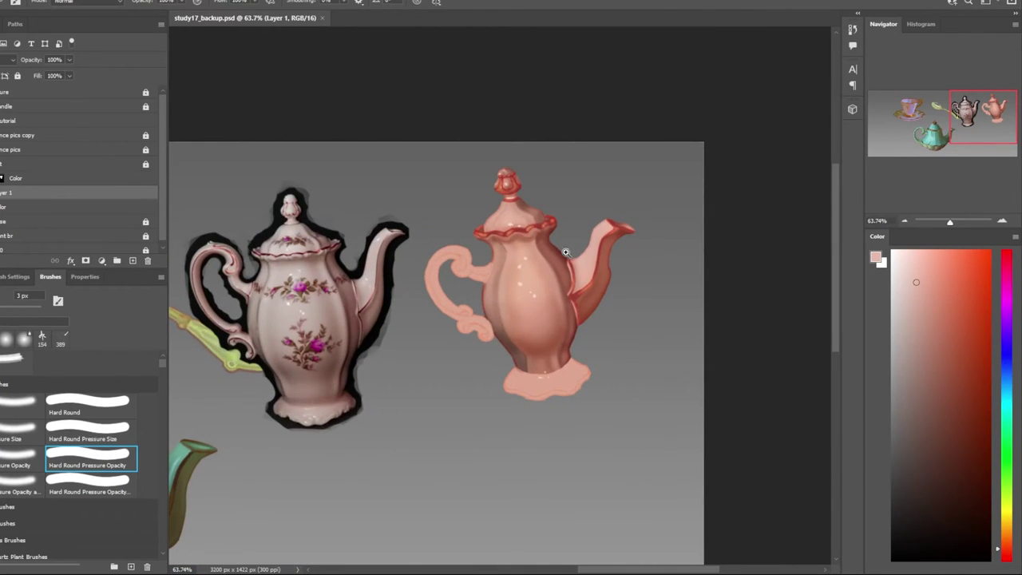
scroll(565, 252, up, 3)
scroll(558, 271, down, 3)
scroll(551, 288, up, 3)
key(comma)
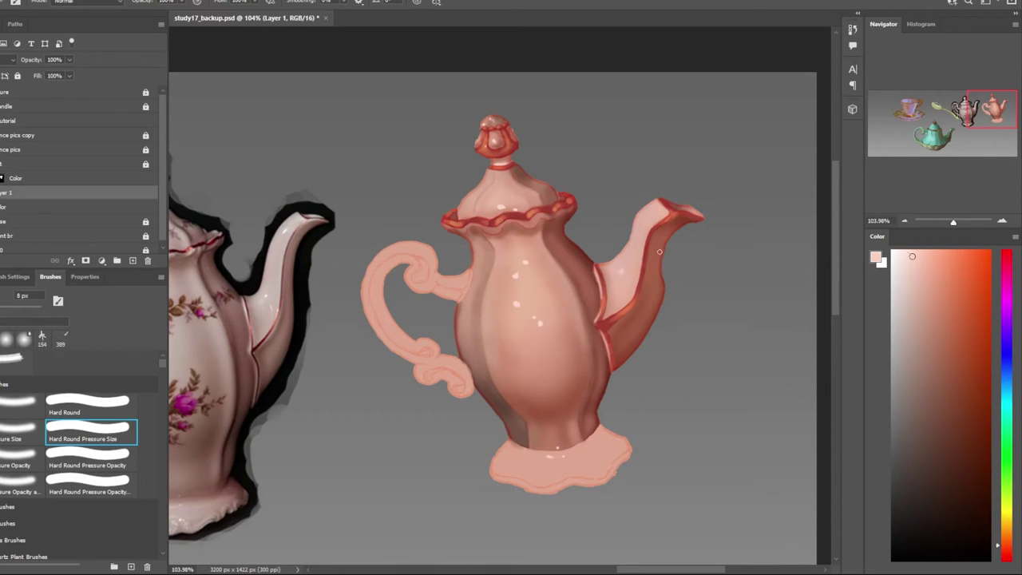
Paint a brighter pink highlight stroke on the upper spout
scroll(618, 272, up, 1)
click(905, 252)
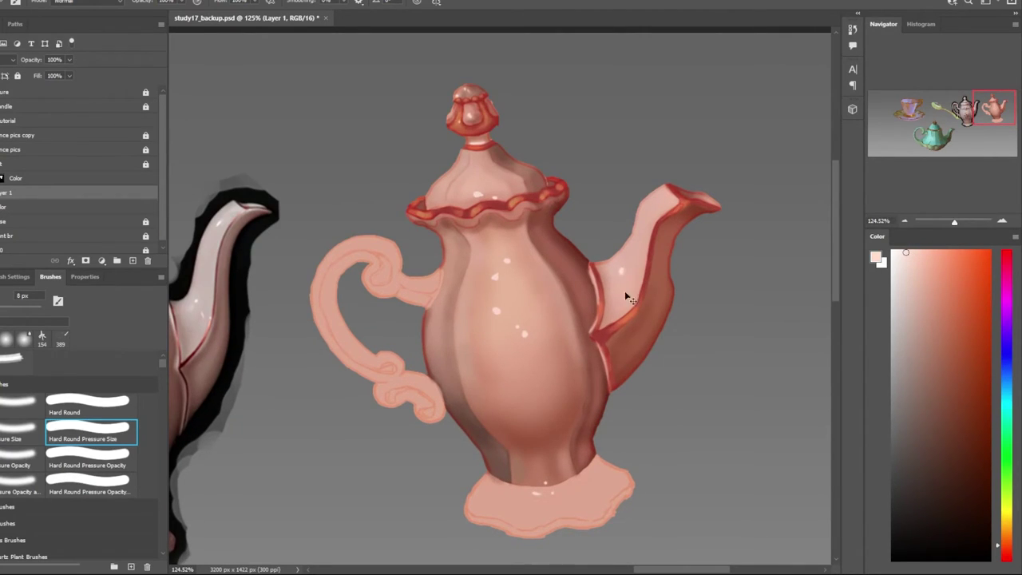
scroll(629, 297, down, 1)
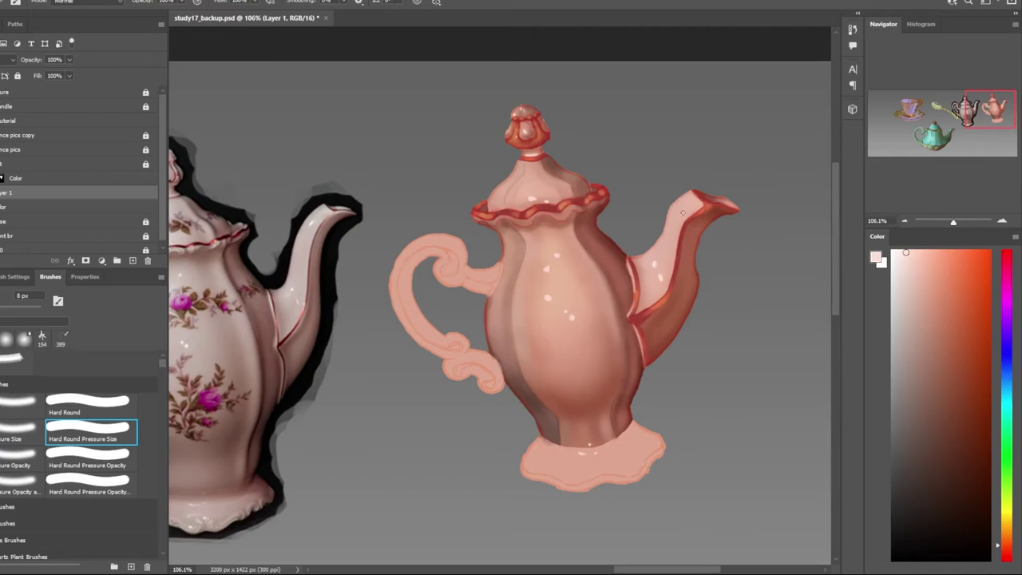
scroll(700, 199, up, 5)
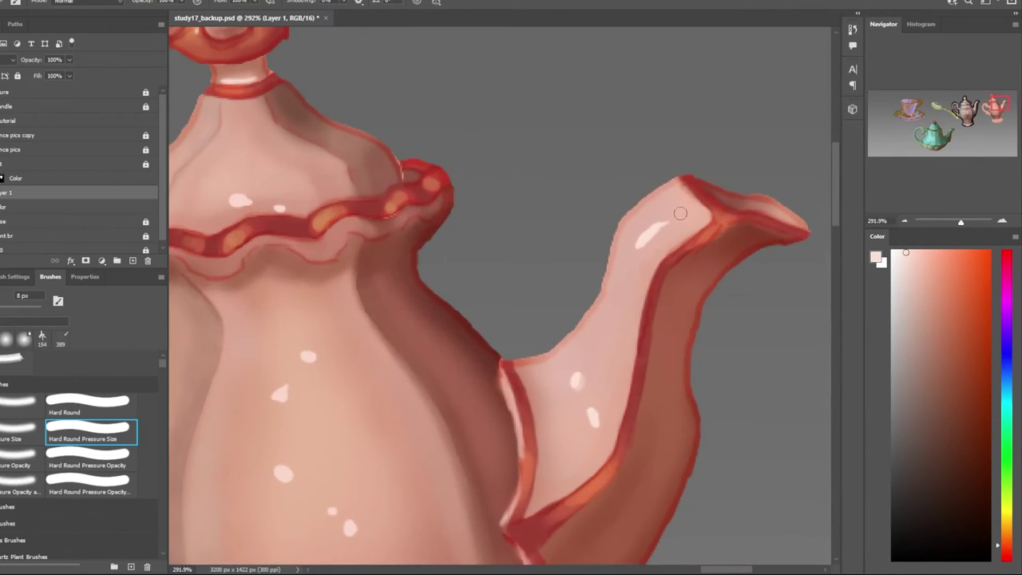
drag(635, 262, 653, 230)
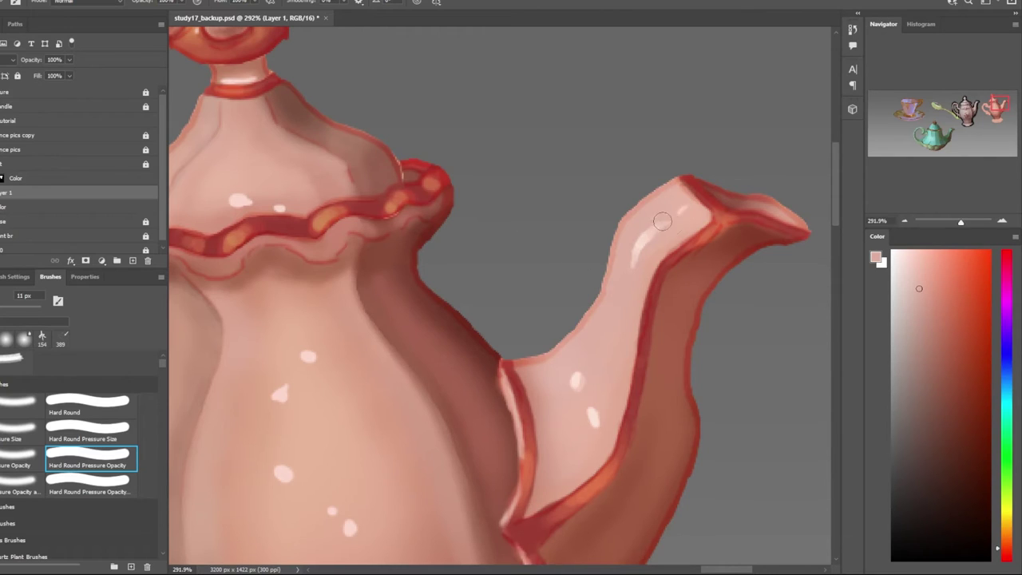
scroll(580, 219, down, 5)
scroll(581, 219, up, 5)
Sample a light pink from the teapot body for further highlights
scroll(589, 336, down, 5)
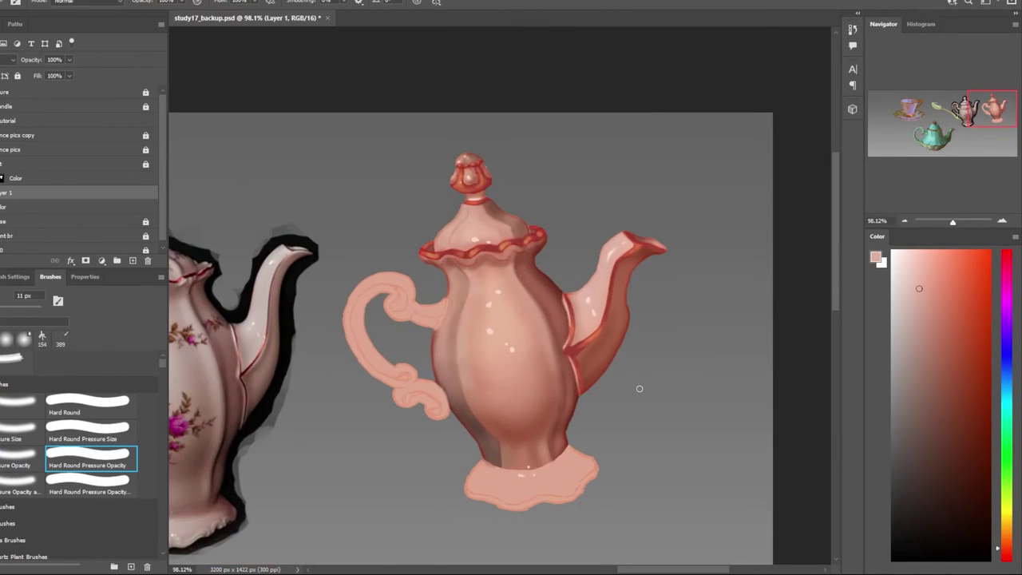
scroll(632, 399, down, 1)
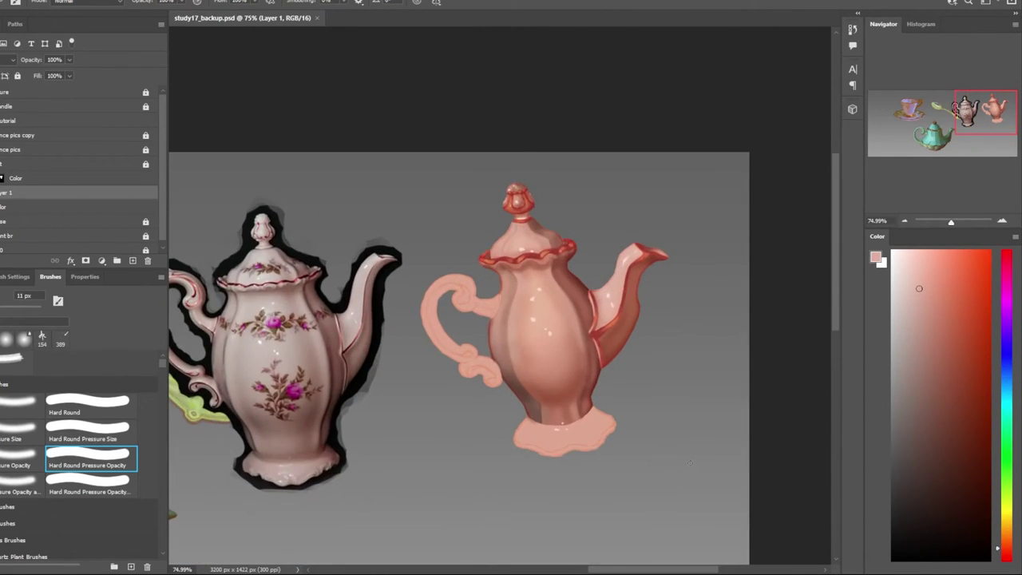
scroll(651, 235, up, 5)
alt+click(529, 301)
scroll(718, 317, up, 2)
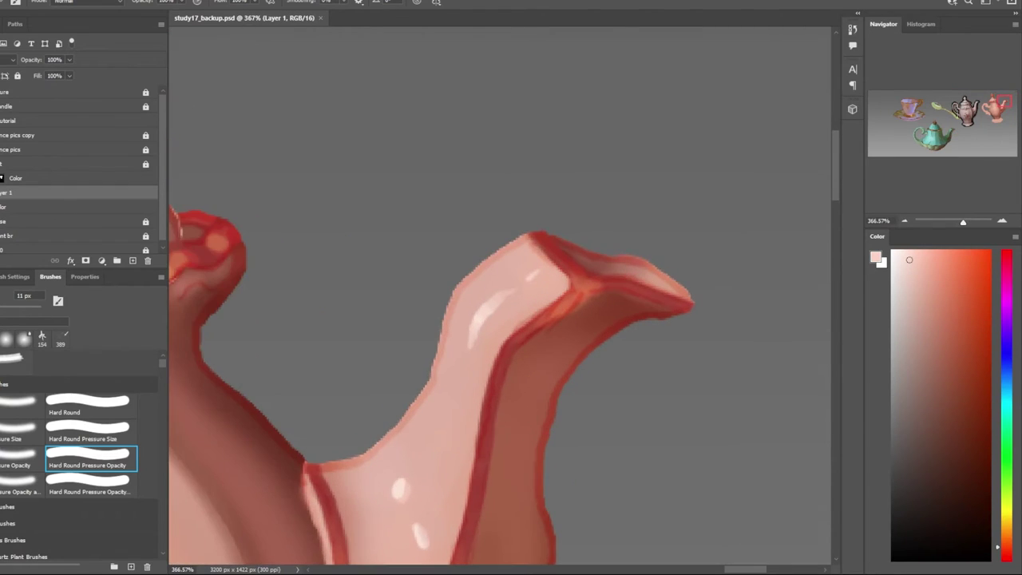
scroll(631, 271, down, 5)
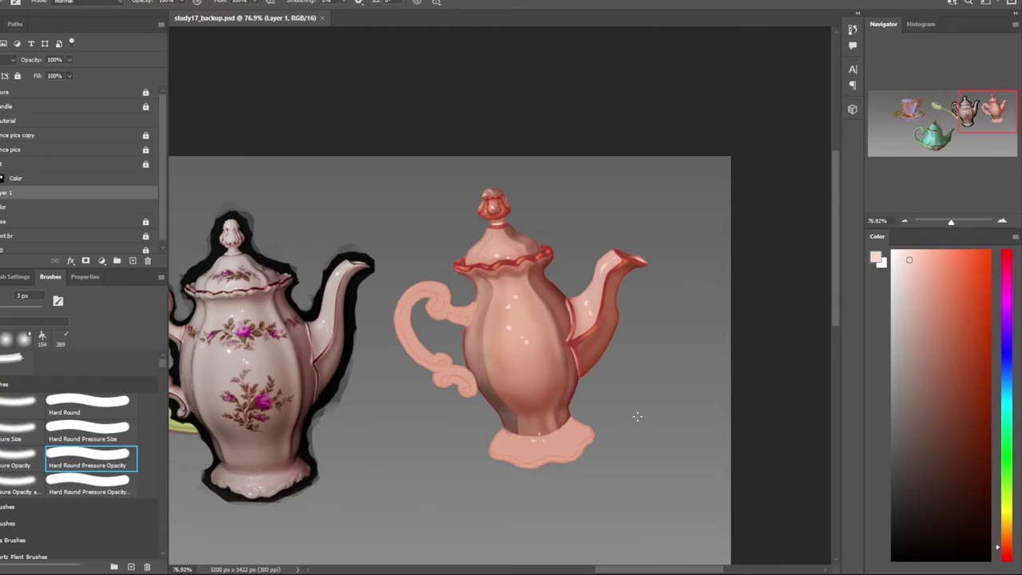
scroll(637, 416, down, 4)
scroll(644, 381, up, 3)
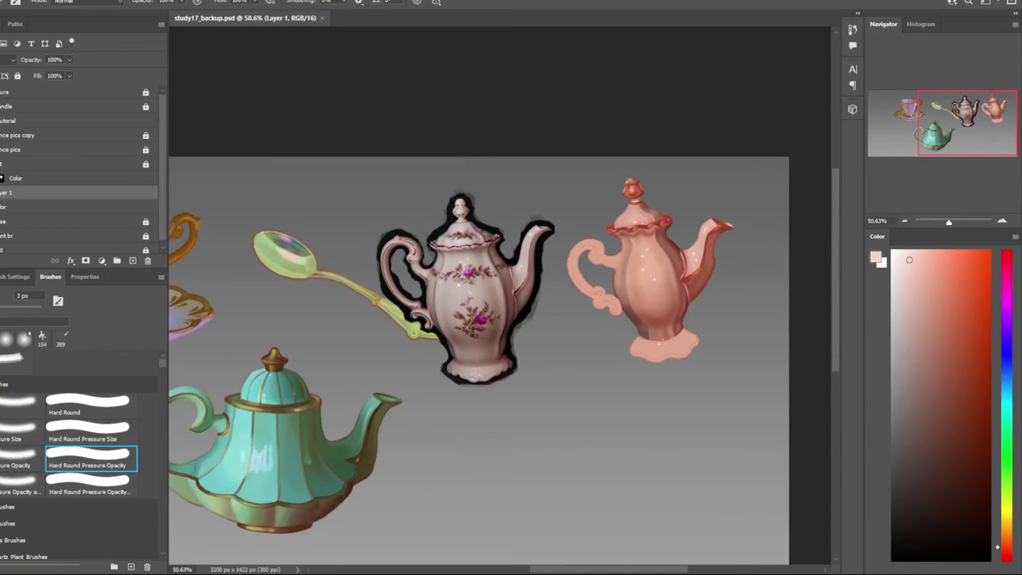
Zoom in on the painted teapot's handle and lasso the joint where it meets the body
drag(631, 308, 661, 307)
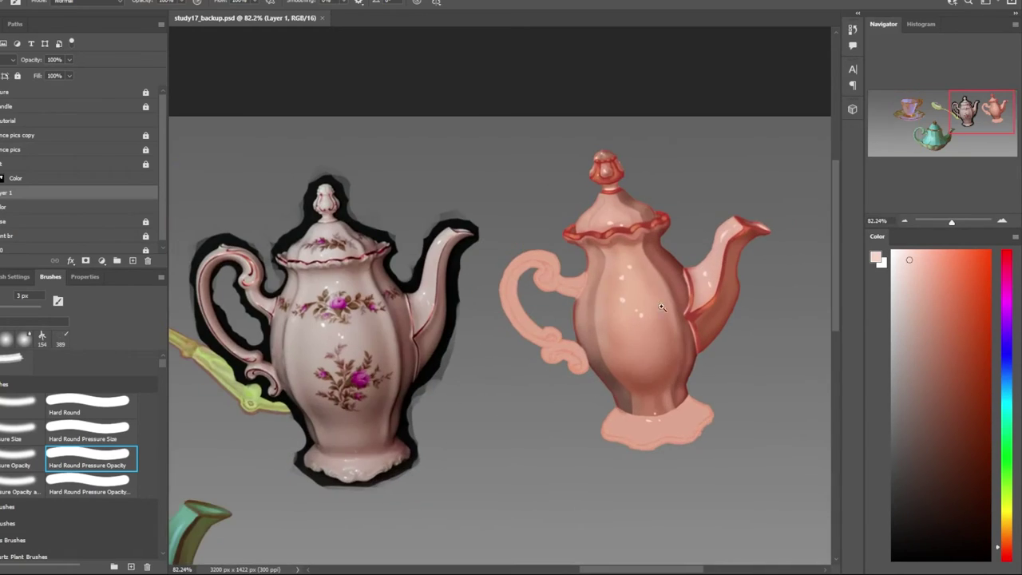
drag(537, 312, 524, 252)
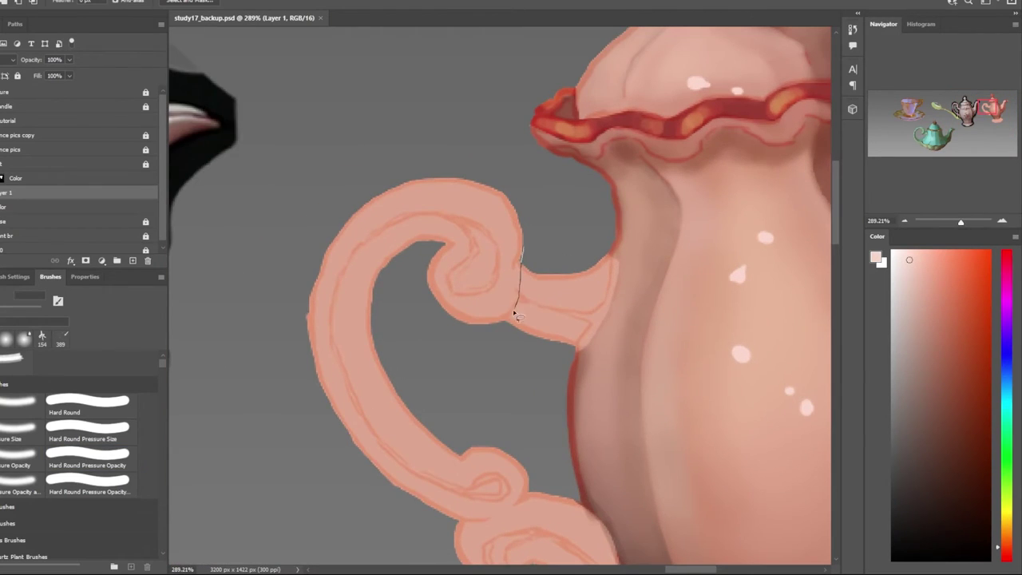
drag(515, 314, 581, 357)
drag(619, 273, 614, 272)
drag(535, 303, 493, 354)
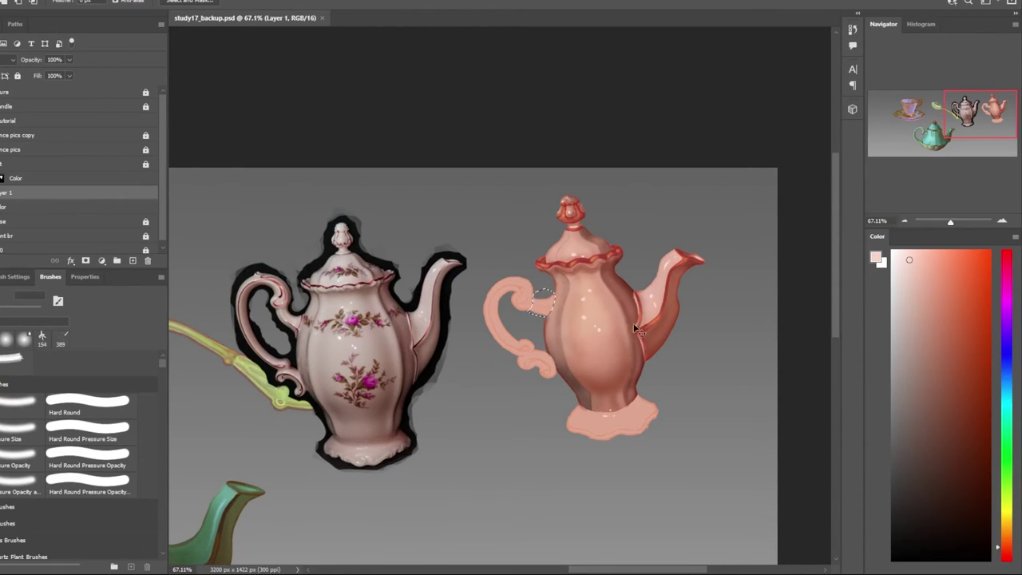
scroll(636, 328, down, 5)
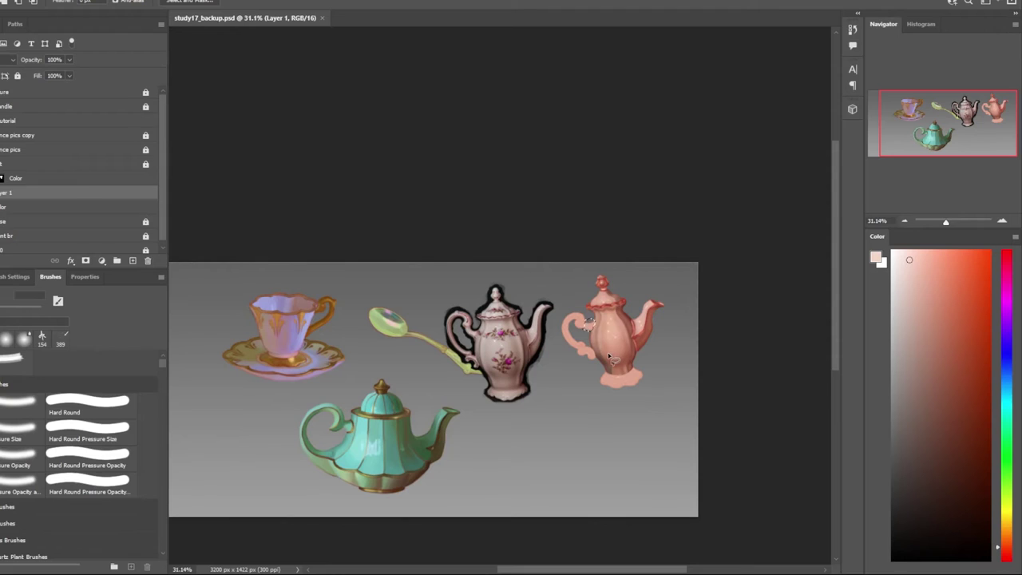
scroll(609, 357, up, 2)
scroll(610, 357, up, 3)
scroll(610, 356, up, 1)
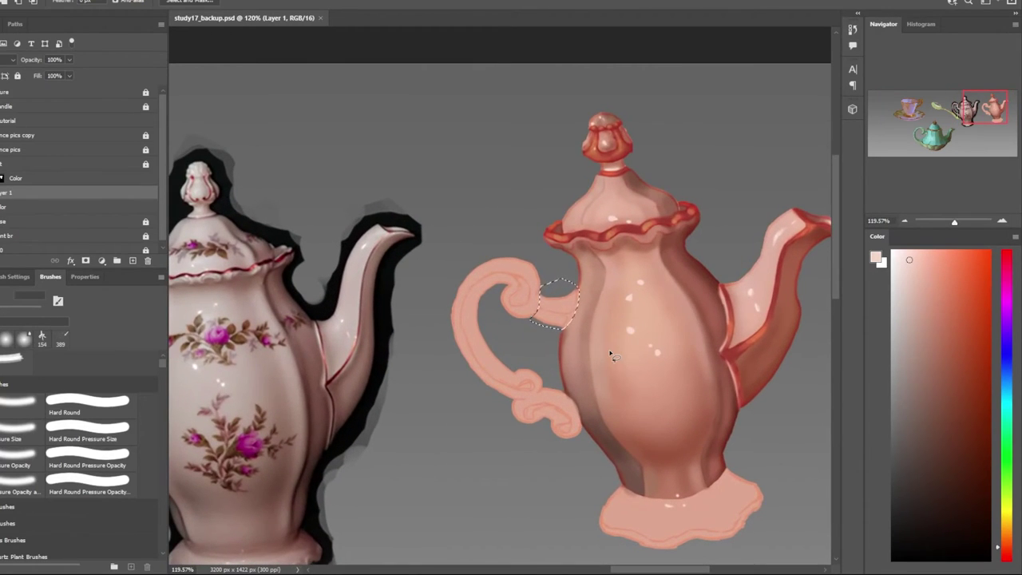
scroll(609, 356, down, 2)
scroll(614, 335, up, 2)
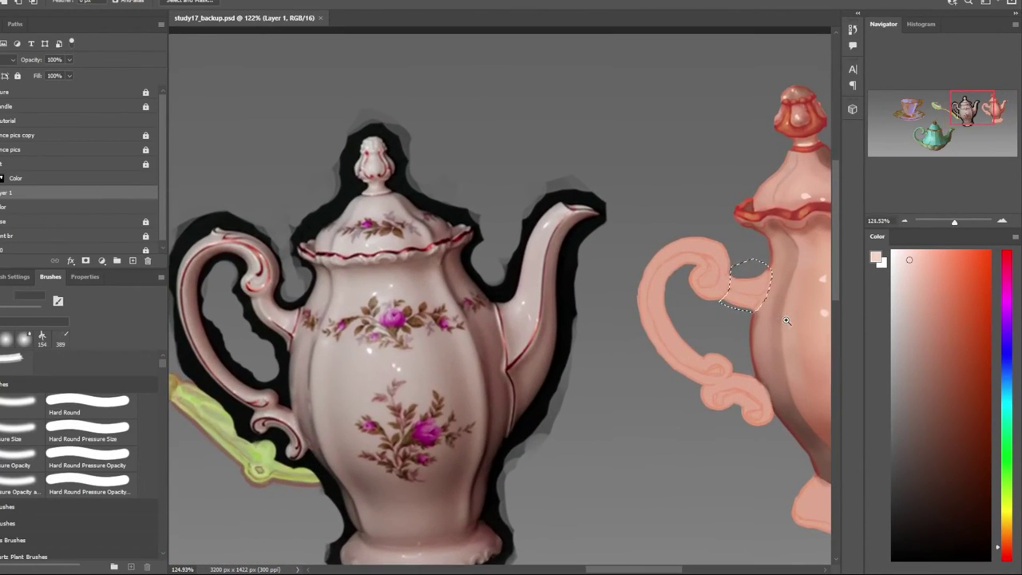
Darken the selected handle joint with a deep shadow shade sampled from the reference teapot
key(b)
alt+click(764, 290)
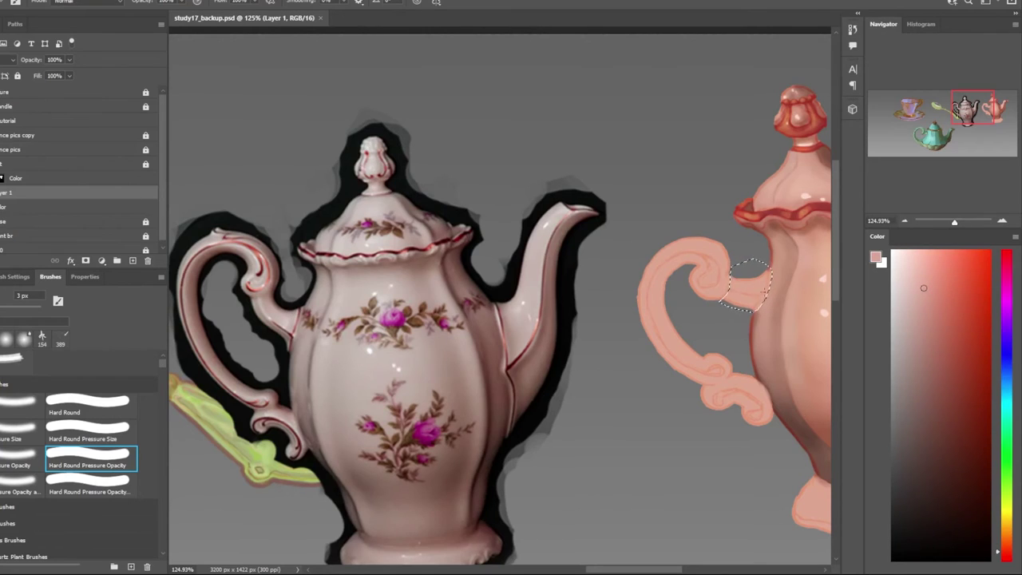
click(20, 459)
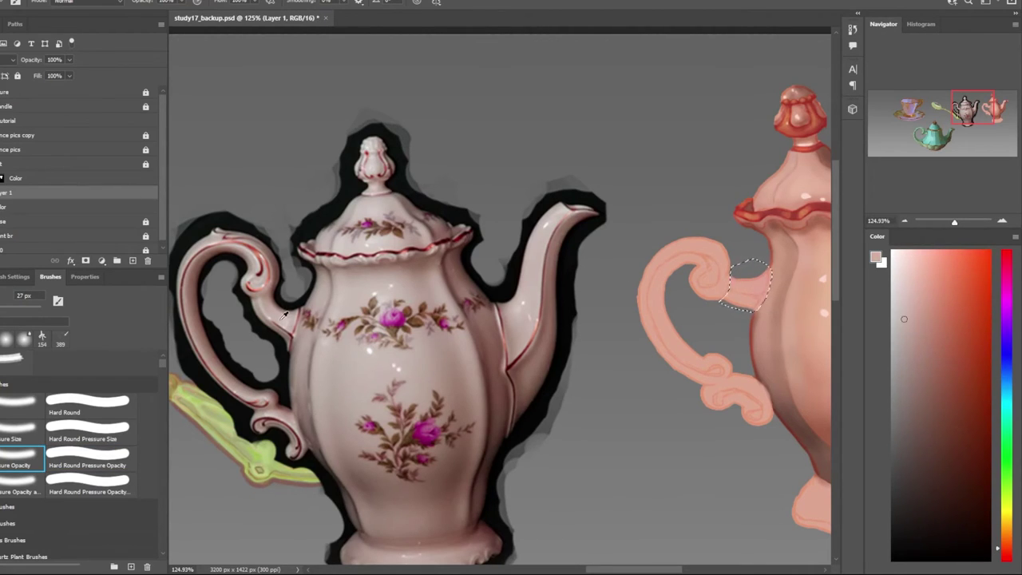
scroll(283, 316, up, 5)
click(915, 425)
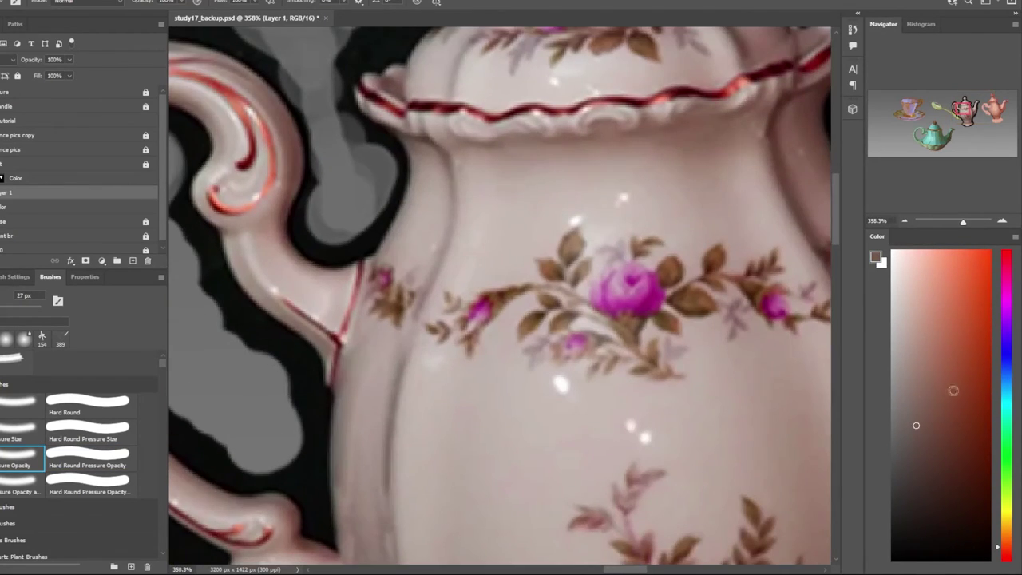
click(943, 394)
scroll(639, 311, down, 5)
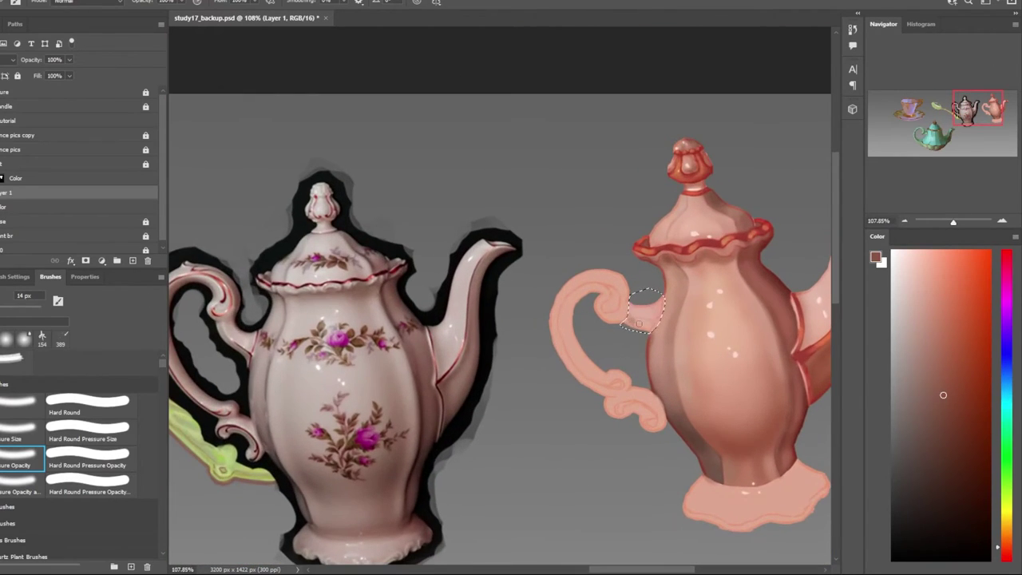
mouse_move(638, 323)
mouse_down()
mouse_move(658, 300)
mouse_move(625, 327)
mouse_up()
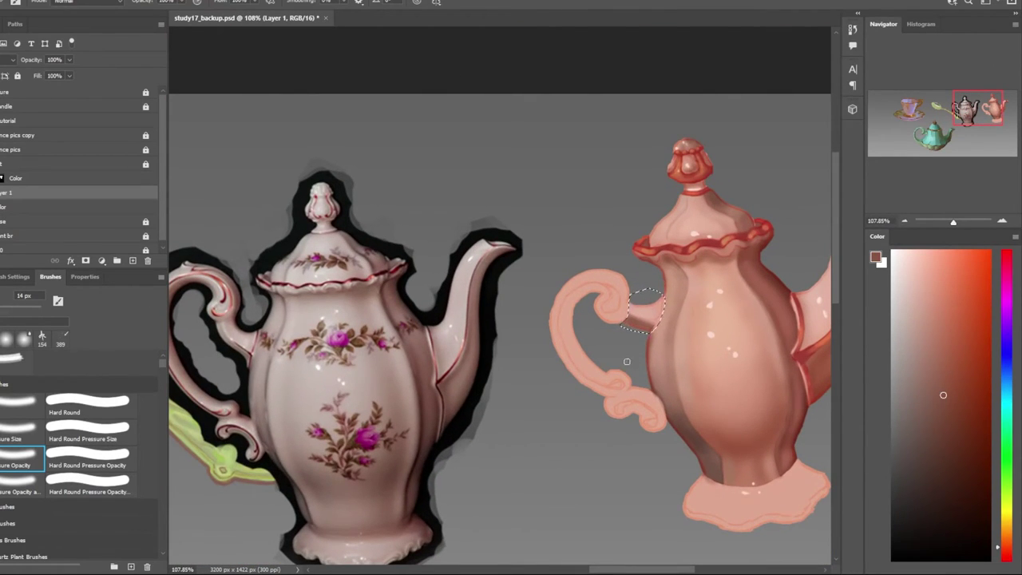
Paint a lighter edge along the handle connector with a smaller brush and reference-sampled shades
scroll(291, 375, up, 5)
alt+click(291, 375)
scroll(778, 323, down, 2)
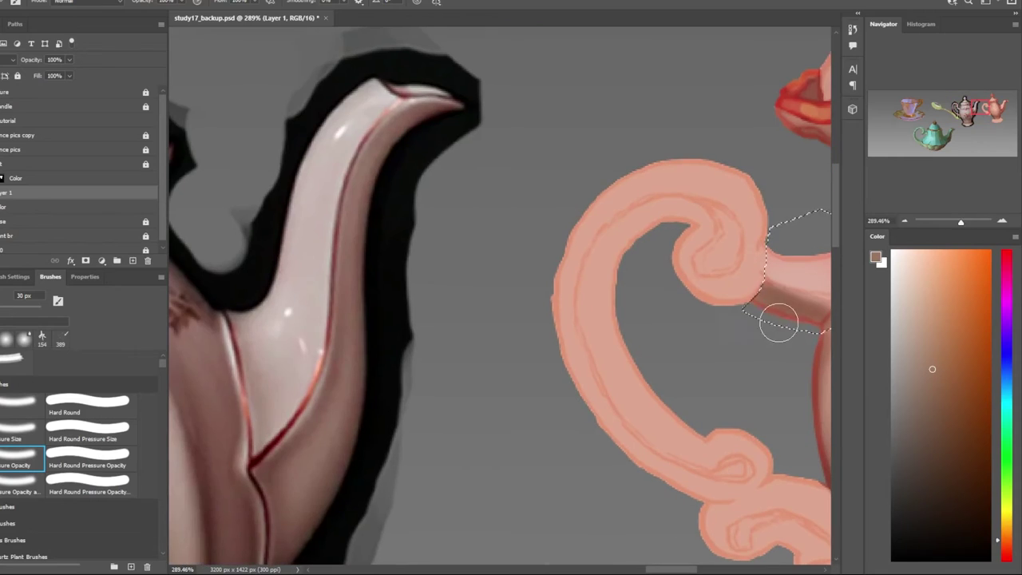
scroll(798, 328, down, 3)
scroll(336, 415, up, 3)
alt+click(514, 365)
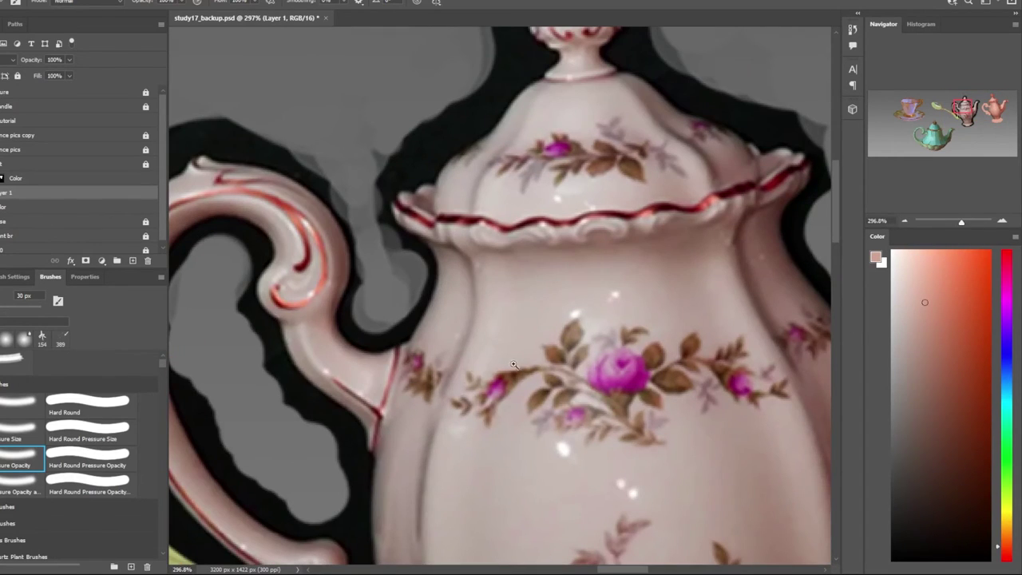
scroll(515, 365, down, 3)
scroll(663, 352, up, 3)
scroll(711, 449, down, 3)
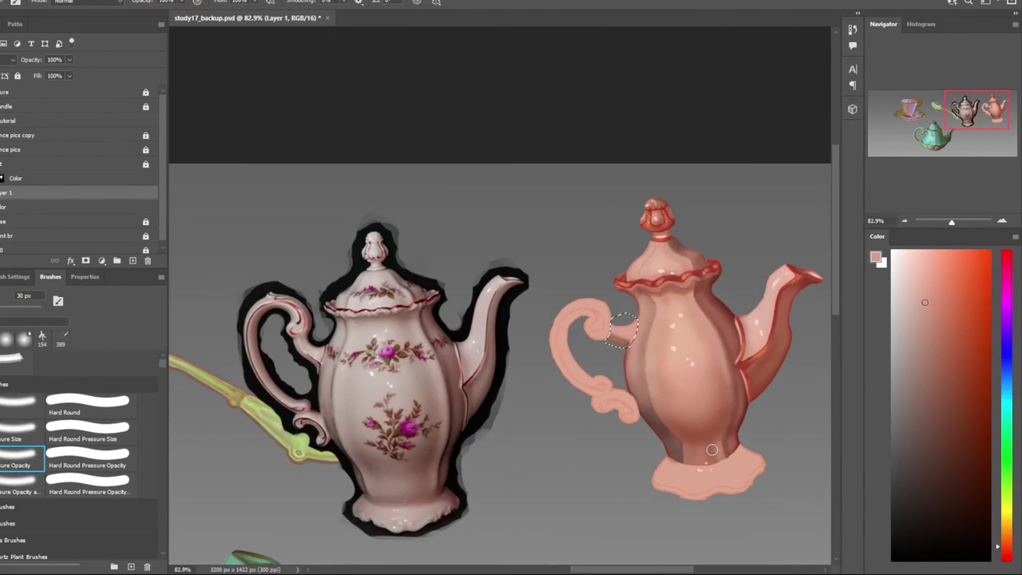
scroll(301, 349, up, 5)
alt+click(316, 327)
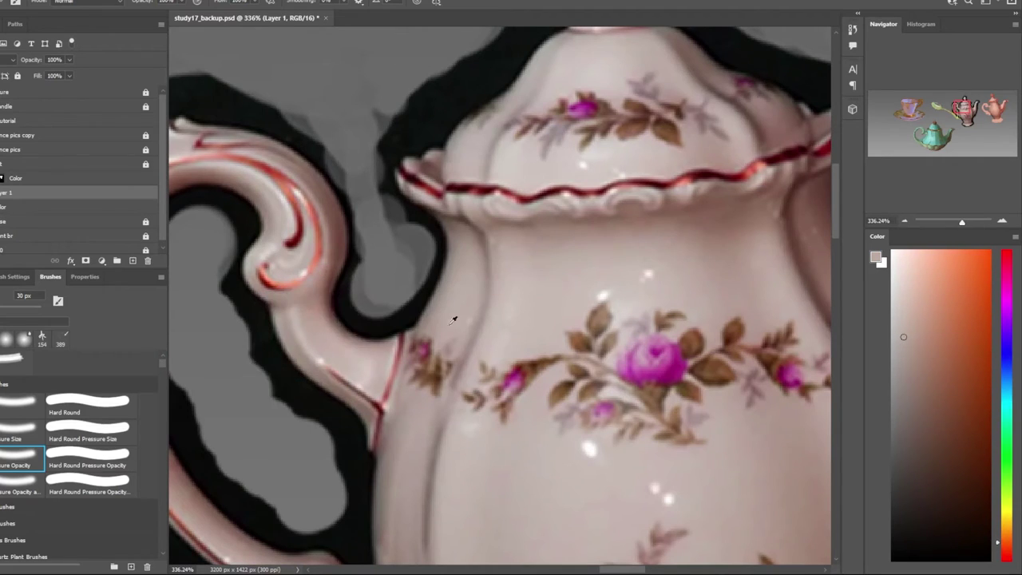
scroll(453, 319, down, 3)
scroll(575, 344, up, 4)
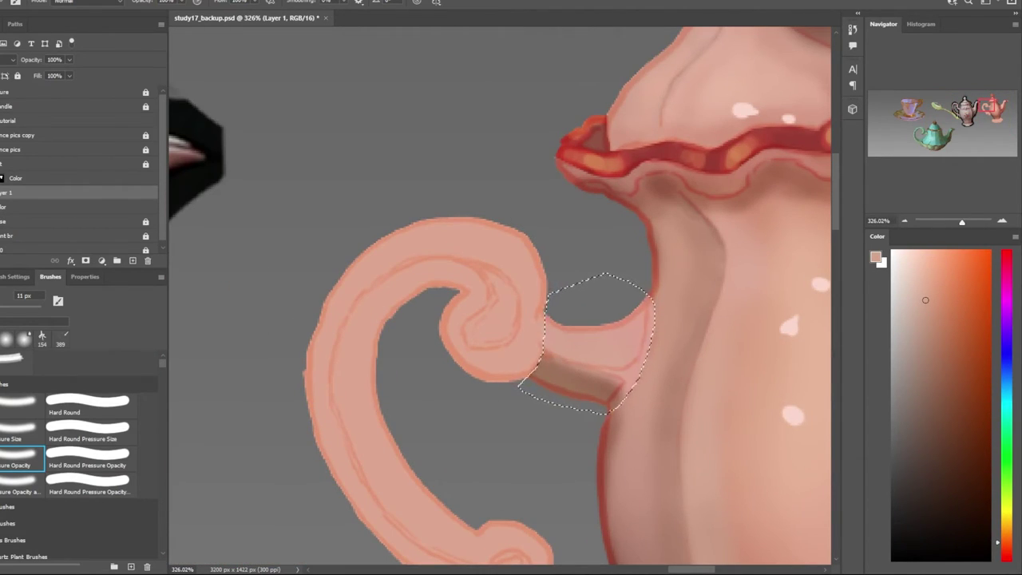
key(bracketleft)
key(bracketleft)
key(bracketleft)
drag(551, 352, 627, 371)
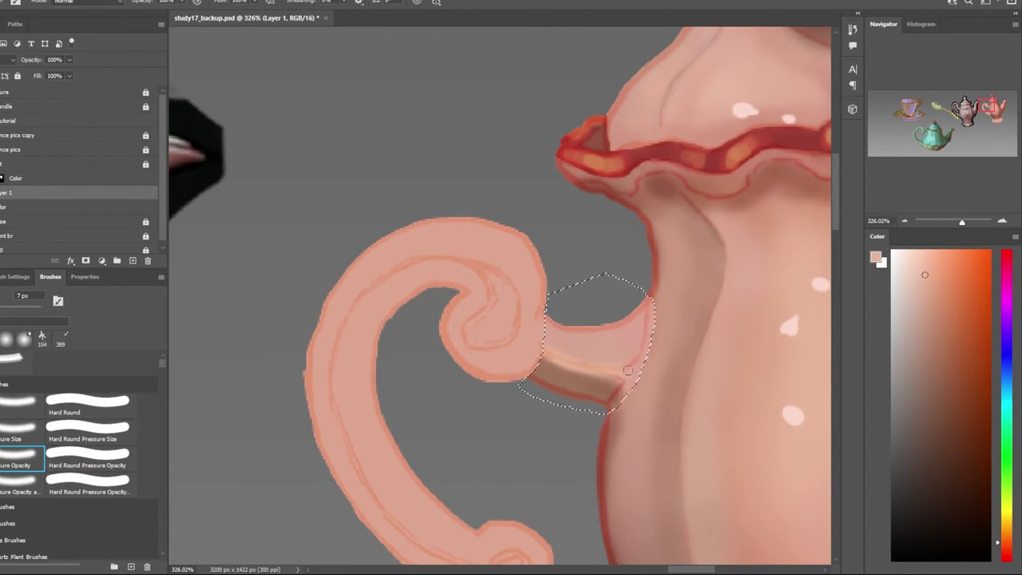
Sample the rim's dark red and the handle's light pink, and use the Hard Round Pressure Size brush
scroll(627, 371, down, 5)
scroll(628, 359, down, 2)
scroll(631, 335, up, 3)
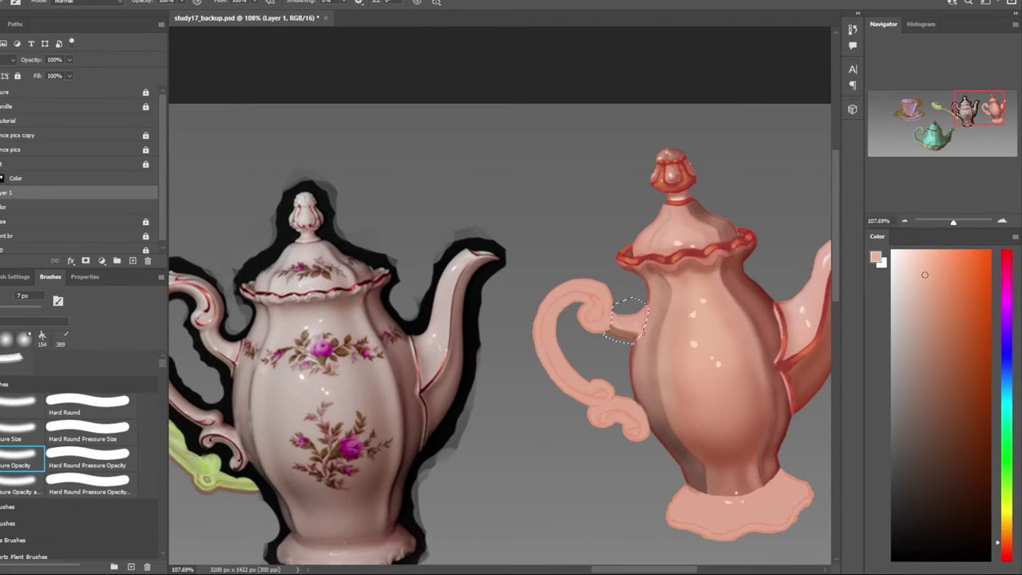
scroll(620, 321, up, 2)
scroll(641, 326, down, 3)
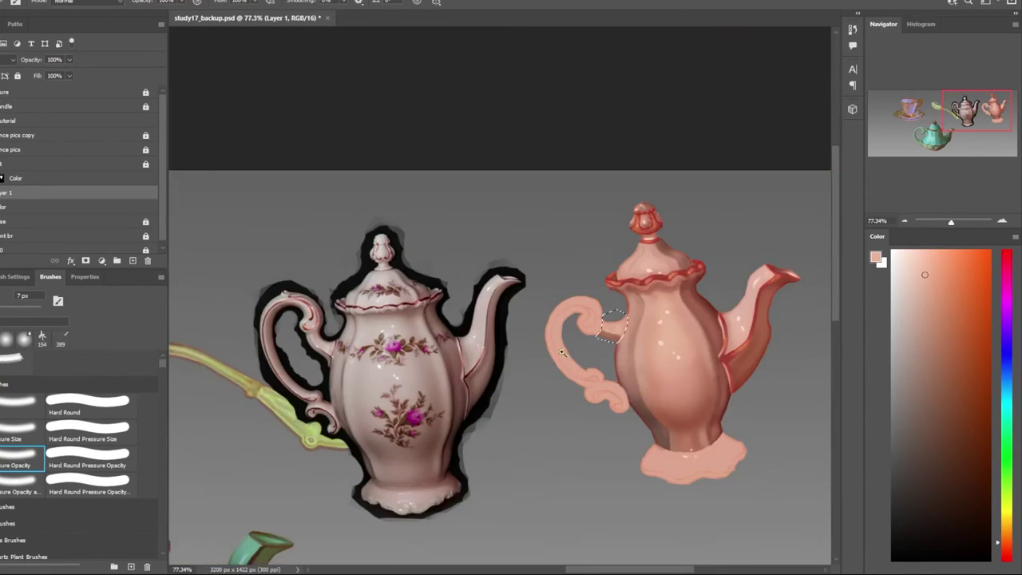
scroll(608, 373, up, 2)
scroll(228, 331, up, 3)
alt+click(243, 311)
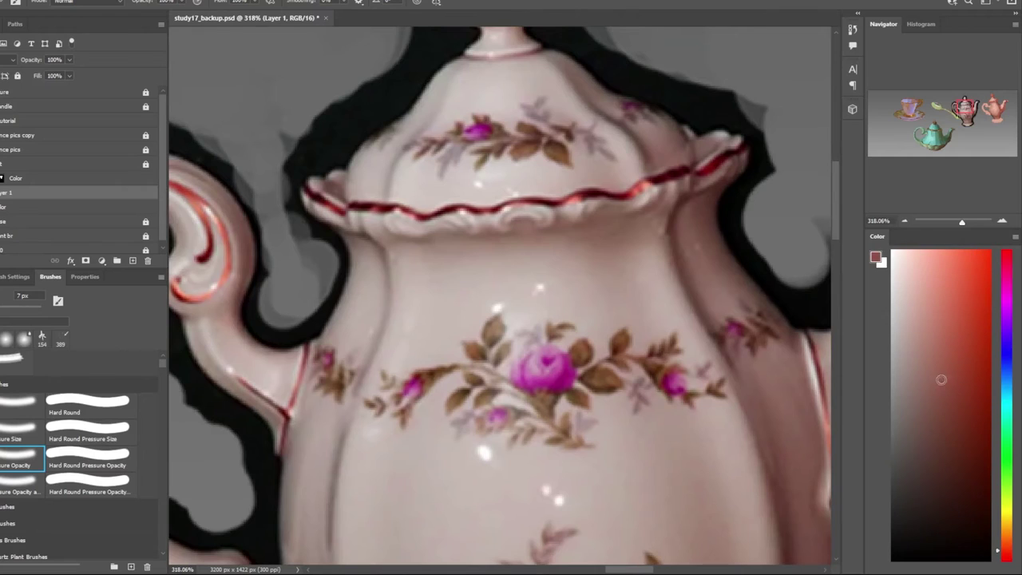
scroll(243, 312, down, 3)
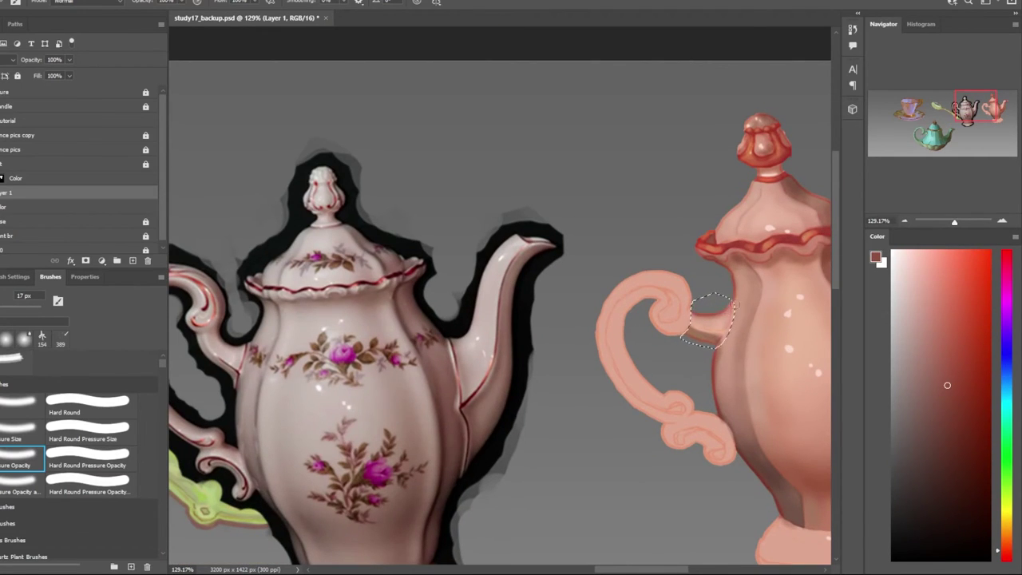
scroll(723, 344, down, 1)
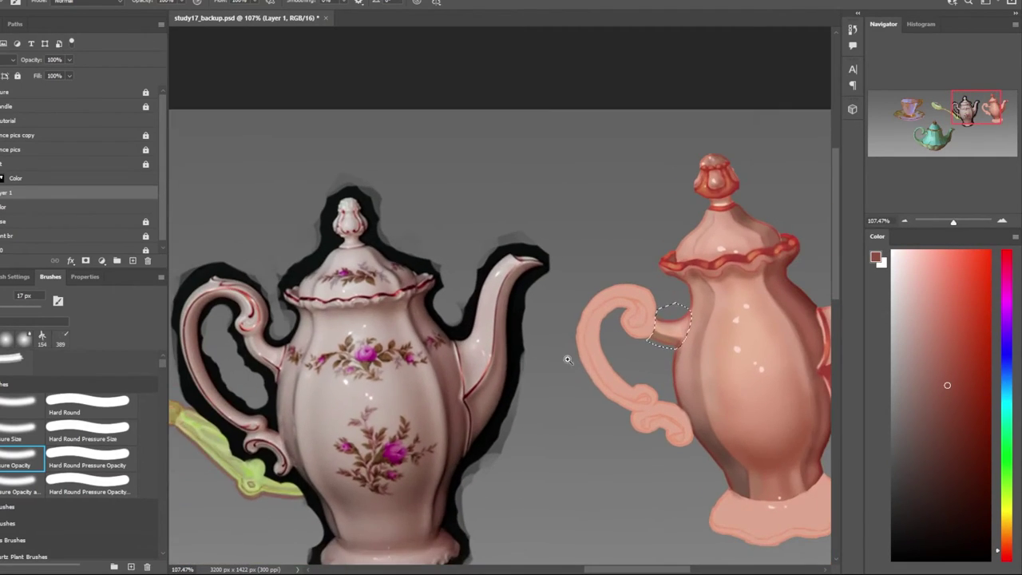
scroll(703, 319, up, 3)
click(908, 257)
click(88, 431)
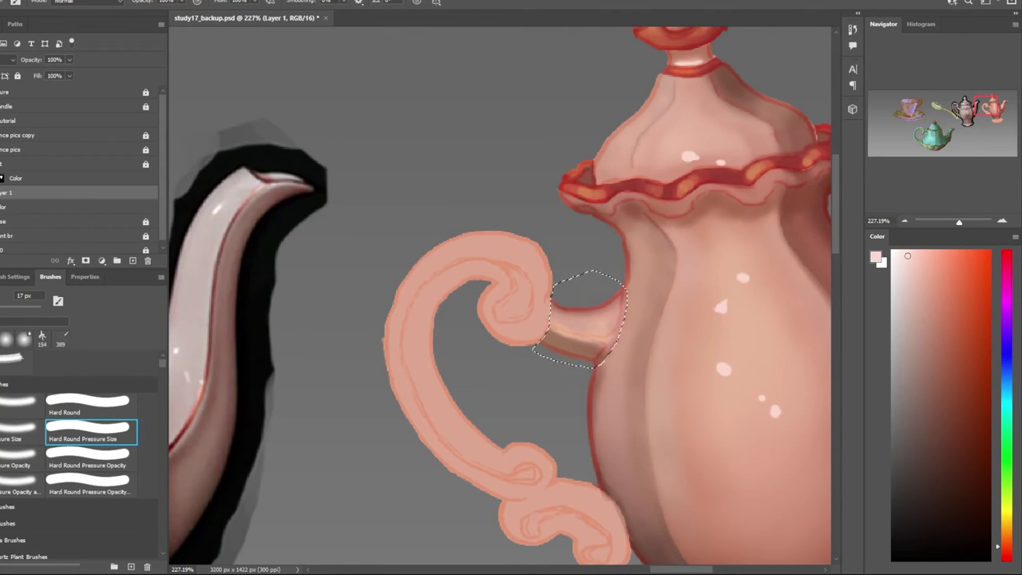
Sample a medium red and a warmer orange-red for the joint's shadow
scroll(645, 351, down, 2)
scroll(645, 351, up, 3)
scroll(645, 352, down, 2)
scroll(534, 359, down, 2)
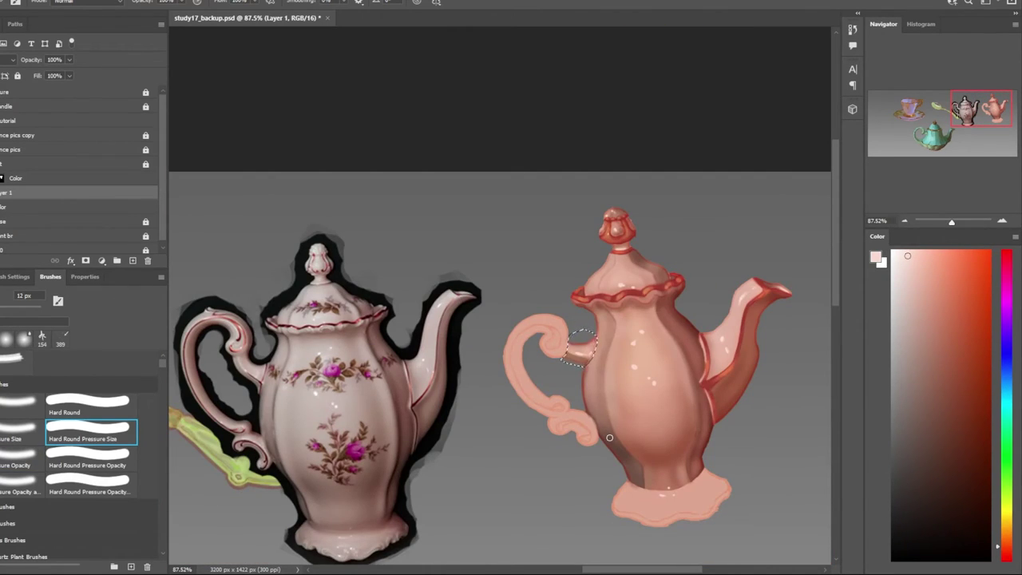
scroll(609, 396, up, 1)
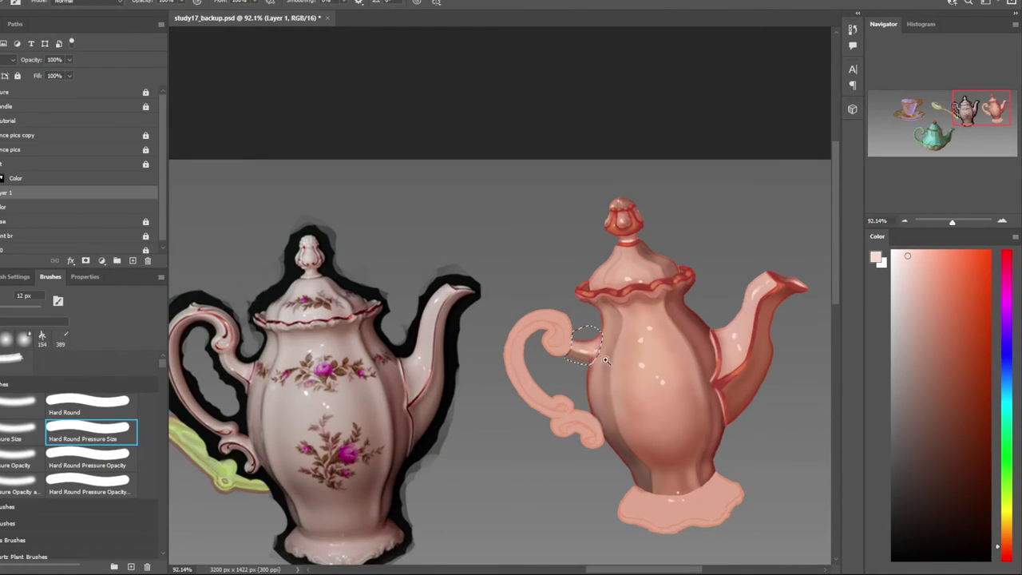
scroll(605, 360, up, 3)
alt+click(375, 343)
scroll(383, 342, up, 2)
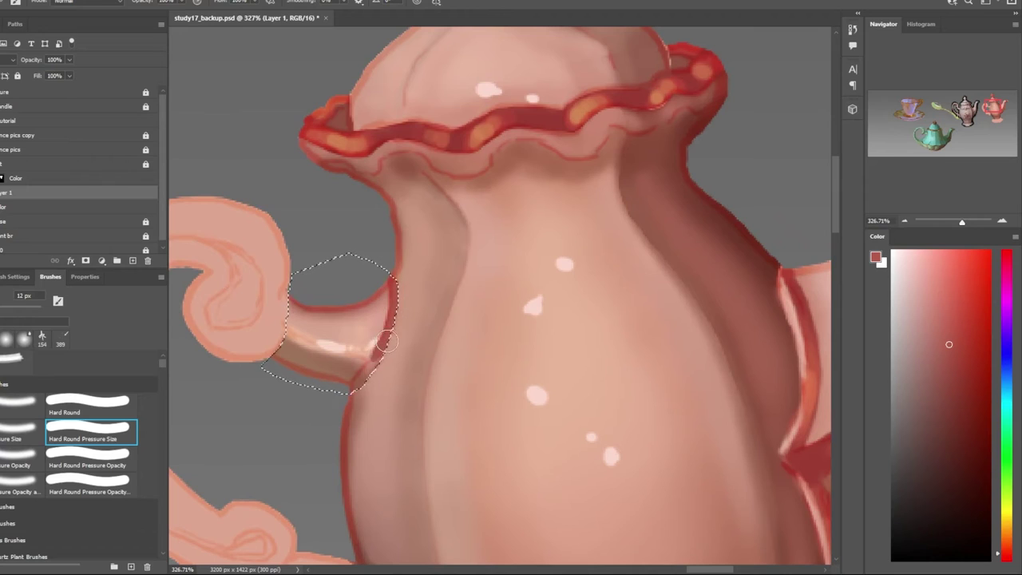
scroll(415, 361, down, 2)
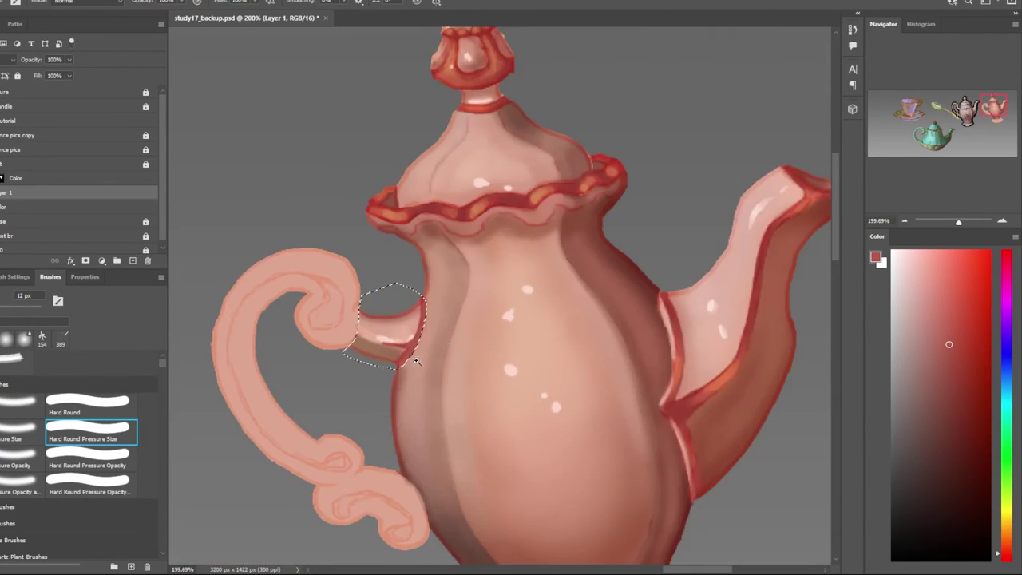
scroll(415, 360, up, 1)
scroll(415, 361, down, 3)
scroll(660, 272, up, 4)
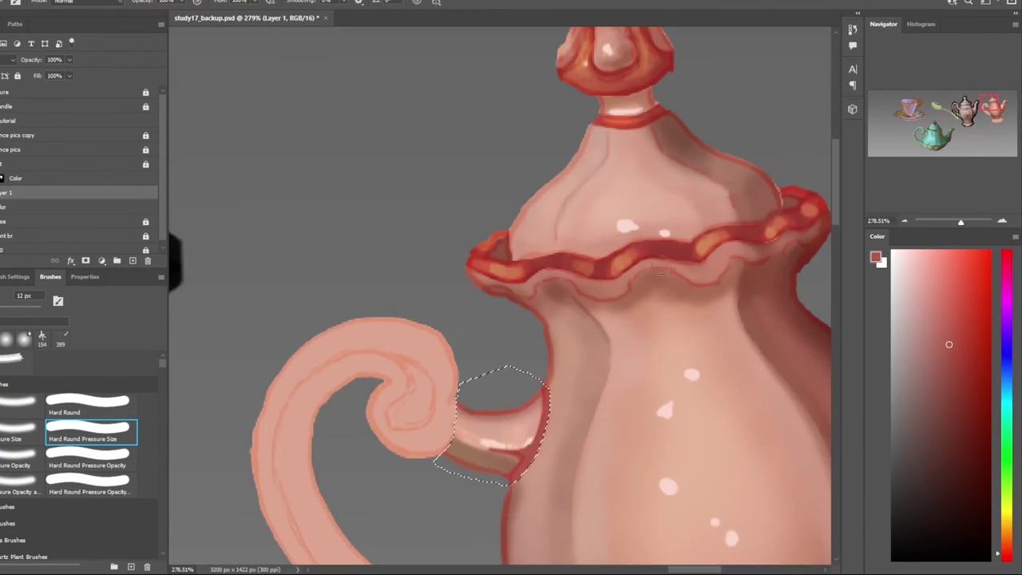
scroll(516, 424, up, 3)
scroll(447, 383, down, 3)
scroll(426, 361, up, 2)
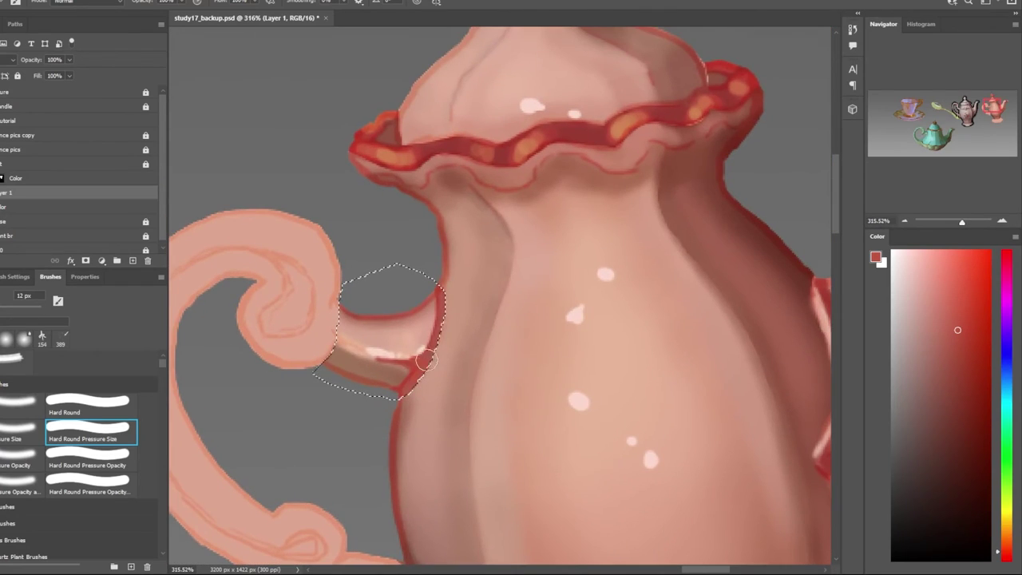
scroll(426, 361, down, 2)
alt+click(426, 364)
scroll(426, 367, down, 3)
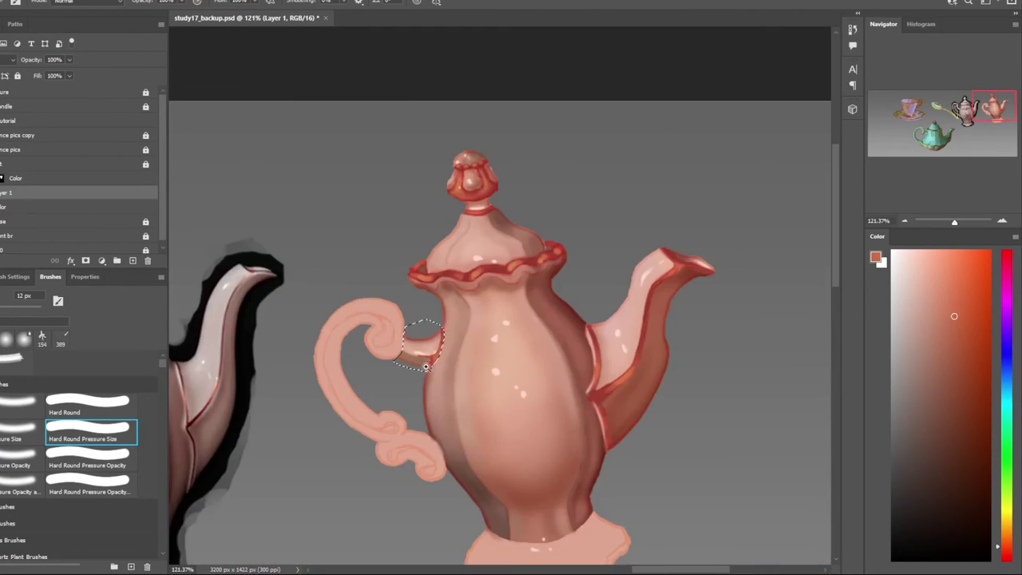
scroll(479, 355, up, 1)
scroll(534, 347, down, 3)
scroll(643, 422, up, 2)
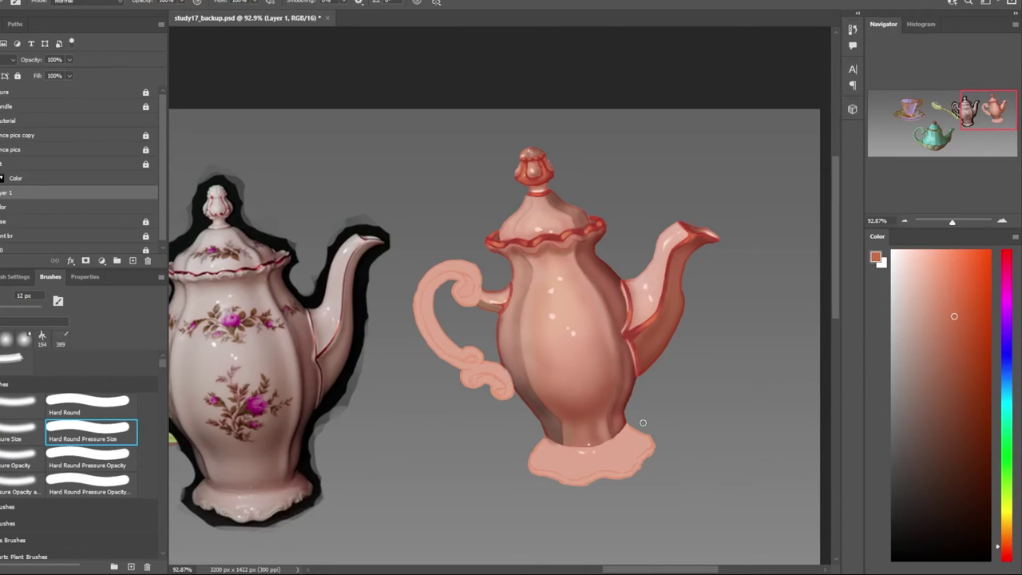
On the Color layer, brush light greyish pink over the foot's right side with a 74 px Hard Round Pressure Opacity brush
alt+click(253, 477)
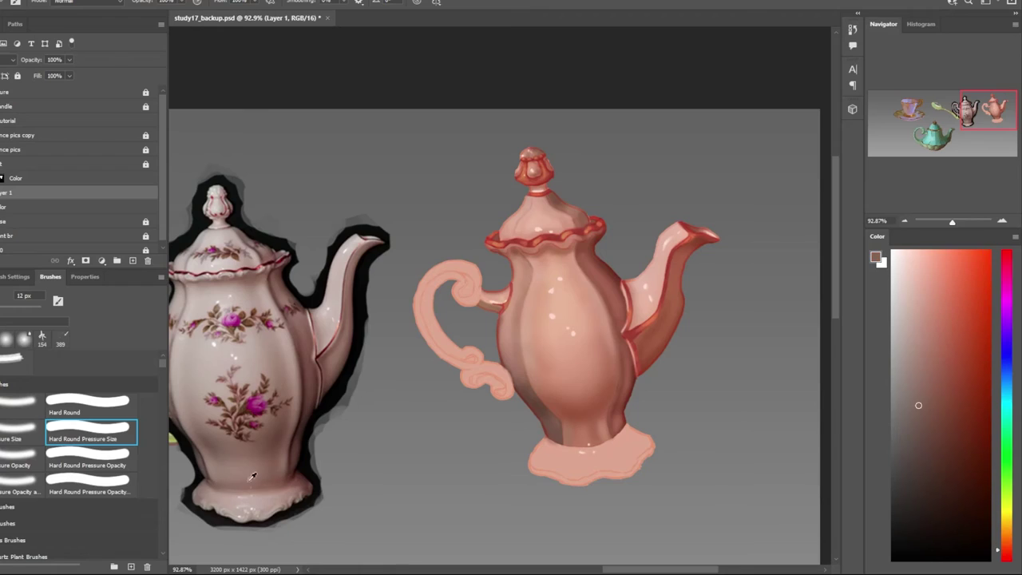
click(59, 449)
key(comma)
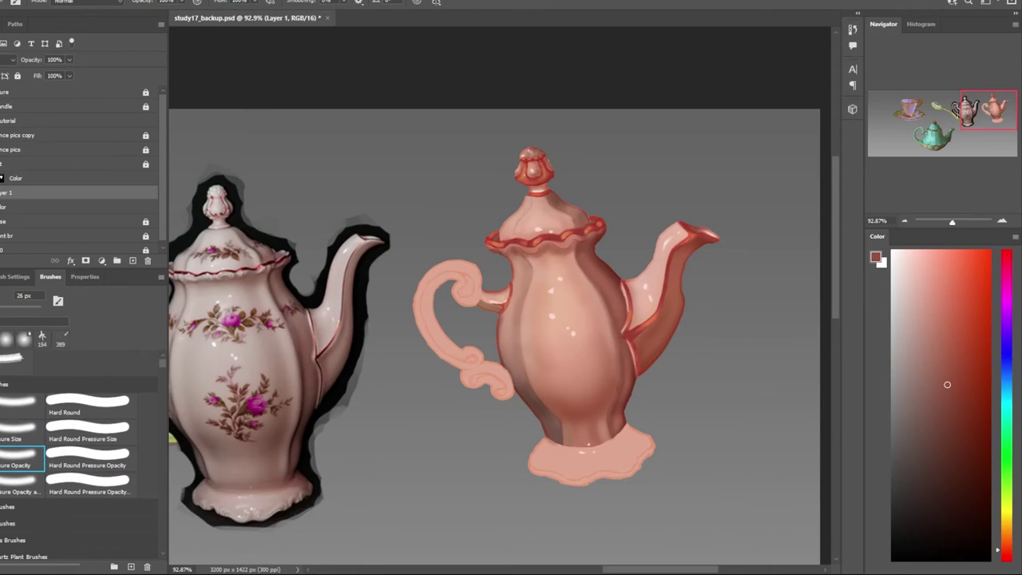
click(11, 208)
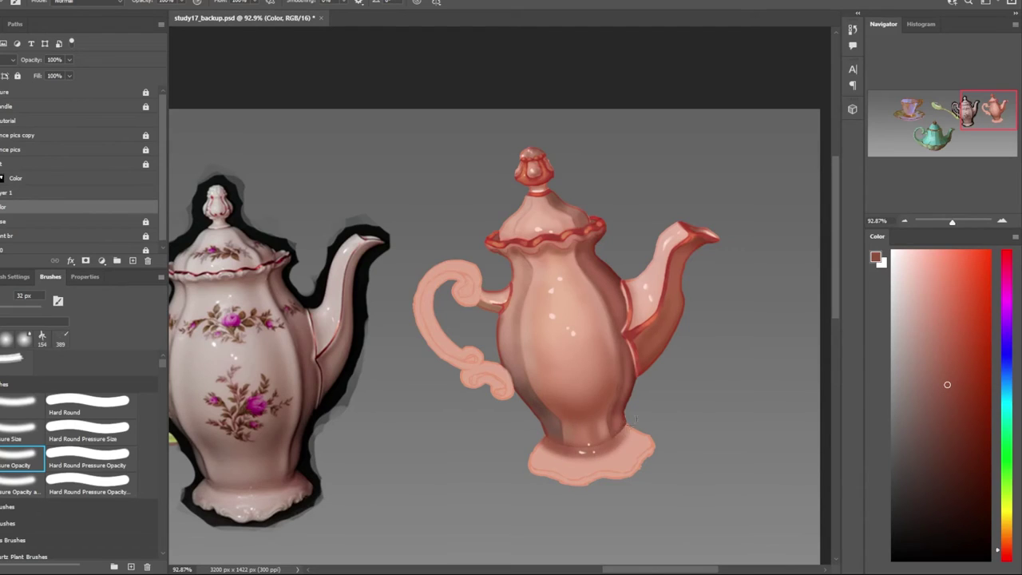
key(bracketright)
key(bracketright)
key(bracketright)
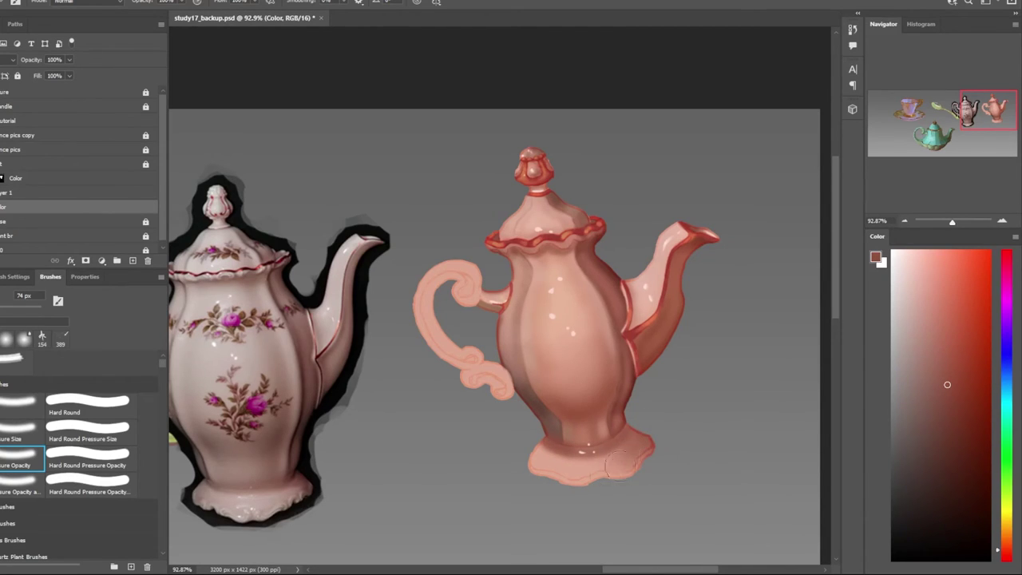
scroll(461, 465, down, 1)
alt+click(684, 408)
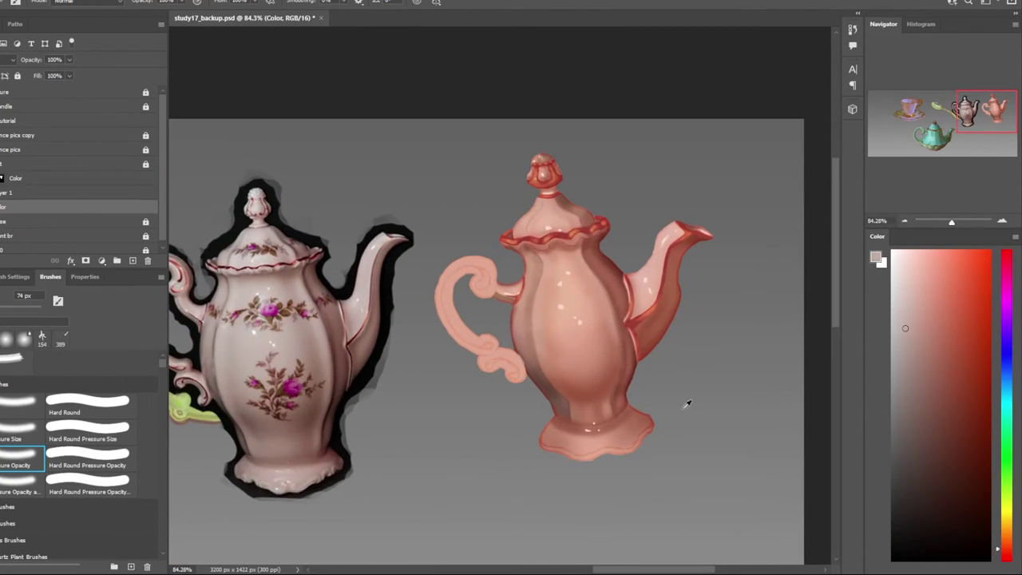
drag(616, 445, 639, 424)
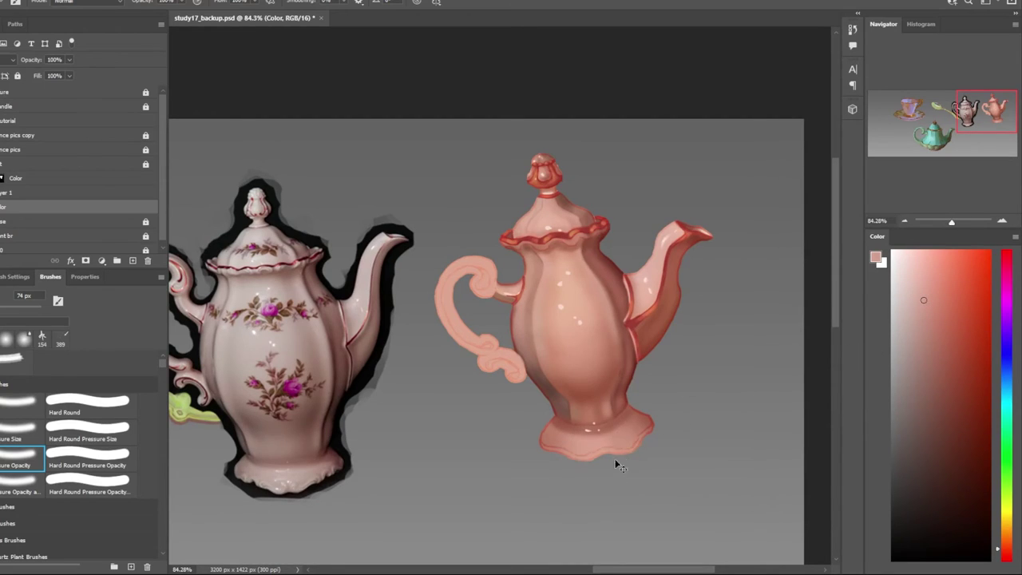
scroll(569, 445, down, 2)
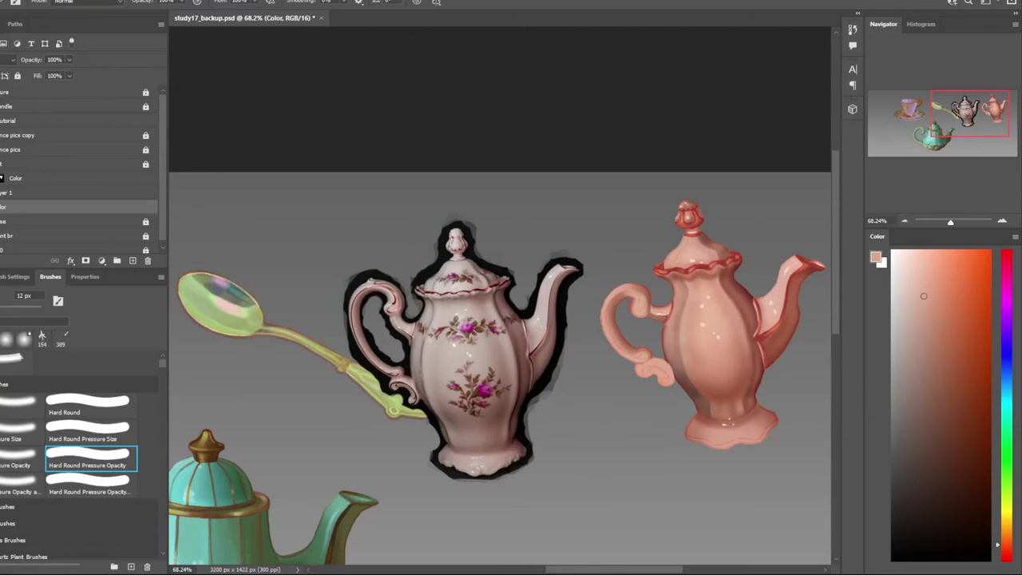
Clear the handle selection, return to Layer 1, and sample a colour from the painted teapot
drag(651, 287, 648, 364)
scroll(635, 327, up, 2)
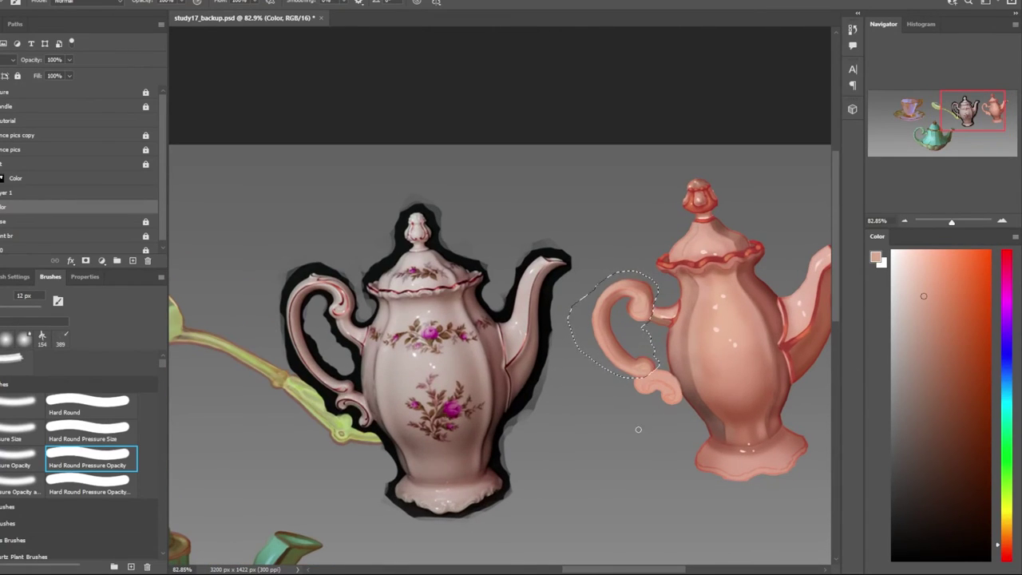
key(ctrl+d)
scroll(676, 346, up, 2)
scroll(677, 346, up, 2)
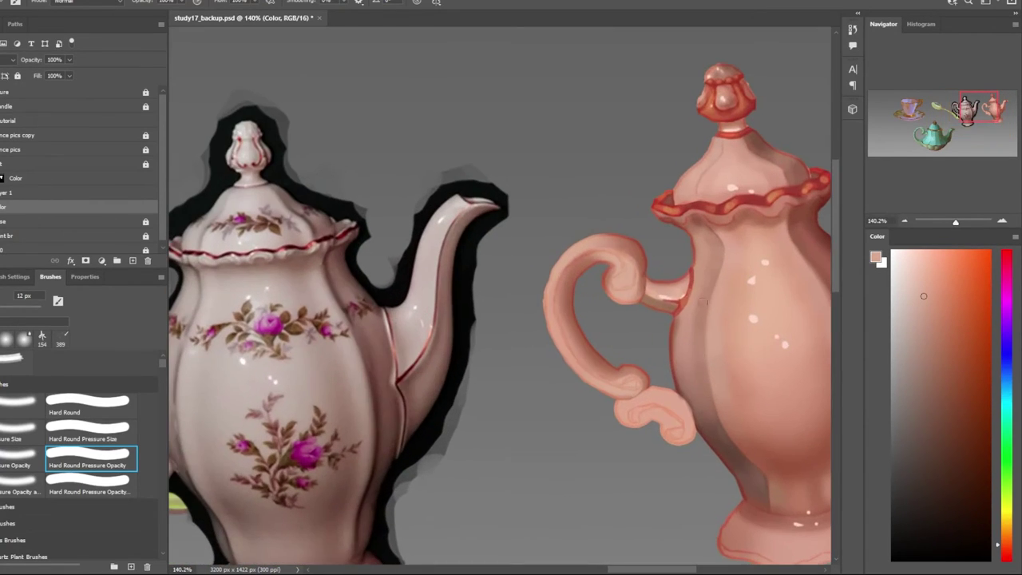
alt+click(644, 277)
ctrl+click(623, 305)
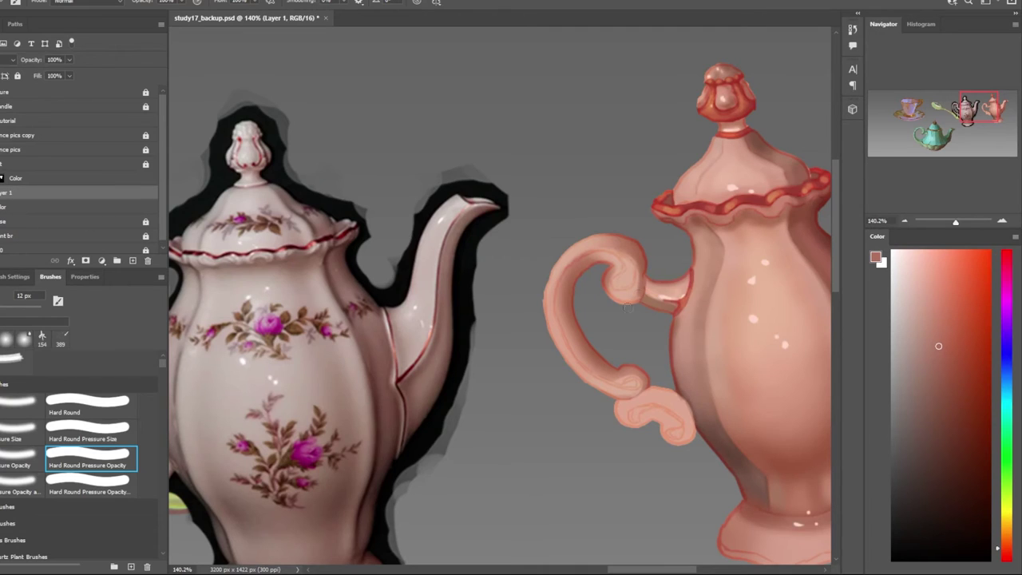
scroll(677, 277, down, 3)
scroll(642, 316, up, 1)
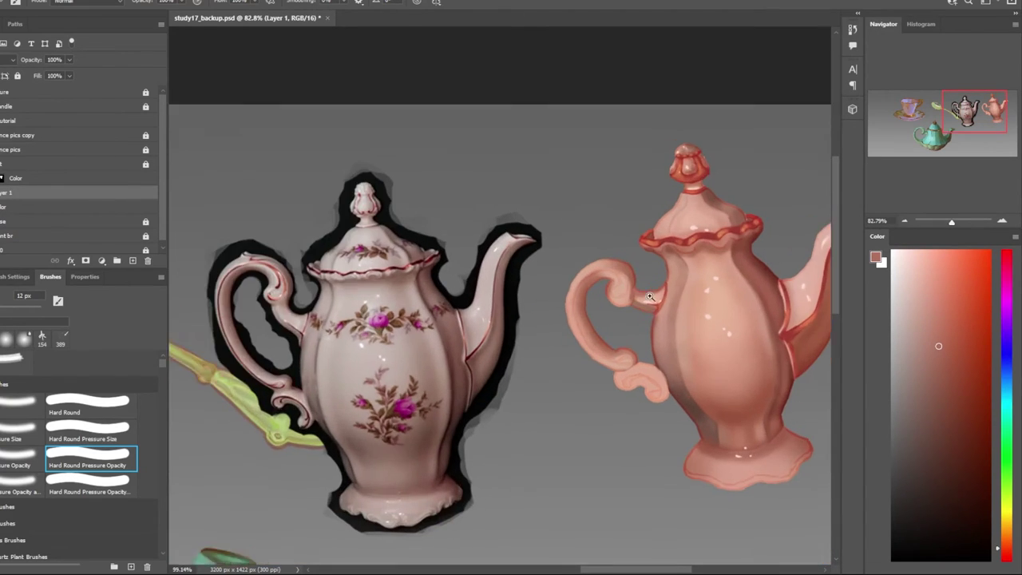
scroll(638, 312, up, 2)
scroll(636, 292, down, 1)
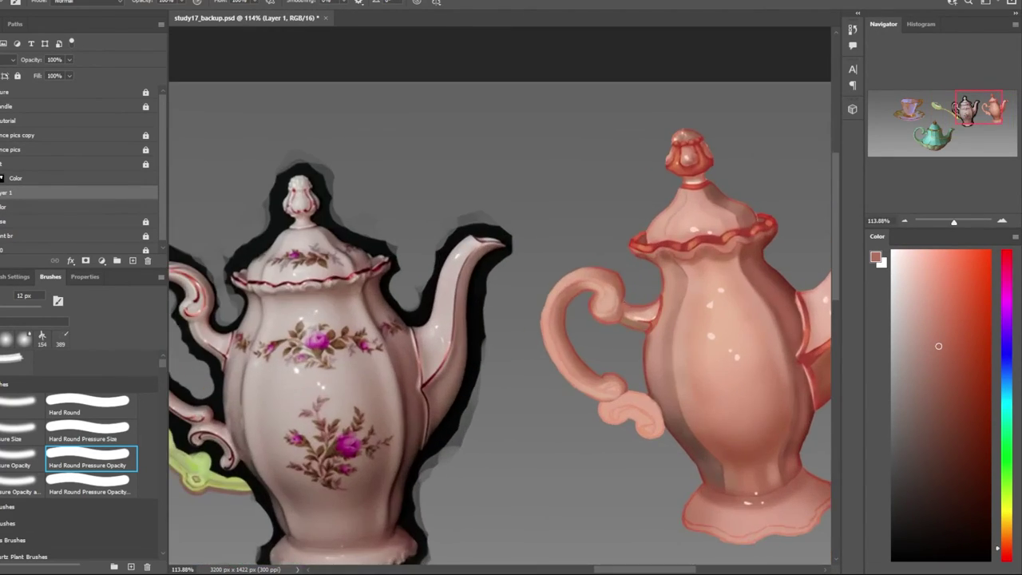
alt+click(614, 297)
Undo the dark red handle stroke and add an empty Layer 2 above Layer 1
scroll(647, 319, down, 2)
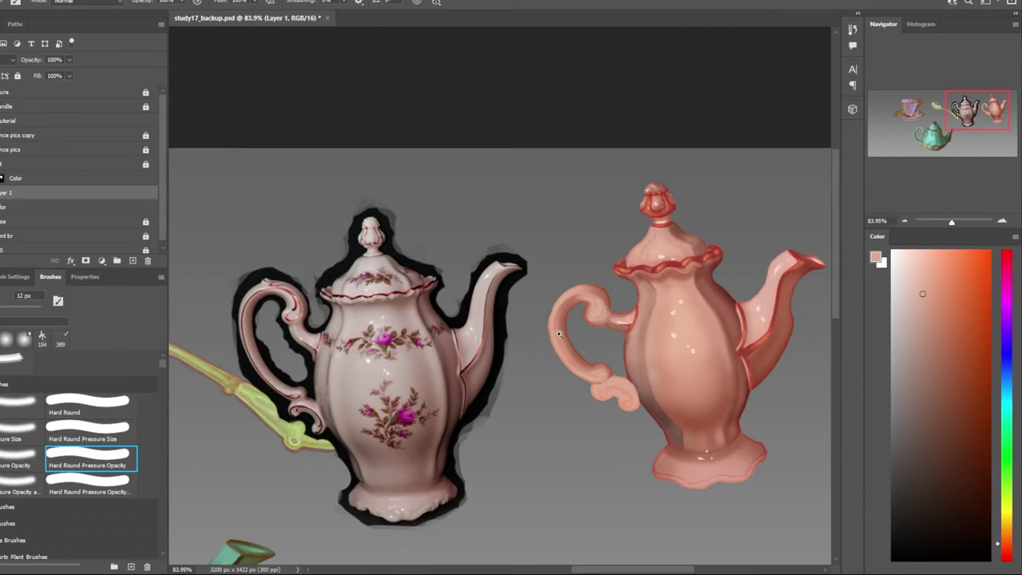
scroll(559, 334, down, 1)
scroll(451, 320, up, 4)
scroll(463, 383, down, 2)
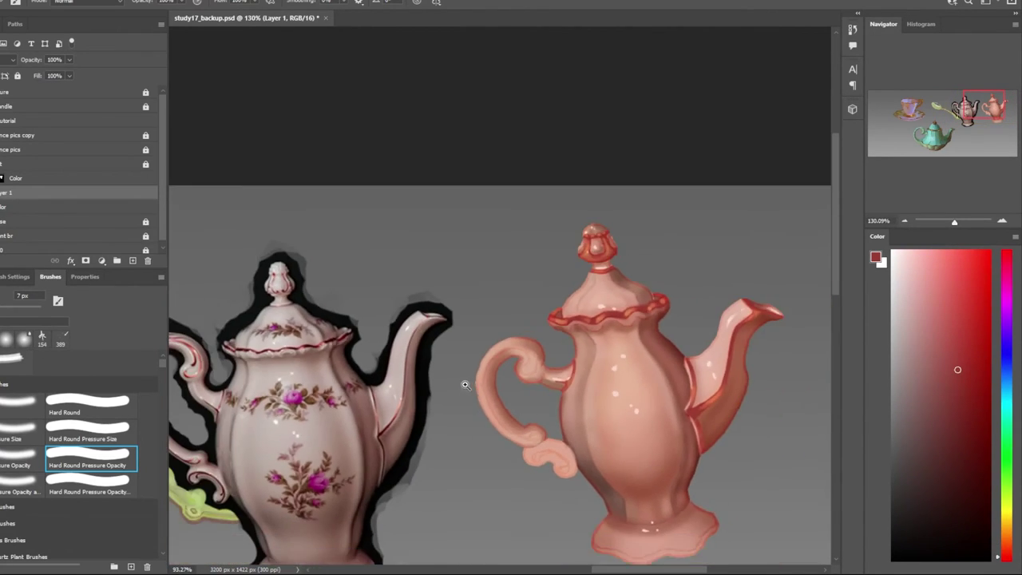
scroll(570, 319, up, 1)
scroll(669, 253, up, 1)
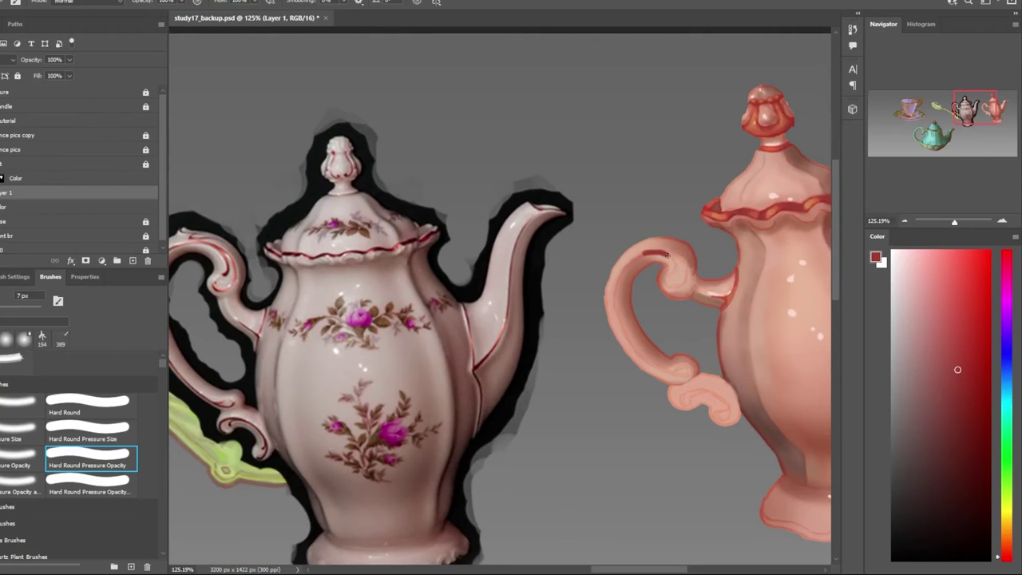
key(ctrl+z)
key(ctrl+shift+alt+n)
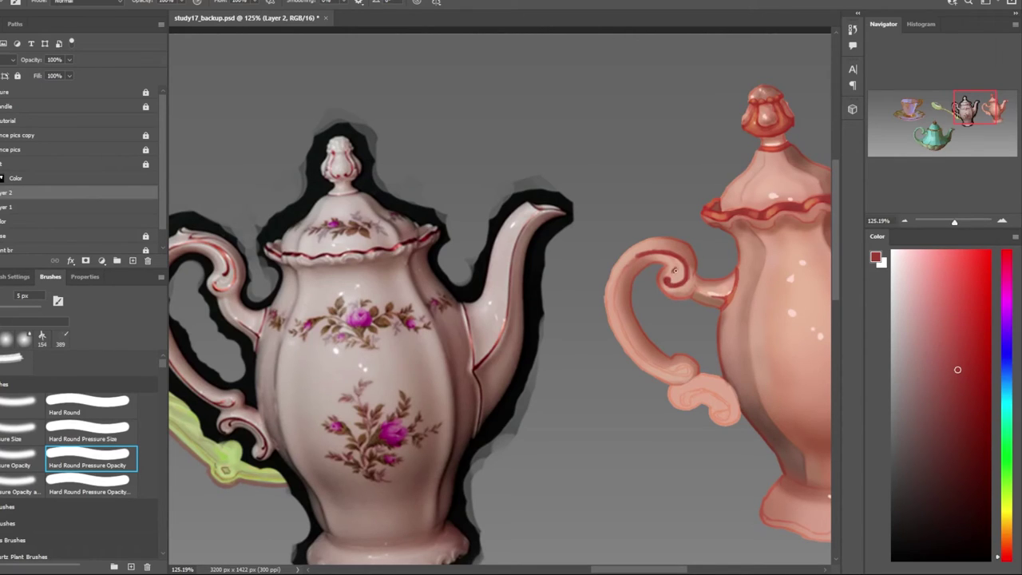
Paint a red line along the underside of the pink teapot's handle, then straighten the view
scroll(662, 319, down, 2)
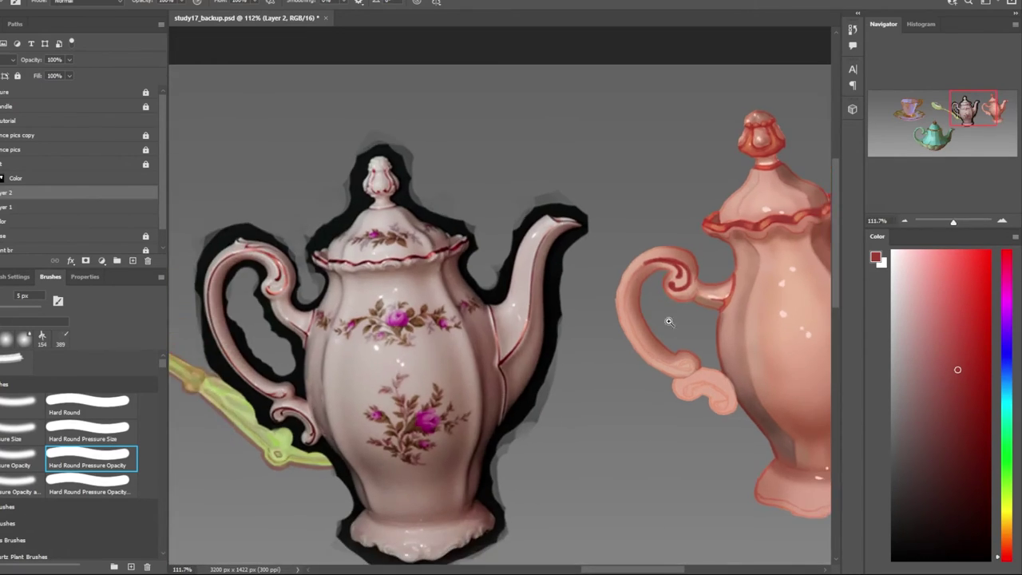
scroll(671, 365, up, 4)
scroll(677, 367, down, 5)
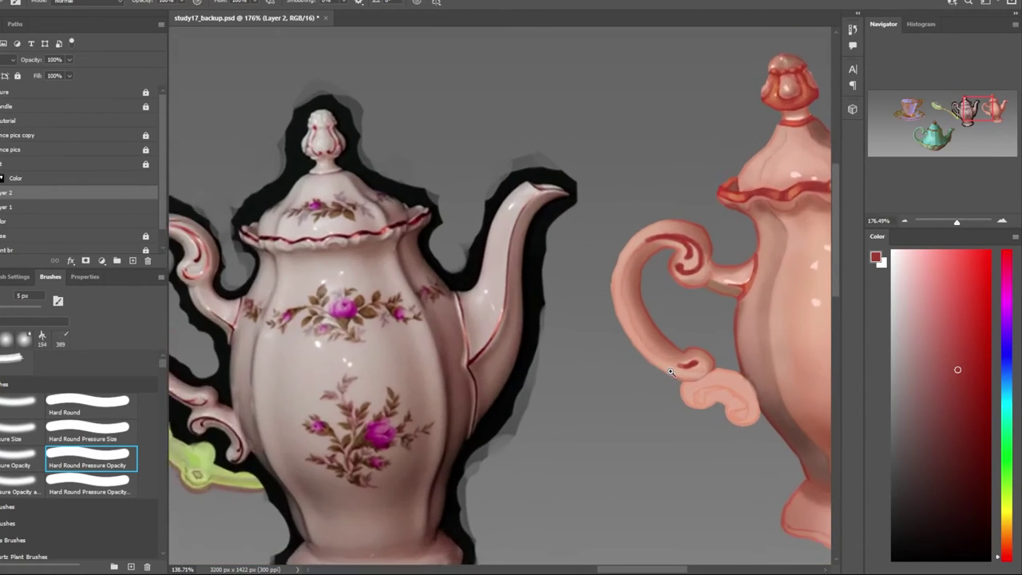
scroll(691, 370, up, 5)
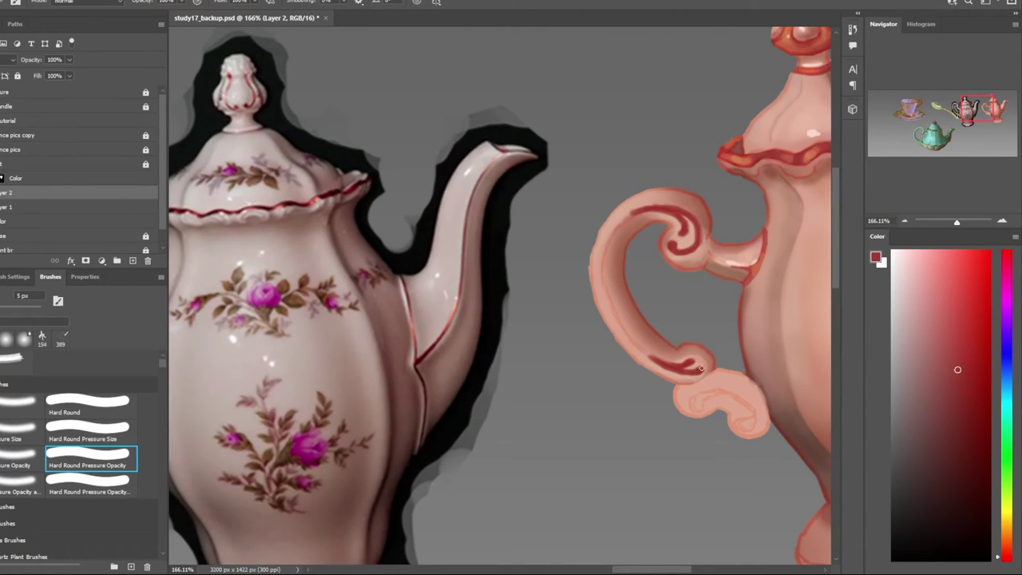
scroll(701, 367, down, 5)
scroll(559, 319, up, 6)
mouse_move(559, 319)
mouse_down()
mouse_move(490, 394)
mouse_move(613, 360)
mouse_up()
scroll(613, 359, down, 3)
scroll(559, 320, up, 3)
mouse_move(439, 345)
mouse_down()
mouse_move(460, 391)
mouse_move(568, 417)
mouse_move(516, 520)
mouse_up()
scroll(568, 417, down, 4)
key(r)
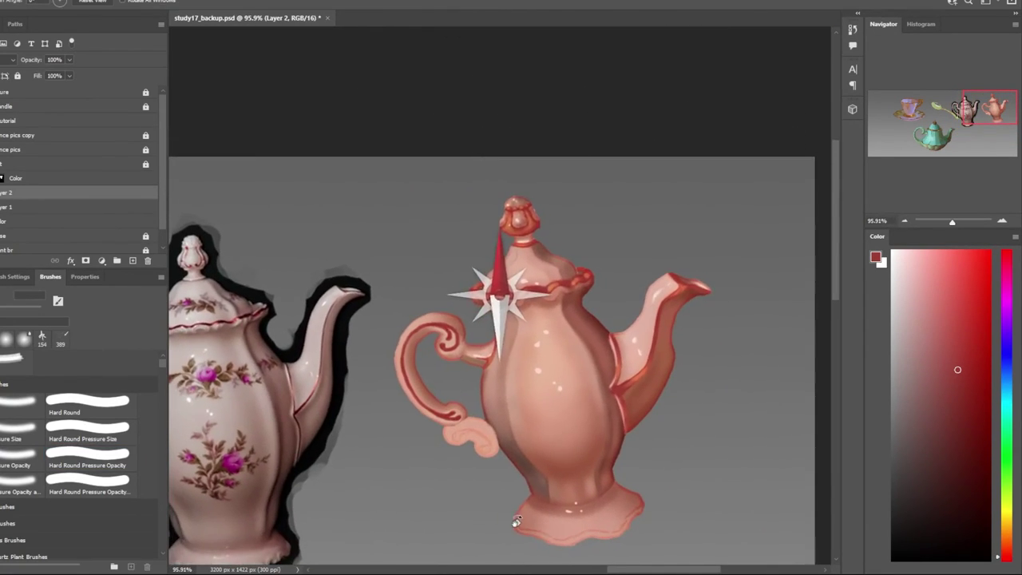
scroll(597, 414, down, 2)
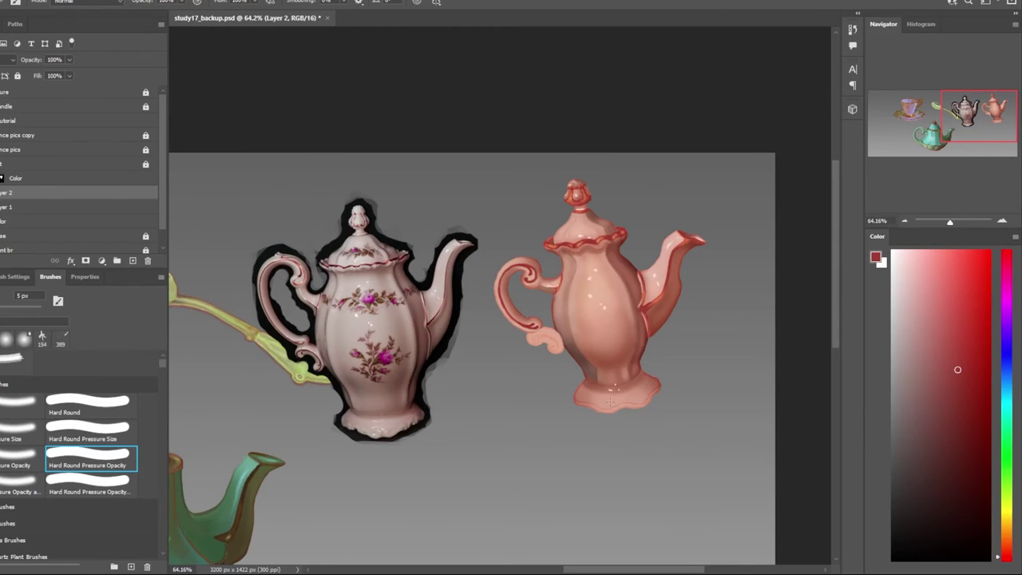
scroll(551, 287, up, 5)
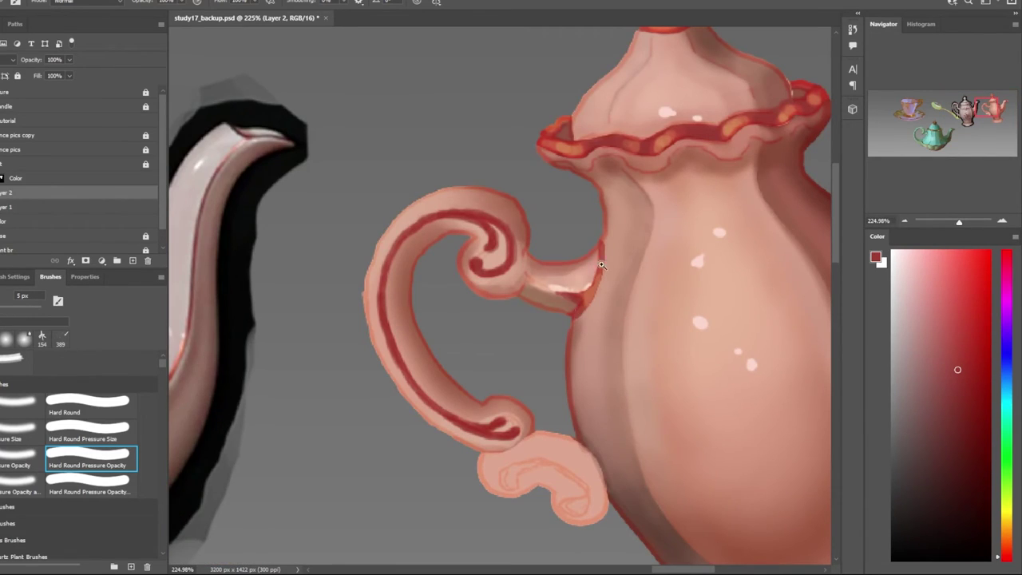
scroll(602, 251, down, 5)
scroll(664, 254, up, 5)
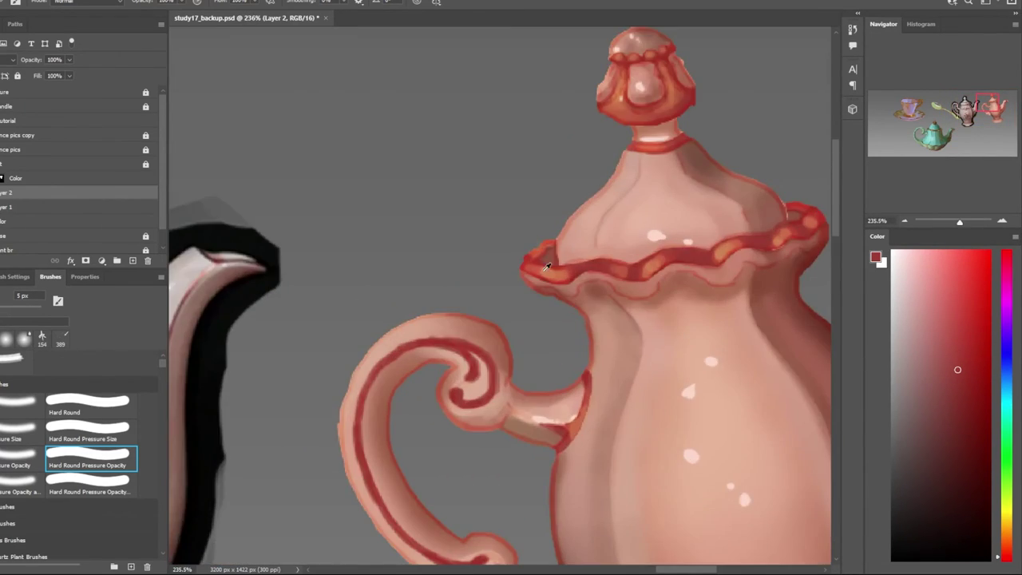
Sample brighter red and orange-red trim colours from the teapot's lid rim
alt+click(664, 254)
alt+click(617, 274)
scroll(617, 274, down, 3)
scroll(479, 319, up, 1)
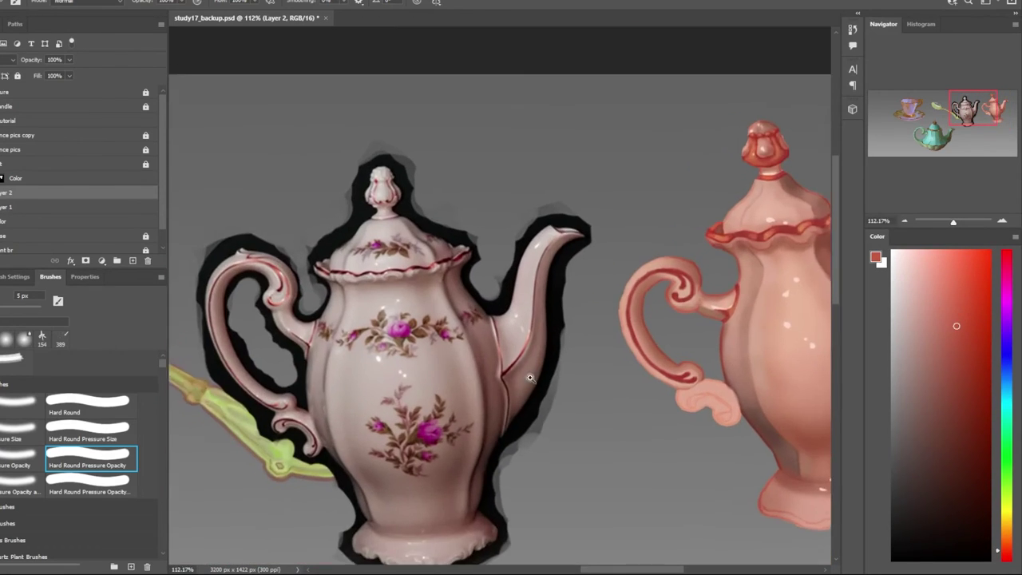
scroll(479, 320, up, 2)
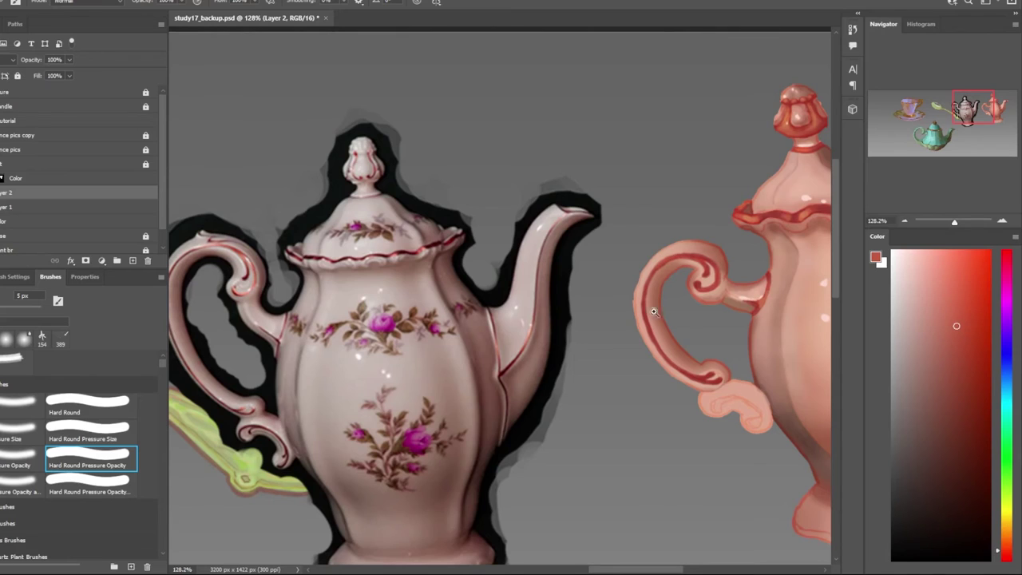
scroll(653, 311, down, 1)
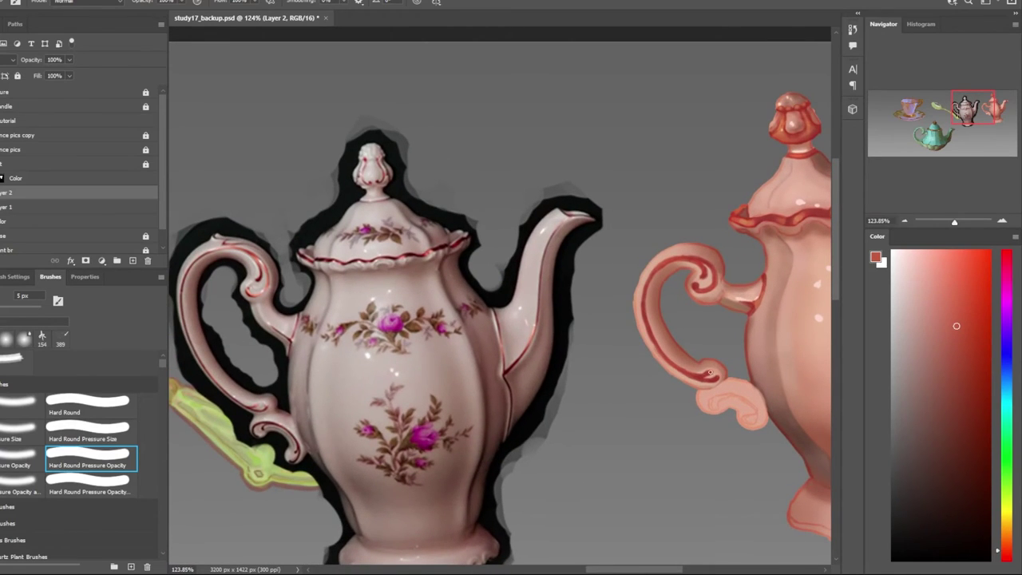
scroll(692, 344, up, 3)
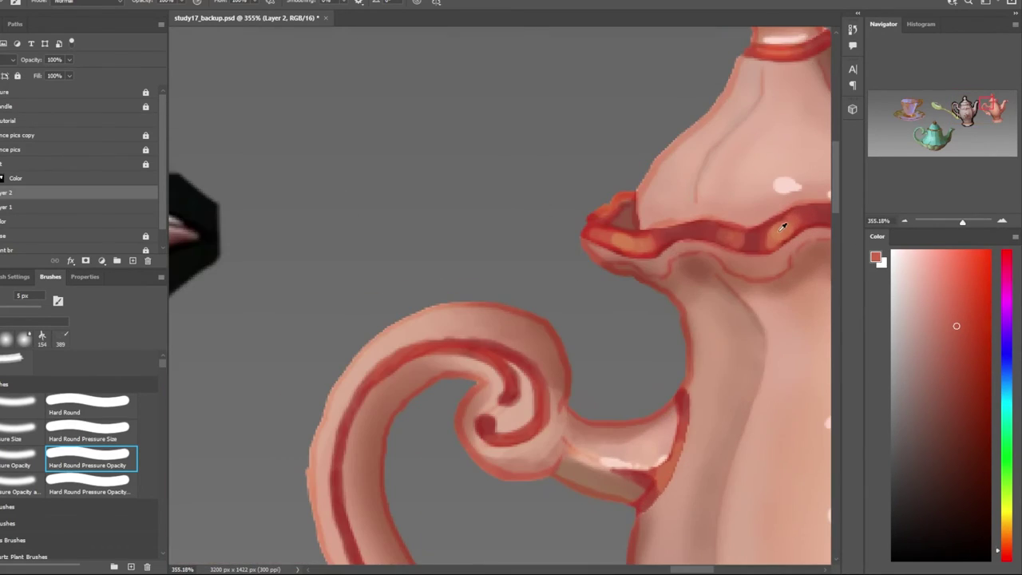
alt+click(678, 352)
scroll(679, 351, down, 3)
scroll(663, 359, down, 2)
scroll(659, 363, up, 2)
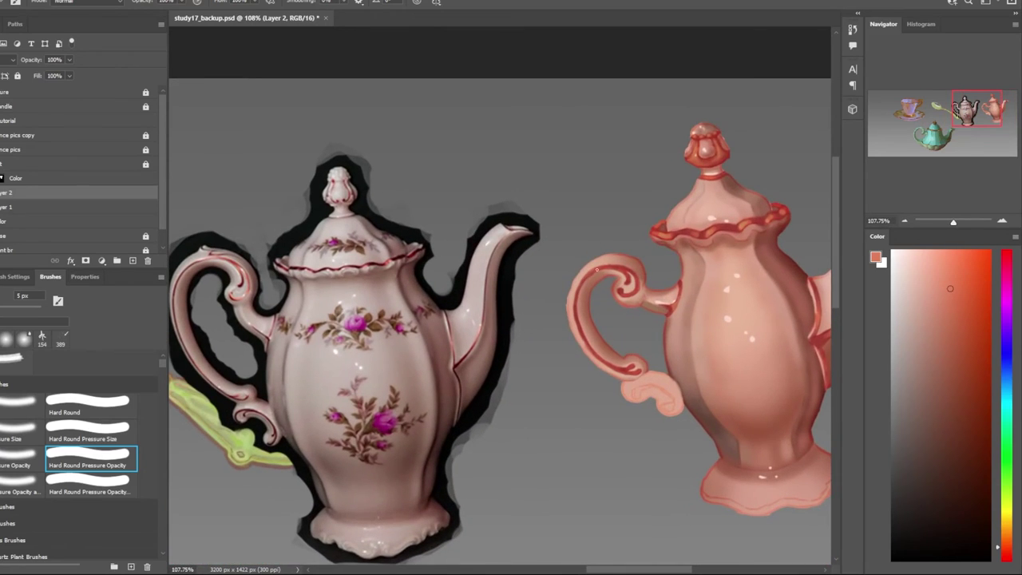
scroll(615, 275, up, 2)
scroll(634, 278, down, 3)
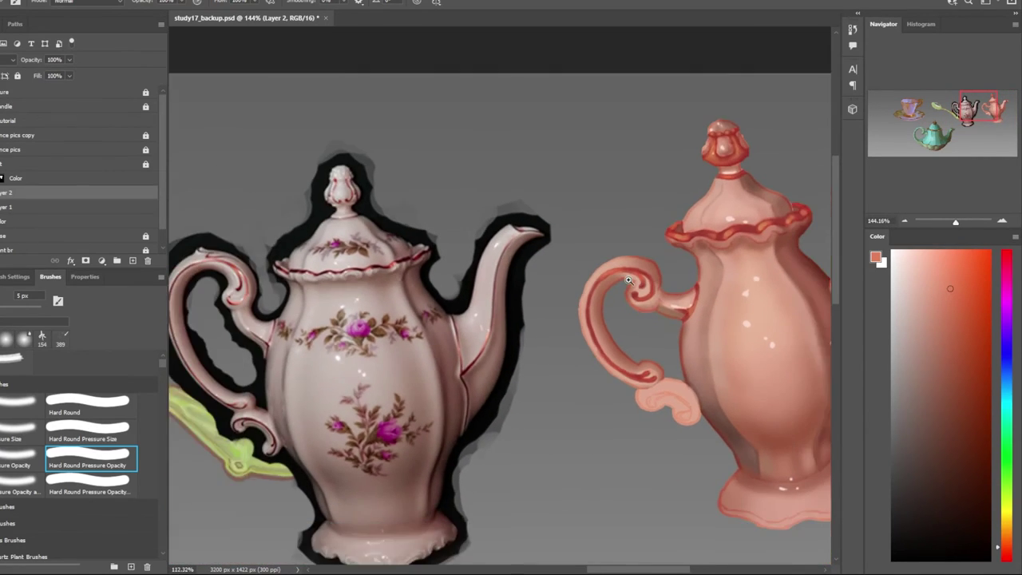
scroll(651, 281, up, 2)
scroll(638, 298, down, 2)
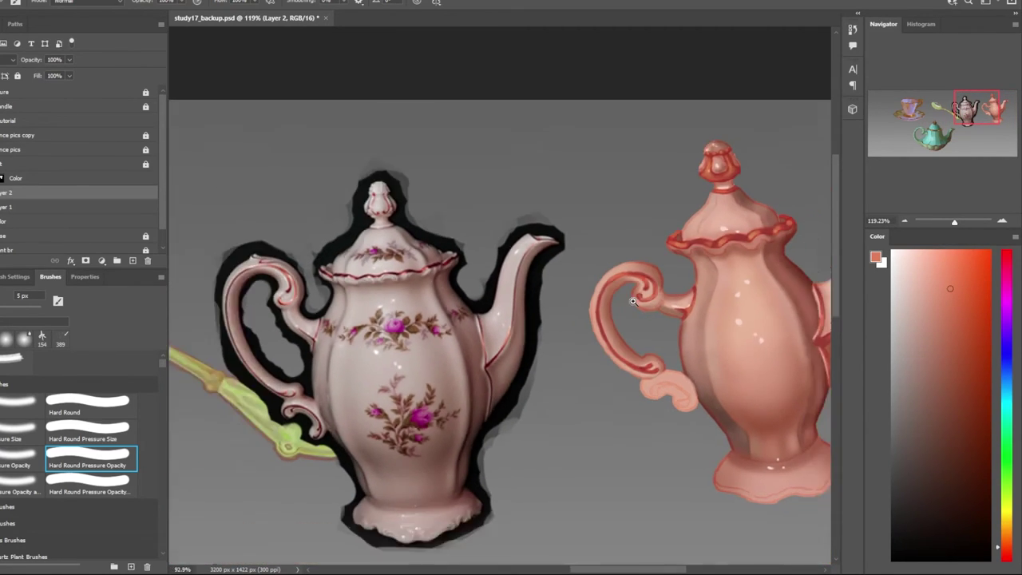
scroll(647, 308, up, 1)
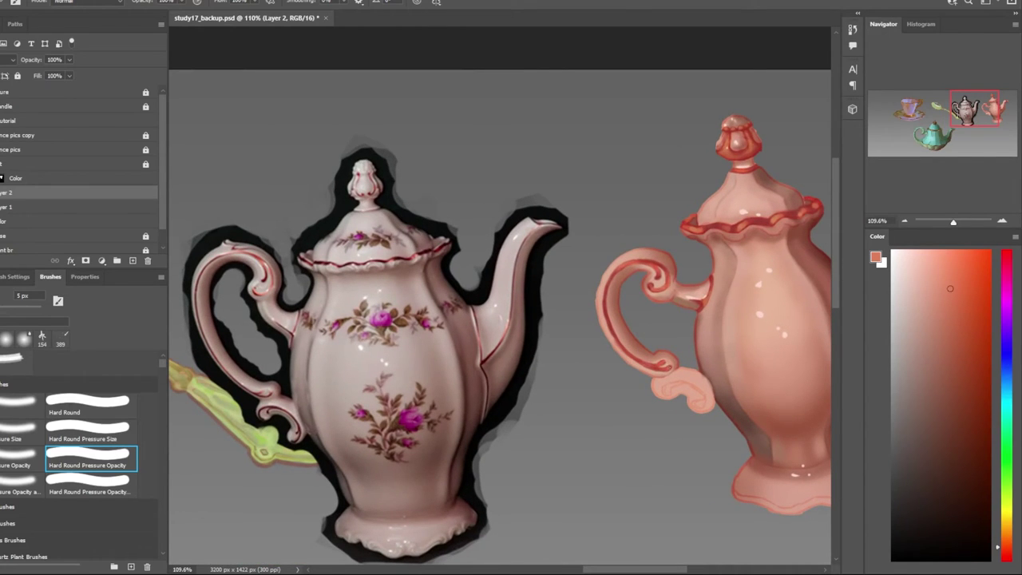
scroll(627, 429, down, 3)
scroll(627, 429, up, 2)
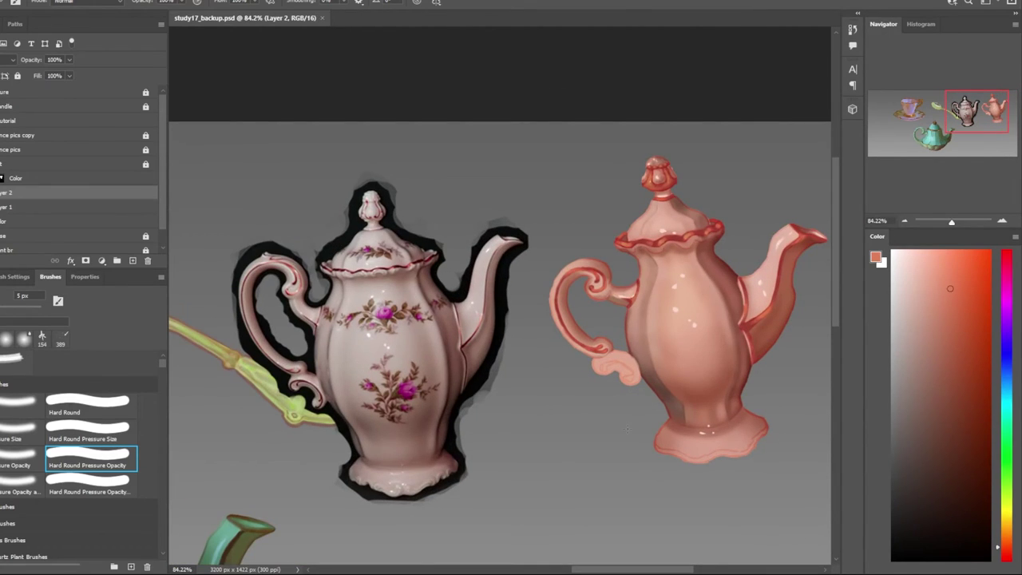
scroll(627, 428, down, 3)
scroll(652, 442, up, 2)
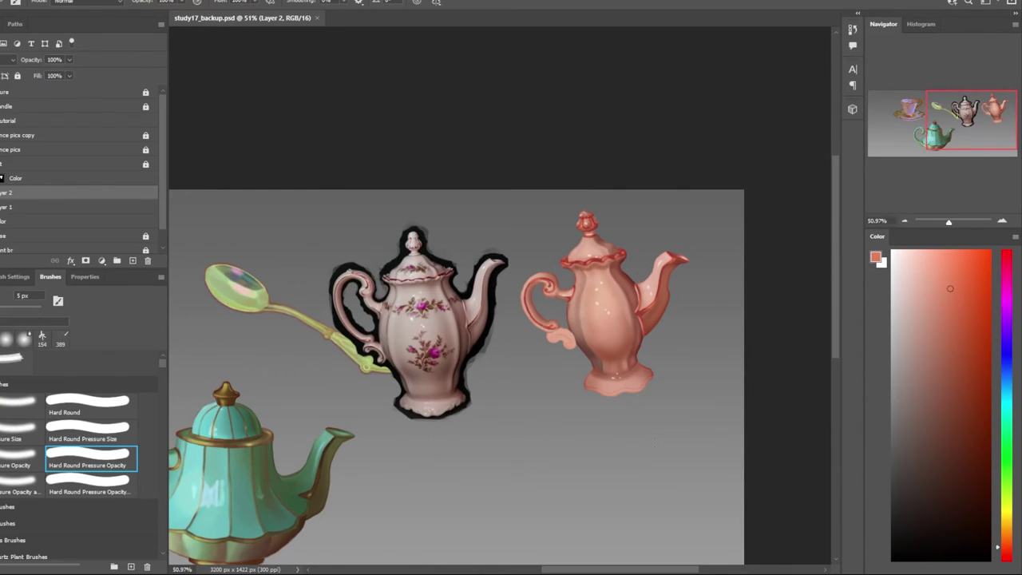
scroll(653, 441, down, 3)
scroll(620, 479, up, 1)
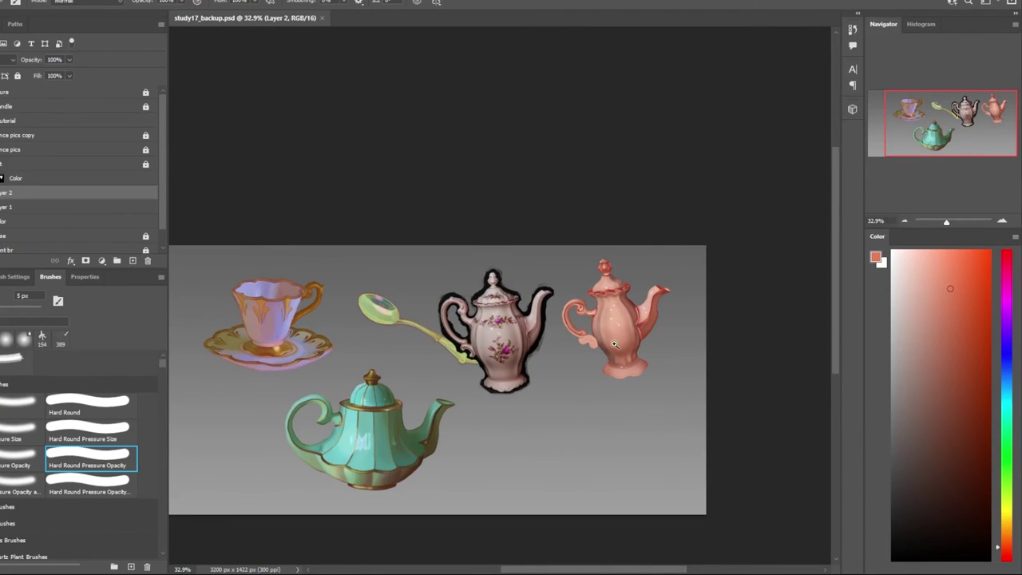
scroll(572, 335, up, 10)
Lasso the small curl beneath the handle and set up a dark red pressure-opacity brush
drag(495, 297, 392, 354)
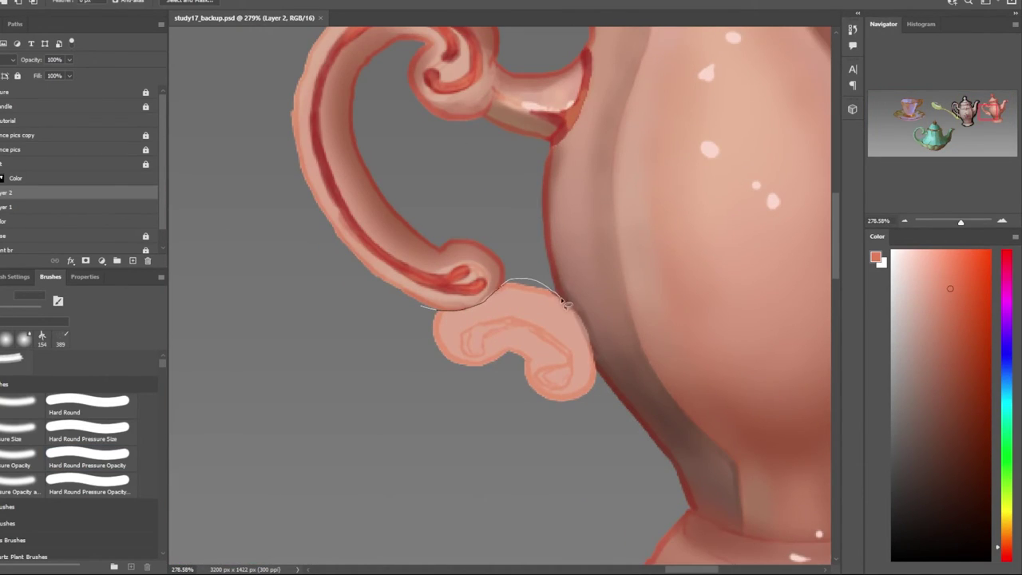
scroll(422, 386, down, 7)
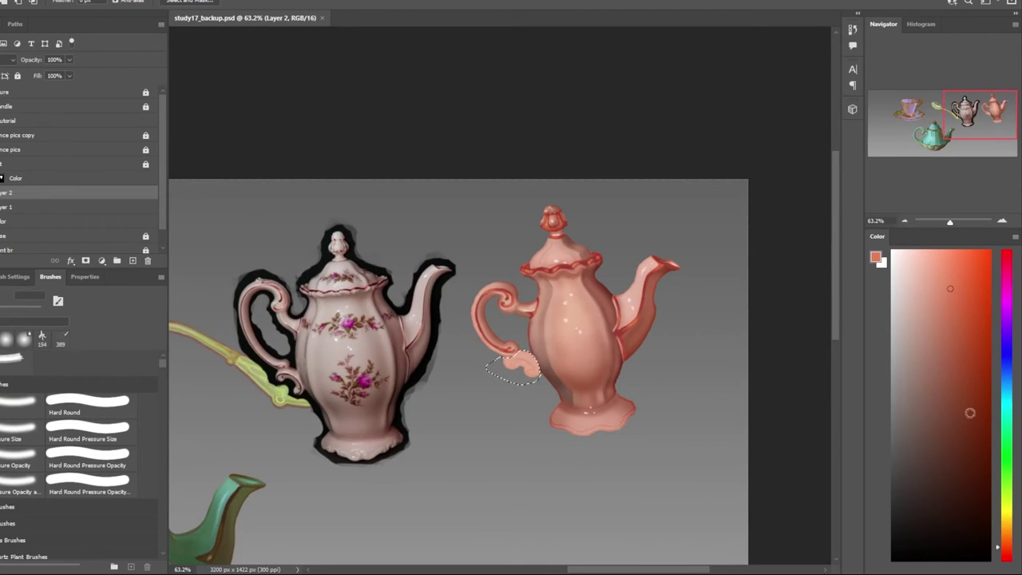
scroll(422, 386, up, 2)
scroll(302, 375, up, 5)
click(87, 458)
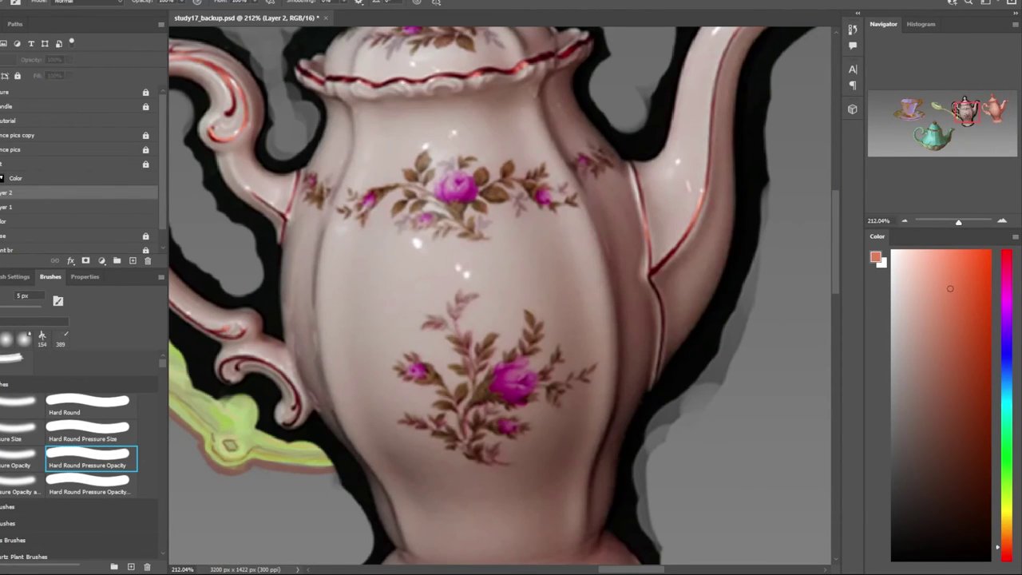
click(954, 428)
scroll(613, 318, down, 4)
scroll(613, 318, up, 2)
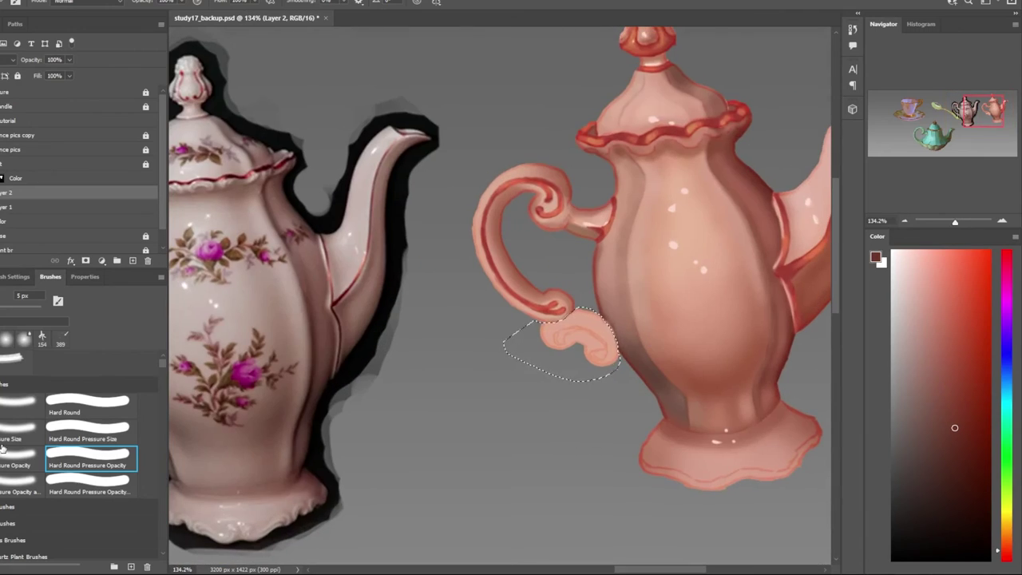
click(20, 459)
scroll(443, 340, down, 1)
Shade the handle curl with darker red strokes, reducing the brush to 5 px
drag(443, 341, 456, 353)
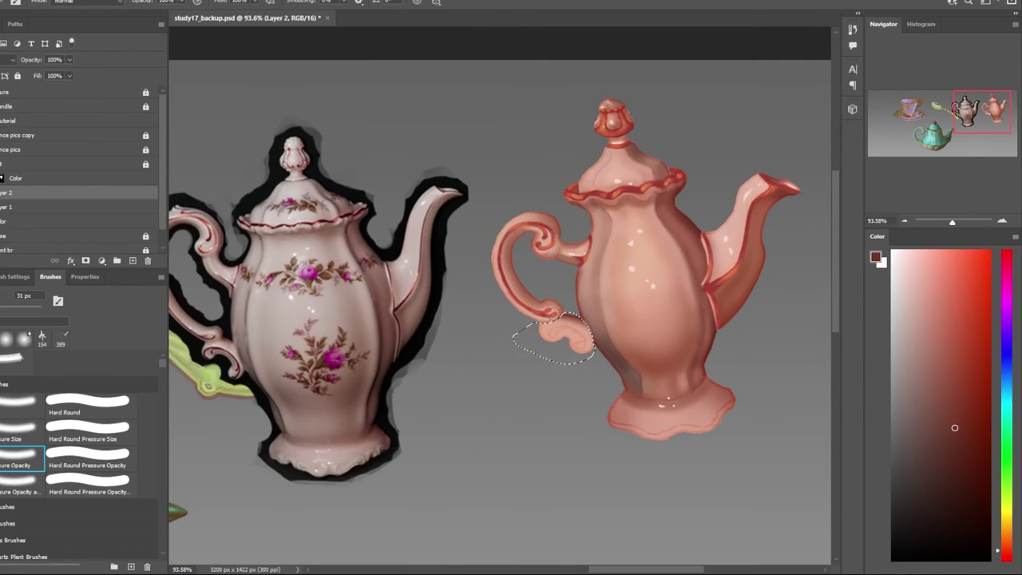
drag(559, 342, 575, 343)
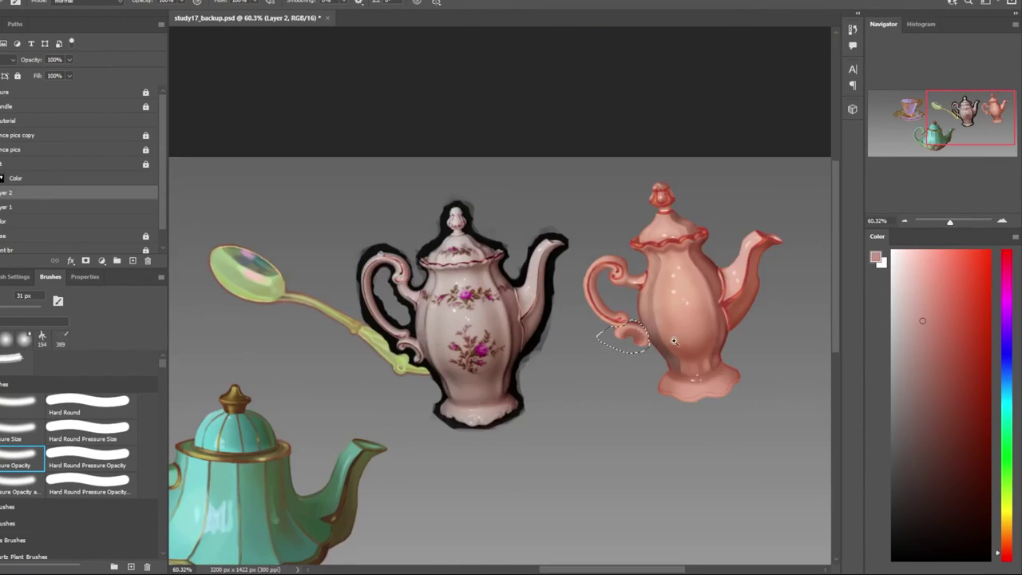
drag(673, 341, 567, 357)
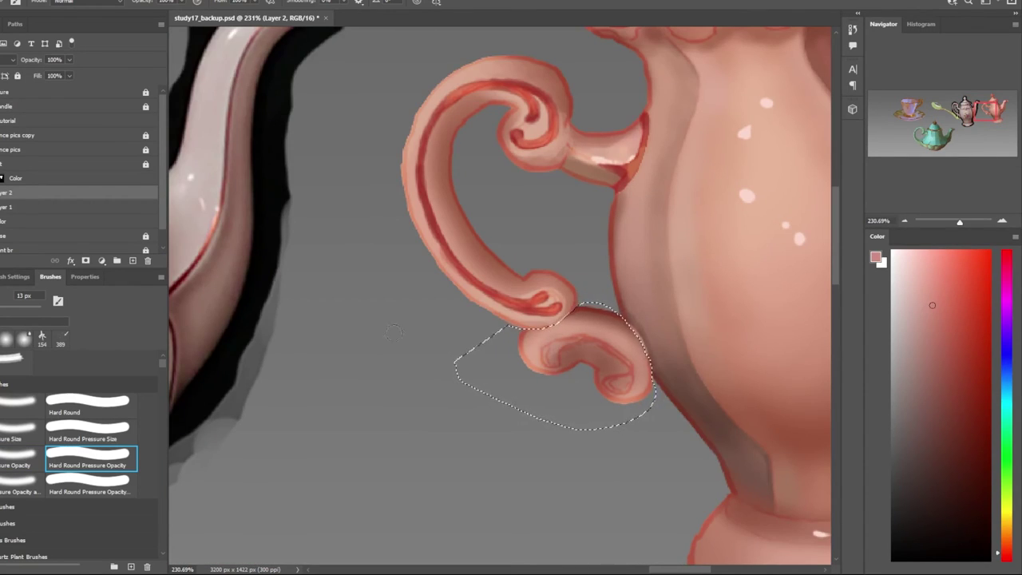
key(bracketleft)
key(bracketleft)
key(bracketleft)
alt+click(615, 342)
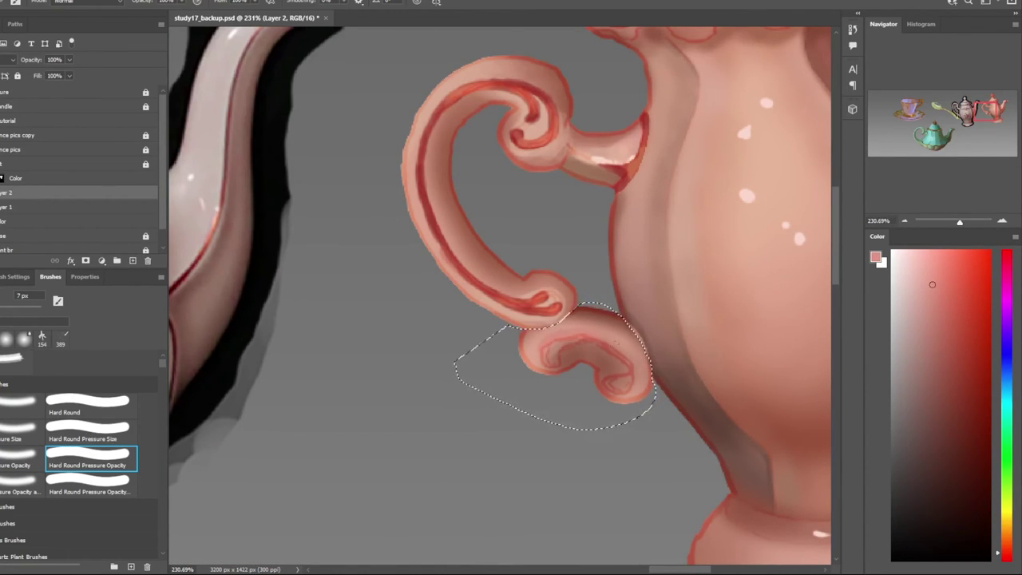
mouse_move(577, 354)
mouse_down()
mouse_move(496, 349)
mouse_move(517, 408)
mouse_up()
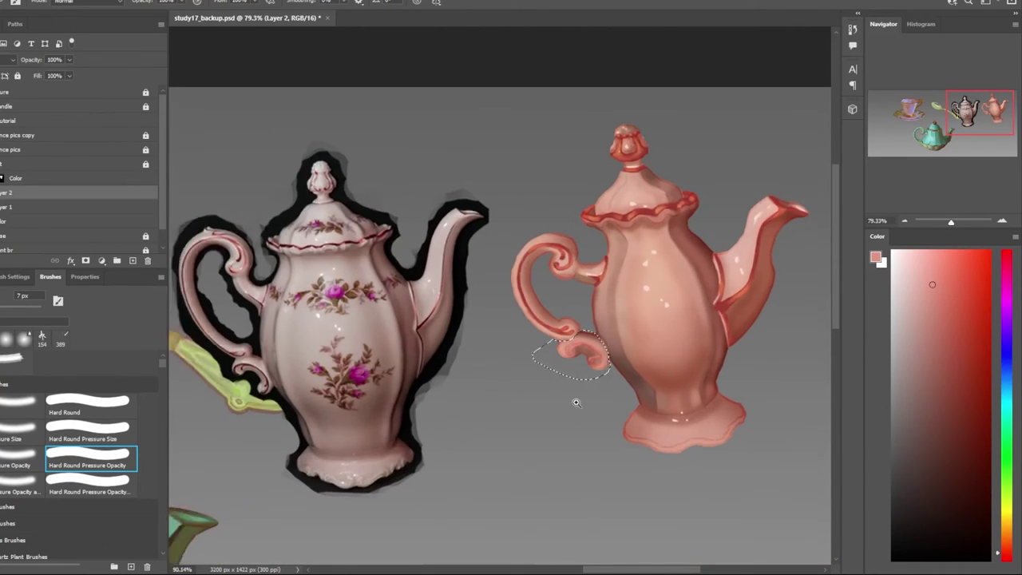
drag(599, 404, 687, 404)
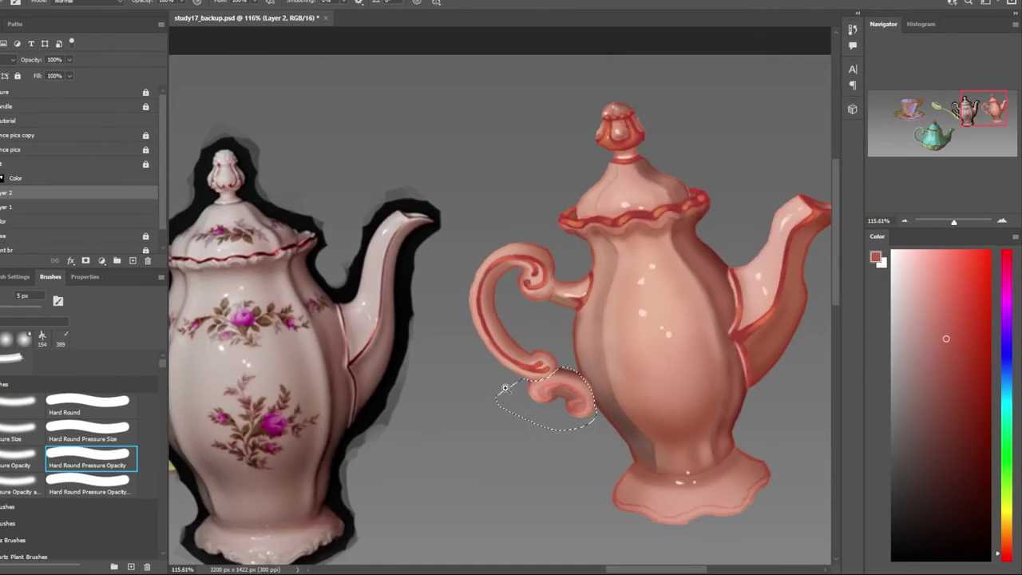
drag(495, 453, 609, 461)
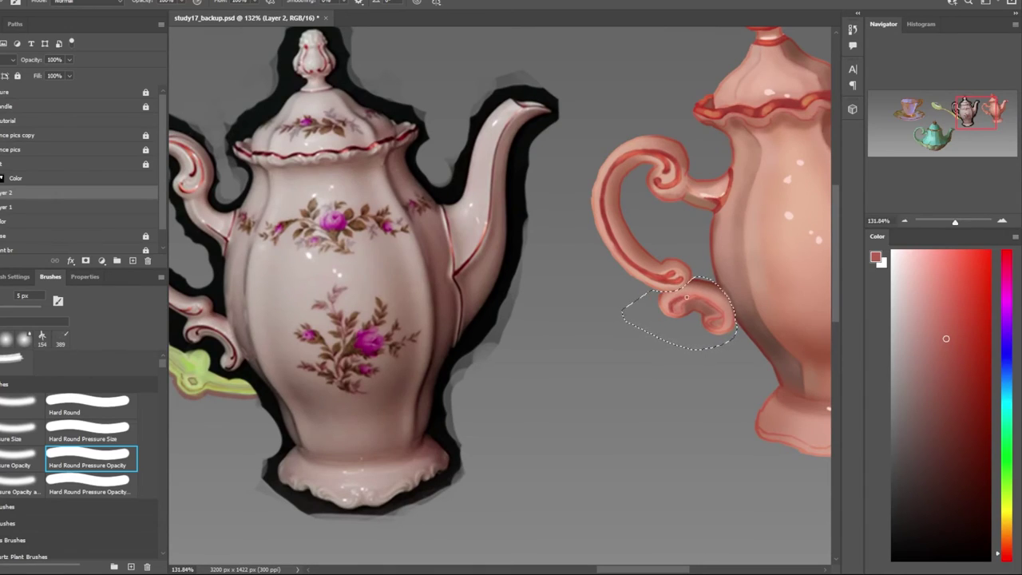
drag(670, 307, 716, 307)
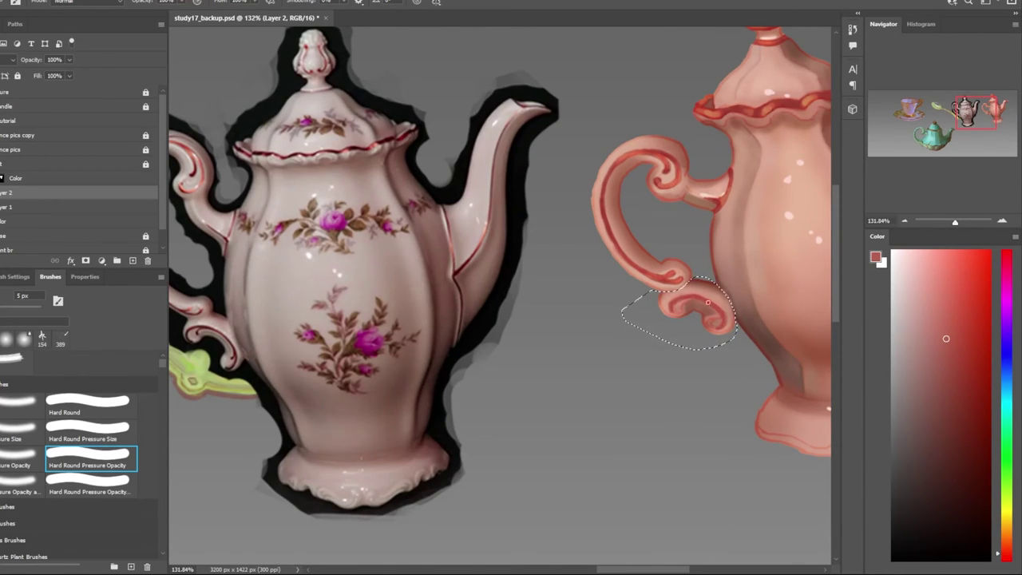
mouse_move(720, 326)
mouse_down()
mouse_move(688, 298)
mouse_move(719, 327)
mouse_up()
Sample the salmon pink of the handle
scroll(718, 324, up, 5)
scroll(639, 304, down, 5)
scroll(577, 271, up, 6)
scroll(578, 271, down, 5)
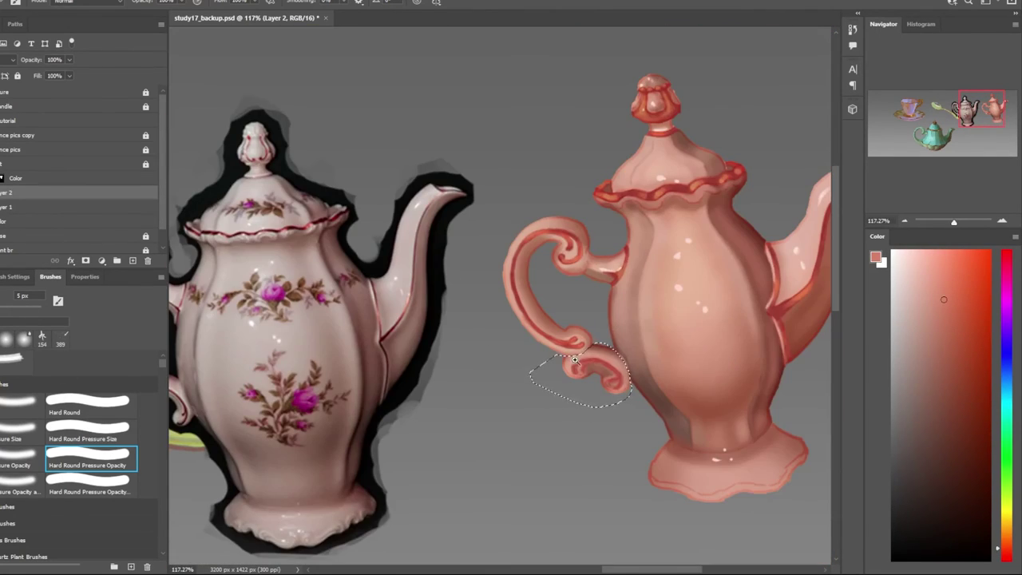
scroll(602, 387, up, 4)
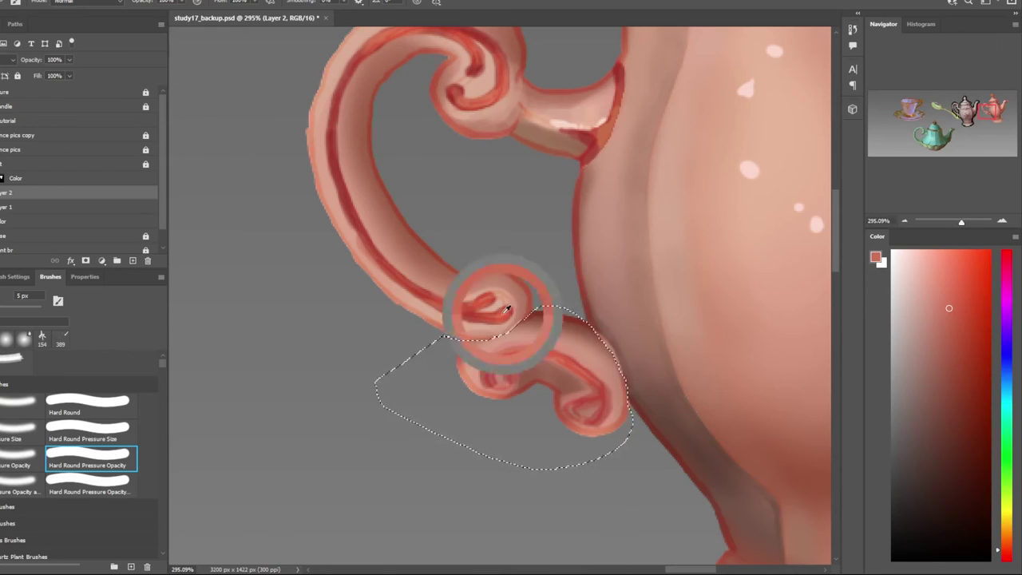
scroll(600, 220, down, 5)
scroll(595, 320, up, 2)
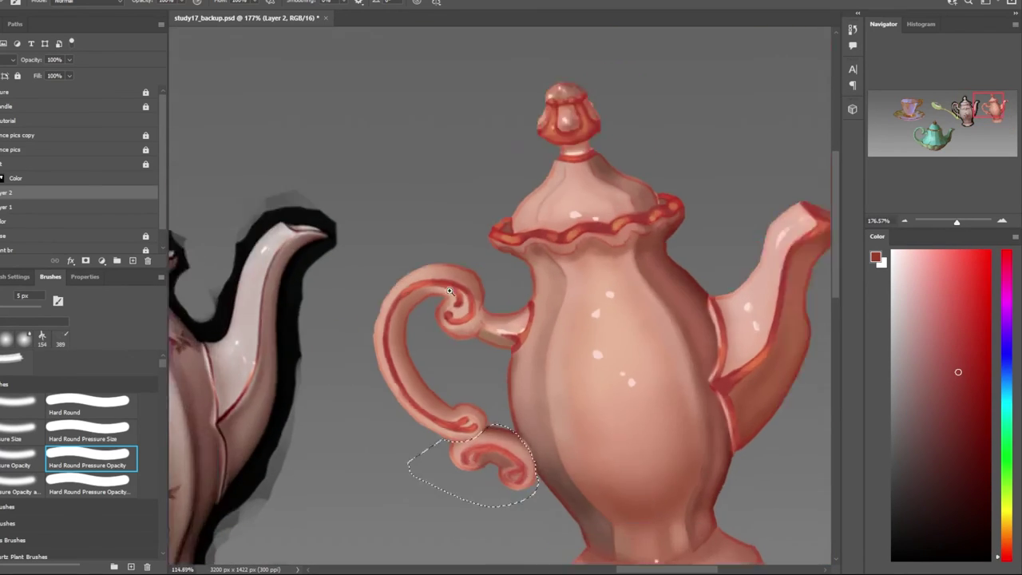
scroll(559, 359, up, 2)
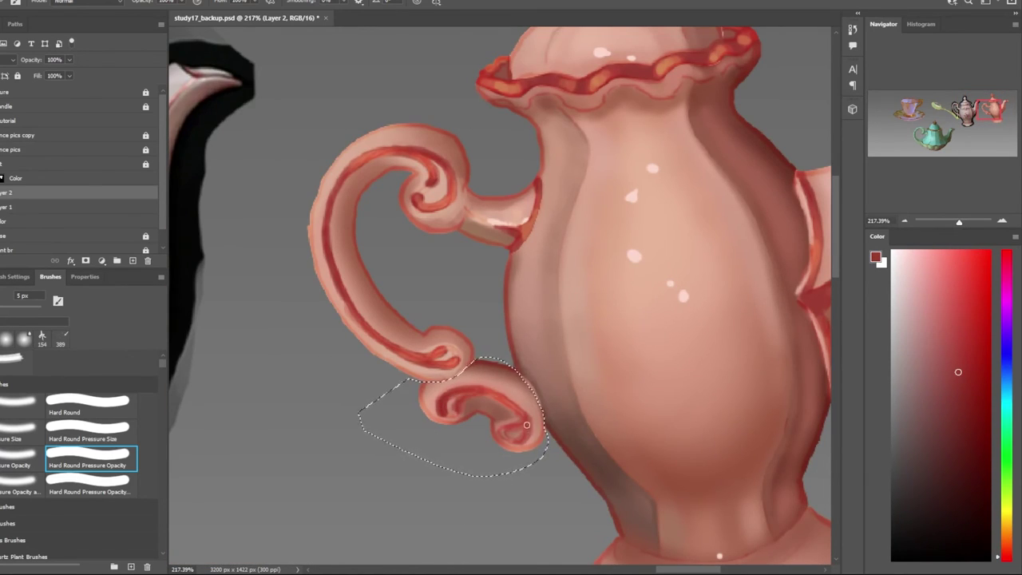
scroll(523, 415, down, 4)
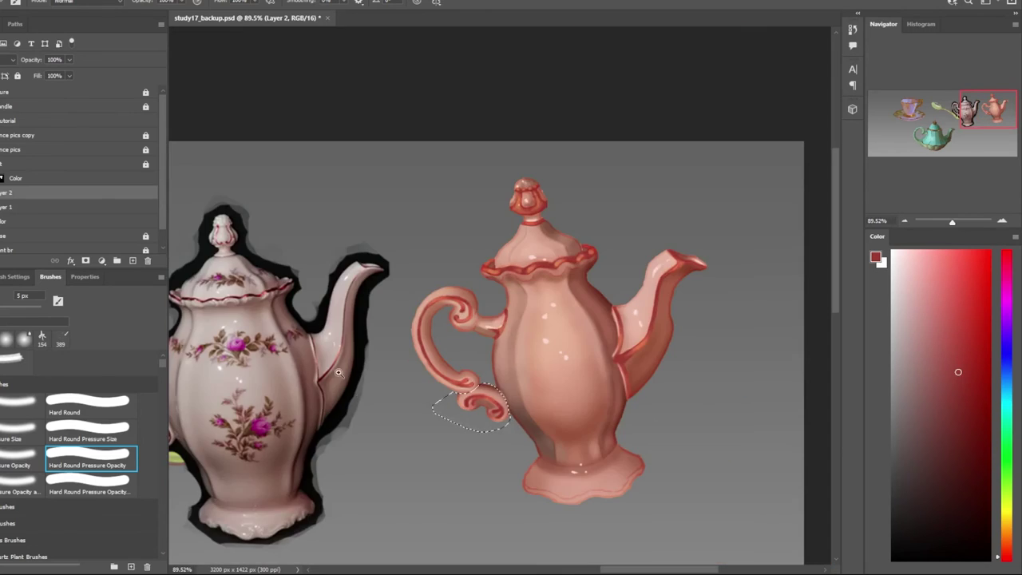
scroll(548, 355, up, 4)
alt+click(548, 355)
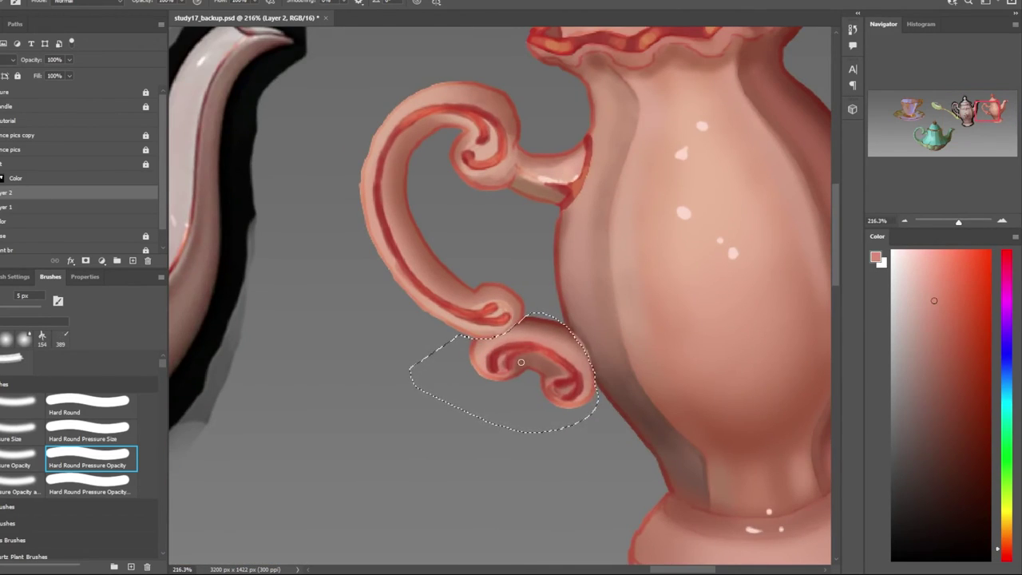
scroll(515, 407, down, 4)
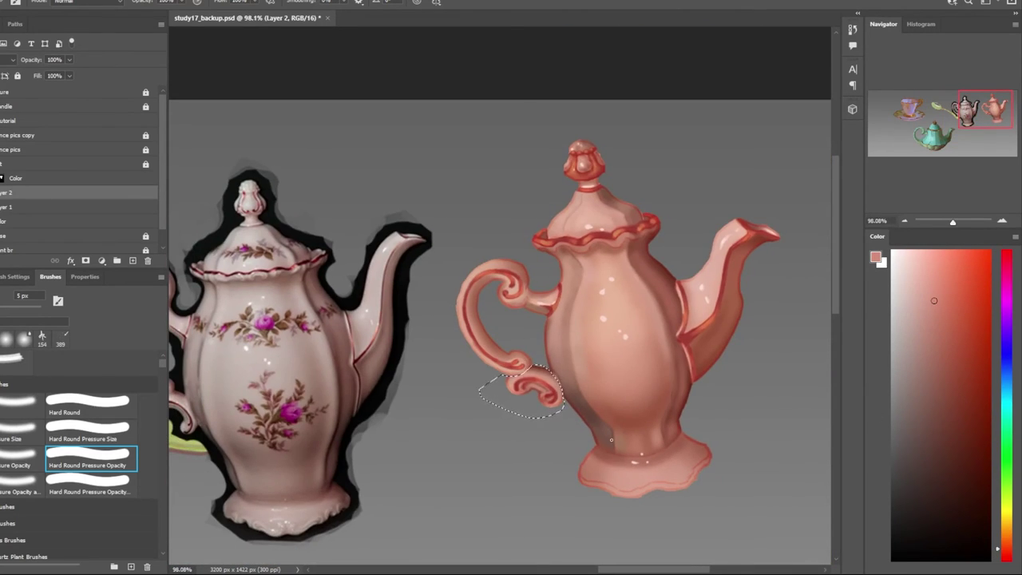
scroll(594, 268, down, 1)
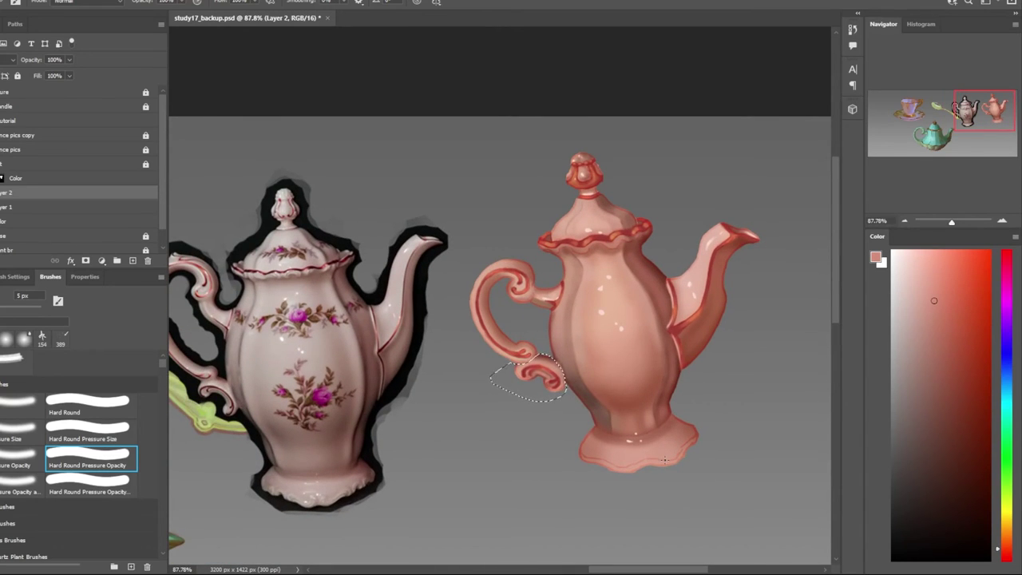
Deselect the handle curl and pick a darker red sampled from the teapot body
alt+click(665, 461)
scroll(665, 460, up, 3)
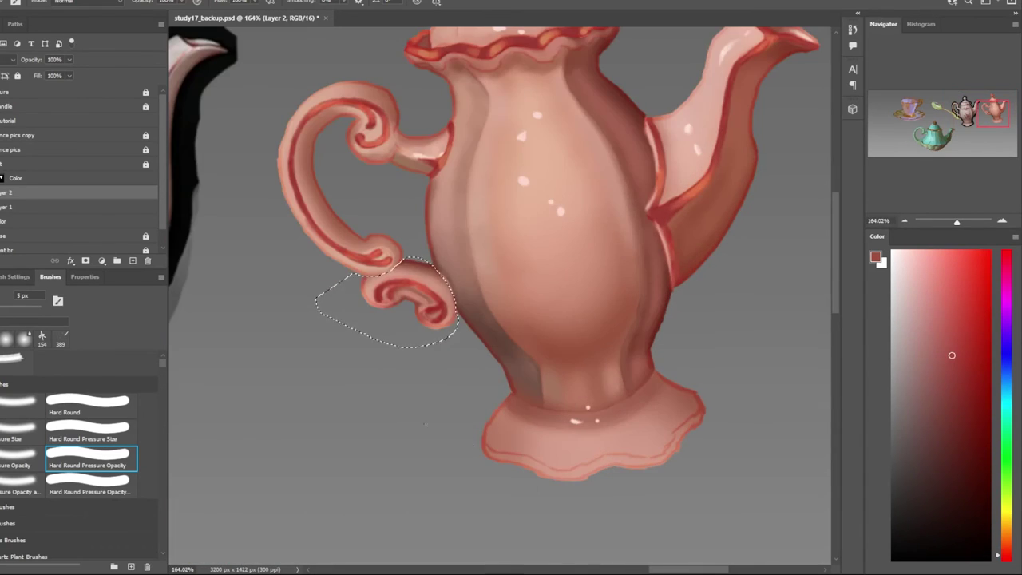
key(ctrl+d)
scroll(429, 388, down, 3)
scroll(468, 315, up, 5)
alt+click(472, 323)
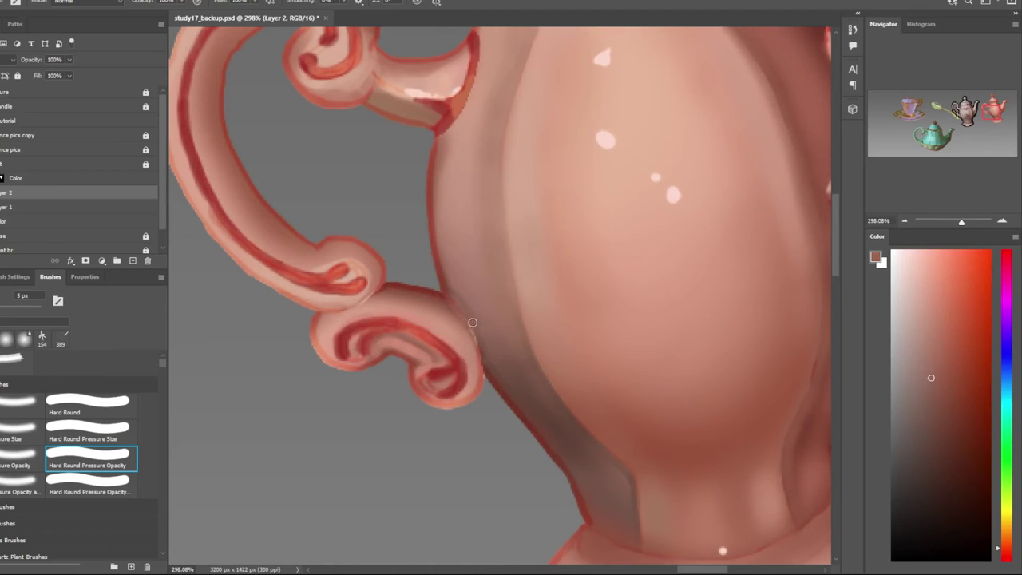
alt+click(487, 359)
scroll(487, 358, down, 3)
scroll(462, 316, up, 3)
alt+click(461, 315)
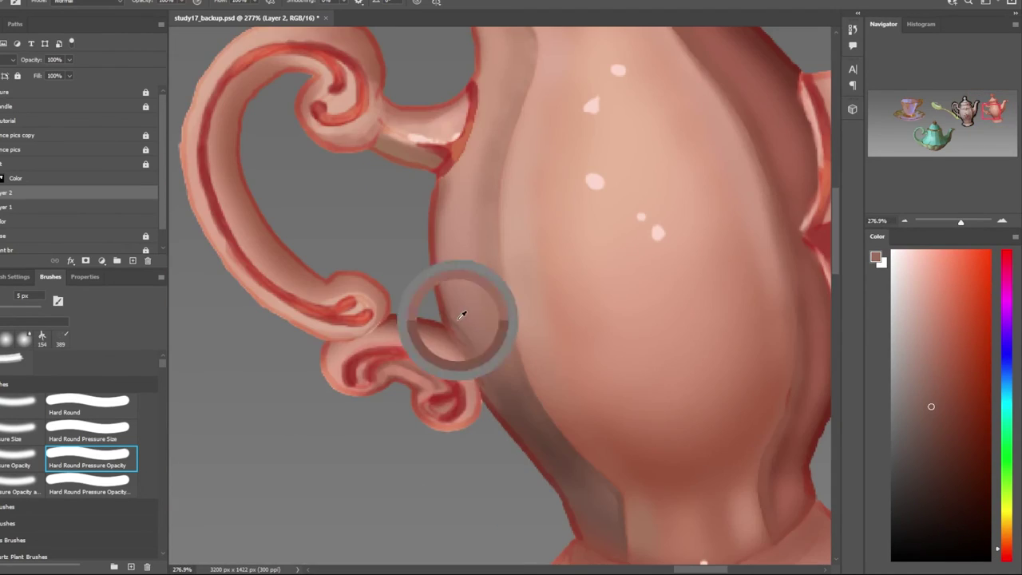
scroll(462, 316, down, 2)
scroll(495, 356, down, 2)
scroll(527, 395, down, 1)
scroll(560, 435, up, 1)
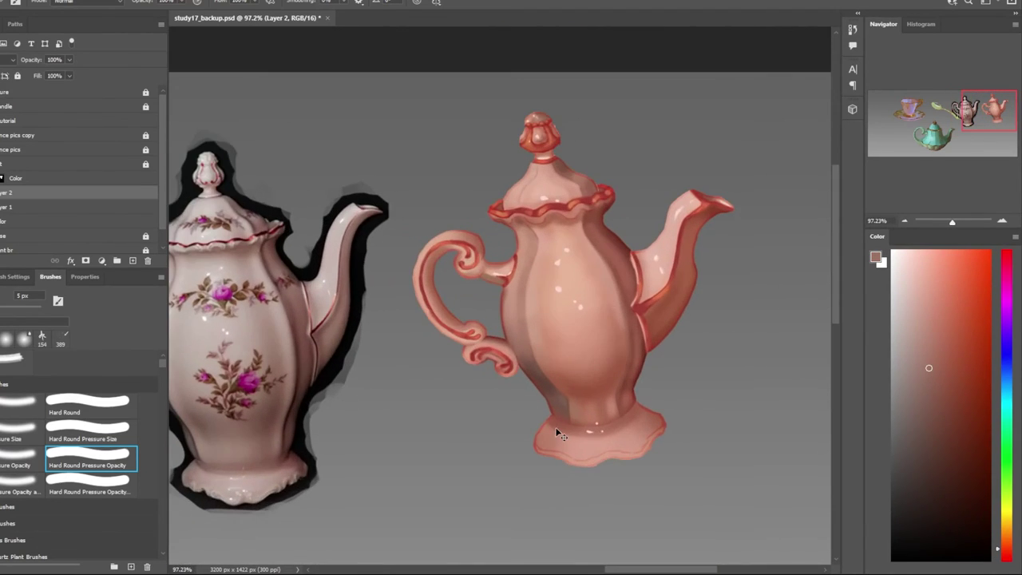
scroll(561, 435, up, 2)
scroll(607, 439, up, 2)
alt+click(633, 444)
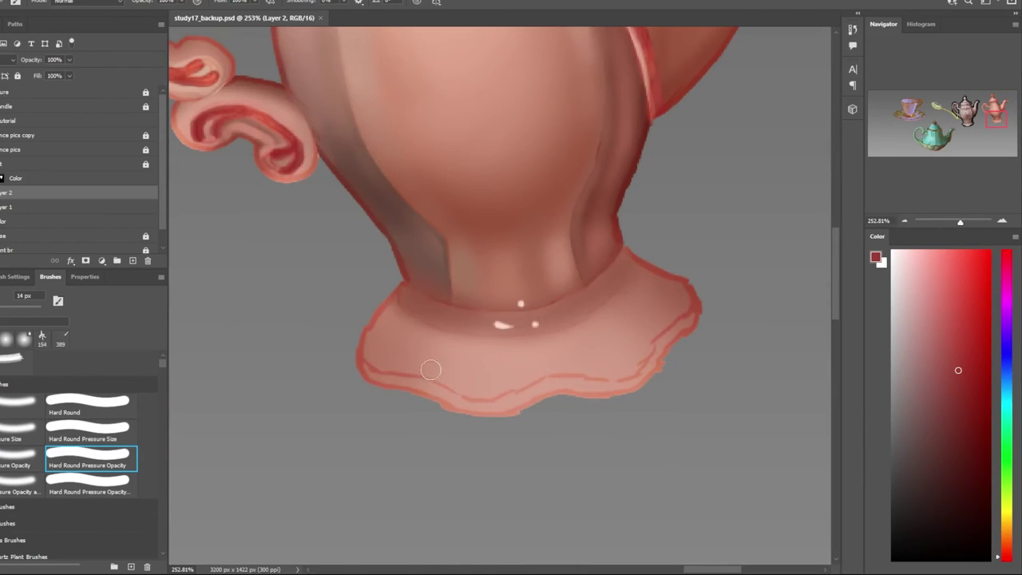
Outline the wavy bottom edge and top rim of the teapot base in dark red
mouse_move(359, 363)
mouse_down()
mouse_move(515, 404)
mouse_move(580, 390)
mouse_move(662, 348)
mouse_move(696, 305)
mouse_up()
scroll(415, 325, down, 1)
mouse_move(409, 366)
mouse_down()
mouse_move(460, 385)
mouse_move(546, 364)
mouse_move(574, 329)
mouse_up()
scroll(418, 374, down, 5)
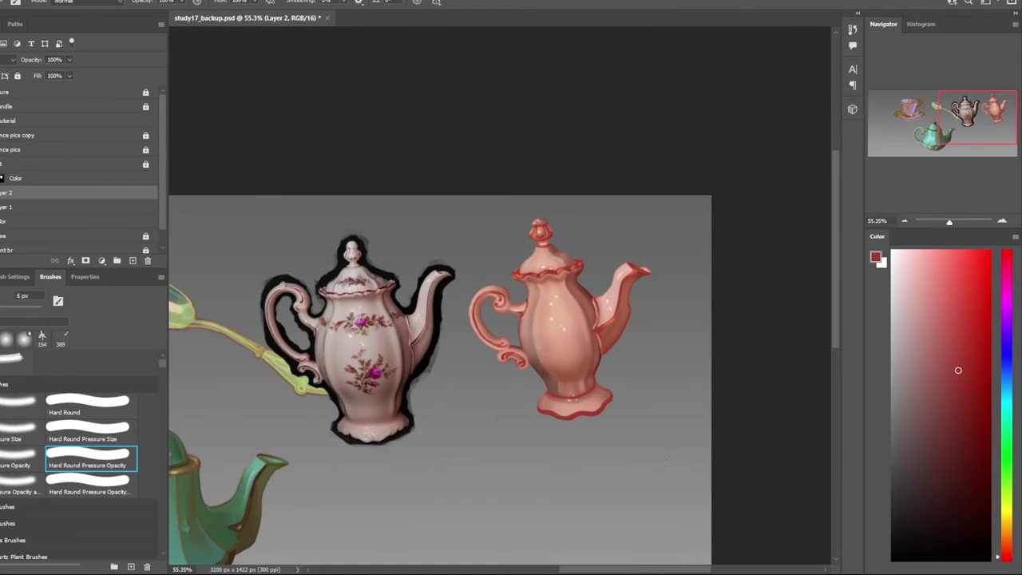
scroll(562, 272, up, 5)
scroll(562, 272, down, 3)
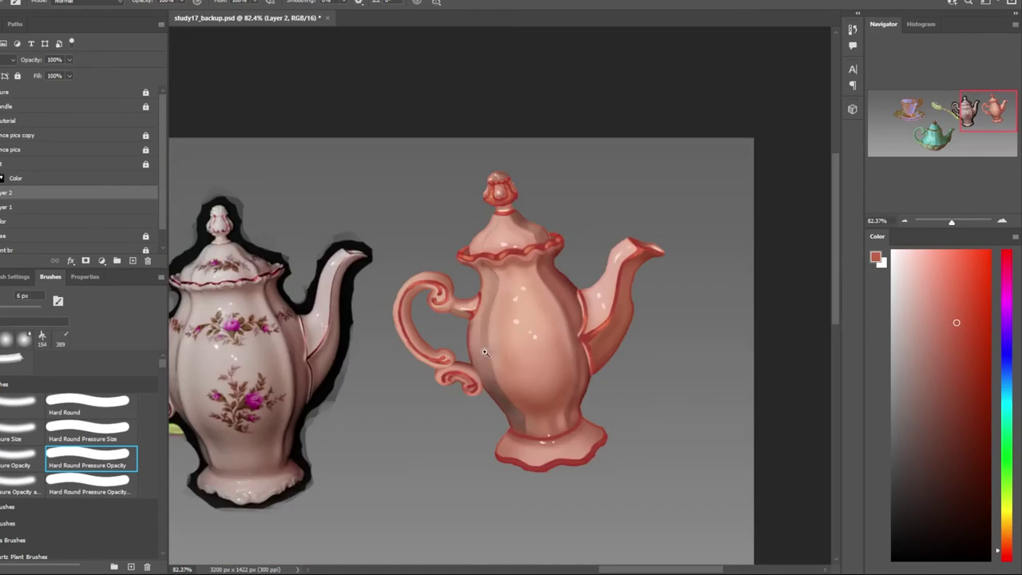
scroll(527, 431, up, 2)
mouse_move(550, 442)
mouse_down()
mouse_move(661, 425)
mouse_move(487, 419)
mouse_up()
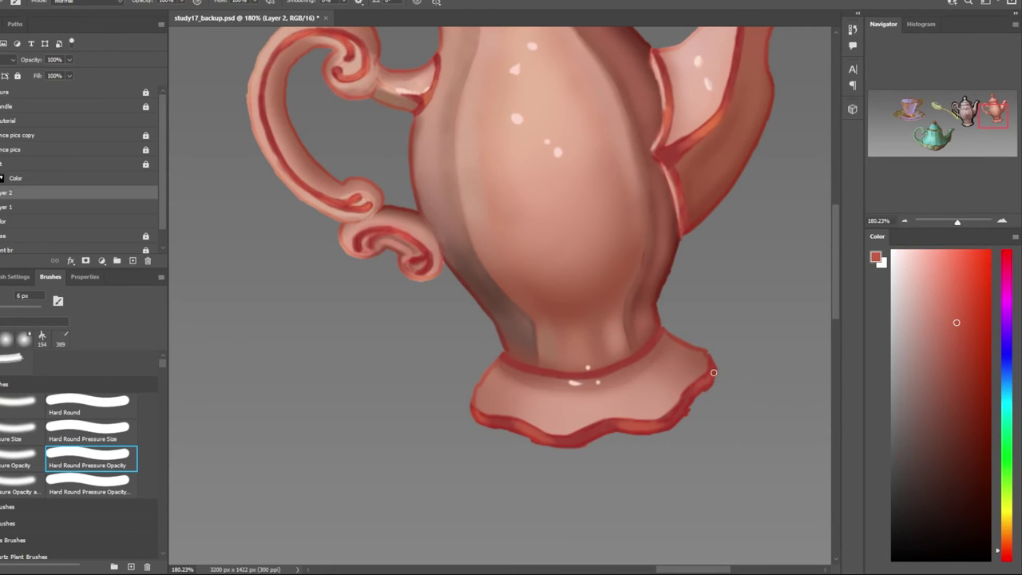
scroll(713, 372, down, 3)
scroll(552, 363, up, 1)
scroll(553, 363, up, 3)
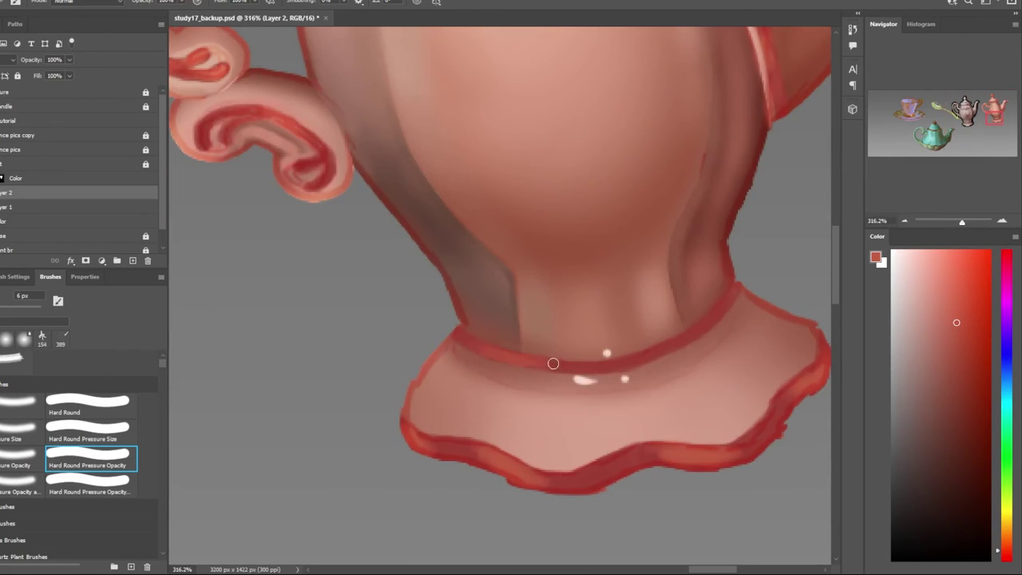
scroll(583, 375, down, 2)
scroll(593, 191, down, 2)
scroll(575, 332, up, 3)
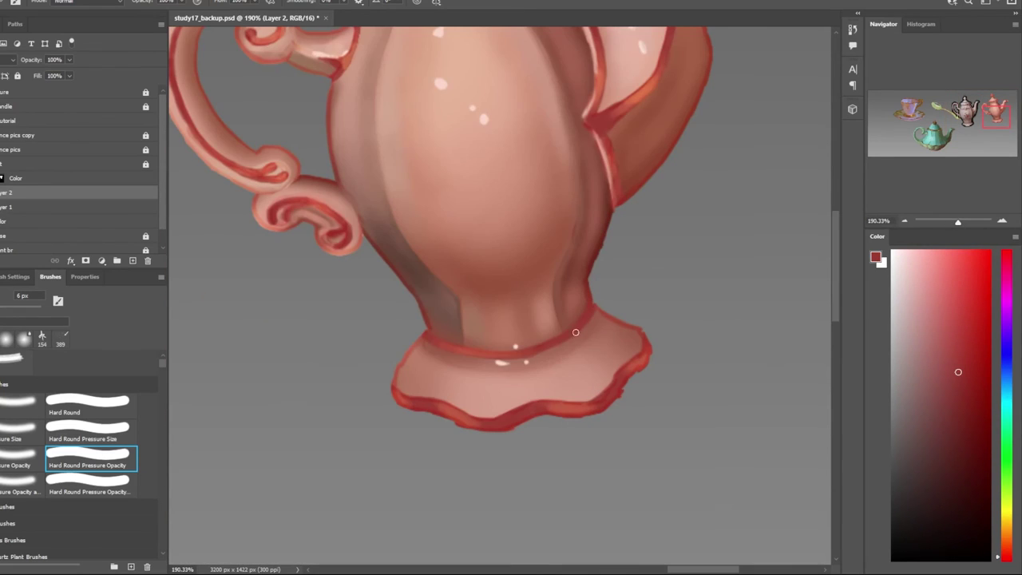
scroll(533, 432, down, 3)
scroll(468, 221, up, 3)
Paint a fresh red stroke along the base's bottom rim in a newly picked colour
alt+click(467, 221)
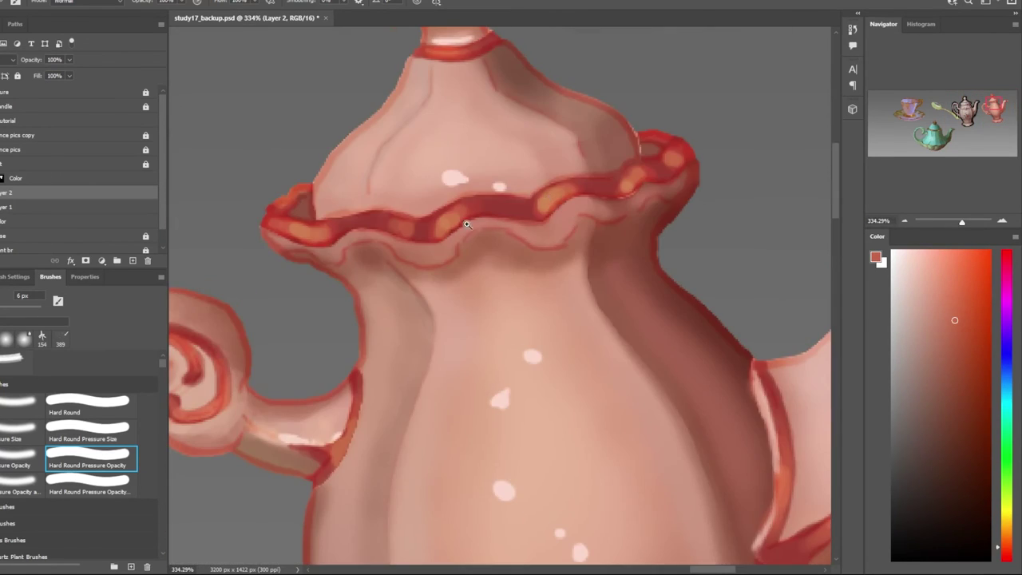
scroll(394, 410, up, 2)
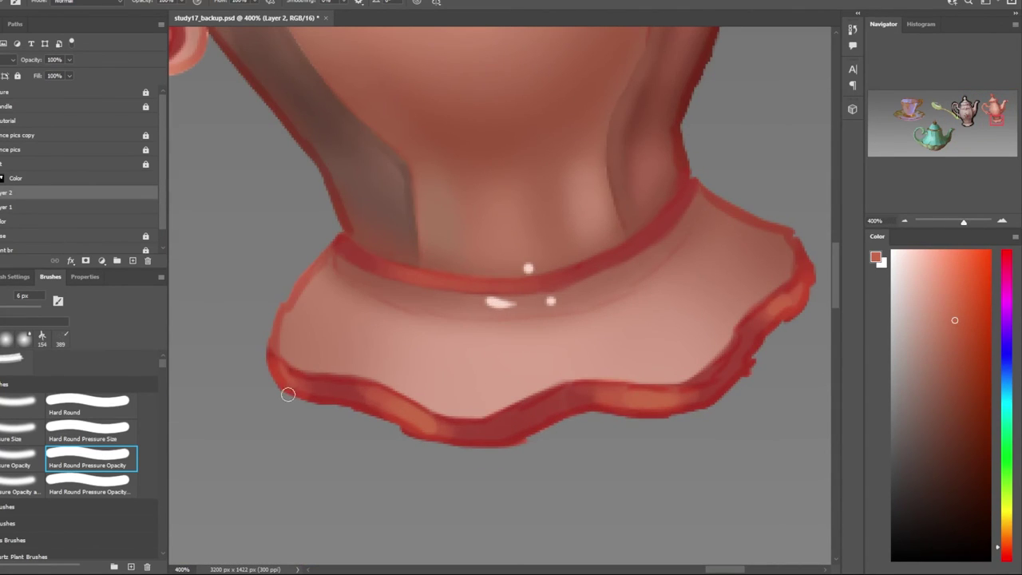
scroll(520, 429, down, 3)
scroll(520, 429, down, 2)
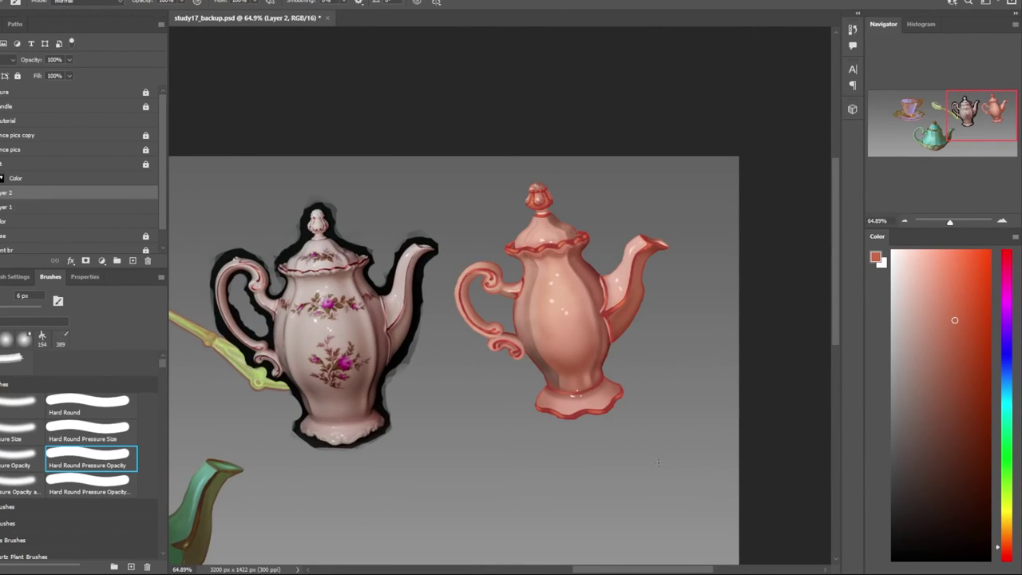
scroll(554, 369, up, 1)
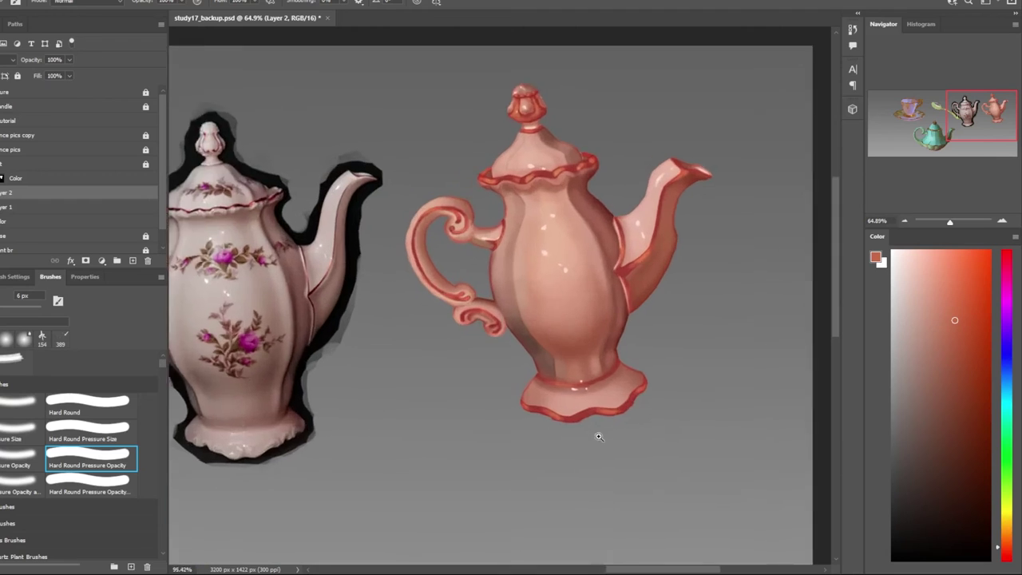
scroll(595, 434, up, 1)
scroll(588, 438, up, 2)
scroll(559, 415, up, 3)
drag(451, 408, 718, 387)
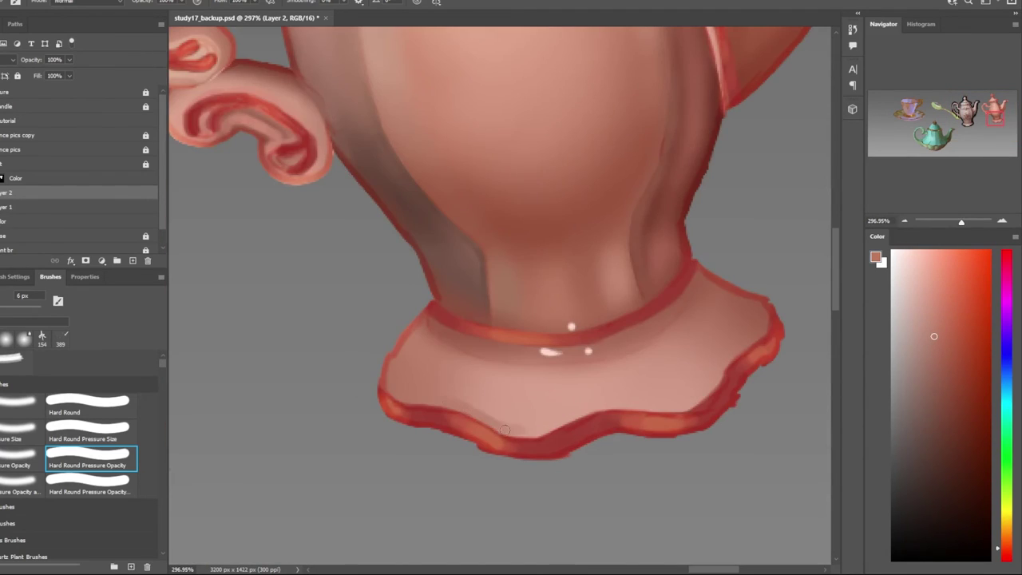
scroll(603, 453, down, 3)
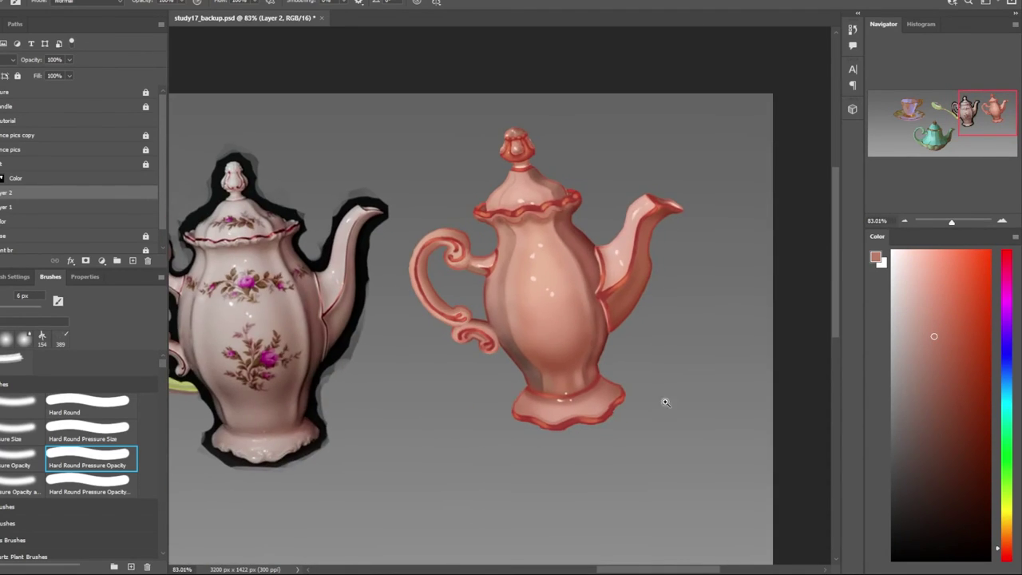
scroll(606, 447, up, 1)
scroll(614, 431, up, 2)
scroll(626, 407, down, 1)
scroll(627, 407, up, 1)
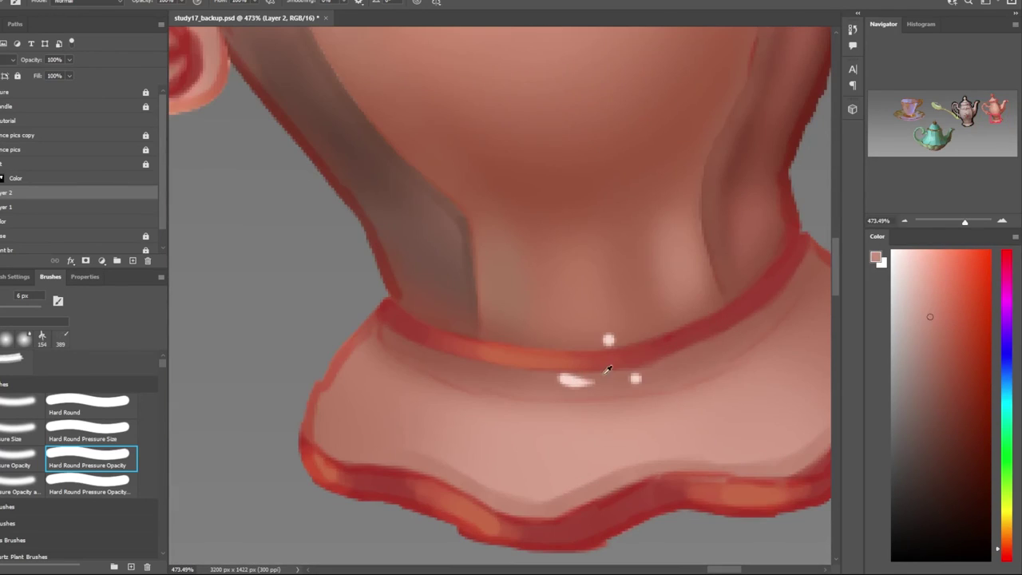
scroll(618, 423, down, 1)
scroll(615, 435, down, 1)
scroll(609, 444, down, 1)
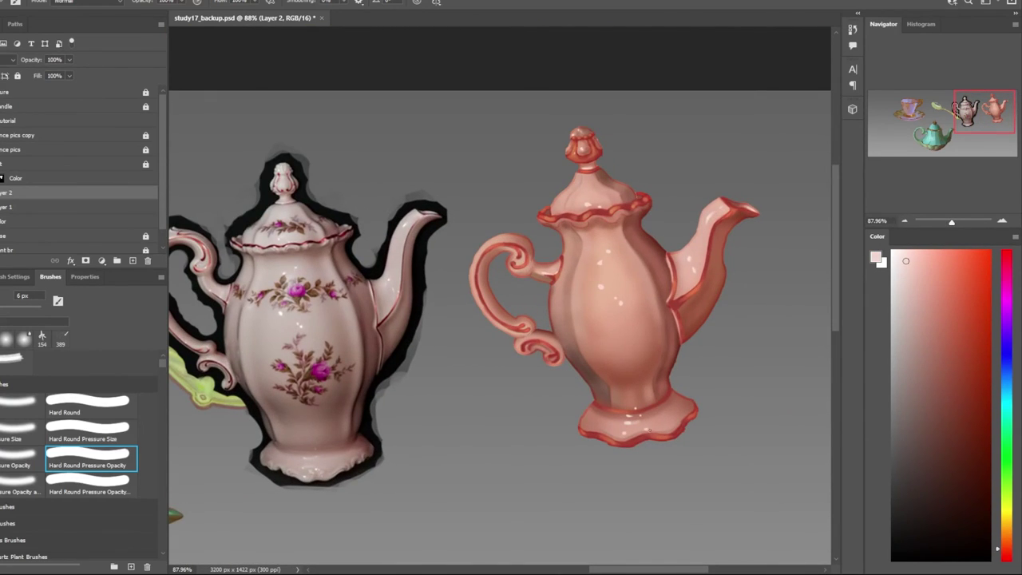
scroll(678, 452, down, 1)
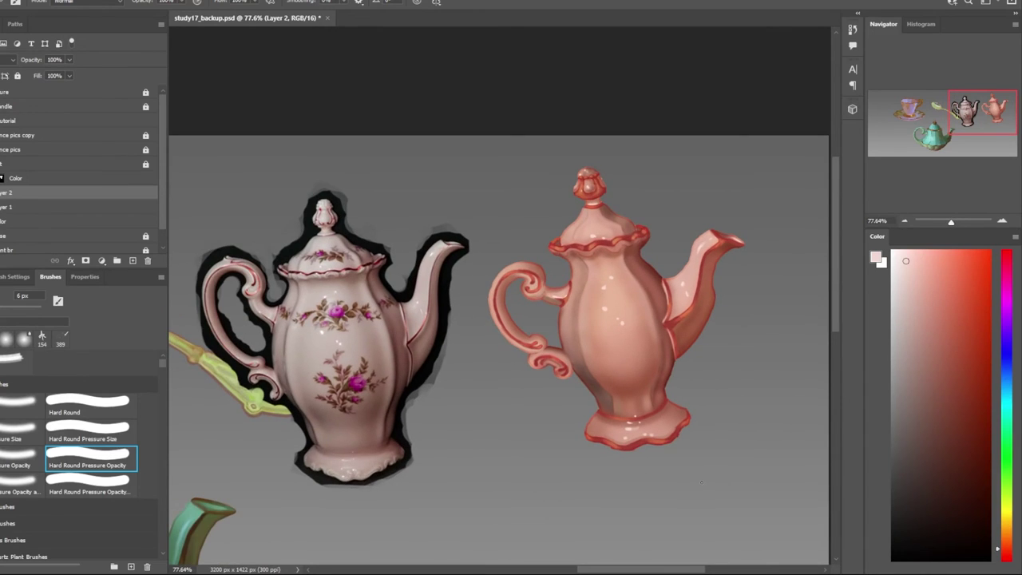
scroll(509, 283, up, 5)
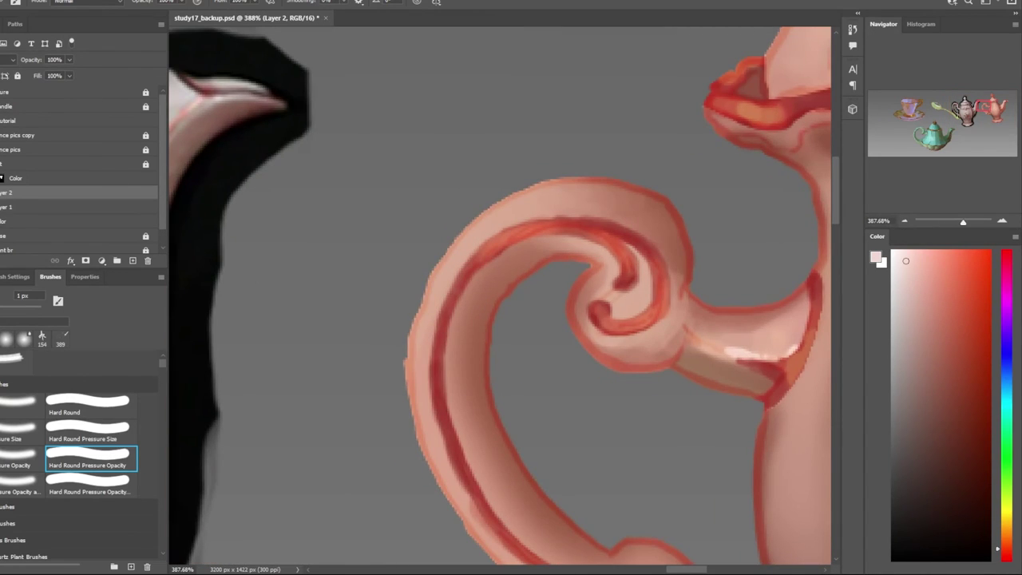
Paint a light stroke along the handle's lower edge
drag(330, 381, 559, 447)
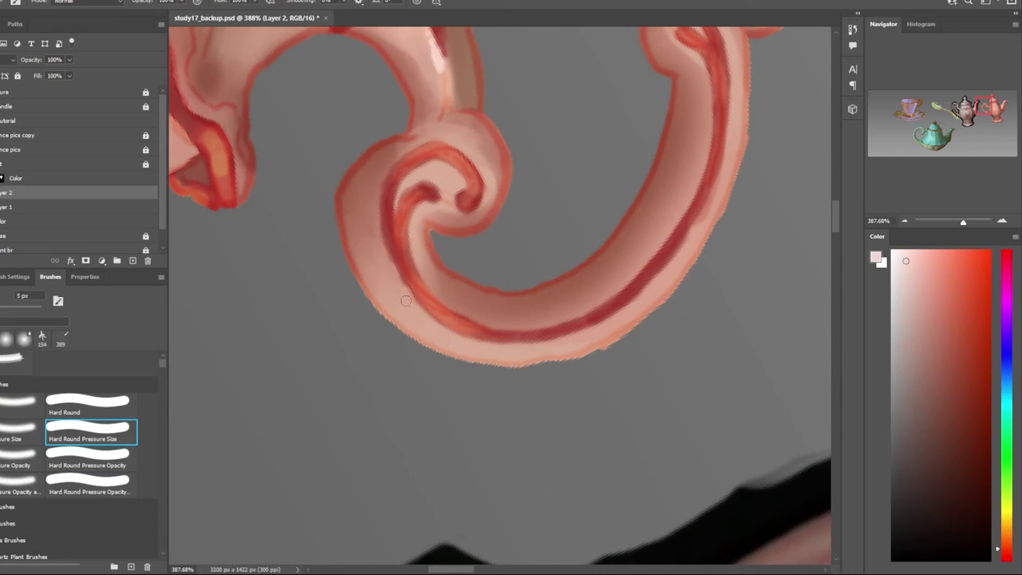
drag(467, 340, 559, 370)
scroll(559, 370, down, 10)
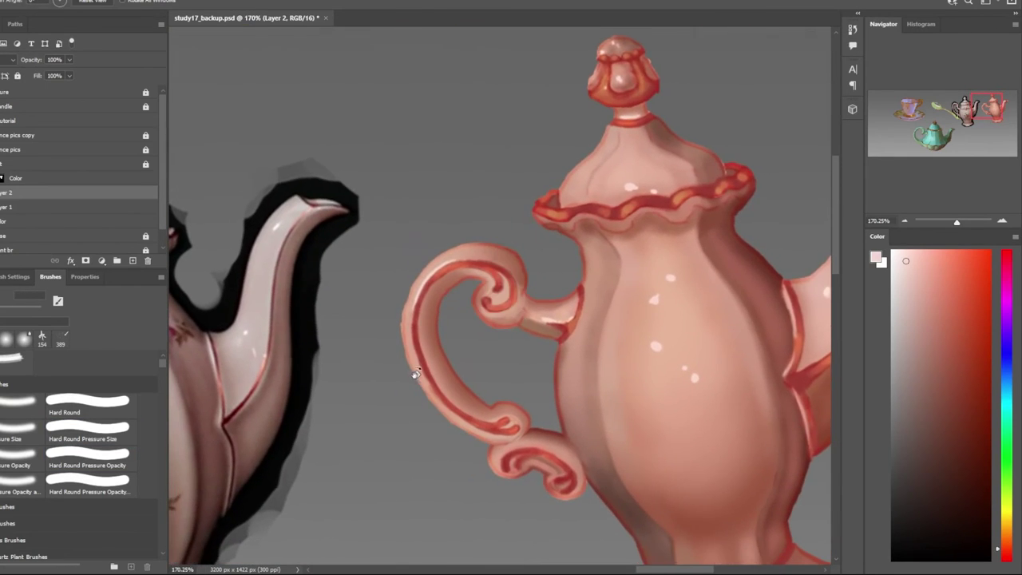
scroll(529, 355, up, 4)
Save the document and add a new empty Layer 3 above Layer 2
key(ctrl+s)
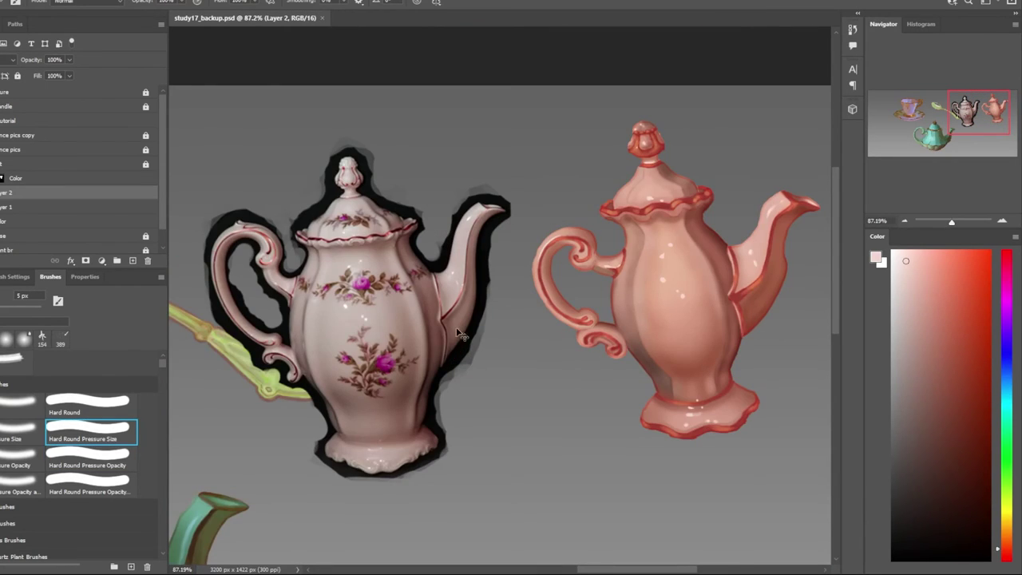
scroll(606, 366, down, 5)
scroll(615, 283, up, 5)
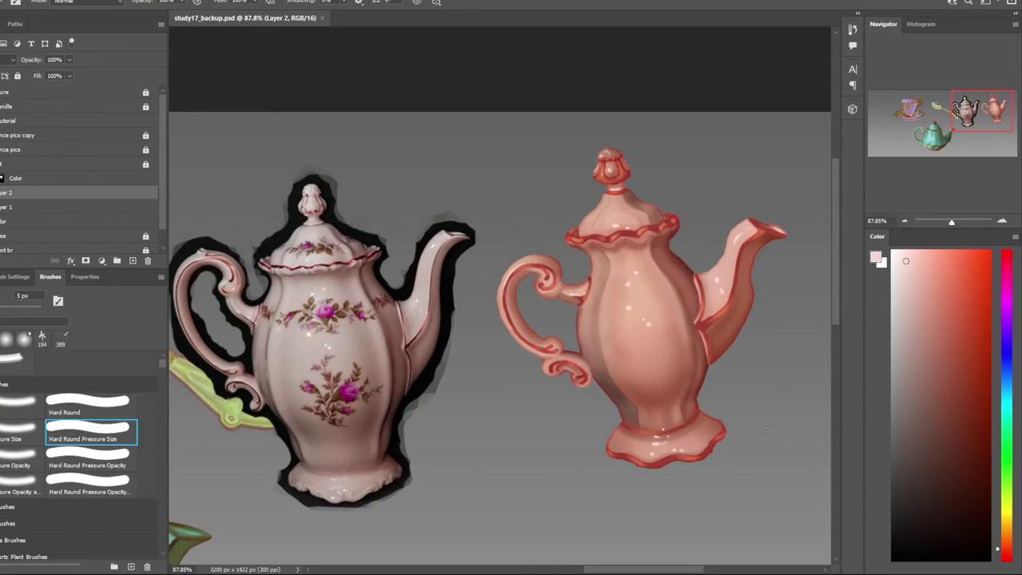
key(ctrl+shift+alt+n)
Move the reference pics copy photo teapot up beside the pink teapot
click(15, 135)
key(v)
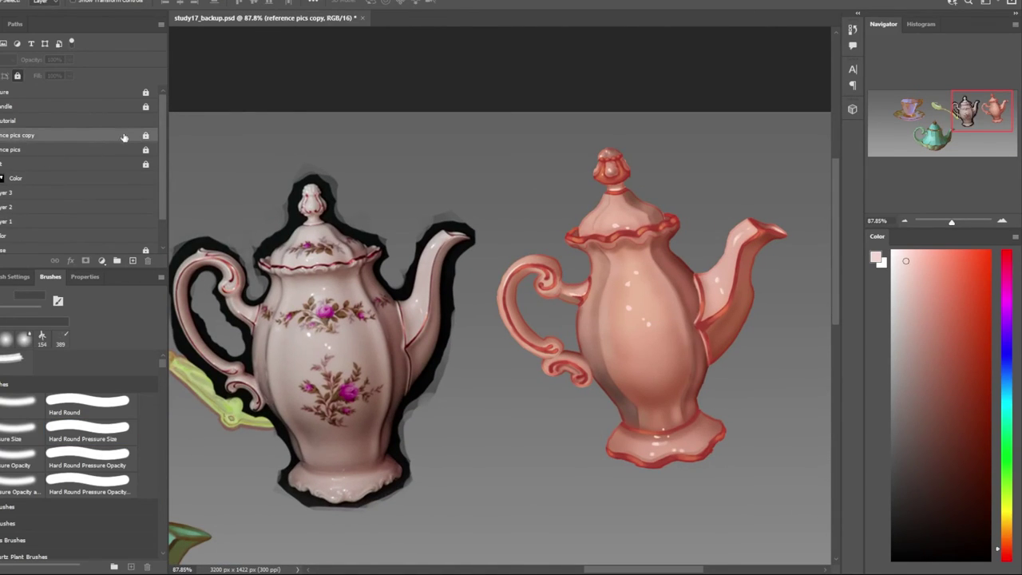
mouse_move(332, 310)
mouse_down()
mouse_move(373, 293)
mouse_move(571, 347)
mouse_up()
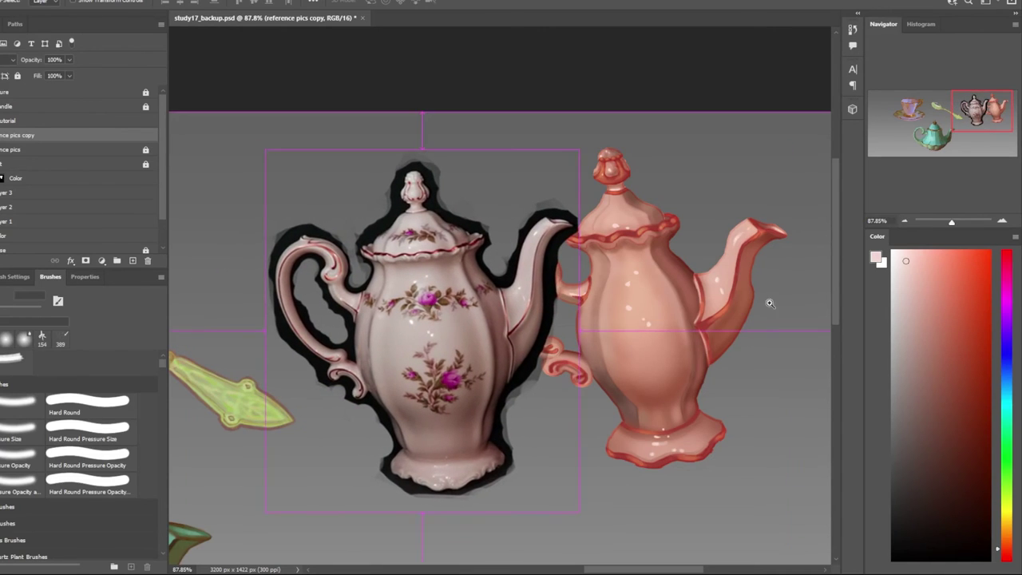
scroll(572, 347, up, 2)
scroll(571, 348, up, 2)
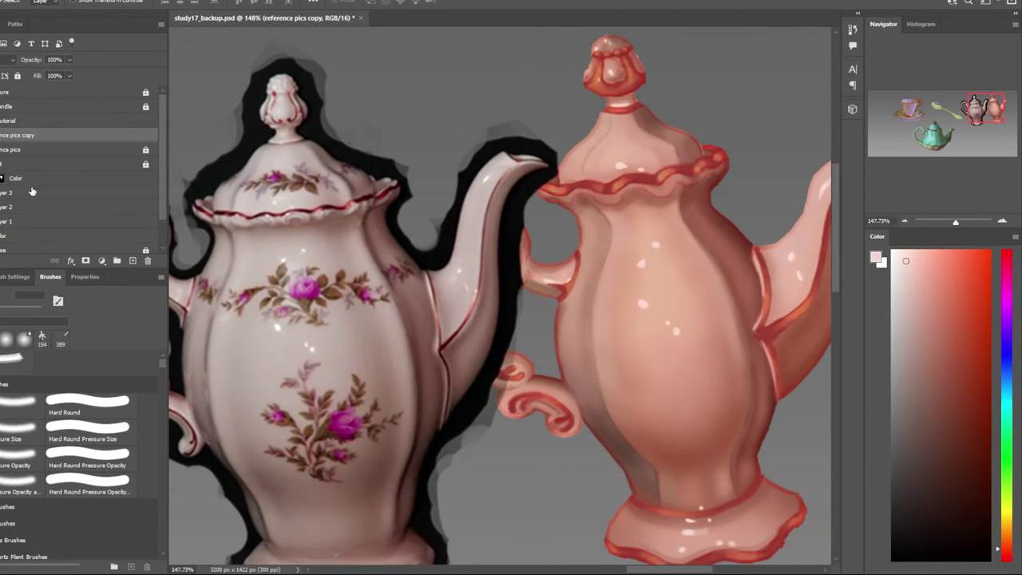
On Layer 3, sample brown from a reference leaf and use an opacity-sensitive round brush
click(32, 191)
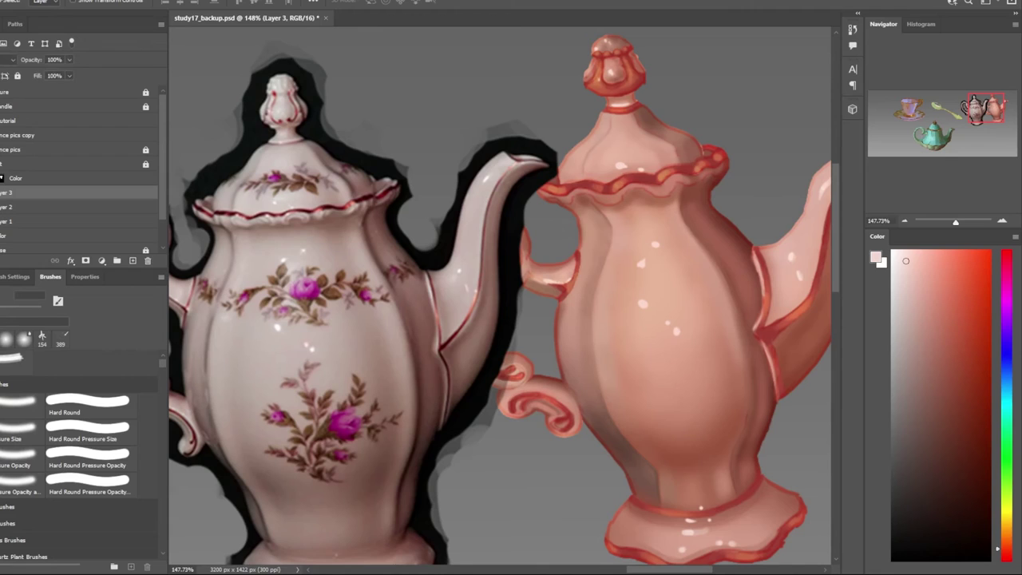
key(b)
alt+click(336, 287)
scroll(365, 318, up, 3)
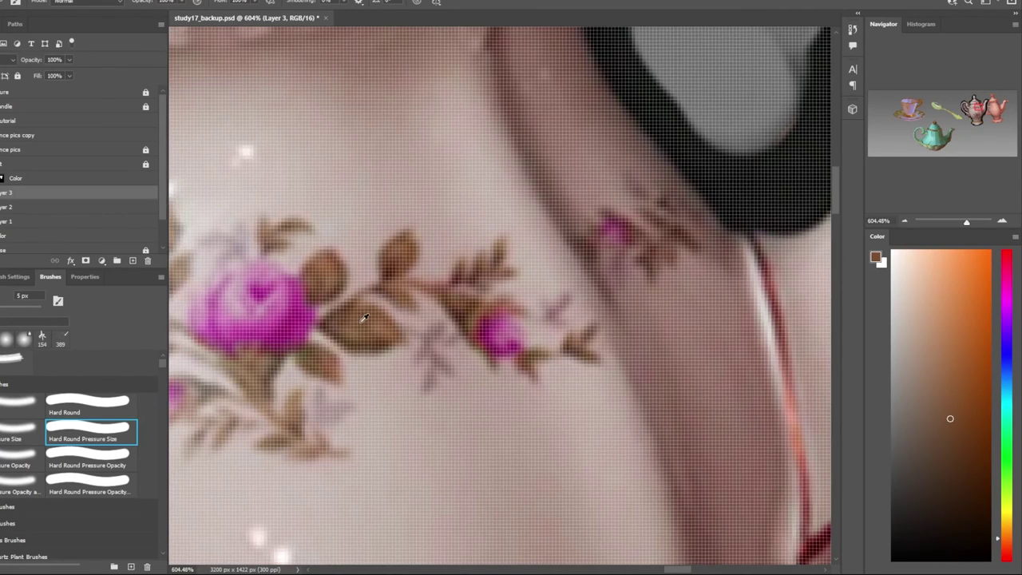
scroll(365, 318, down, 2)
scroll(365, 317, down, 3)
scroll(511, 336, up, 3)
scroll(527, 270, down, 2)
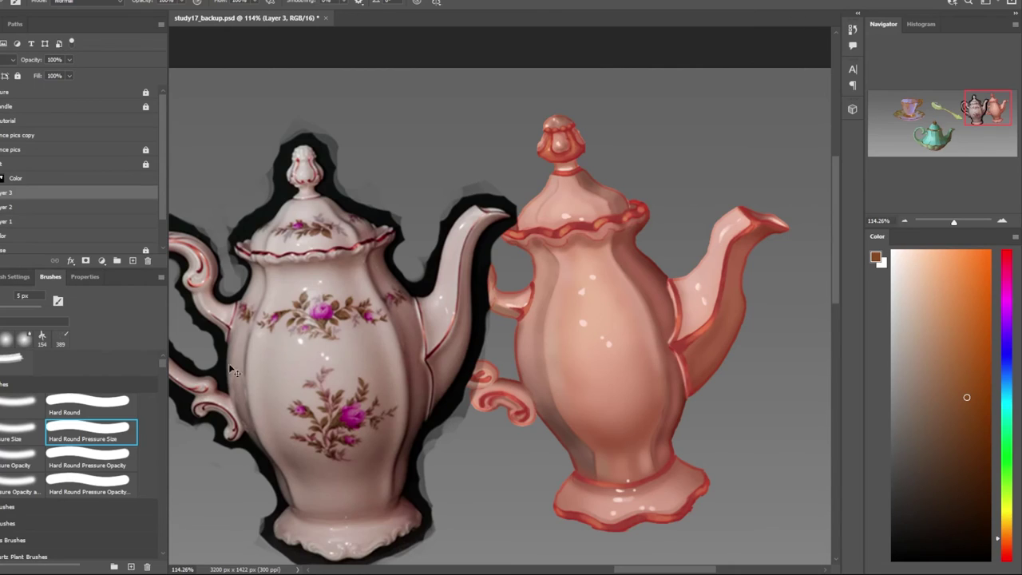
key(period)
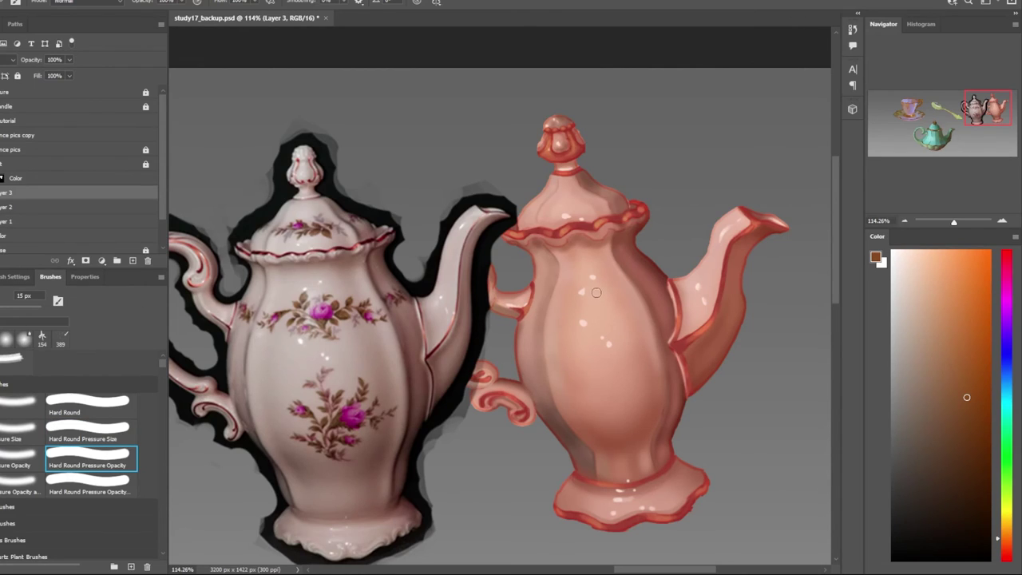
Paint a brown blob, drip and thin side branches on the pink teapot's body
drag(596, 292, 610, 343)
drag(12, 194, 12, 225)
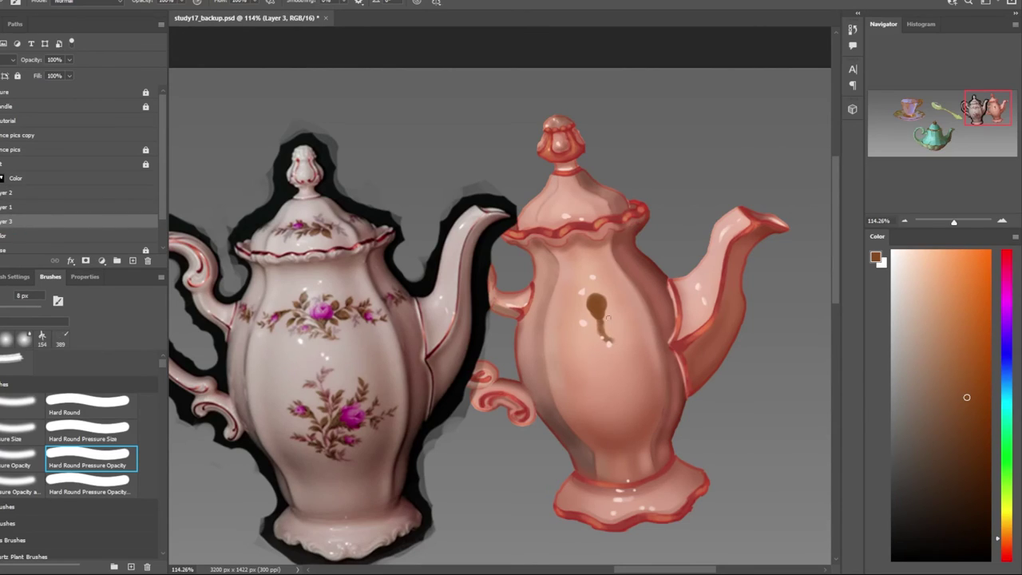
mouse_move(615, 315)
mouse_down()
mouse_move(649, 321)
mouse_move(557, 329)
mouse_up()
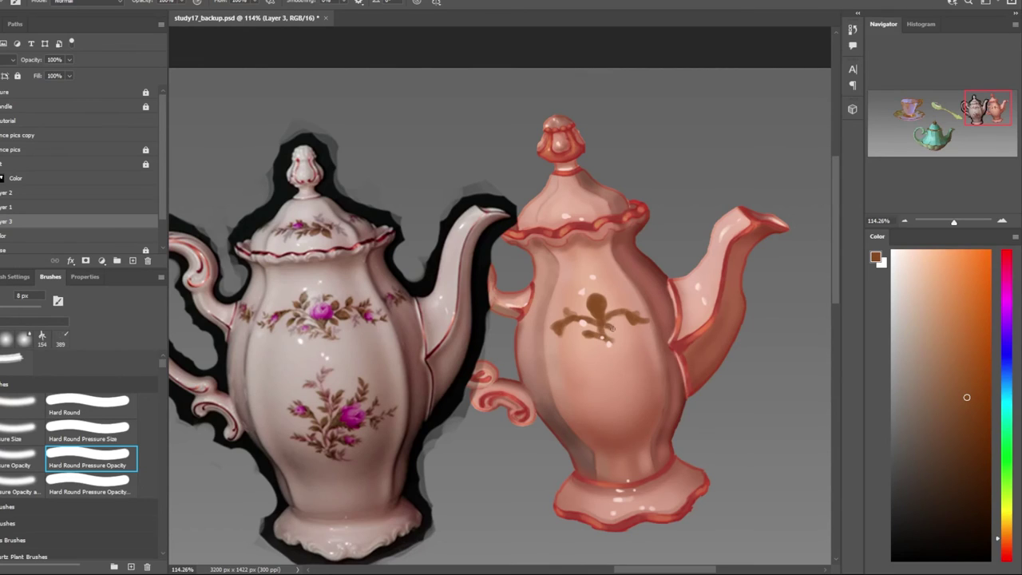
scroll(622, 343, down, 5)
scroll(650, 369, up, 3)
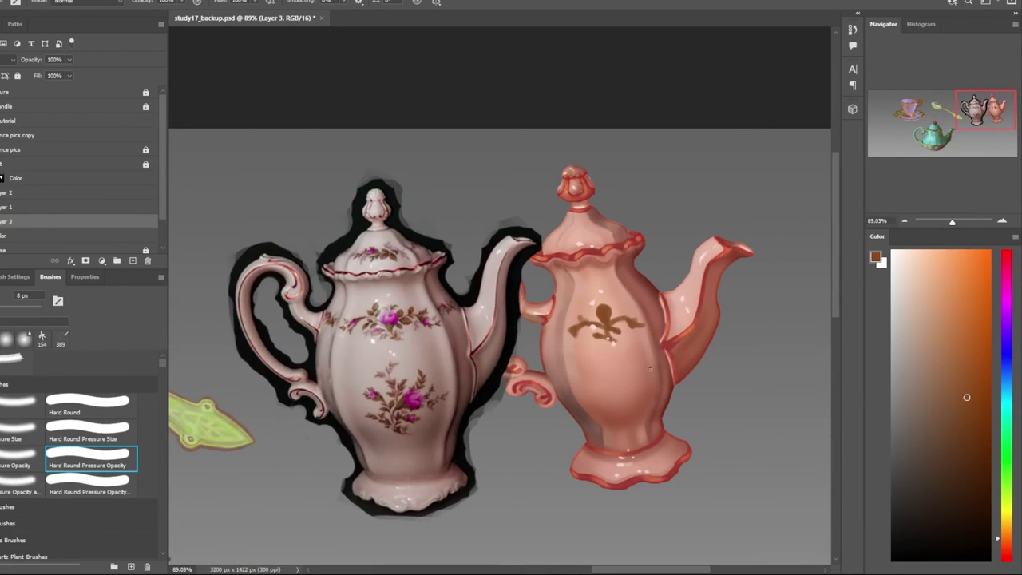
Cycle through the emblem layer's blend modes to recolour the emblem
click(7, 59)
key(Down)
key(Down)
key(Down)
key(Down)
key(Down)
key(Down)
key(Down)
key(Down)
key(Down)
key(Down)
key(Down)
key(Down)
key(Down)
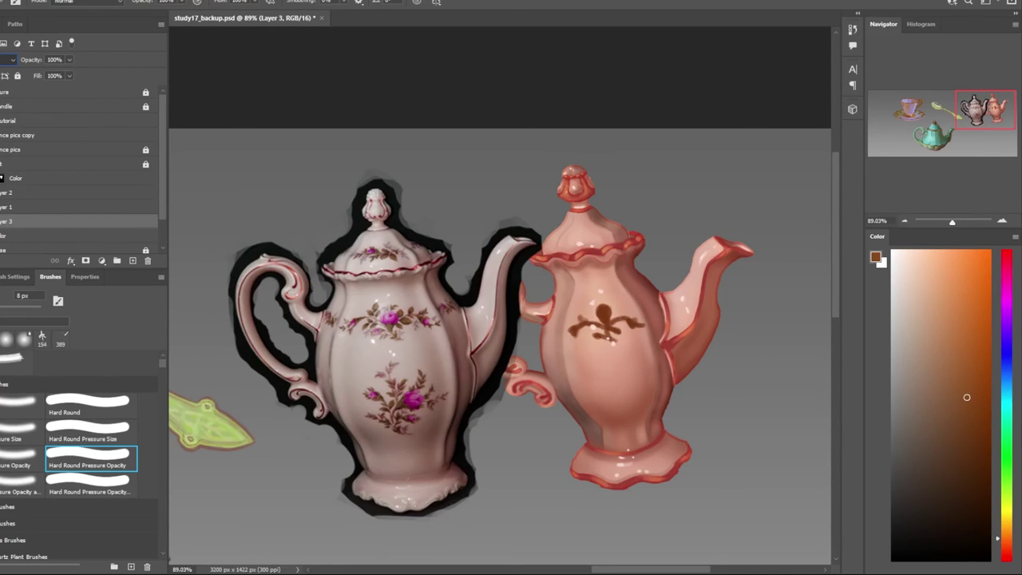
key(Down)
key(Down)
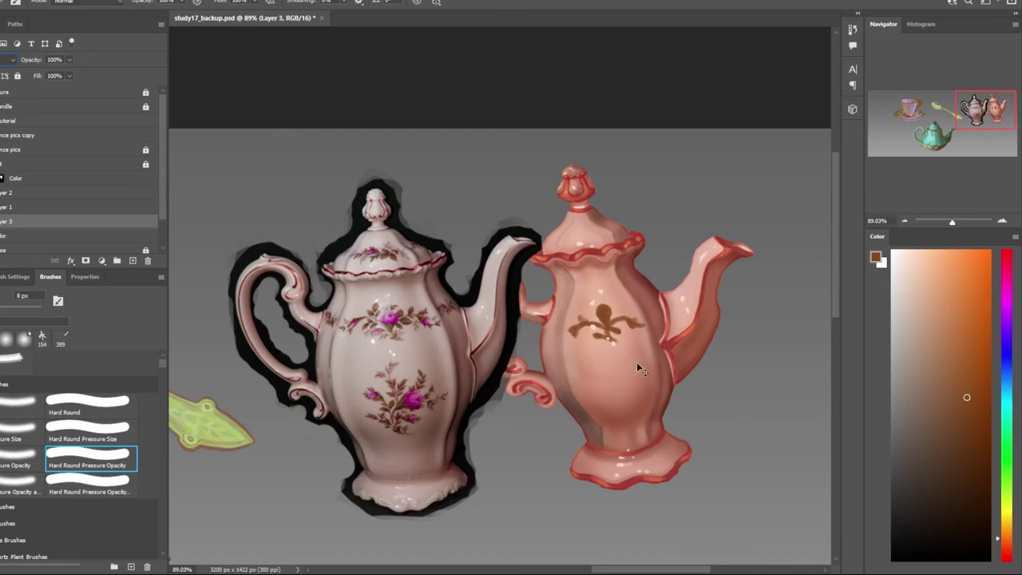
alt+scroll(587, 328, up, 5)
Add fine dark brown strokes: a curling stem, a darker lower edge and right leaf
key(comma)
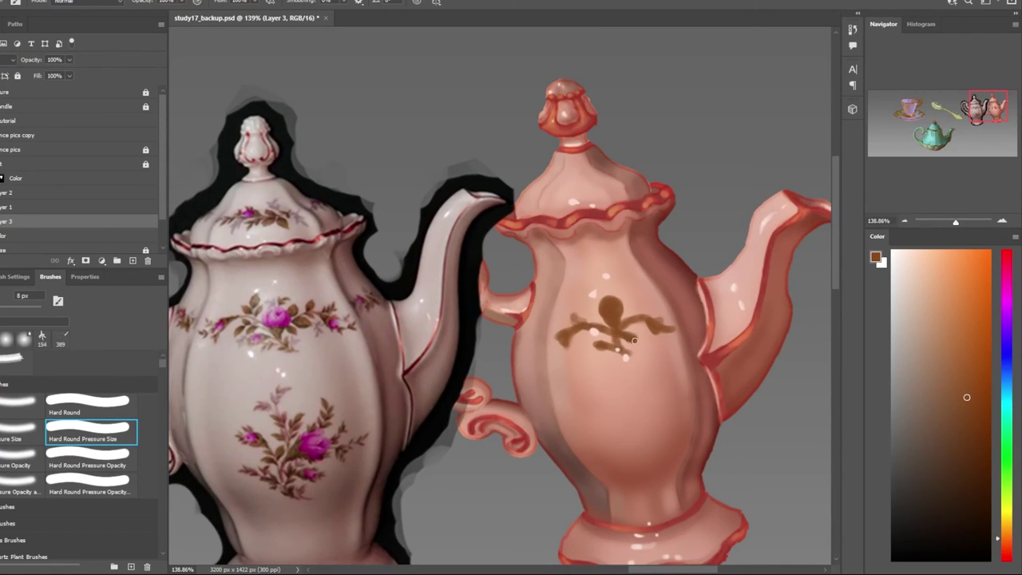
drag(634, 341, 613, 299)
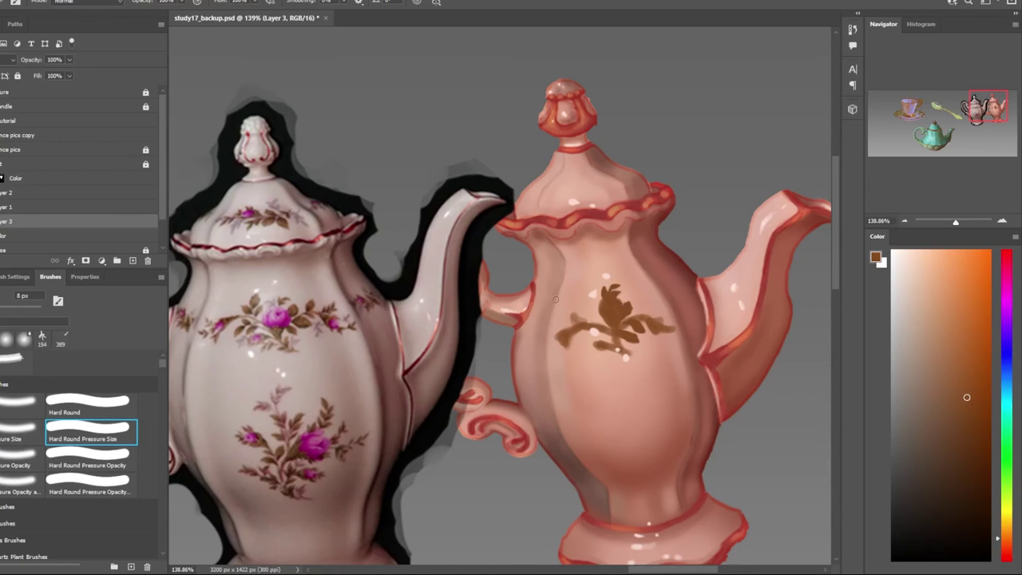
mouse_move(599, 326)
mouse_down()
mouse_move(578, 318)
mouse_move(568, 297)
mouse_move(583, 308)
mouse_move(561, 342)
mouse_move(568, 350)
mouse_up()
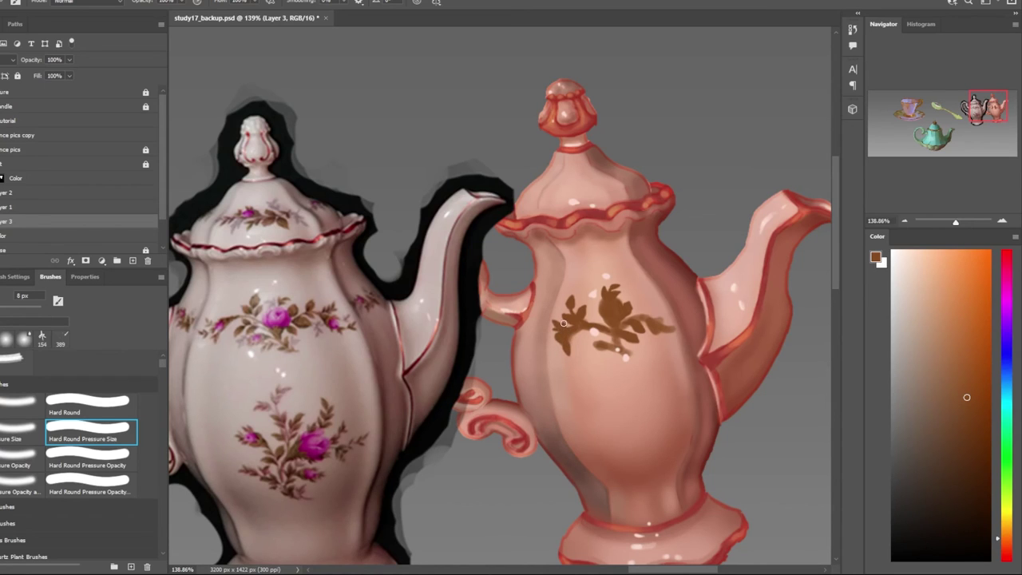
scroll(601, 370, up, 3)
scroll(604, 361, down, 2)
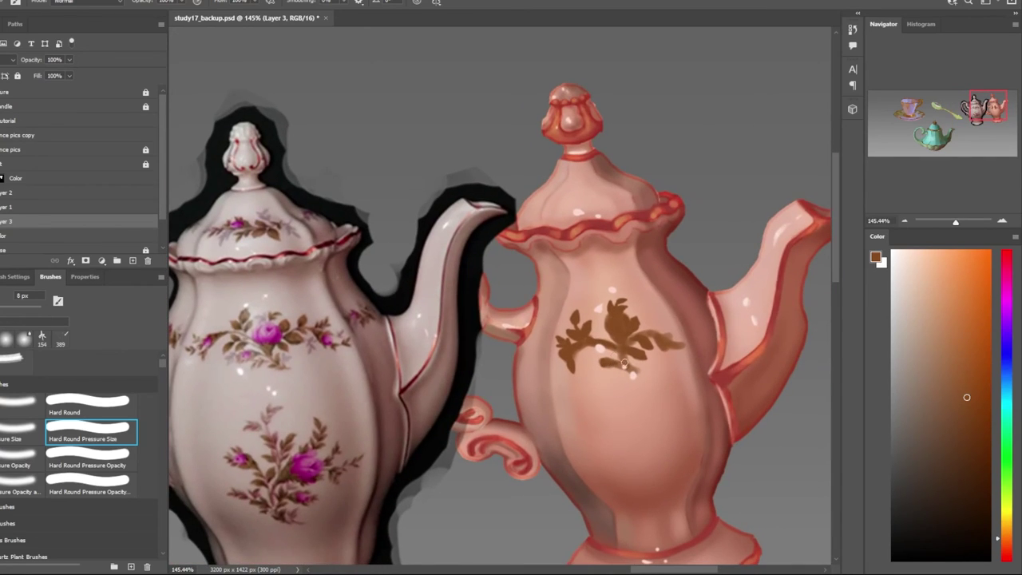
drag(624, 362, 591, 357)
drag(652, 325, 658, 321)
Sample the dark red trim from the reference teapot's spout
scroll(622, 403, down, 3)
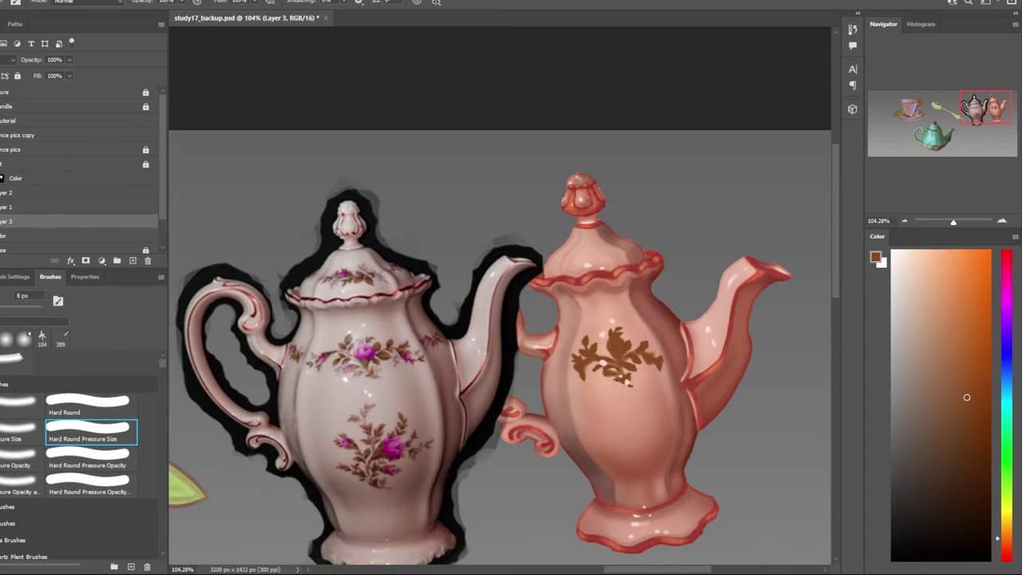
scroll(496, 375, down, 1)
scroll(496, 375, up, 2)
scroll(496, 375, up, 1)
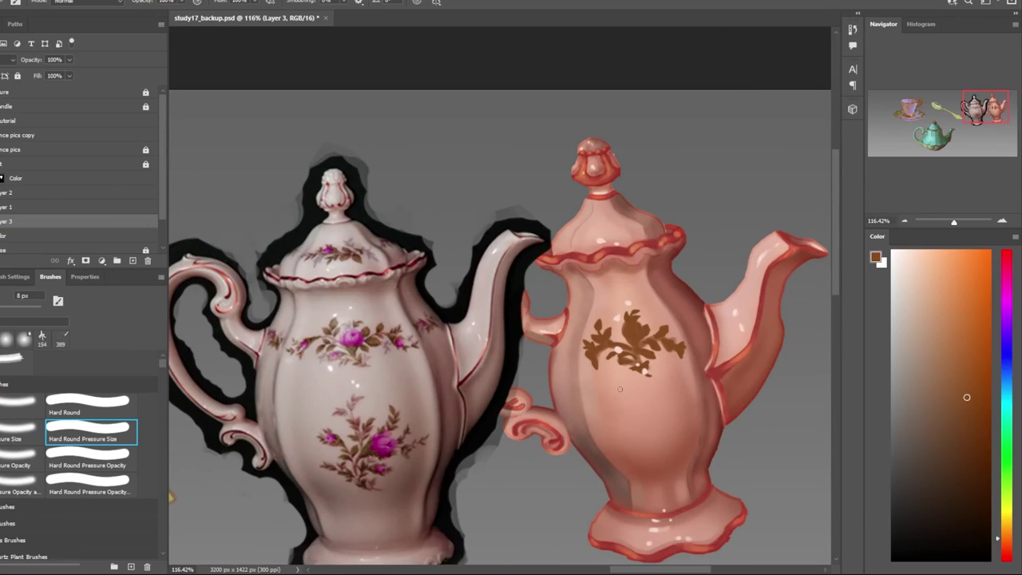
scroll(694, 323, up, 2)
scroll(371, 332, up, 3)
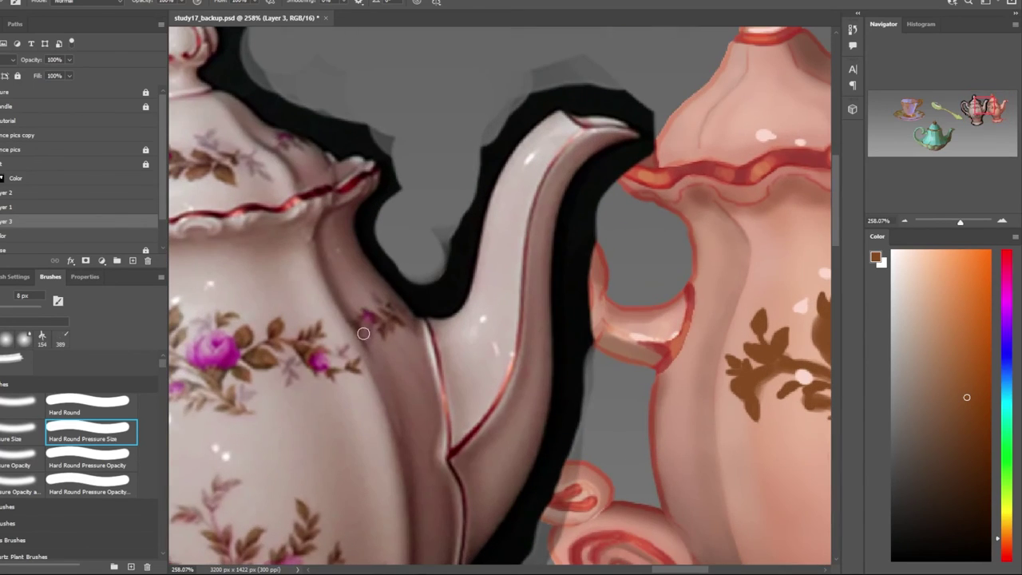
alt+click(366, 329)
alt+click(399, 315)
scroll(375, 346, down, 1)
scroll(375, 347, down, 2)
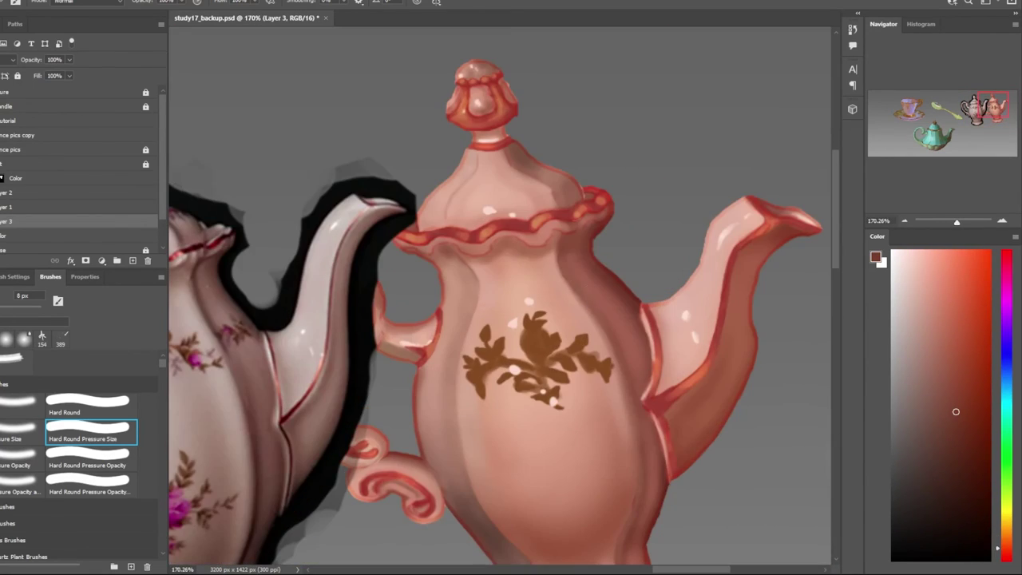
Paint dark accents onto the brown motif on the teapot's body
mouse_move(610, 318)
mouse_down()
mouse_move(613, 307)
mouse_move(625, 322)
mouse_up()
scroll(579, 345, down, 4)
scroll(539, 381, up, 3)
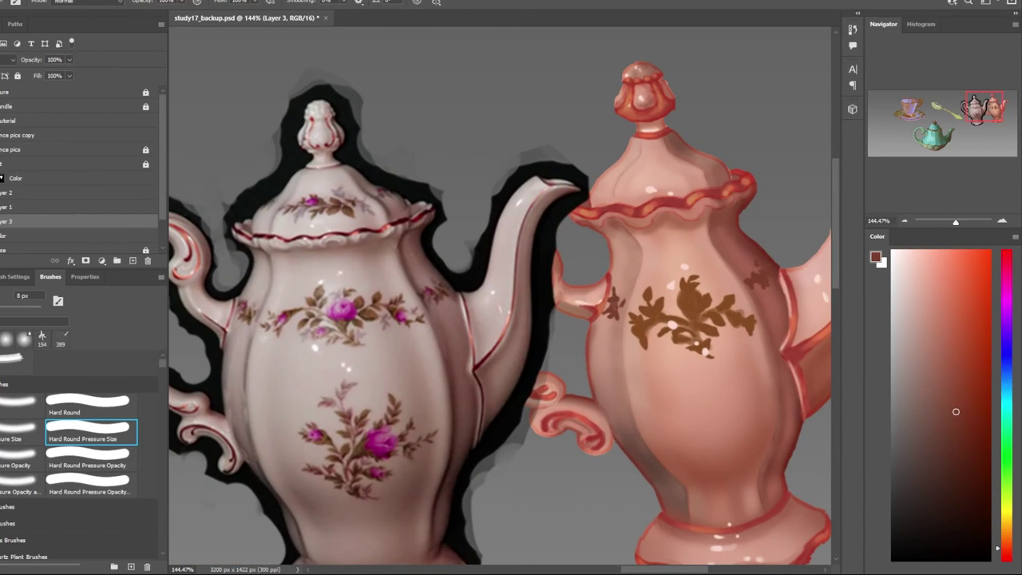
scroll(633, 350, down, 2)
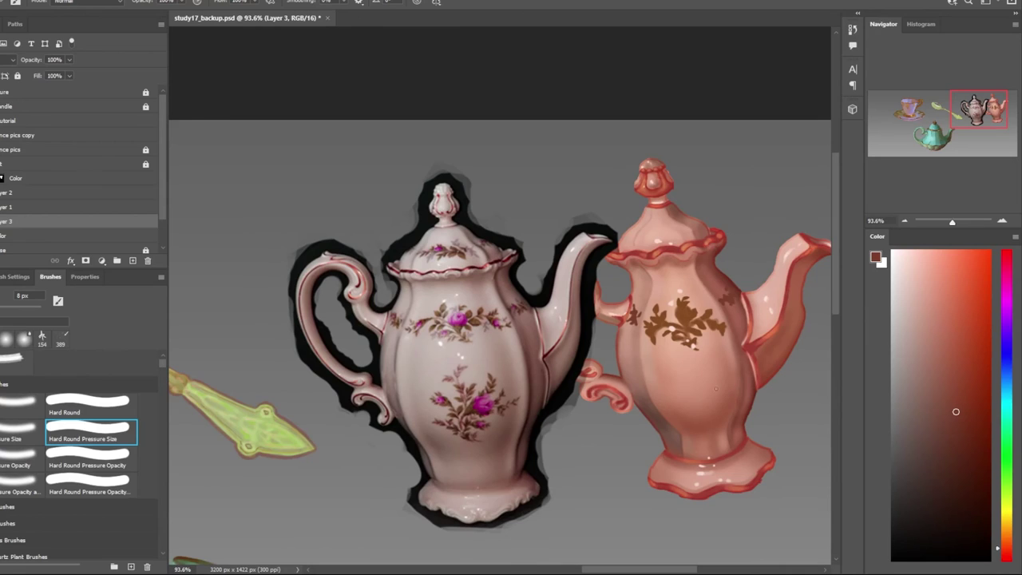
scroll(707, 377, down, 1)
scroll(686, 335, up, 1)
scroll(665, 293, up, 3)
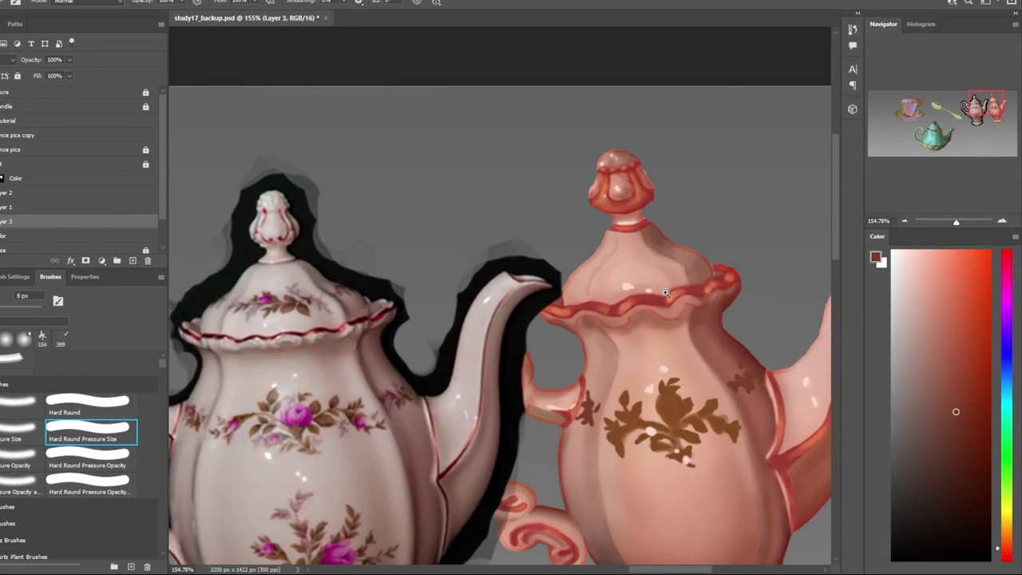
Paint a small brown leafy motif on the lid, then sample a reference motif colour
alt+click(624, 273)
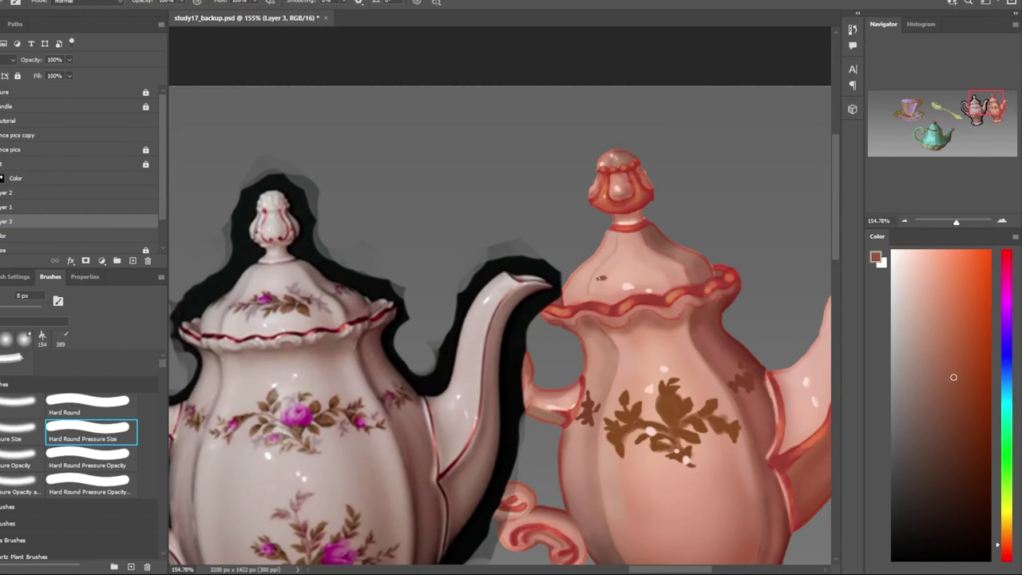
mouse_move(636, 271)
mouse_down()
mouse_move(622, 274)
mouse_move(646, 270)
mouse_up()
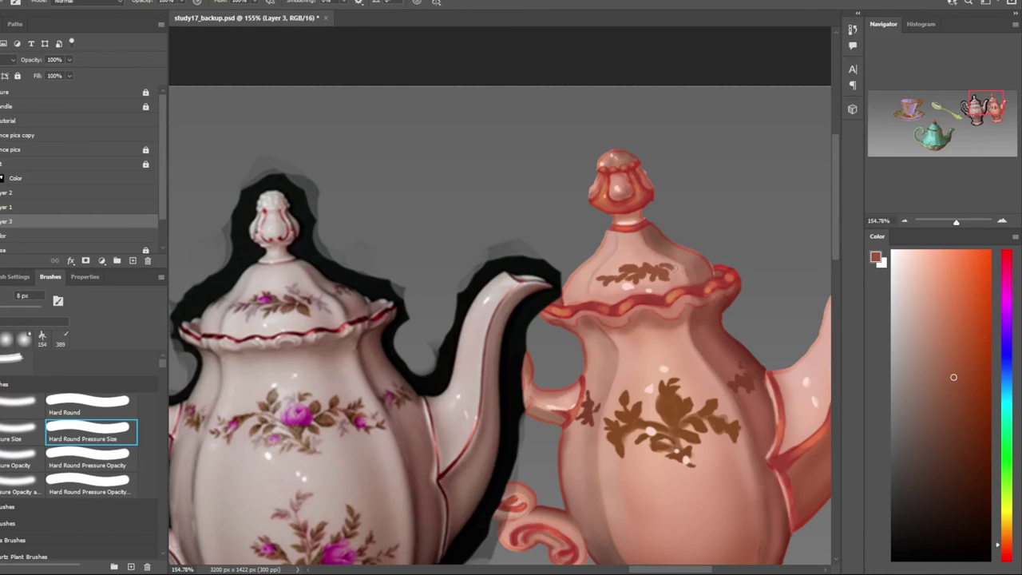
scroll(649, 279, down, 4)
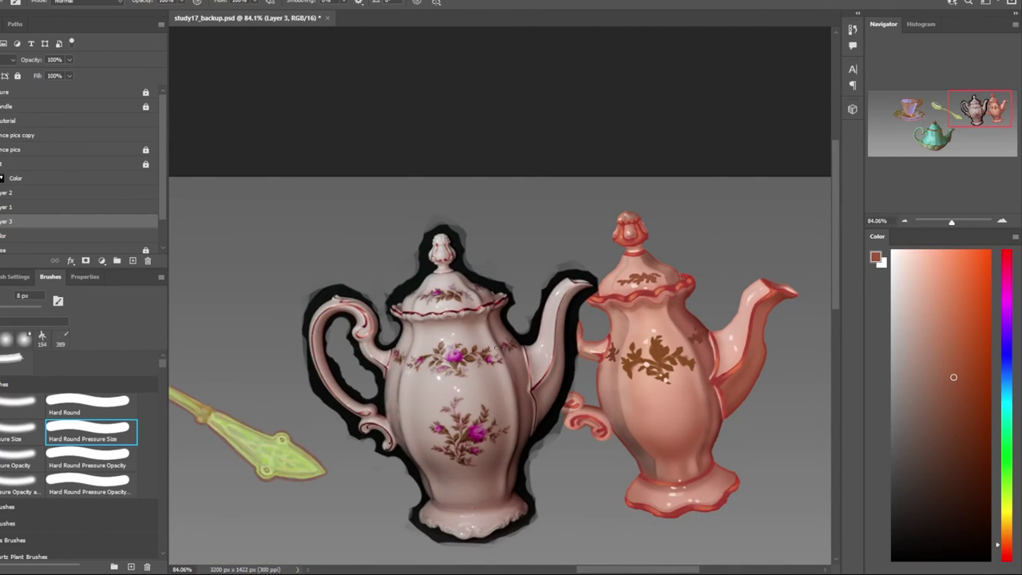
scroll(495, 346, up, 4)
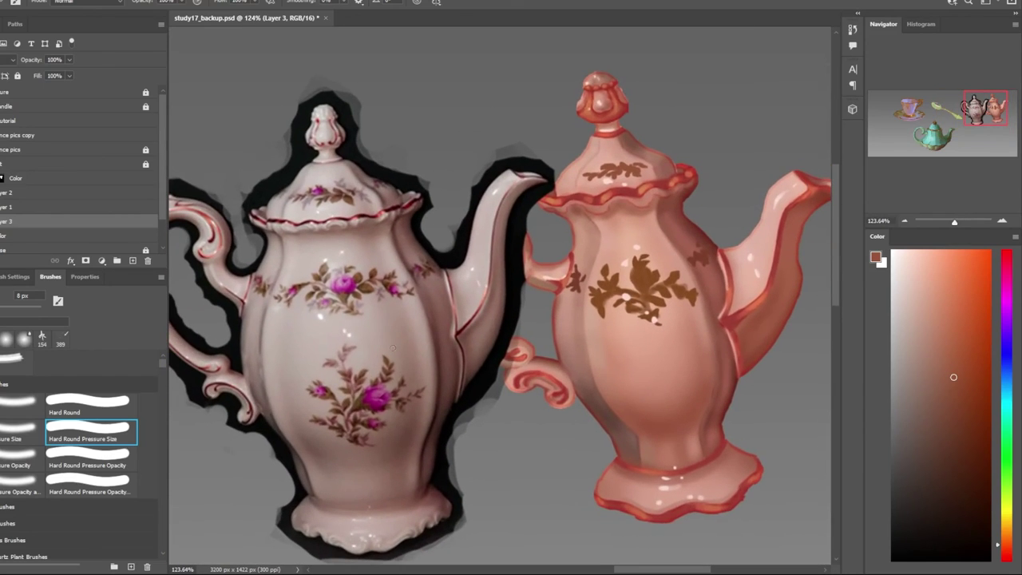
alt+click(372, 396)
alt+click(355, 368)
Paint a darker brown stem down the lower body, covering its top with sampled pink
drag(658, 344, 661, 389)
click(951, 412)
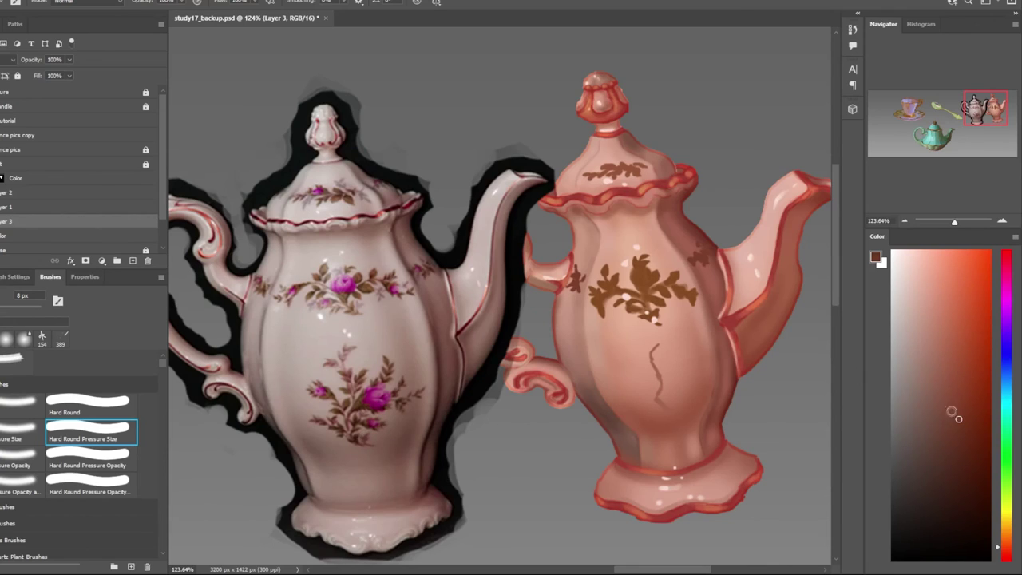
drag(661, 402, 669, 411)
alt+click(663, 380)
mouse_move(658, 345)
mouse_down()
mouse_move(653, 351)
mouse_move(623, 327)
mouse_up()
Repaint the stem top in brown and add small leaves and a right-side branch
scroll(653, 351, up, 5)
alt+click(630, 375)
mouse_move(631, 291)
mouse_down()
mouse_move(635, 344)
mouse_move(624, 325)
mouse_move(618, 343)
mouse_up()
scroll(464, 283, down, 5)
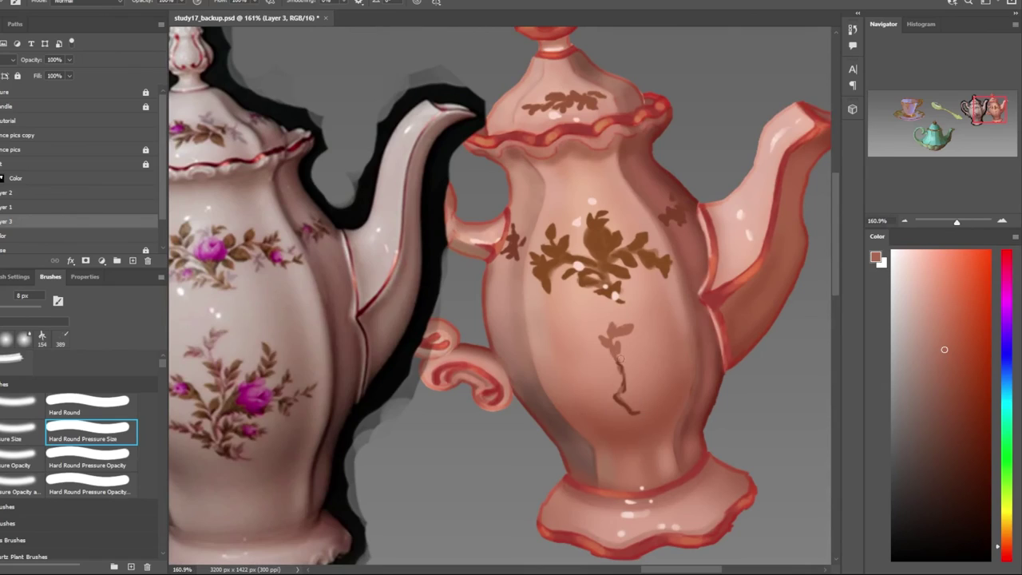
drag(620, 358, 610, 368)
mouse_move(629, 373)
mouse_down()
mouse_move(653, 369)
mouse_move(643, 380)
mouse_move(663, 333)
mouse_up()
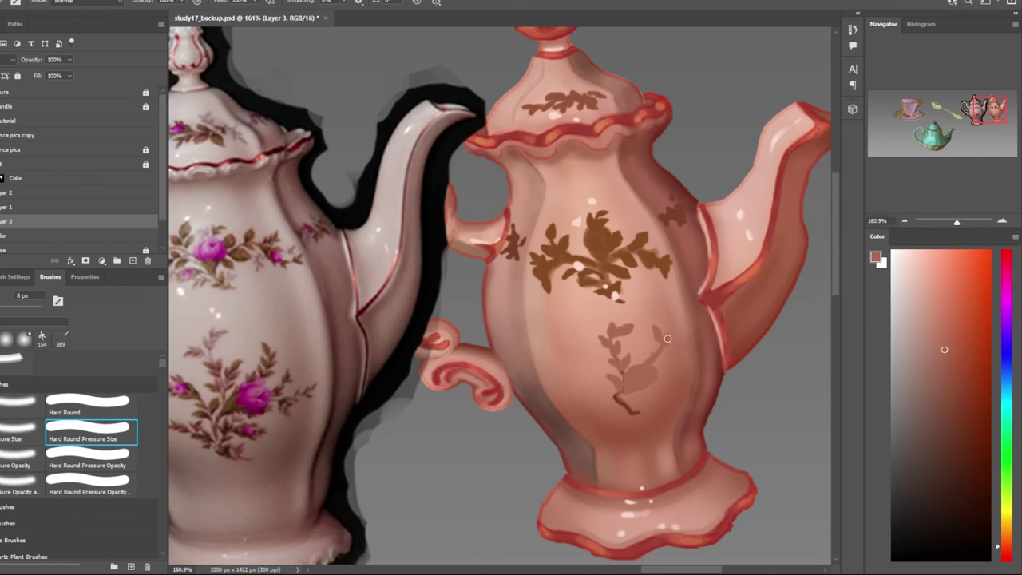
drag(653, 340, 659, 360)
Darken the lower sprig's branch and leaves with dark brush touches and the Burn tool
key(o)
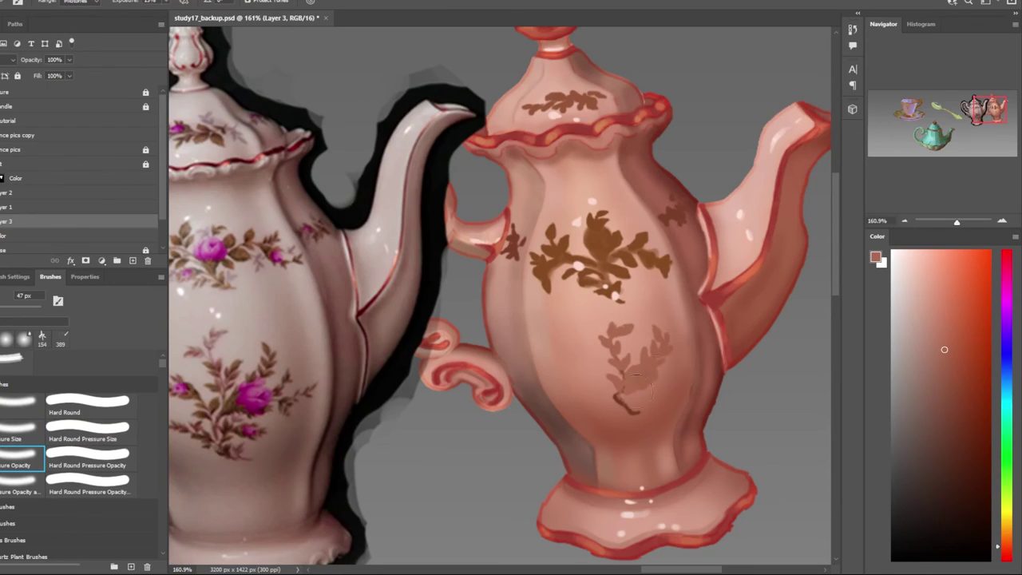
key(b)
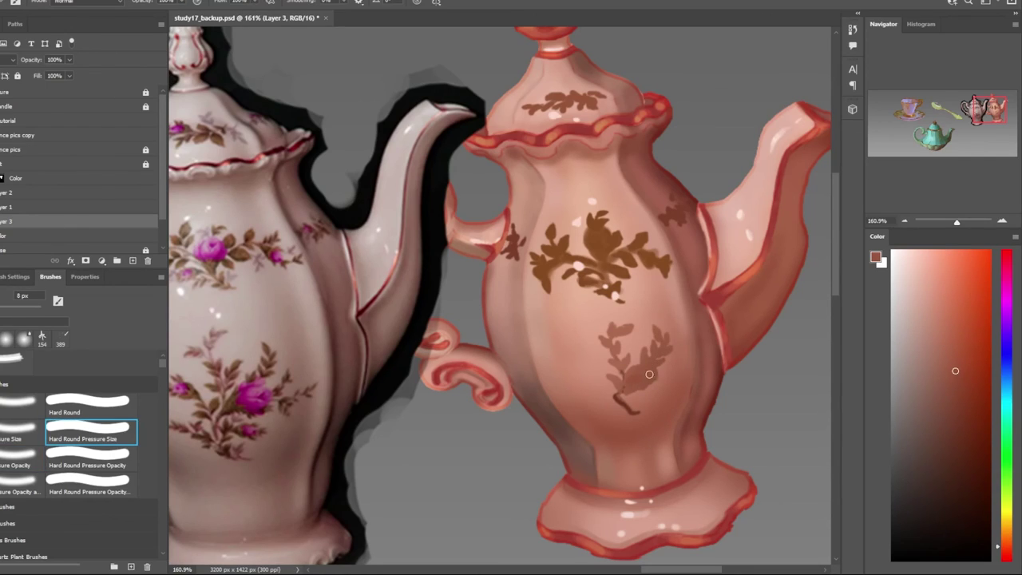
mouse_move(653, 381)
mouse_down()
mouse_move(669, 377)
mouse_move(622, 391)
mouse_move(634, 401)
mouse_up()
scroll(631, 403, down, 5)
scroll(590, 414, up, 4)
mouse_move(609, 370)
mouse_down()
mouse_move(660, 418)
mouse_move(621, 398)
mouse_move(634, 389)
mouse_move(646, 336)
mouse_move(648, 388)
mouse_up()
key(o)
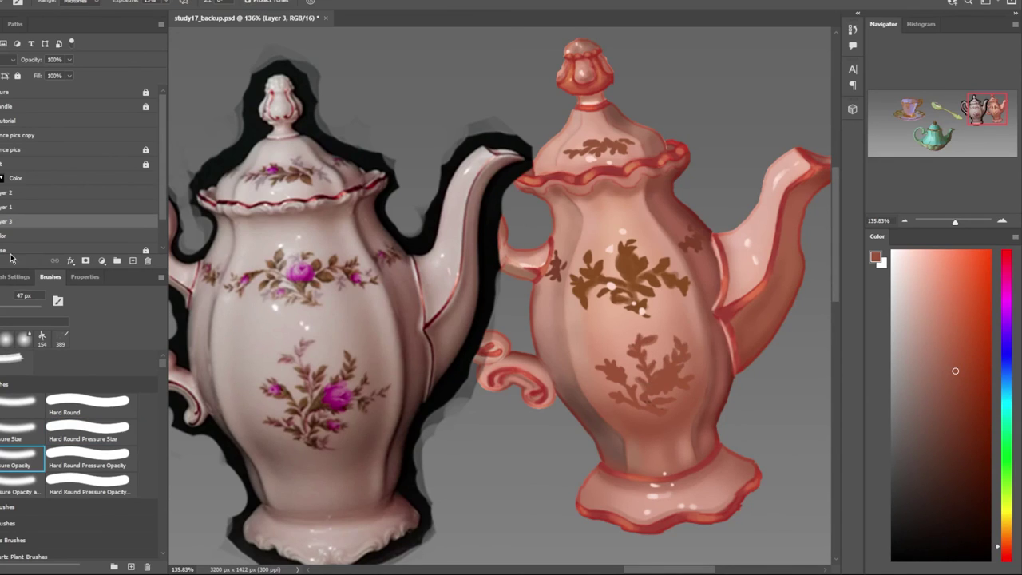
scroll(628, 393, down, 2)
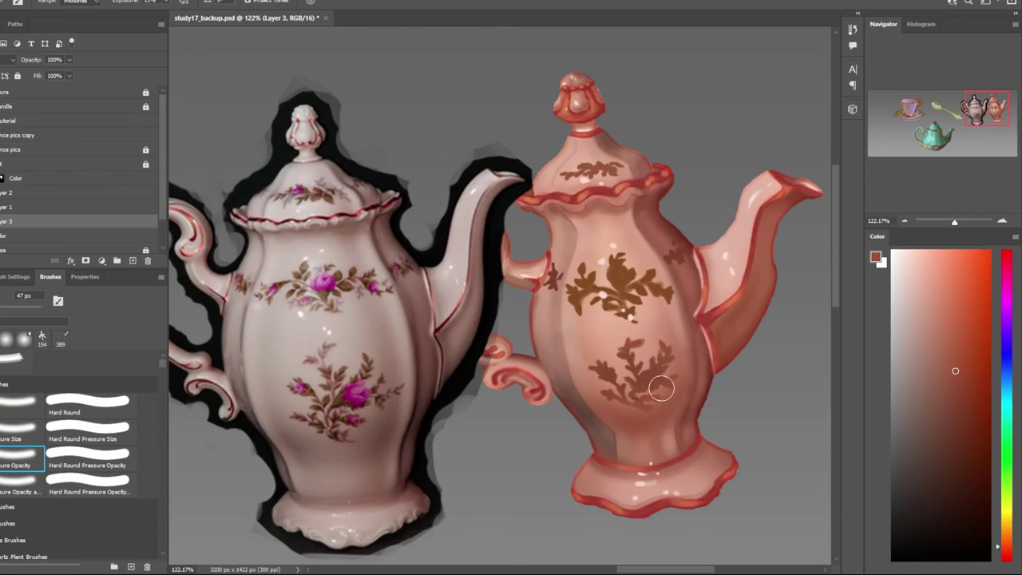
scroll(578, 420, down, 3)
scroll(578, 419, up, 3)
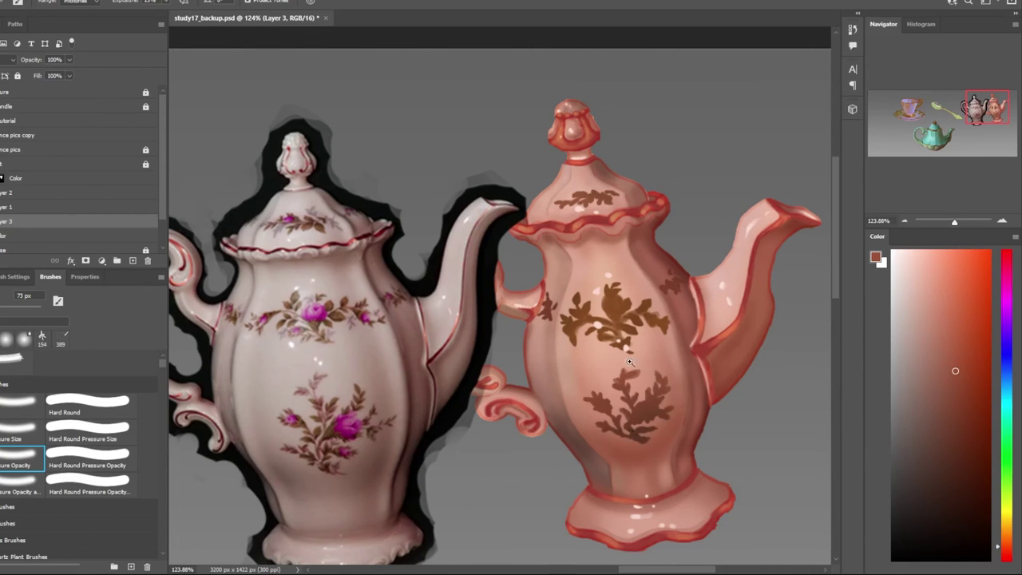
scroll(655, 399, down, 2)
scroll(678, 457, down, 1)
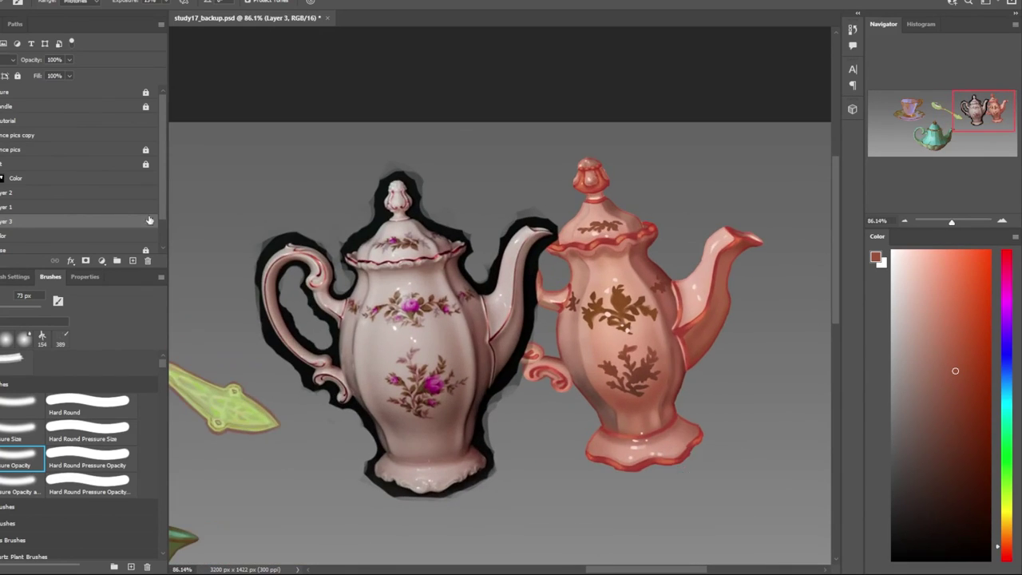
scroll(483, 320, down, 3)
scroll(650, 330, up, 4)
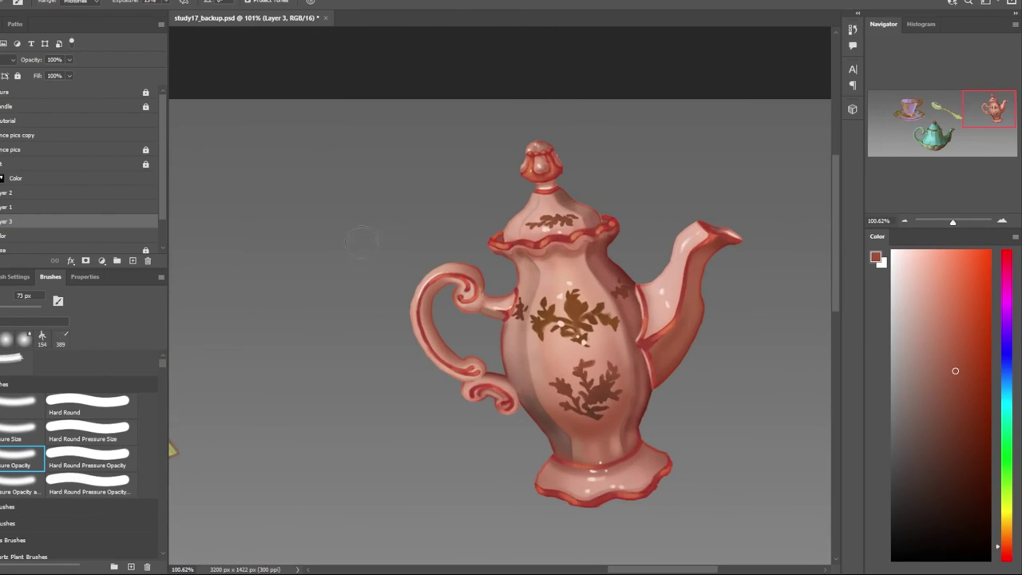
scroll(644, 341, up, 2)
Paint a magenta rose on the brown motif in lighter and darker shades
click(88, 435)
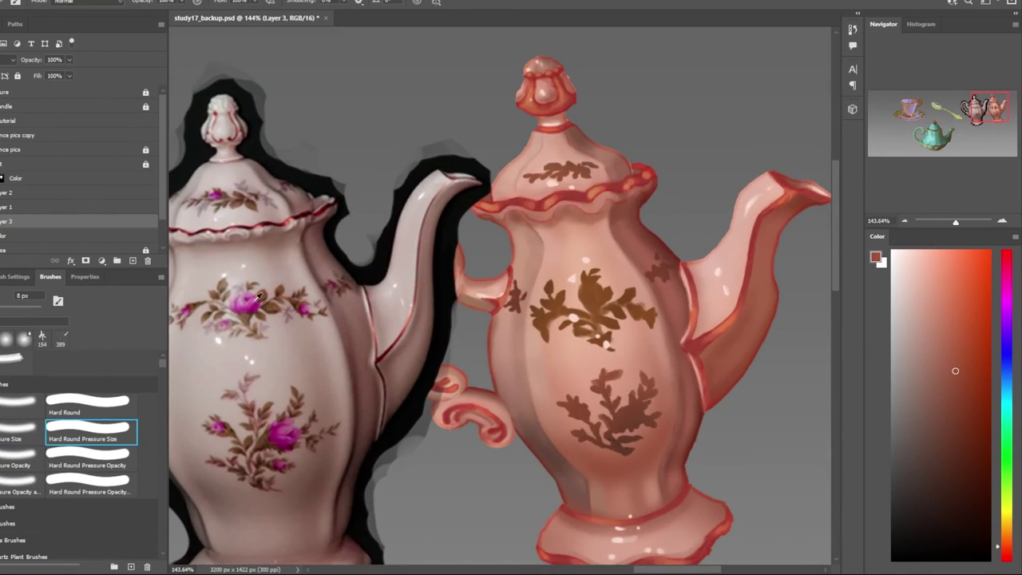
click(983, 355)
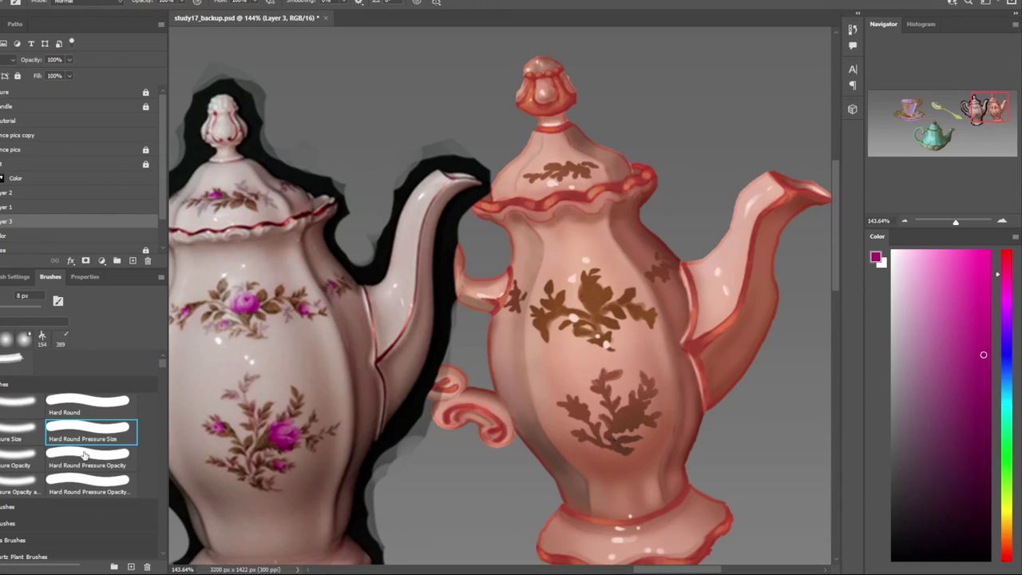
key(period)
drag(589, 301, 599, 294)
alt+click(586, 289)
alt+scroll(594, 294, up, 1)
alt+click(593, 294)
scroll(594, 294, down, 3)
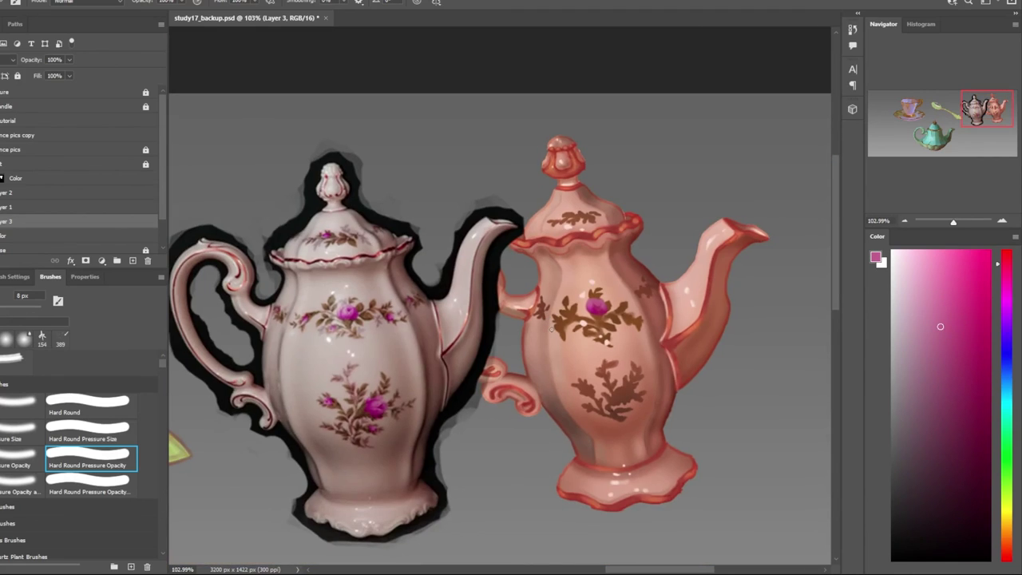
scroll(246, 289, up, 3)
Sample a red from the reference teapot as the painting colour
alt+click(629, 269)
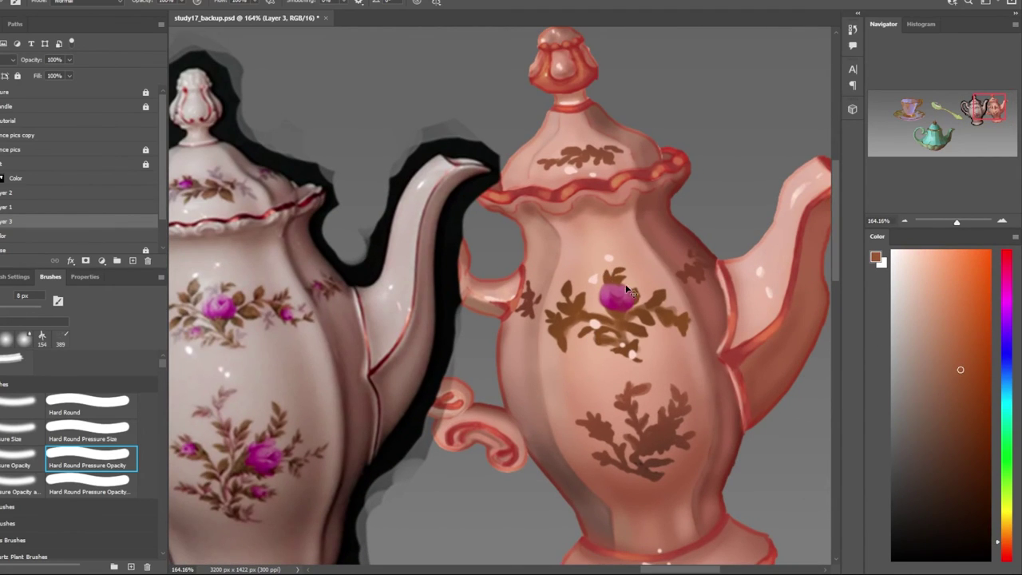
scroll(629, 291, down, 3)
scroll(344, 282, up, 4)
alt+click(343, 283)
scroll(336, 343, down, 4)
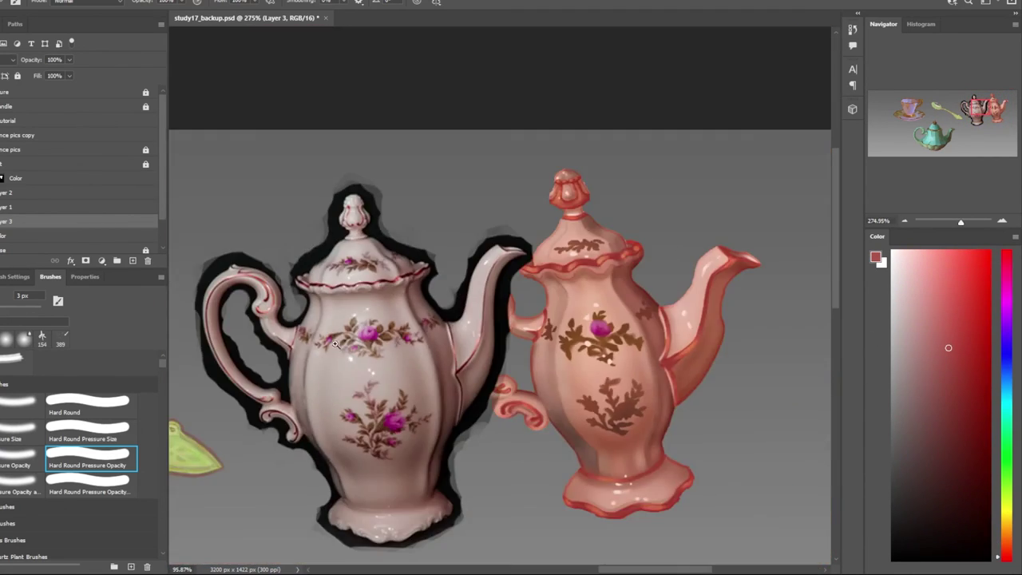
scroll(602, 320, up, 5)
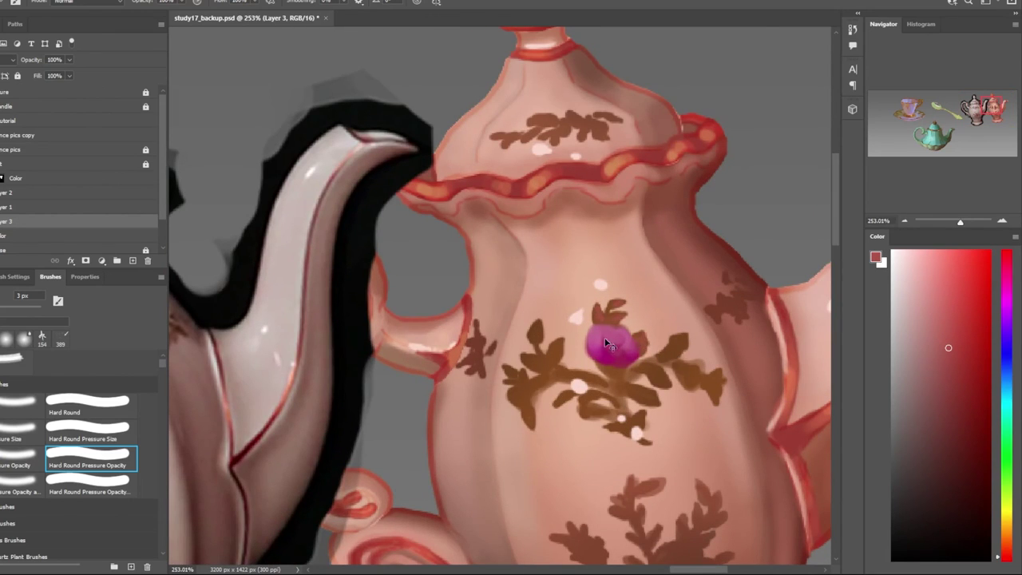
scroll(605, 343, down, 5)
scroll(552, 325, up, 5)
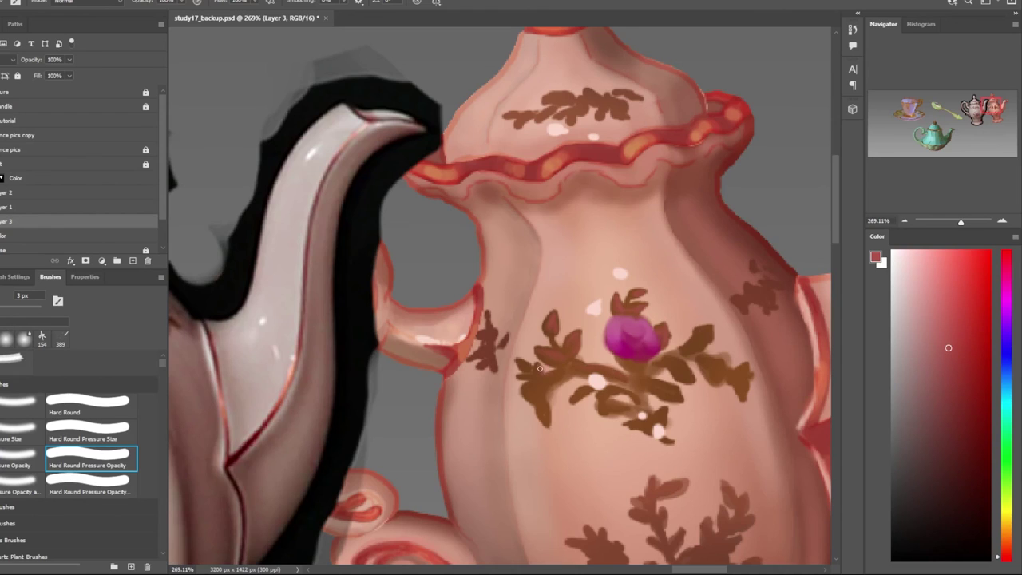
scroll(669, 336, up, 2)
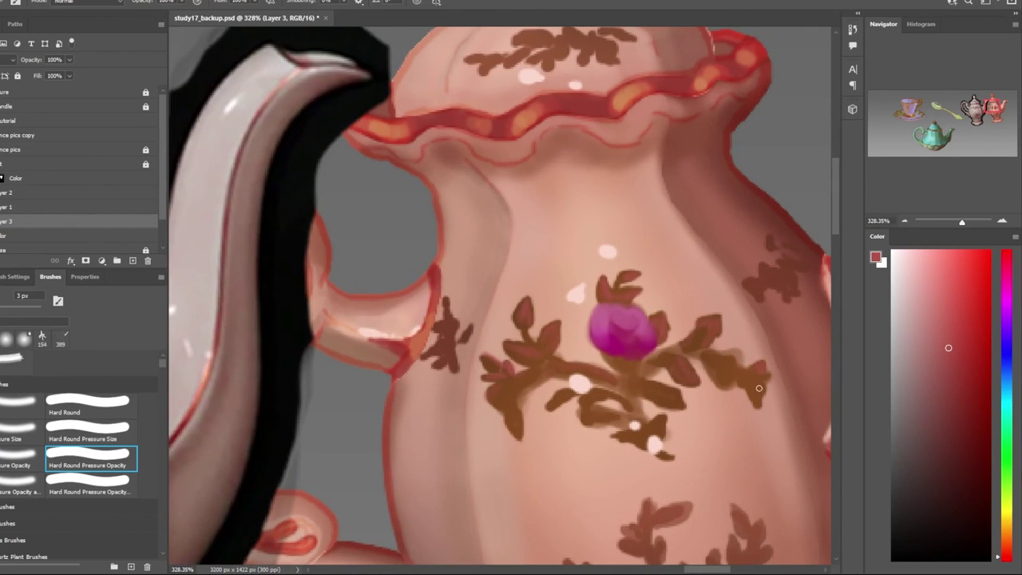
scroll(702, 391, up, 2)
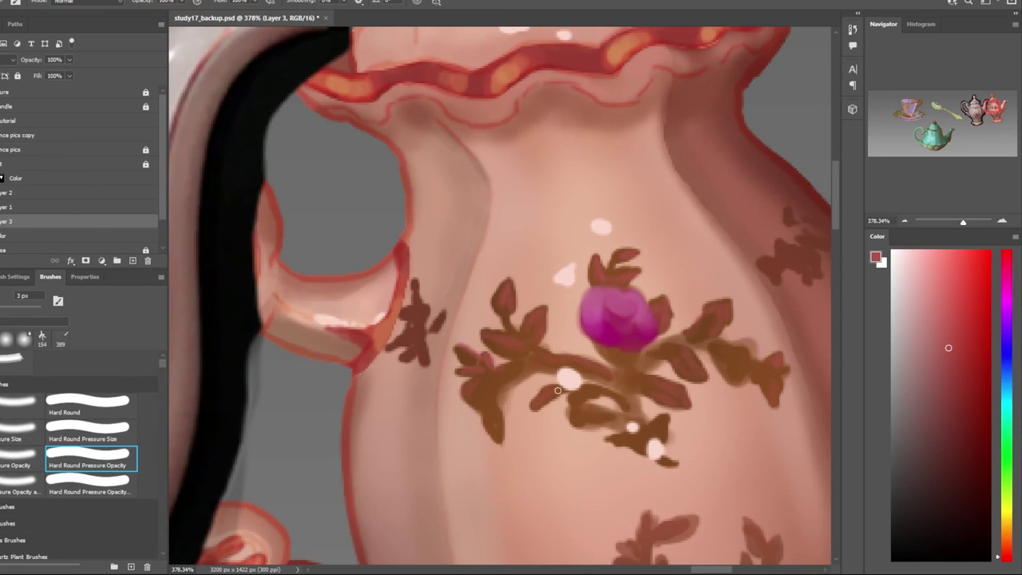
scroll(653, 432, down, 5)
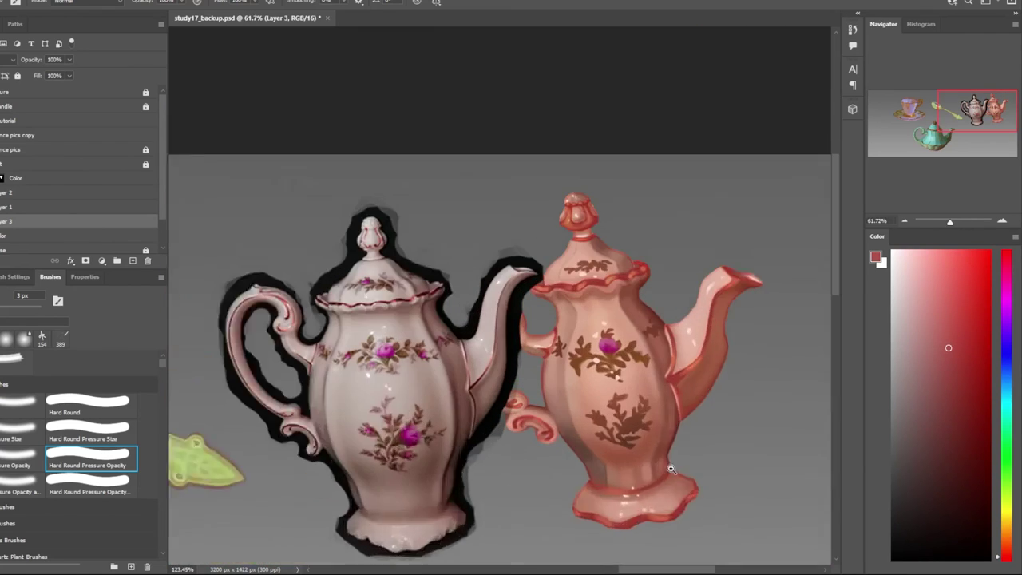
scroll(634, 329, up, 2)
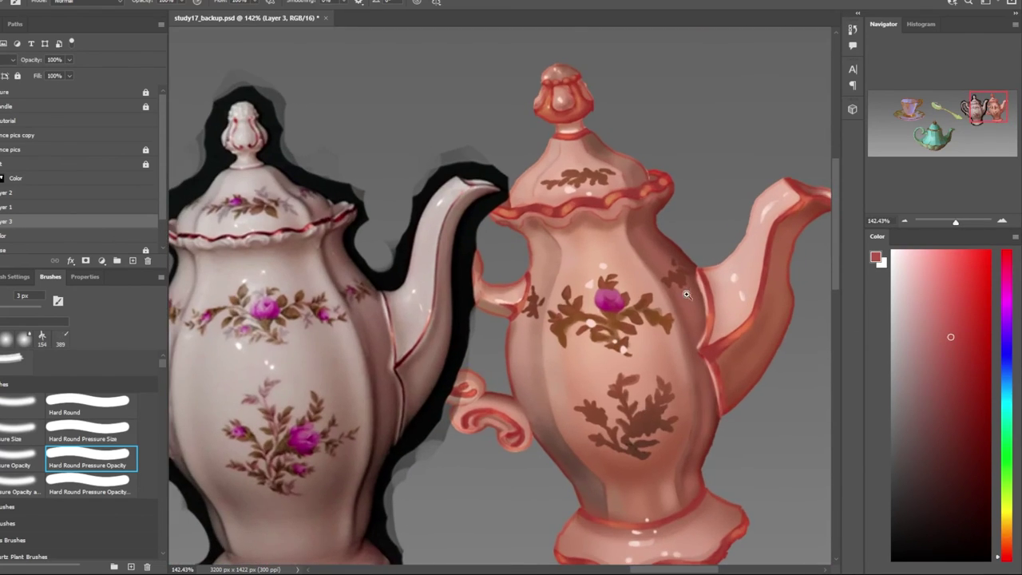
scroll(635, 330, up, 3)
scroll(669, 272, down, 4)
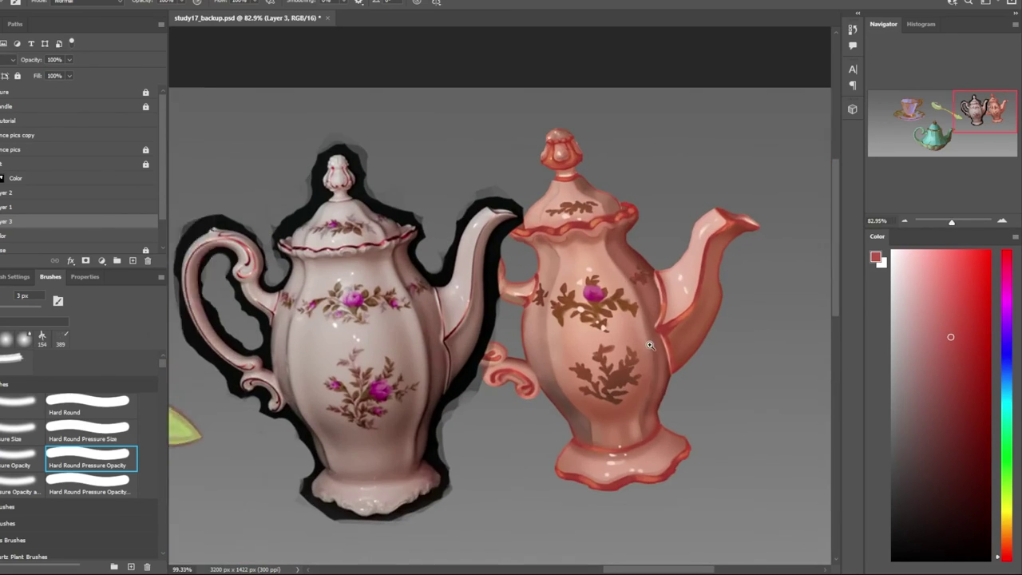
scroll(559, 231, up, 1)
scroll(529, 212, up, 4)
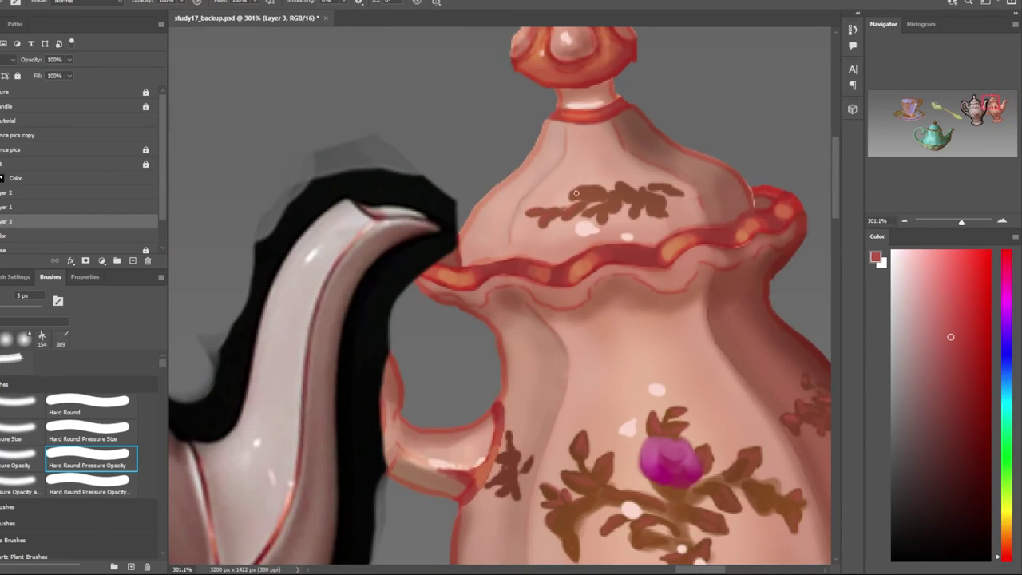
scroll(643, 196, down, 1)
scroll(620, 237, down, 2)
scroll(639, 319, down, 2)
scroll(661, 378, up, 1)
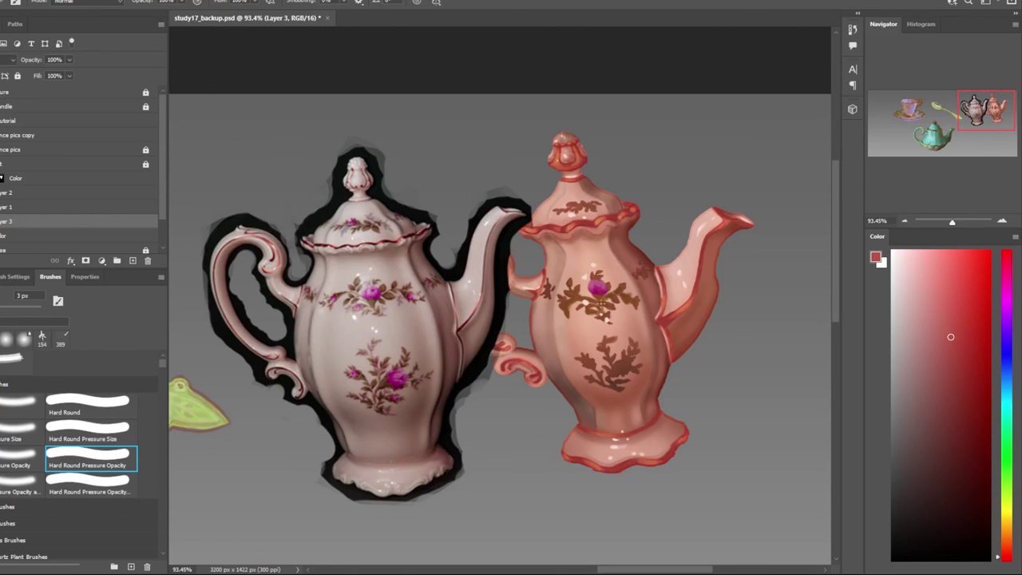
scroll(633, 352, up, 4)
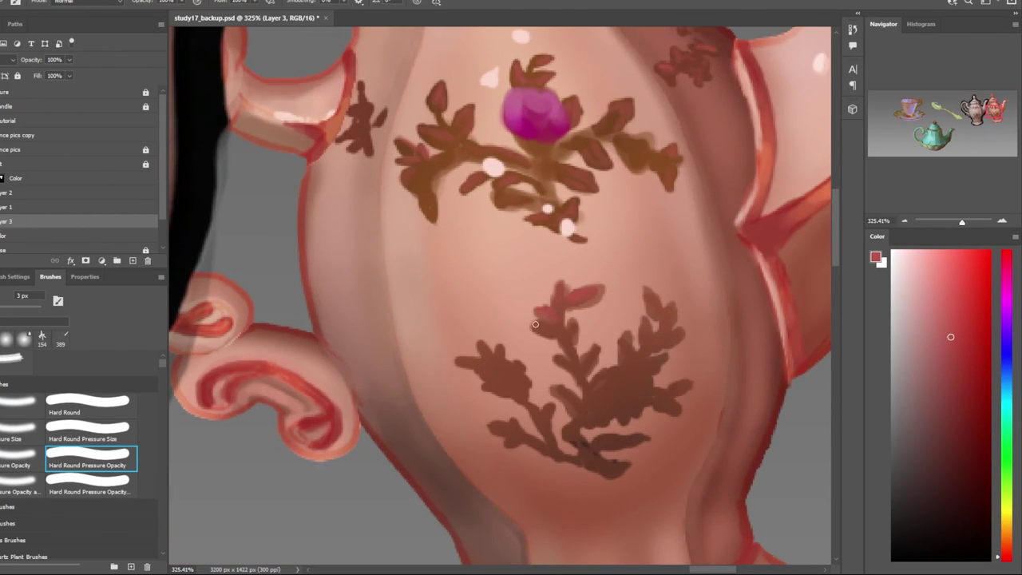
Paint reddish highlights over the leaves of the lower brown branch
drag(535, 324, 591, 349)
scroll(643, 364, down, 6)
scroll(572, 317, up, 3)
scroll(572, 317, up, 2)
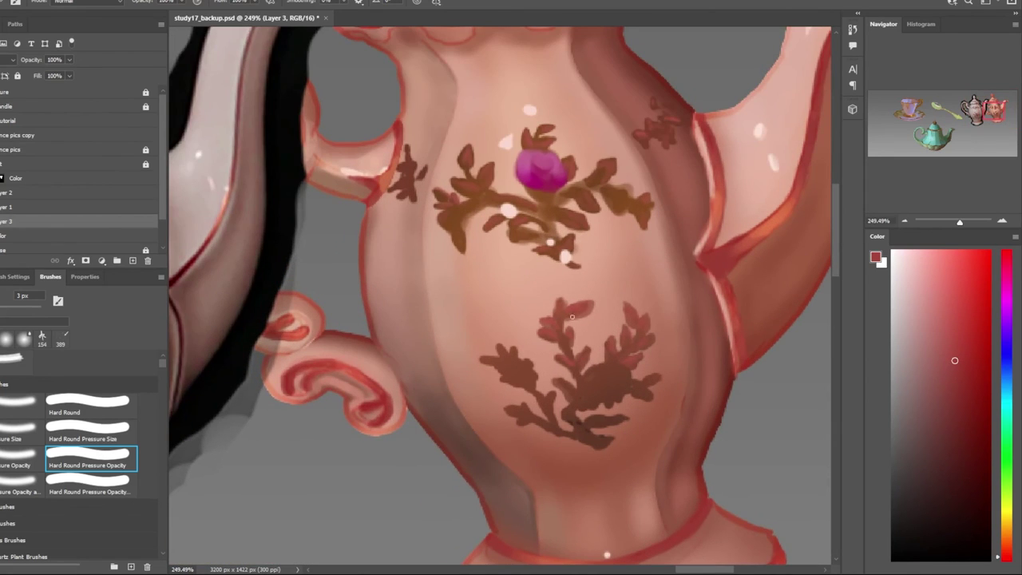
scroll(626, 372, down, 5)
scroll(586, 401, up, 5)
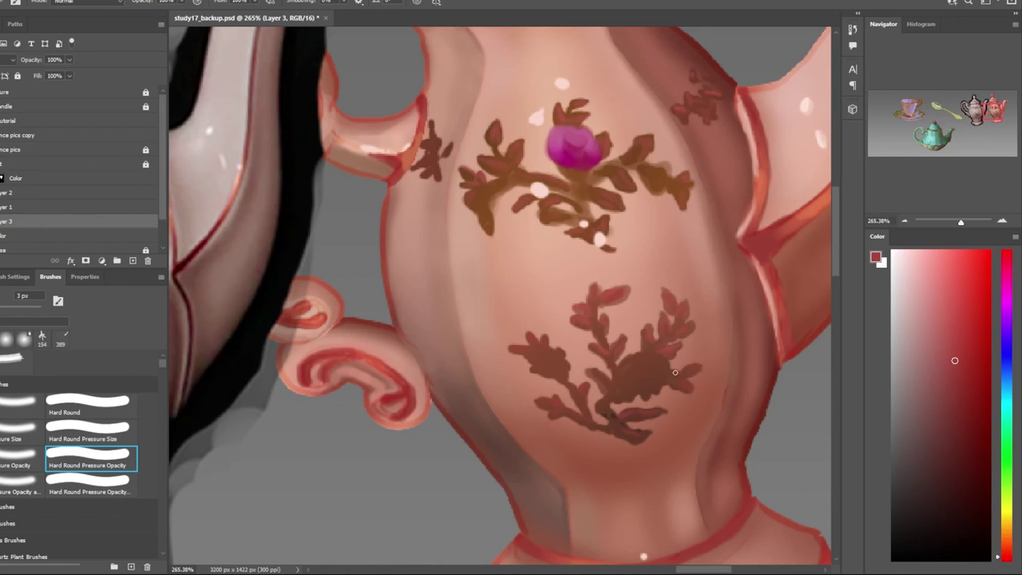
scroll(612, 386, down, 5)
scroll(612, 391, up, 5)
scroll(613, 416, down, 4)
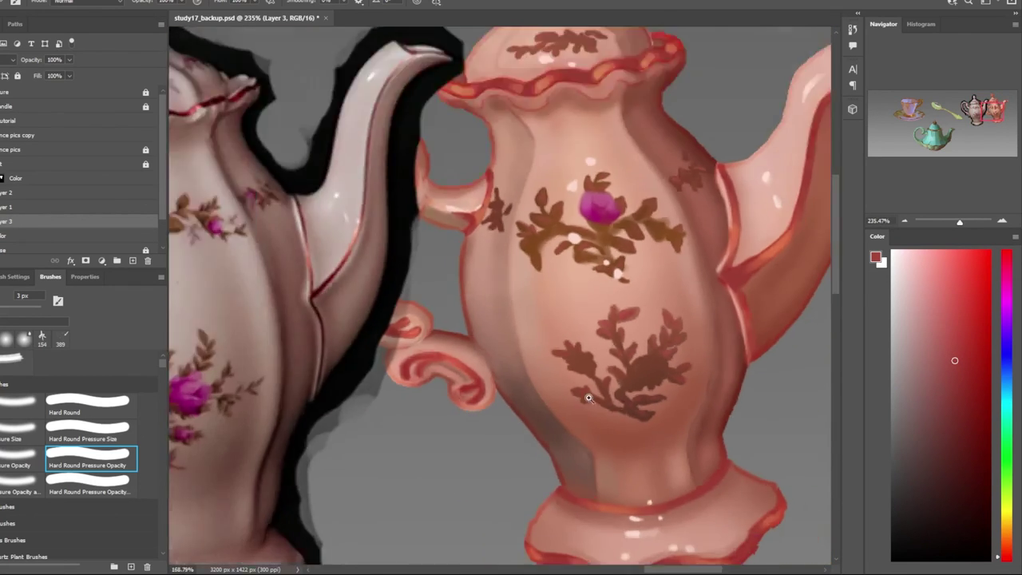
scroll(614, 435, down, 2)
Sample the rose's magenta and paint an enlarged magenta rose on the lower branch motif
alt+click(361, 393)
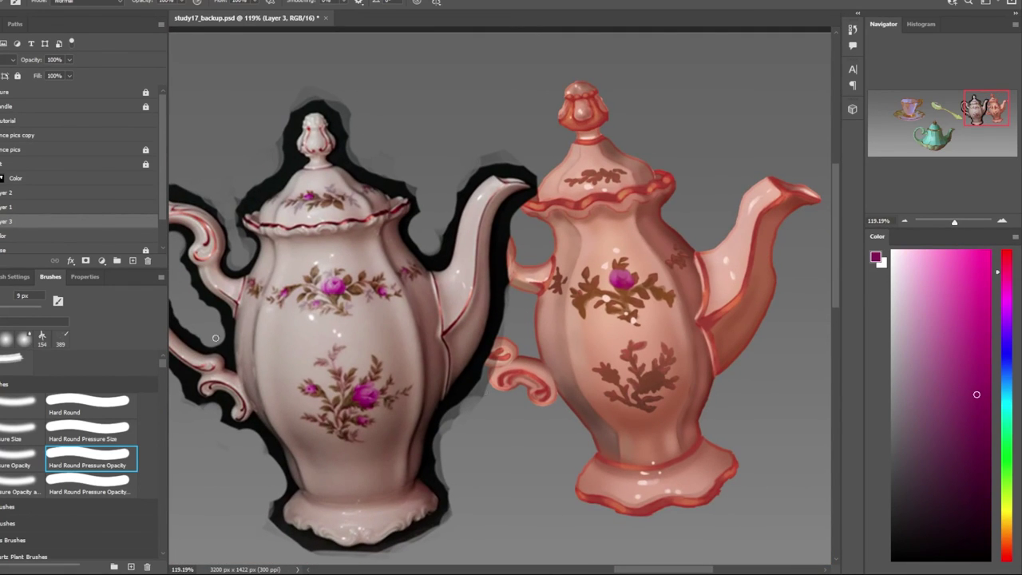
scroll(597, 391, up, 2)
scroll(628, 319, up, 2)
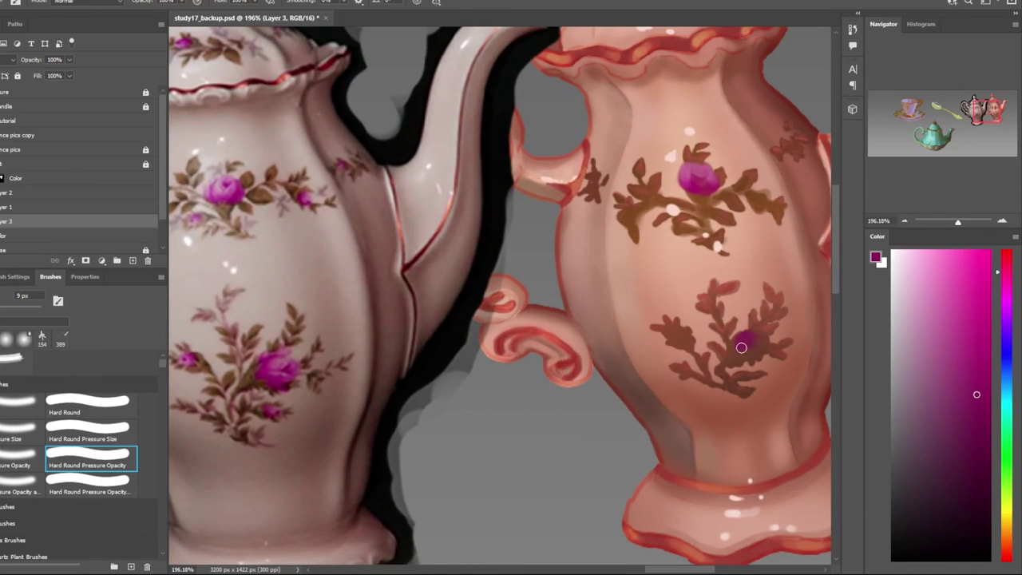
click(961, 345)
mouse_move(752, 339)
mouse_down()
mouse_move(757, 348)
mouse_move(749, 338)
mouse_up()
Adjust the magenta paint colour slightly lighter, then slightly darker, in the Color panel
click(958, 335)
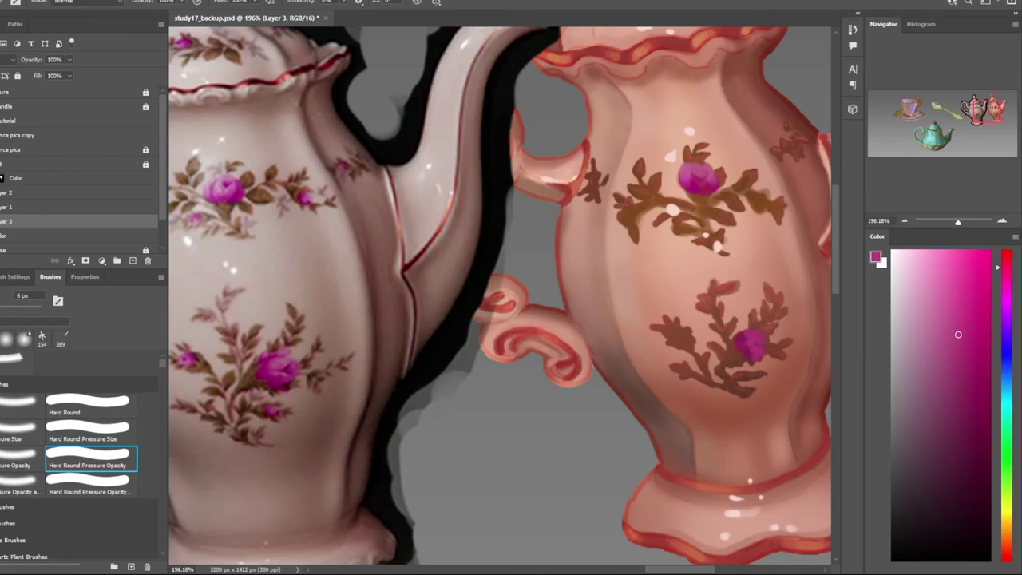
click(967, 352)
scroll(639, 335, down, 3)
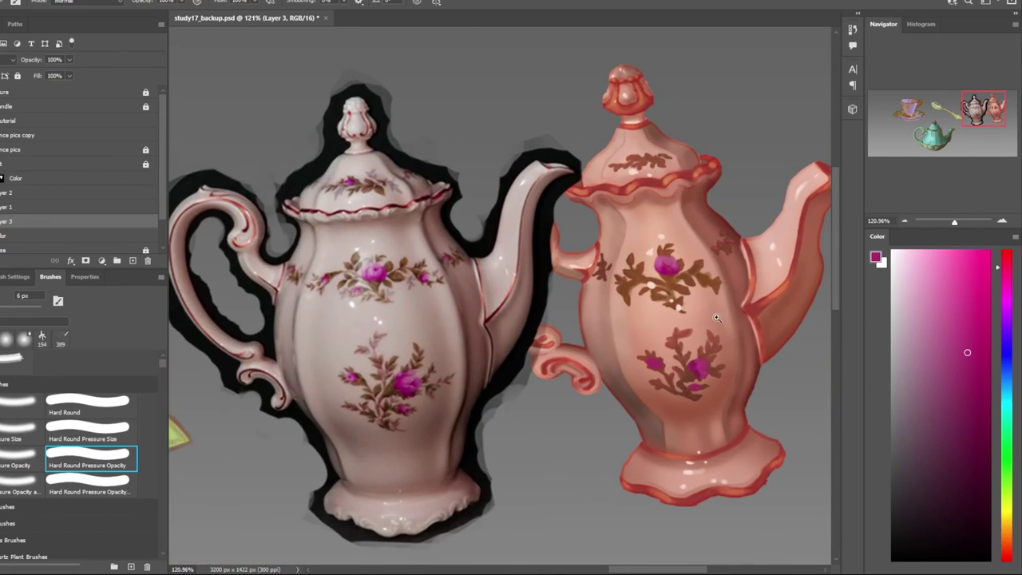
scroll(621, 310, up, 3)
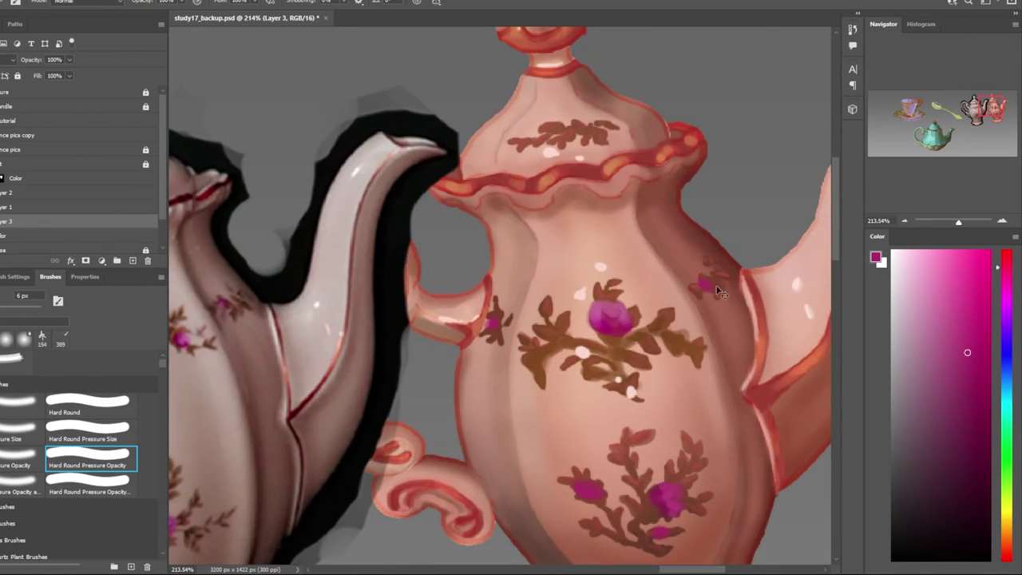
scroll(713, 281, up, 3)
Dab a small magenta rose onto the teapot lid's floral motif and inspect the buds
click(624, 219)
scroll(629, 244, down, 5)
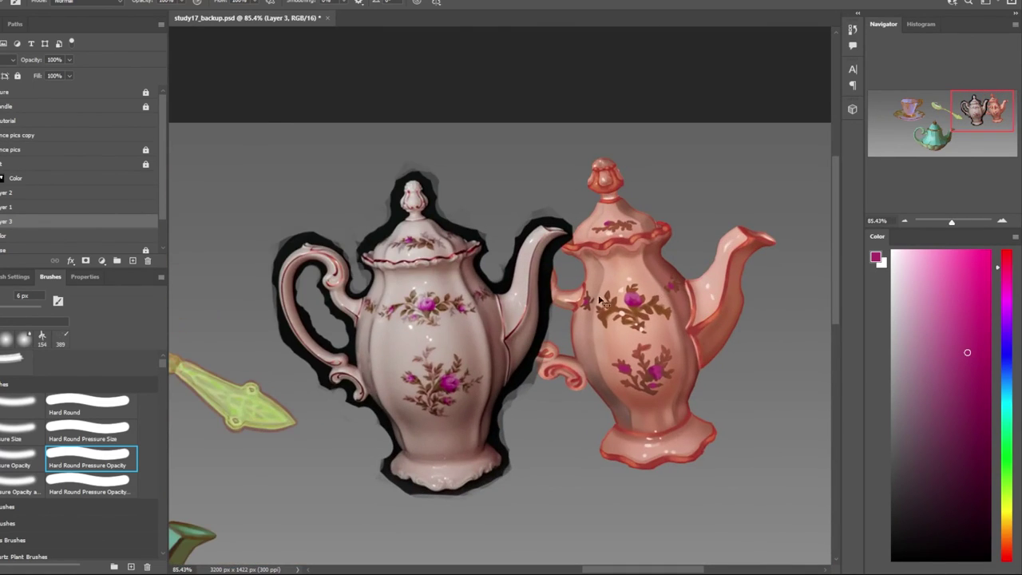
scroll(466, 293, up, 4)
scroll(466, 293, down, 6)
scroll(506, 291, up, 3)
scroll(502, 268, up, 4)
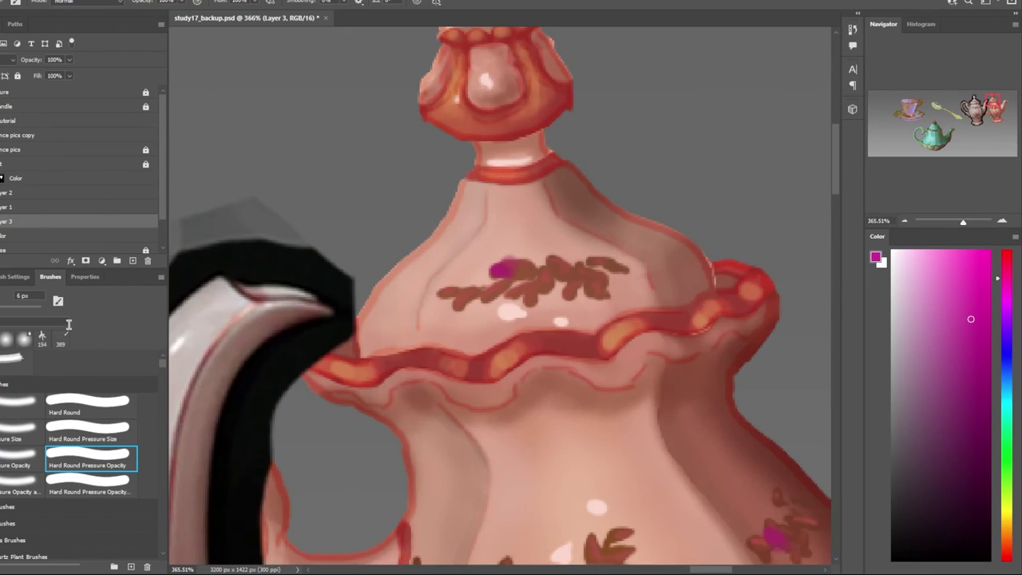
scroll(526, 268, down, 6)
scroll(574, 447, up, 4)
scroll(591, 495, down, 1)
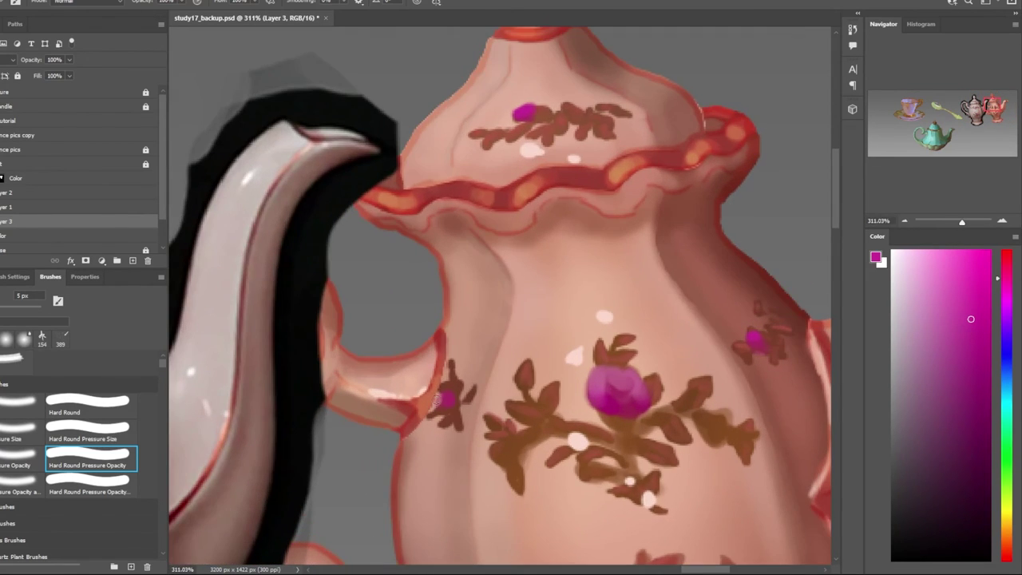
scroll(597, 509, down, 2)
scroll(598, 509, down, 2)
scroll(383, 455, up, 5)
scroll(390, 434, down, 4)
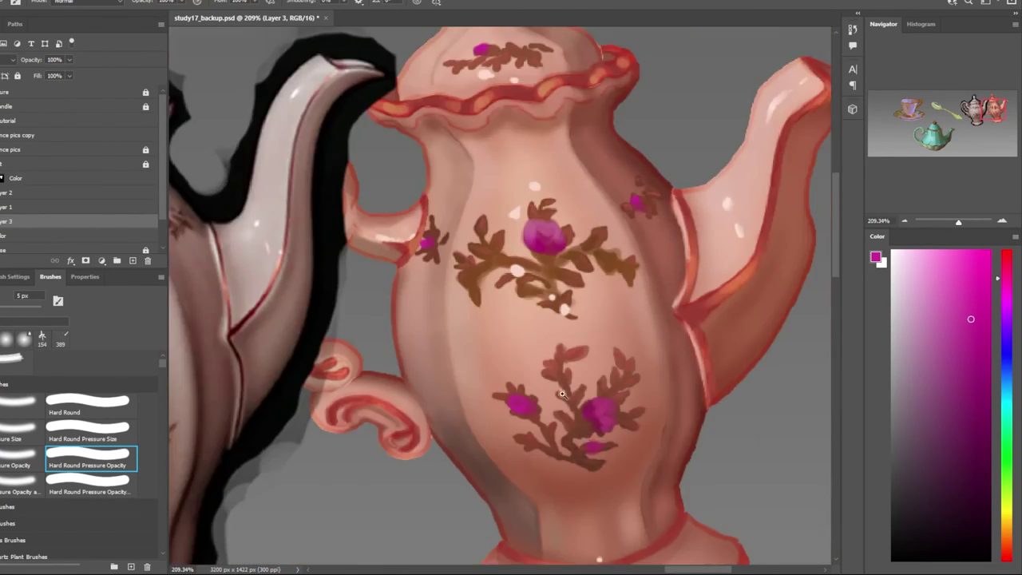
scroll(589, 436, up, 3)
scroll(651, 403, down, 3)
scroll(643, 397, down, 2)
scroll(503, 346, up, 1)
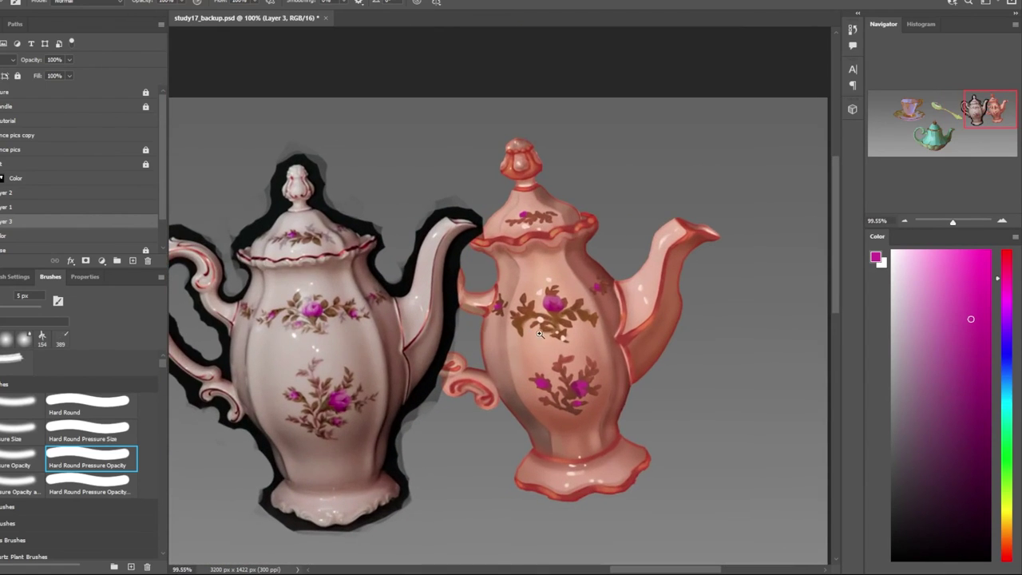
scroll(531, 315, up, 5)
scroll(647, 344, down, 2)
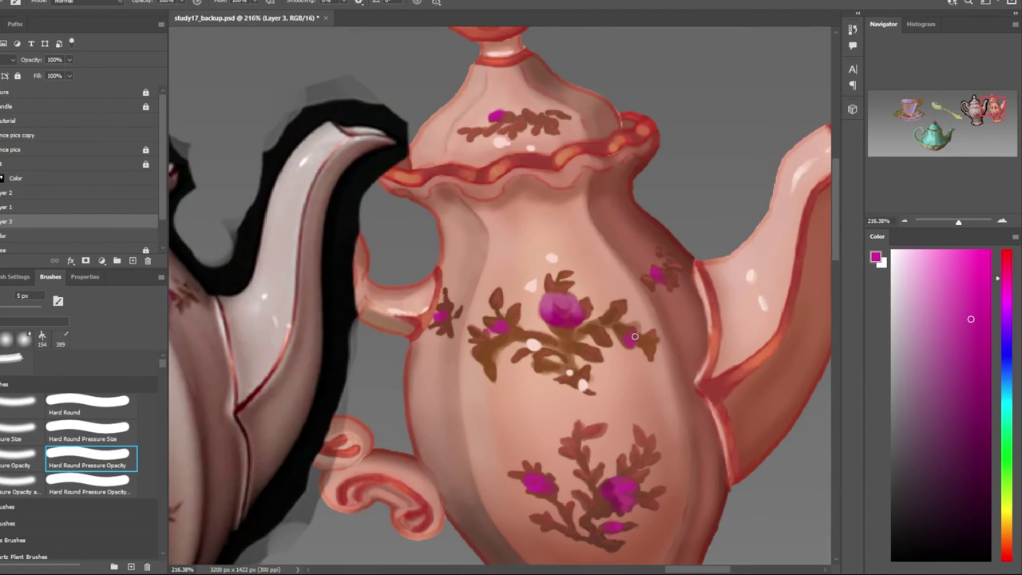
scroll(639, 343, down, 4)
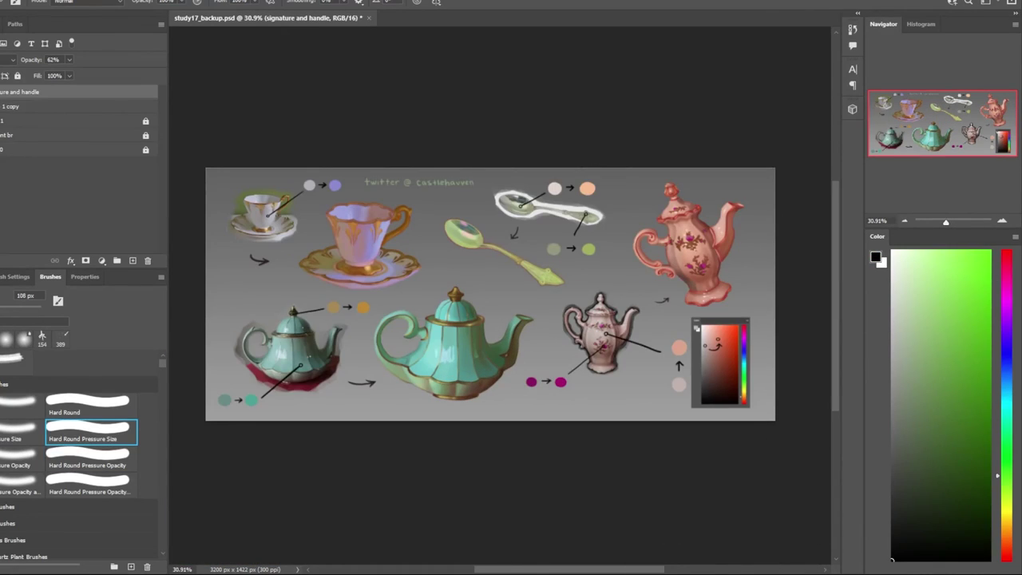
scroll(231, 255, up, 2)
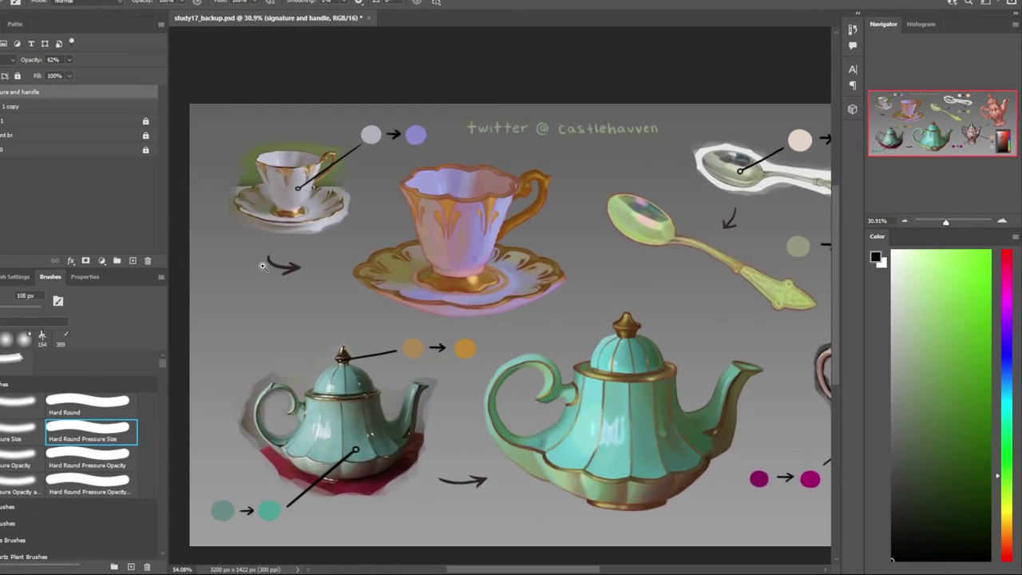
scroll(822, 214, down, 2)
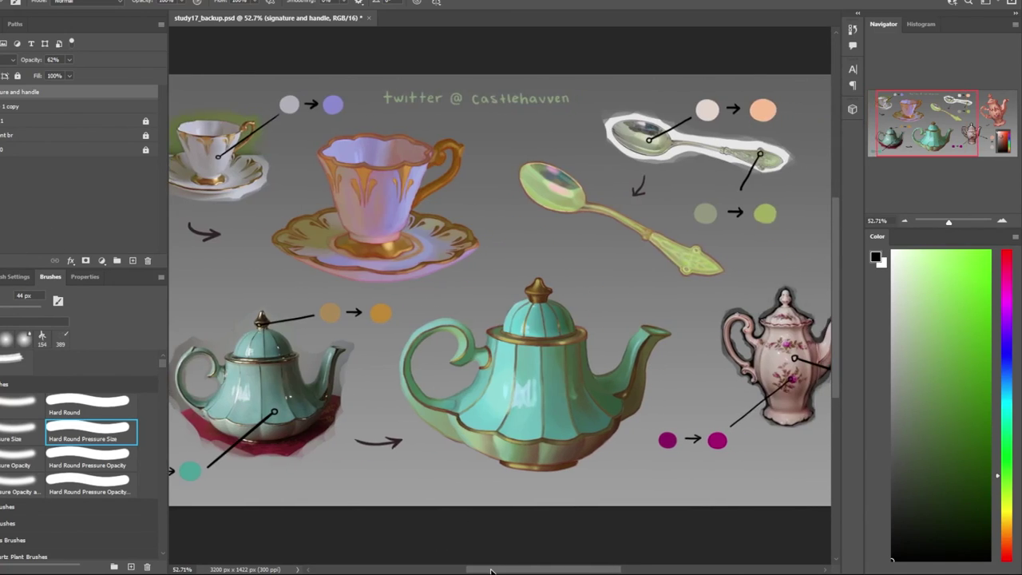
drag(473, 569, 551, 570)
drag(604, 318, 583, 319)
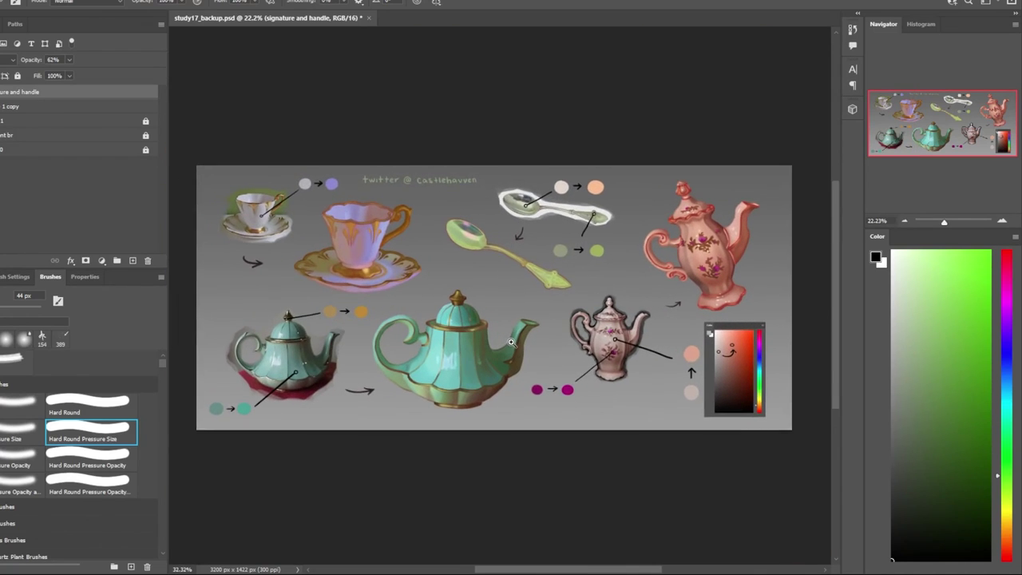